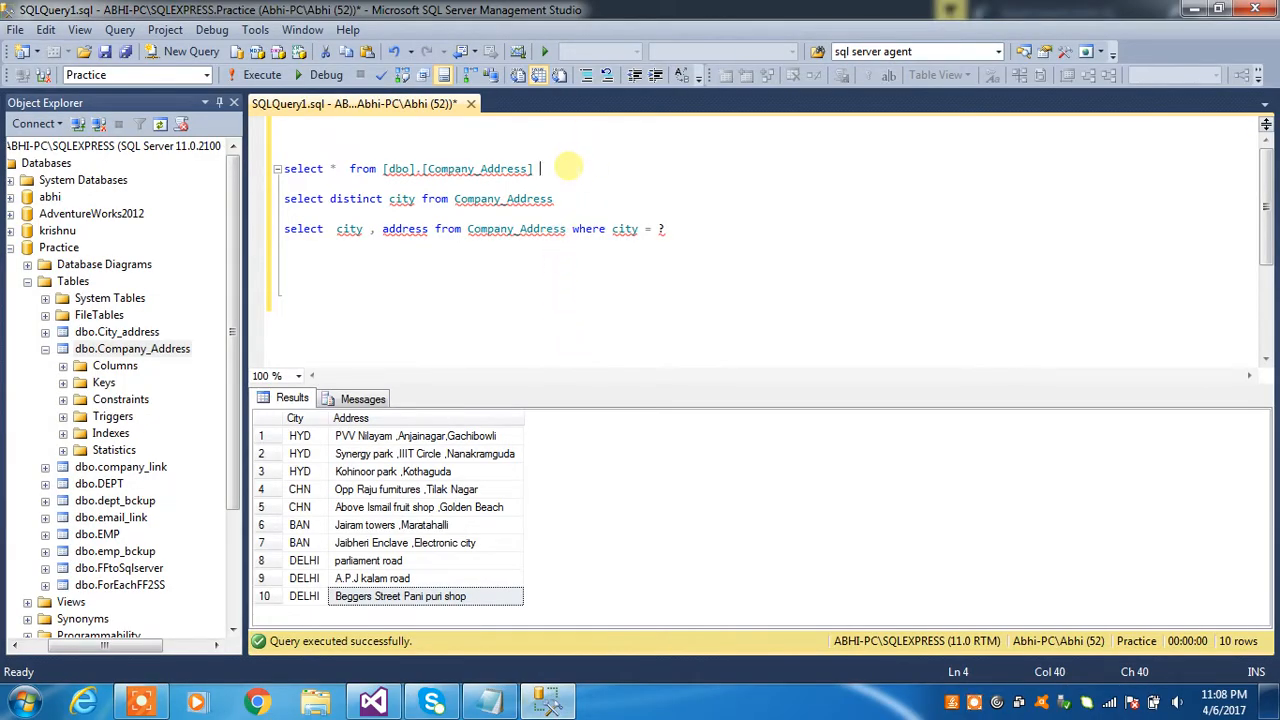
# Run the query selecting everything from Company_Address and examine the city and address values of the HYD rows
pyautogui.hotkey('shift', 'Home')
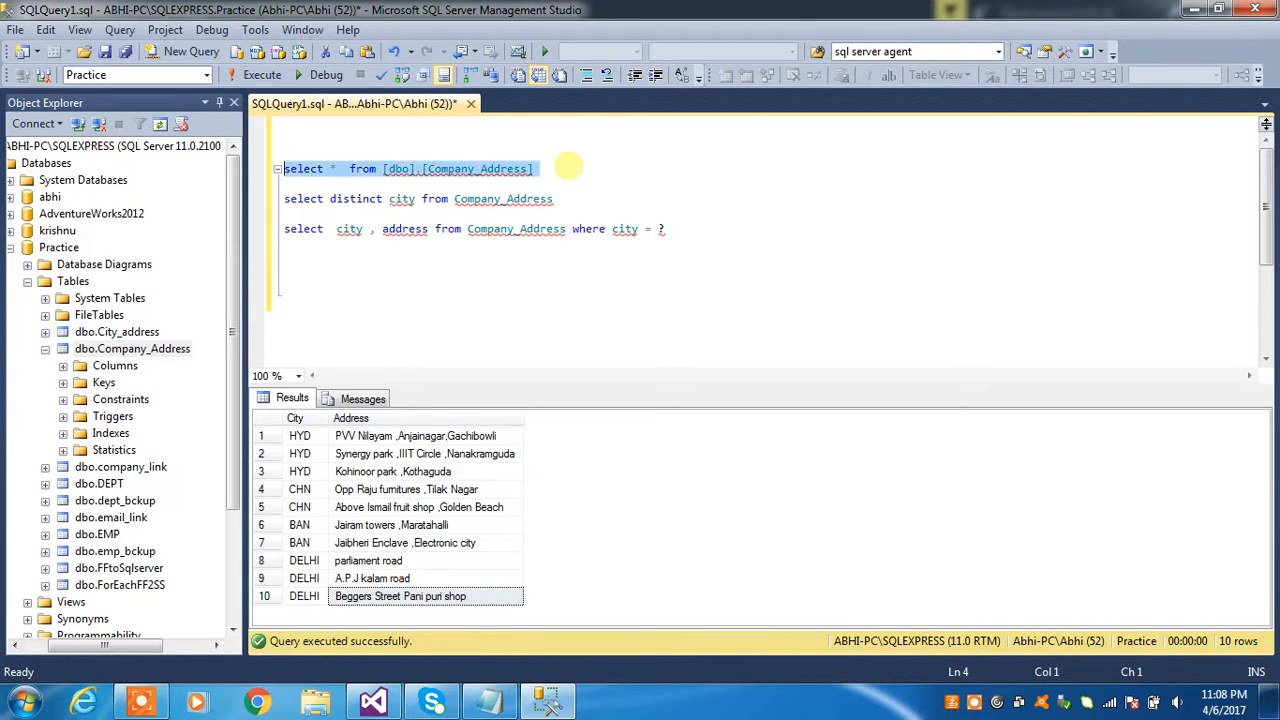
pyautogui.press('F5')
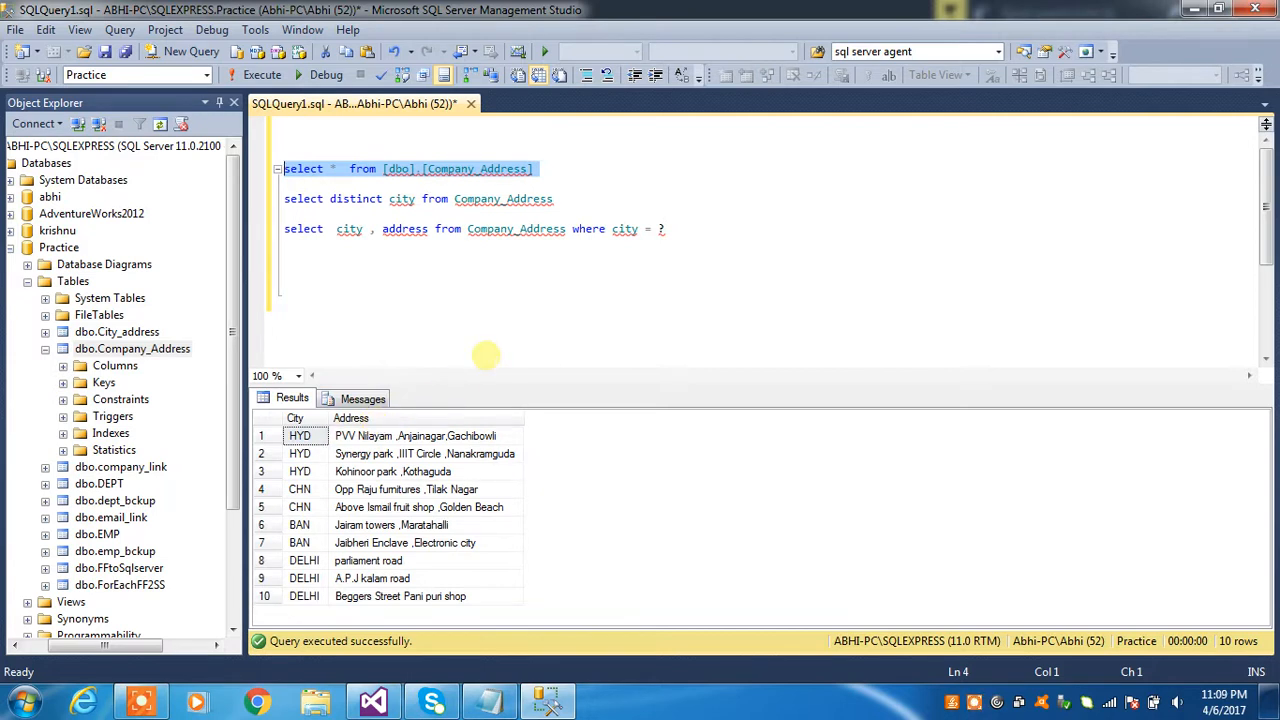
pyautogui.click(409, 437)
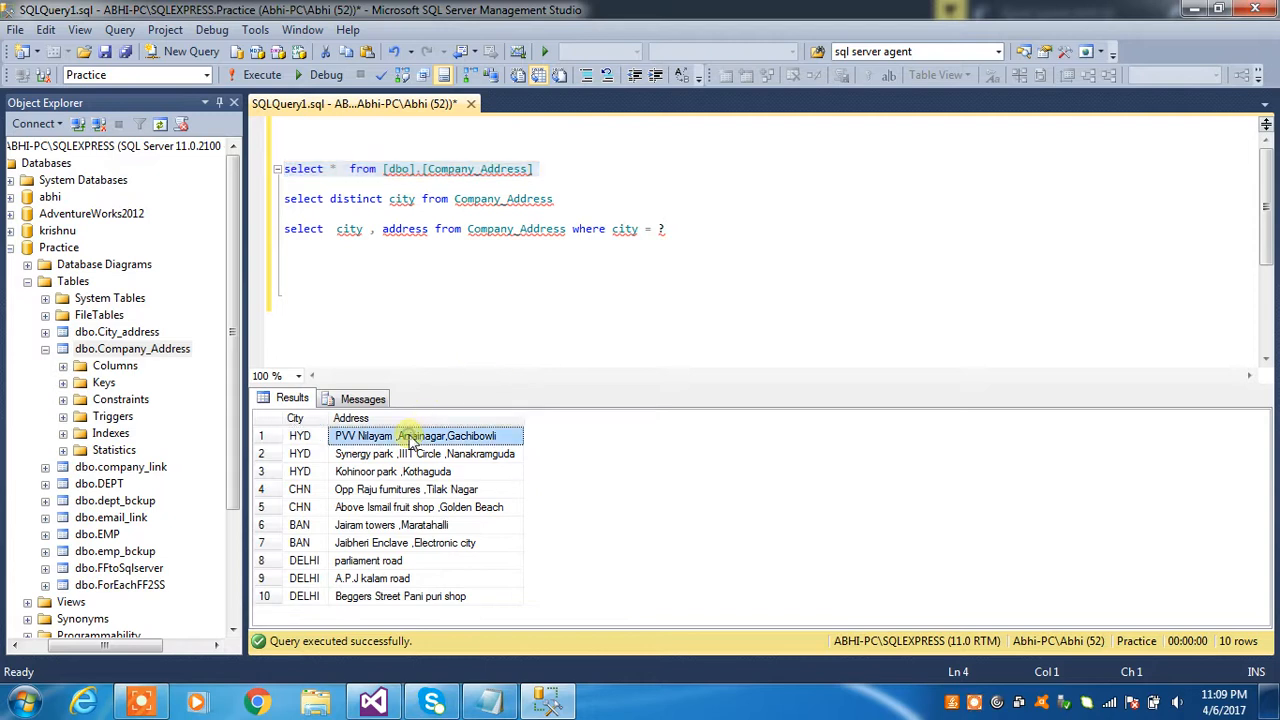
pyautogui.click(303, 437)
pyautogui.click(300, 454)
pyautogui.click(300, 471)
pyautogui.click(303, 436)
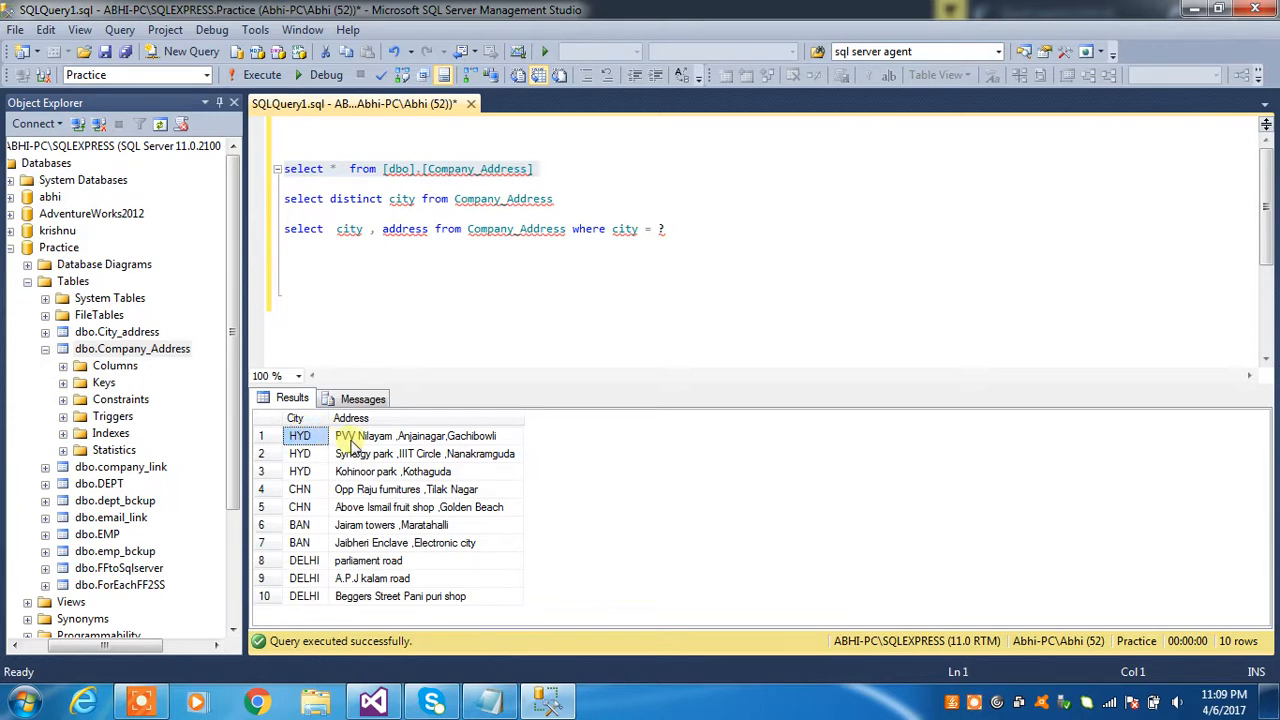
pyautogui.click(341, 436)
pyautogui.click(350, 455)
pyautogui.click(355, 474)
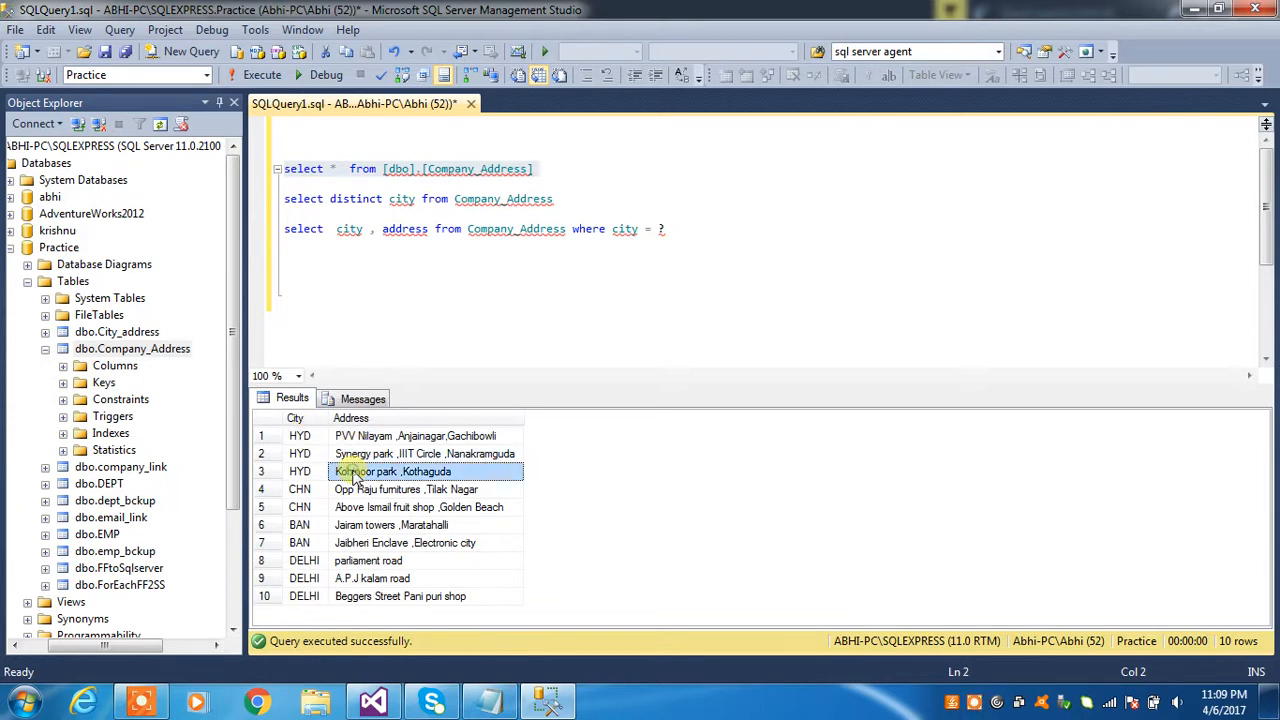
# Examine the addresses in the query results for the CHN, BAN and DELHI rows
pyautogui.click(302, 489)
pyautogui.click(350, 490)
pyautogui.click(365, 508)
pyautogui.click(312, 525)
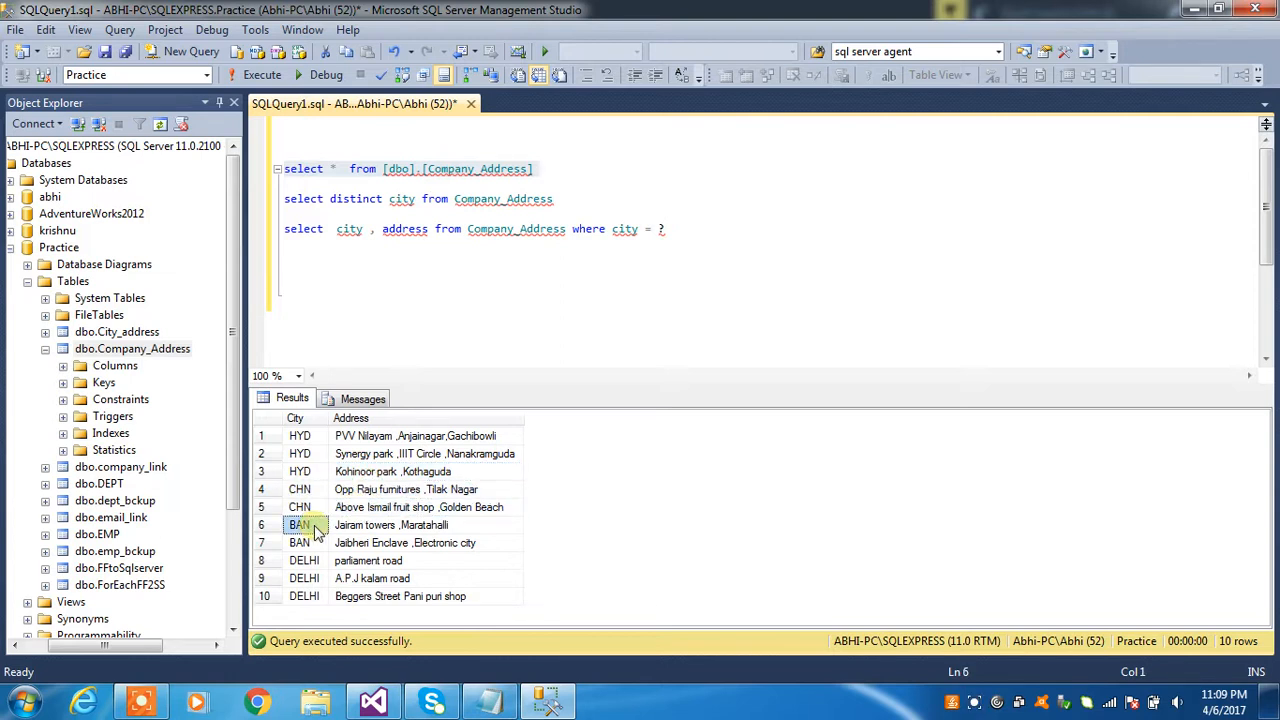
pyautogui.click(355, 527)
pyautogui.click(345, 543)
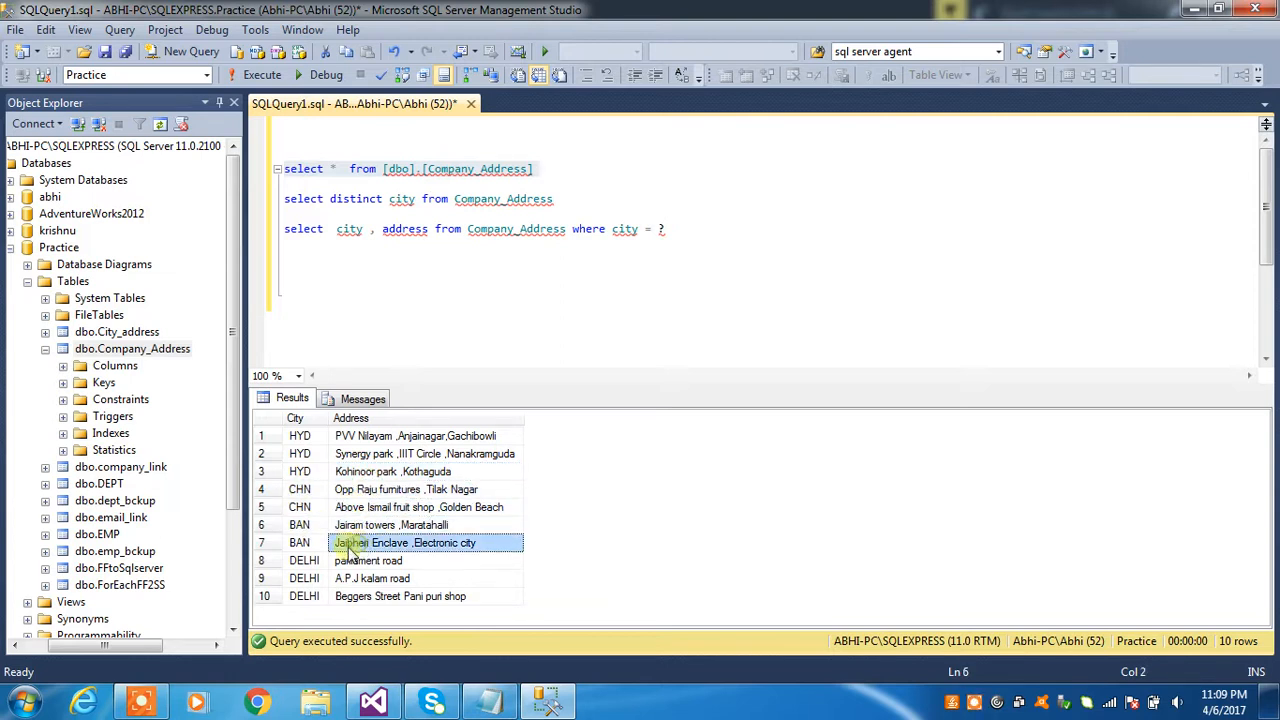
pyautogui.click(303, 562)
pyautogui.click(345, 562)
pyautogui.click(357, 579)
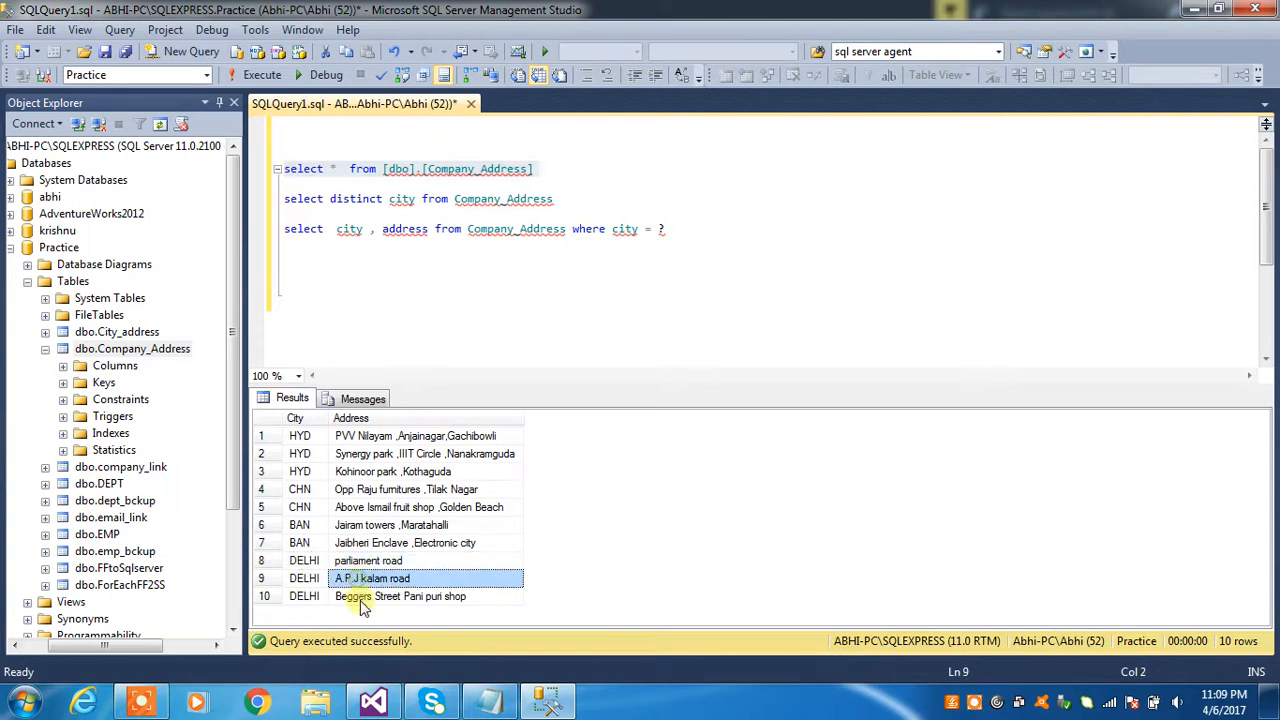
pyautogui.click(362, 597)
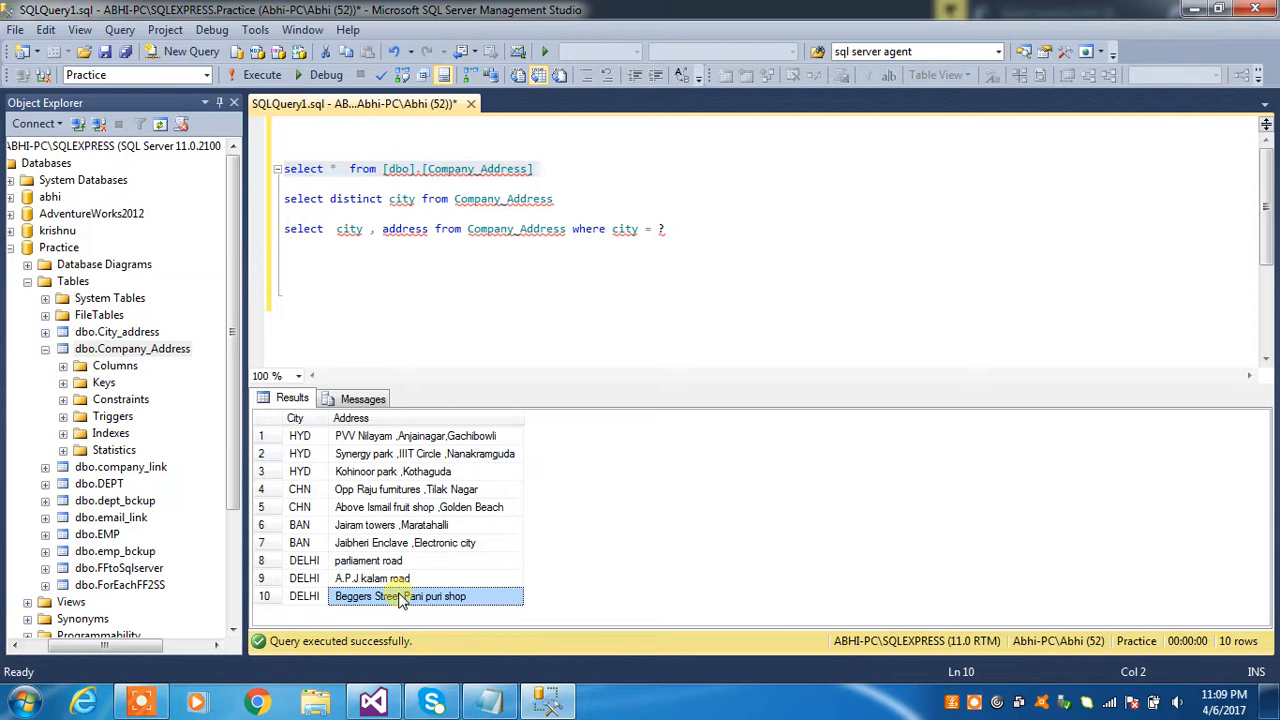
# Review the HYD rows again, comparing the different addresses that share the same city
pyautogui.click(295, 438)
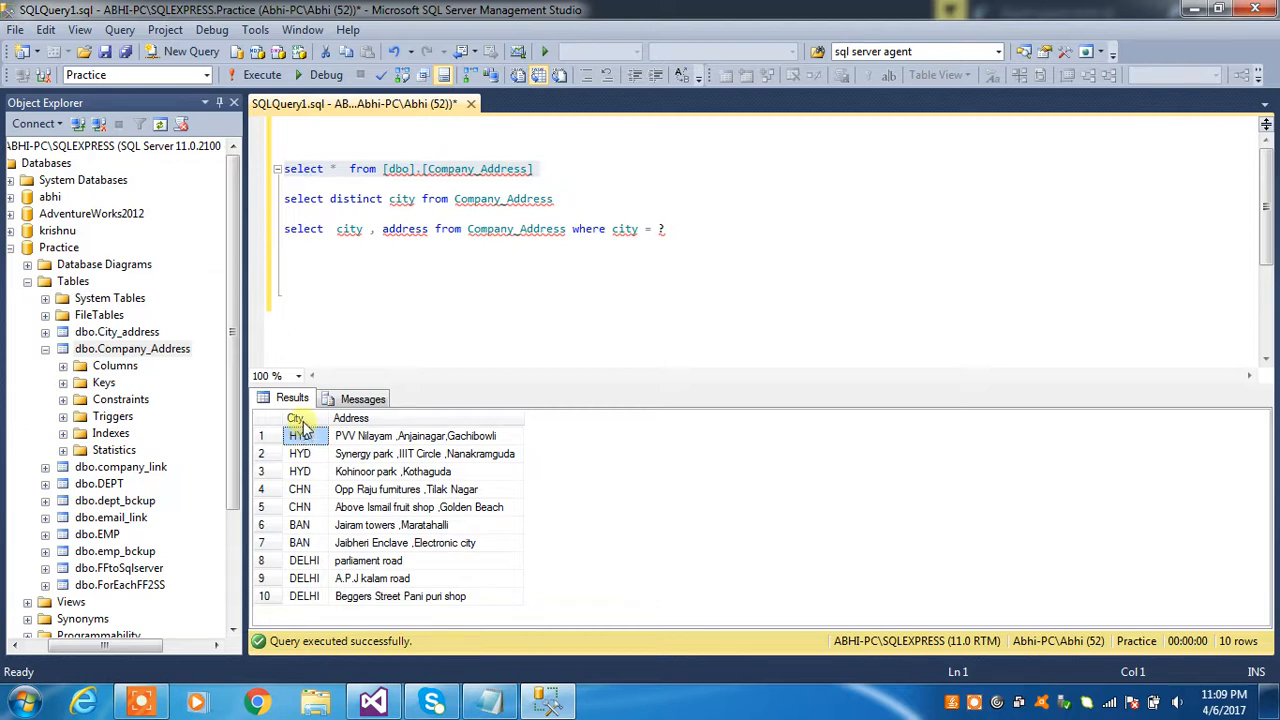
pyautogui.click(357, 437)
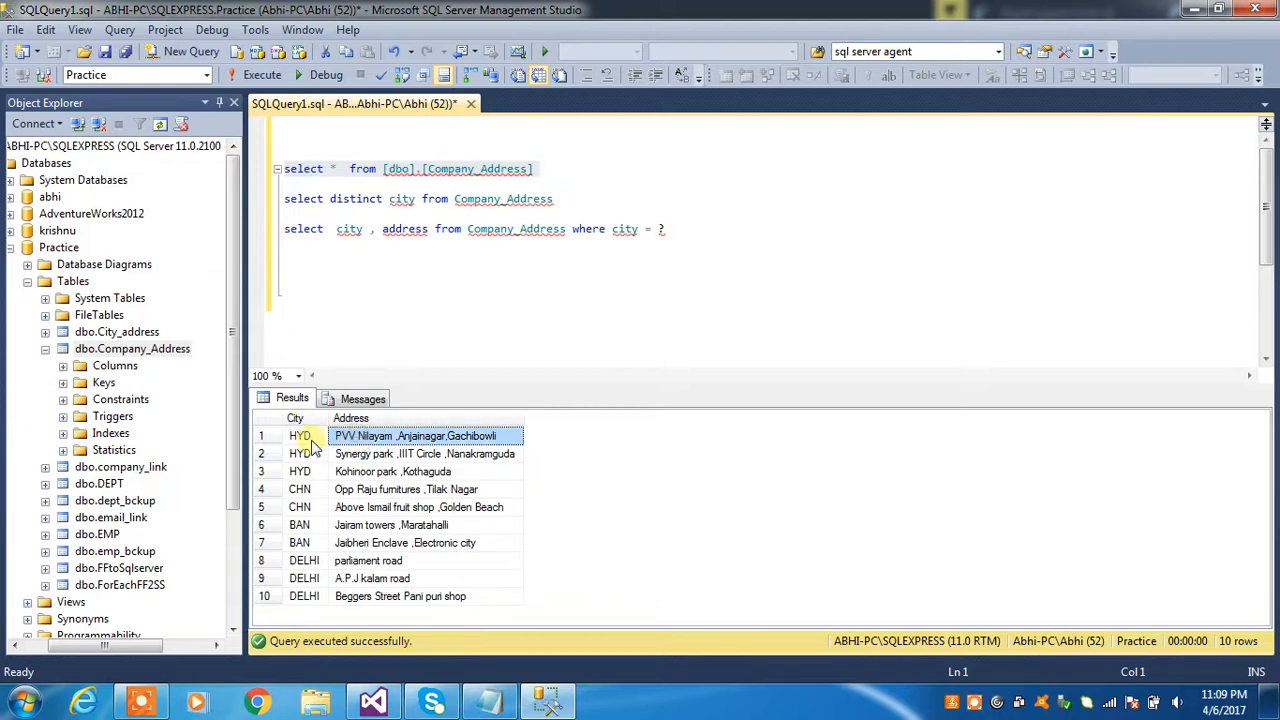
pyautogui.click(302, 436)
pyautogui.click(364, 453)
pyautogui.click(377, 471)
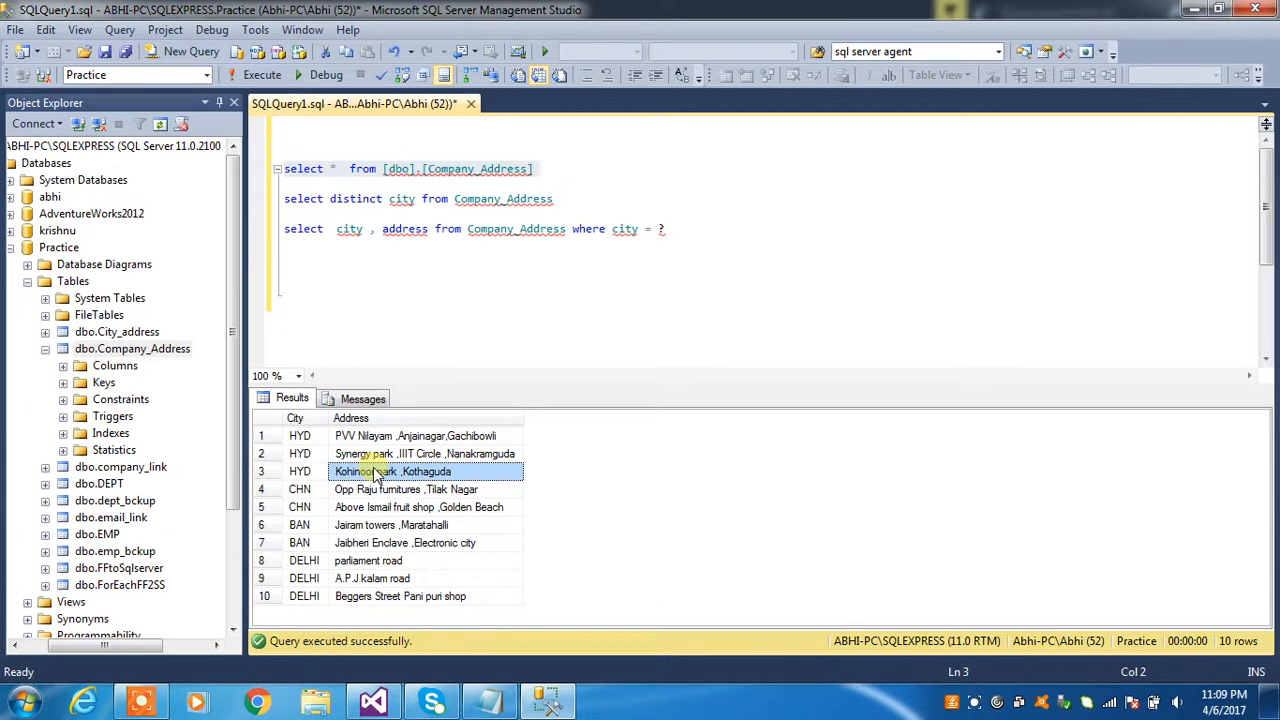
pyautogui.click(383, 455)
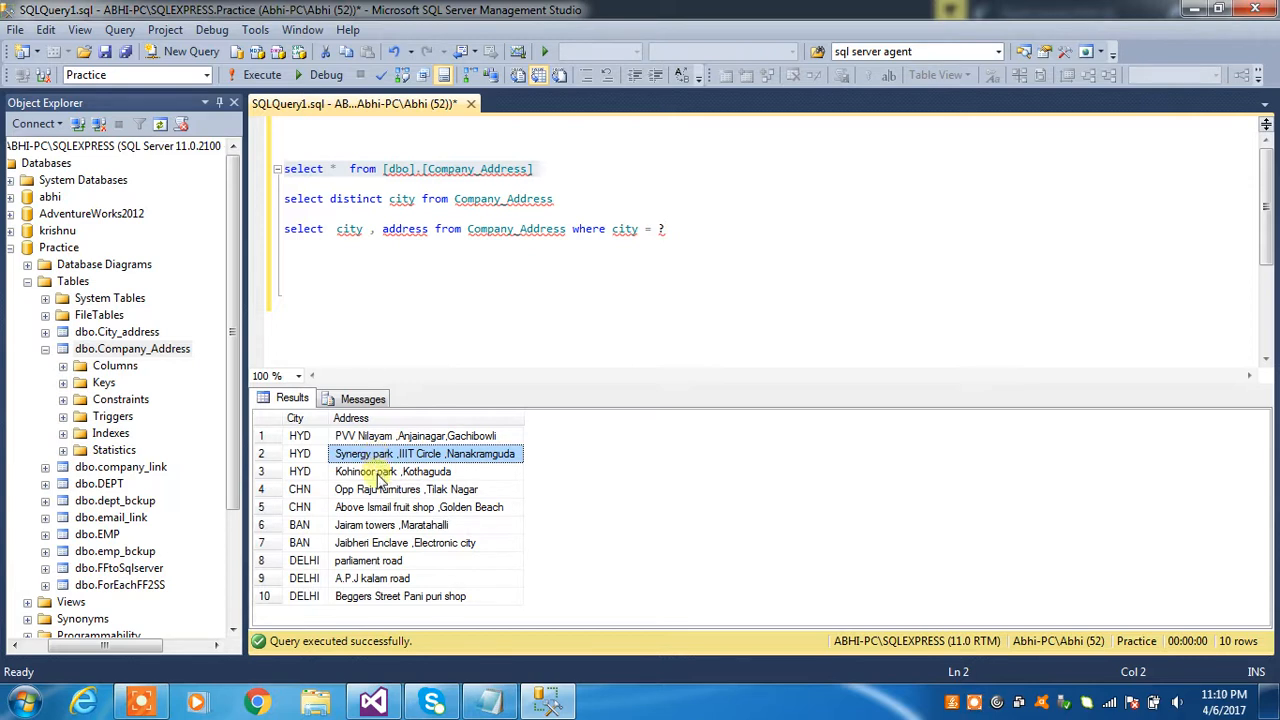
pyautogui.click(381, 476)
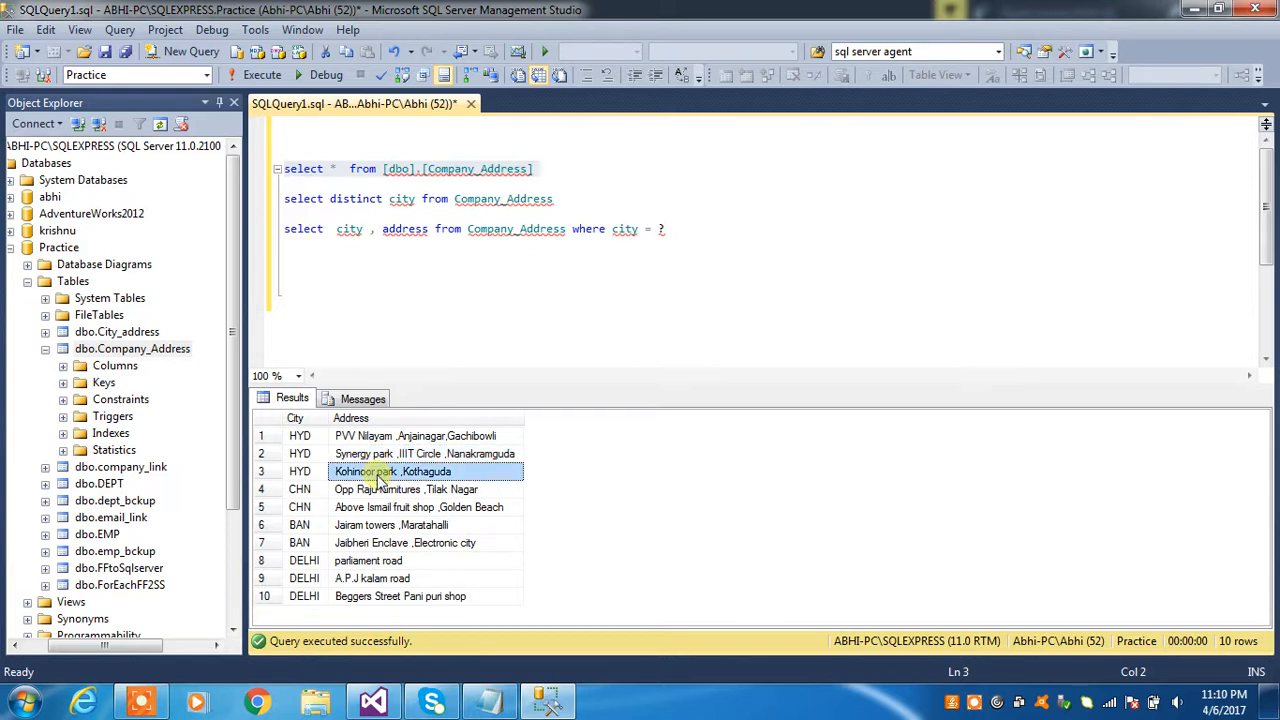
pyautogui.click(373, 703)
pyautogui.click(440, 308)
pyautogui.click(547, 702)
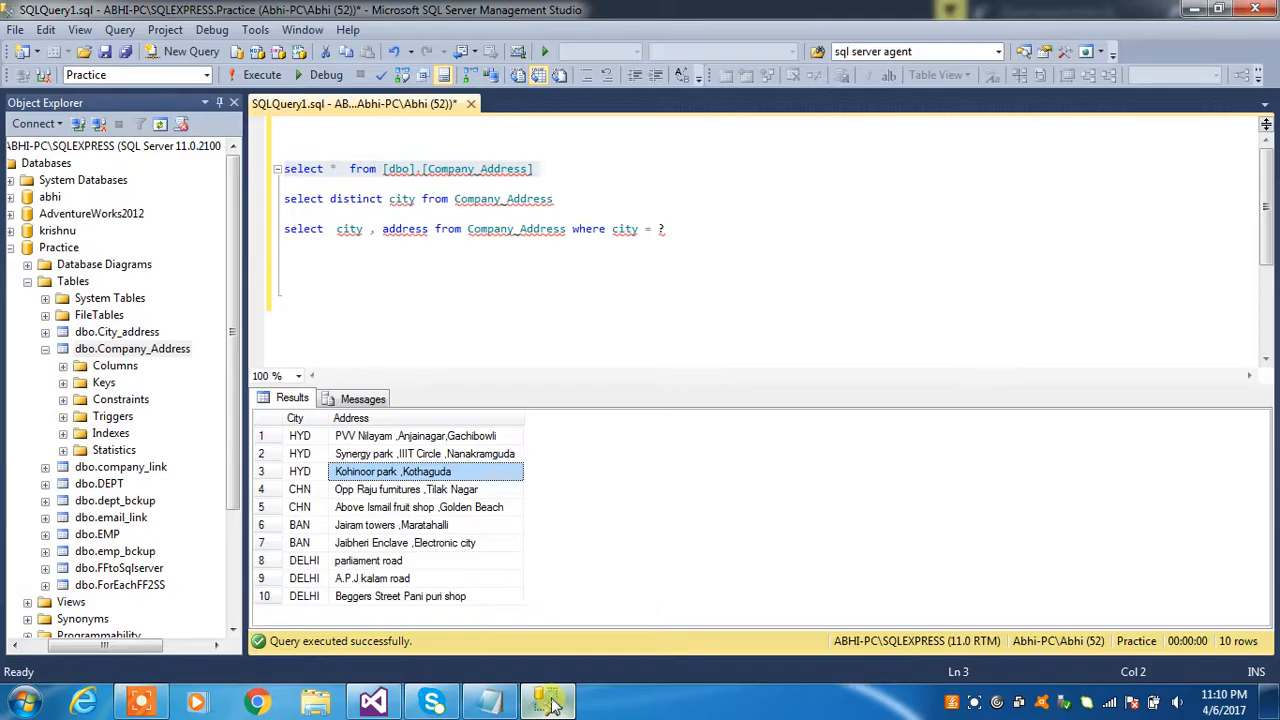
# Run only the query "select distinct city from Company_Address" and examine each city in the results
pyautogui.click(565, 200)
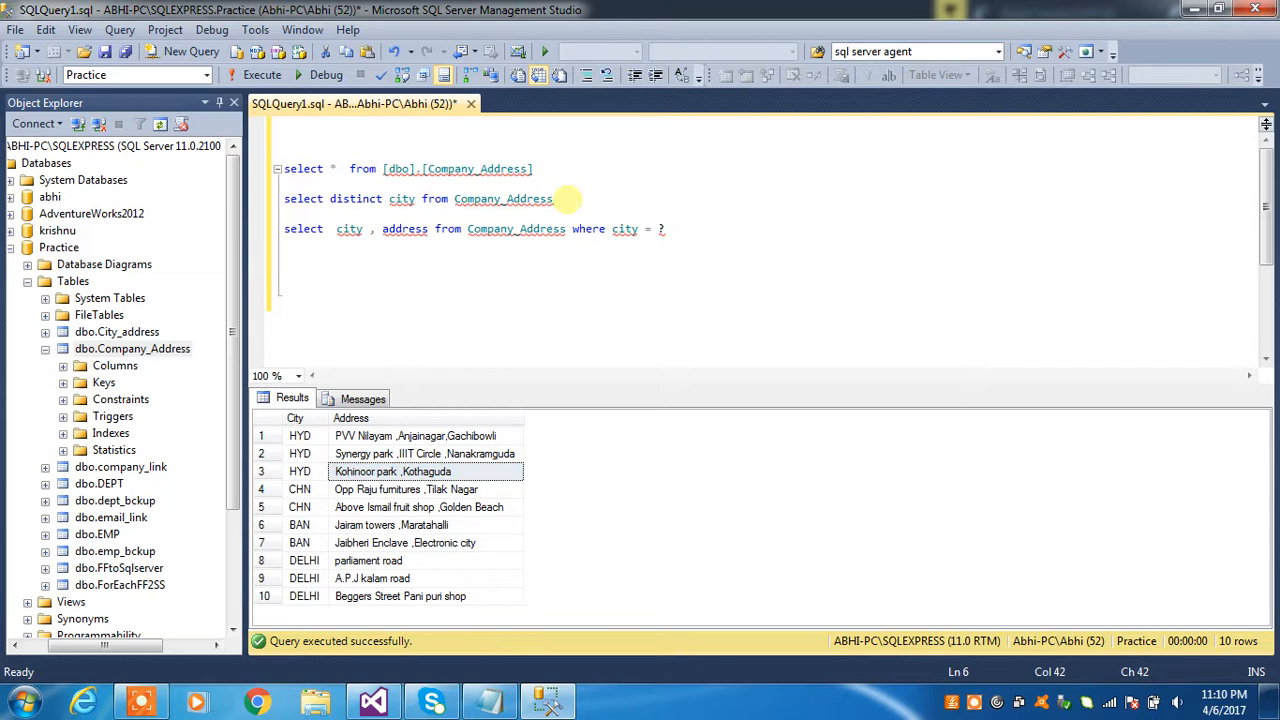
pyautogui.hotkey('shift', 'Home')
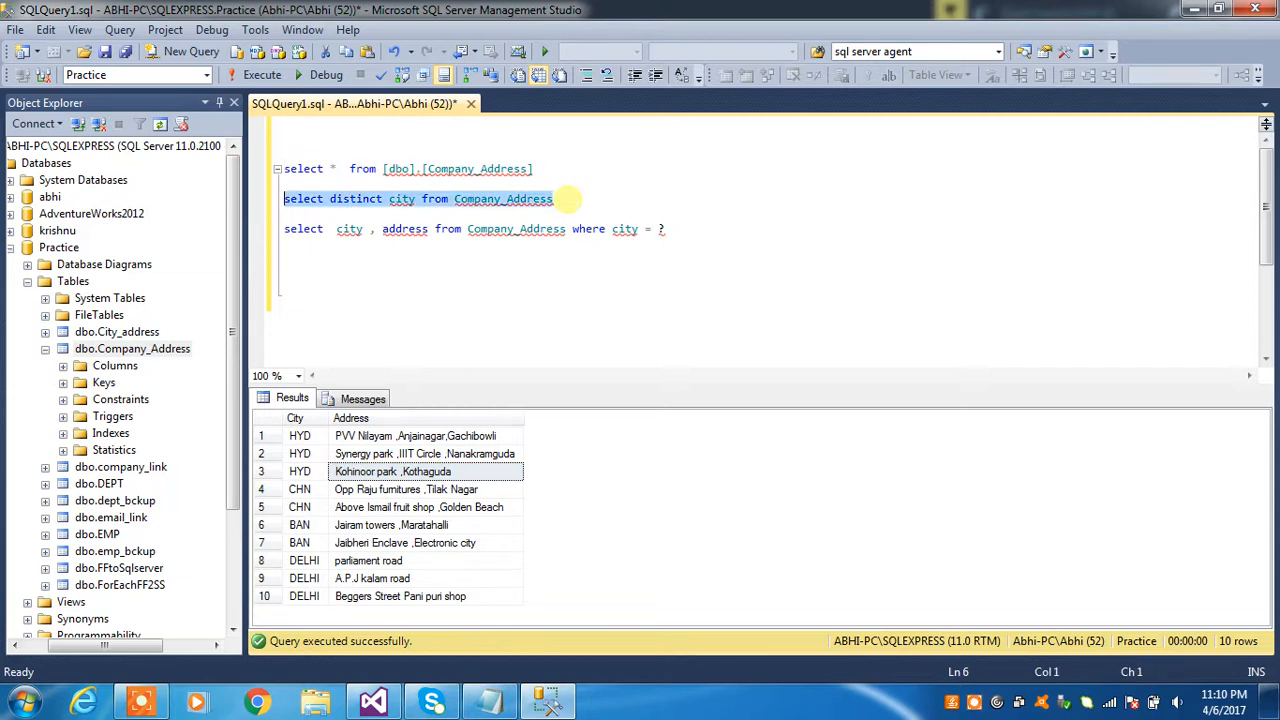
pyautogui.click(263, 76)
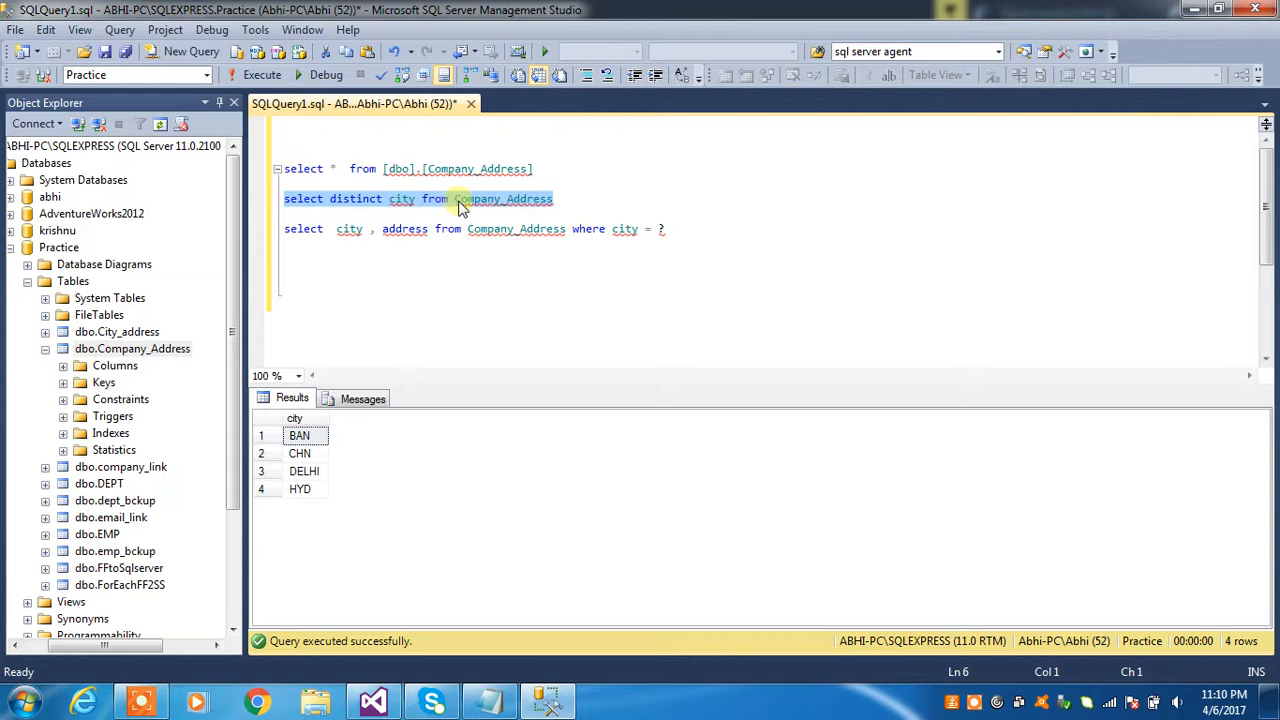
pyautogui.click(300, 436)
pyautogui.click(300, 453)
pyautogui.click(303, 471)
pyautogui.click(302, 490)
pyautogui.click(301, 454)
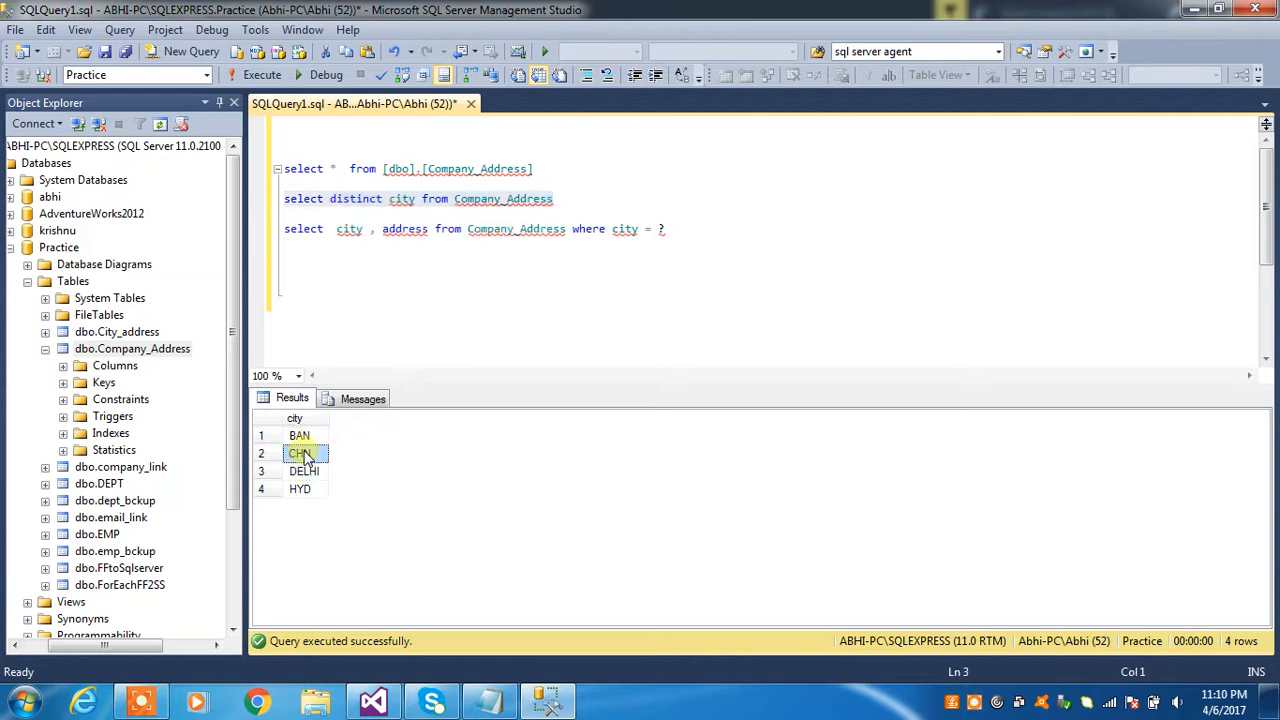
pyautogui.click(302, 436)
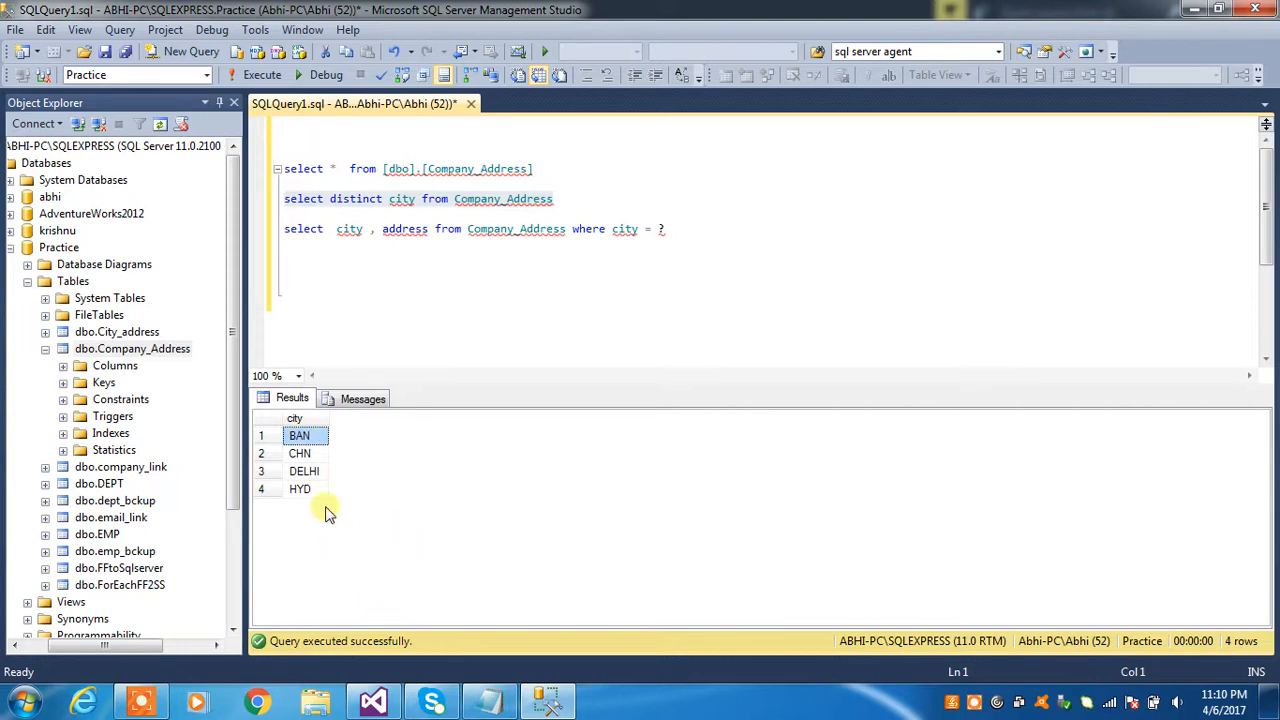
# Switch to Visual Studio, add an Execute SQL Task to the control flow of Dynamic Excel.dtsx and open its editor
pyautogui.click(375, 702)
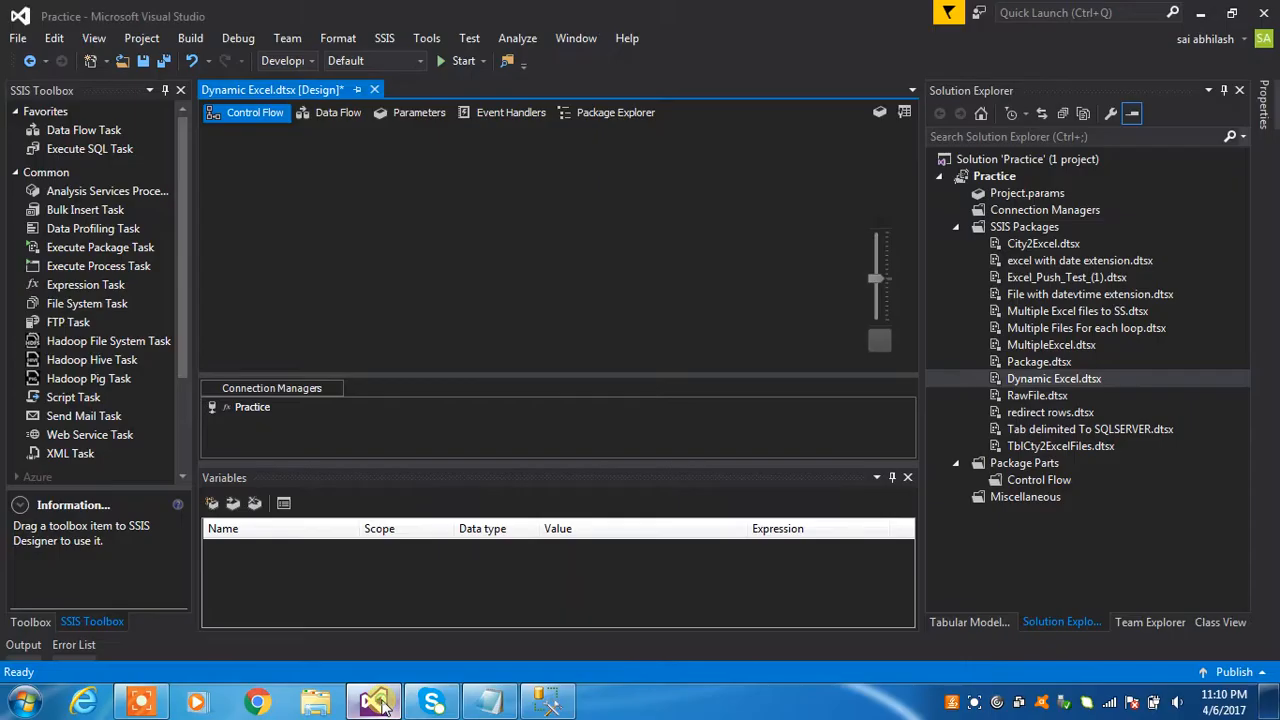
pyautogui.click(183, 190)
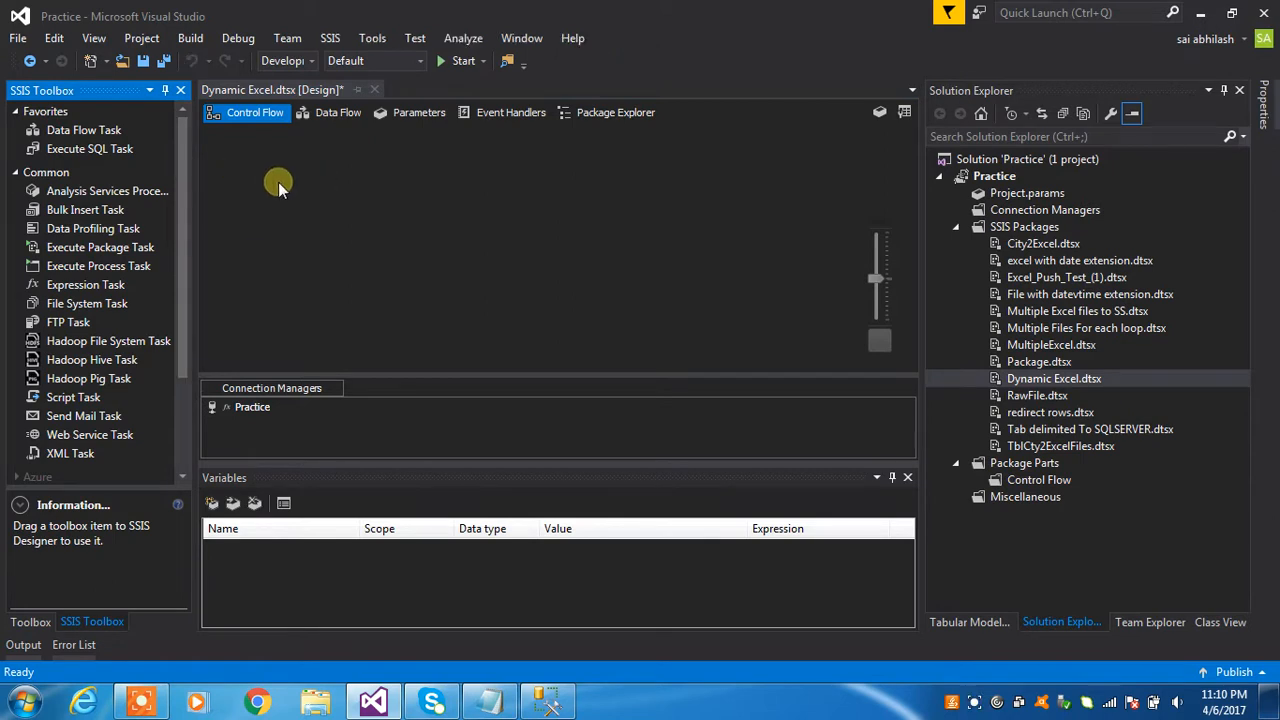
pyautogui.click(104, 149)
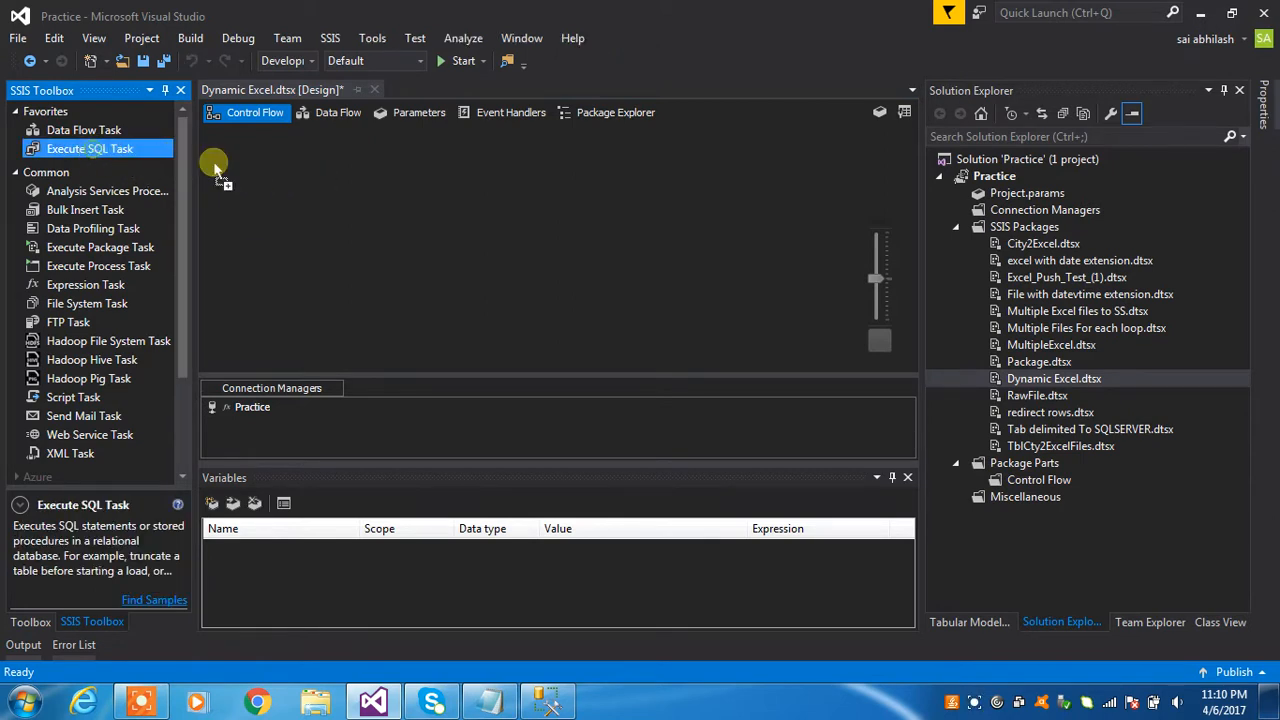
pyautogui.click(335, 200)
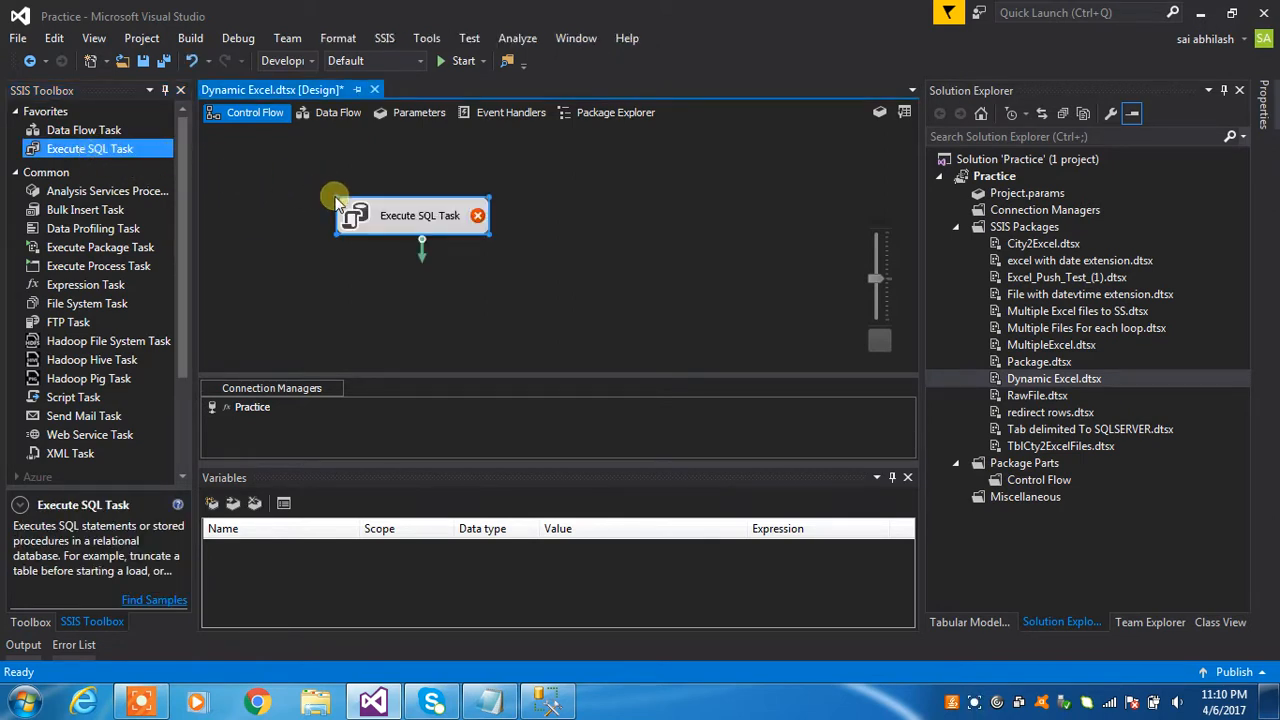
pyautogui.click(529, 243)
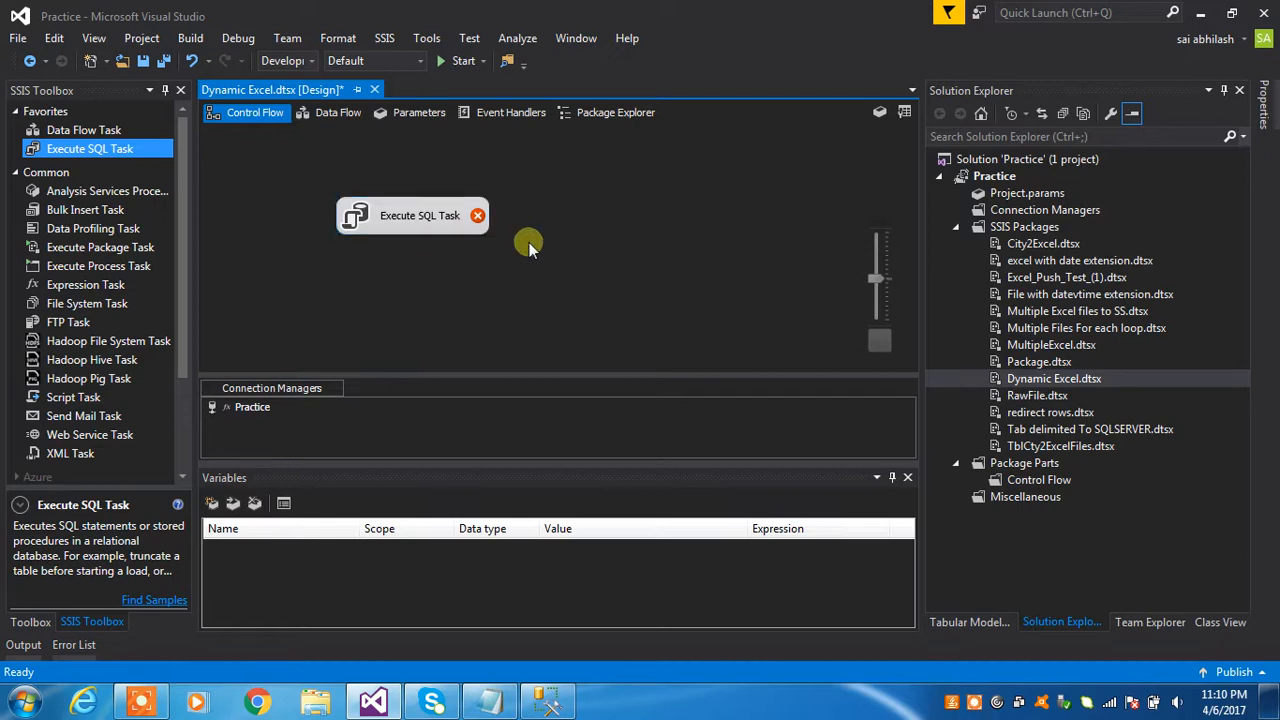
pyautogui.click(398, 226)
pyautogui.doubleClick(398, 226)
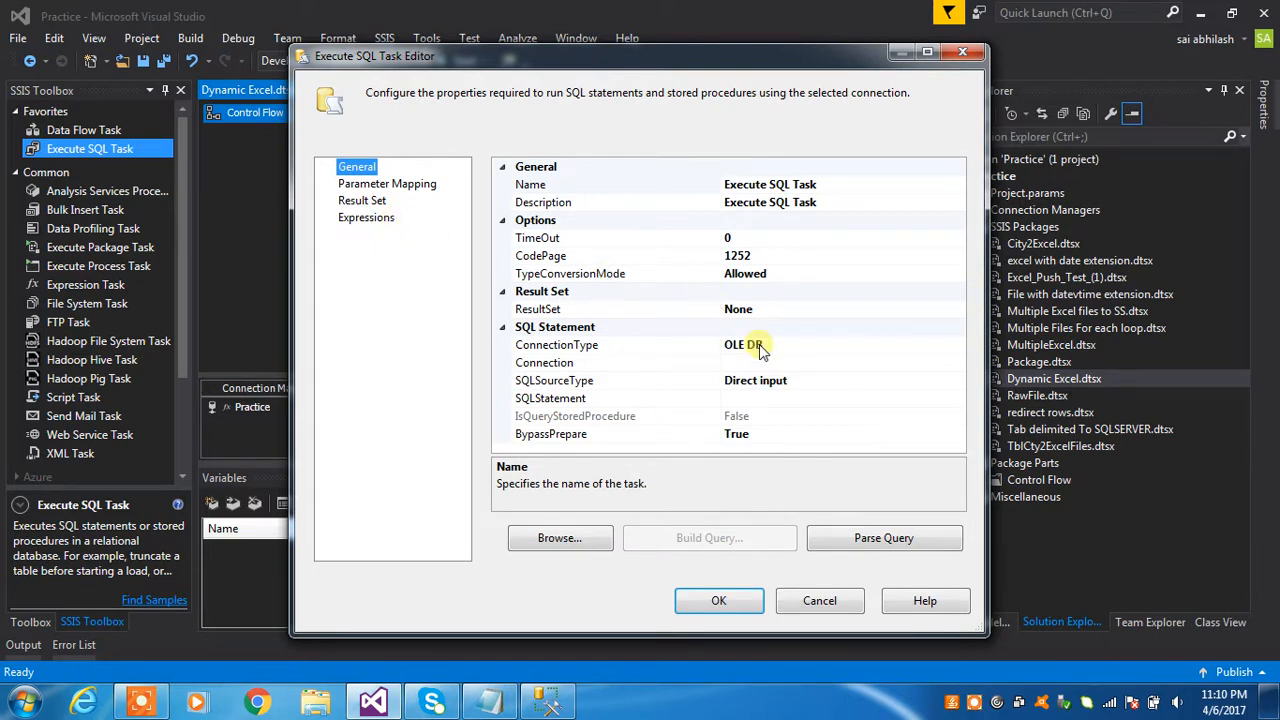
# Switch to SQL Server Management Studio and copy the query "select distinct city from Company_Address"
pyautogui.click(548, 702)
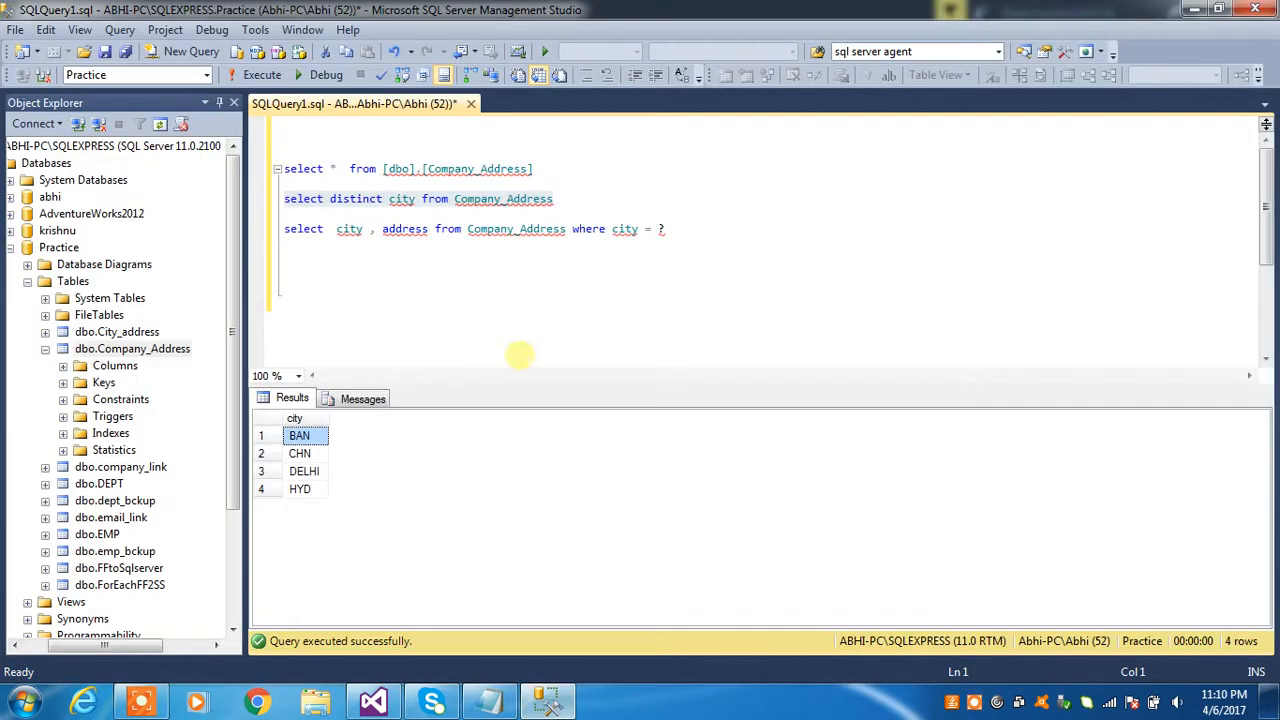
pyautogui.moveTo(553, 199); pyautogui.dragTo(284, 205)
pyautogui.hotkey('ctrl', 'c')
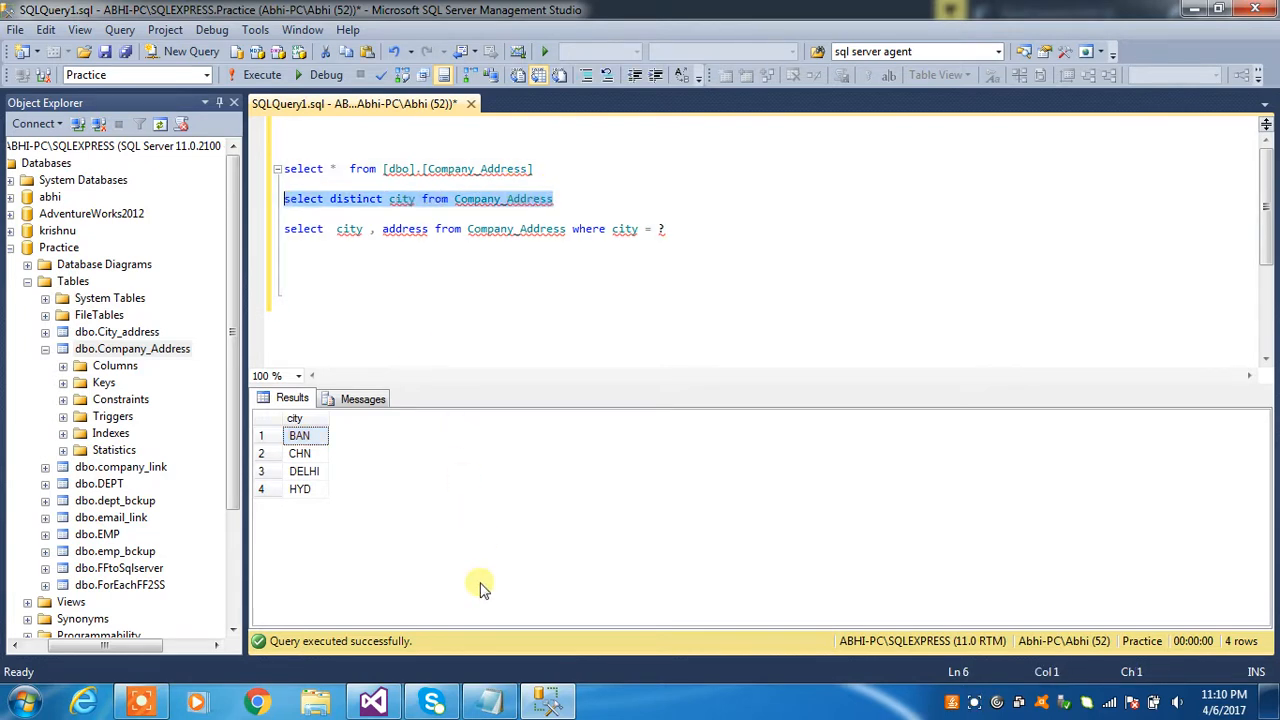
# Back in Visual Studio, set the Execute SQL Task's SQLStatement to "select distinct city from Company_Address" and try to parse the query
pyautogui.click(373, 702)
pyautogui.click(758, 412)
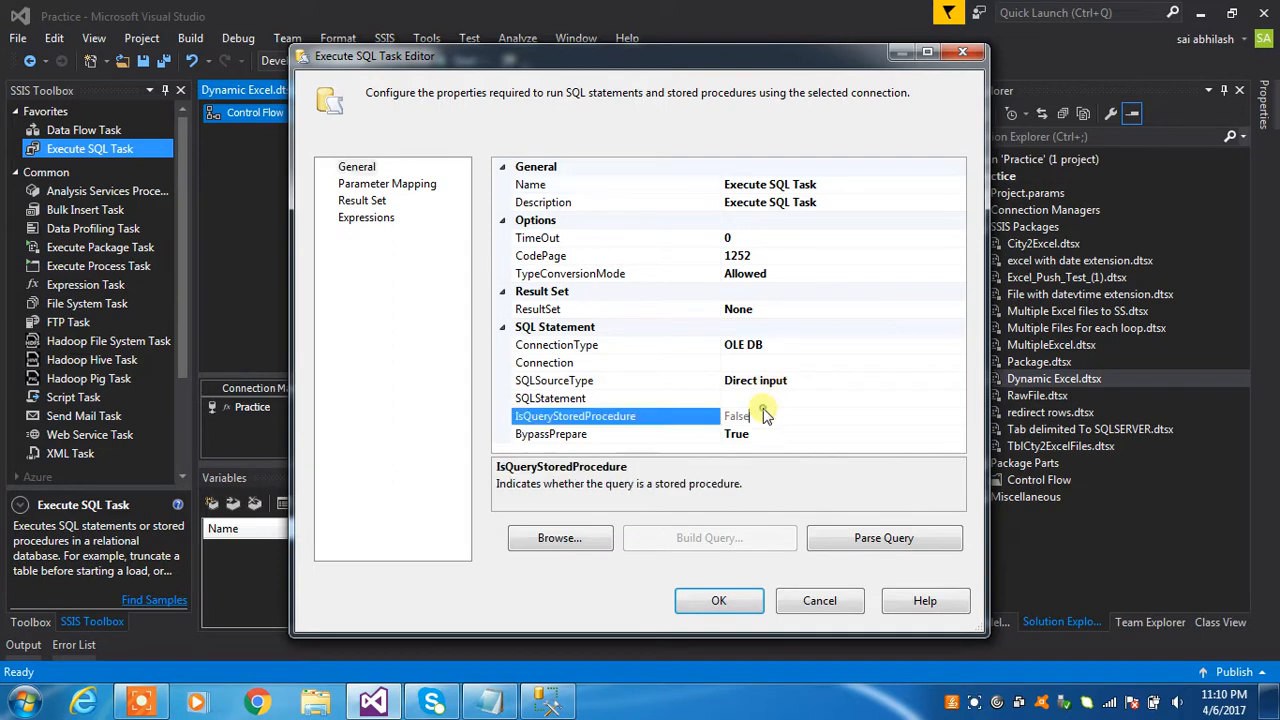
pyautogui.click(744, 396)
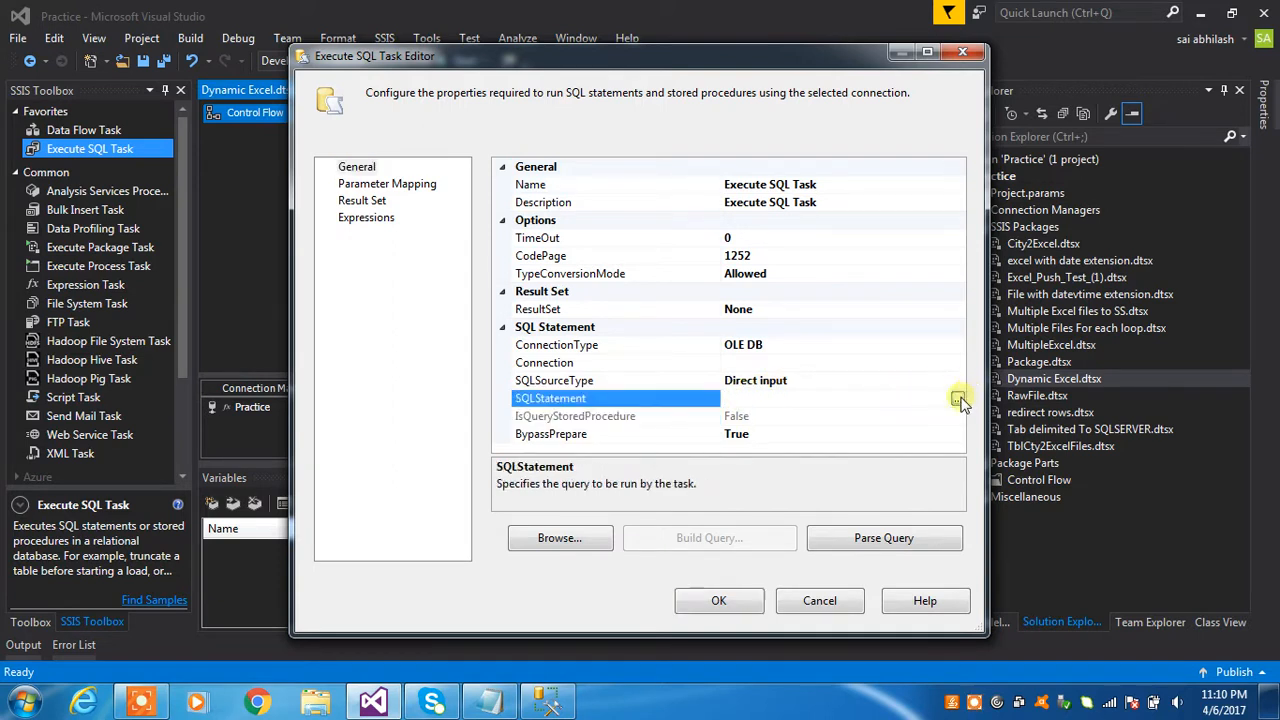
pyautogui.click(957, 398)
pyautogui.hotkey('ctrl', 'v')
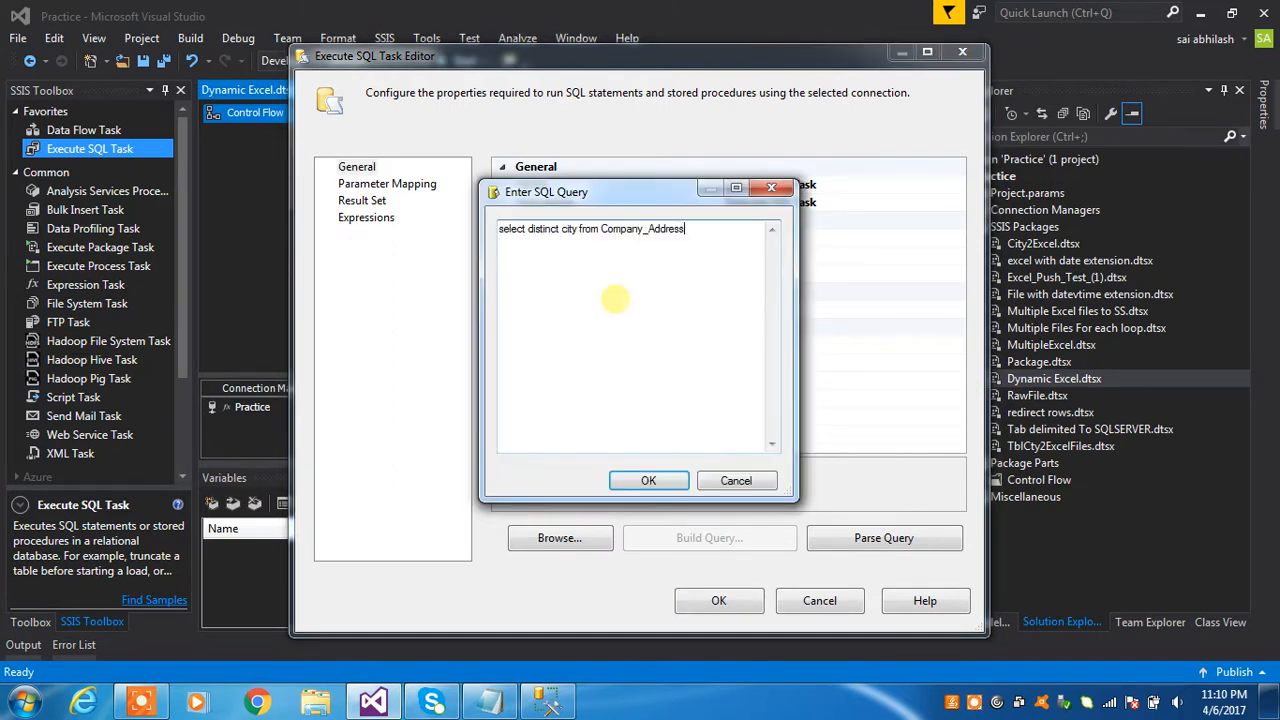
pyautogui.click(648, 480)
pyautogui.click(882, 534)
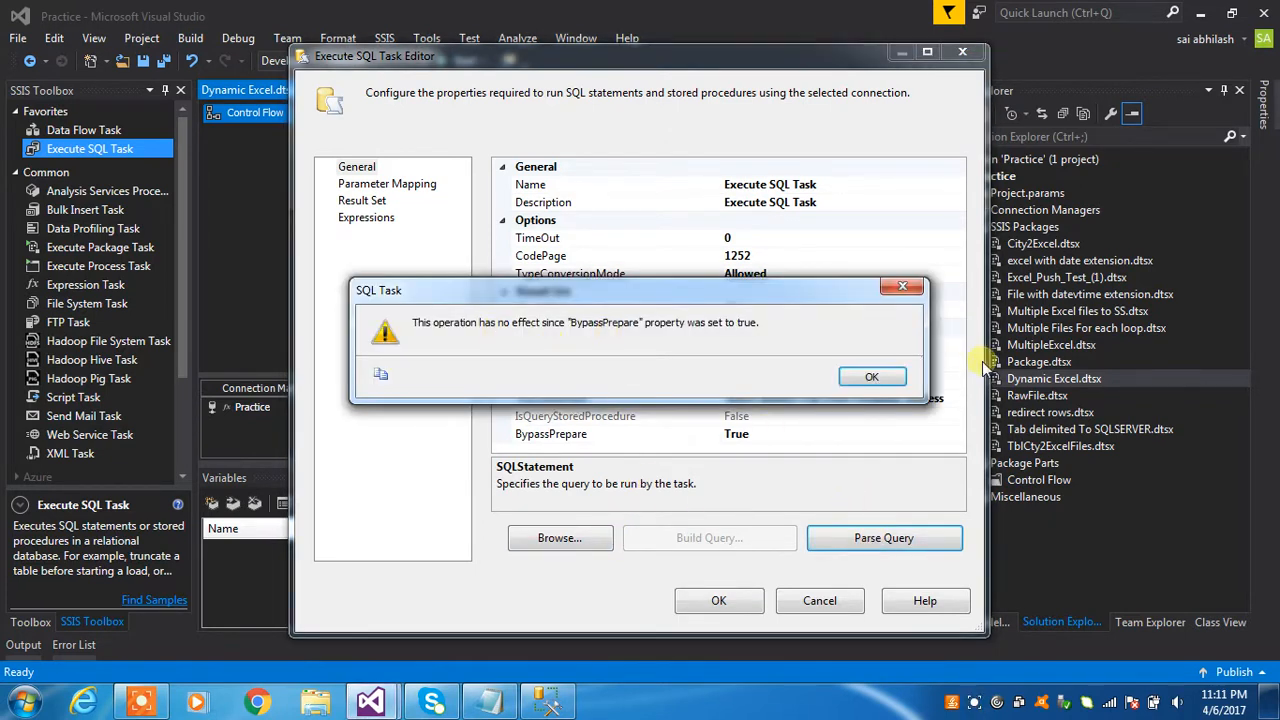
pyautogui.click(878, 378)
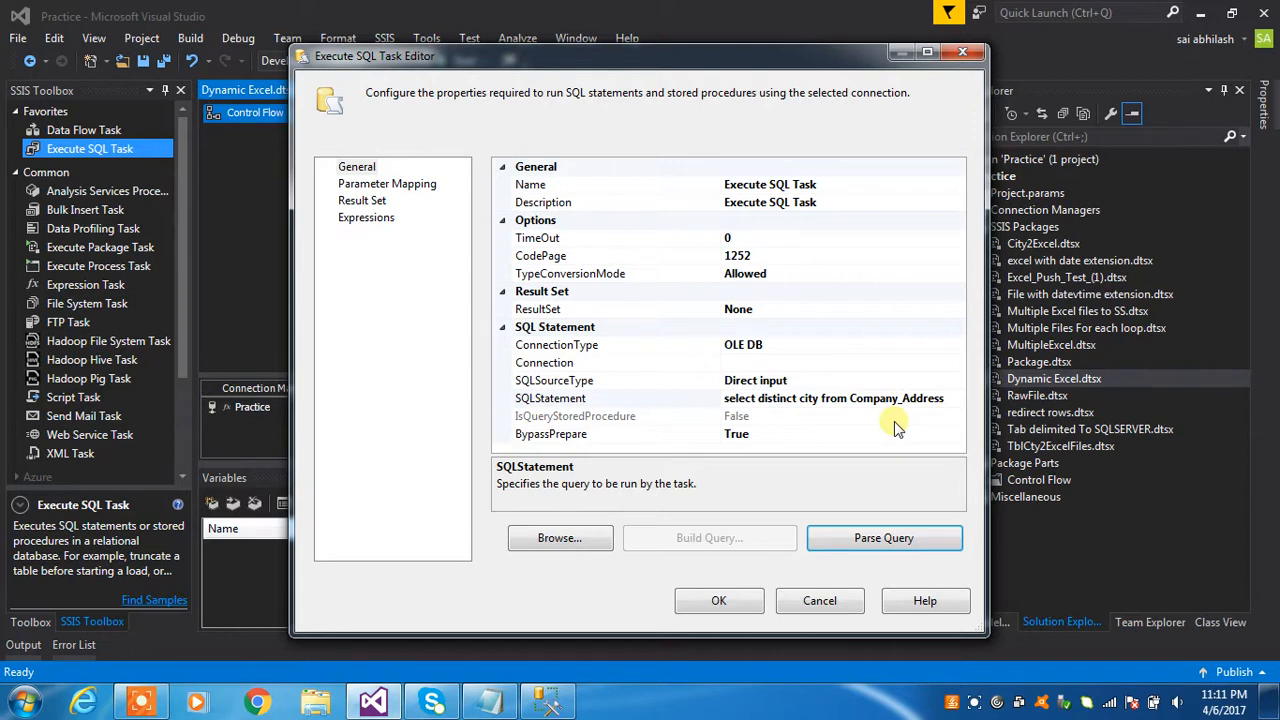
# Set the Execute SQL Task's connection to Practice, with OLE DB as the connection type
pyautogui.click(763, 344)
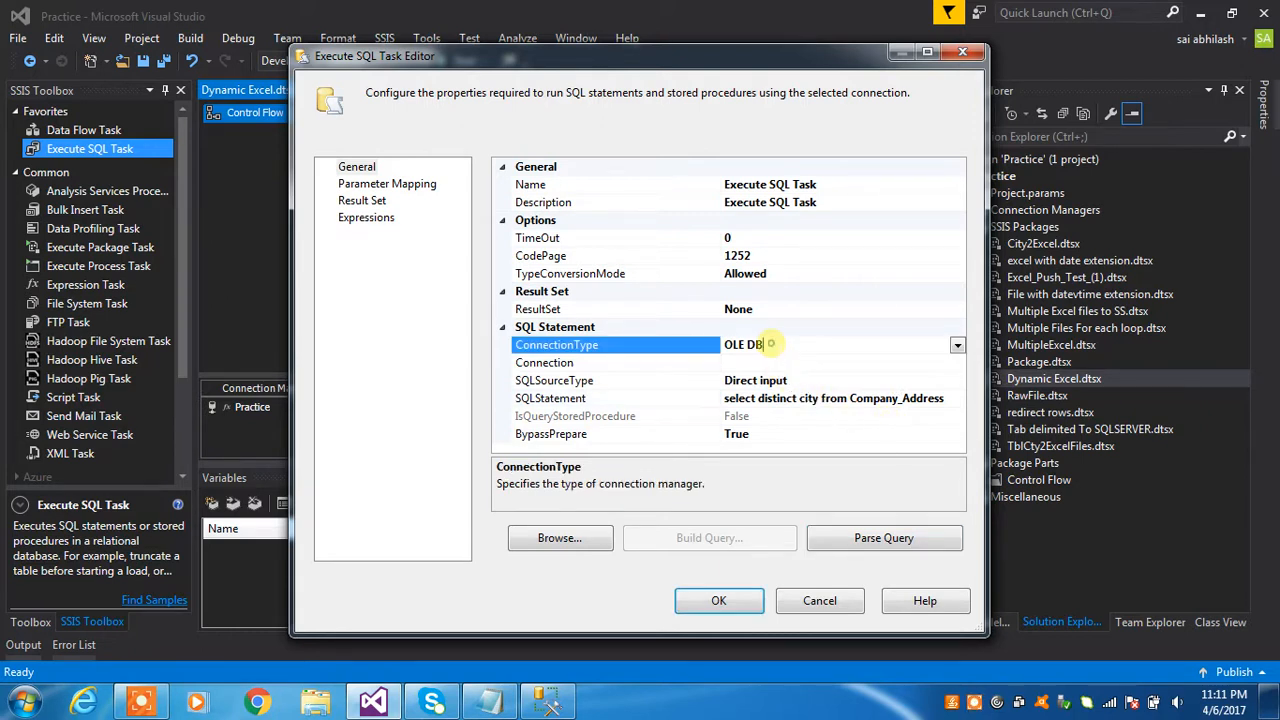
pyautogui.click(924, 362)
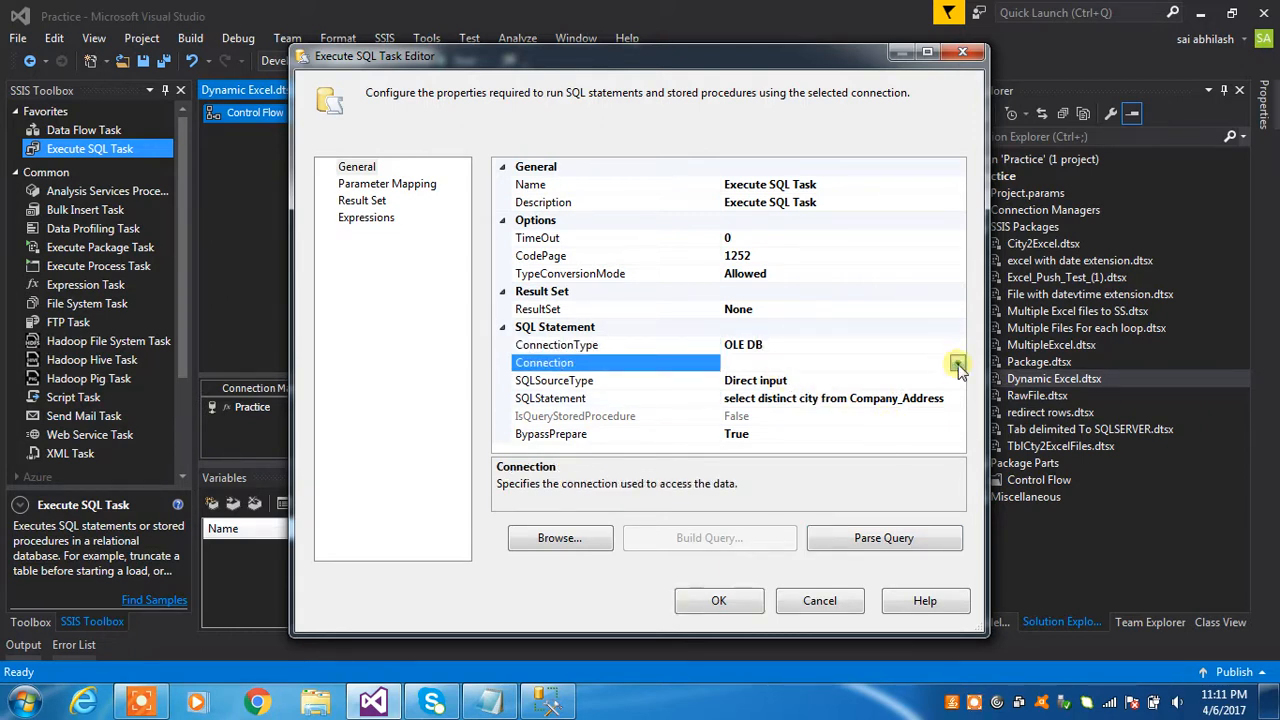
pyautogui.click(957, 363)
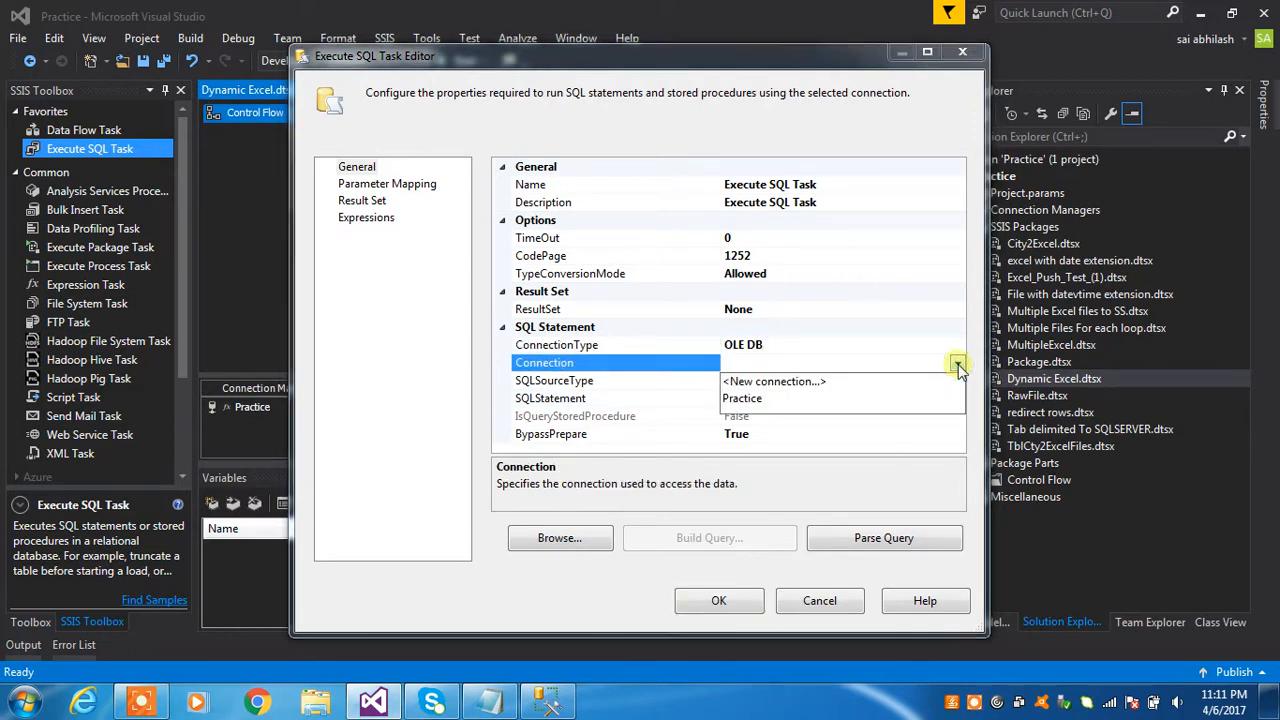
pyautogui.click(752, 400)
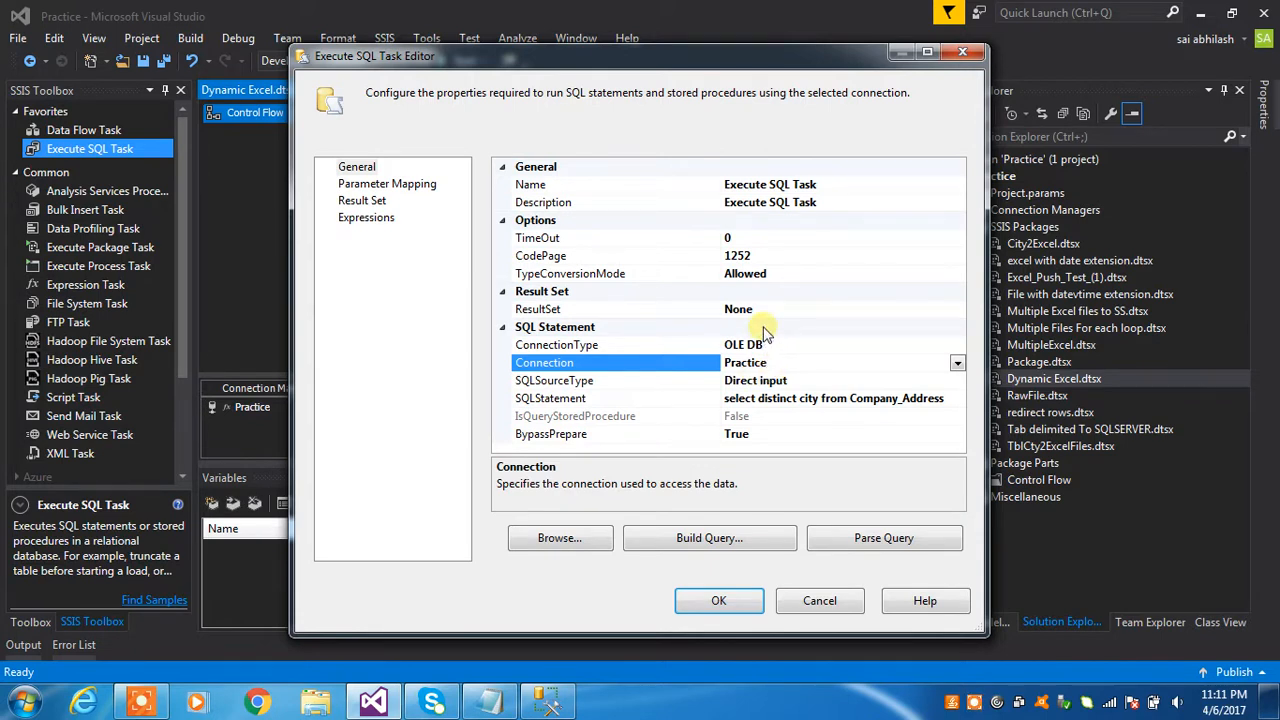
# Switch to SQL Server Management Studio and examine the query "select distinct city from Company_Address" and each city in its results
pyautogui.click(548, 700)
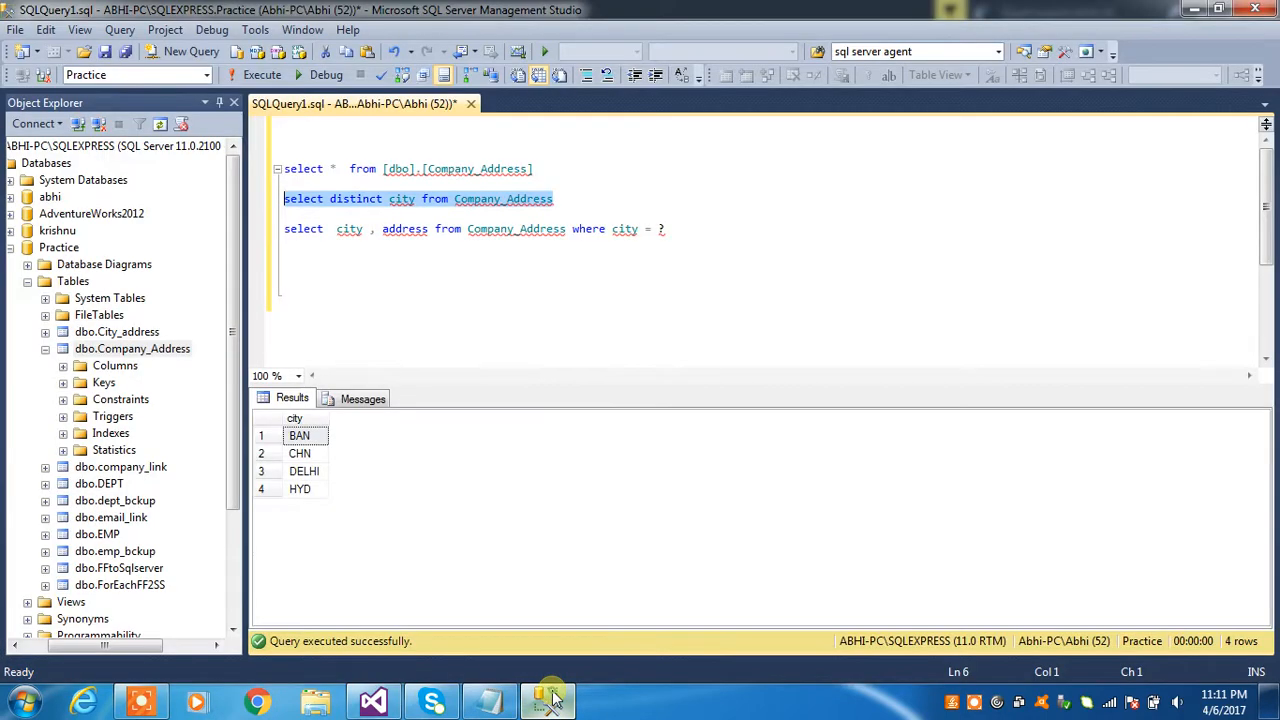
pyautogui.click(373, 702)
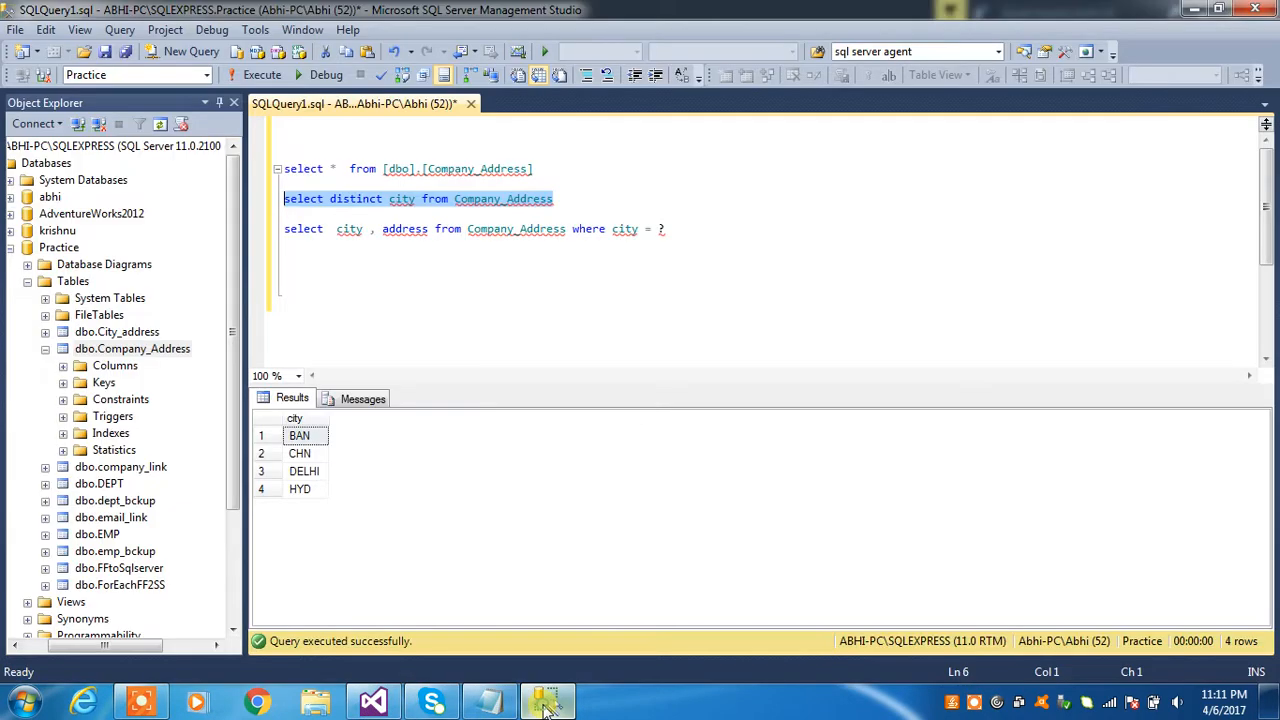
pyautogui.click(548, 700)
pyautogui.click(555, 199)
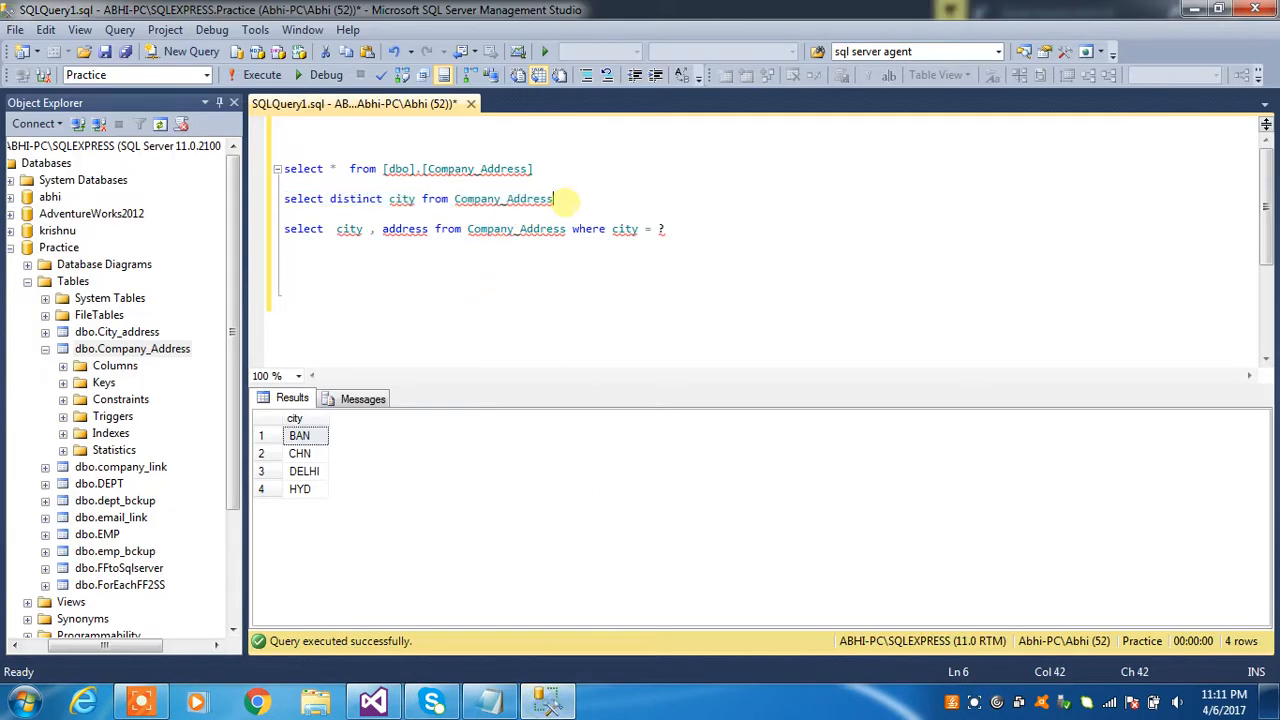
pyautogui.hotkey('shift', 'Home')
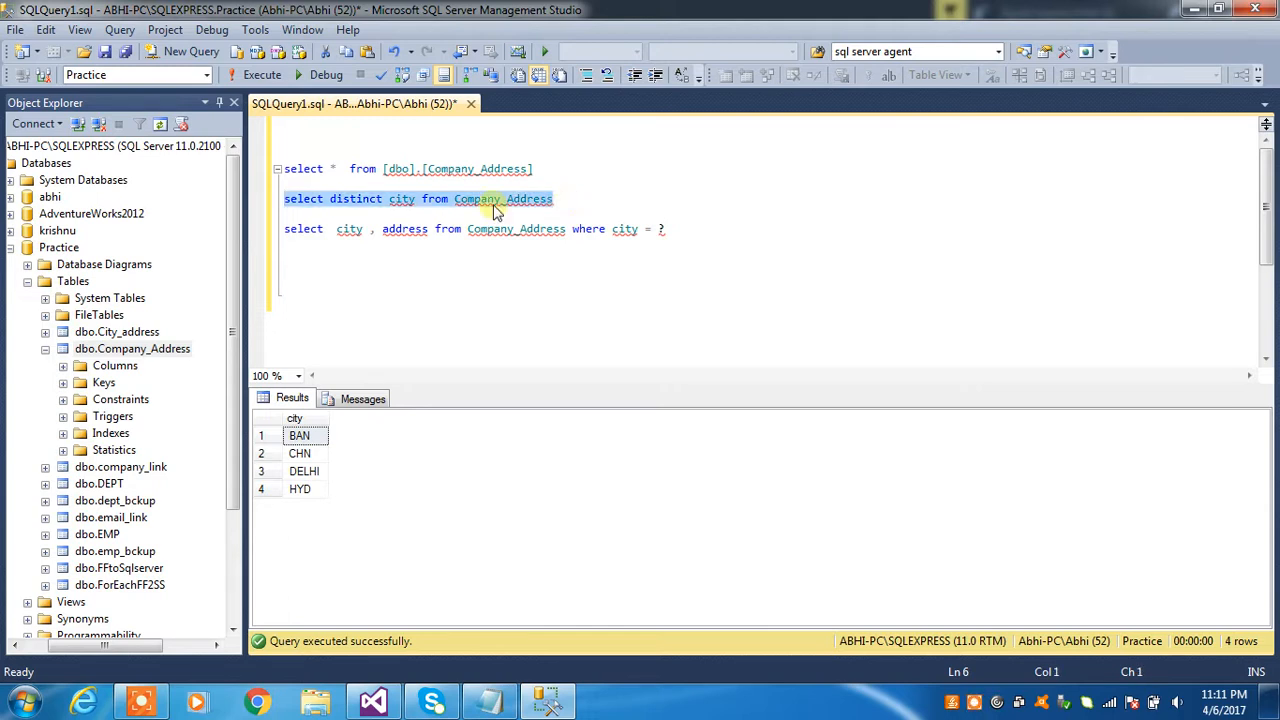
pyautogui.click(251, 80)
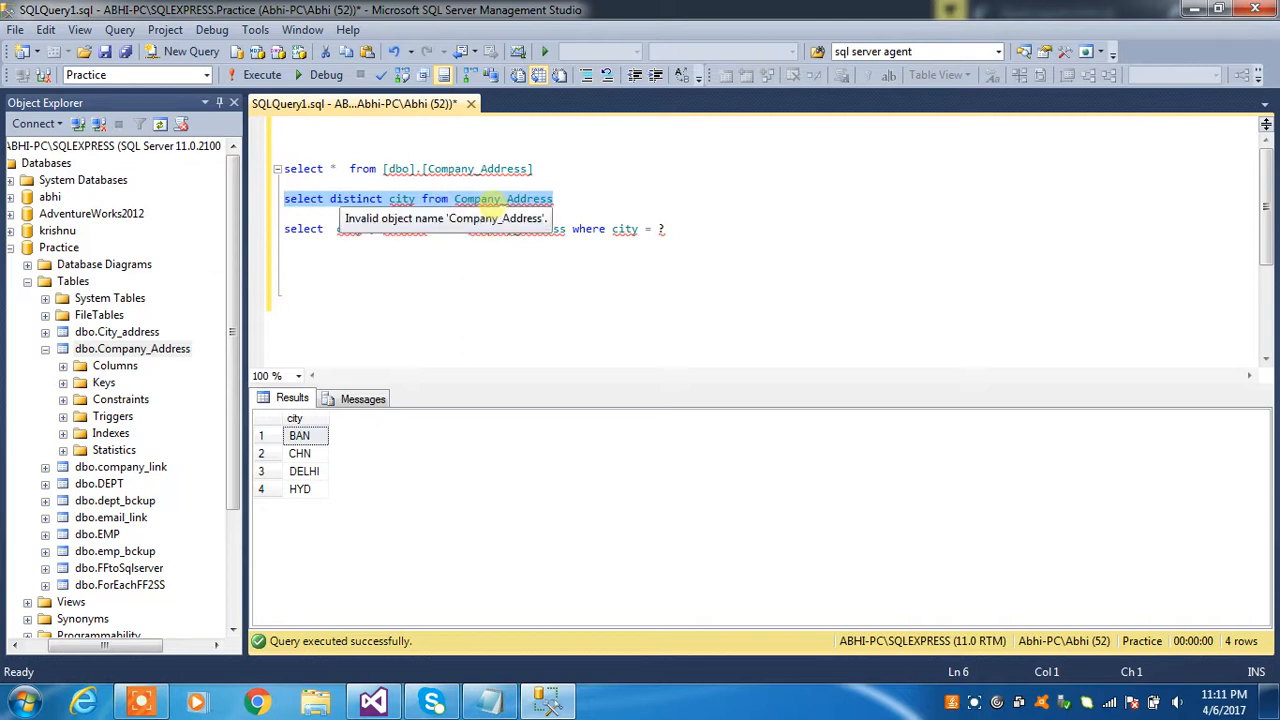
pyautogui.click(314, 440)
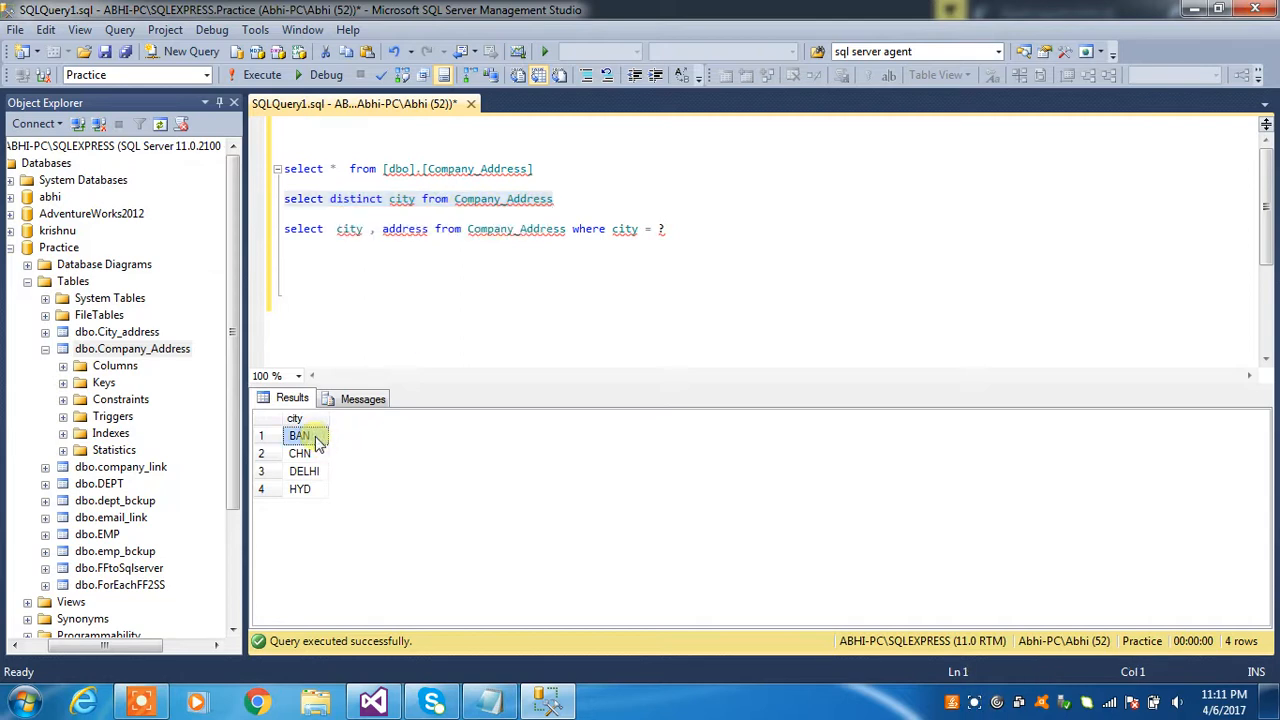
pyautogui.click(310, 455)
pyautogui.click(312, 472)
pyautogui.click(314, 488)
# Back in Visual Studio, set the Execute SQL Task's ResultSet to Full result set and open its parameter mapping settings
pyautogui.click(380, 705)
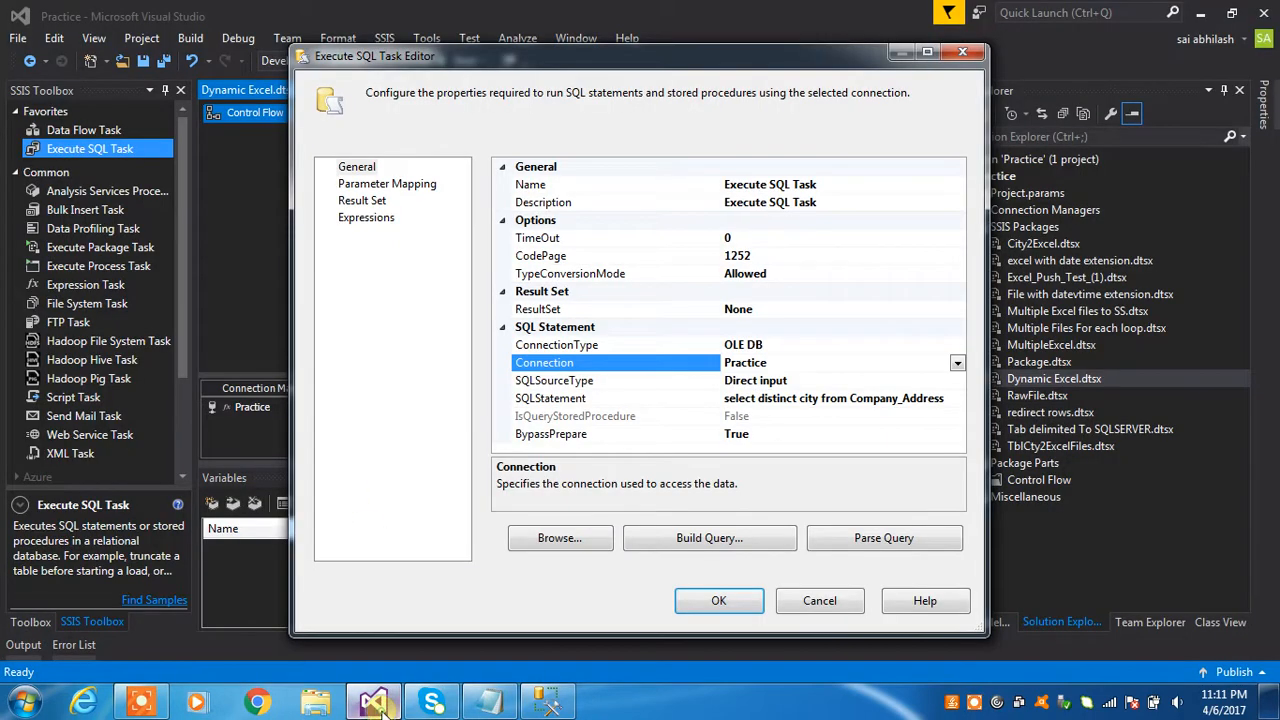
pyautogui.click(783, 314)
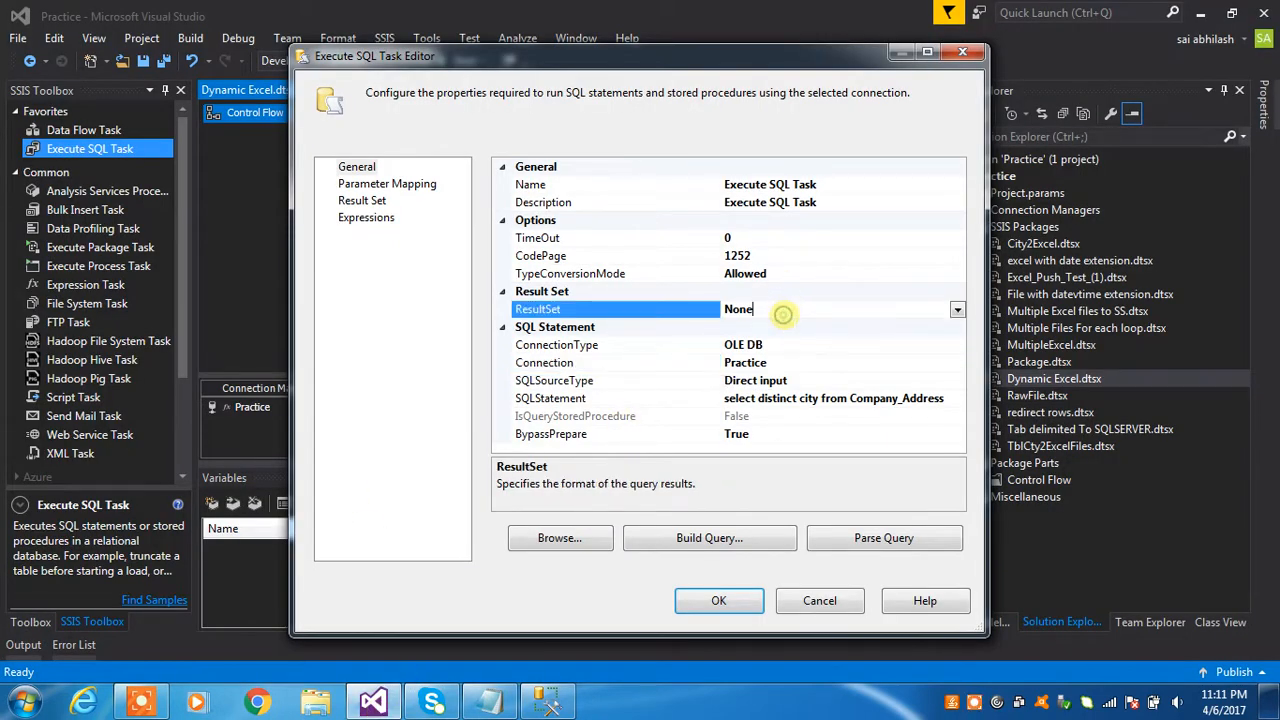
pyautogui.click(957, 310)
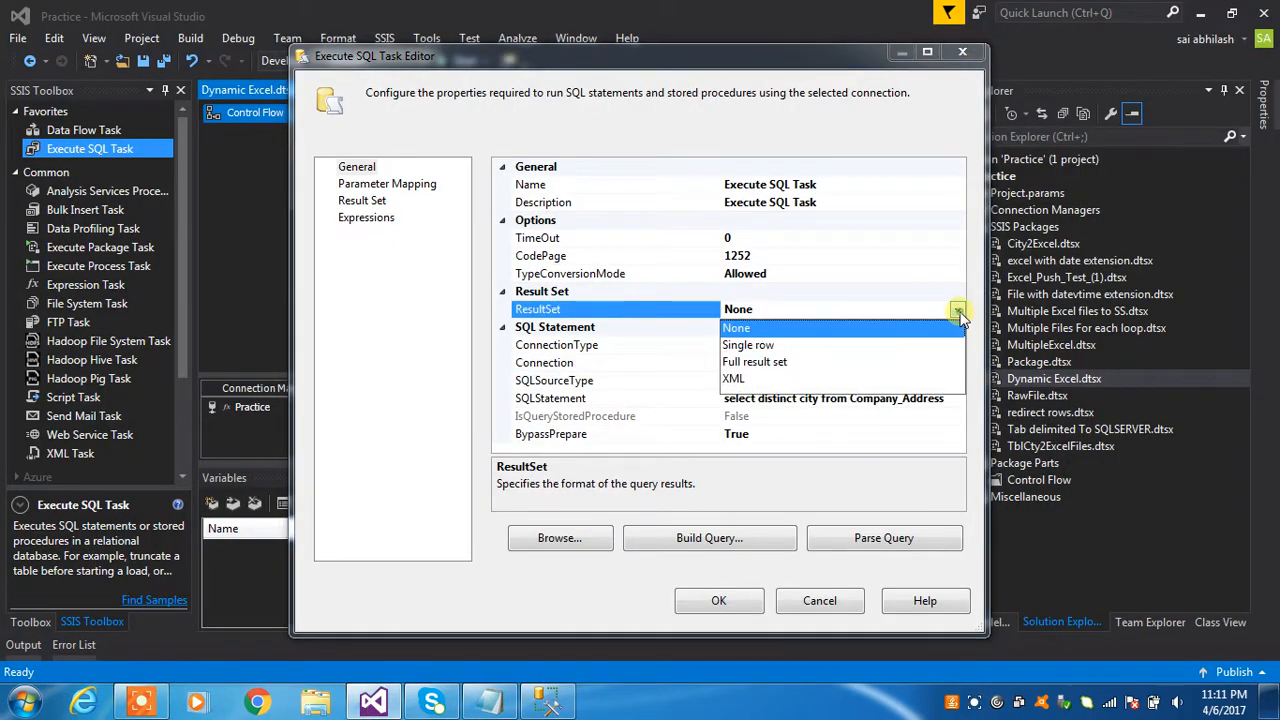
pyautogui.click(798, 364)
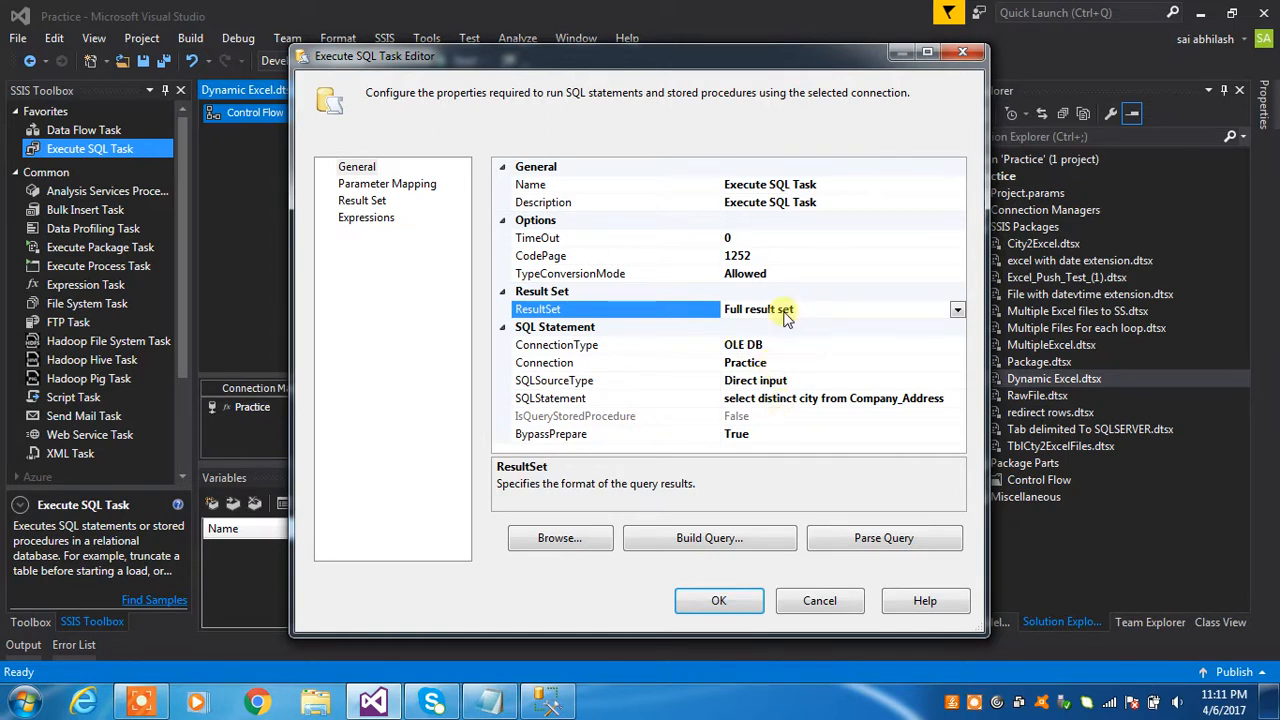
pyautogui.click(404, 186)
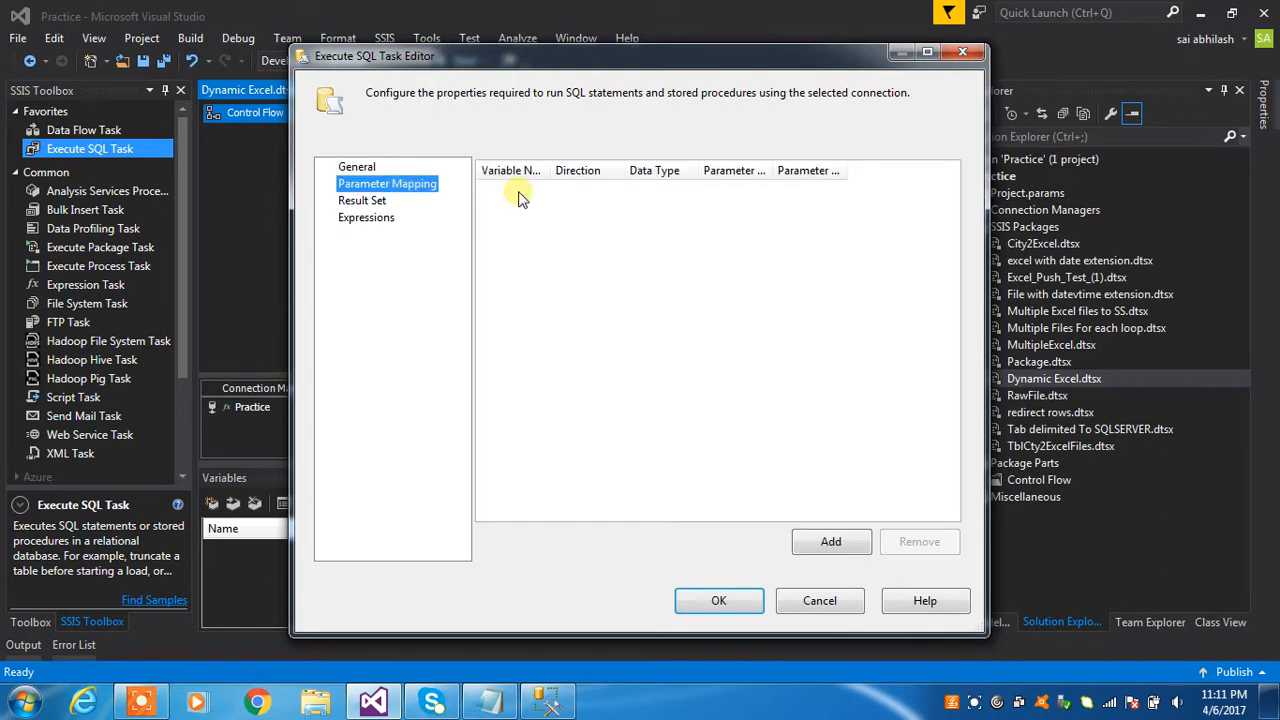
# Switch to SQL Server Management Studio and add the note "object" on its own line below the last query
pyautogui.click(548, 703)
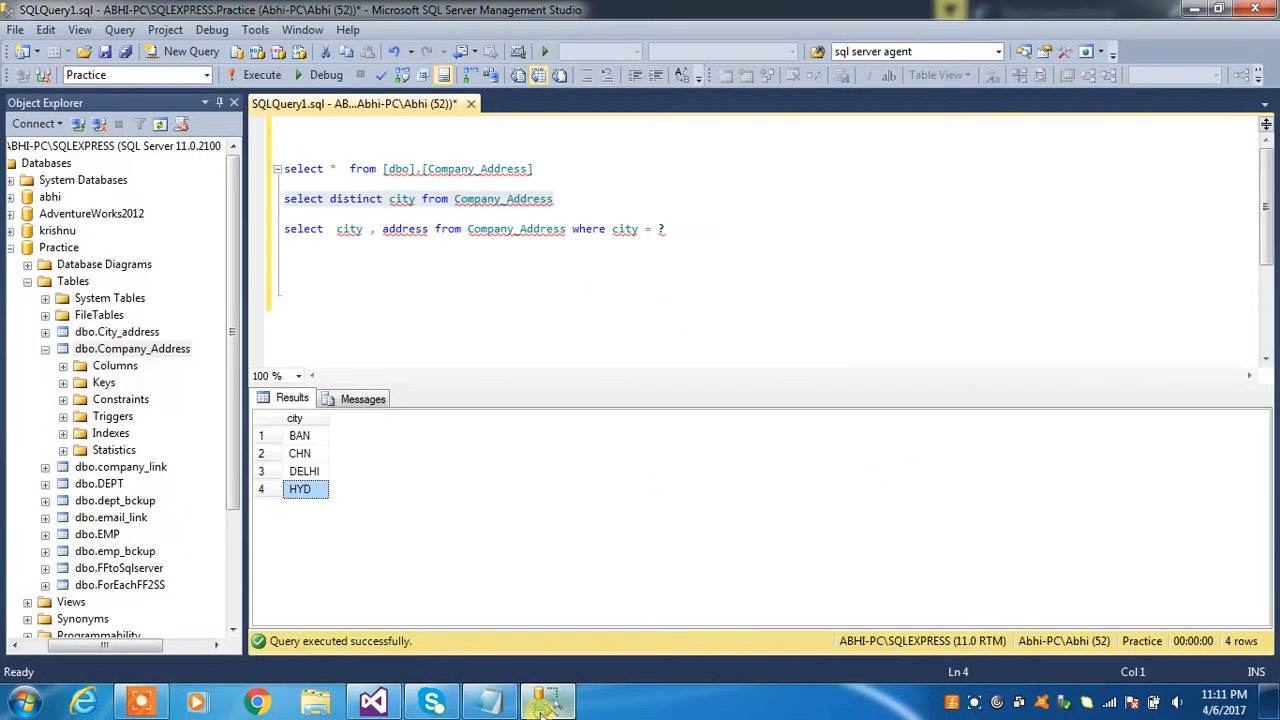
pyautogui.click(690, 232)
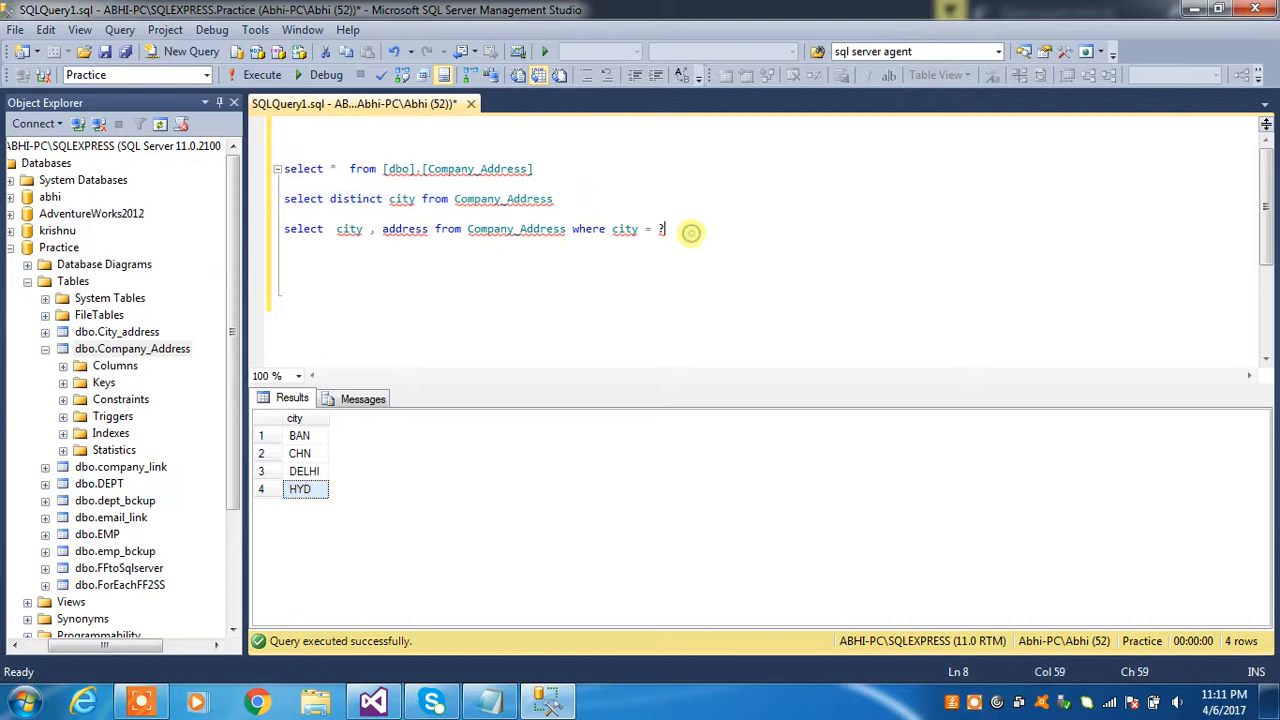
pyautogui.press('Return')
pyautogui.press('Return')
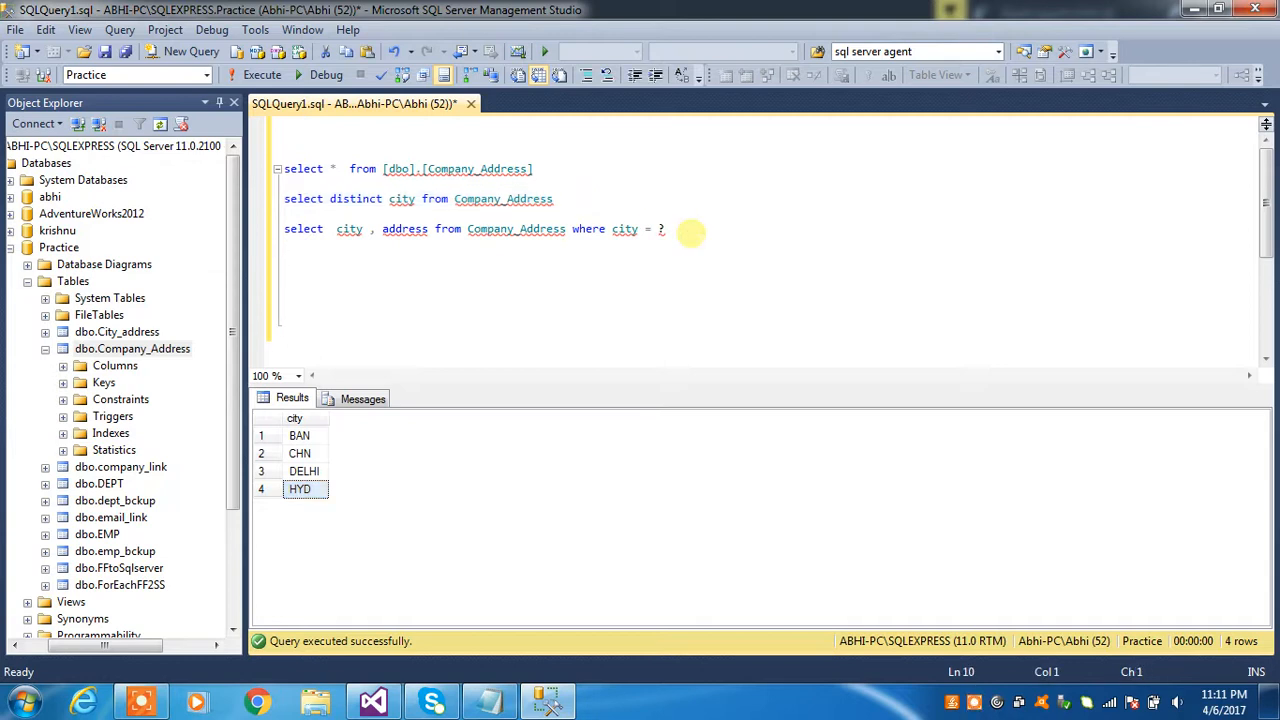
pyautogui.write('object')
pyautogui.press('Return')
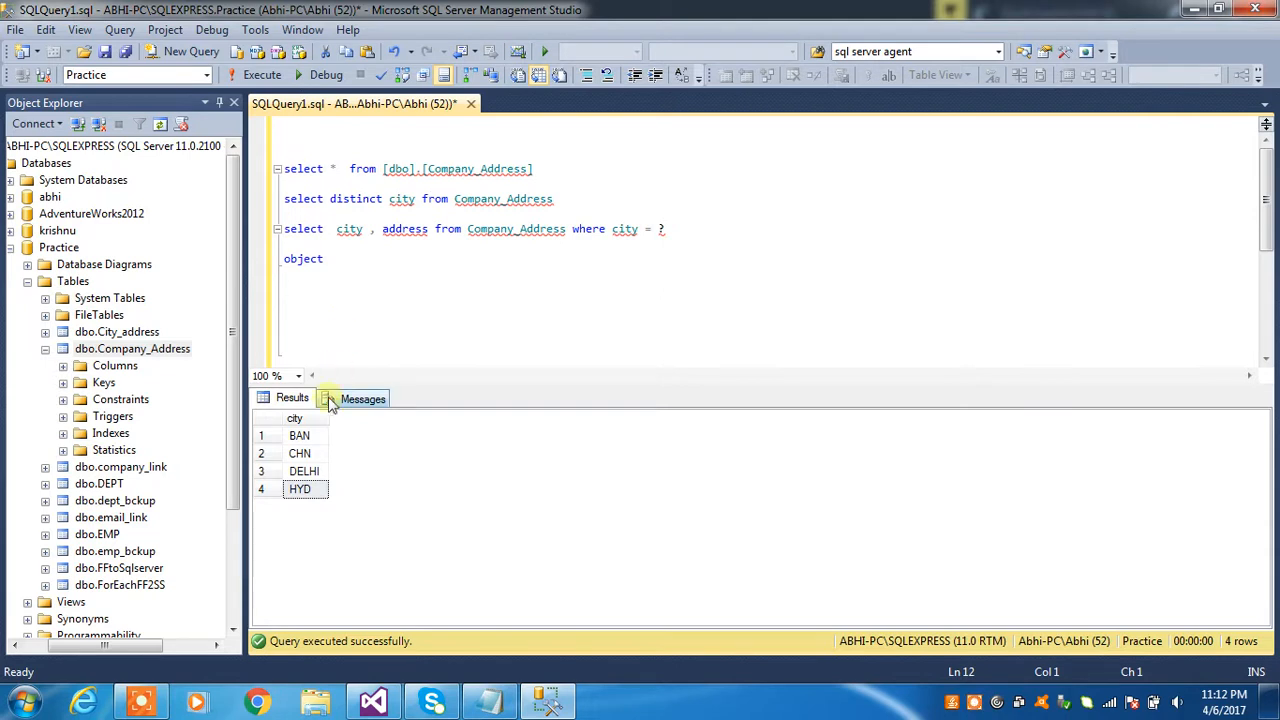
# Examine each city in the query results and relate them to the "object" note in the script
pyautogui.click(305, 437)
pyautogui.click(302, 454)
pyautogui.click(305, 471)
pyautogui.click(310, 490)
pyautogui.click(322, 438)
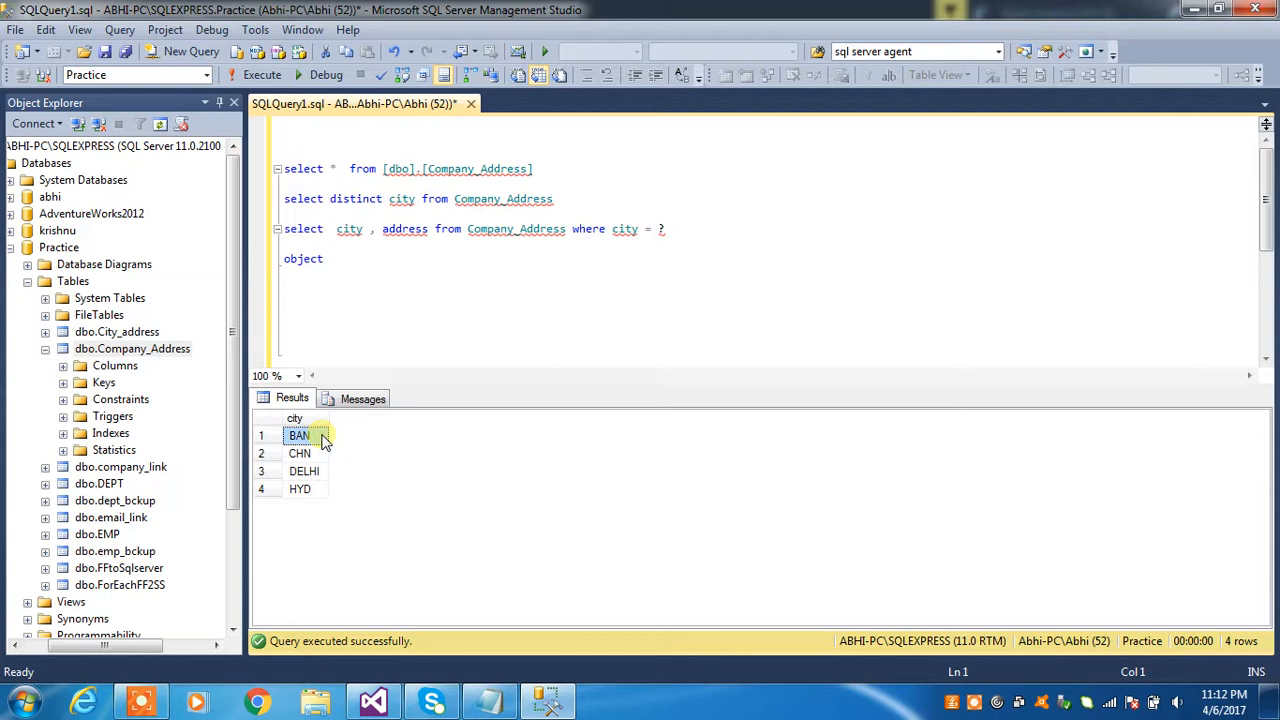
pyautogui.doubleClick(303, 259)
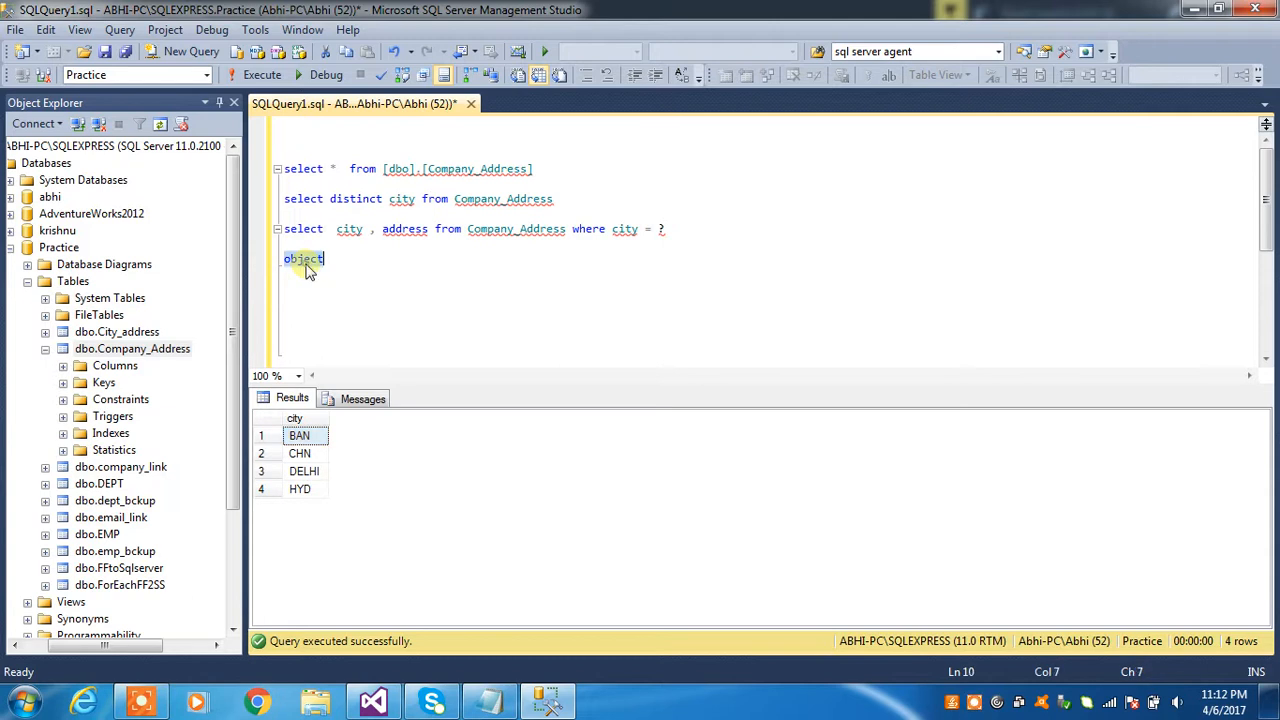
# Back in Visual Studio, add a parameter mapping, widen its variable name column and start creating a new variable for it
pyautogui.click(373, 701)
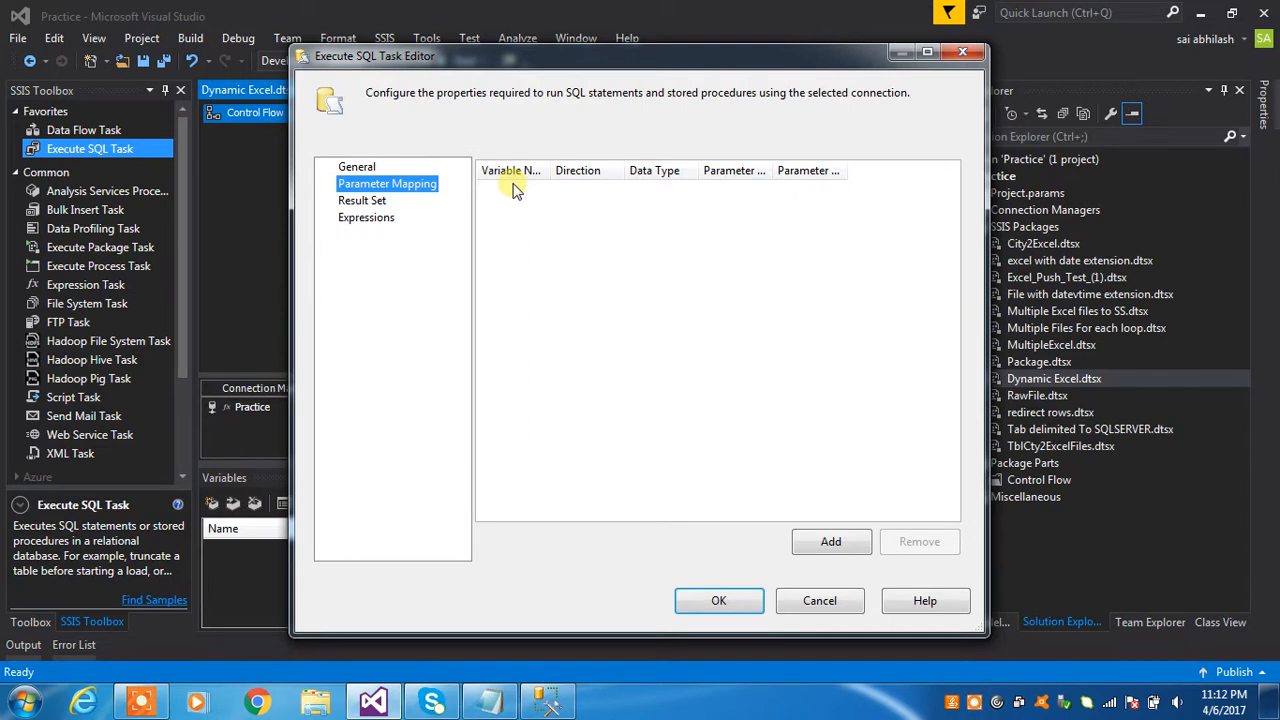
pyautogui.click(829, 540)
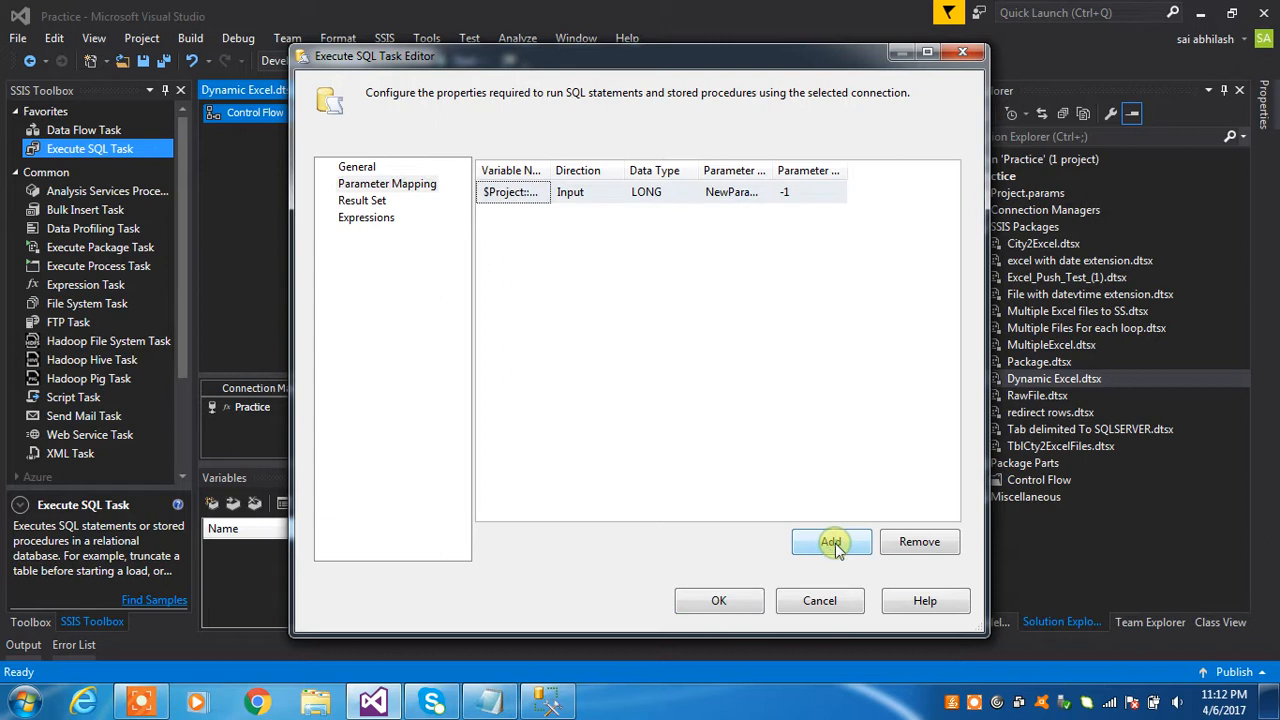
pyautogui.moveTo(549, 170); pyautogui.dragTo(620, 170)
pyautogui.click(590, 191)
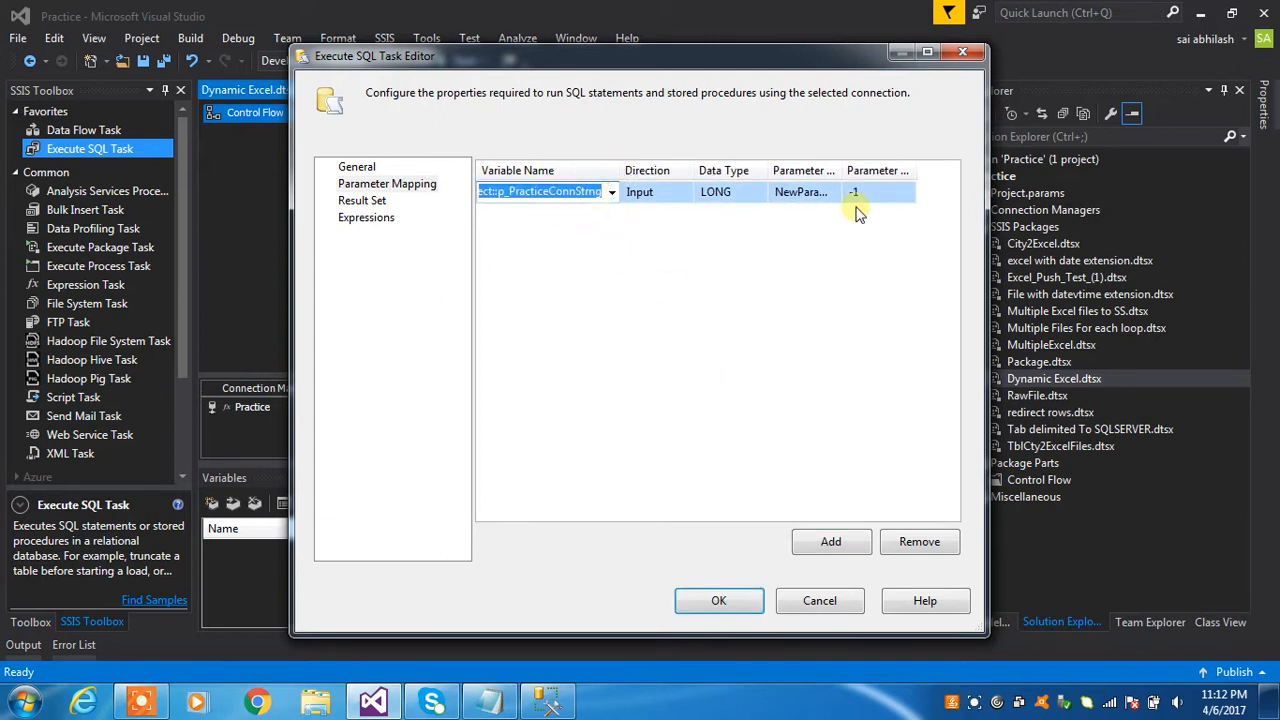
pyautogui.click(610, 192)
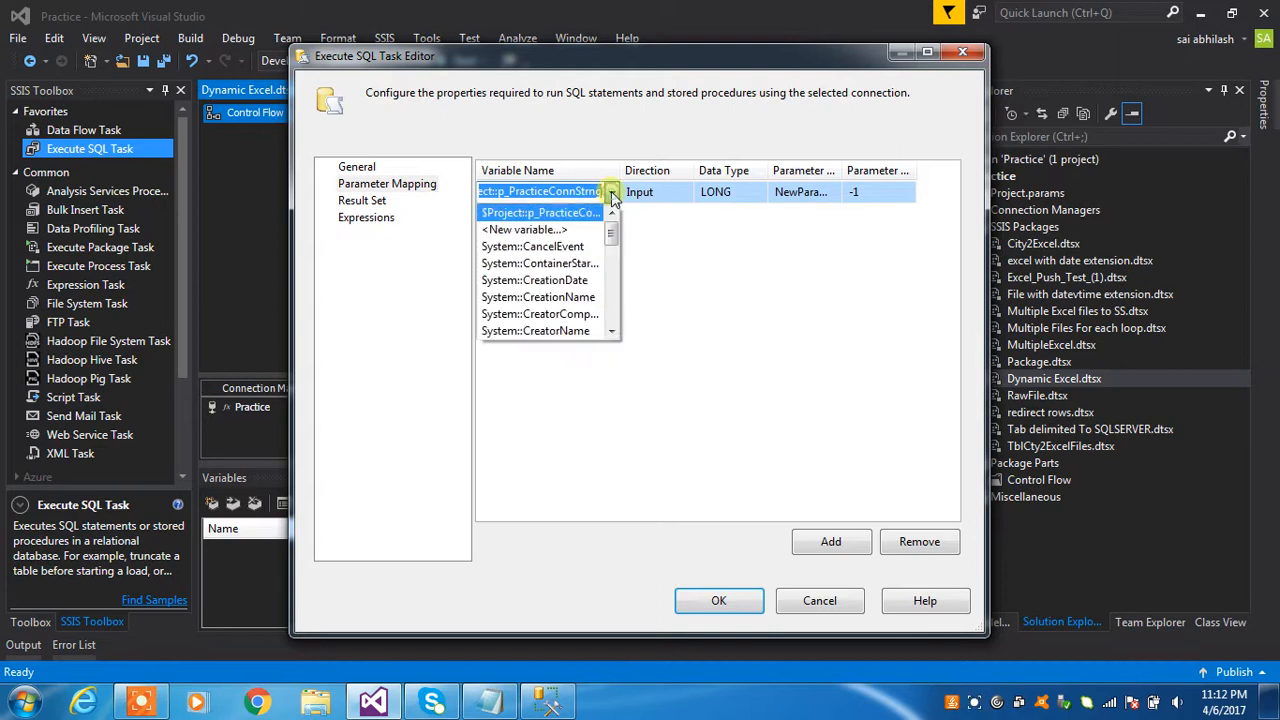
pyautogui.click(565, 229)
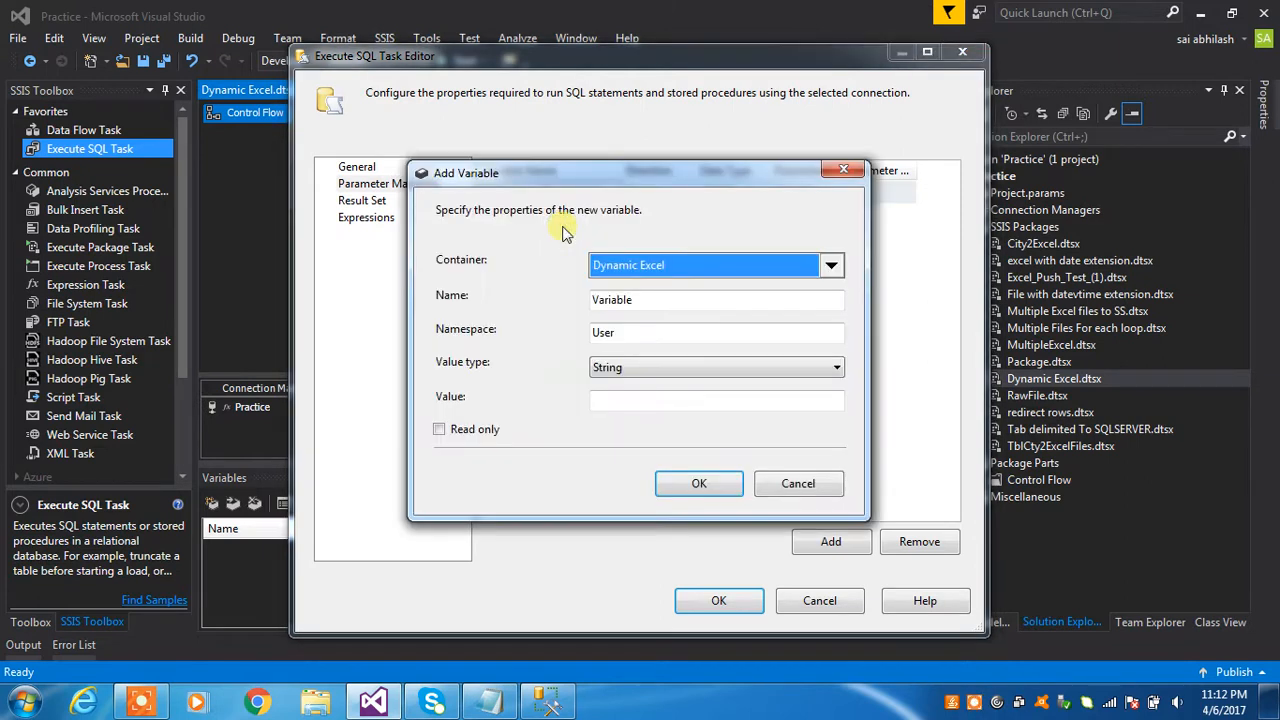
pyautogui.click(675, 333)
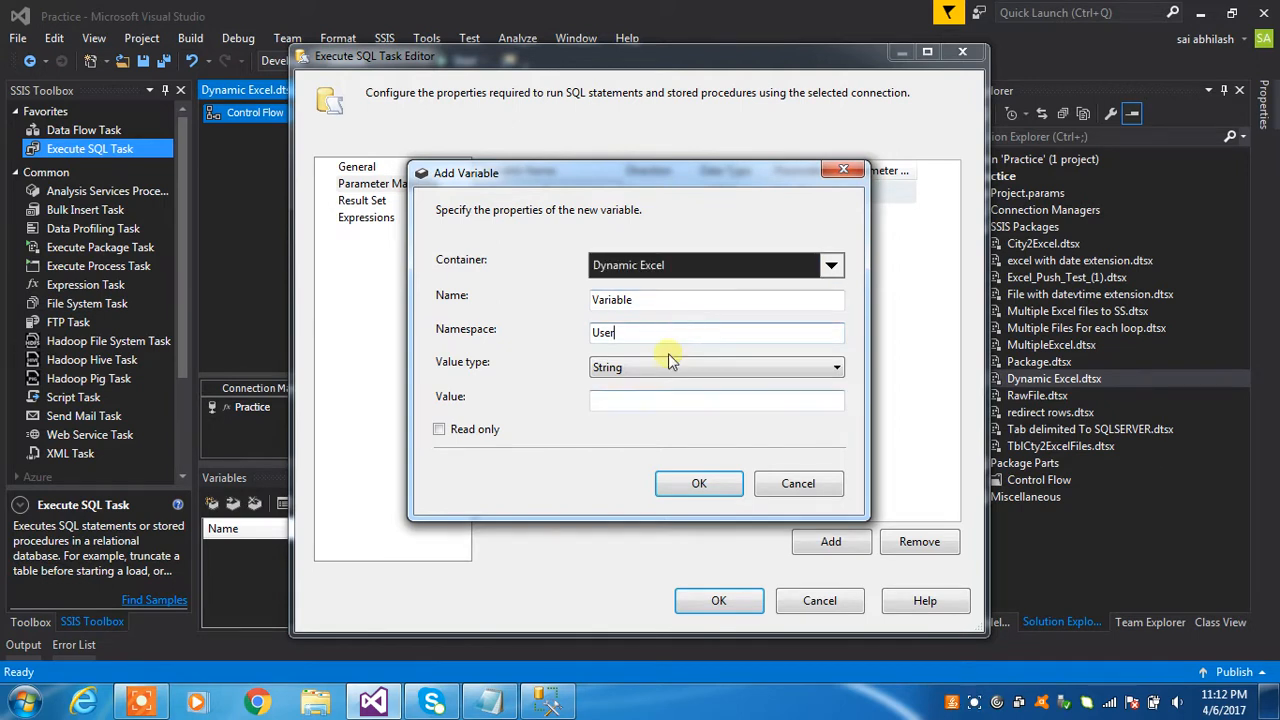
# Switch to Notepad, copy the variable name obj_DistinctCity and return to the new variable's properties in Visual Studio
pyautogui.click(490, 702)
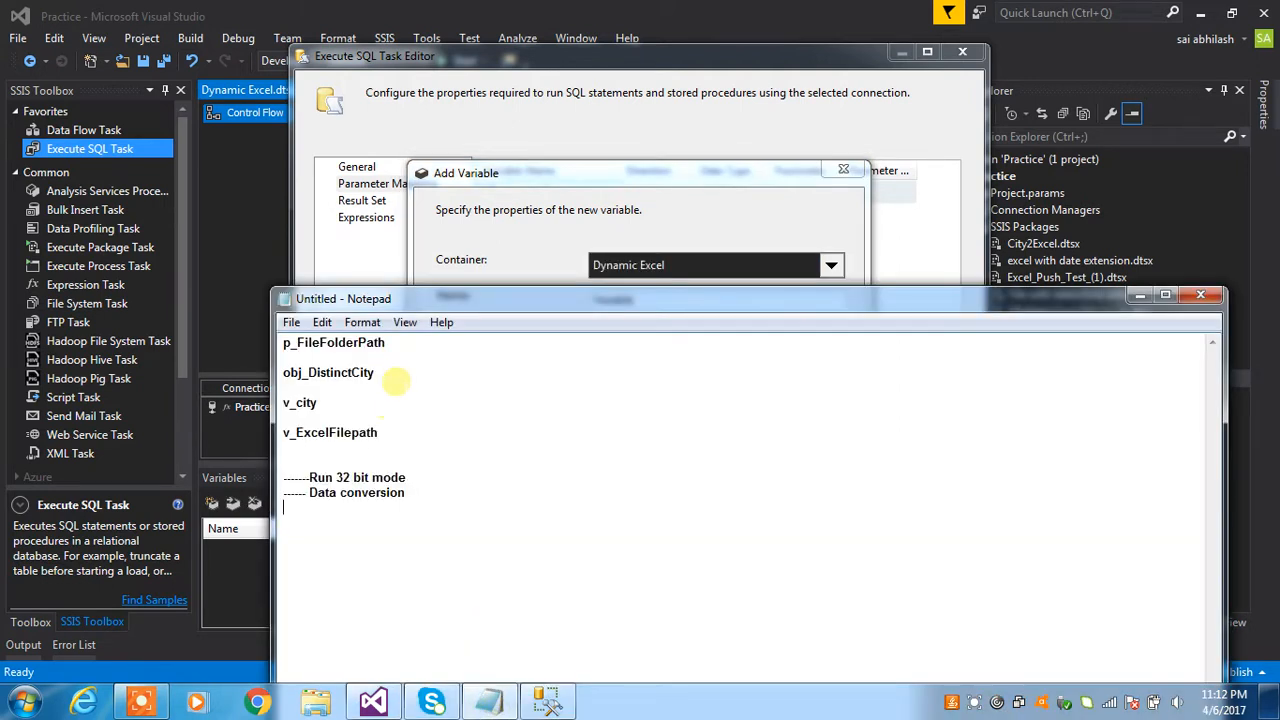
pyautogui.doubleClick(350, 370)
pyautogui.hotkey('ctrl', 'c')
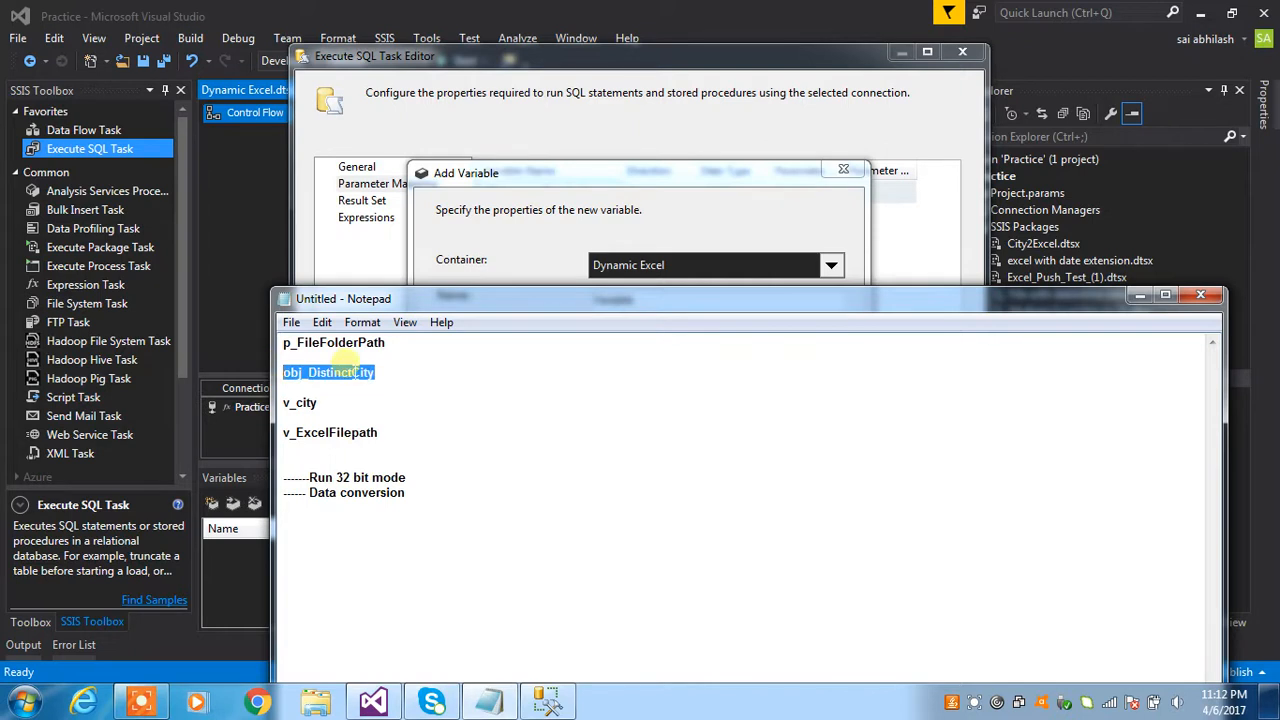
pyautogui.hotkey('alt', 'Tab')
# Create the variable in the User namespace as obj_DistinctCity with value type Object, and open the task's result set settings
pyautogui.doubleClick(598, 300)
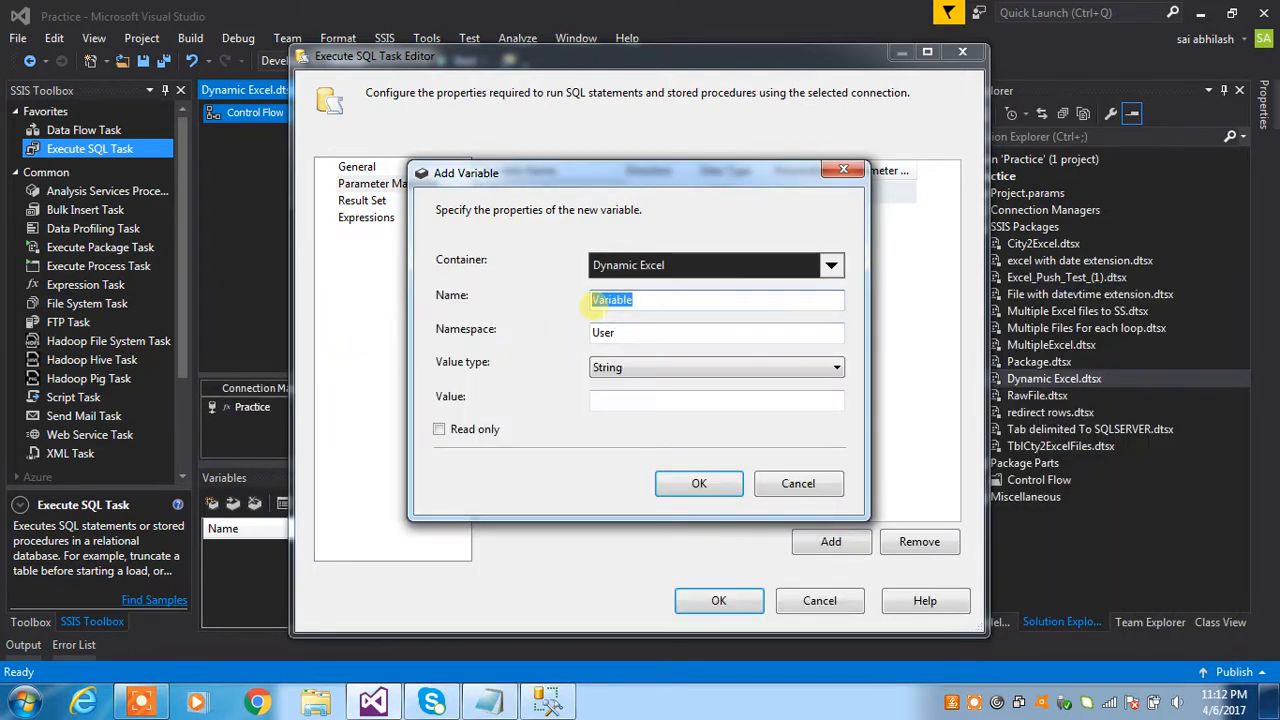
pyautogui.hotkey('ctrl', 'v')
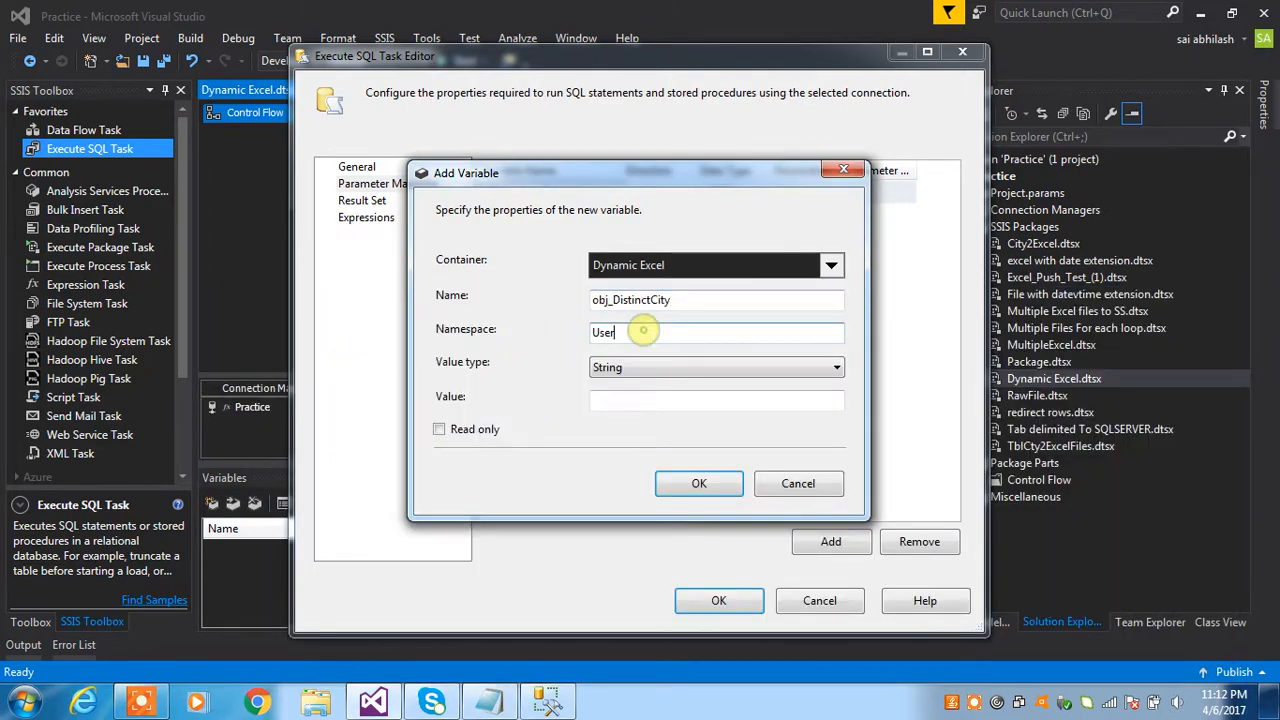
pyautogui.click(686, 367)
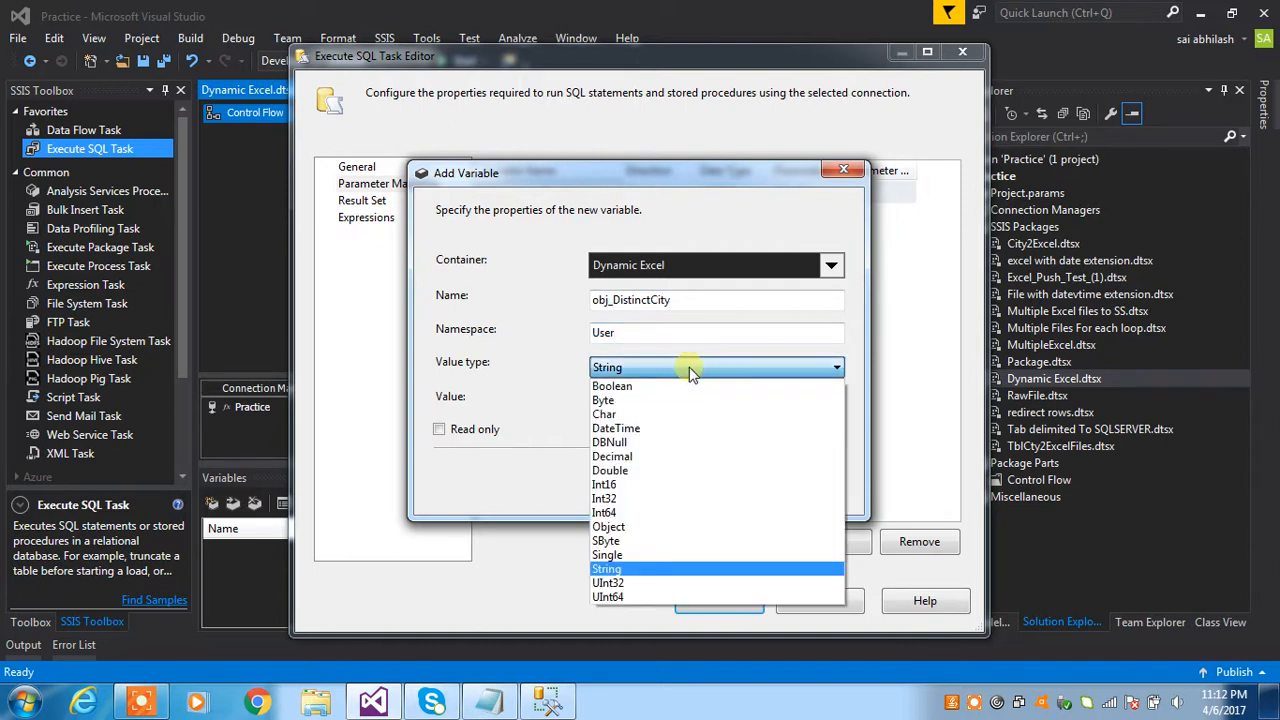
pyautogui.click(657, 528)
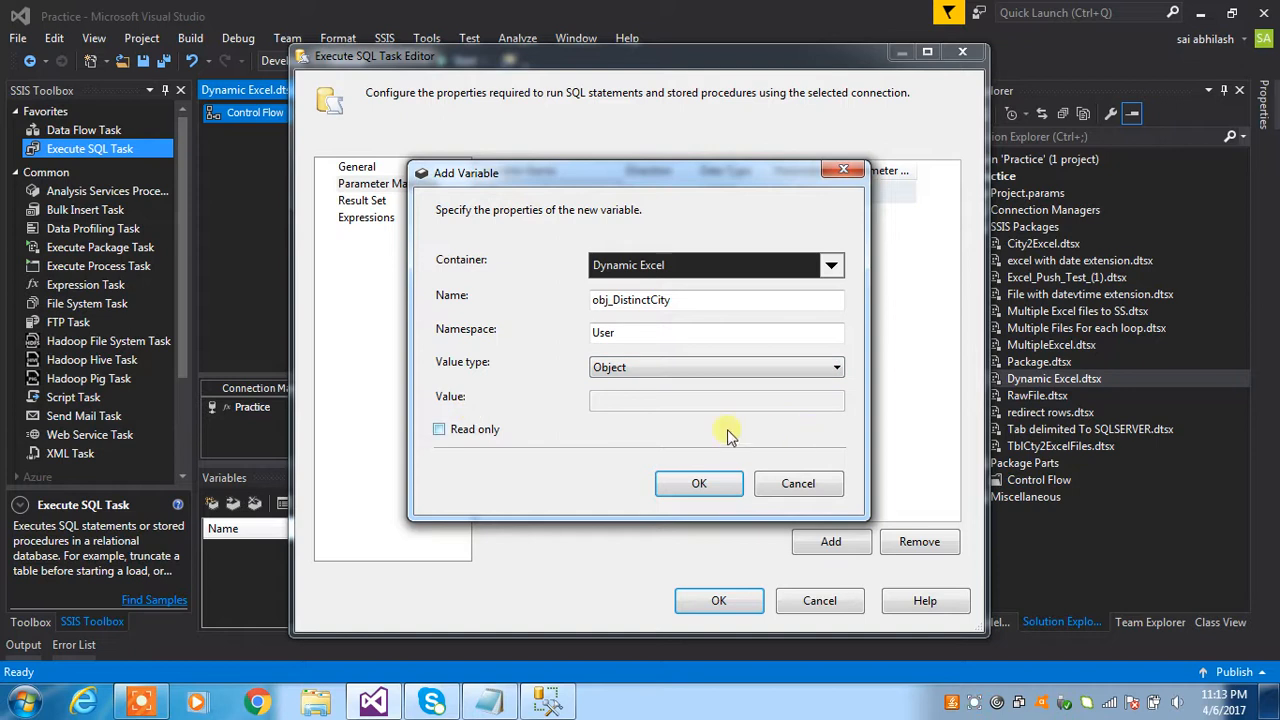
pyautogui.click(699, 484)
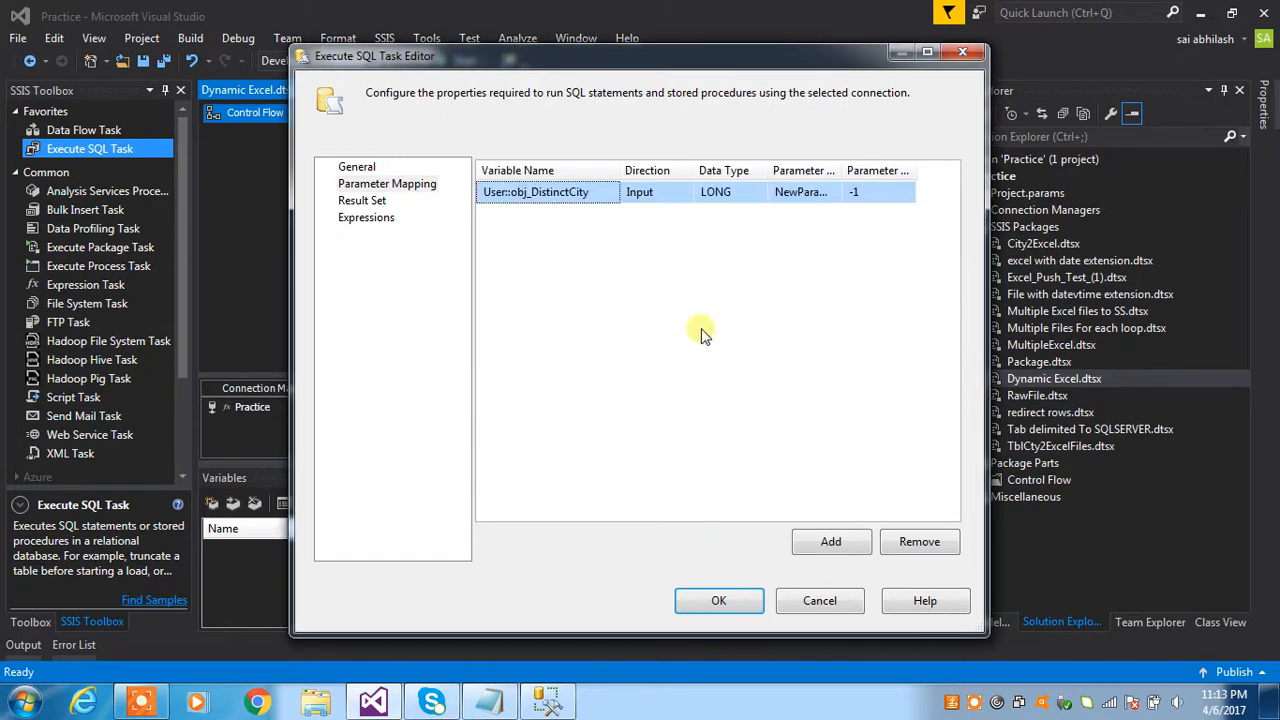
pyautogui.click(362, 200)
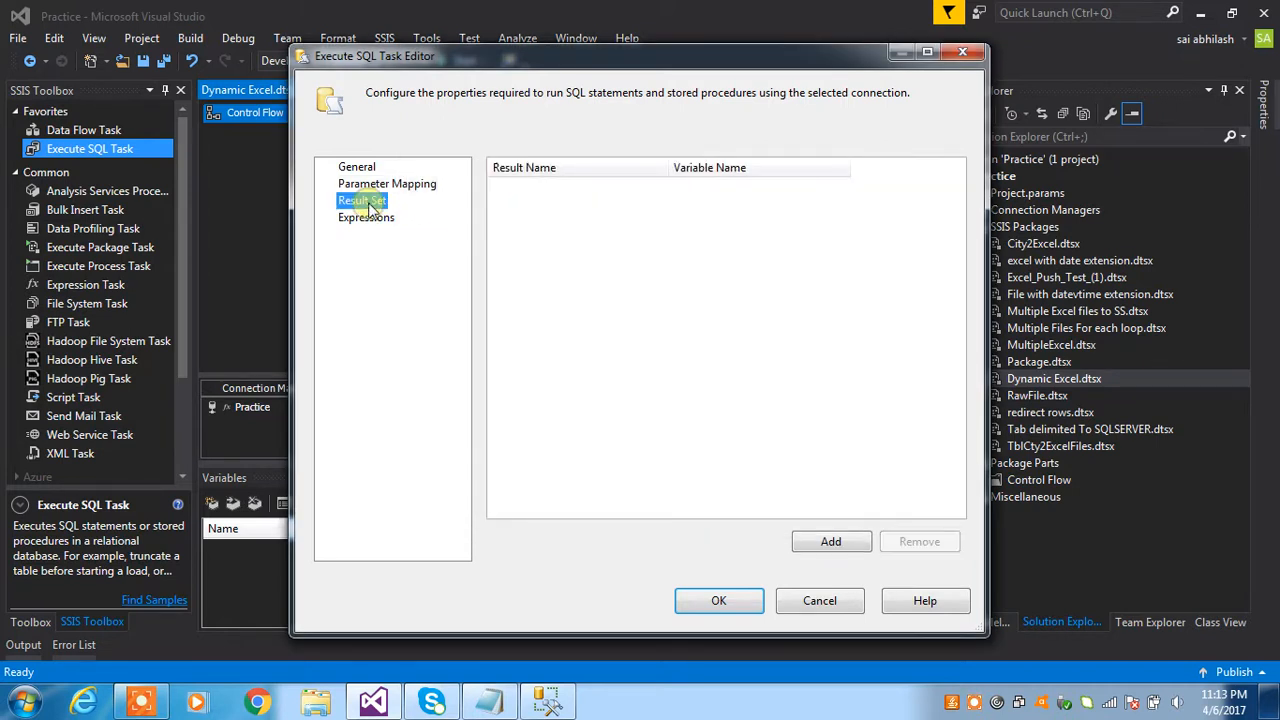
# Remove the obj_DistinctCity parameter mapping from the Execute SQL Task
pyautogui.click(580, 194)
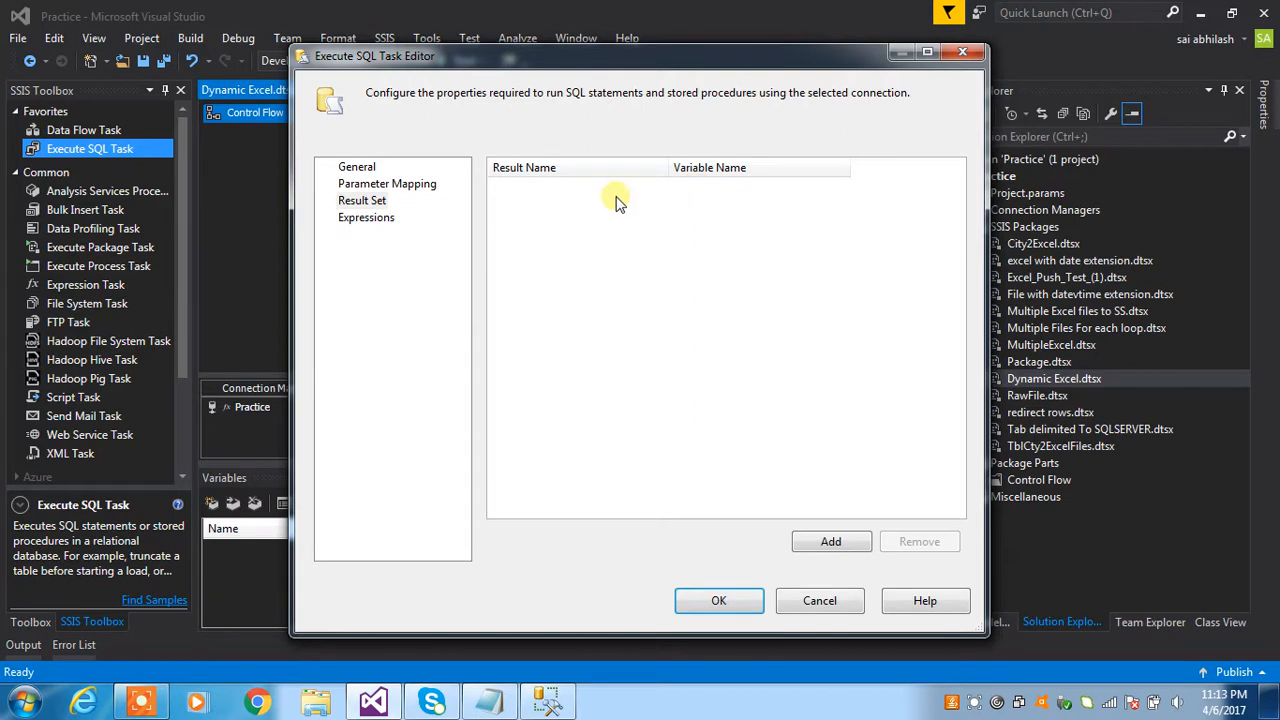
pyautogui.click(413, 185)
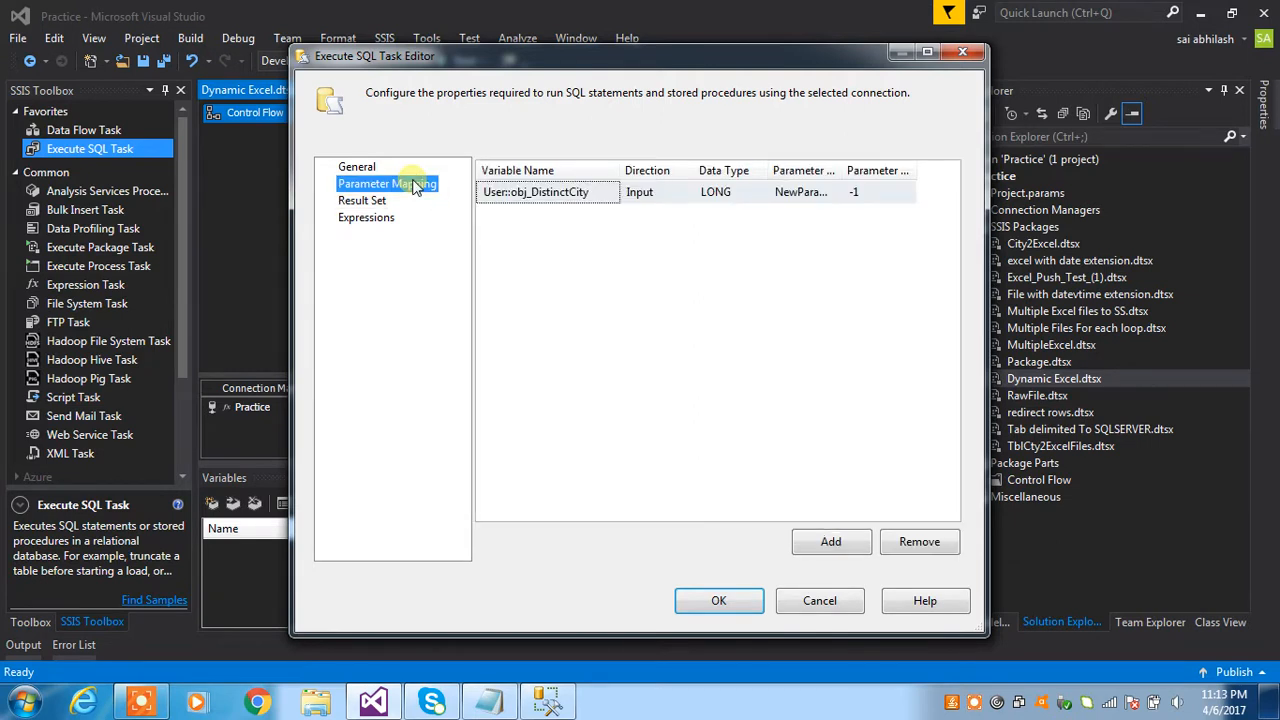
pyautogui.click(374, 202)
pyautogui.click(395, 184)
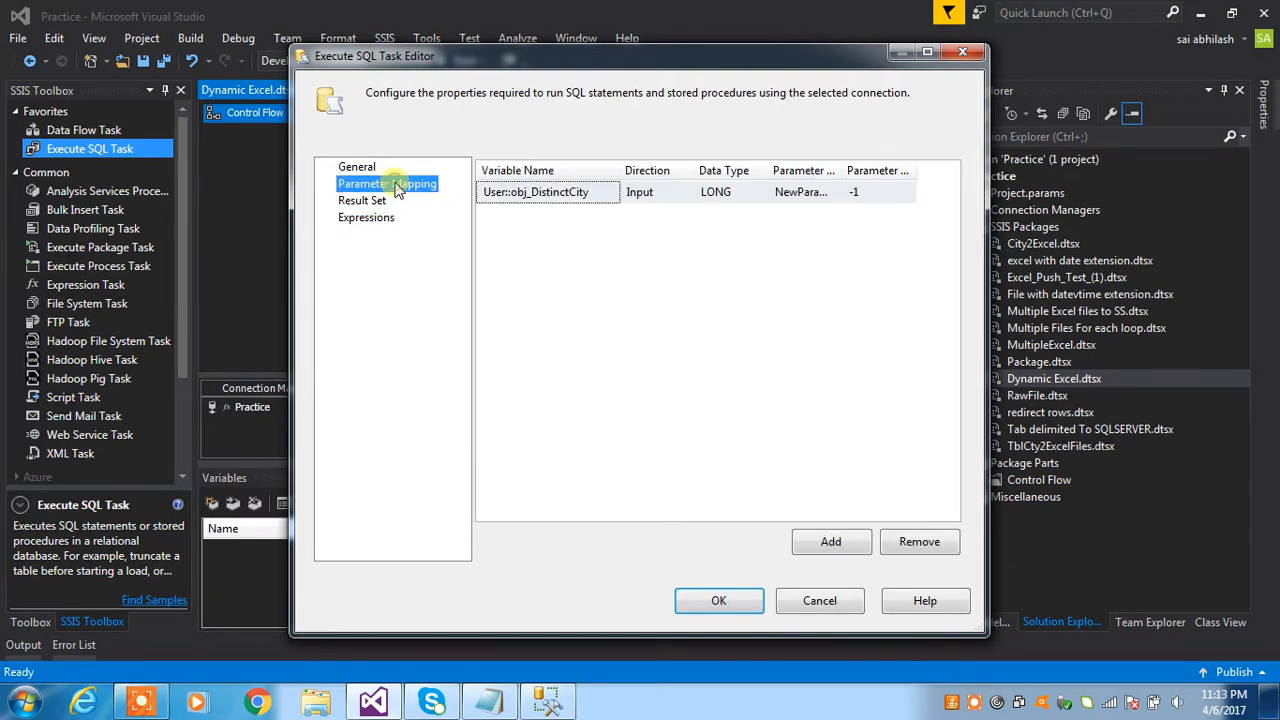
pyautogui.click(915, 545)
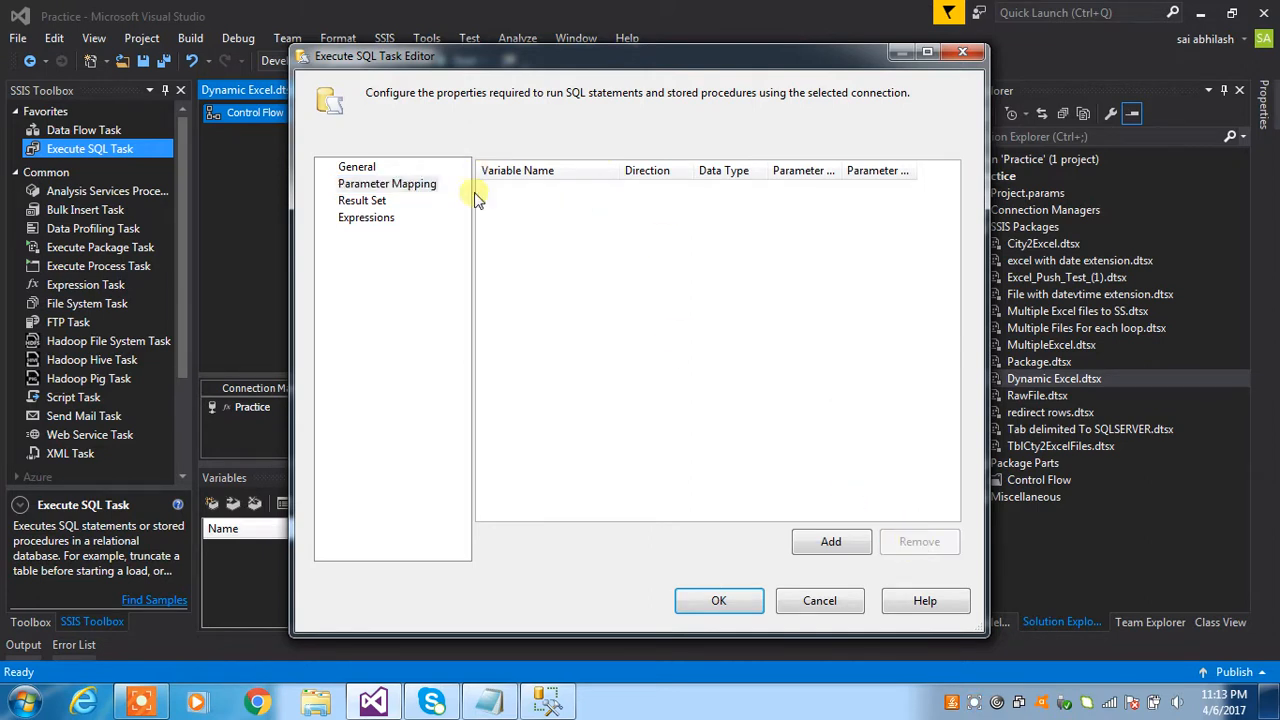
# Add a result set entry with result name 0 mapped to User::obj_DistinctCity, and apply the Execute SQL Task settings
pyautogui.click(364, 201)
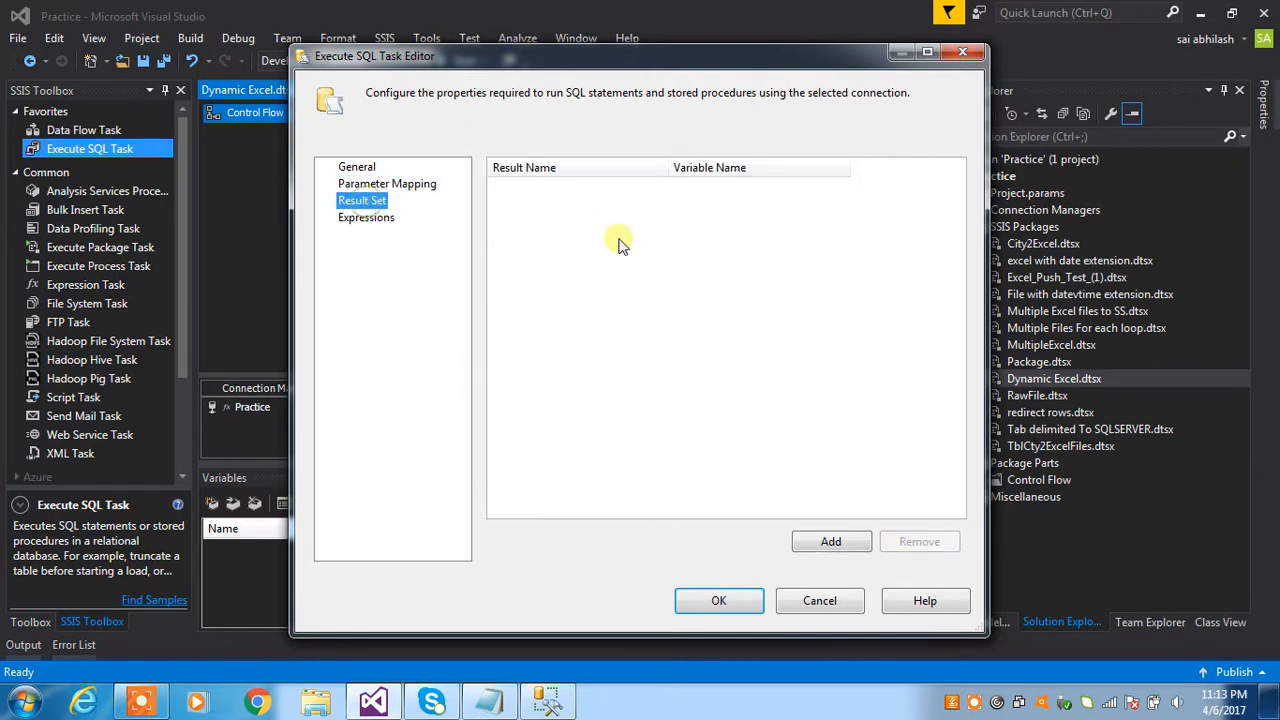
pyautogui.click(826, 540)
pyautogui.click(563, 195)
pyautogui.moveTo(600, 194); pyautogui.dragTo(490, 191)
pyautogui.press('Delete')
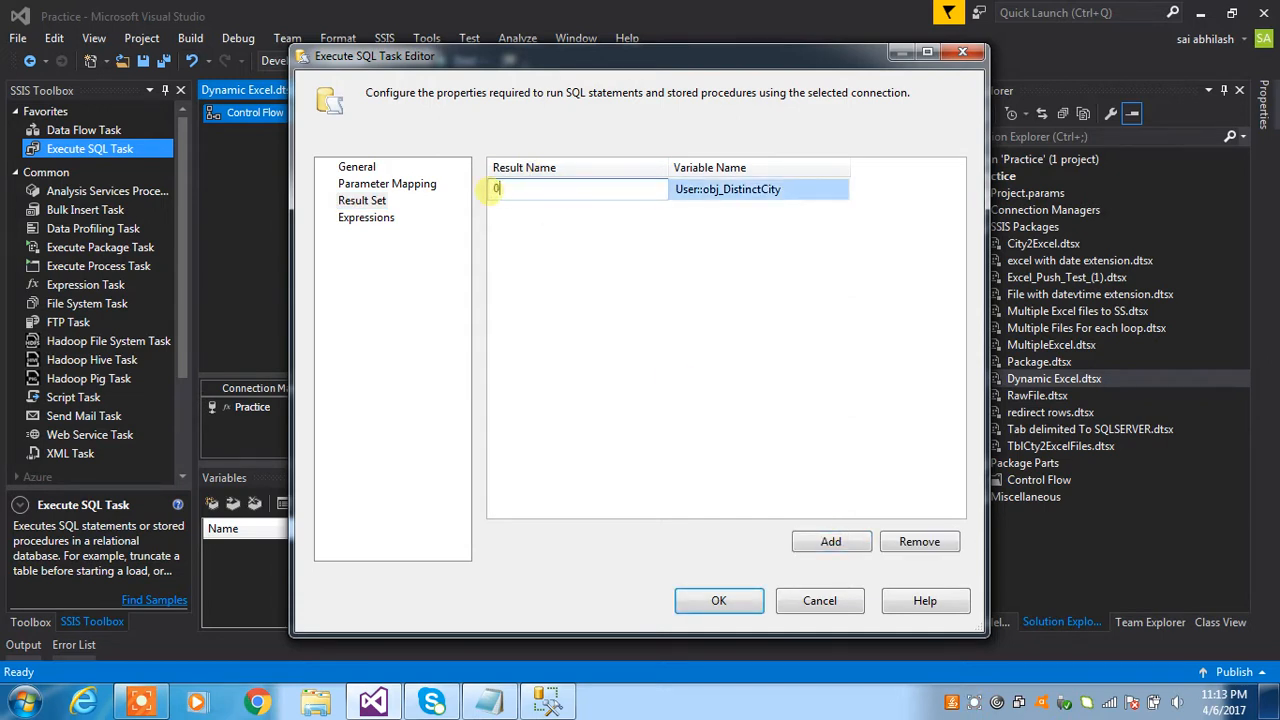
pyautogui.click(758, 198)
pyautogui.click(766, 229)
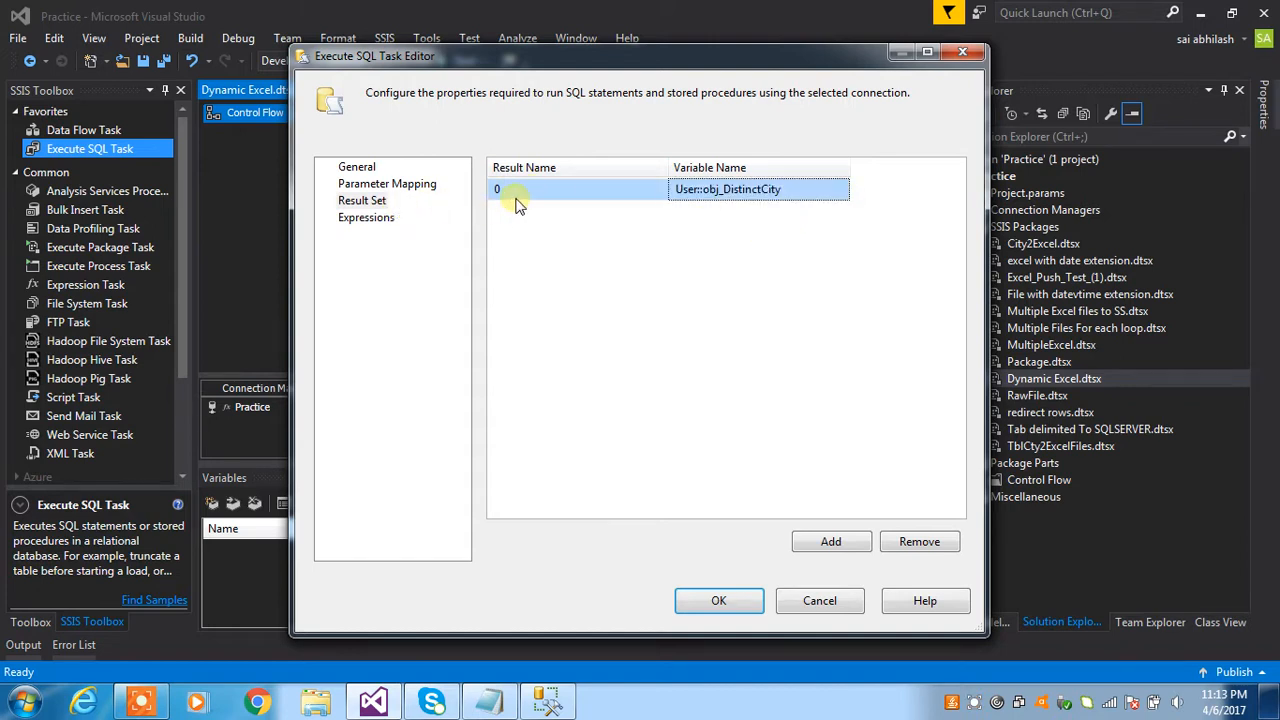
pyautogui.click(547, 189)
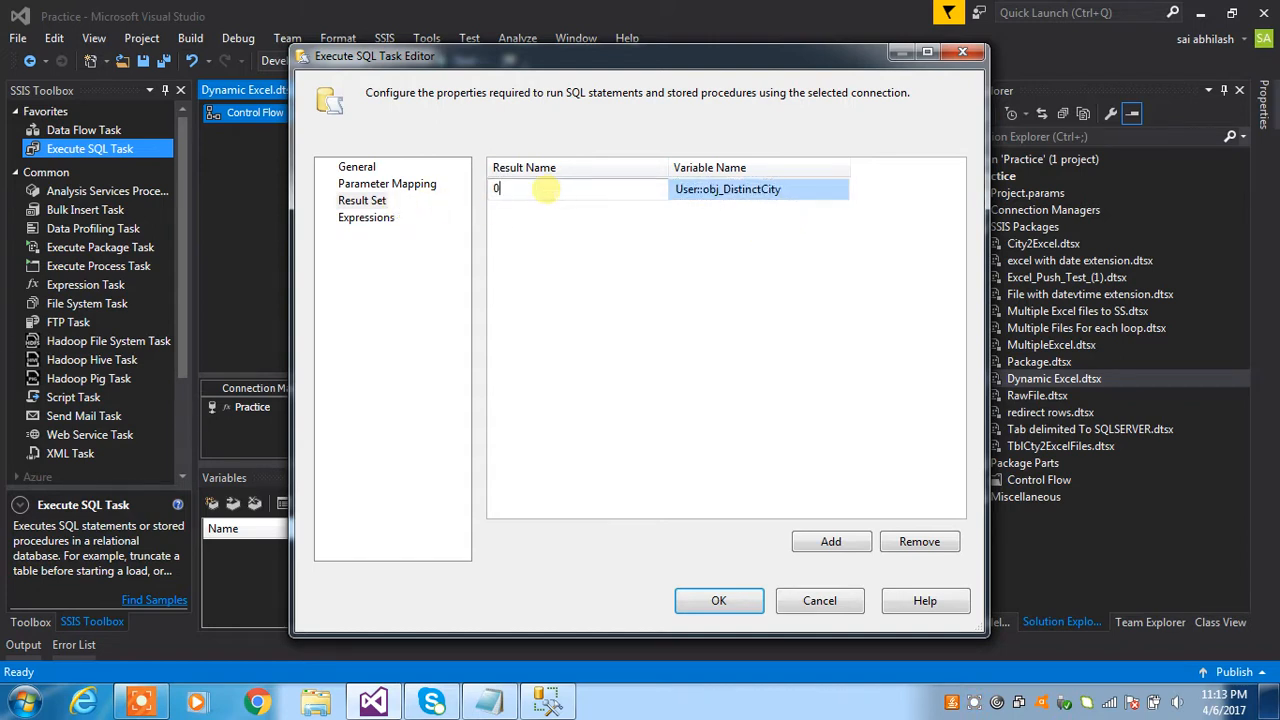
pyautogui.click(698, 189)
pyautogui.click(712, 189)
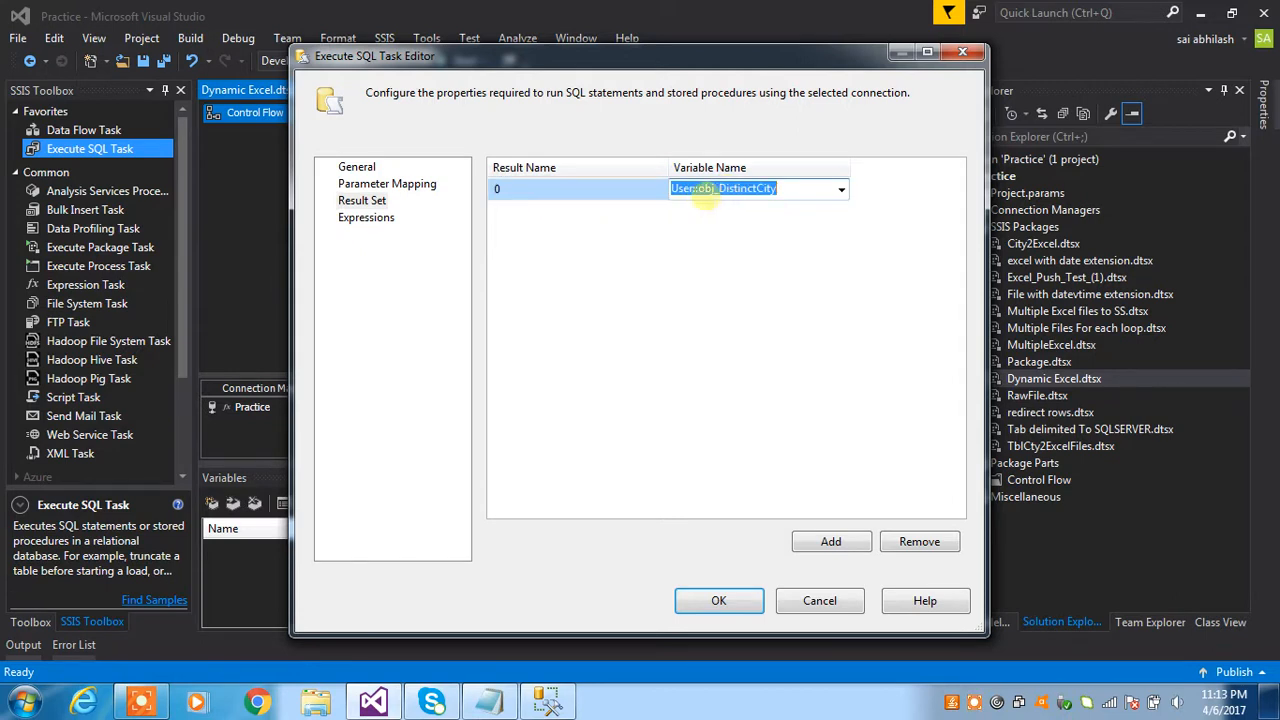
pyautogui.click(734, 246)
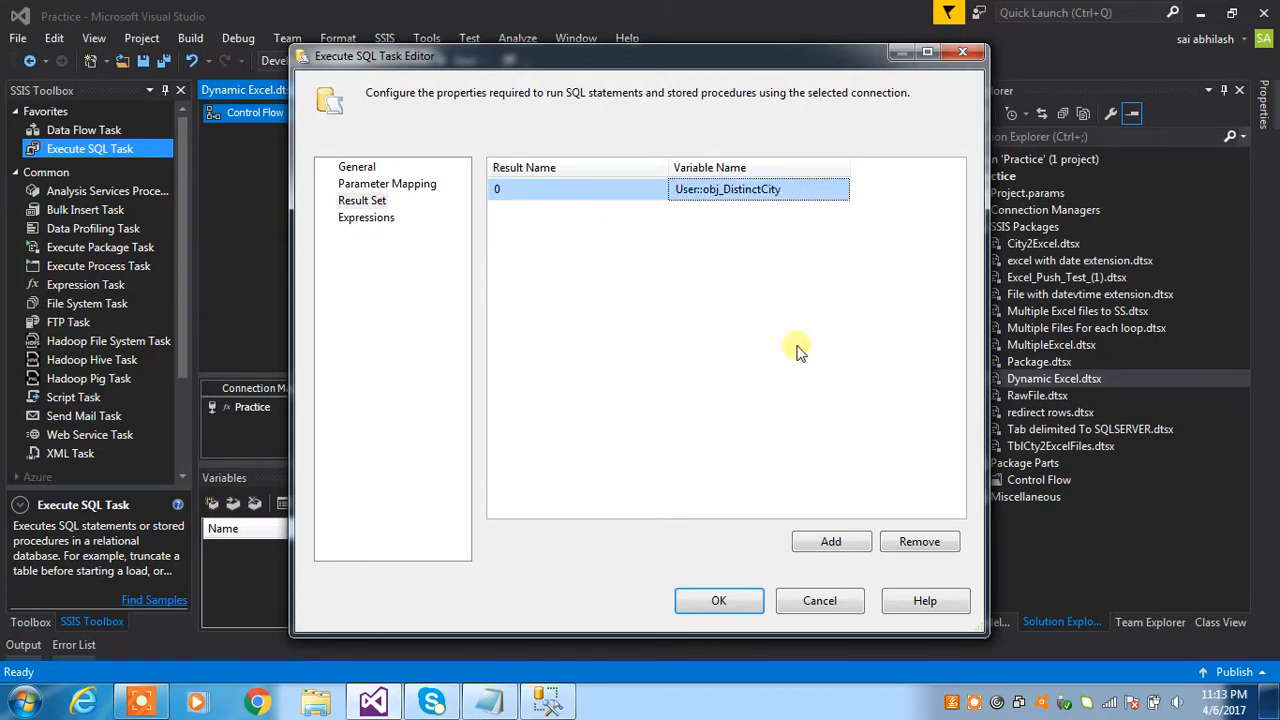
pyautogui.click(700, 600)
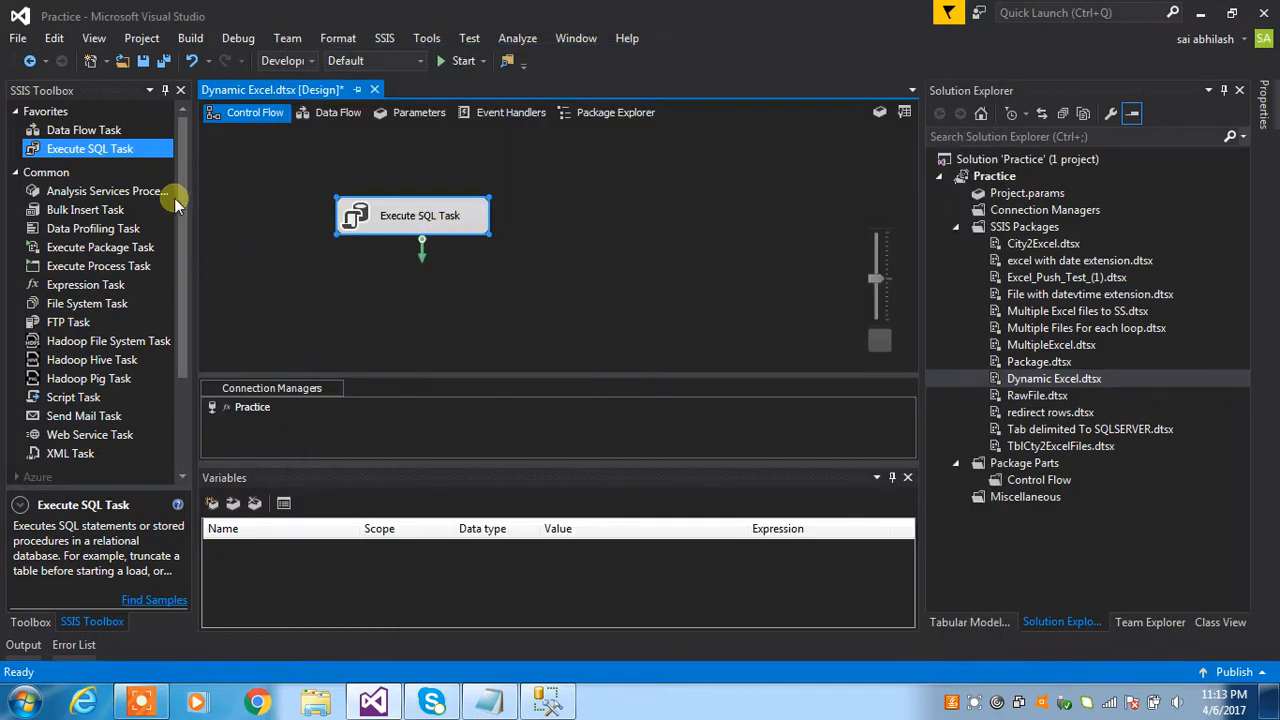
# Add a Foreach Loop Container to the control flow and position it just below the Execute SQL Task
pyautogui.moveTo(178, 207); pyautogui.dragTo(177, 380)
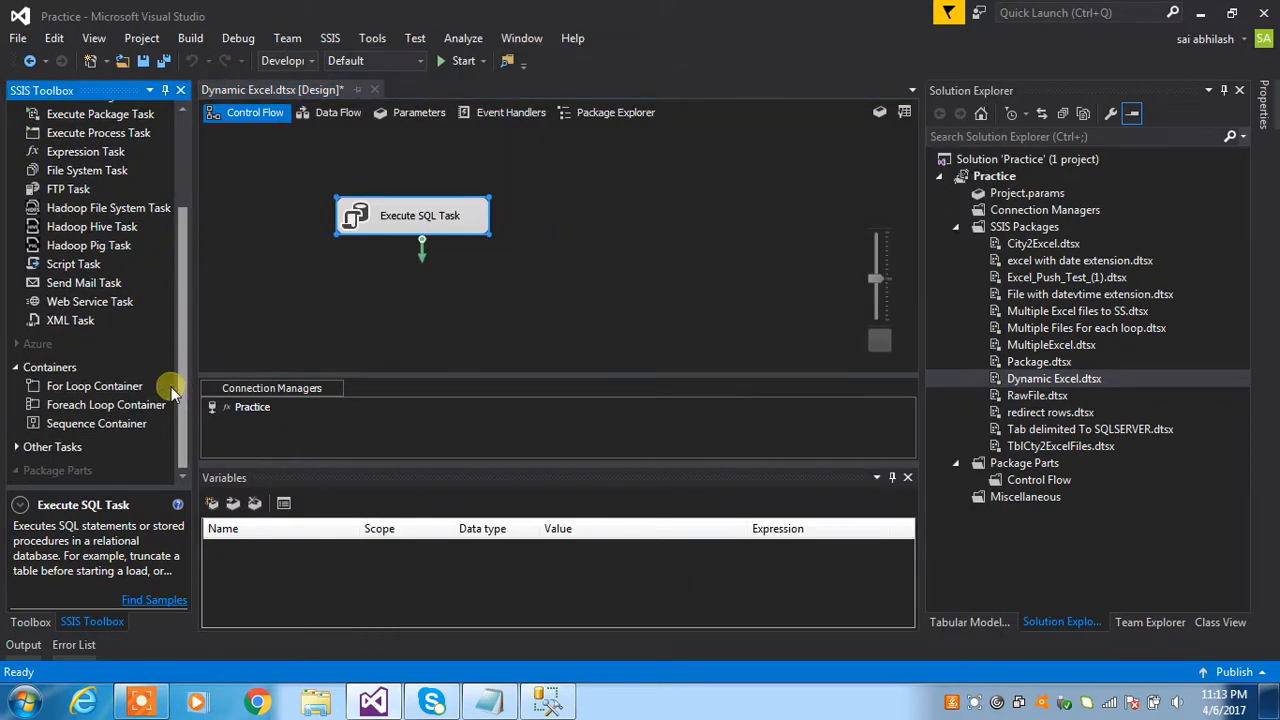
pyautogui.moveTo(105, 410); pyautogui.dragTo(390, 300)
pyautogui.moveTo(437, 252); pyautogui.dragTo(360, 250)
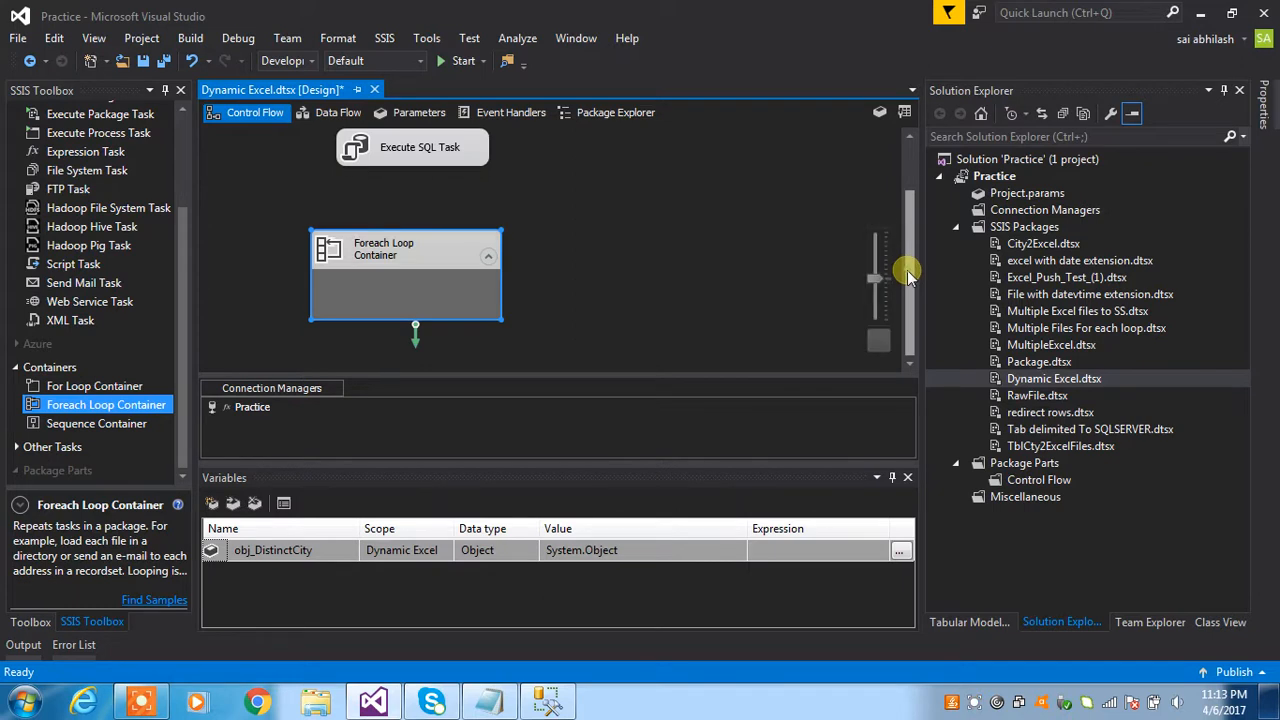
pyautogui.moveTo(903, 266); pyautogui.dragTo(910, 240)
pyautogui.moveTo(451, 303); pyautogui.dragTo(475, 297)
# Connect the Execute SQL Task to the Foreach Loop Container with its precedence constraint
pyautogui.click(418, 206)
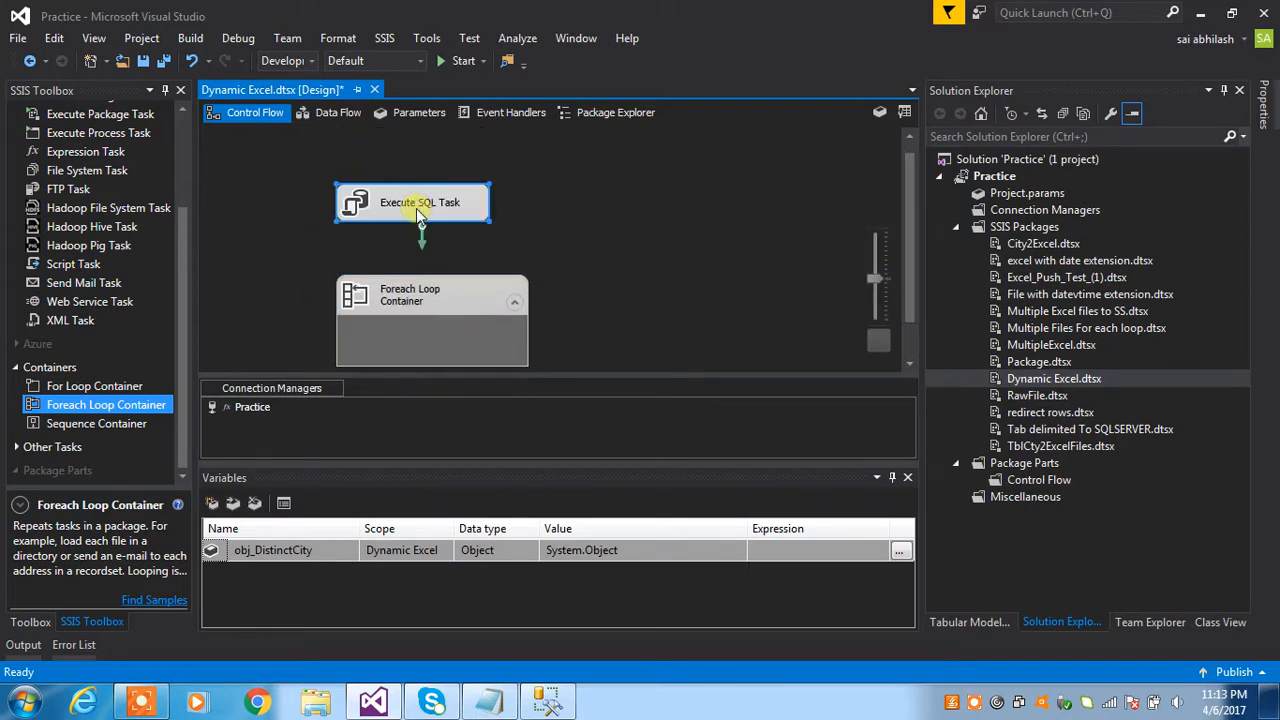
pyautogui.moveTo(422, 245); pyautogui.dragTo(425, 295)
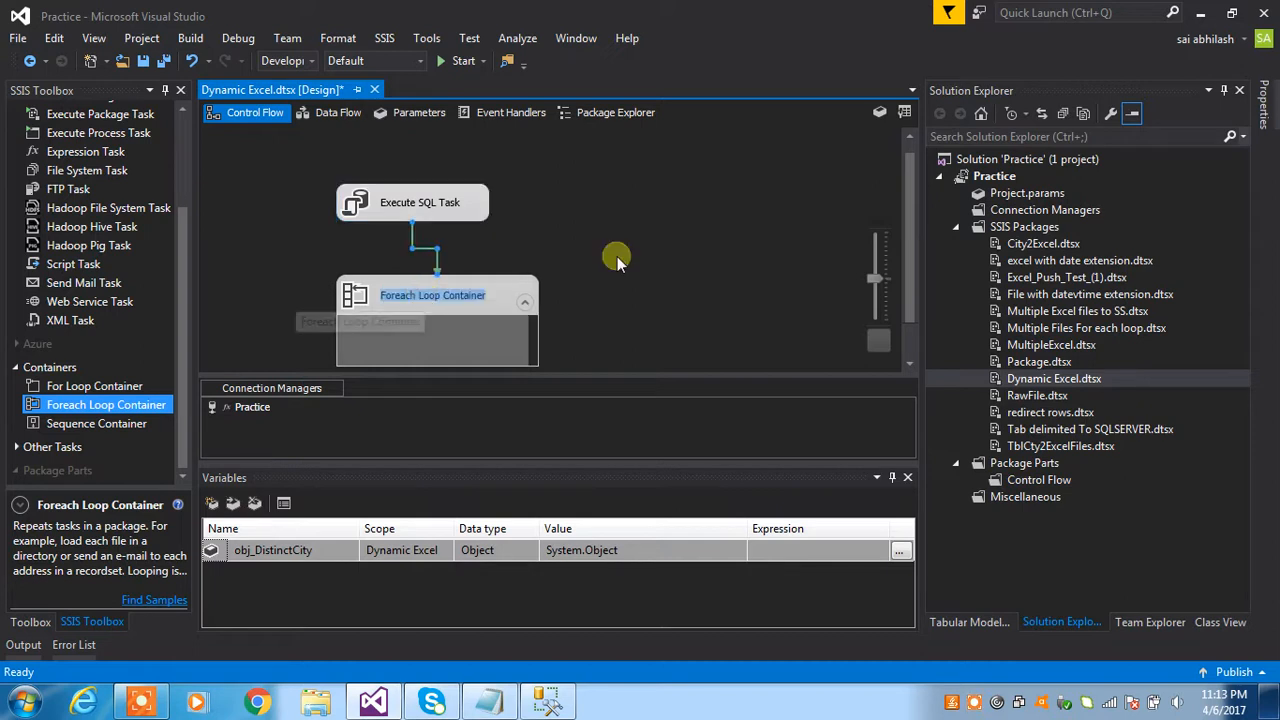
pyautogui.click(713, 311)
# Set the Foreach Loop Container's enumerator to Foreach ADO Enumerator with User::obj_DistinctCity as the ADO object source variable
pyautogui.moveTo(905, 280); pyautogui.dragTo(909, 333)
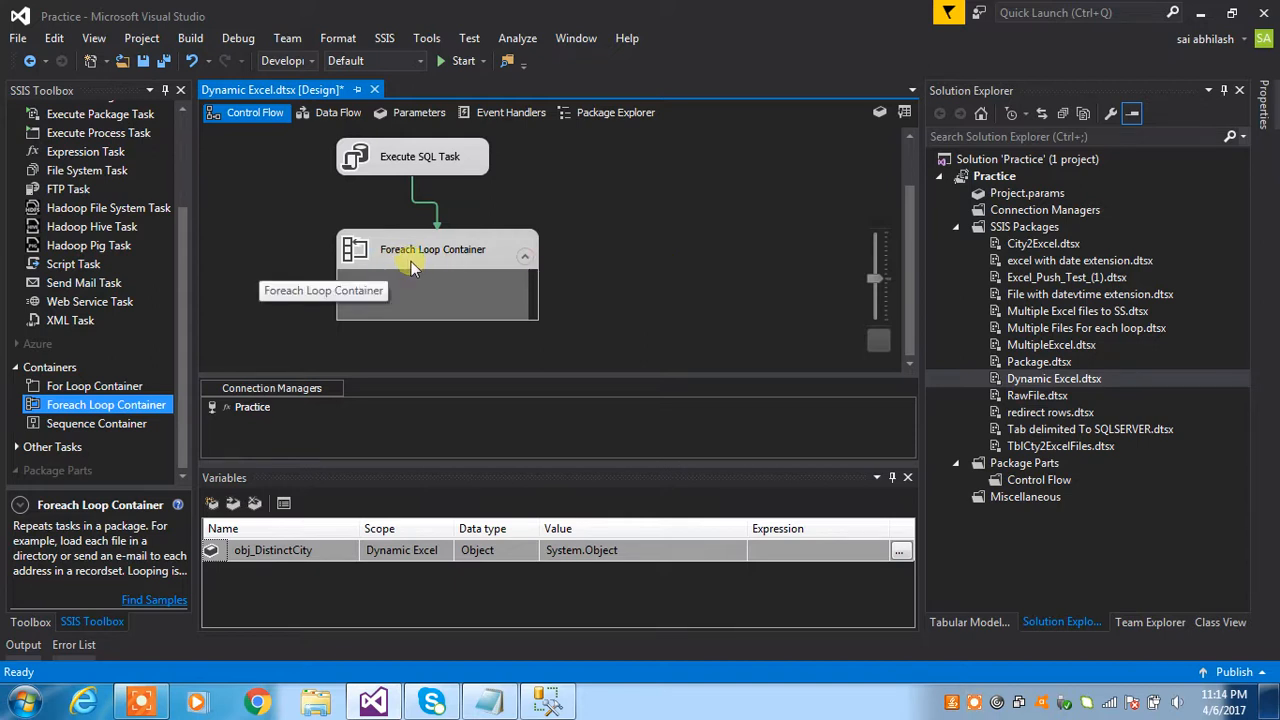
pyautogui.doubleClick(442, 254)
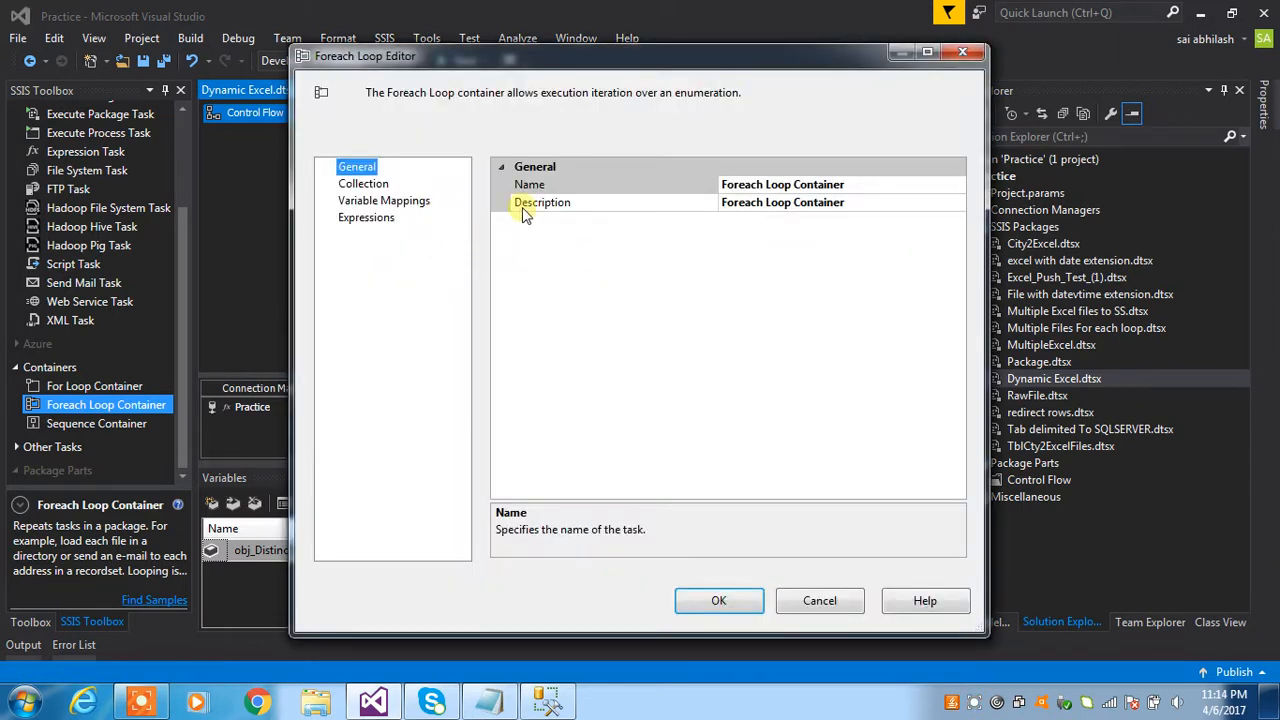
pyautogui.click(370, 184)
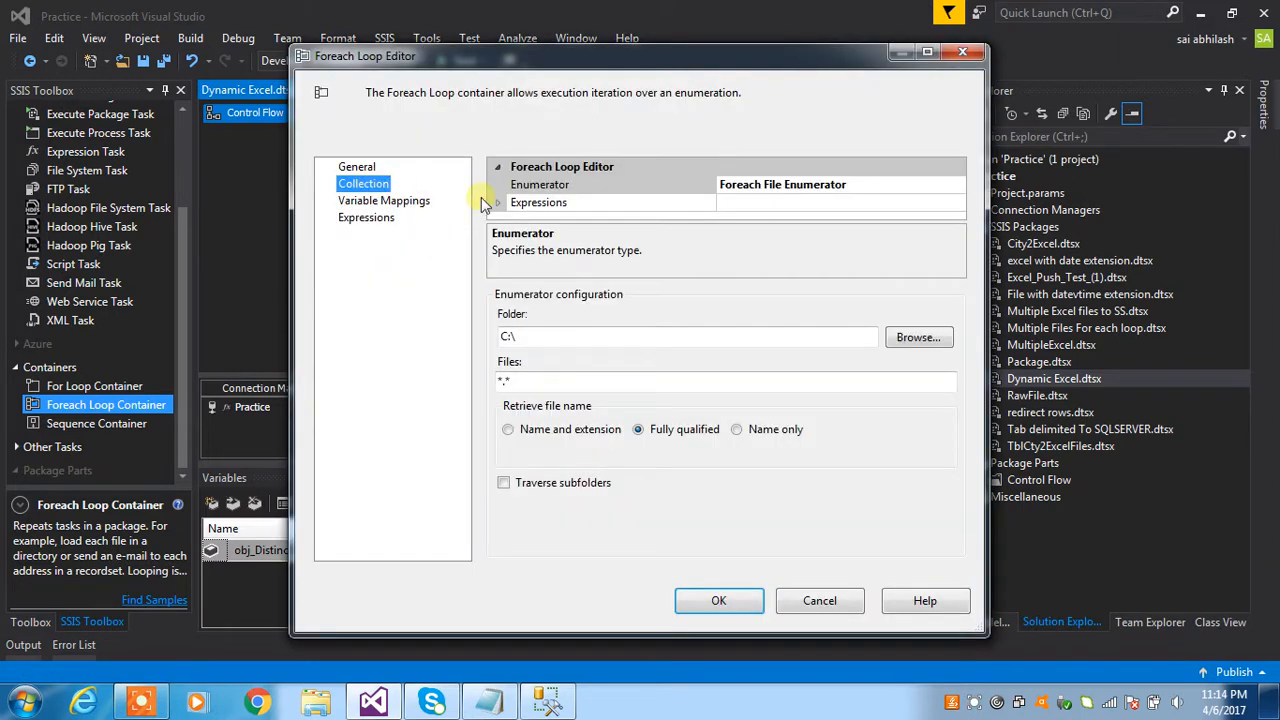
pyautogui.click(804, 185)
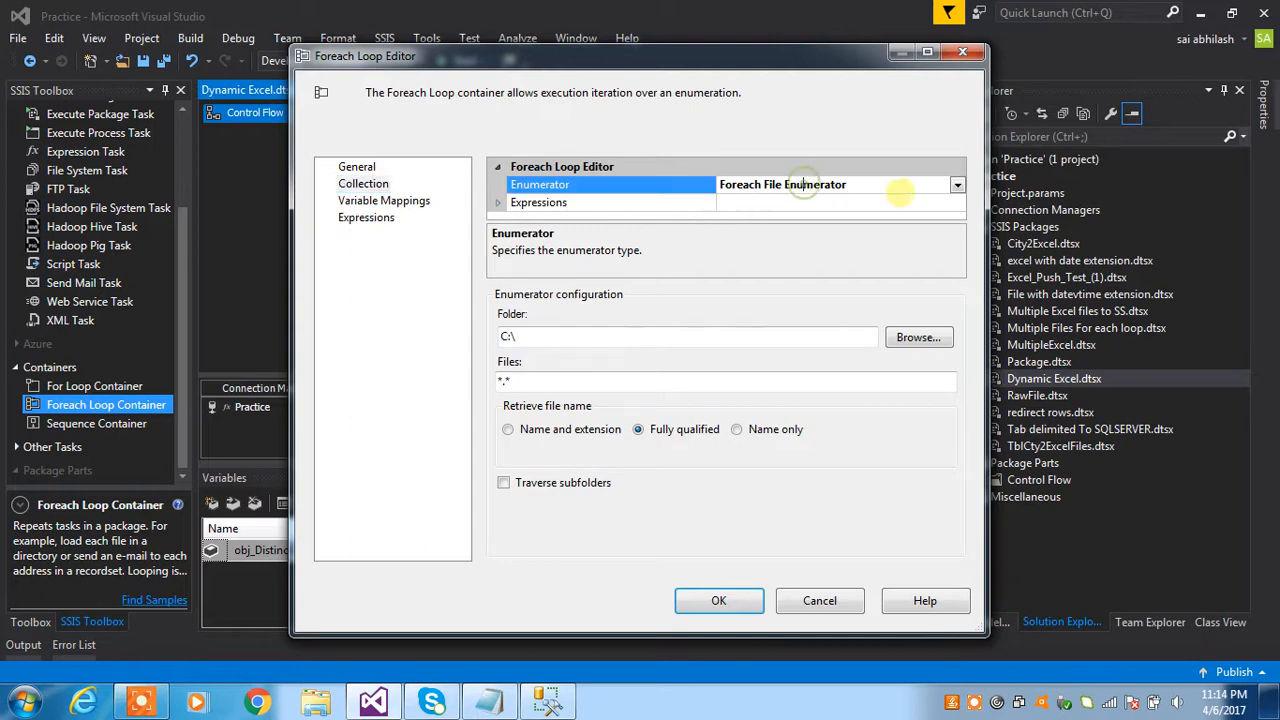
pyautogui.click(957, 188)
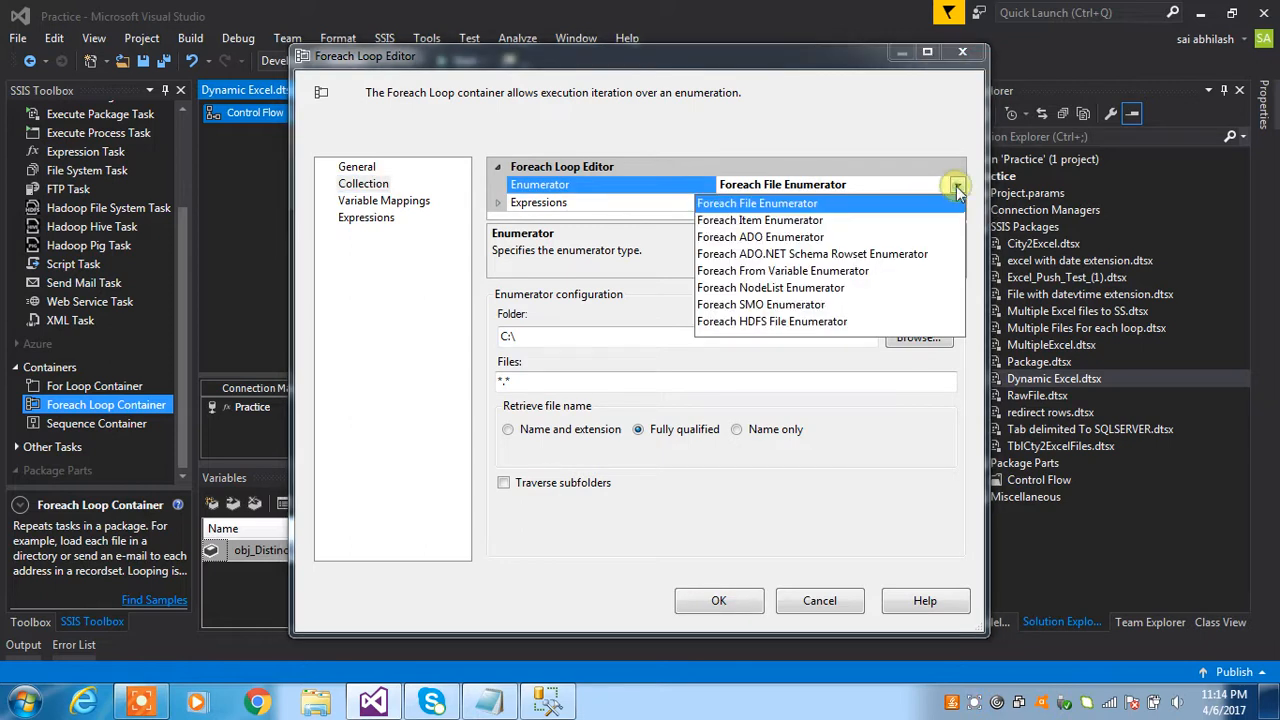
pyautogui.click(816, 238)
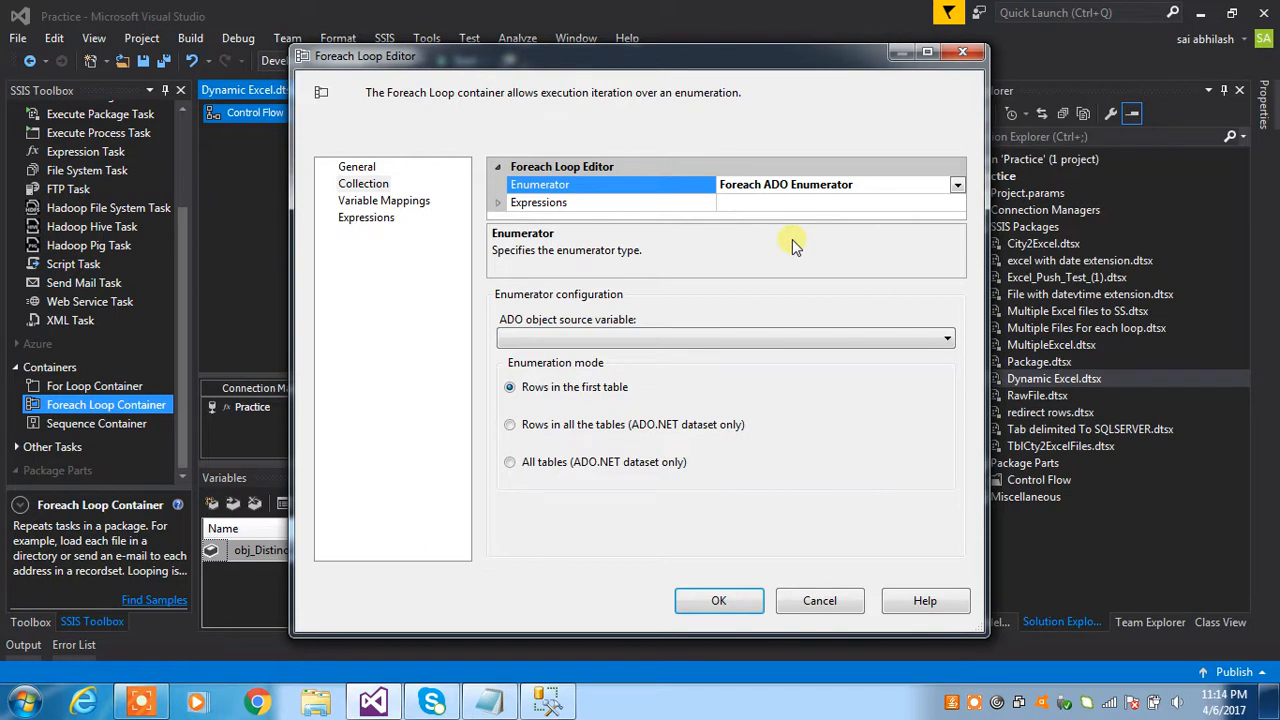
pyautogui.click(792, 340)
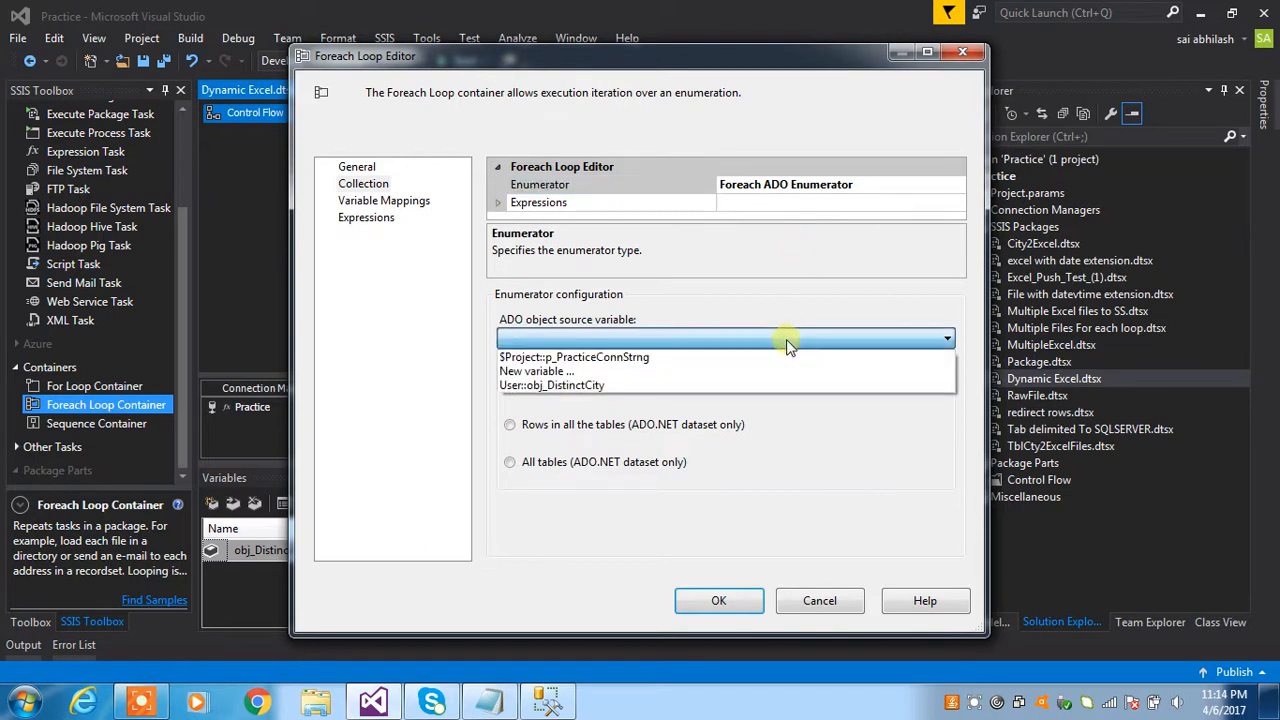
pyautogui.click(727, 392)
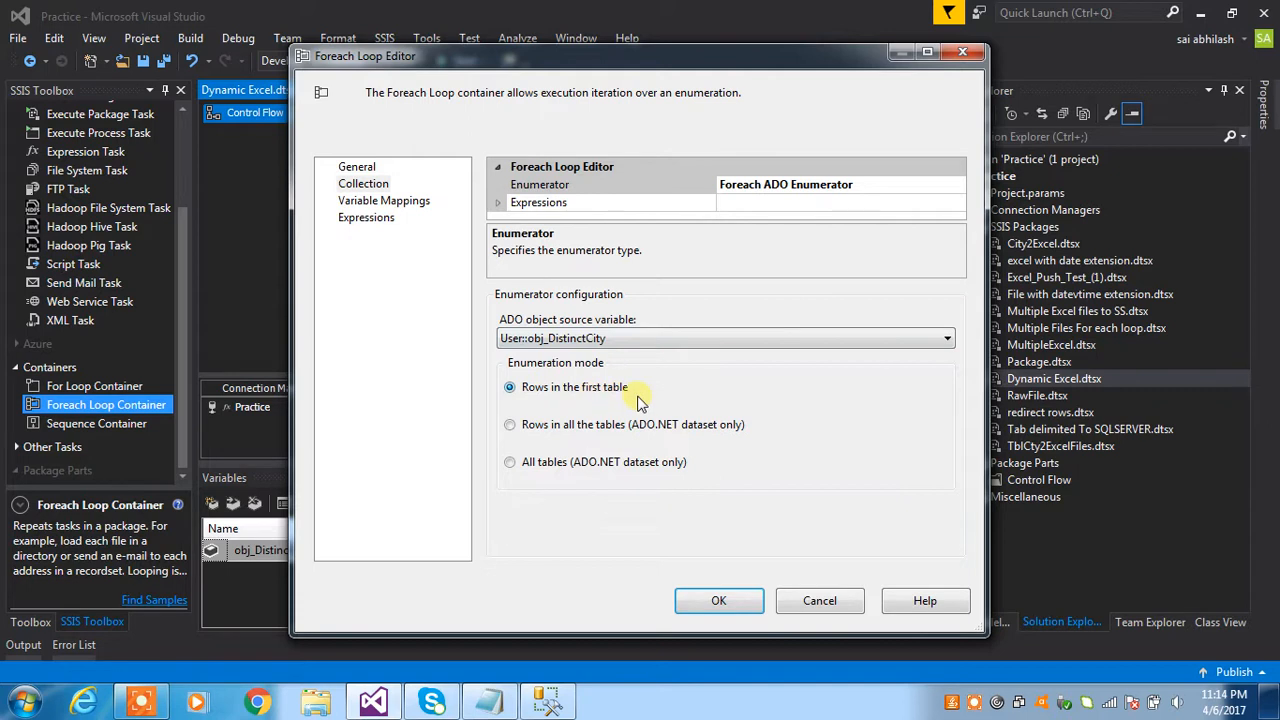
# Start creating a new variable in the Foreach Loop Container's variable mappings
pyautogui.click(393, 203)
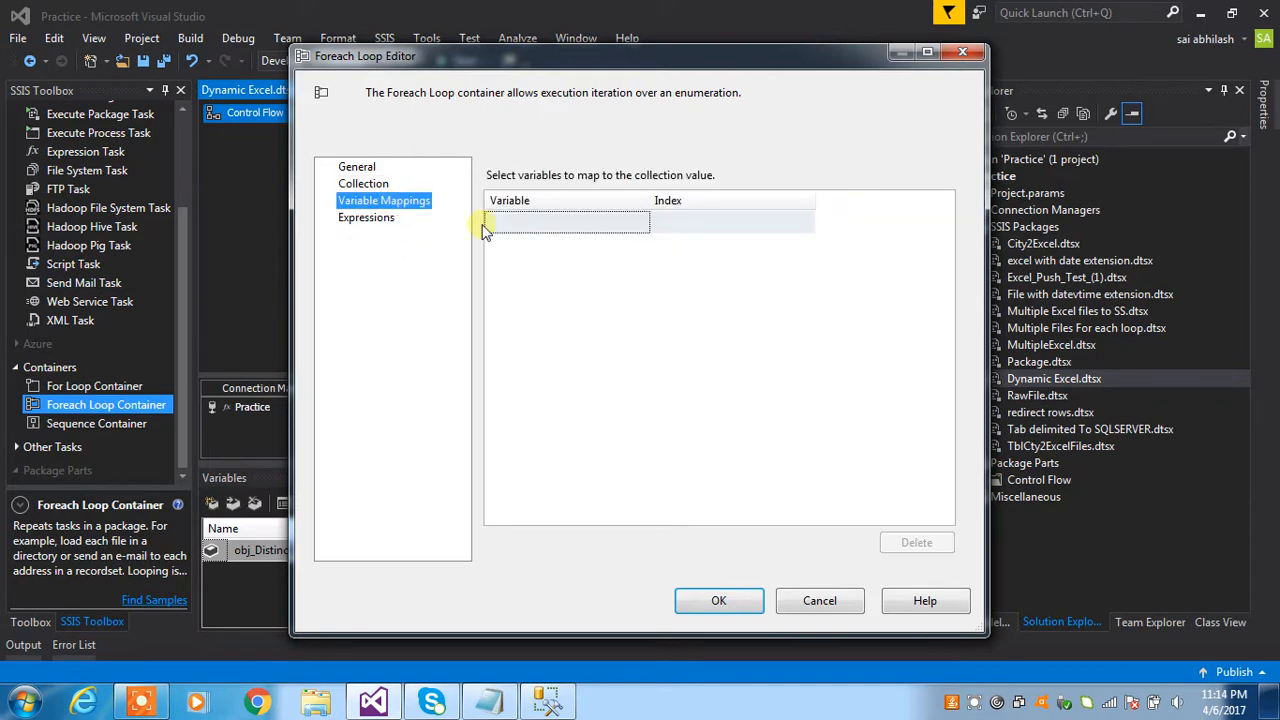
pyautogui.click(630, 224)
pyautogui.click(640, 226)
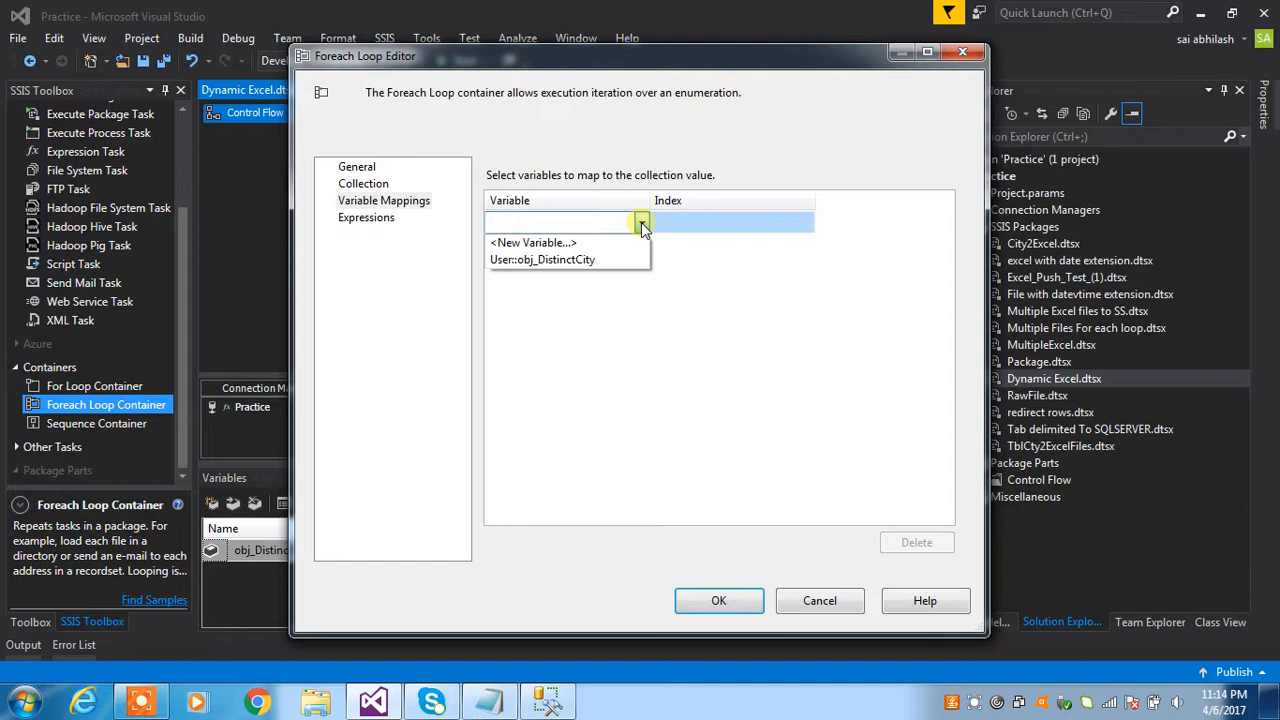
pyautogui.click(588, 243)
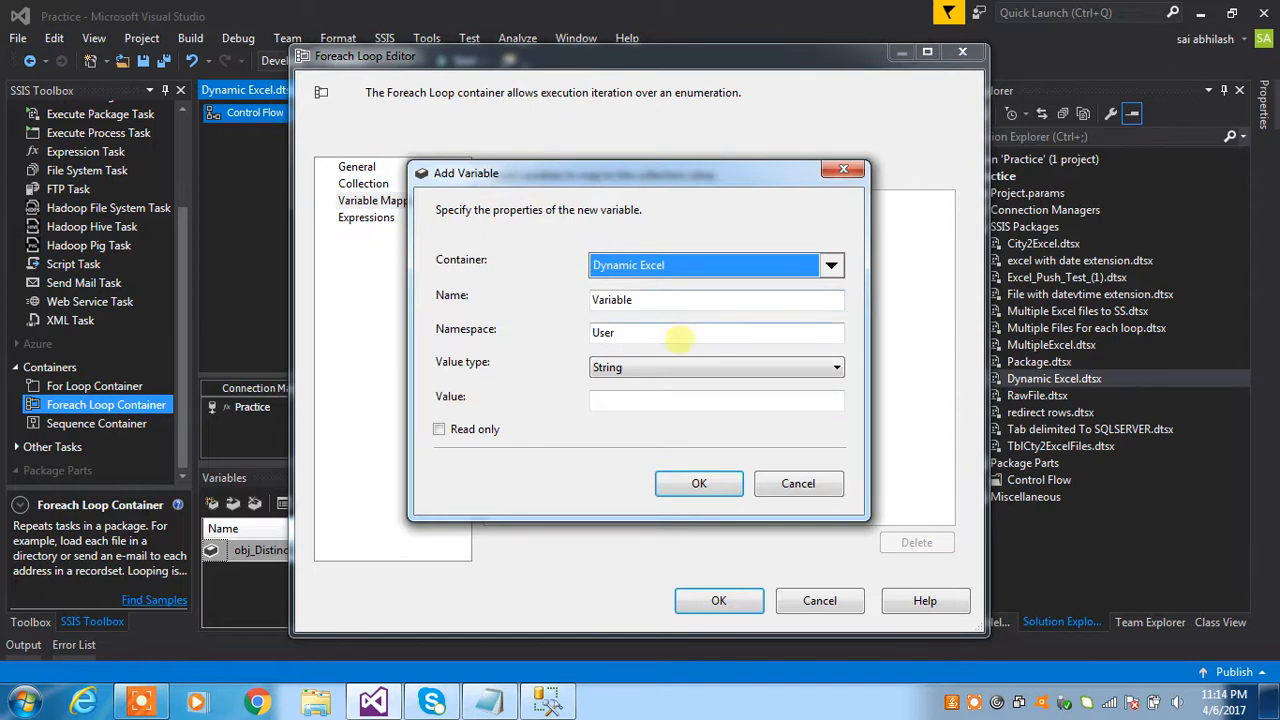
# Switch to Notepad, copy the variable name v_city and return to the new variable's properties in Visual Studio
pyautogui.click(495, 701)
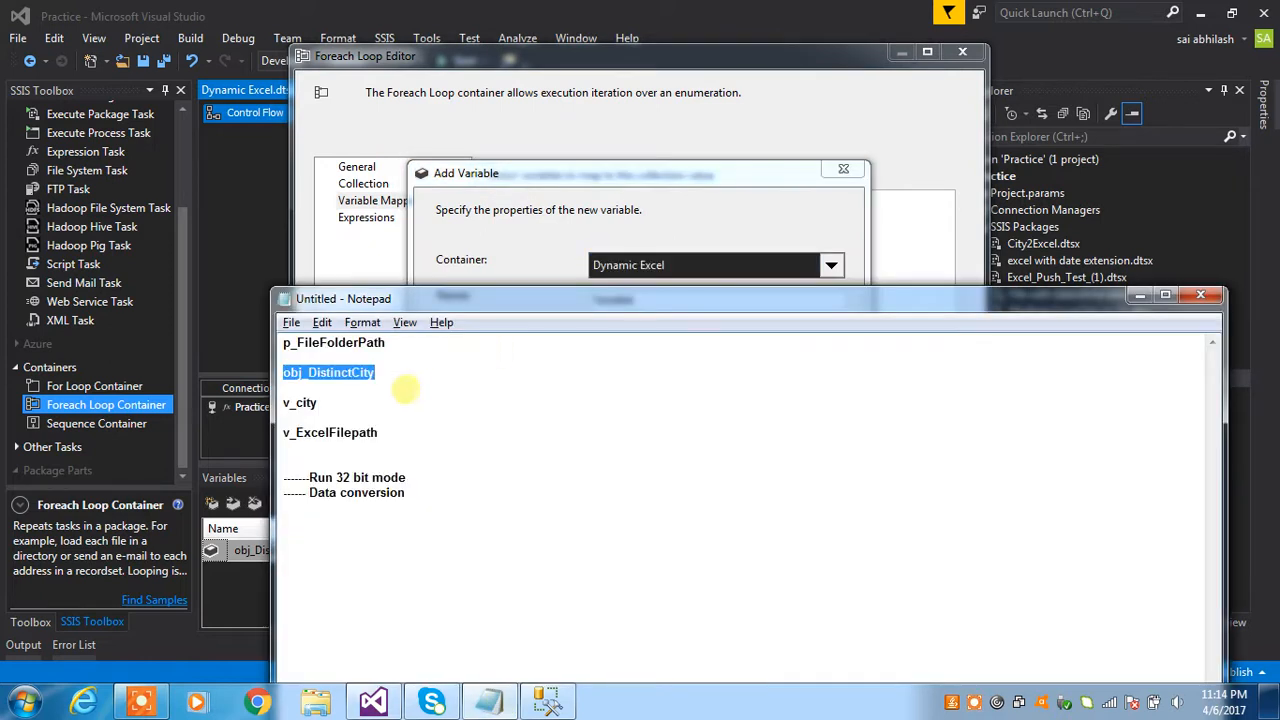
pyautogui.doubleClick(316, 403)
pyautogui.hotkey('ctrl', 'c')
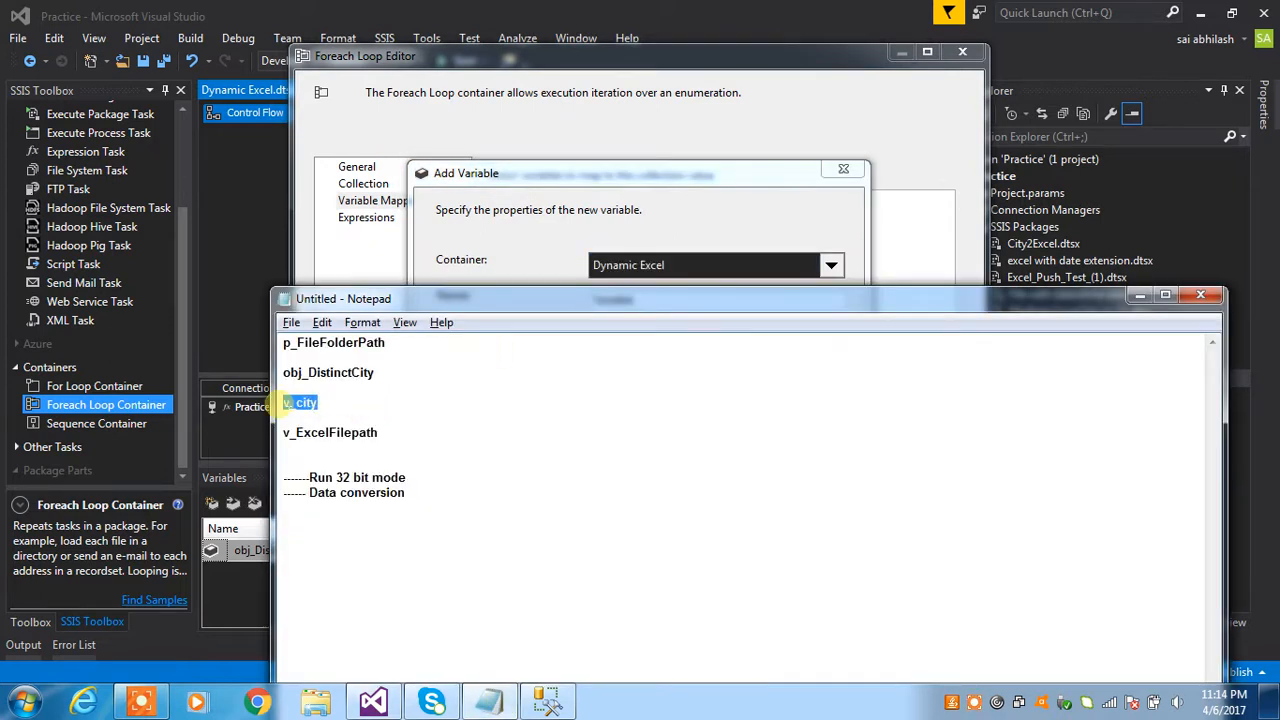
pyautogui.hotkey('alt', 'Tab')
# Create the mapped variable as v_city with value type String, and check its index in the loop's variable mappings
pyautogui.moveTo(669, 300); pyautogui.dragTo(584, 304)
pyautogui.hotkey('ctrl', 'v')
pyautogui.click(673, 367)
pyautogui.click(672, 367)
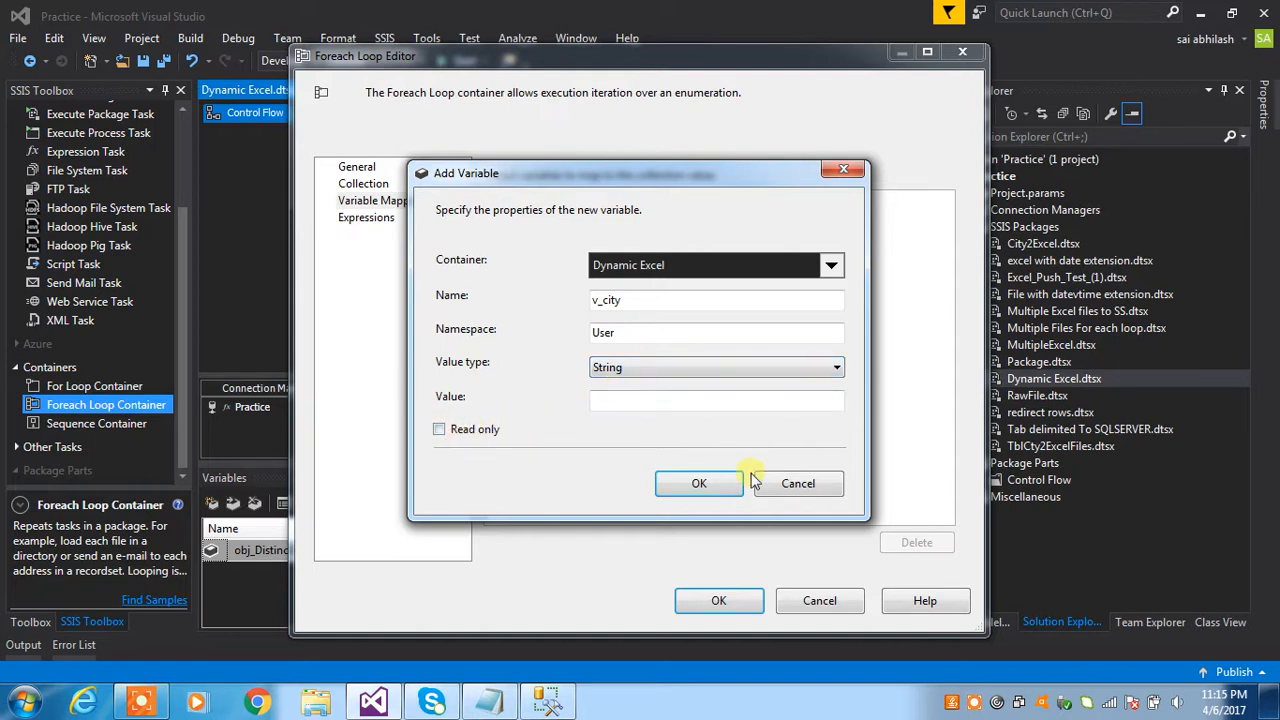
pyautogui.click(700, 482)
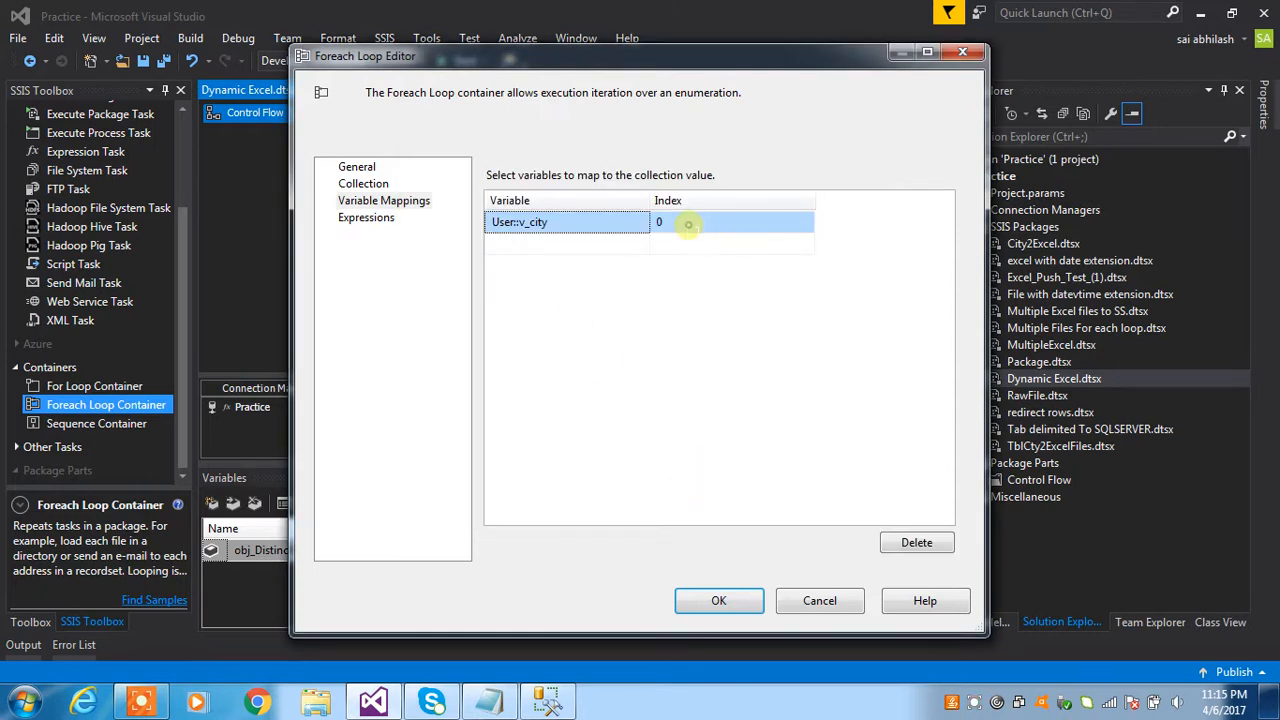
pyautogui.click(694, 246)
pyautogui.click(690, 220)
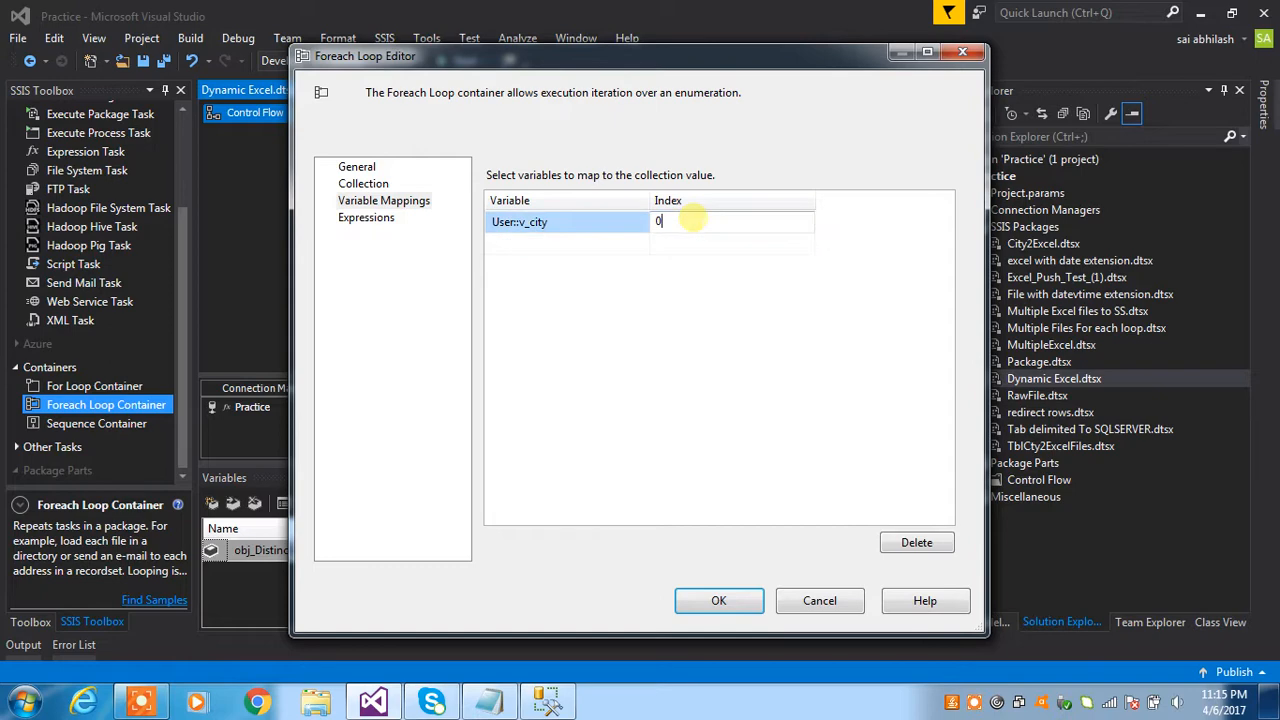
# Switch to SQL Server Management Studio, rerun the distinct city query to examine its column, and return to the mappings in Visual Studio
pyautogui.click(548, 700)
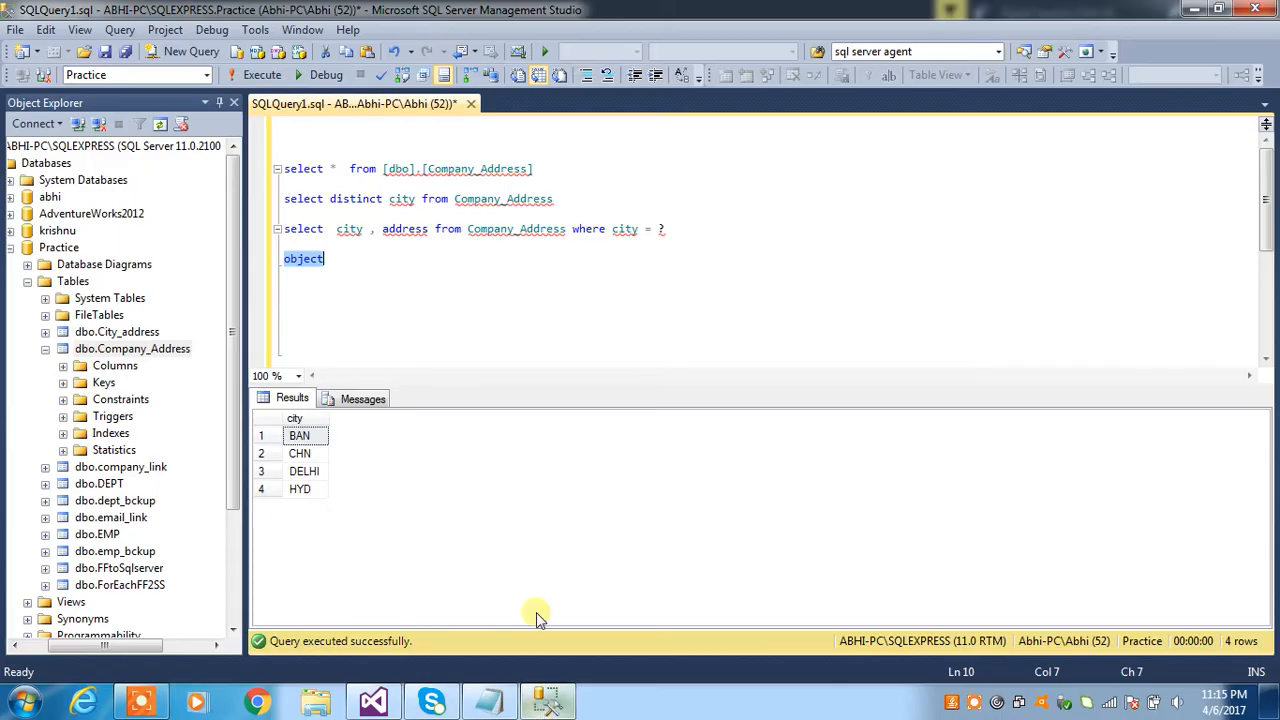
pyautogui.moveTo(556, 199); pyautogui.dragTo(285, 199)
pyautogui.click(262, 75)
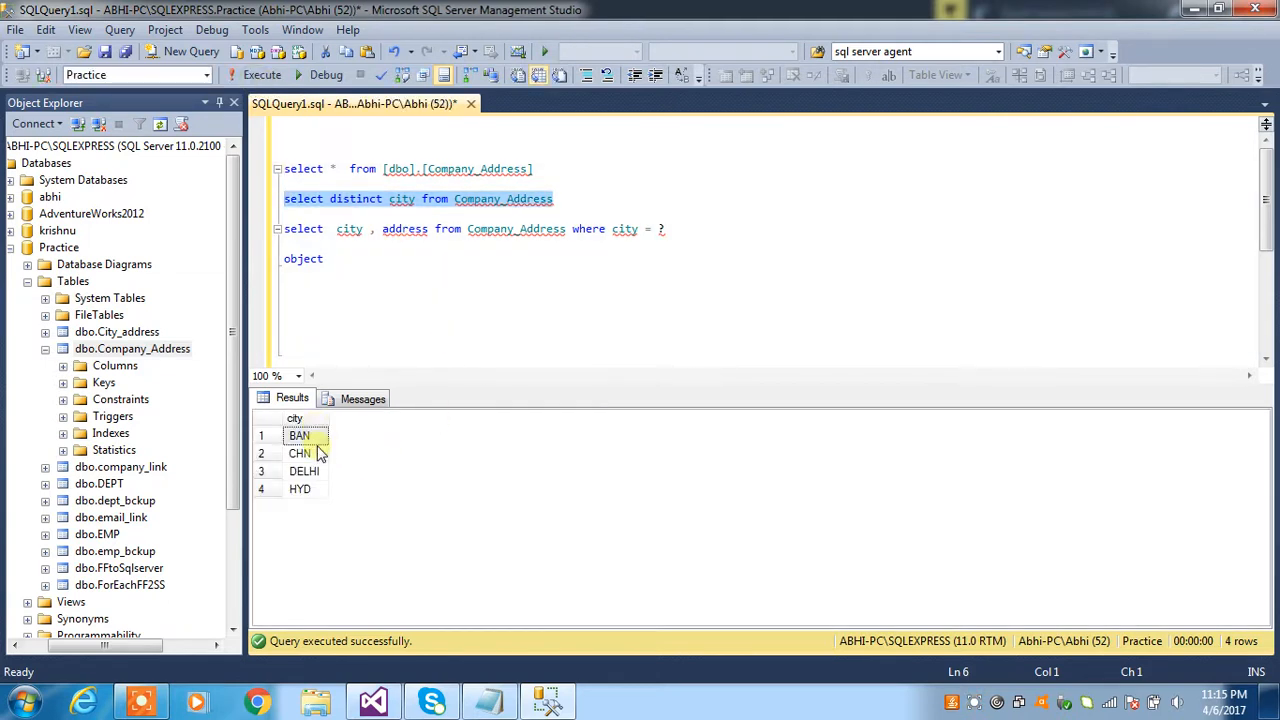
pyautogui.click(373, 703)
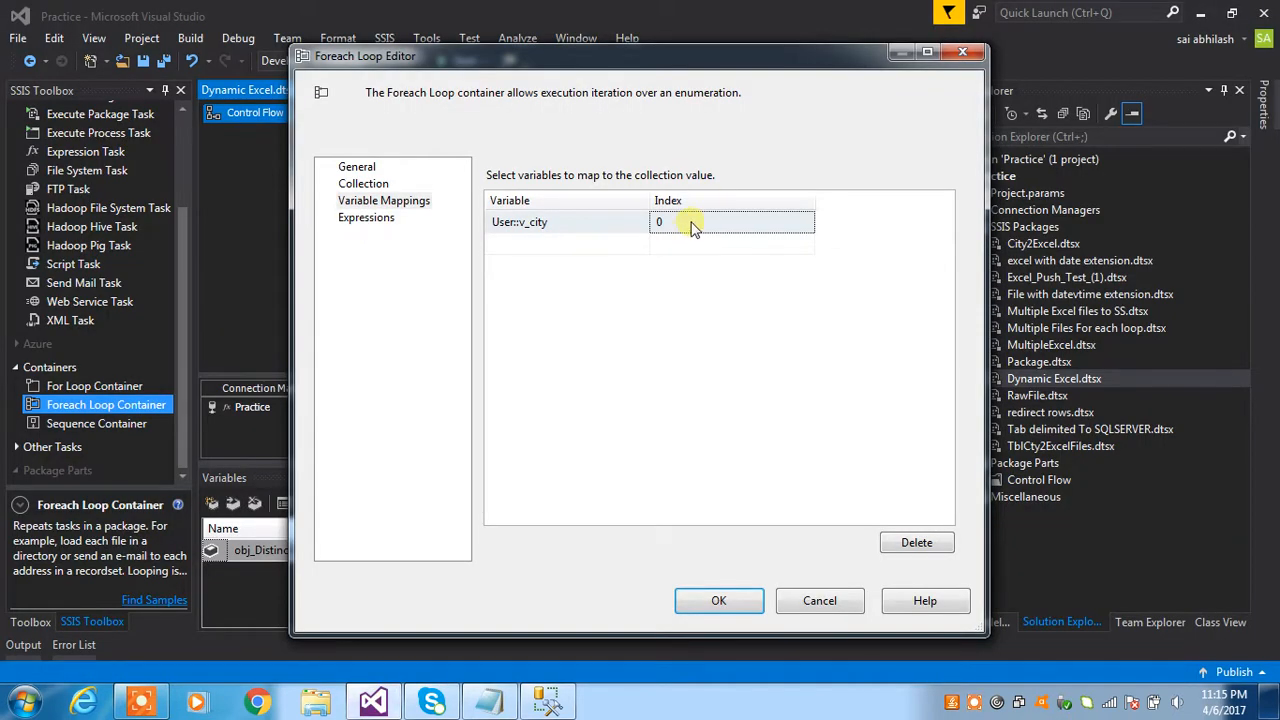
# Switch to SQL Server Management Studio and add the address column to the distinct city query on Company_Address
pyautogui.click(548, 702)
pyautogui.click(428, 229)
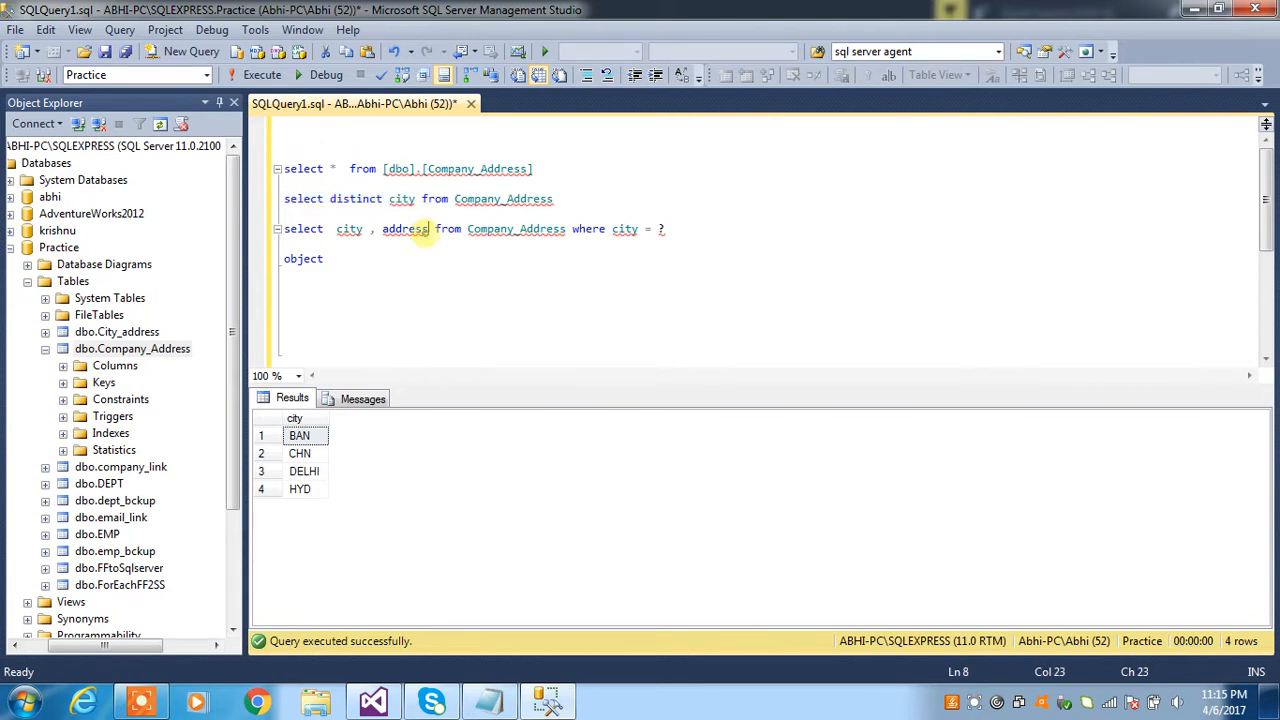
pyautogui.moveTo(428, 229); pyautogui.dragTo(389, 229)
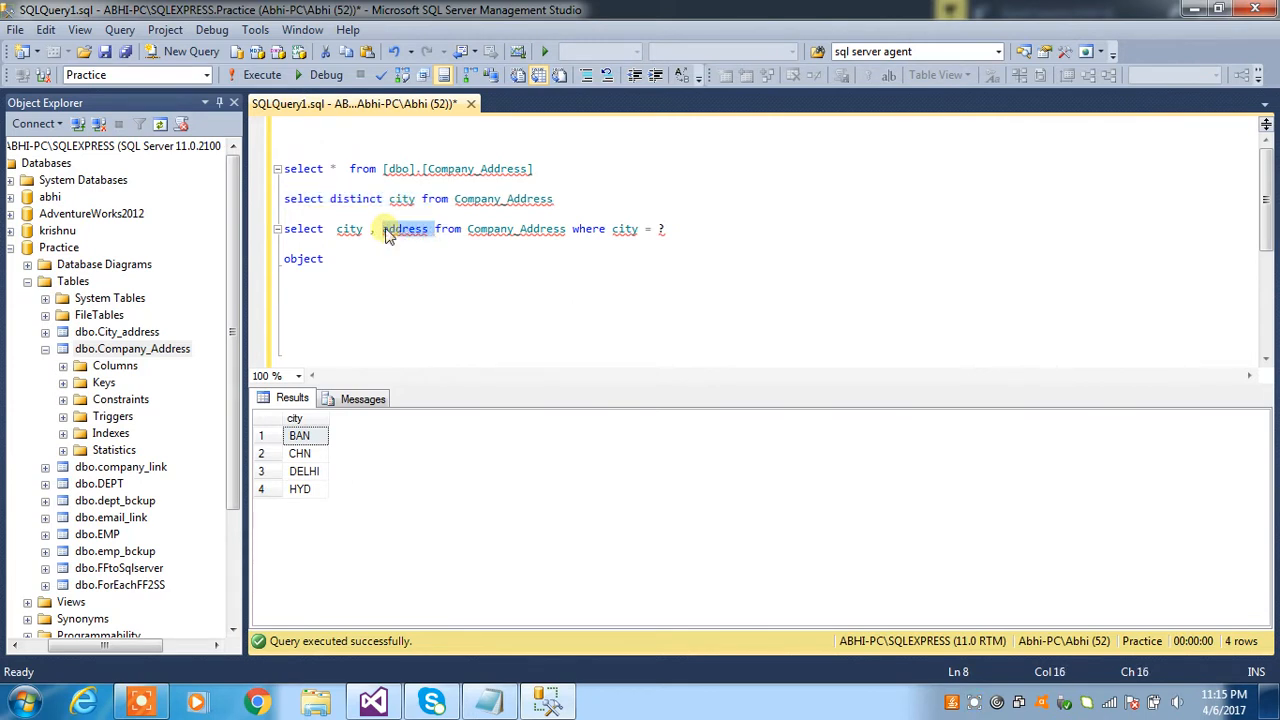
pyautogui.click(414, 199)
pyautogui.write(',')
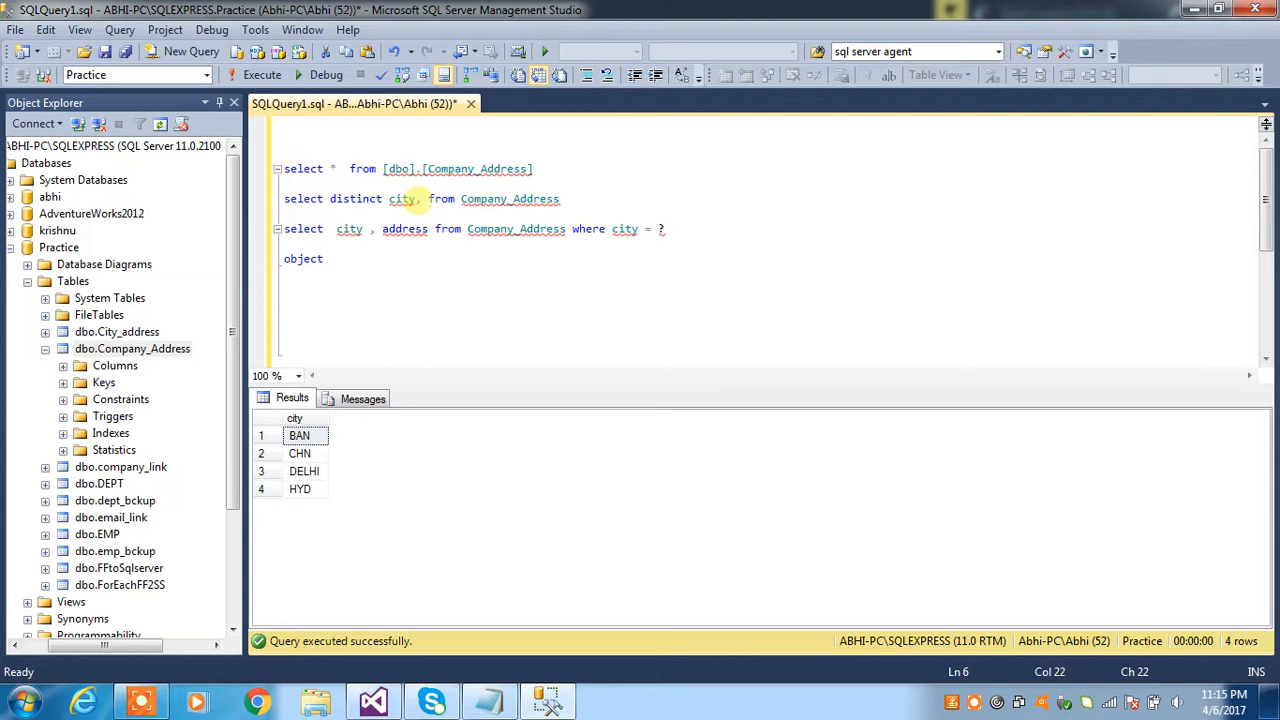
pyautogui.write('select distinct city, from Company_Address')
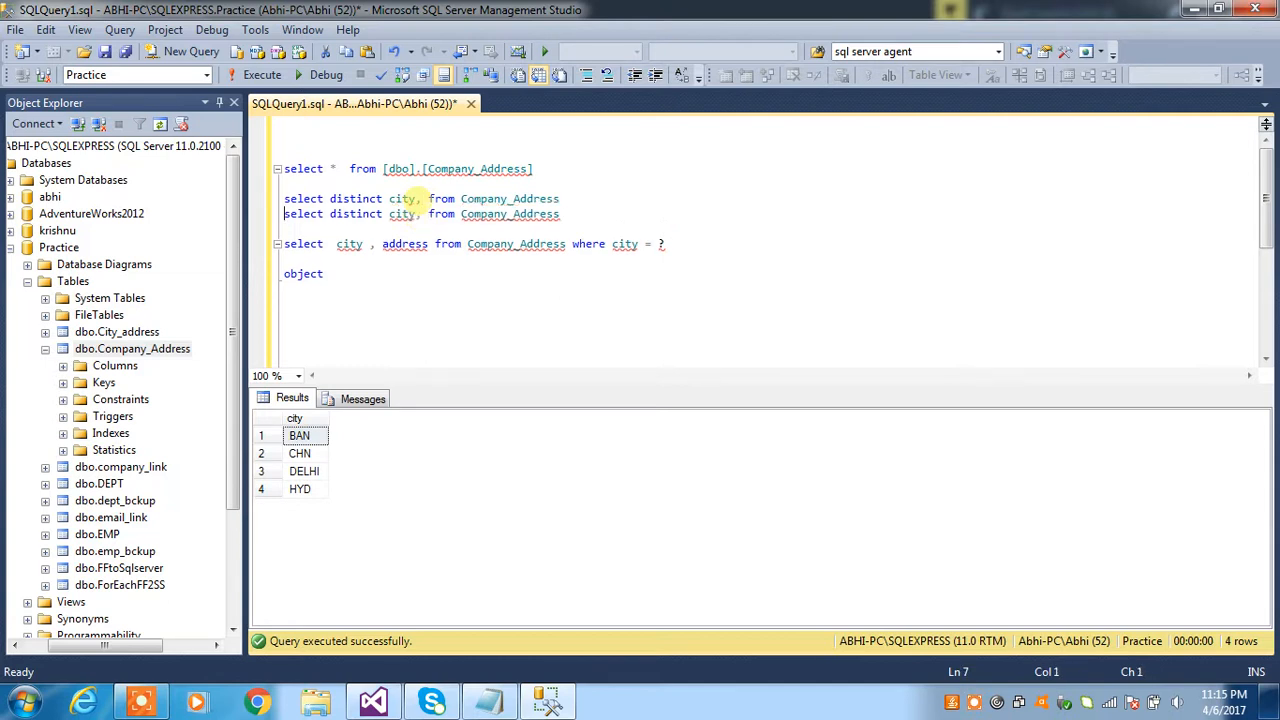
pyautogui.hotkey('ctrl', 'z')
pyautogui.doubleClick(417, 229)
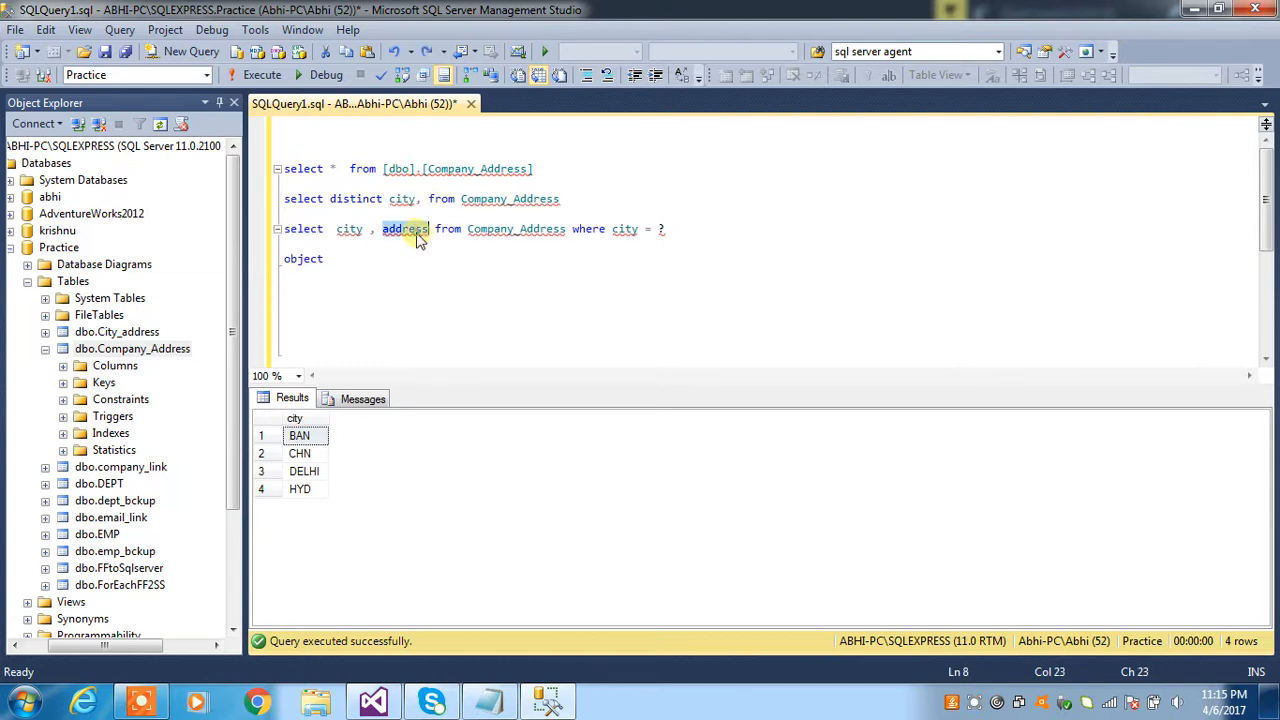
pyautogui.hotkey('ctrl', 'c')
pyautogui.click(421, 199)
pyautogui.hotkey('ctrl', 'v')
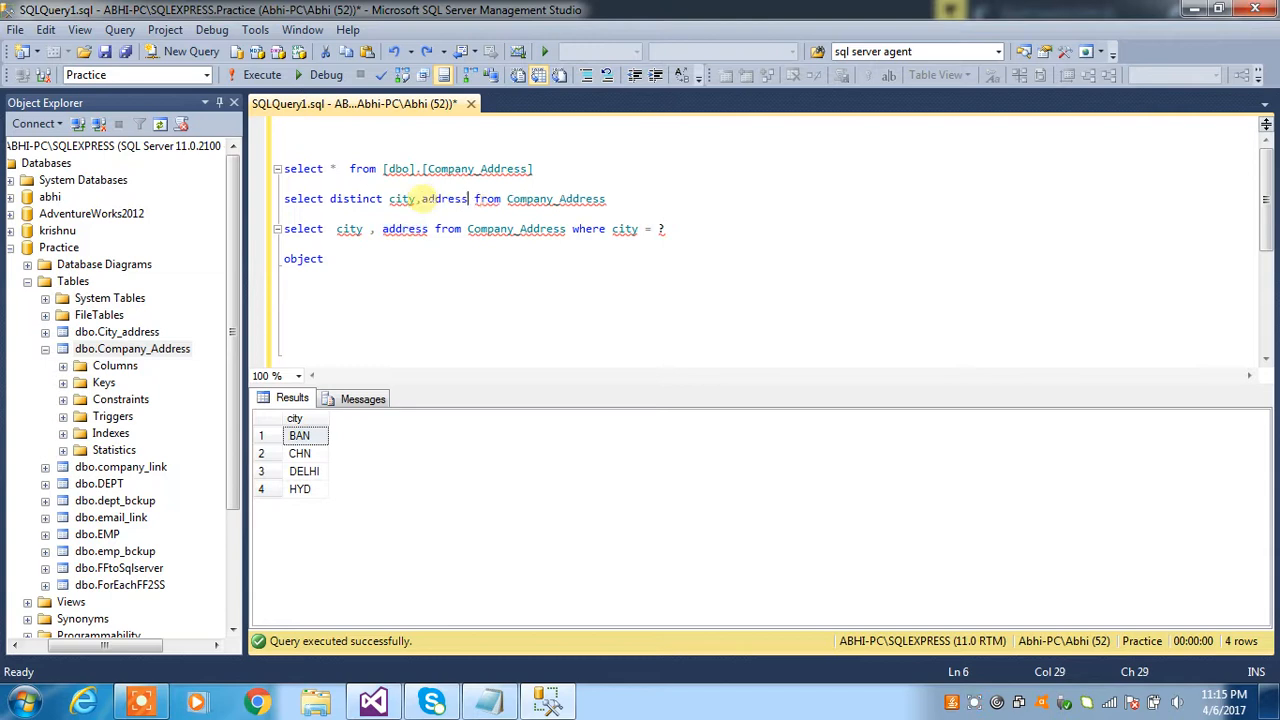
# Run the distinct city and address query and examine the order of its two result columns
pyautogui.click(627, 199)
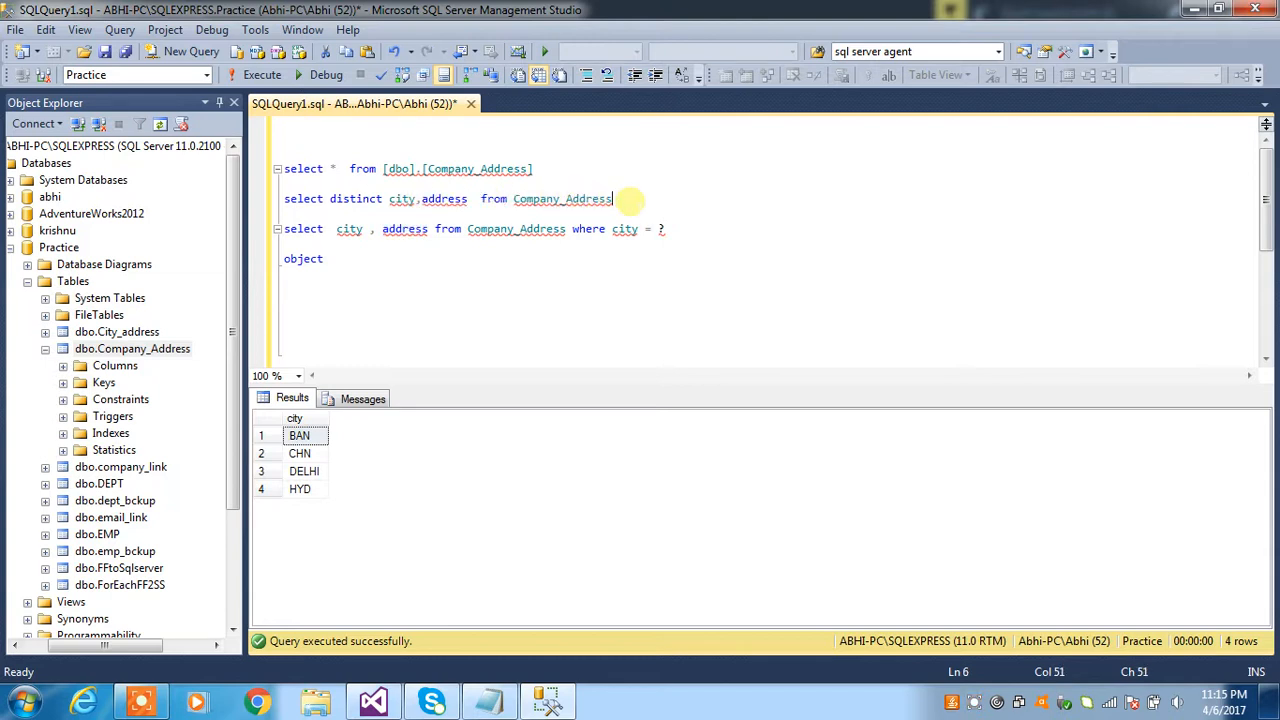
pyautogui.hotkey('shift', 'Home')
pyautogui.press('F5')
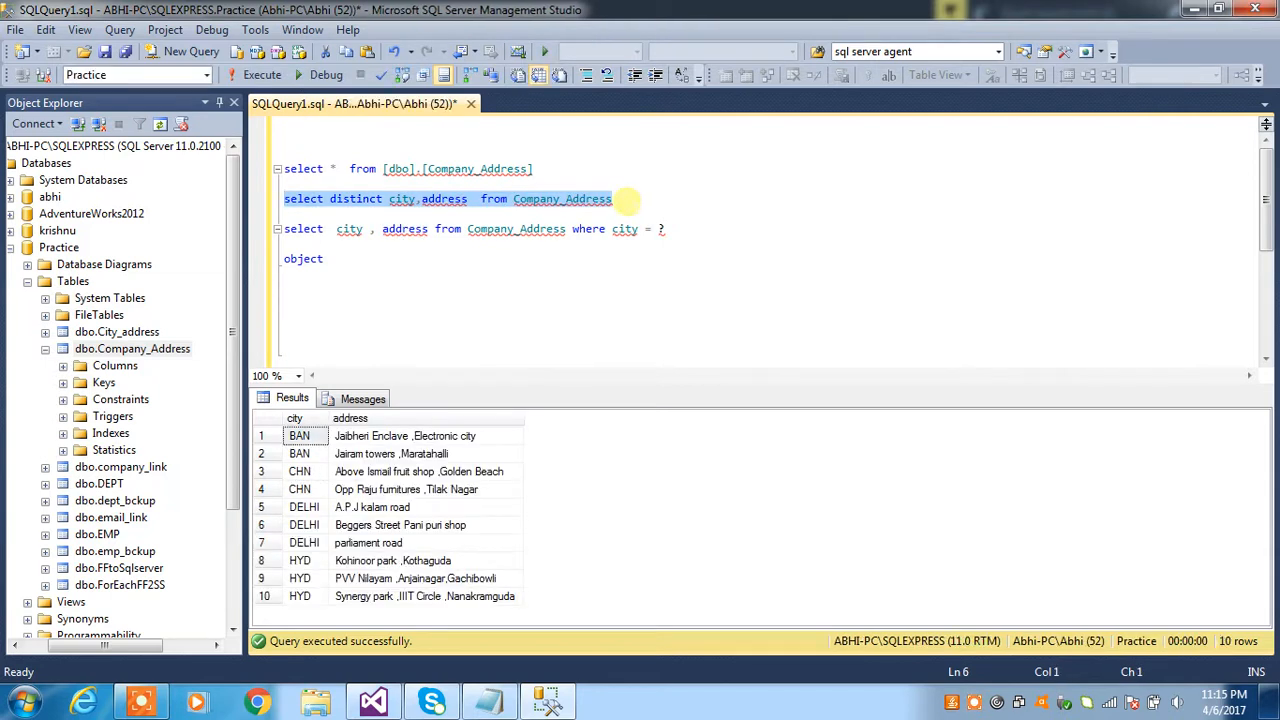
pyautogui.click(305, 421)
pyautogui.click(361, 420)
pyautogui.click(305, 415)
pyautogui.keyDown('shift'); pyautogui.click(355, 420); pyautogui.keyUp('shift')
# Switch to Visual Studio and compare the empty second variable mapping row with the address column in SQL Server Management Studio
pyautogui.click(373, 700)
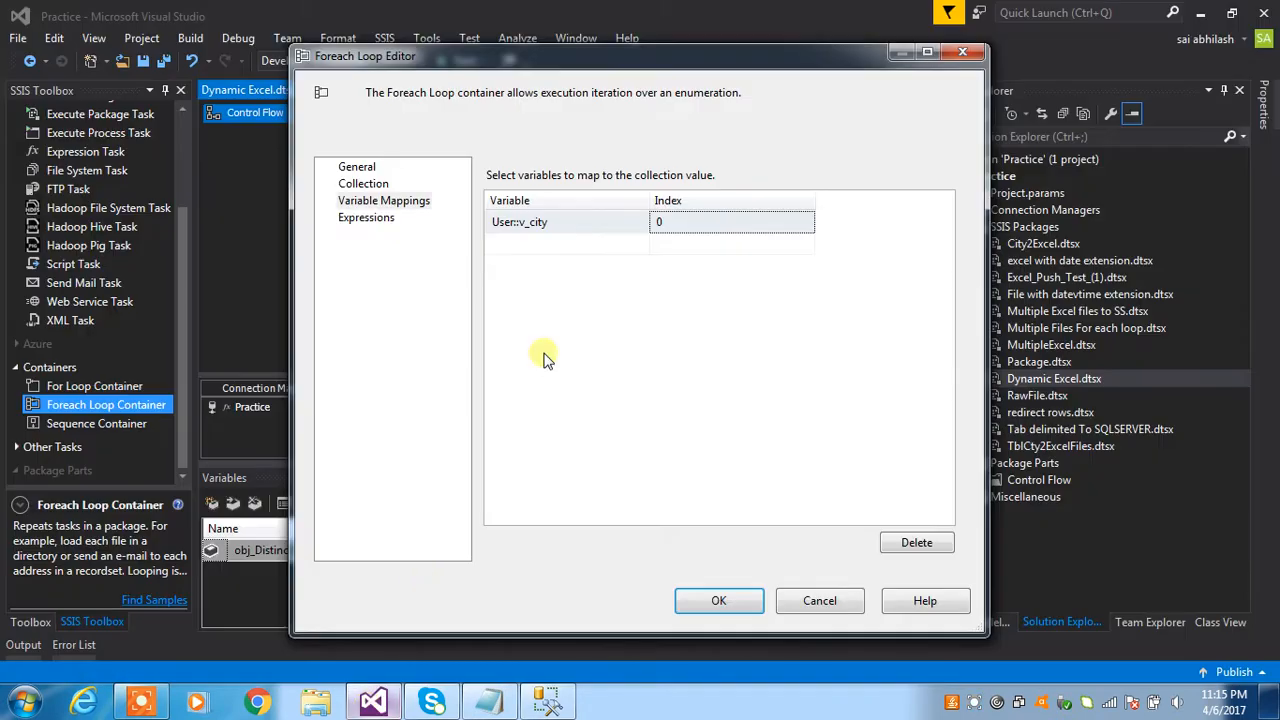
pyautogui.click(551, 244)
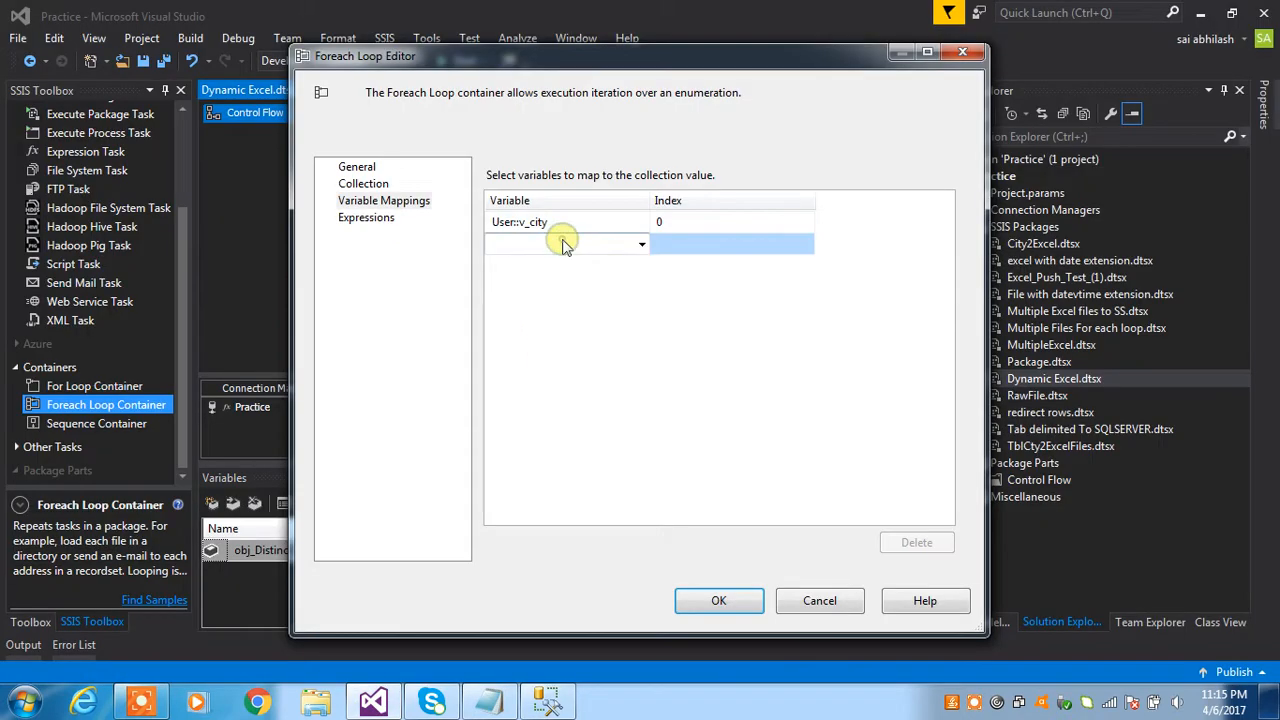
pyautogui.click(667, 247)
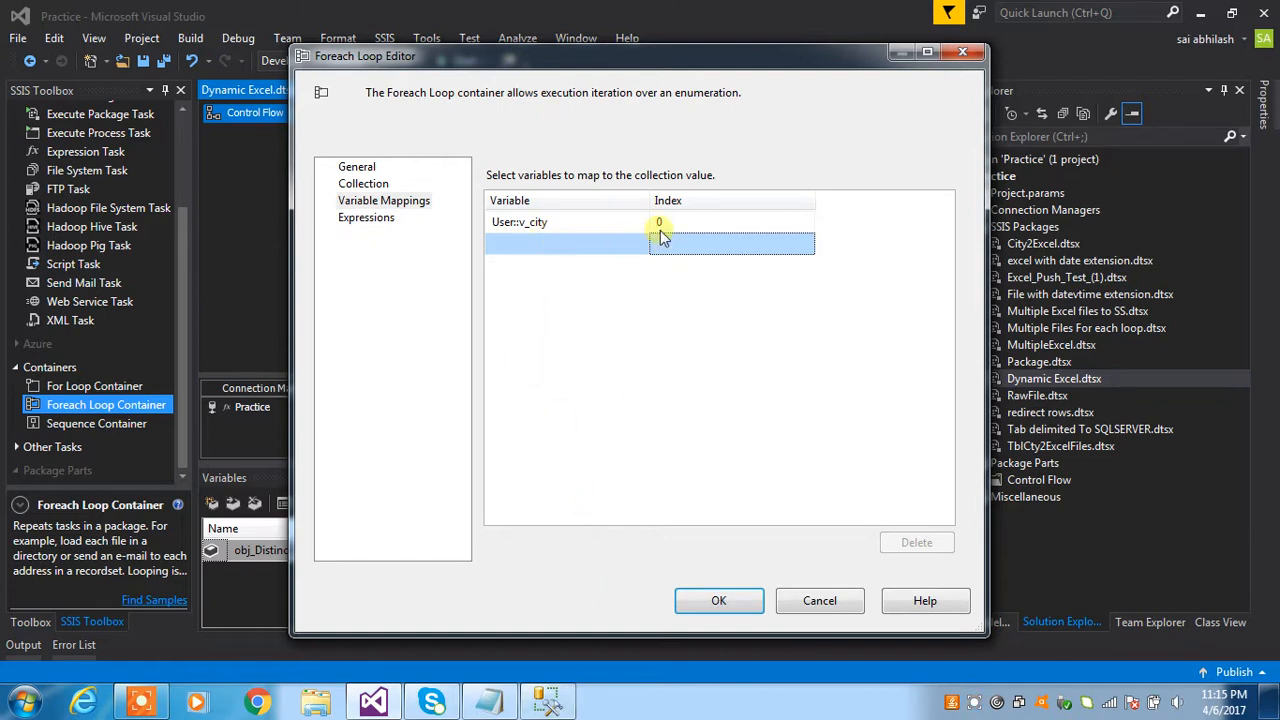
pyautogui.click(548, 702)
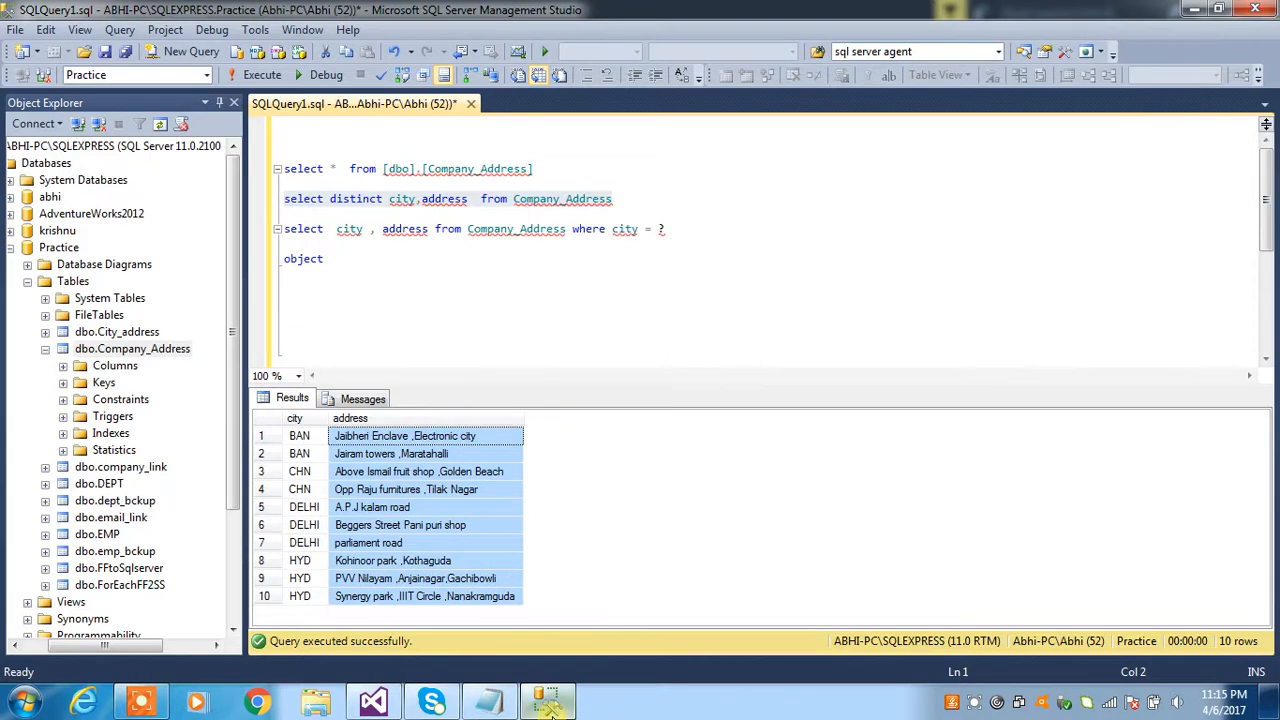
pyautogui.click(555, 708)
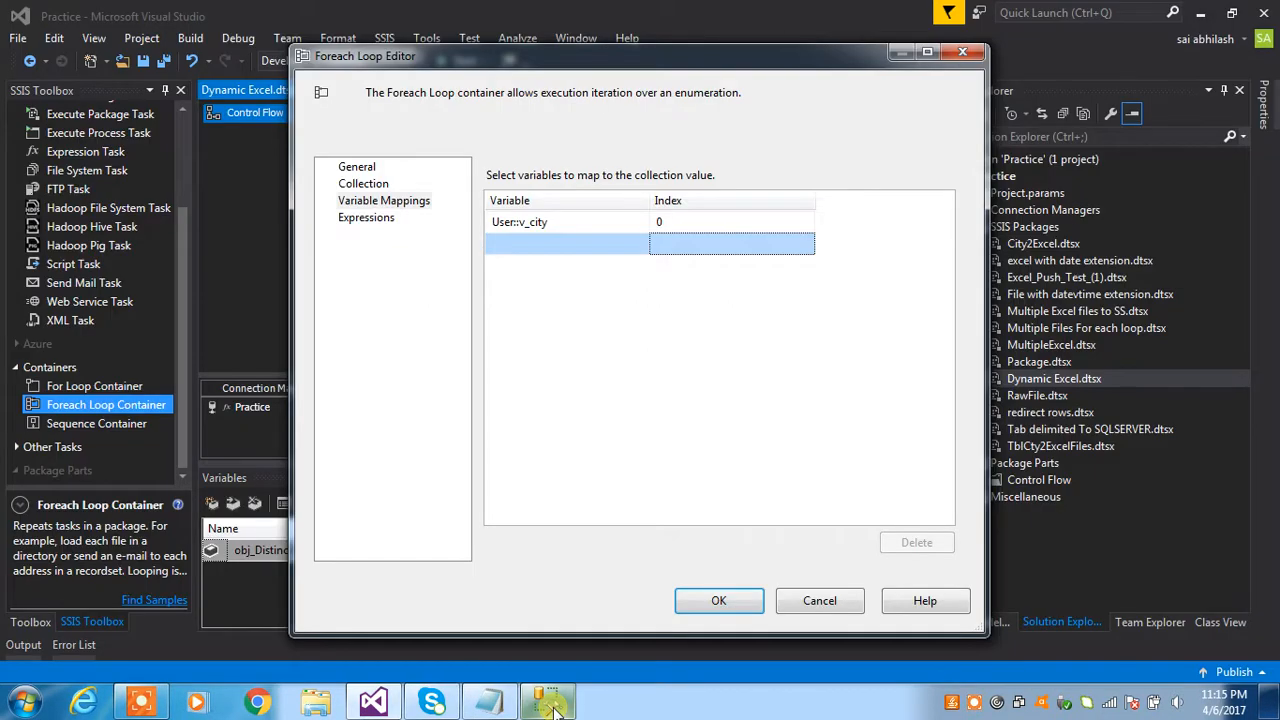
pyautogui.click(553, 706)
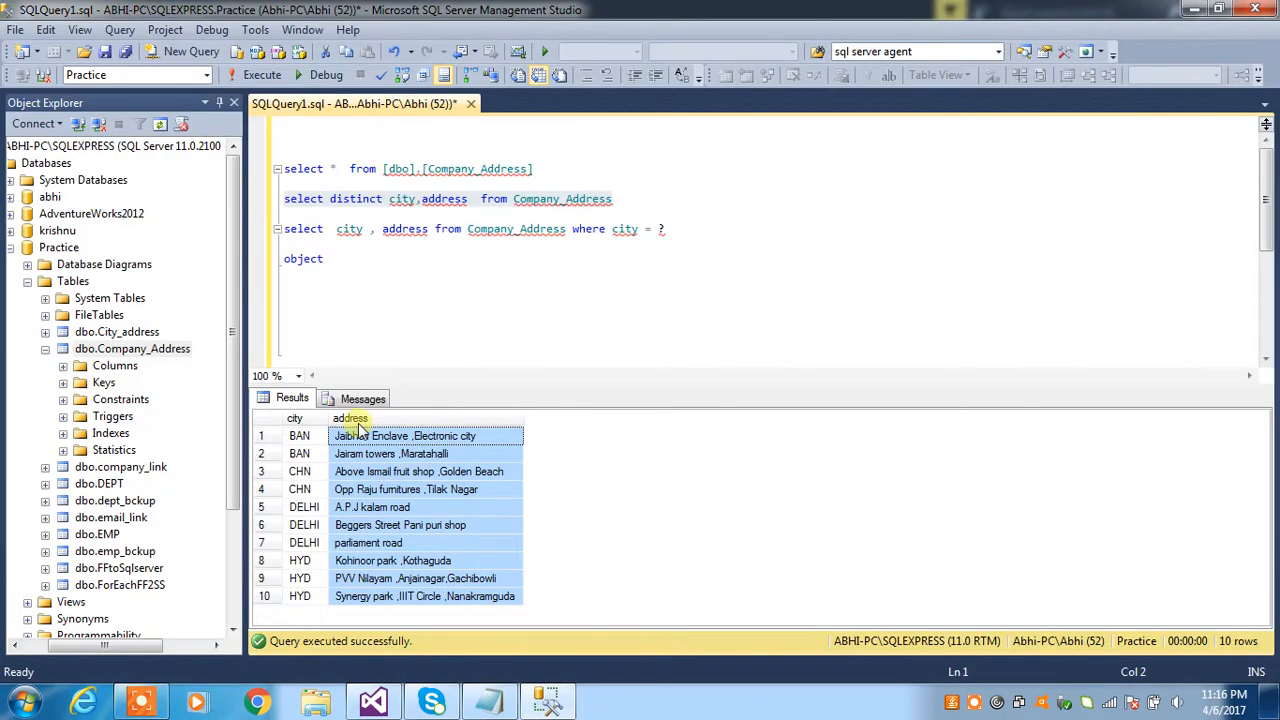
pyautogui.click(550, 702)
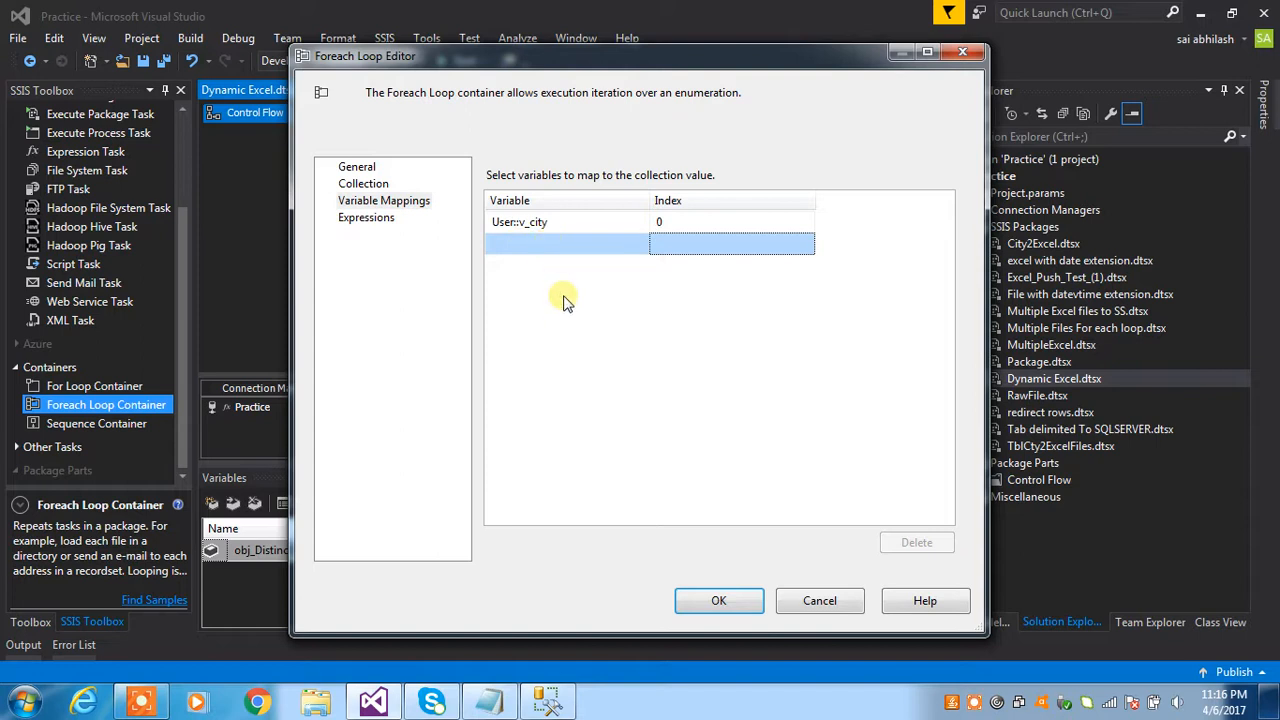
# Check the v_city mapping against the query's city column and accept the Foreach Loop Container settings
pyautogui.click(558, 224)
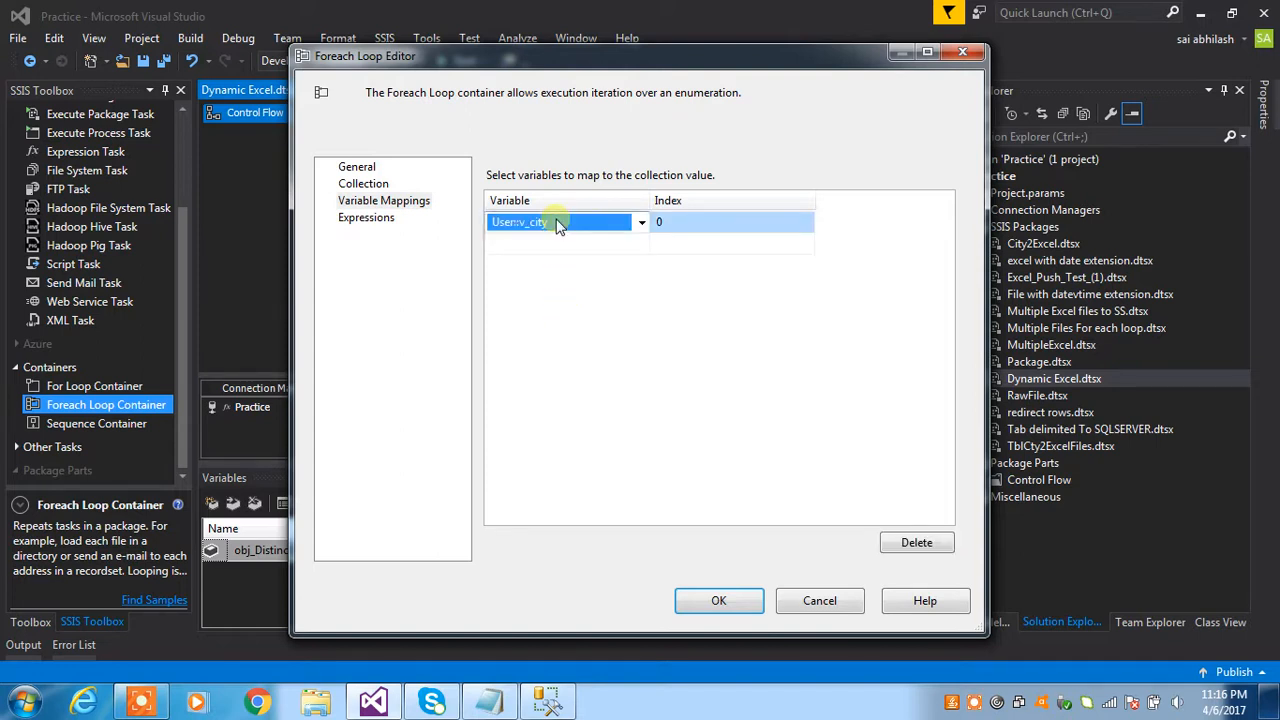
pyautogui.click(548, 700)
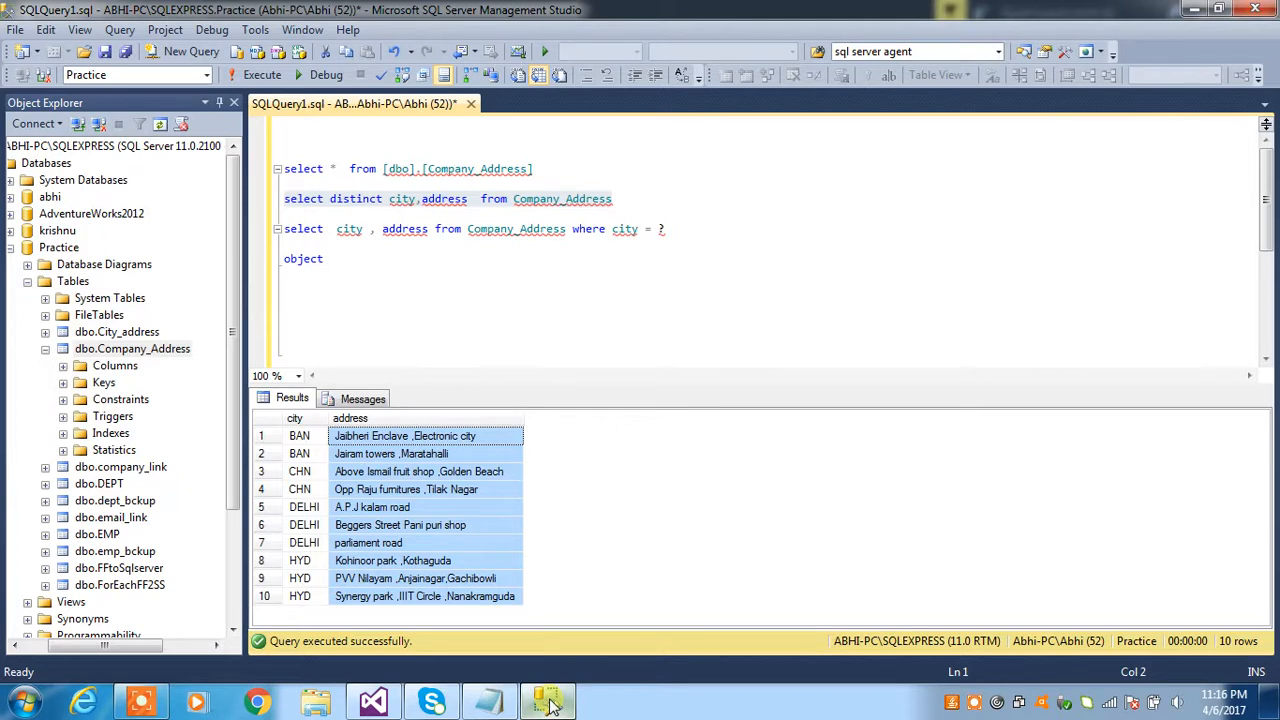
pyautogui.click(548, 703)
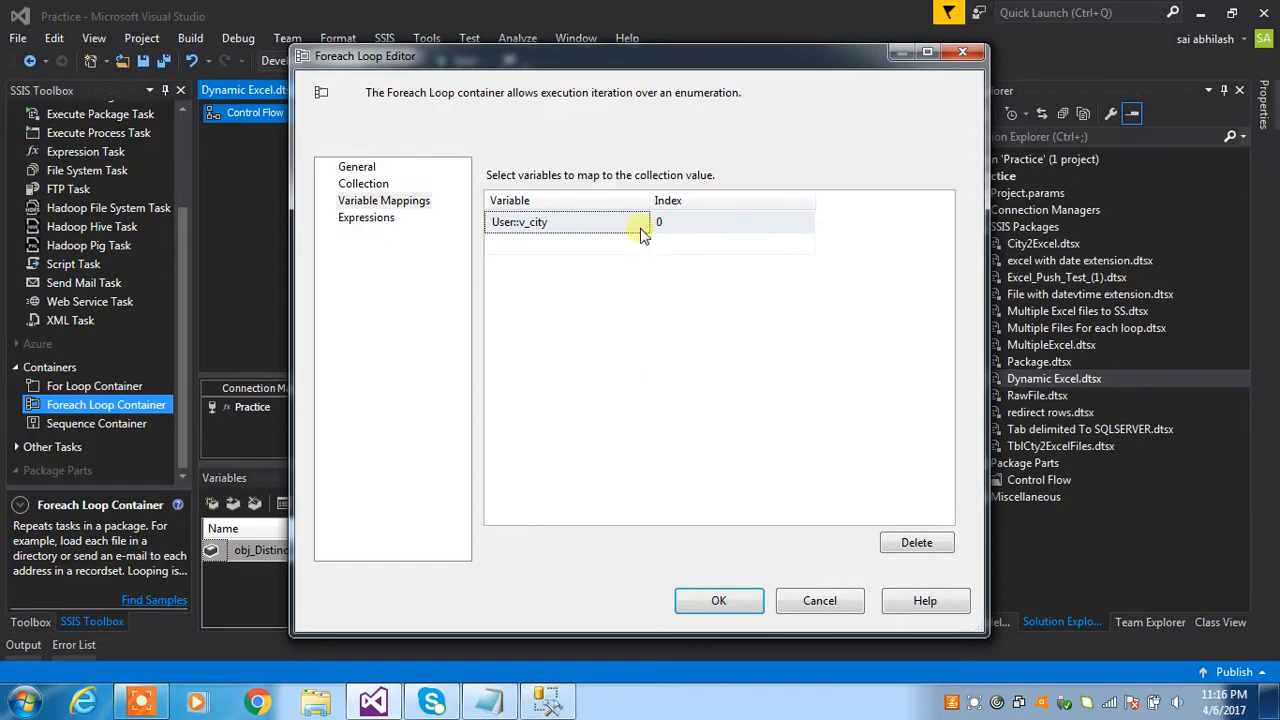
pyautogui.click(723, 600)
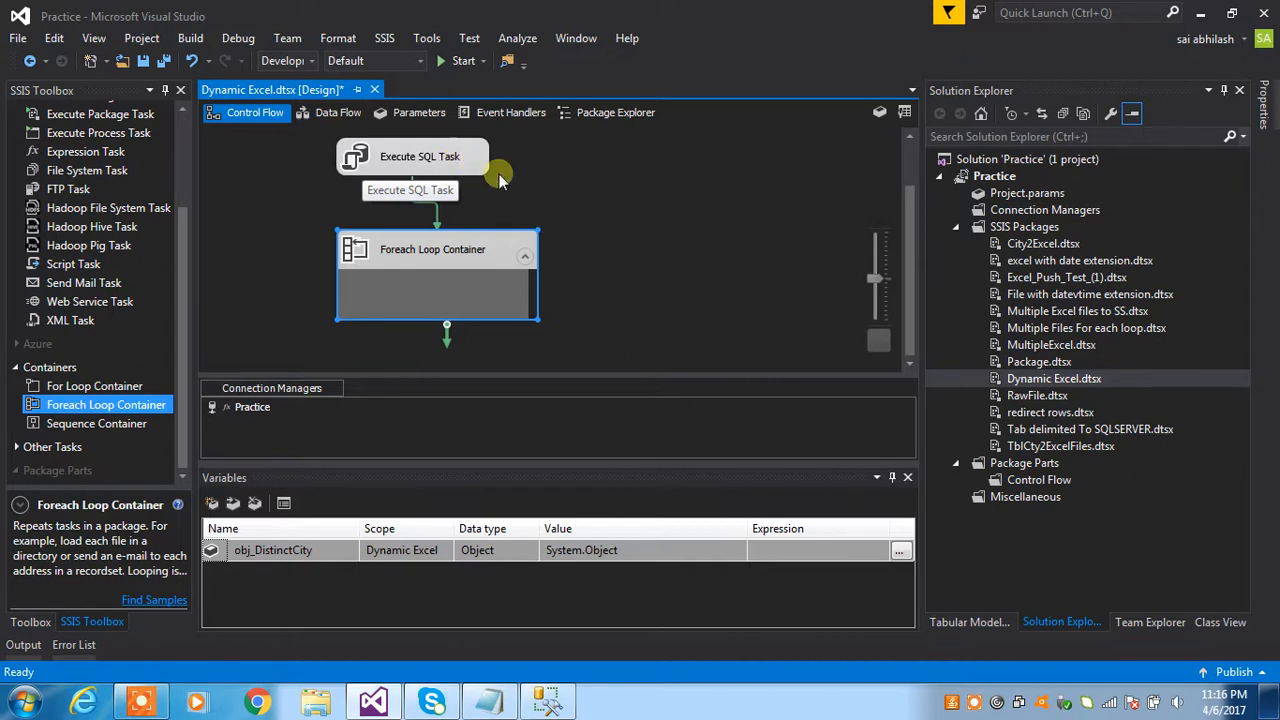
# Switch to SQL Server Management Studio, remove the address column from the distinct city query and rerun it
pyautogui.click(548, 703)
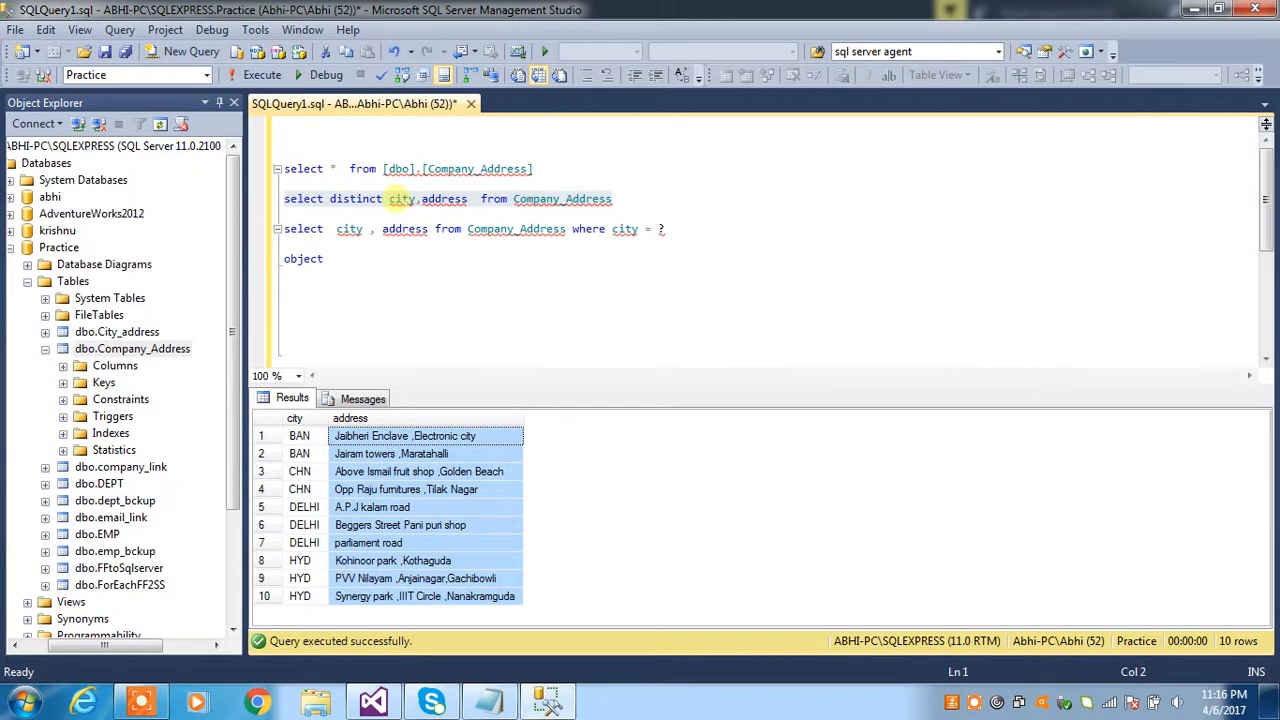
pyautogui.click(467, 199)
pyautogui.moveTo(467, 199); pyautogui.dragTo(422, 198)
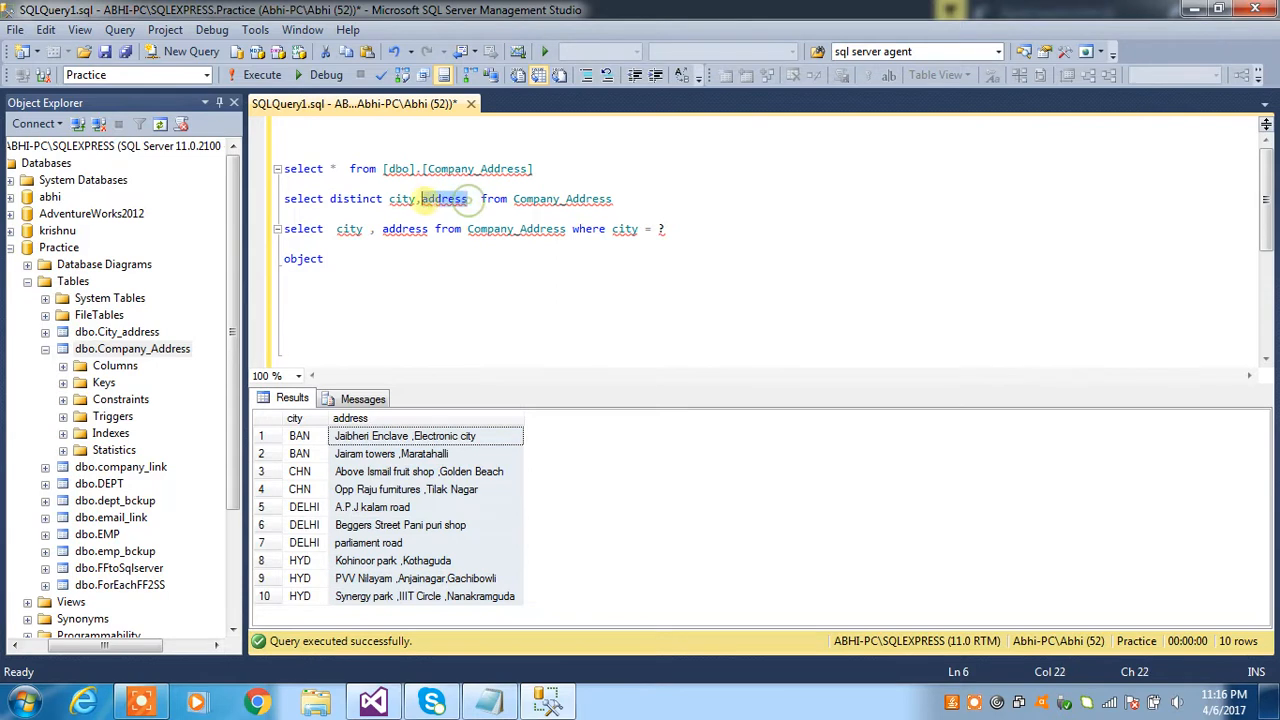
pyautogui.press('Delete')
pyautogui.click(563, 199)
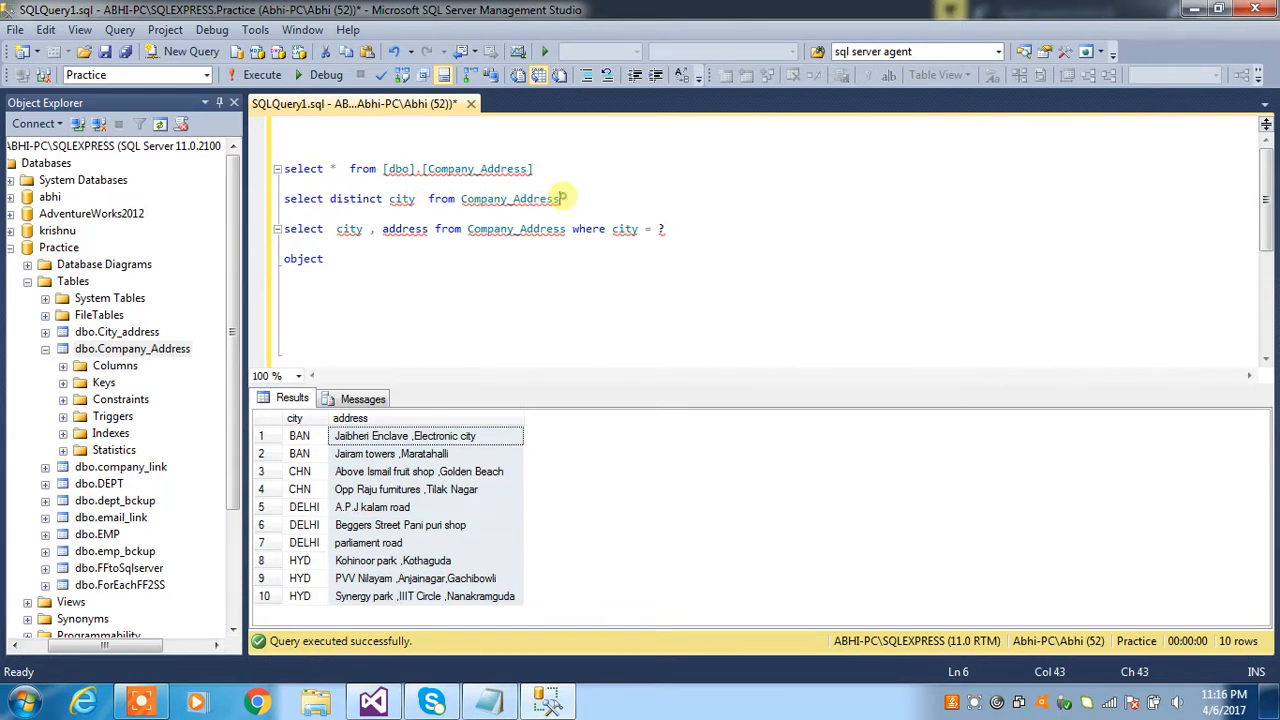
pyautogui.hotkey('shift', 'Home')
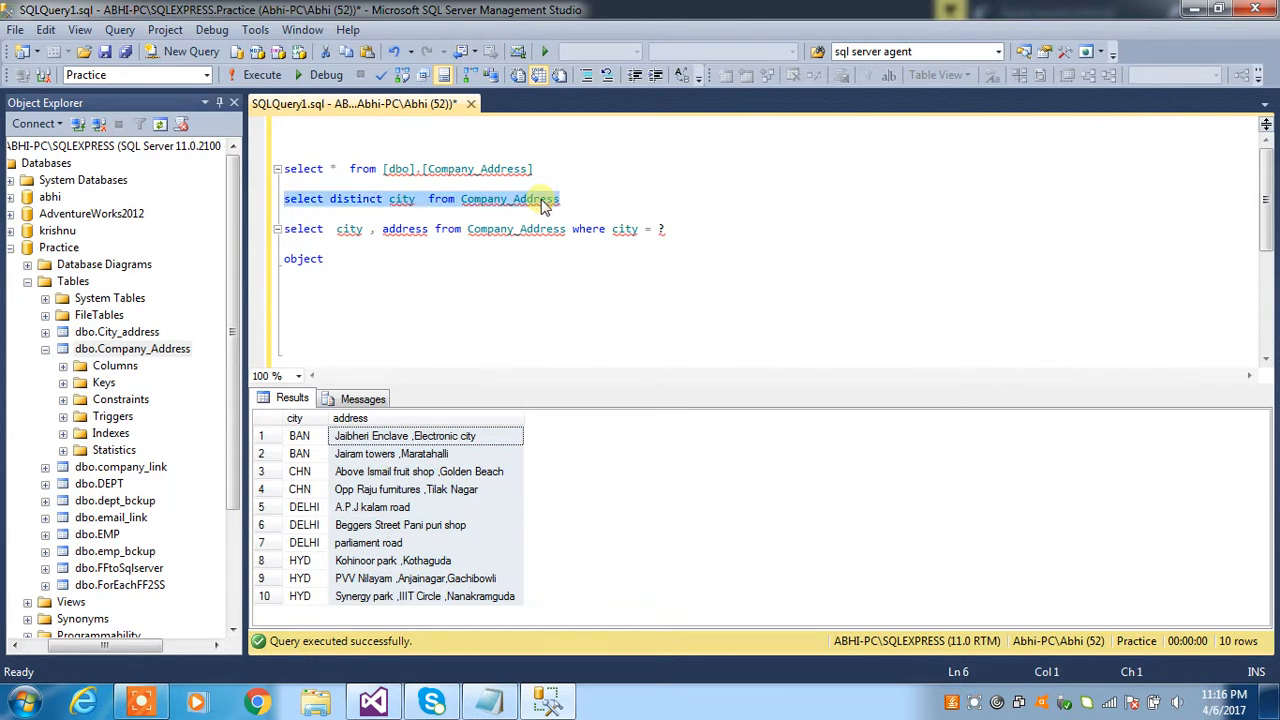
pyautogui.click(262, 75)
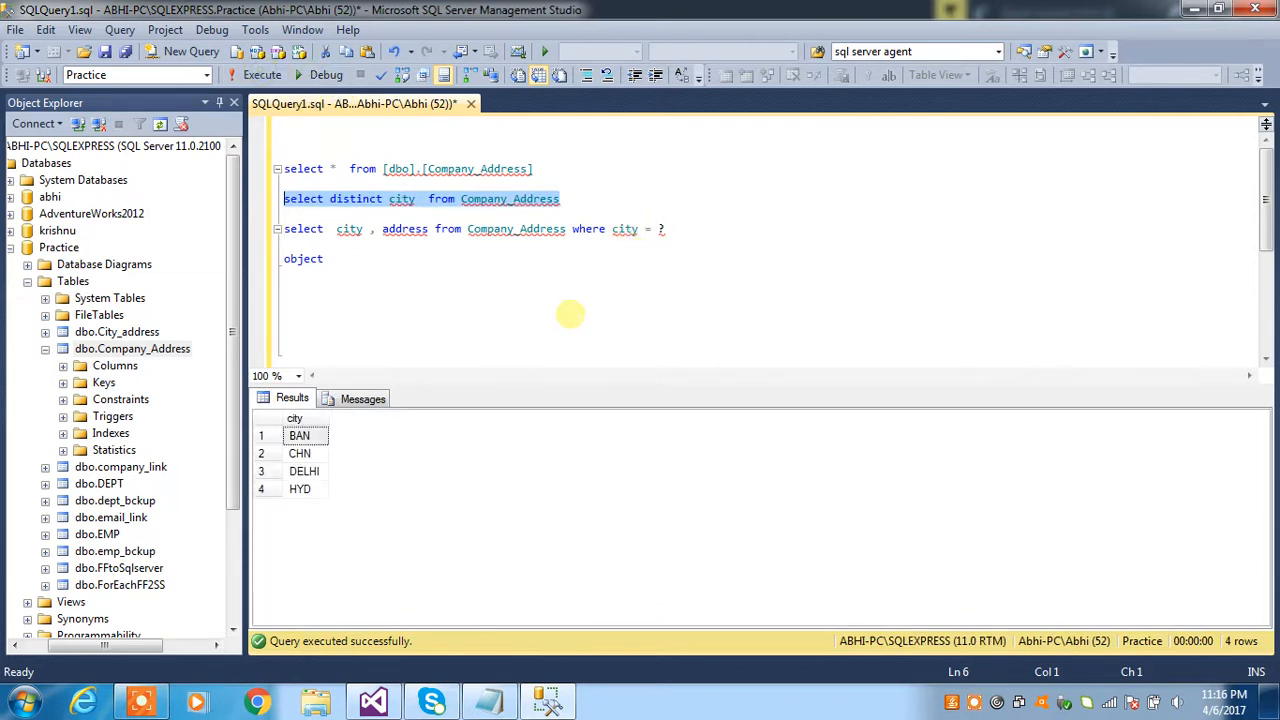
# Examine the distinct city values that the Foreach Loop Container in Visual Studio iterates over
pyautogui.click(310, 437)
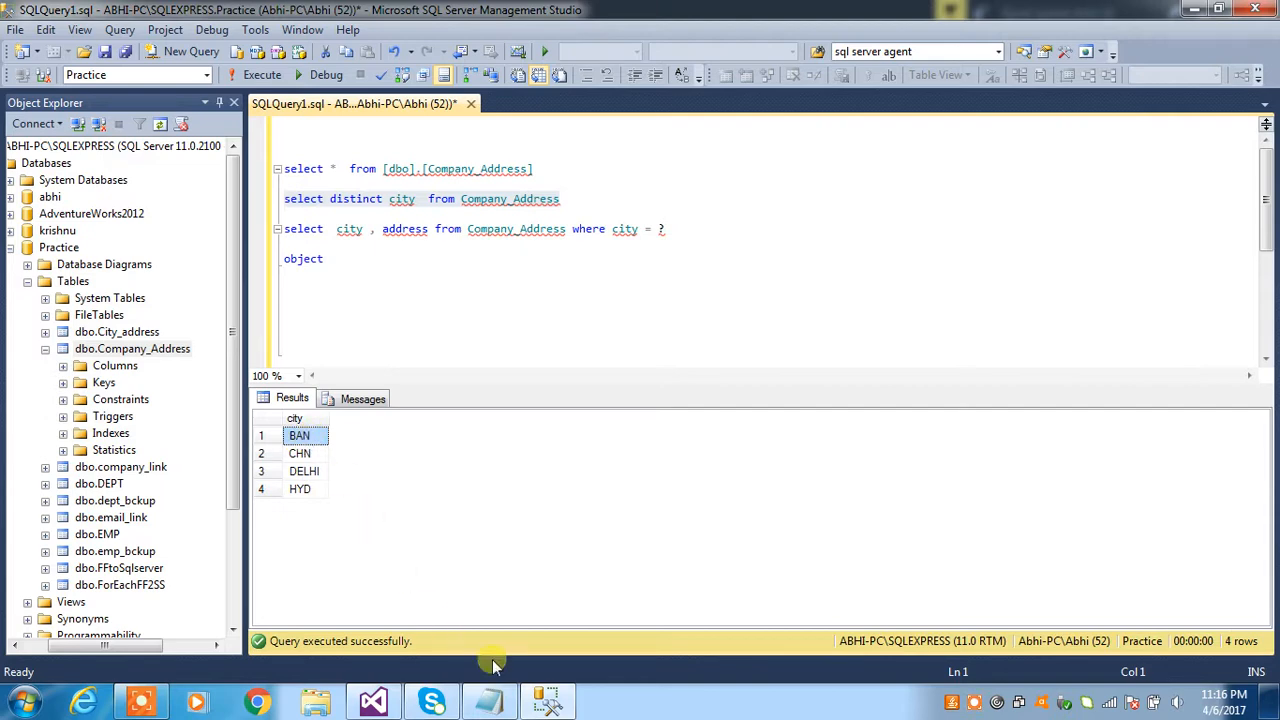
pyautogui.click(378, 702)
pyautogui.click(383, 703)
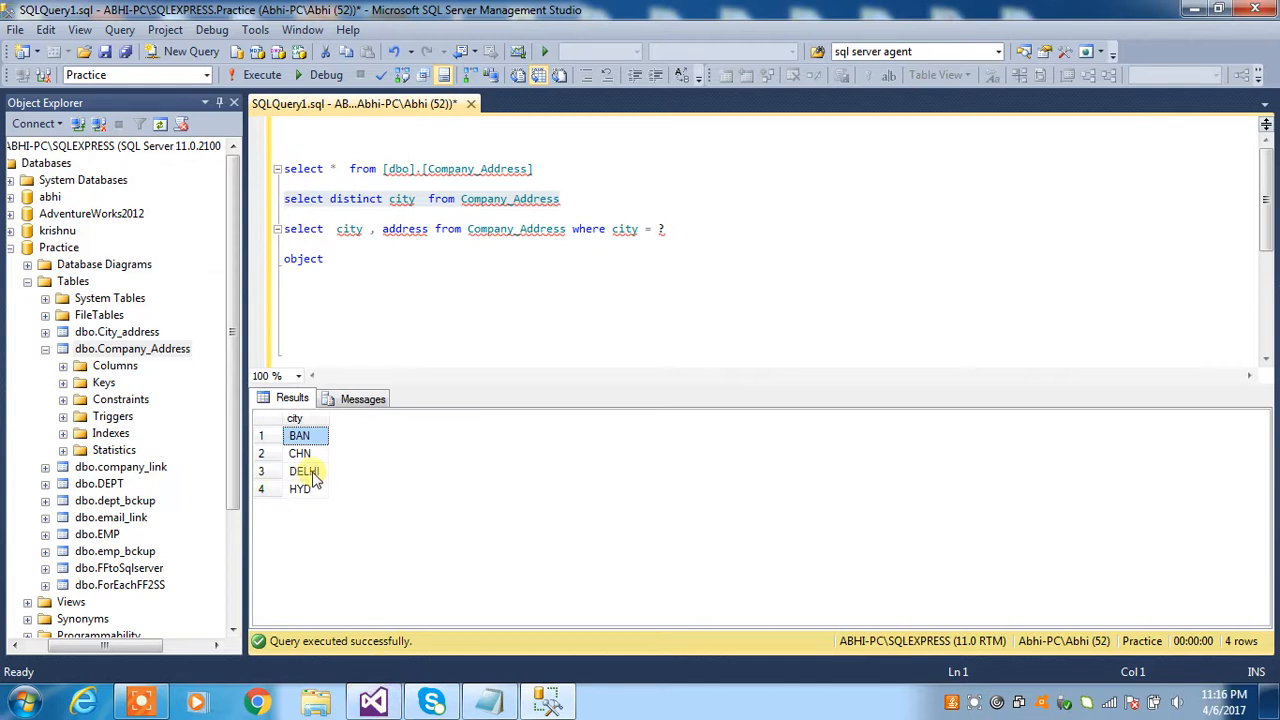
# Switch to Visual Studio and add an Execute SQL Task inside the Foreach Loop Container
pyautogui.click(375, 702)
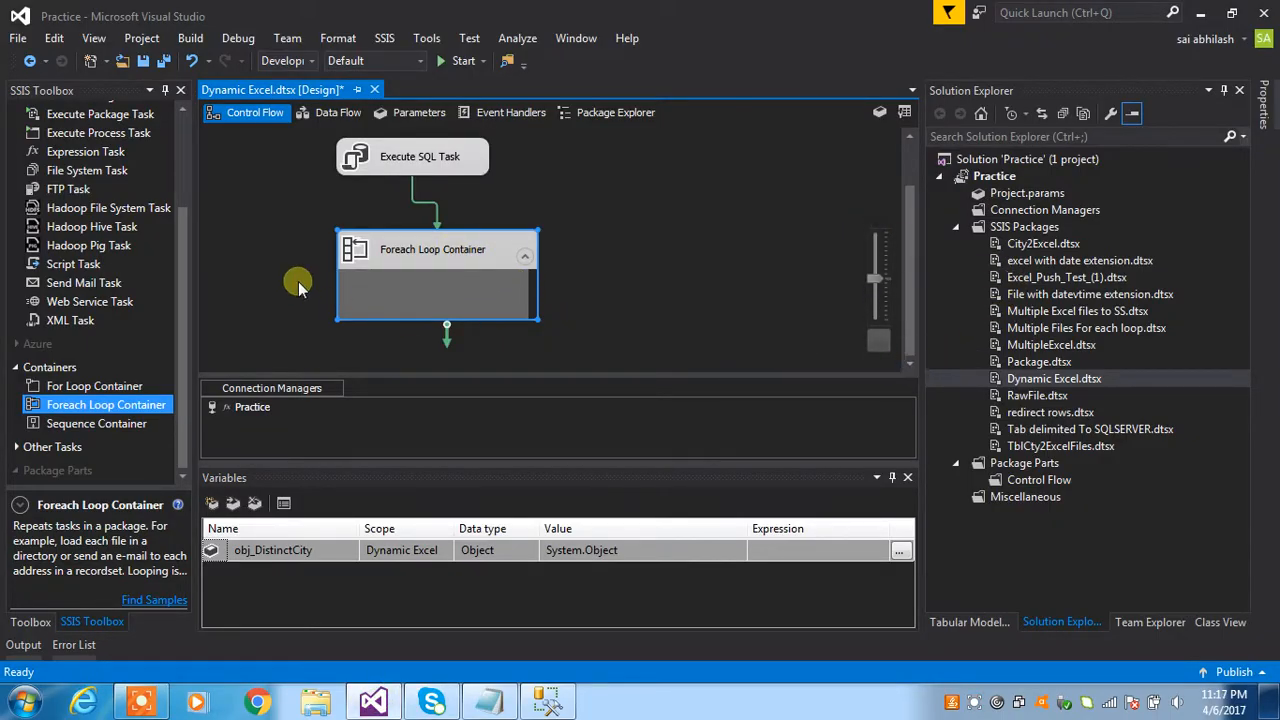
pyautogui.moveTo(181, 256); pyautogui.dragTo(431, 277)
pyautogui.click(104, 150)
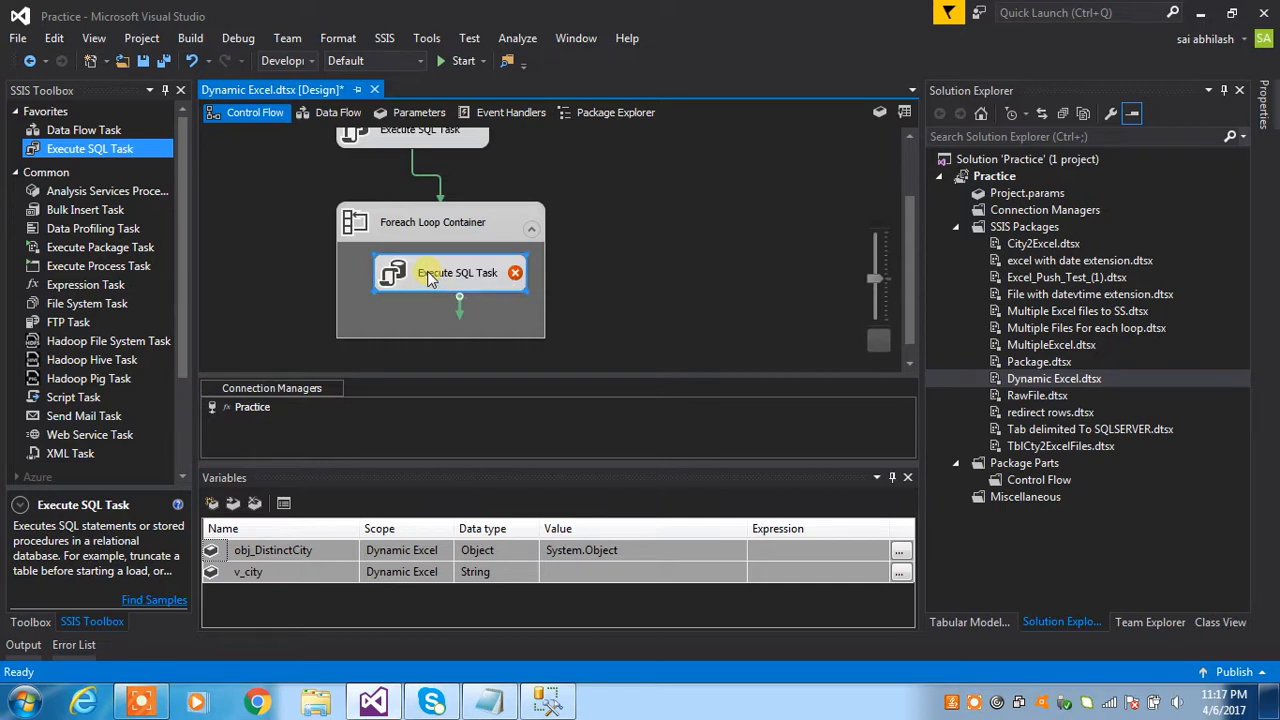
pyautogui.click(974, 702)
pyautogui.click(675, 670)
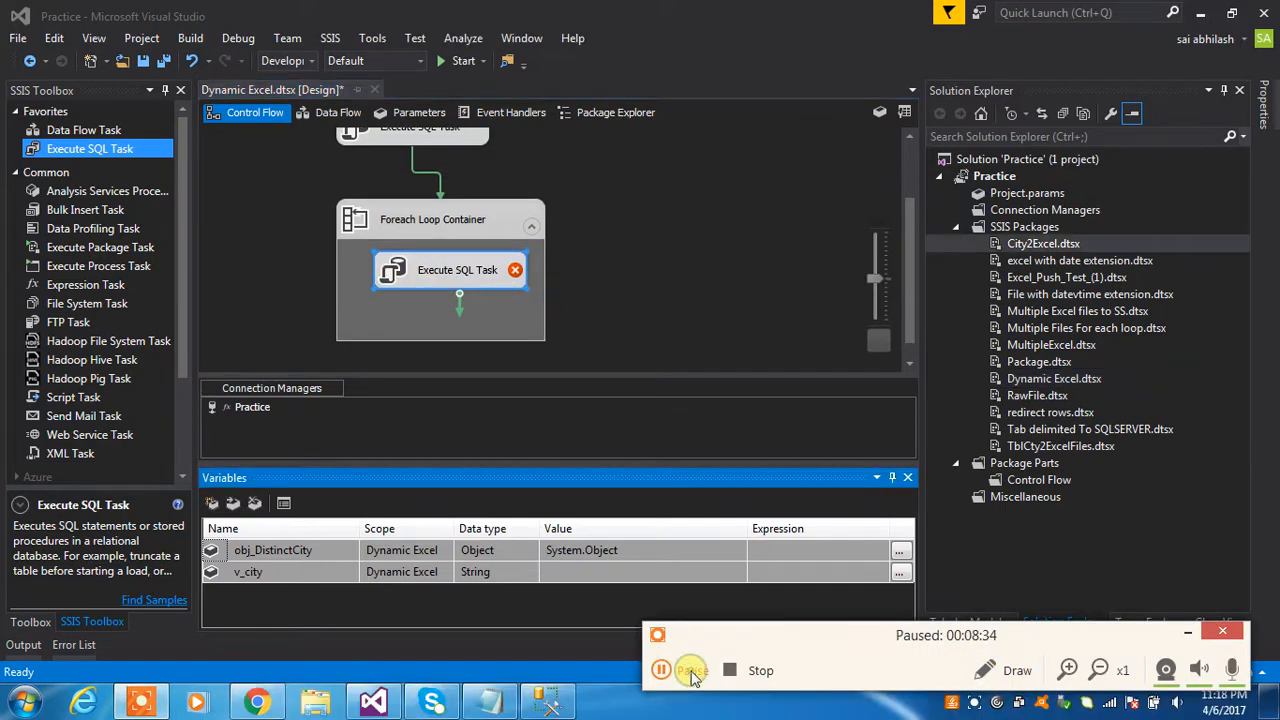
pyautogui.click(665, 670)
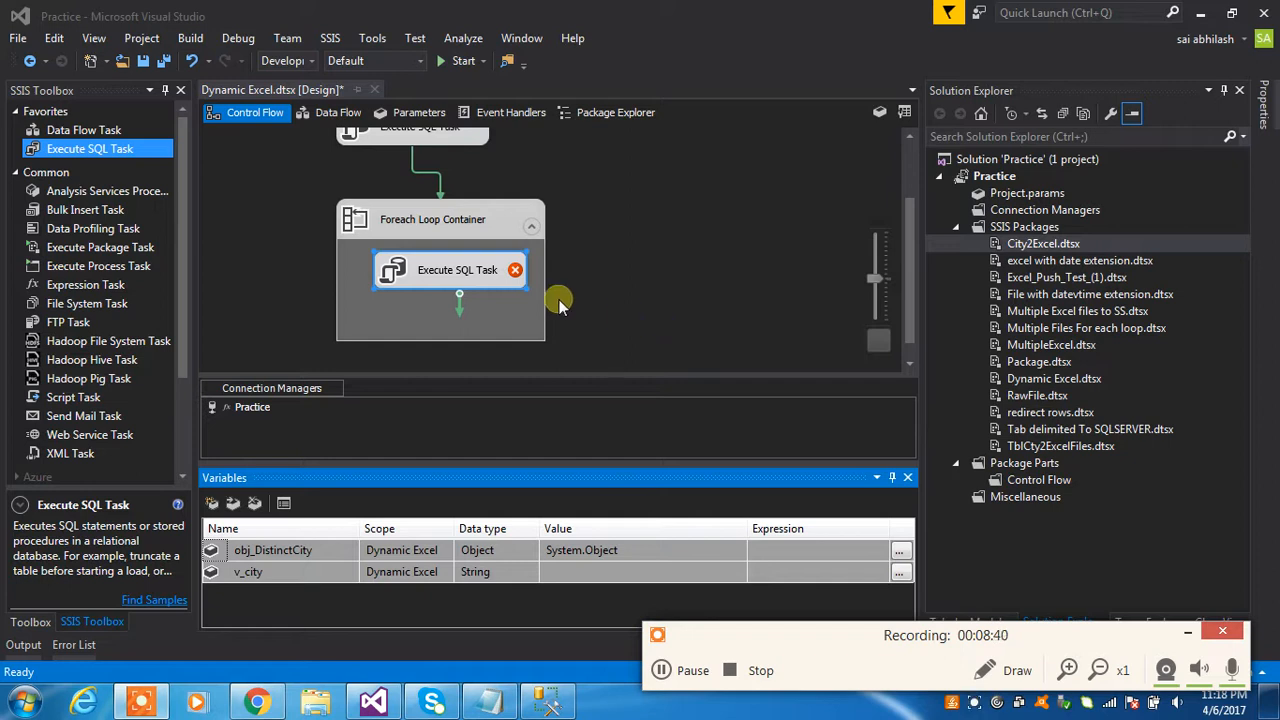
# Open the Execute SQL Task inside the loop for editing and set its ConnectionType to EXCEL
pyautogui.doubleClick(450, 275)
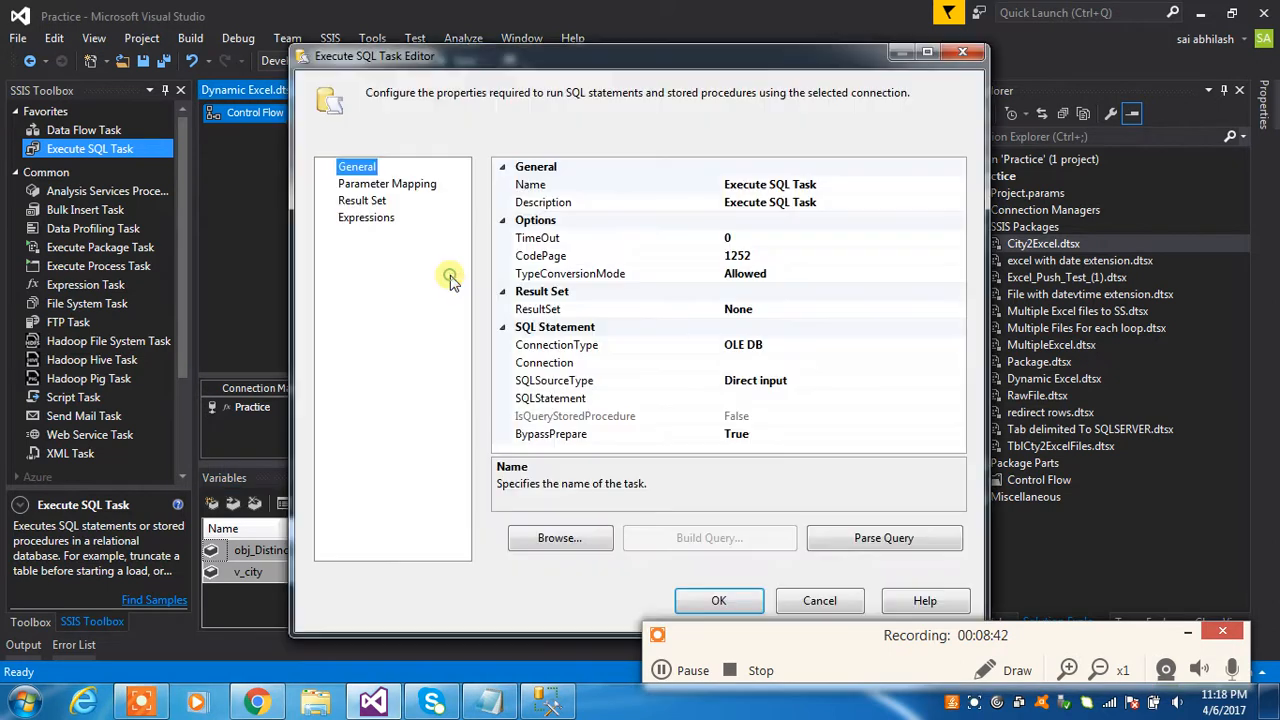
pyautogui.click(778, 344)
pyautogui.click(956, 345)
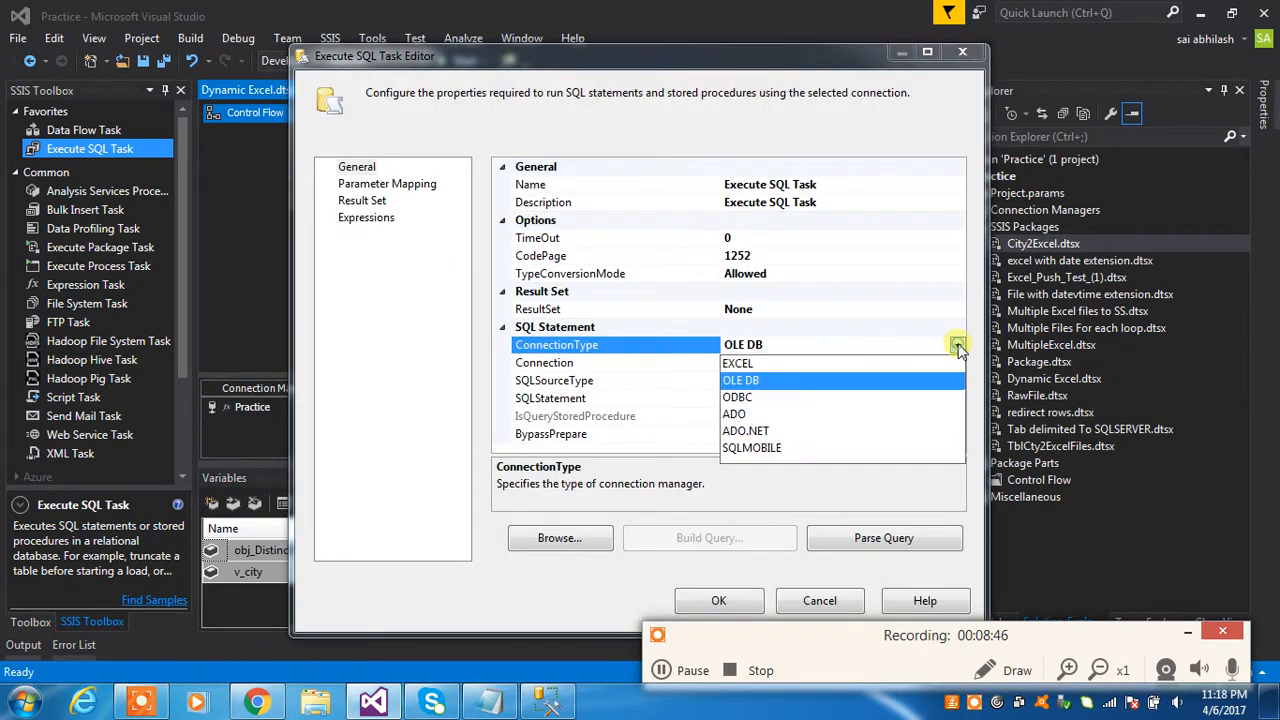
pyautogui.click(823, 363)
# Set the Execute SQL Task's ConnectionType to EXCEL and start creating a new Excel connection for it
pyautogui.click(783, 360)
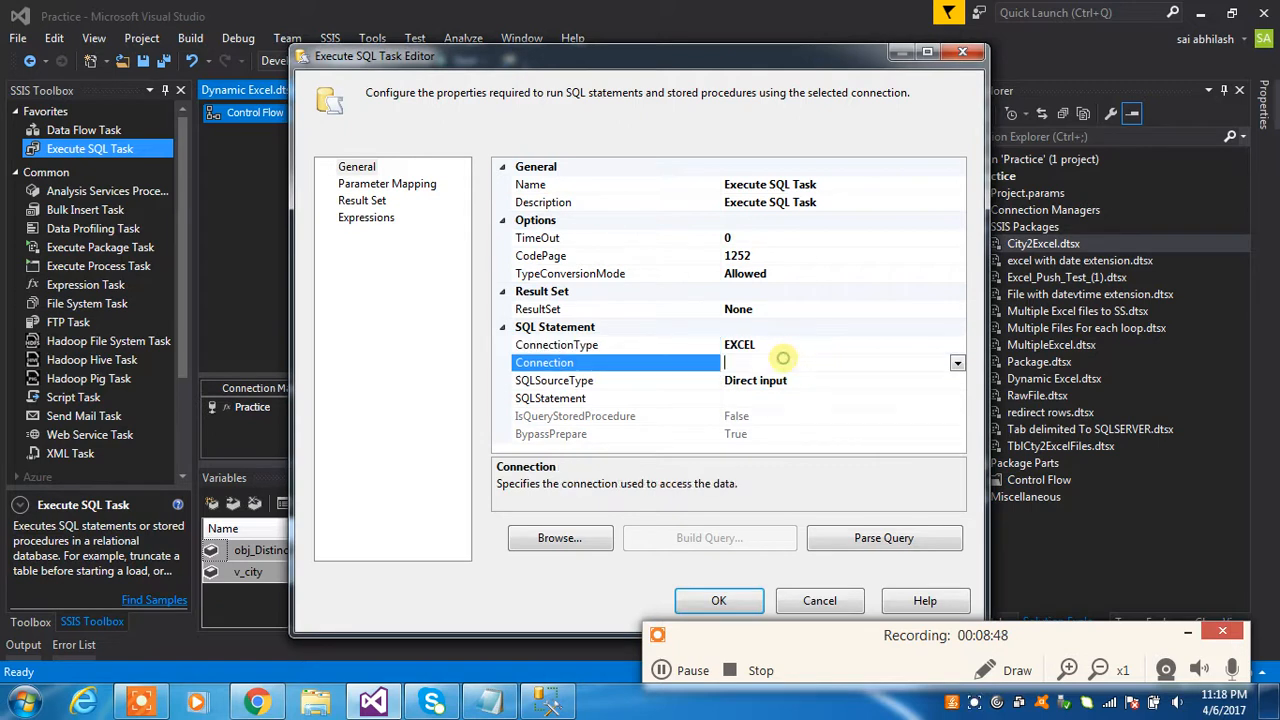
pyautogui.click(957, 363)
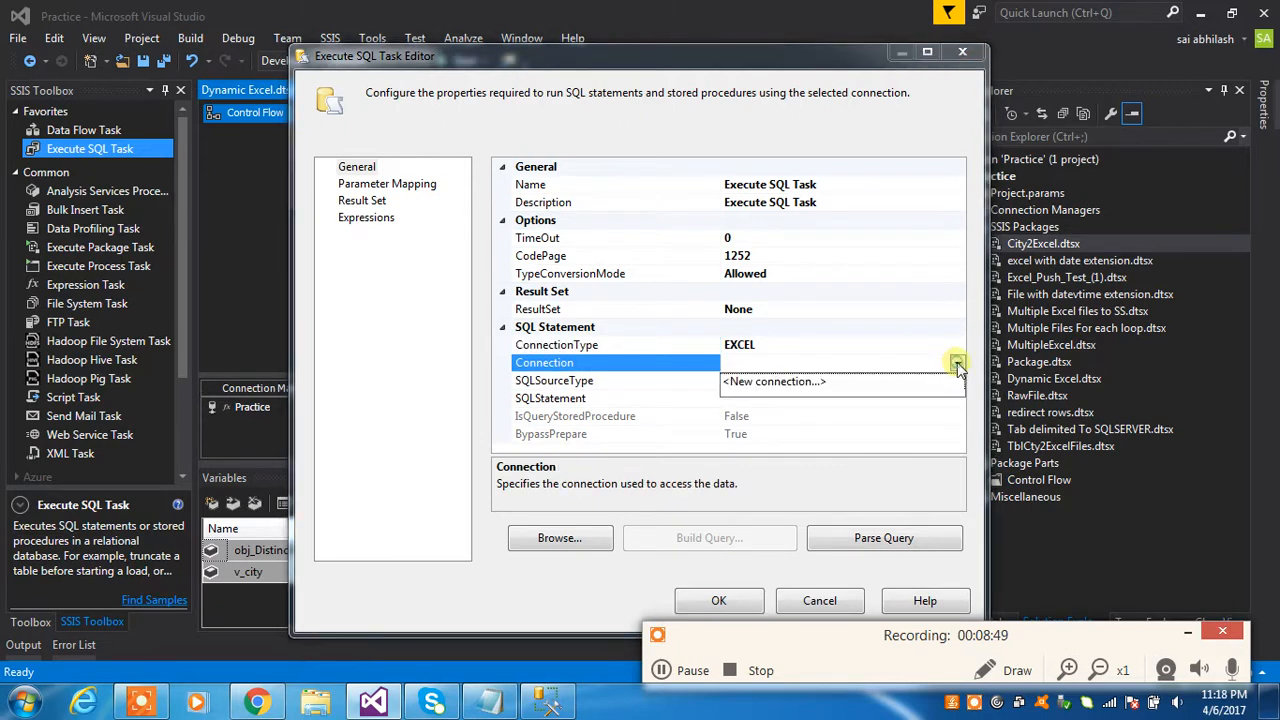
pyautogui.click(812, 382)
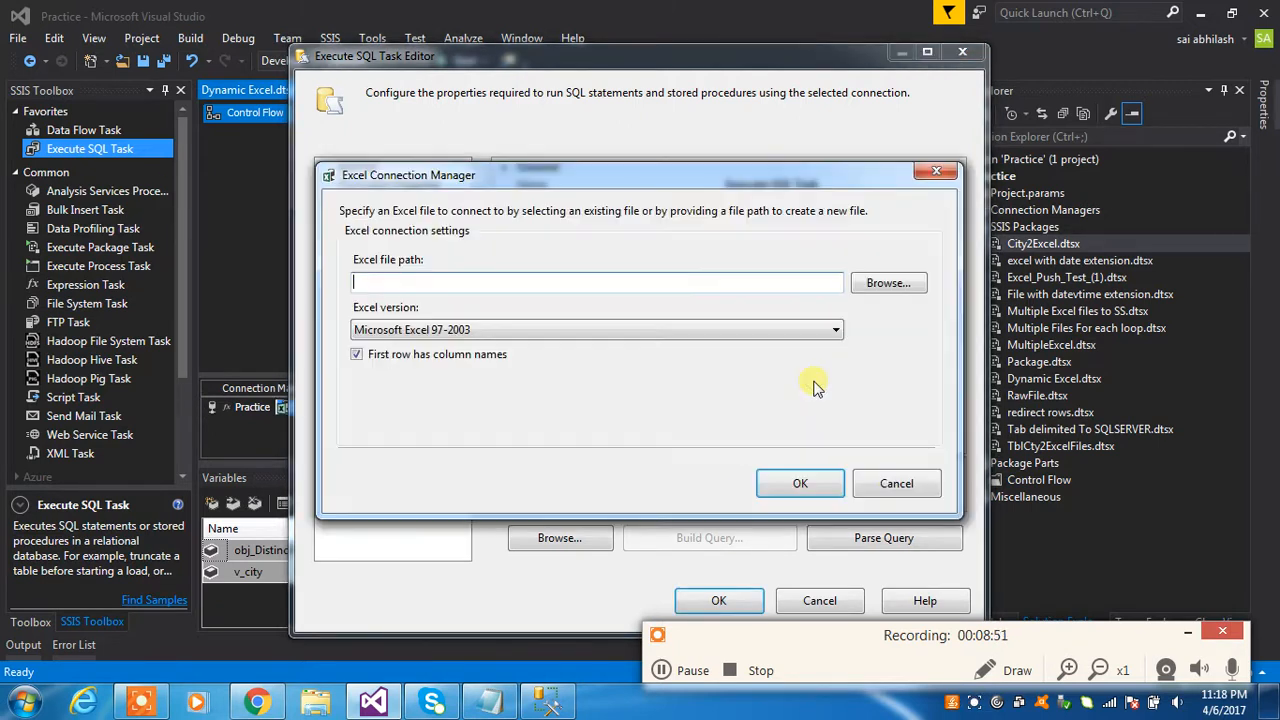
# Point the new Excel connection to Reference file.xls in SSIS\Practice\Practice, keeping the Microsoft Excel 97-2003 version, and create it
pyautogui.click(884, 287)
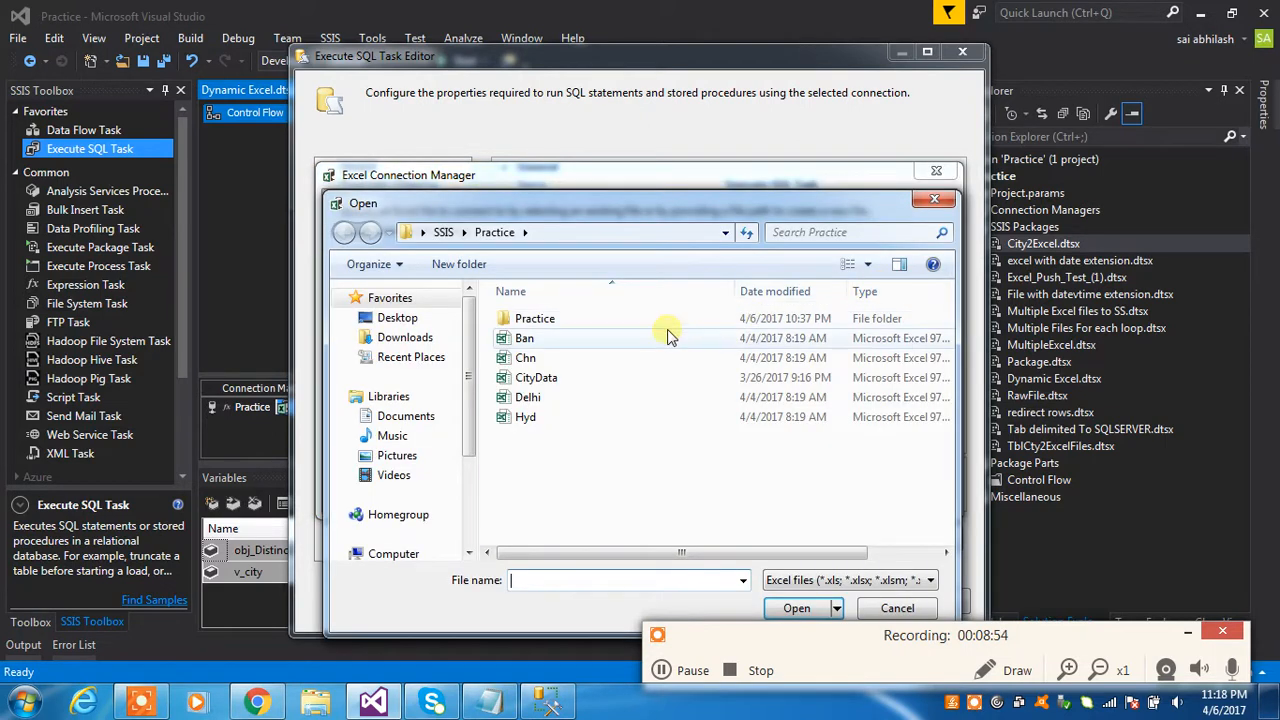
pyautogui.doubleClick(590, 320)
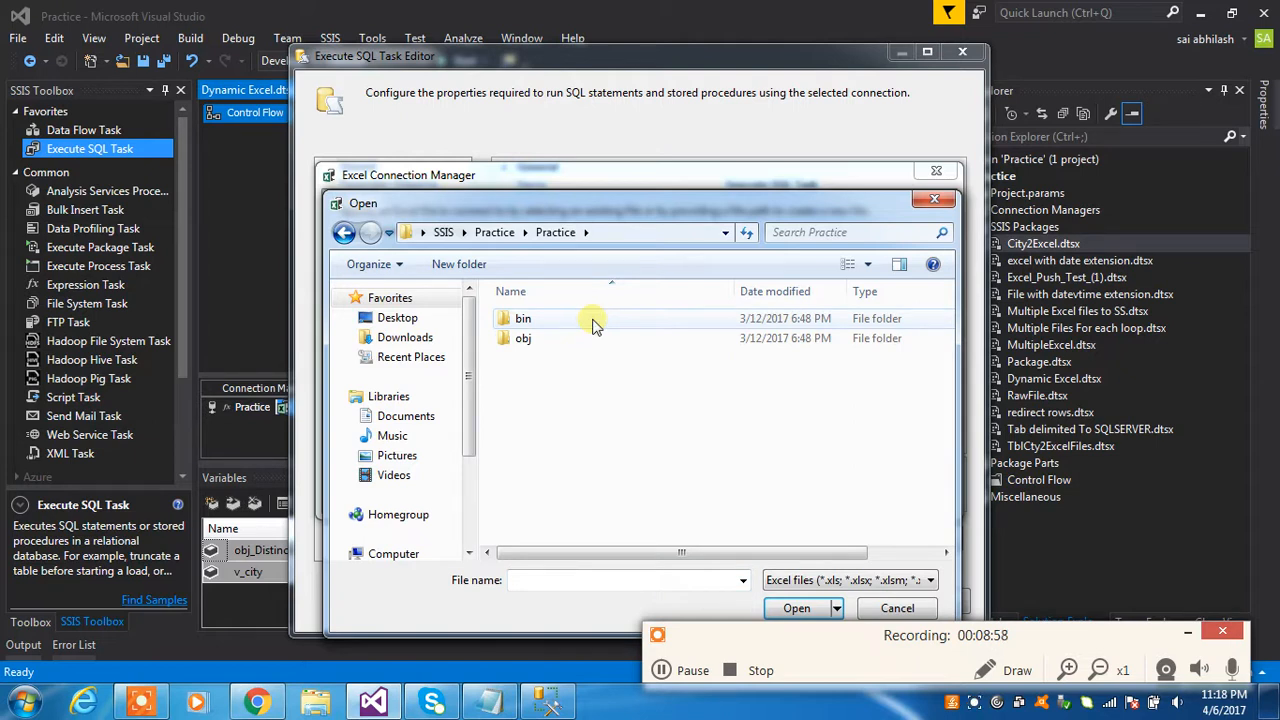
pyautogui.click(580, 581)
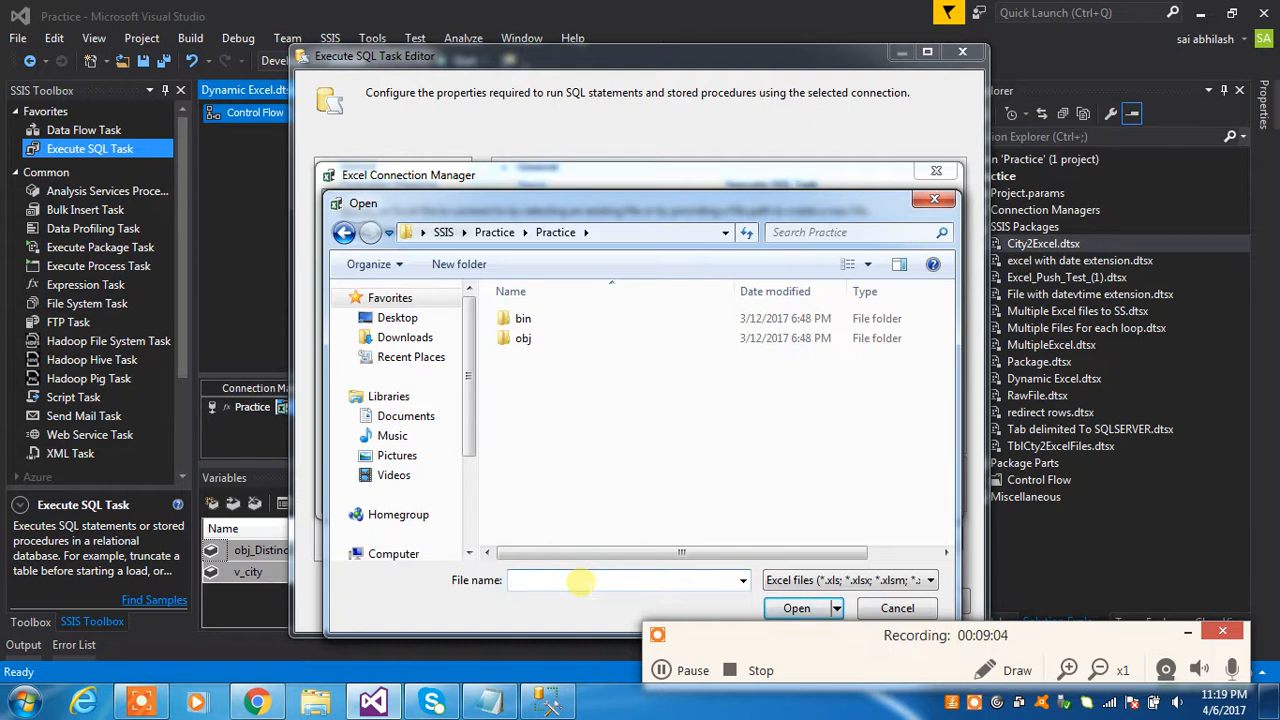
pyautogui.write('Reference file')
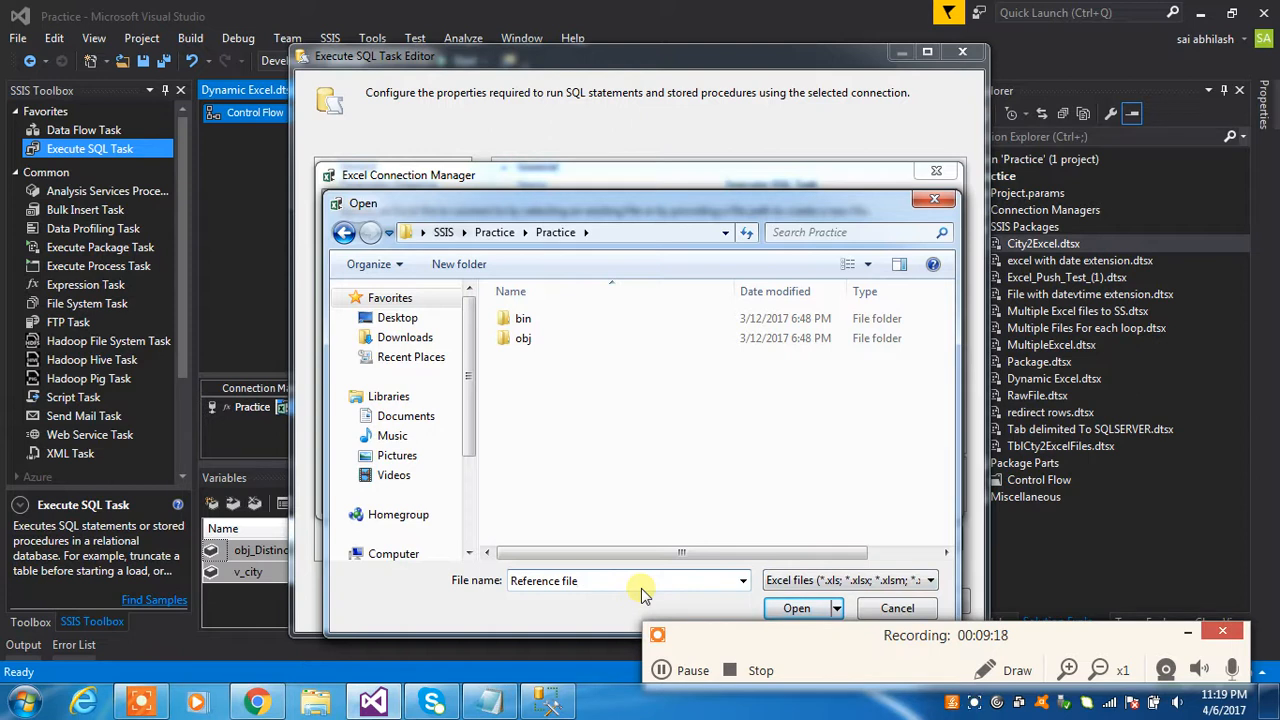
pyautogui.click(808, 612)
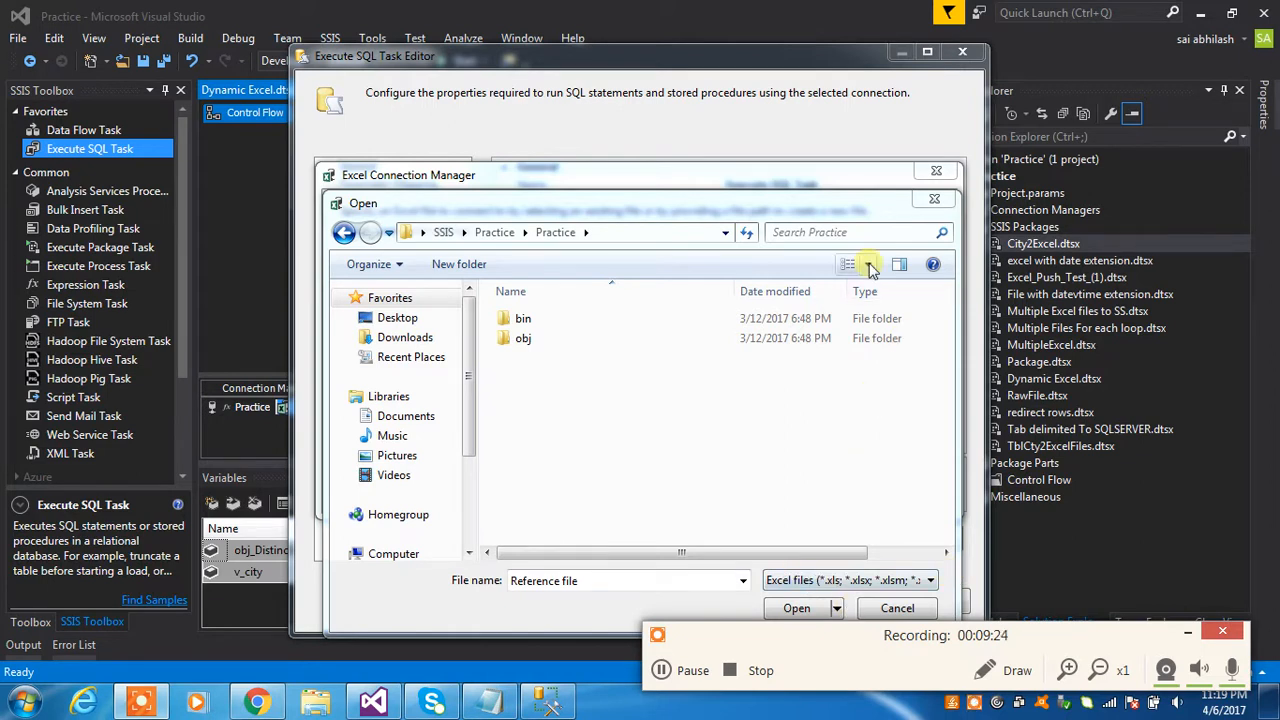
pyautogui.moveTo(733, 206); pyautogui.dragTo(680, 146)
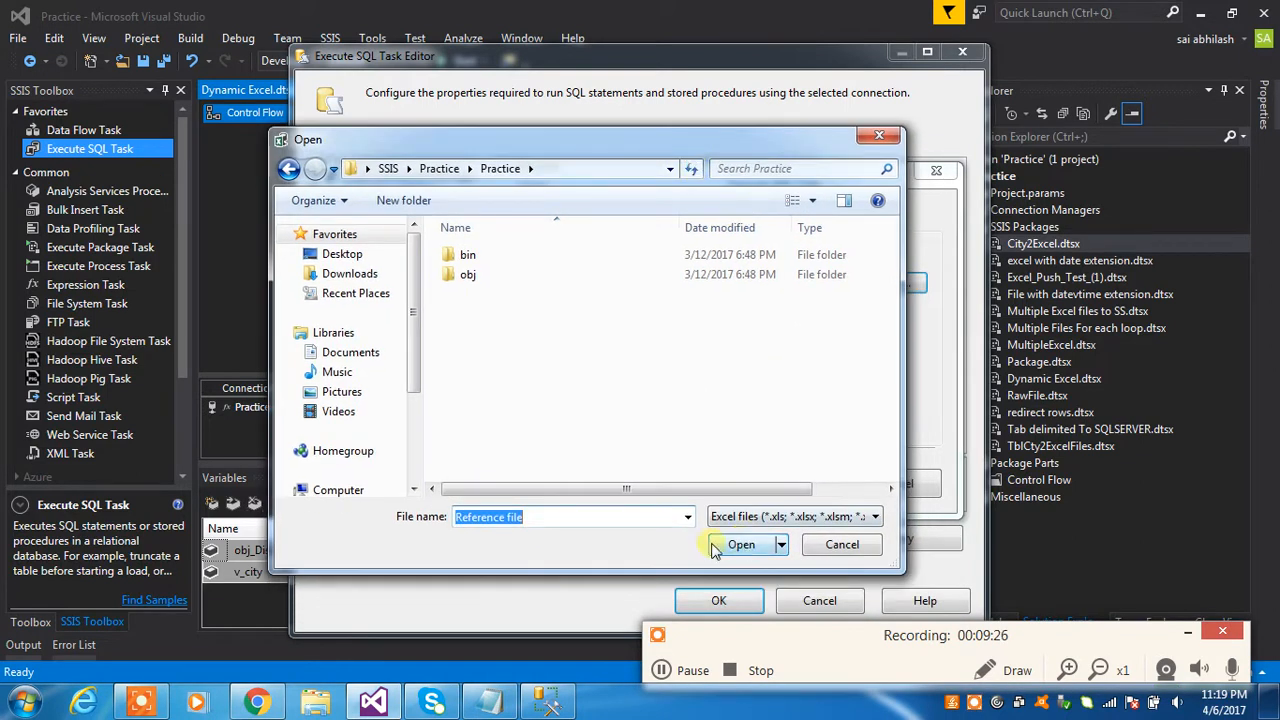
pyautogui.click(587, 517)
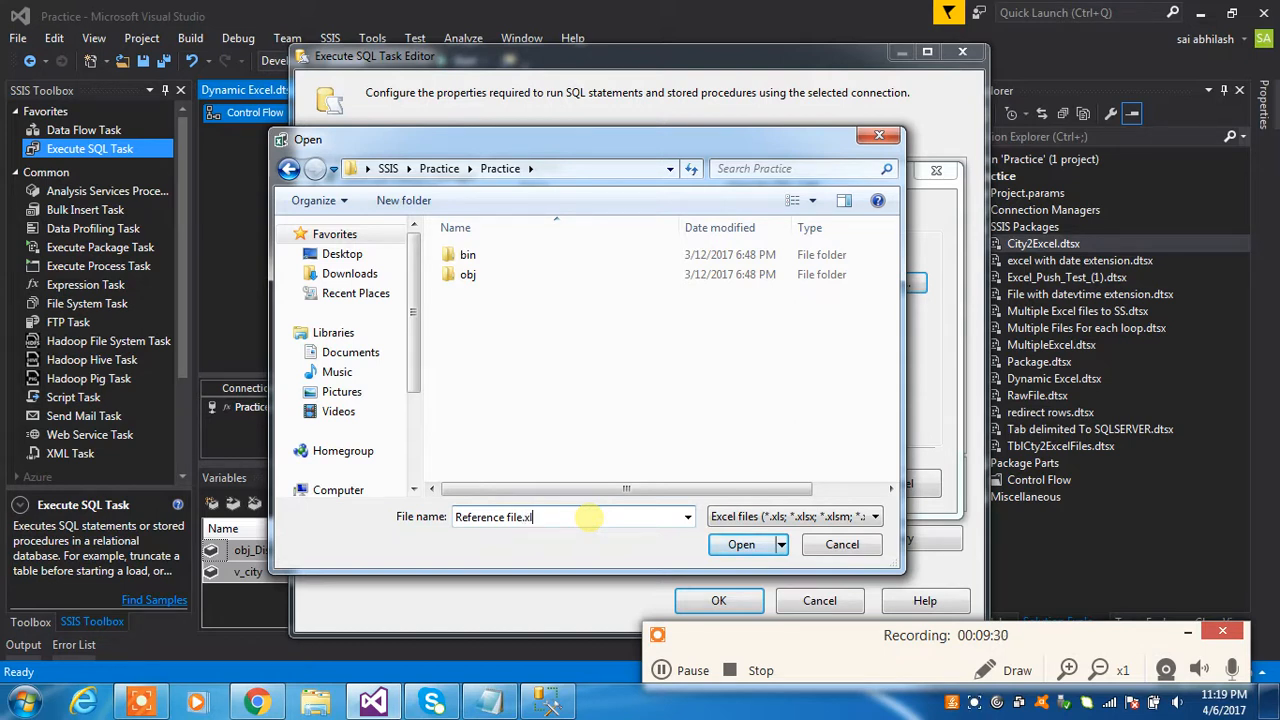
pyautogui.click(745, 548)
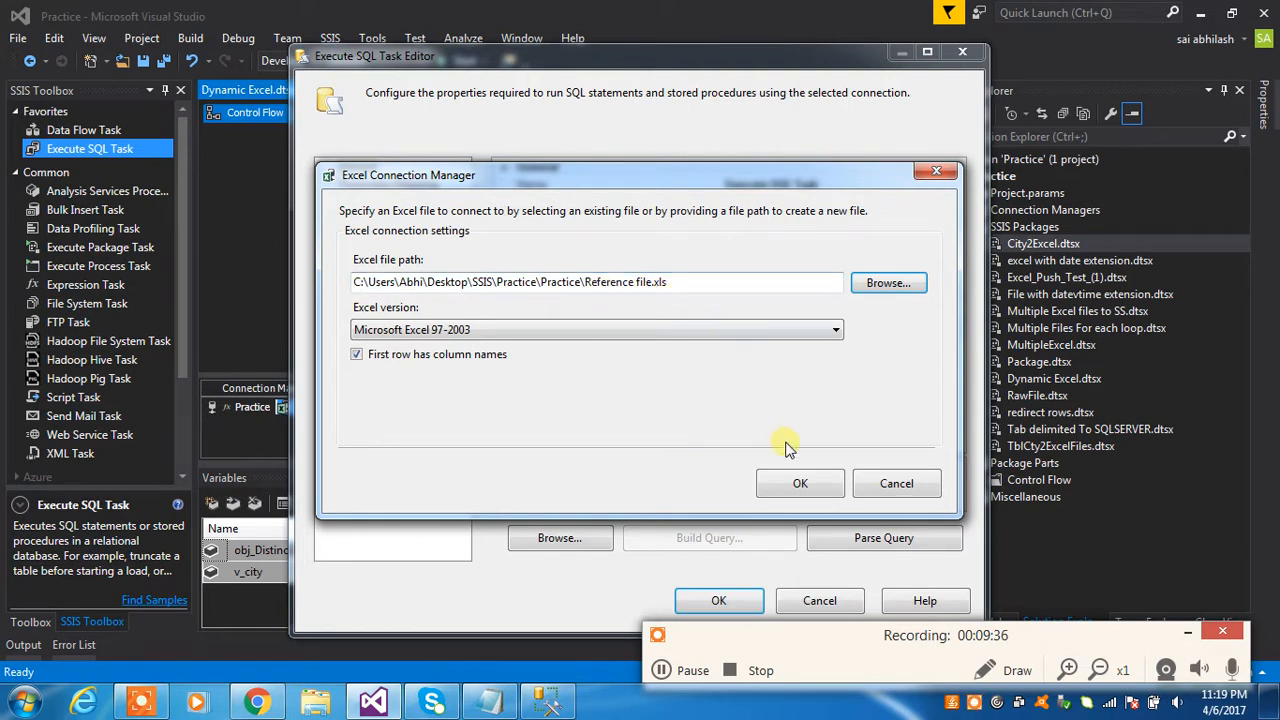
pyautogui.click(798, 482)
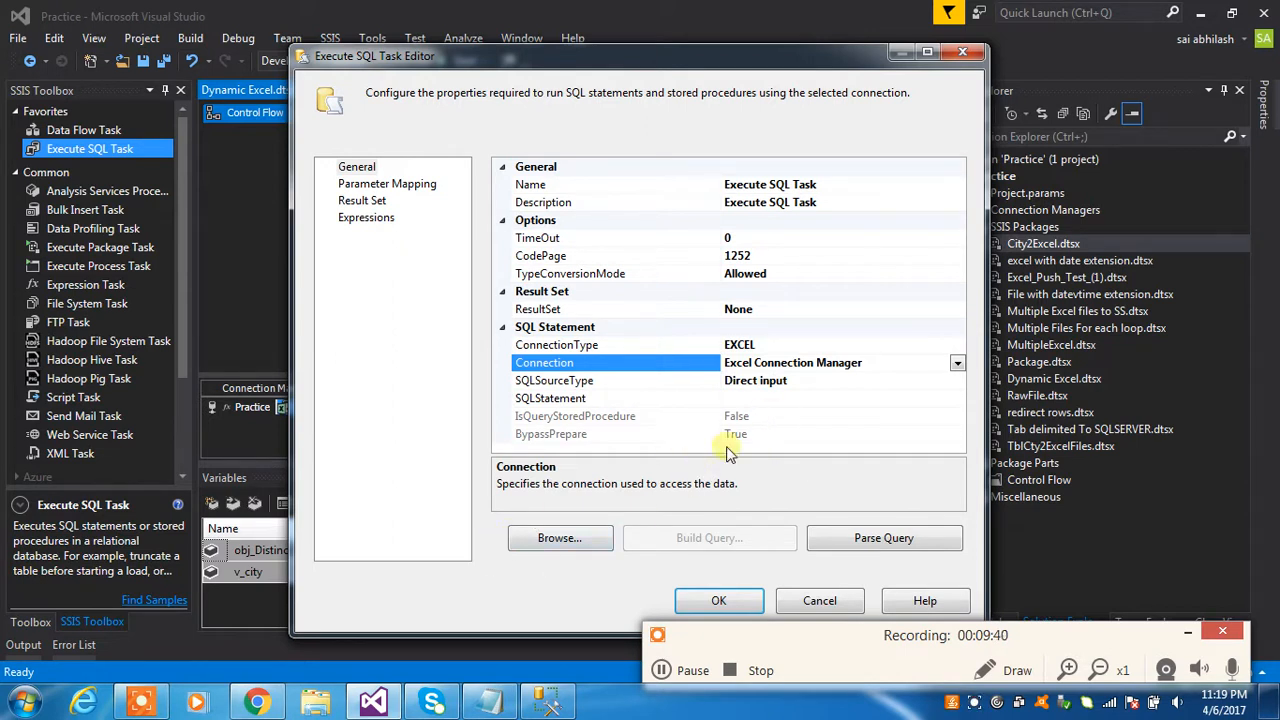
# Switch to Windows Explorer and look for the Reference file workbook in the SSIS\Practice\Practice folder and its parent folder
pyautogui.click(1270, 705)
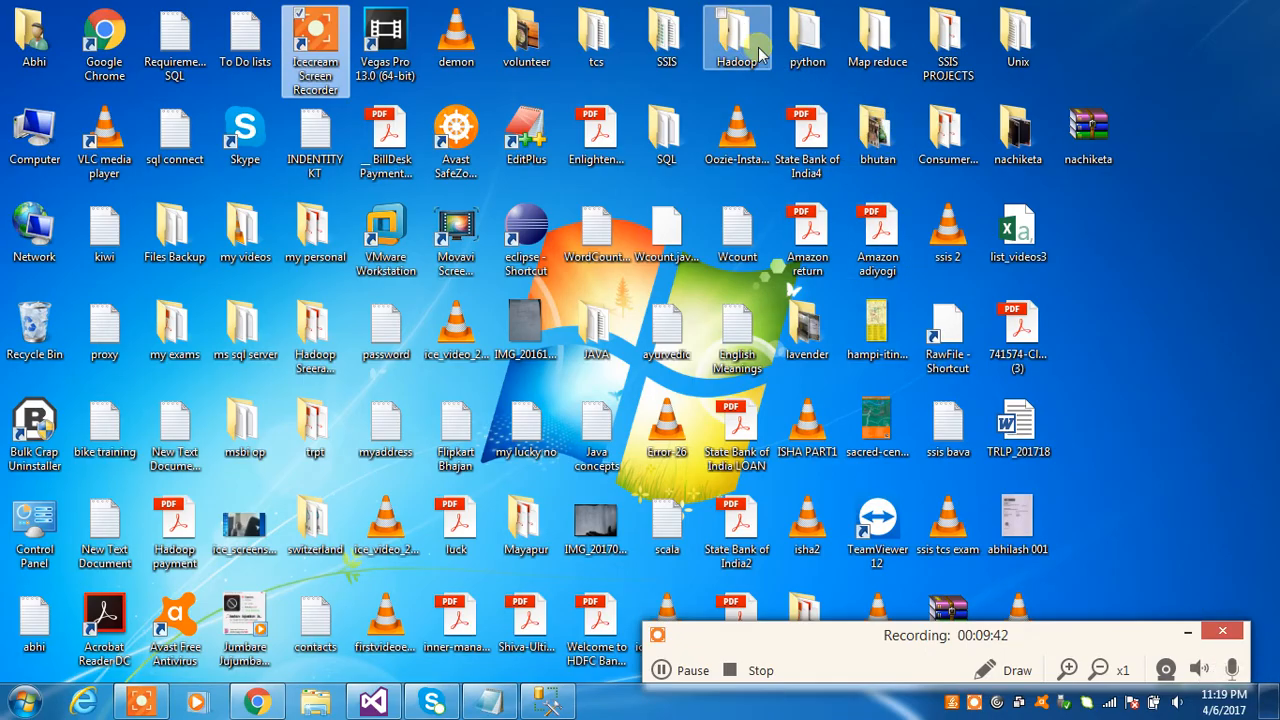
pyautogui.doubleClick(663, 42)
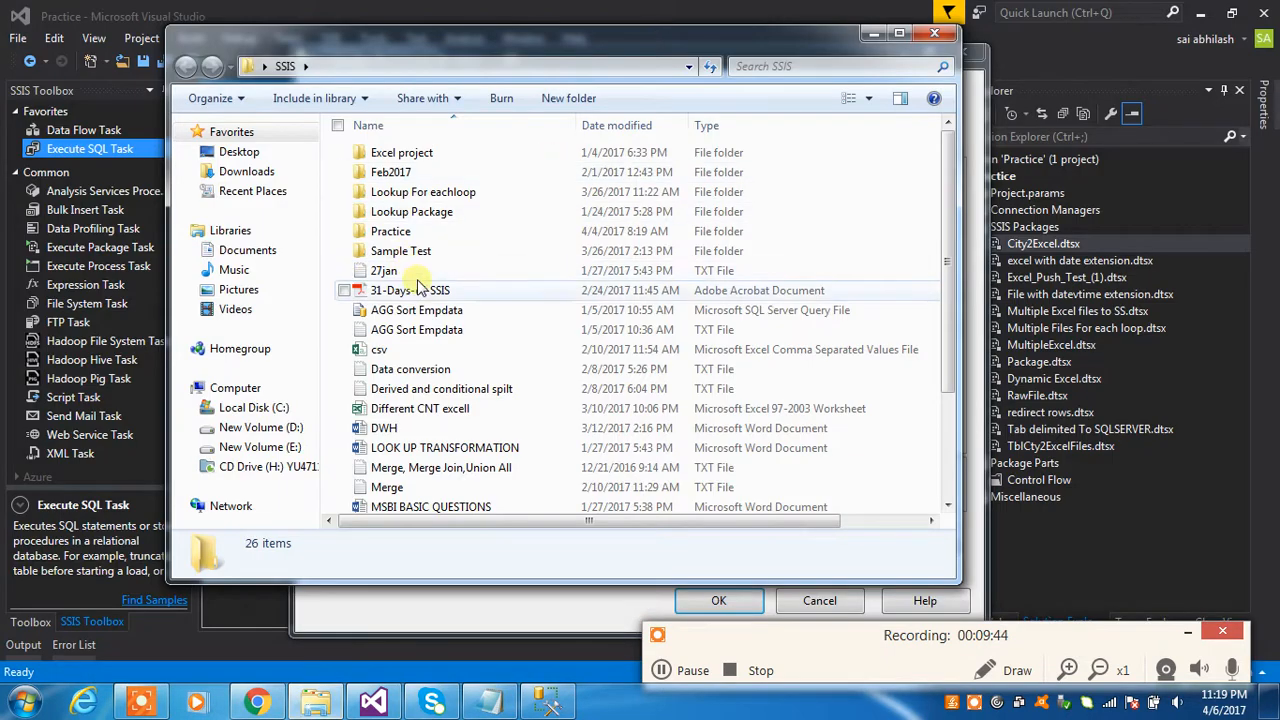
pyautogui.click(432, 331)
pyautogui.doubleClick(400, 231)
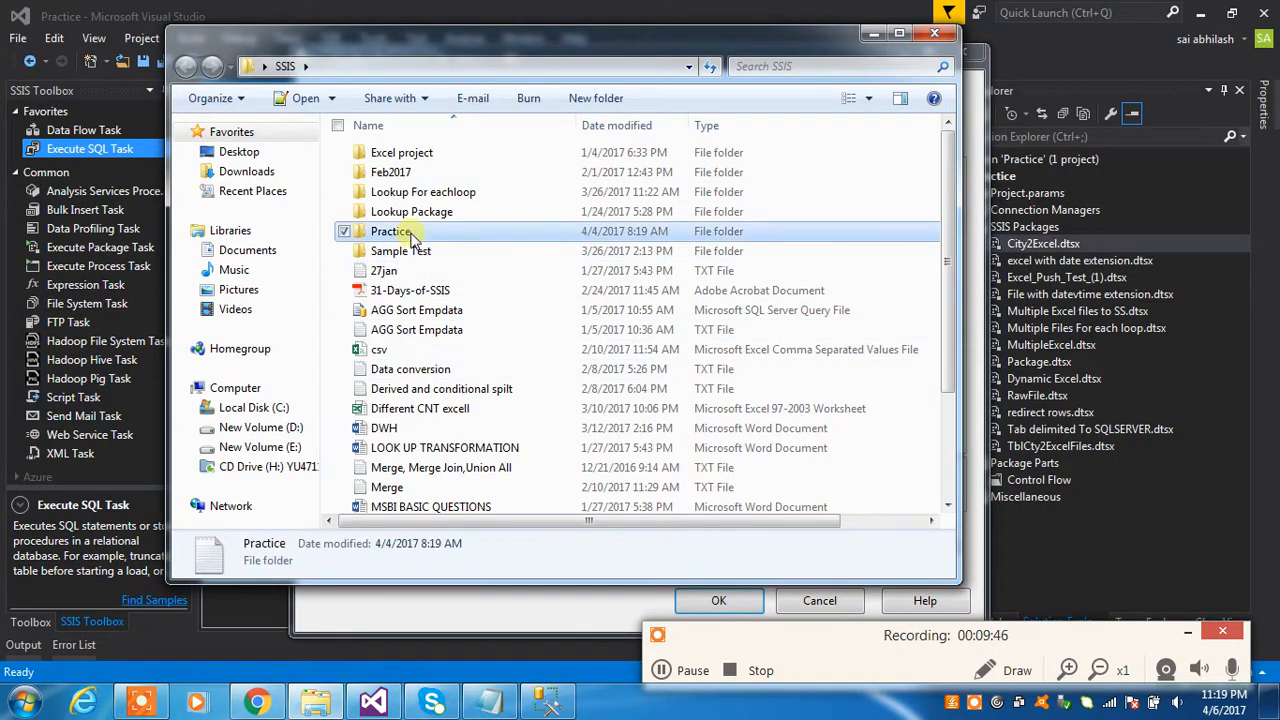
pyautogui.doubleClick(423, 157)
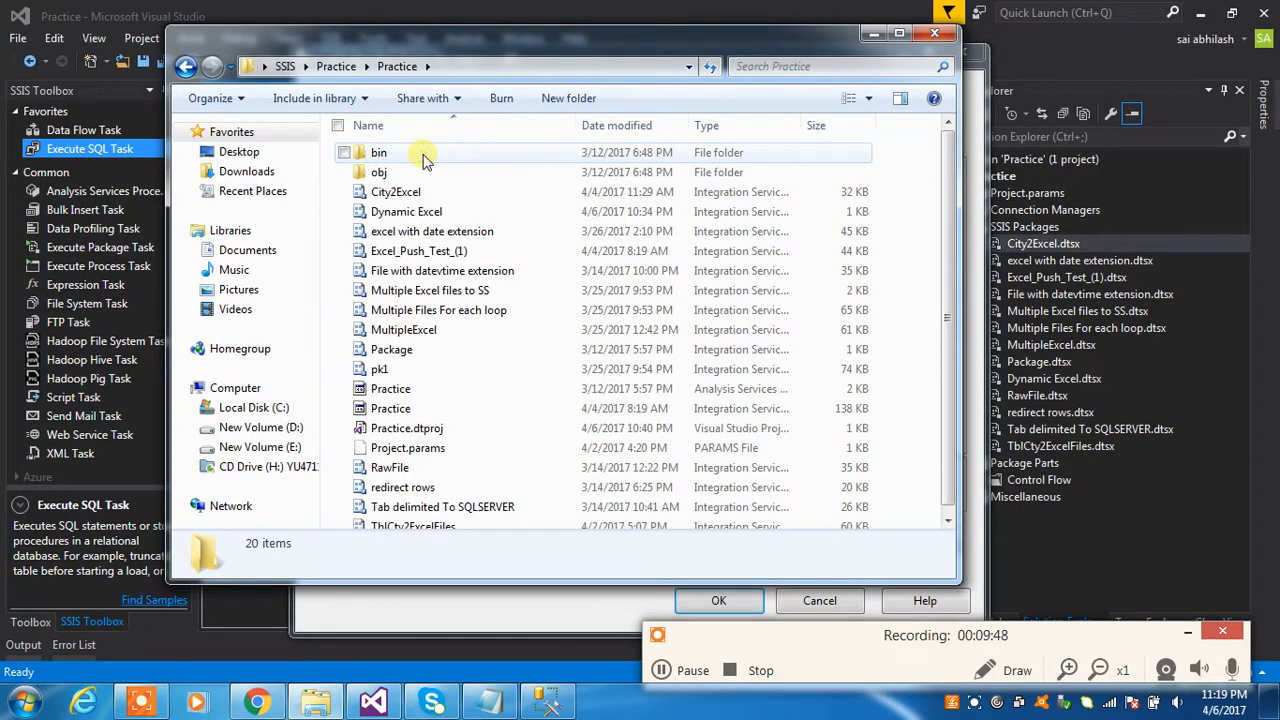
pyautogui.scroll(-1, 510, 425)
pyautogui.scroll(1, 510, 425)
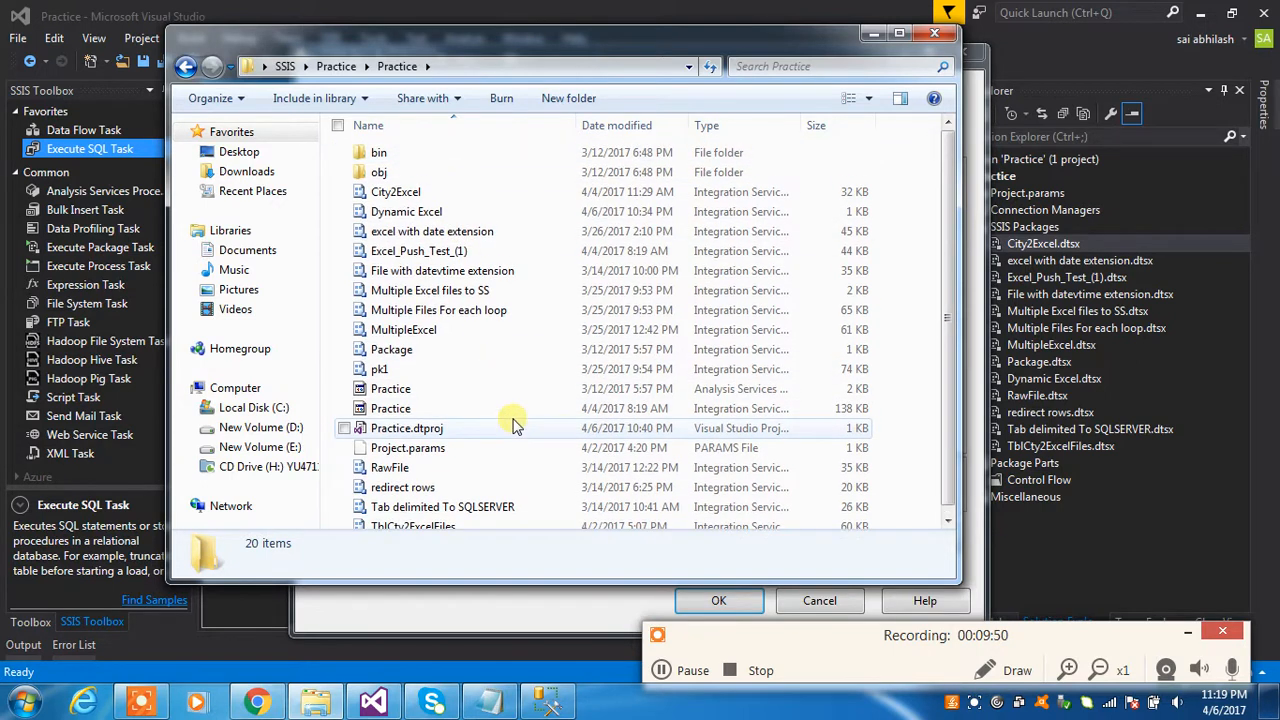
pyautogui.scroll(-1, 513, 425)
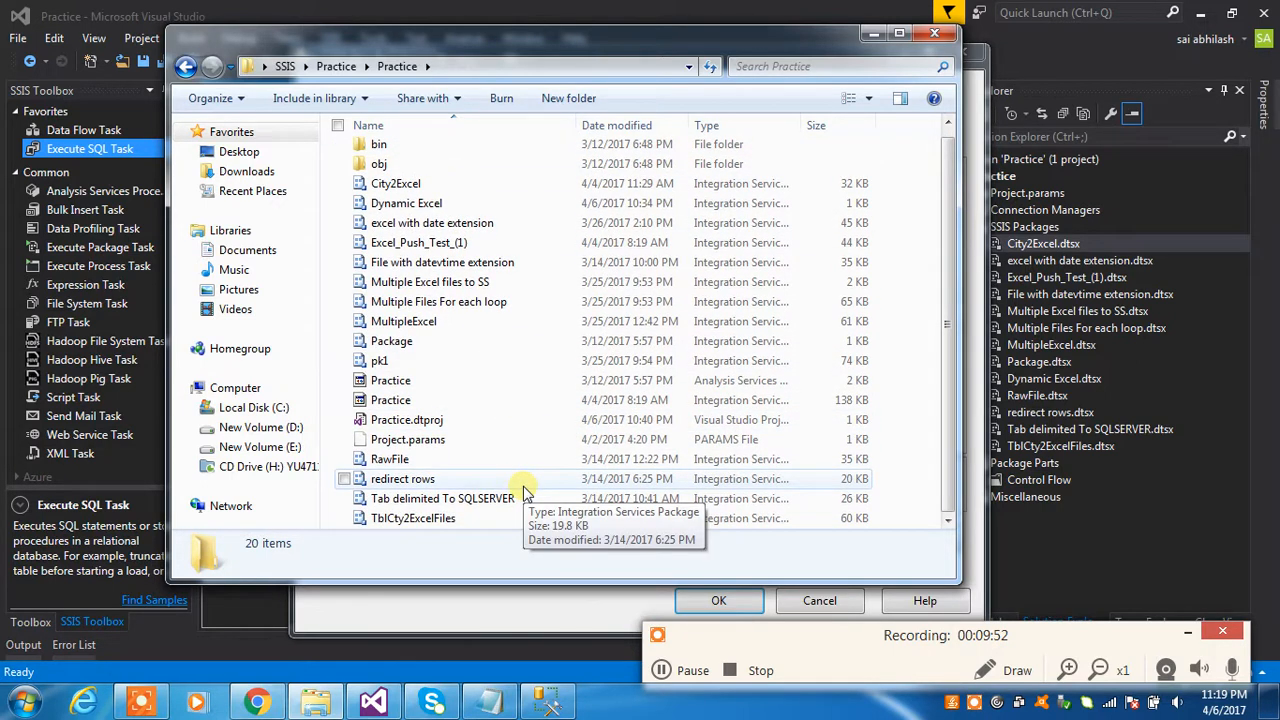
pyautogui.scroll(1, 522, 492)
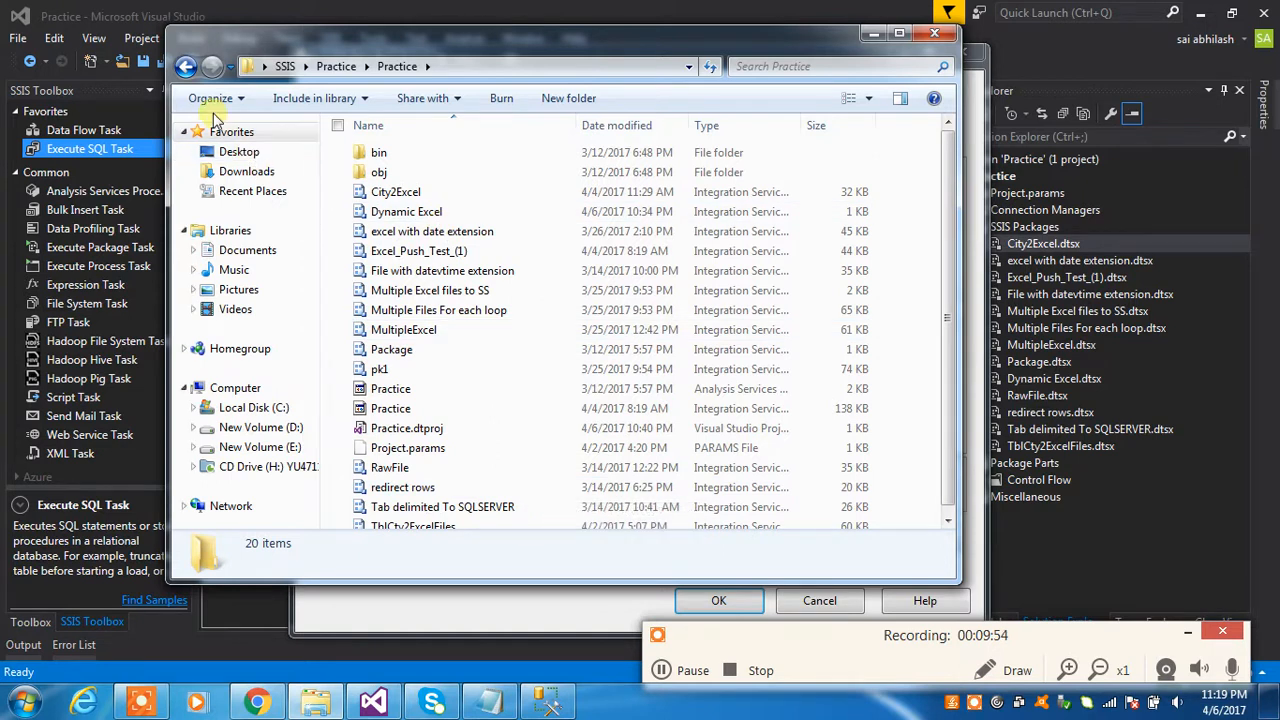
pyautogui.click(184, 67)
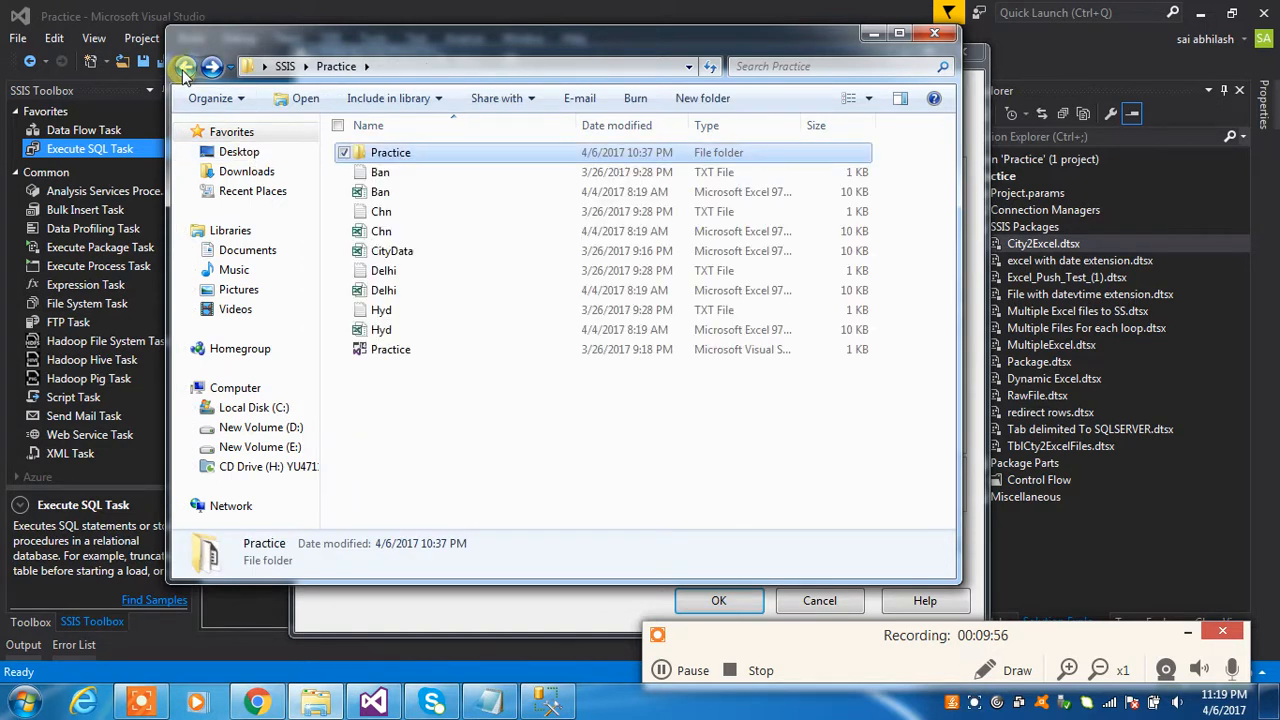
pyautogui.click(872, 36)
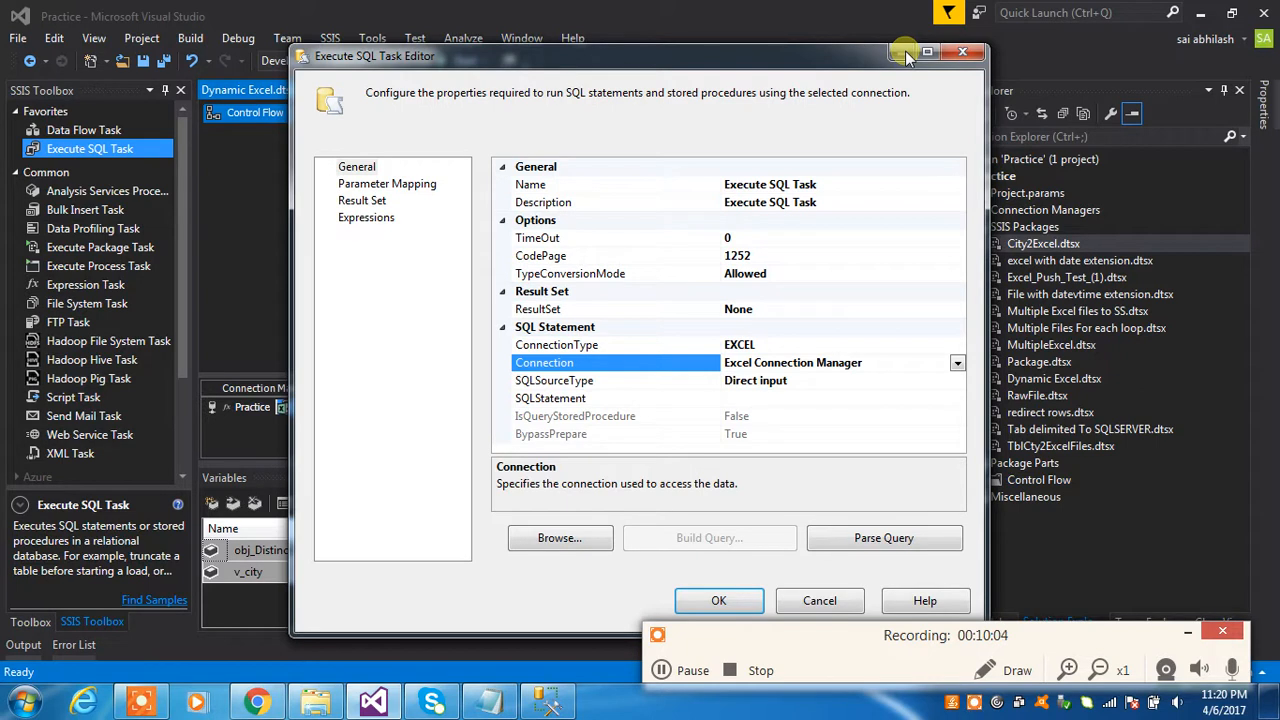
# Discard the open edits of the Execute SQL Task inside the loop and recheck its general settings
pyautogui.click(962, 52)
pyautogui.click(455, 280)
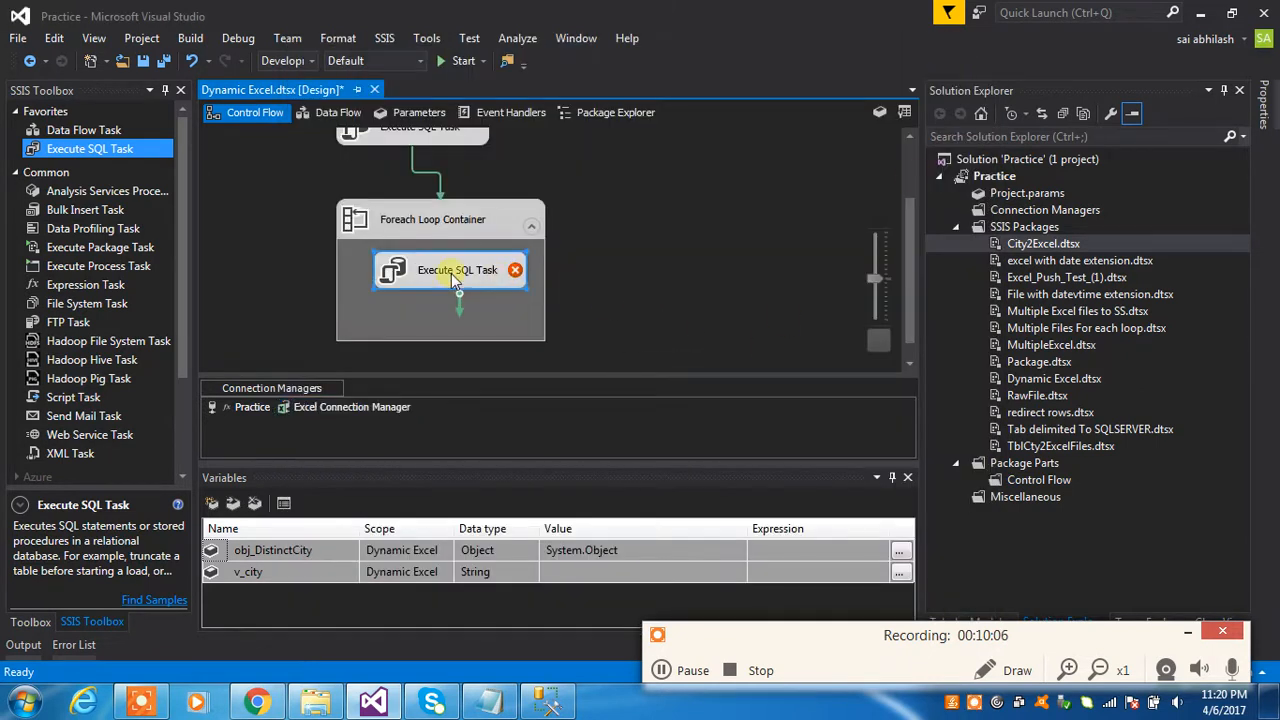
pyautogui.doubleClick(455, 280)
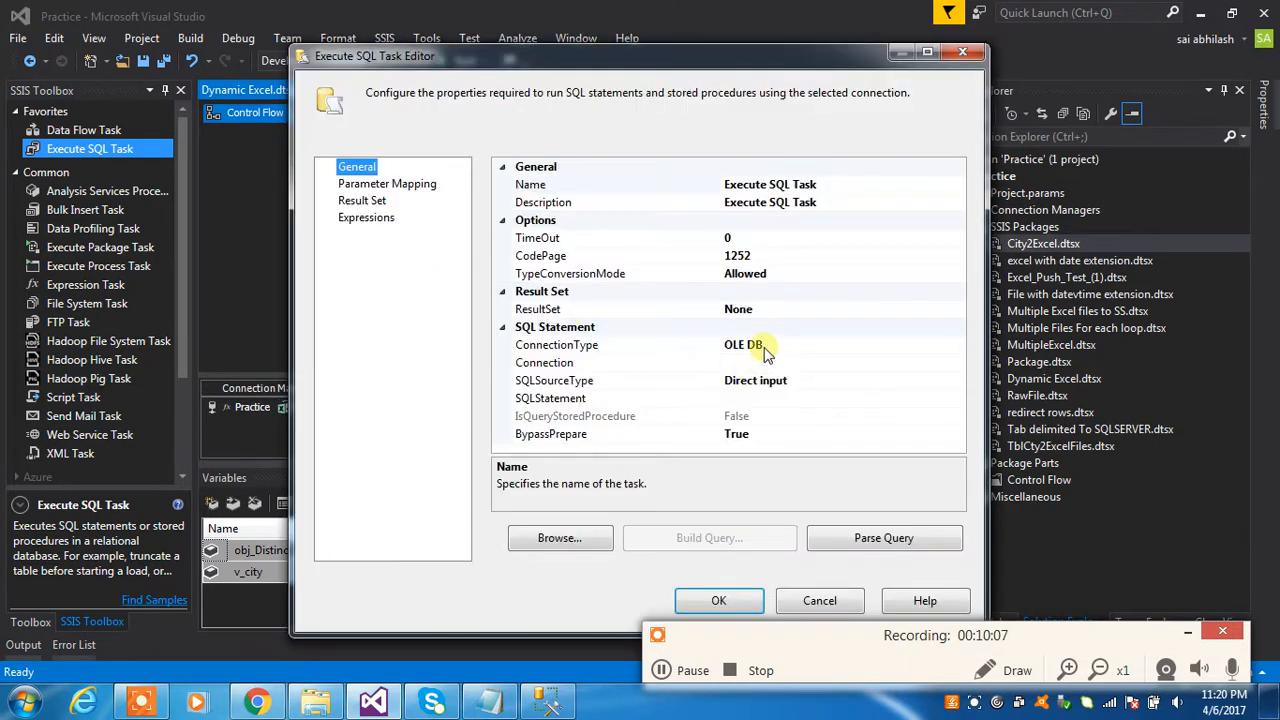
pyautogui.click(962, 52)
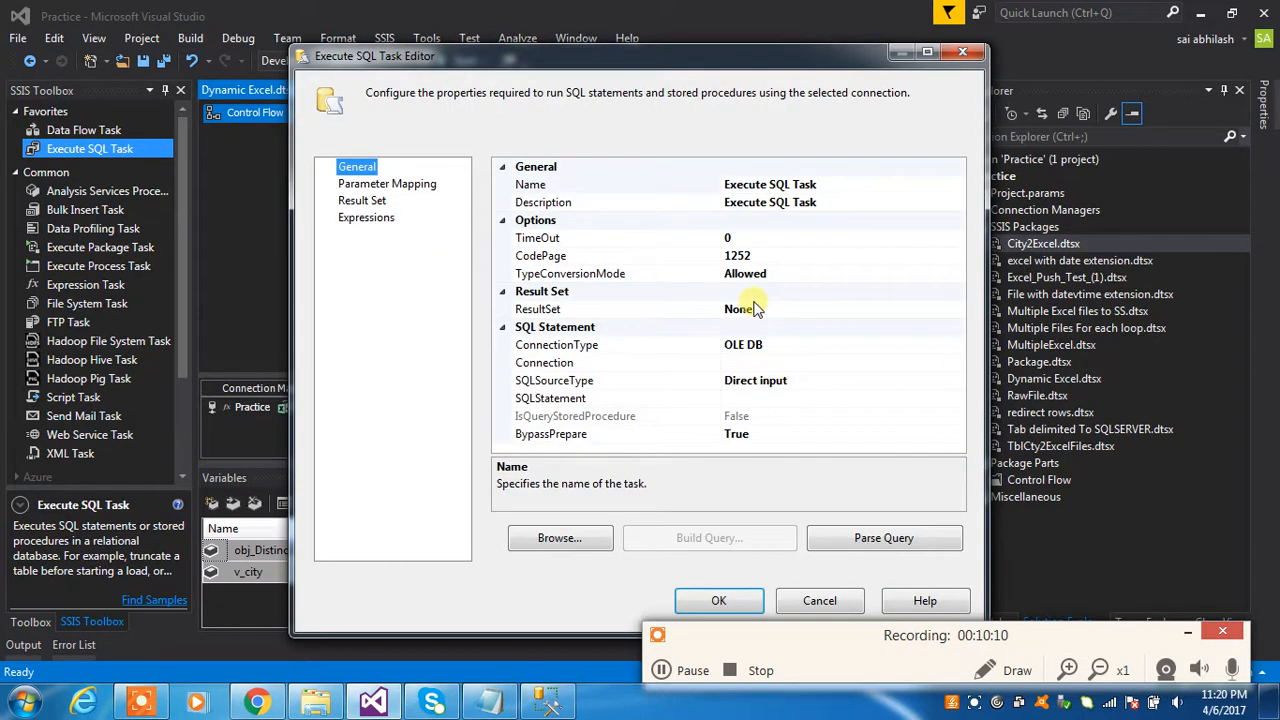
pyautogui.click(962, 52)
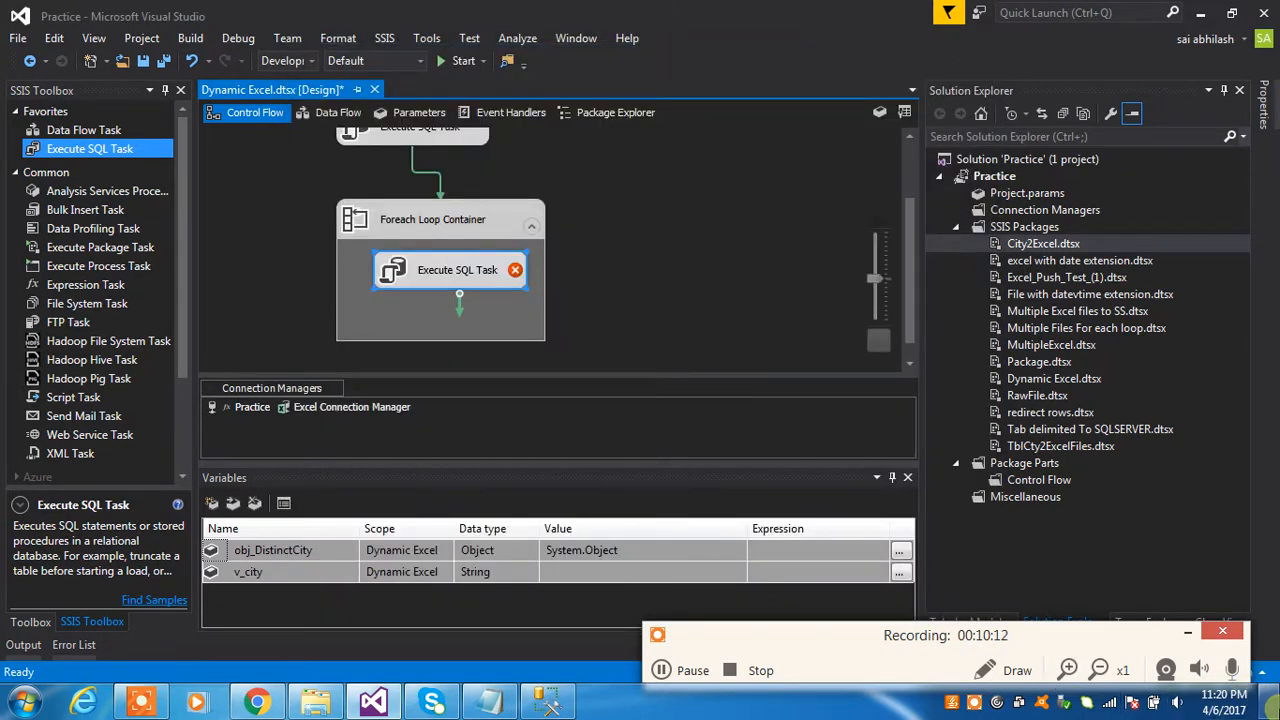
# Switch to Windows Explorer and delete the Excel workbooks Ban, Chn, Delhi and Hyd from the SSIS\Practice folder
pyautogui.click(1276, 706)
pyautogui.doubleClick(665, 42)
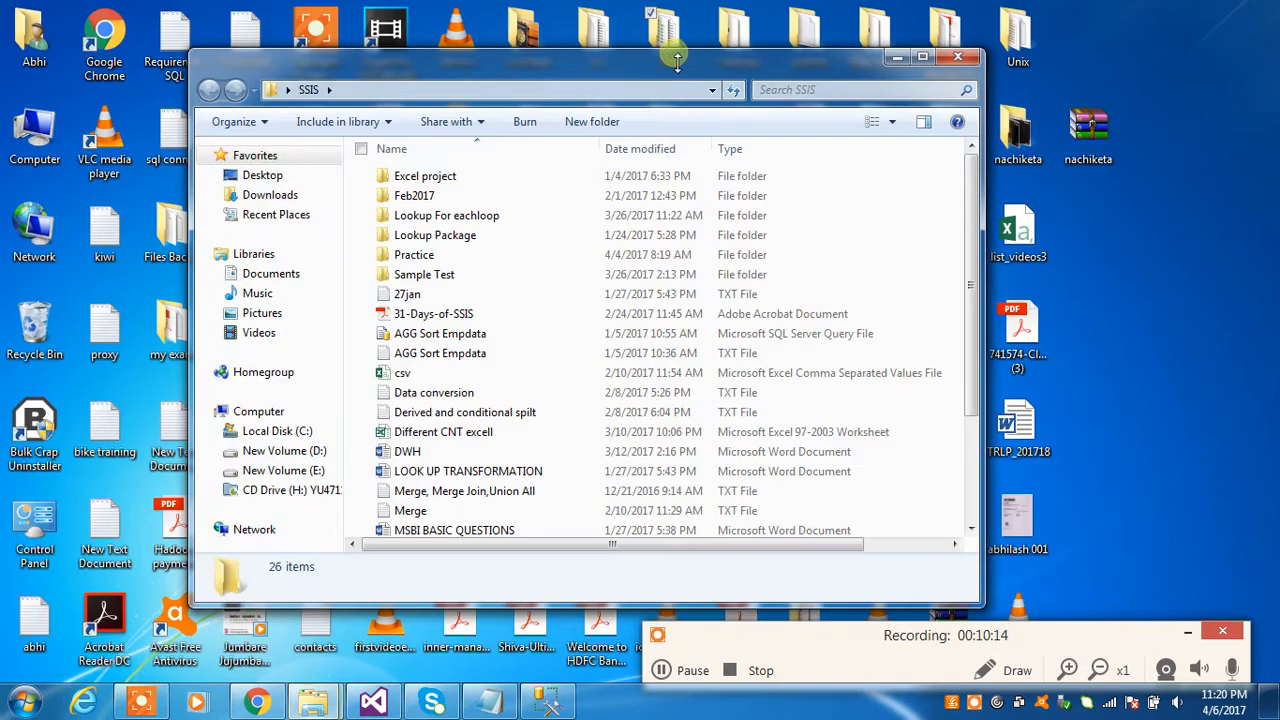
pyautogui.scroll(-3, 548, 440)
pyautogui.scroll(3, 551, 437)
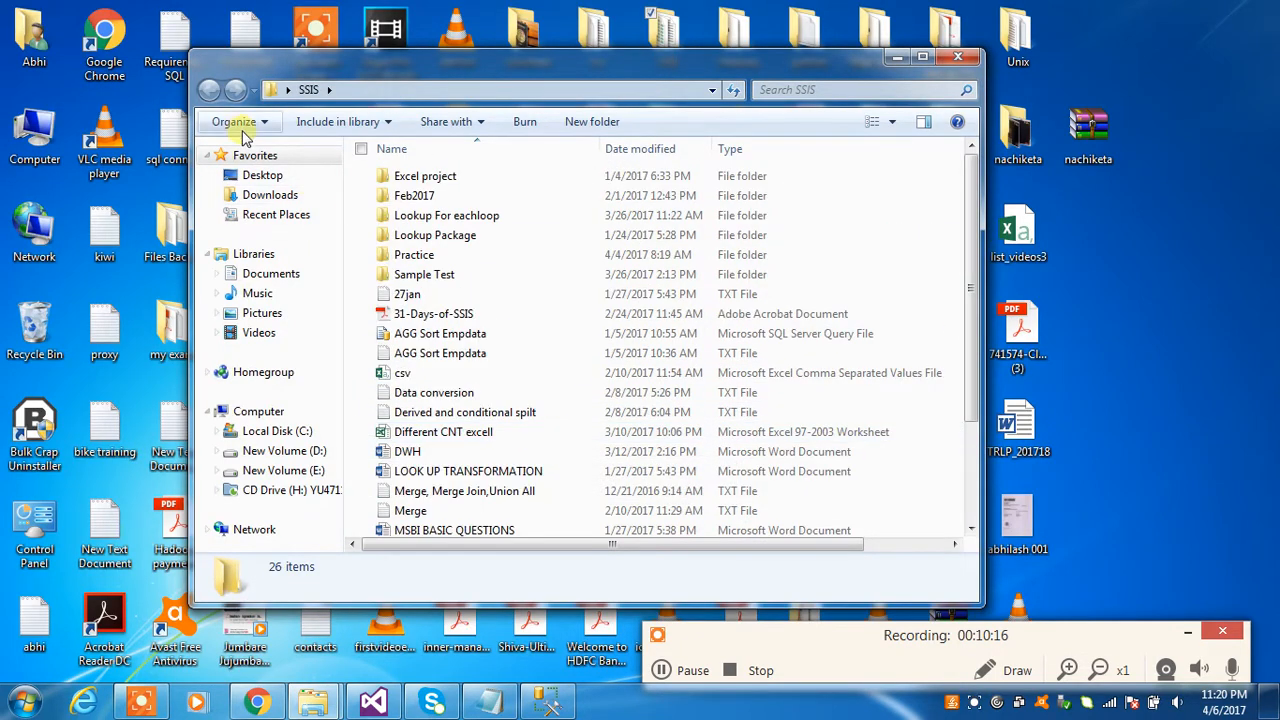
pyautogui.doubleClick(457, 254)
pyautogui.click(468, 216)
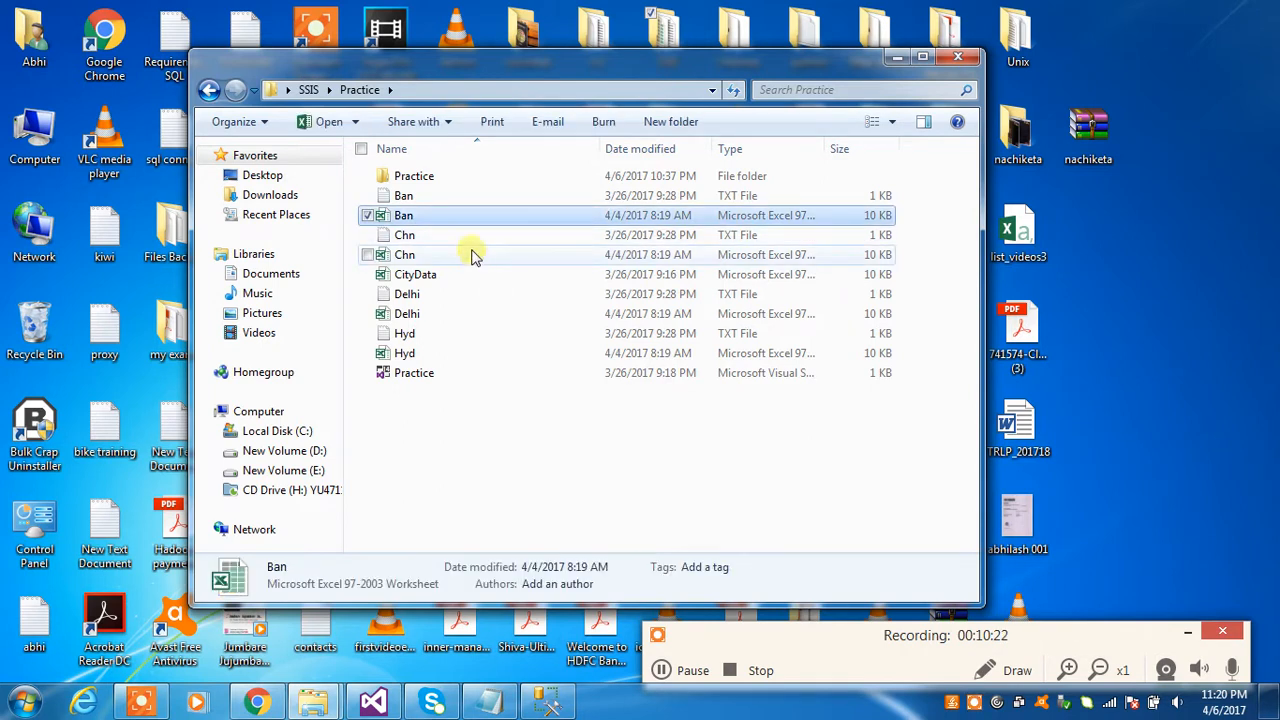
pyautogui.keyDown('ctrl'); pyautogui.click(468, 255); pyautogui.keyUp('ctrl')
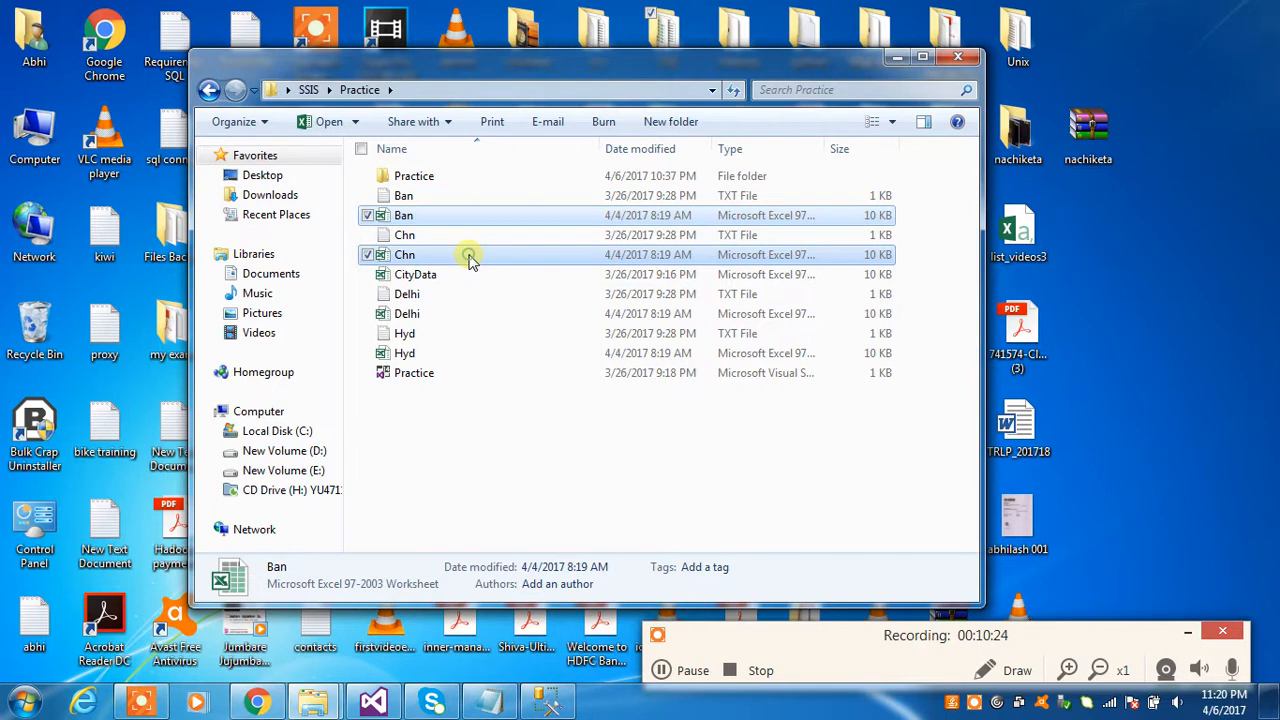
pyautogui.keyDown('ctrl'); pyautogui.click(463, 316); pyautogui.keyUp('ctrl')
pyautogui.keyDown('ctrl'); pyautogui.click(455, 352); pyautogui.keyUp('ctrl')
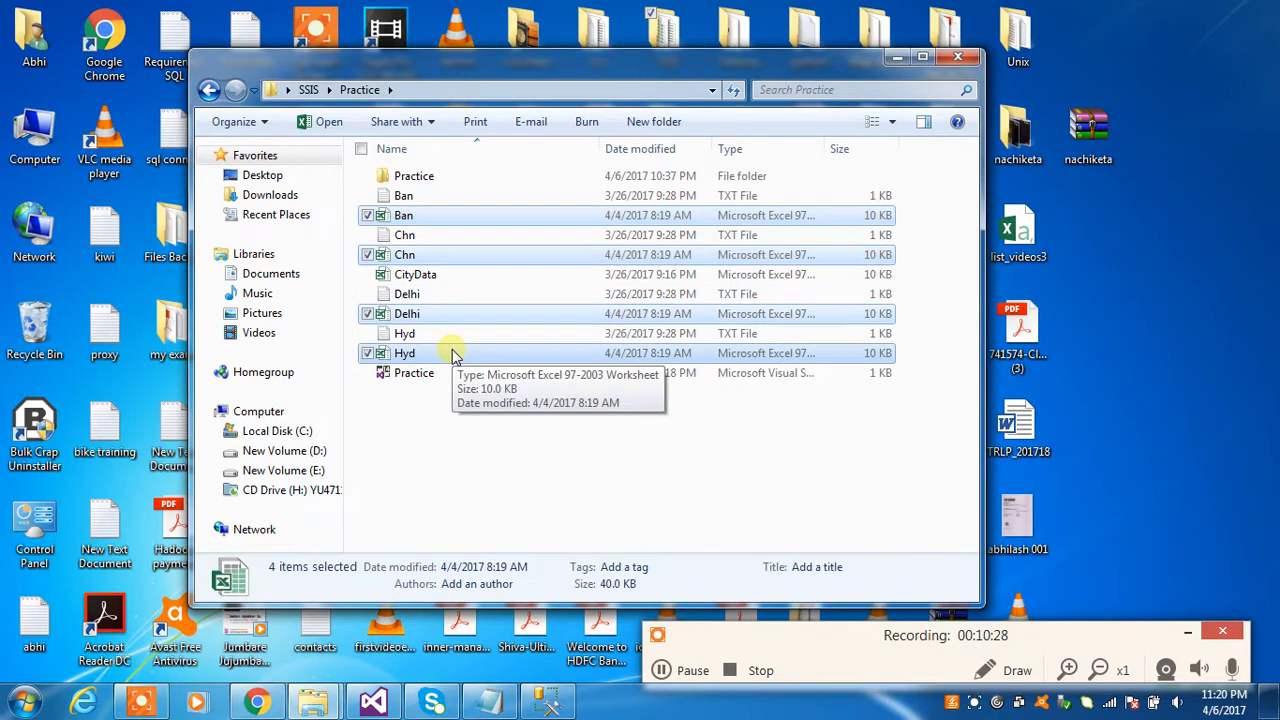
pyautogui.press('Delete')
pyautogui.press('Return')
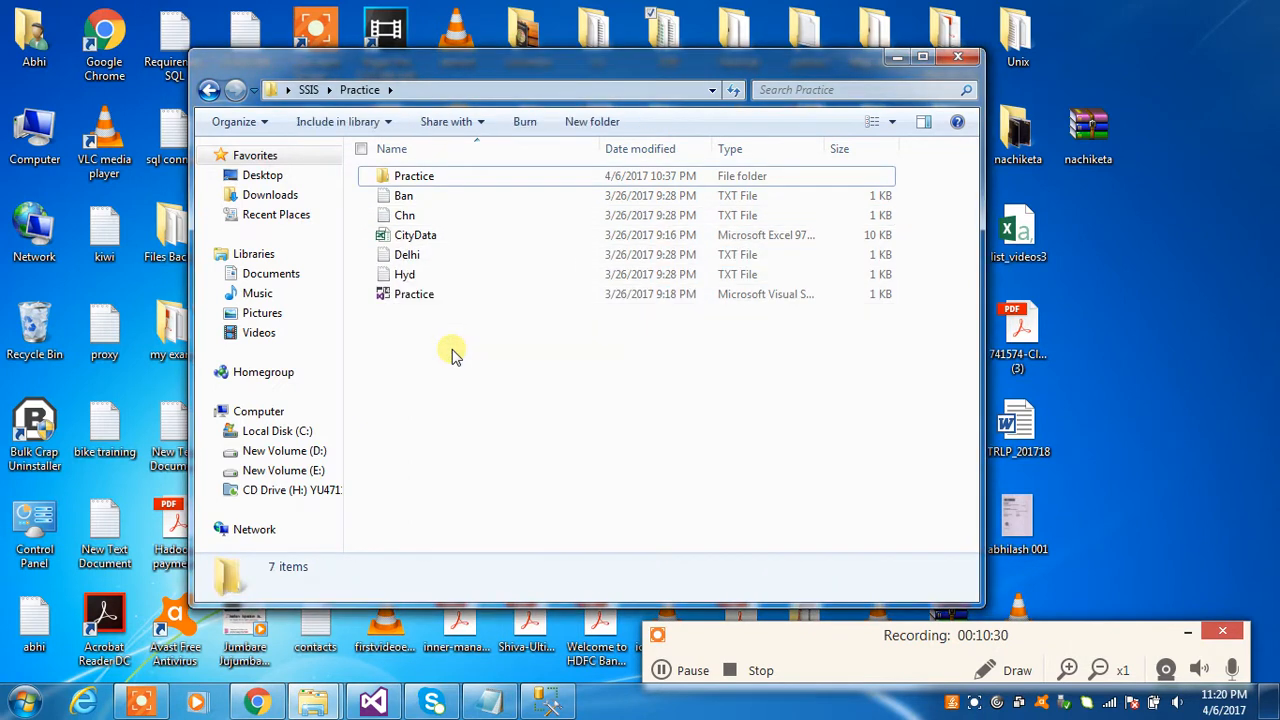
# Rename the CityData Excel workbook in the SSIS\Practice folder as reference sheet
pyautogui.click(478, 242)
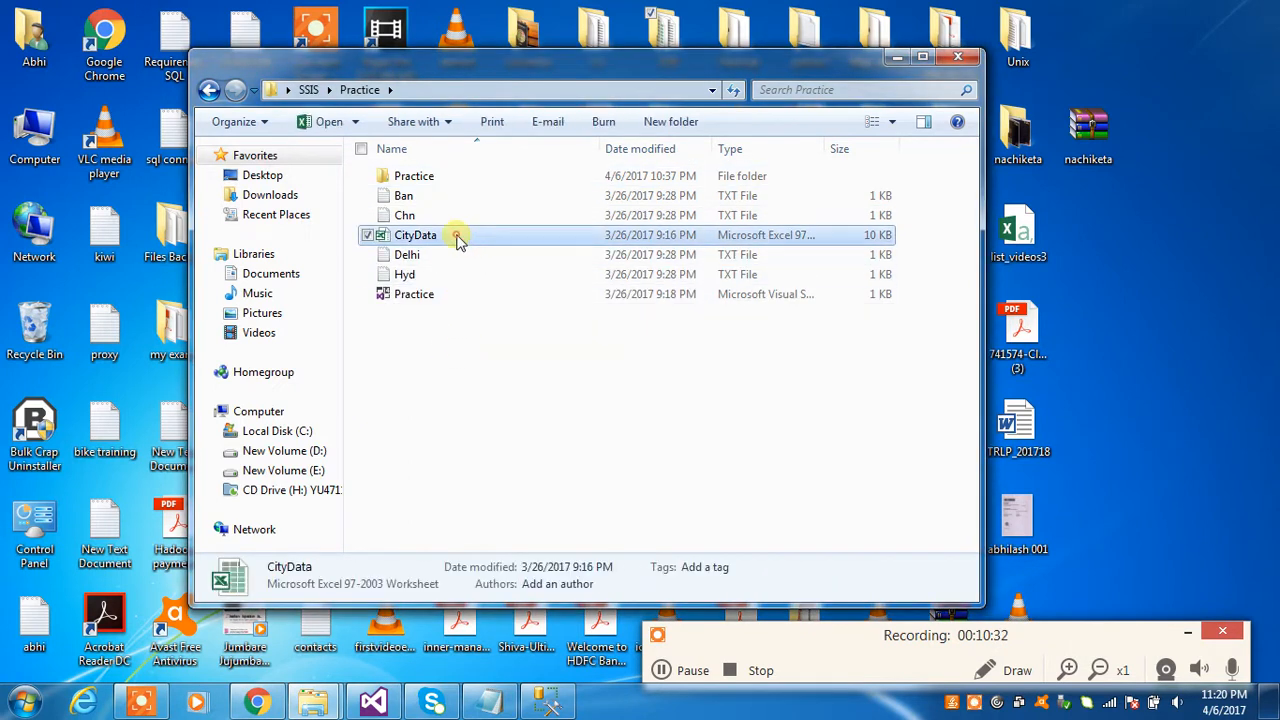
pyautogui.rightClick(456, 240)
pyautogui.click(325, 609)
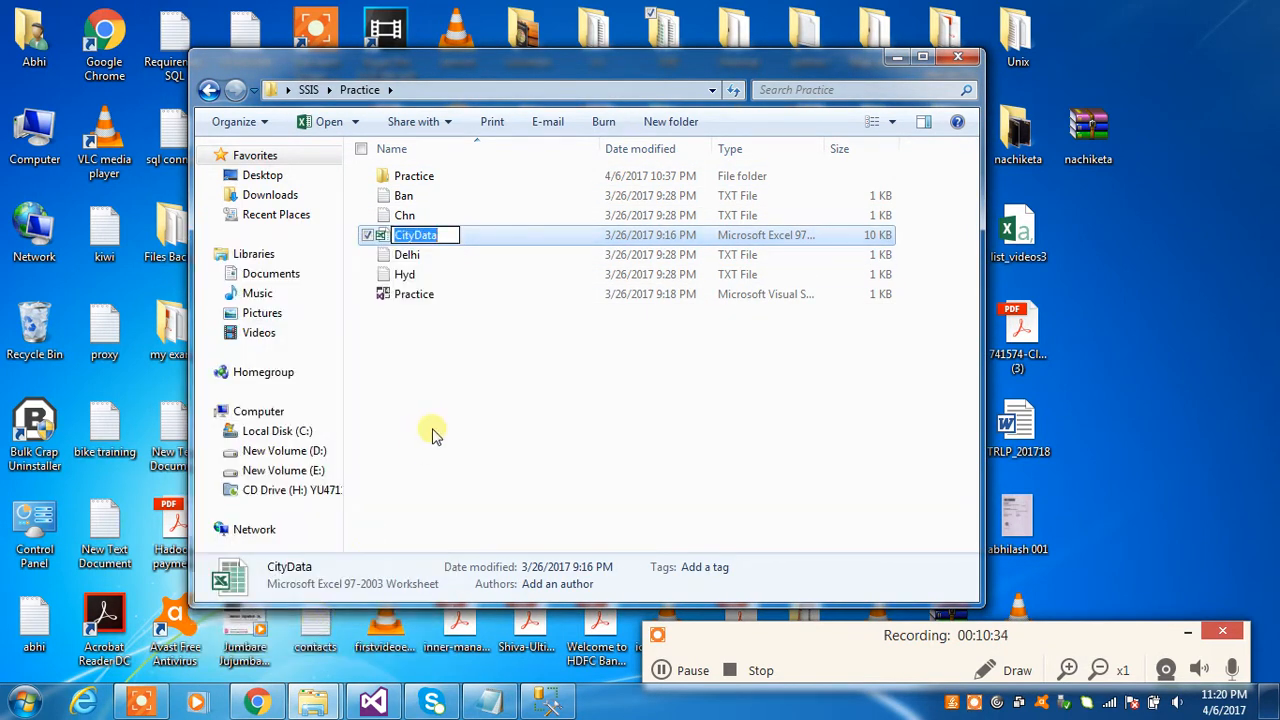
pyautogui.press('BackSpace')
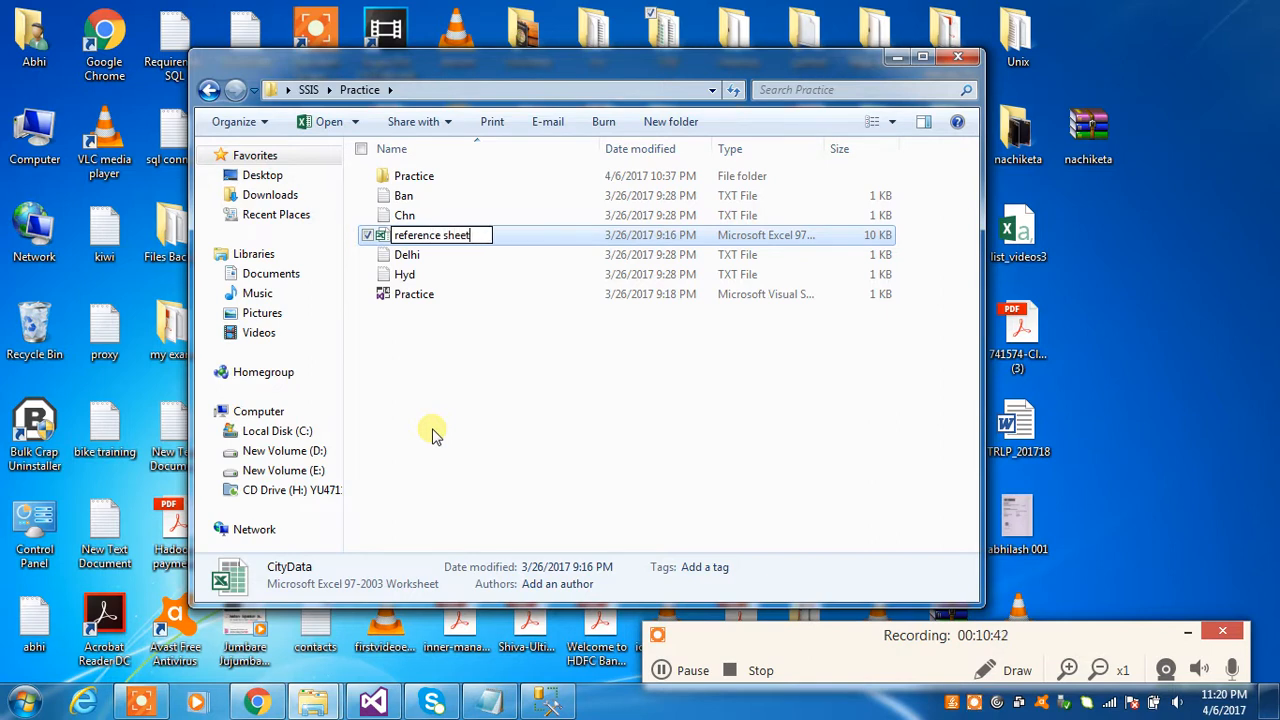
pyautogui.click(505, 392)
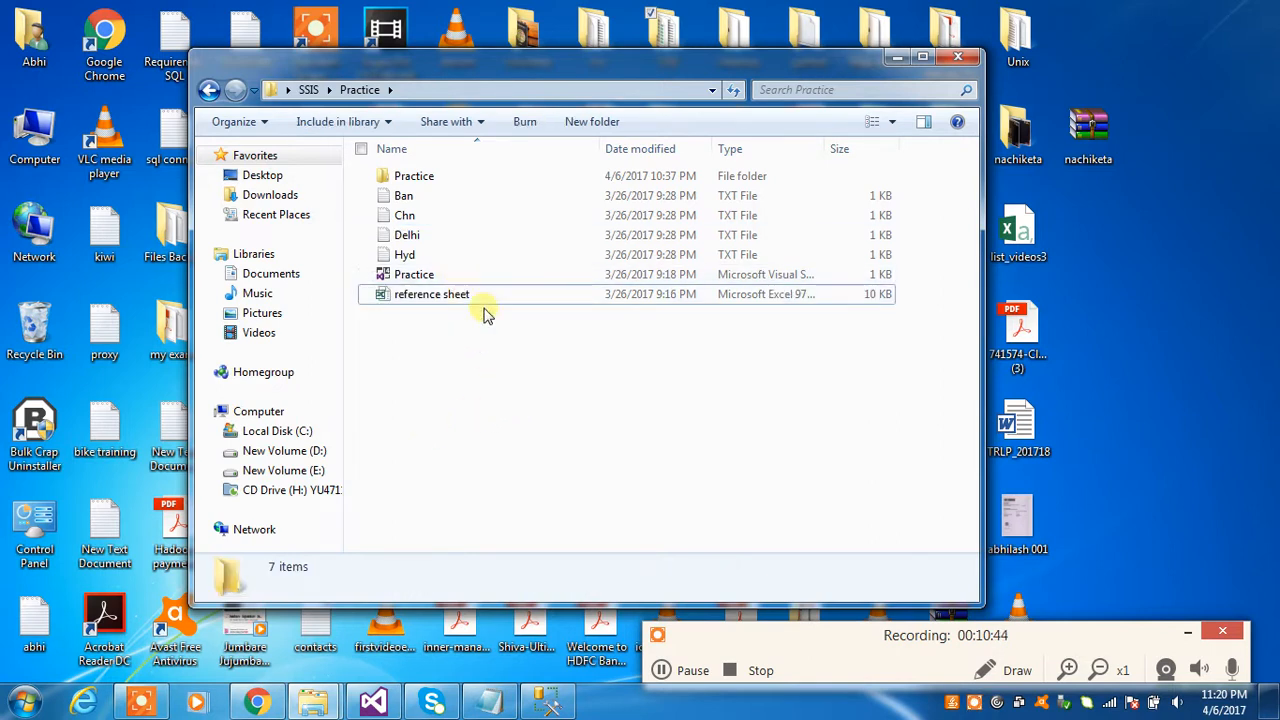
# Open the reference sheet workbook to check its City and Address headers, and close both the workbook and the Practice folder
pyautogui.doubleClick(490, 296)
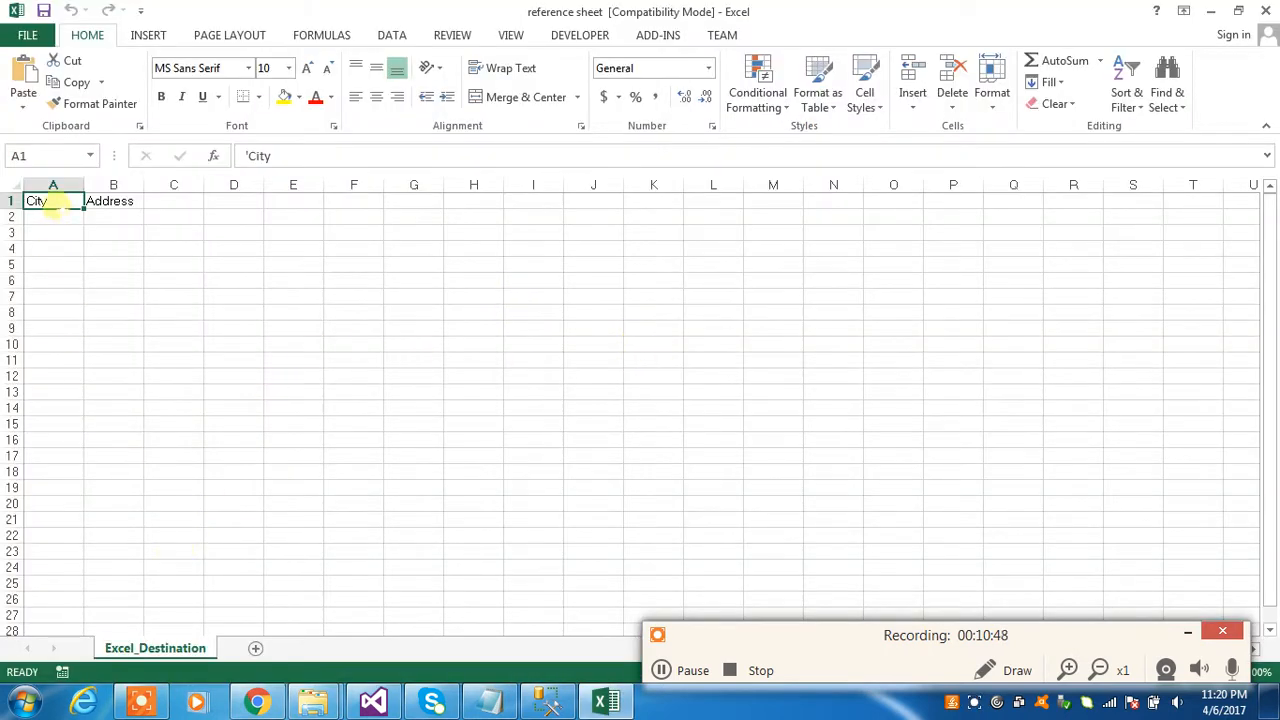
pyautogui.click(110, 201)
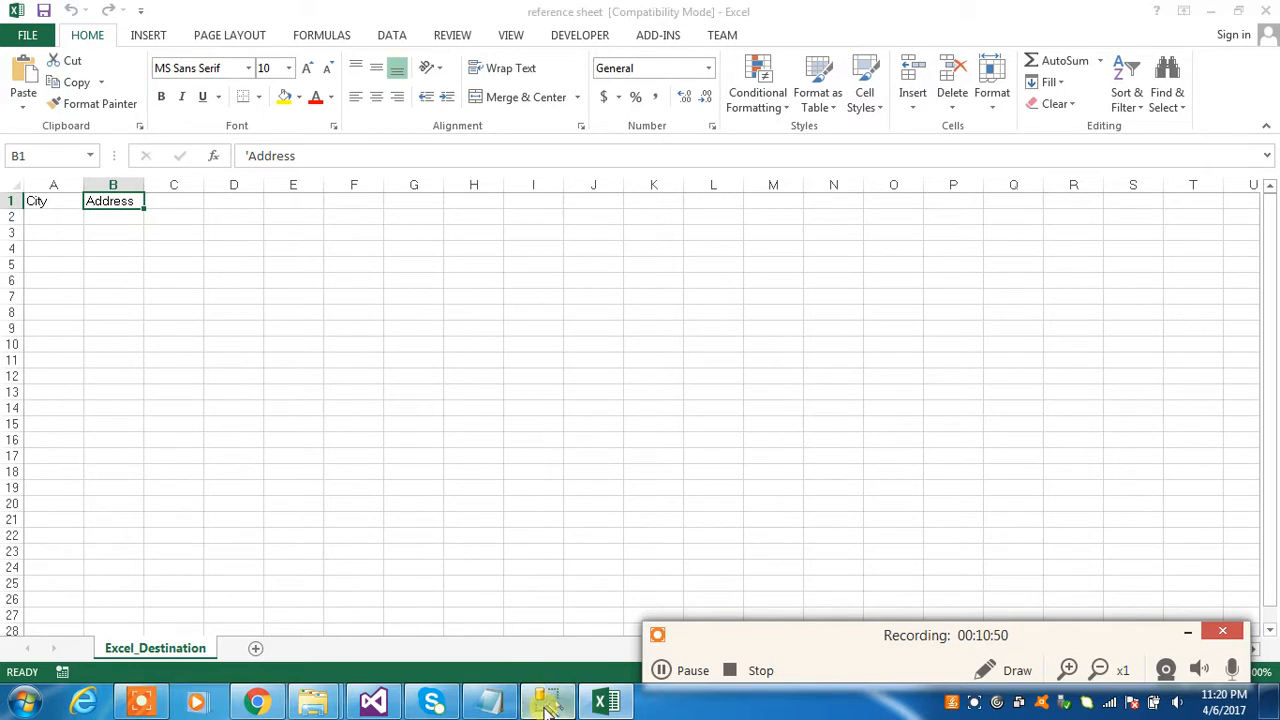
pyautogui.click(545, 702)
pyautogui.click(545, 702)
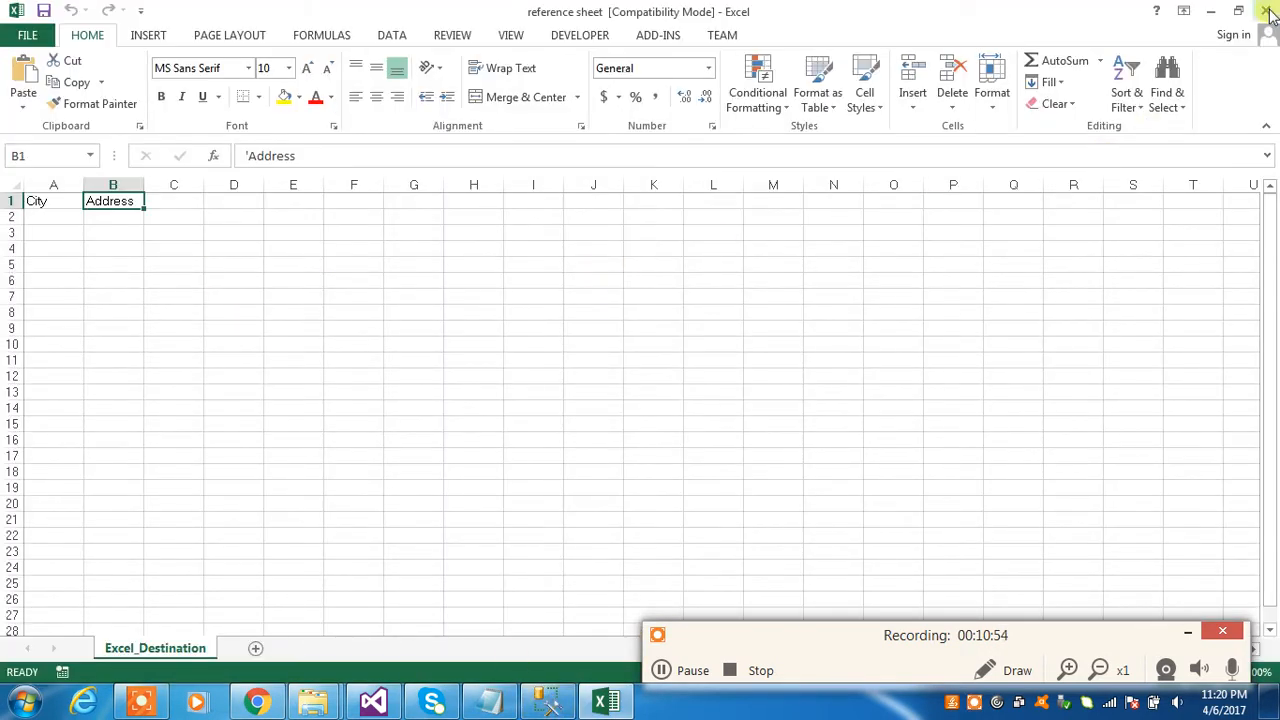
pyautogui.click(1265, 11)
pyautogui.click(513, 298)
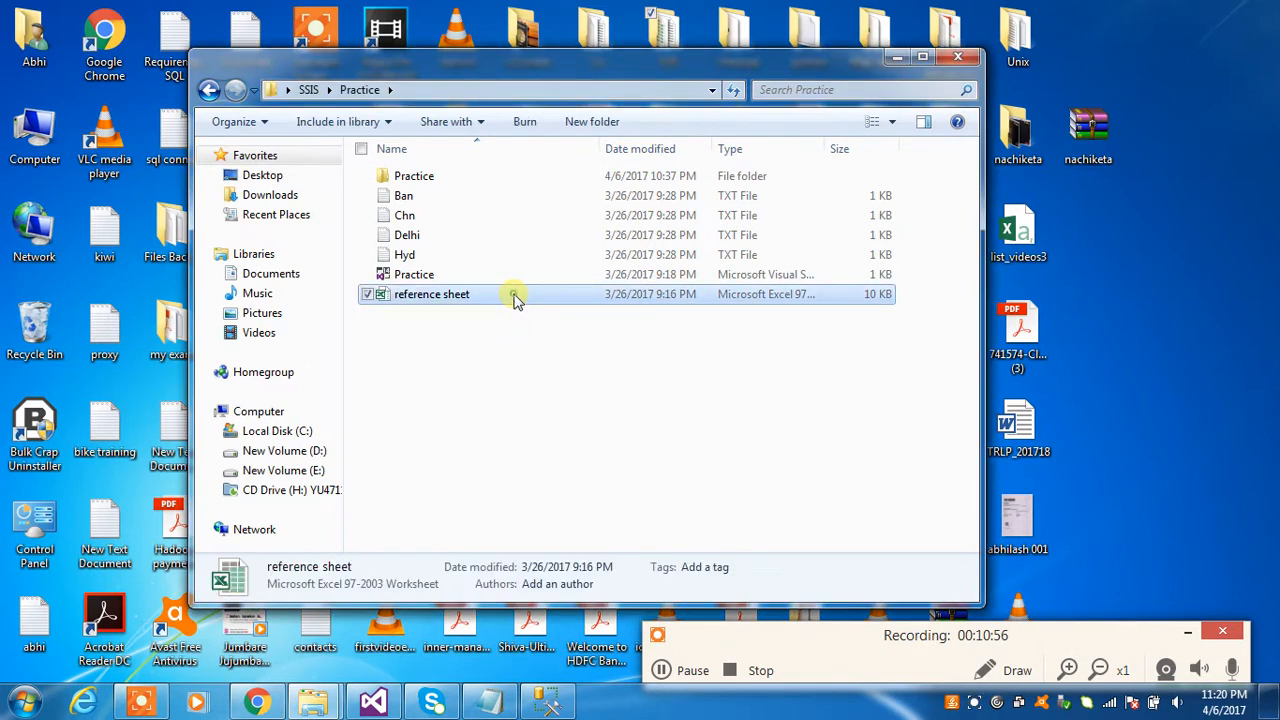
pyautogui.click(640, 368)
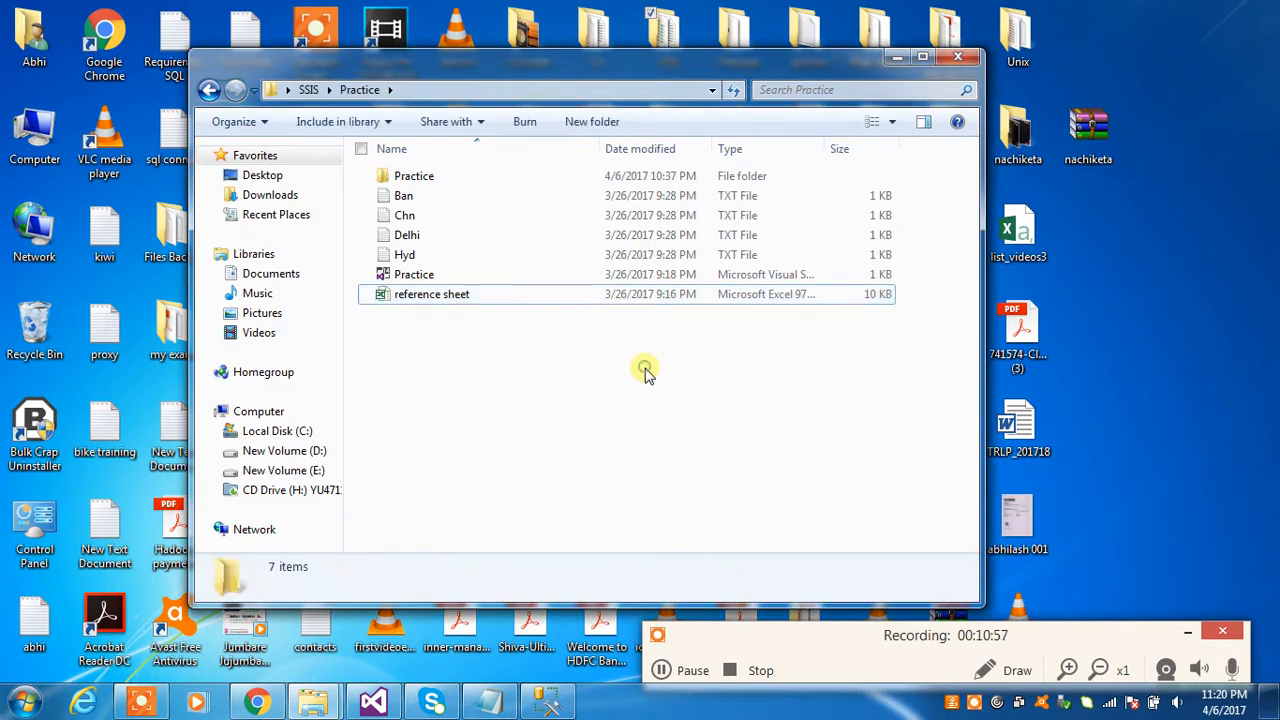
pyautogui.click(957, 58)
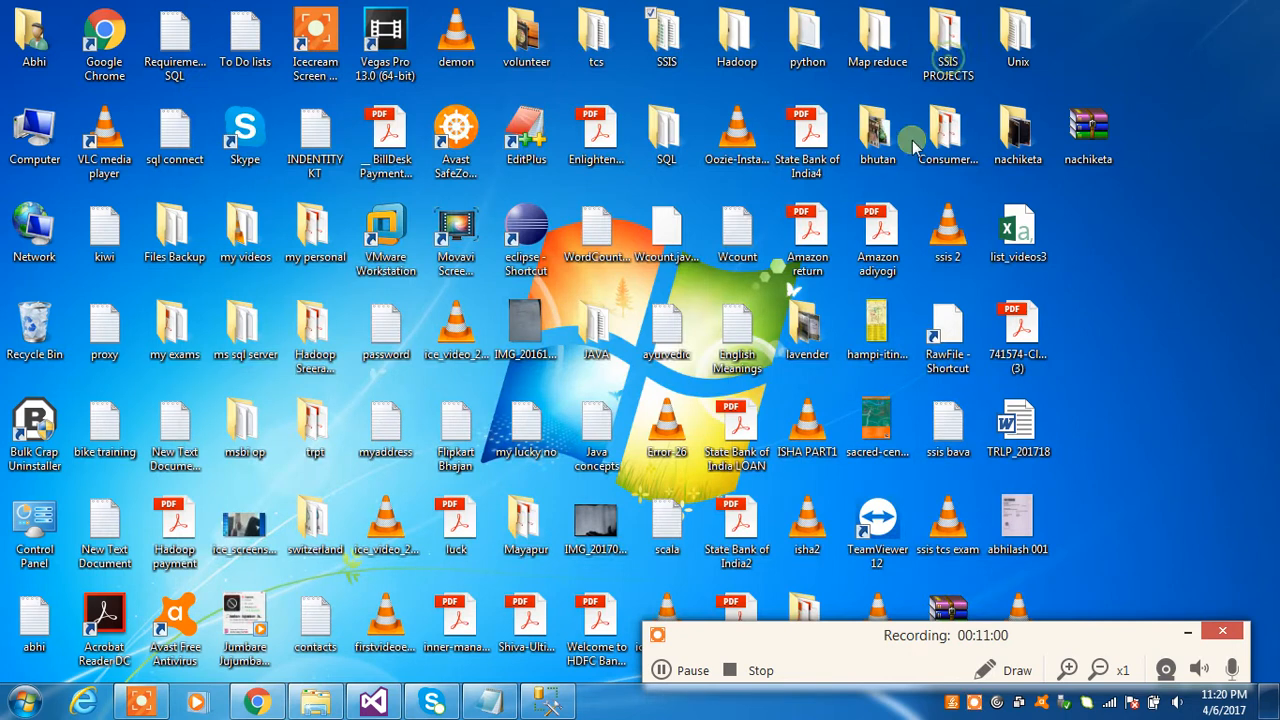
# Switch to Visual Studio and set the connection type of the Execute SQL Task inside the Foreach Loop Container to EXCEL
pyautogui.click(371, 703)
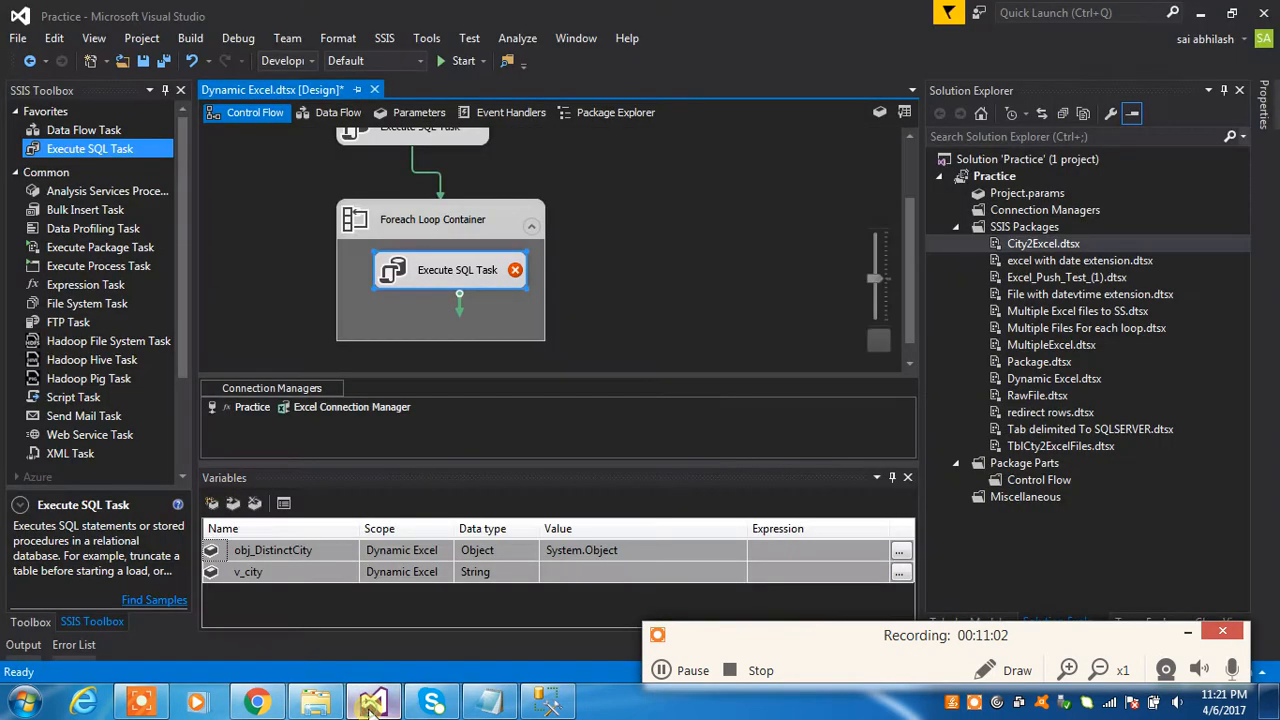
pyautogui.doubleClick(460, 274)
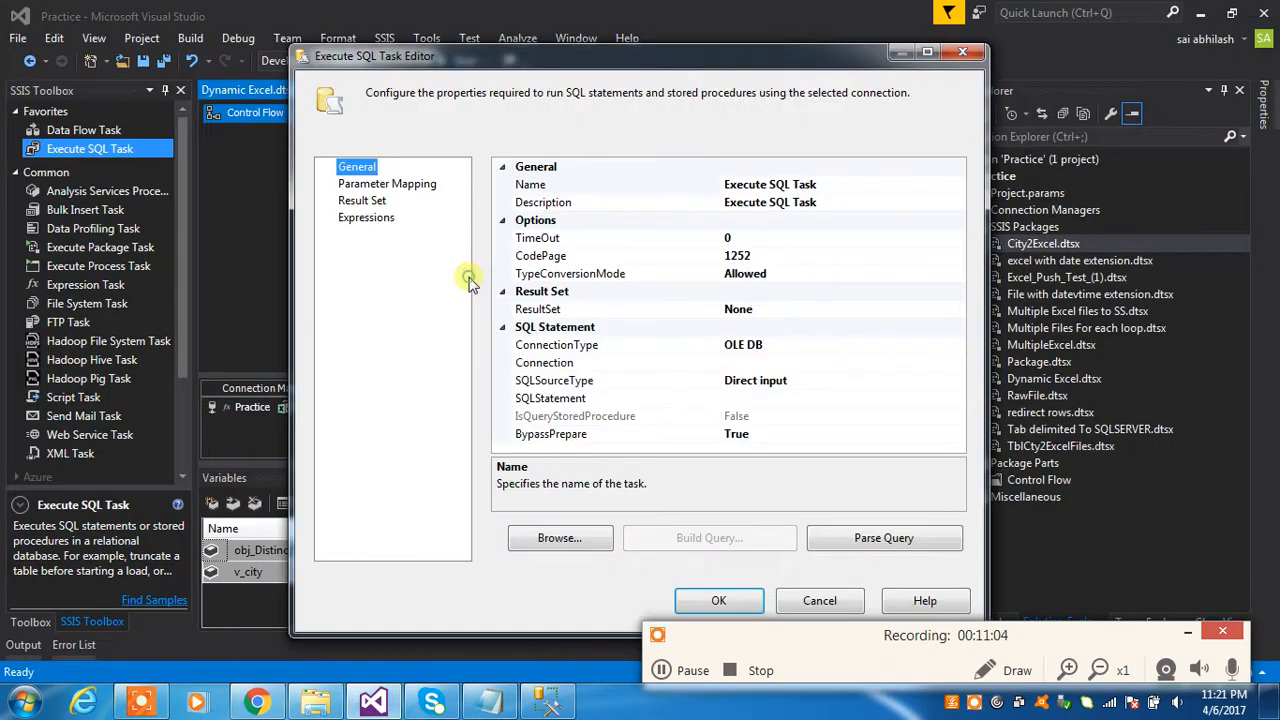
pyautogui.click(782, 345)
pyautogui.click(957, 345)
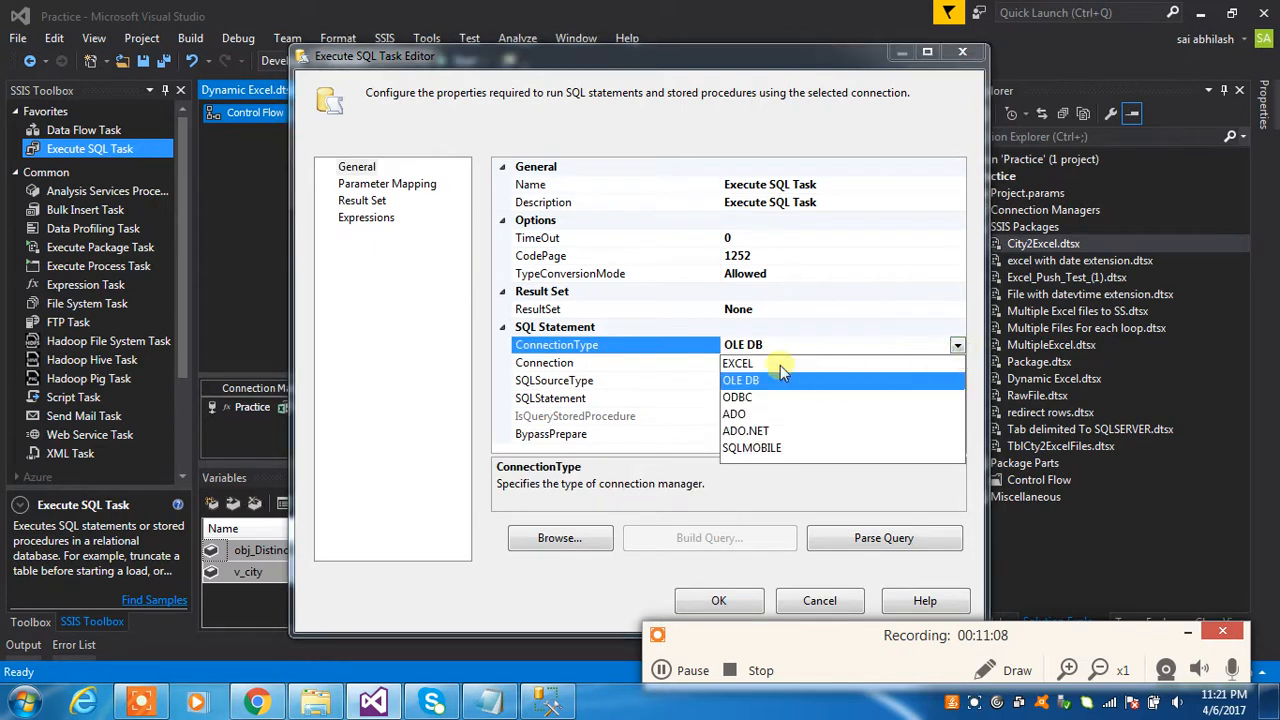
pyautogui.click(740, 363)
# Create a new Excel connection for the task pointing to reference sheet.xls in SSIS\Practice, with Microsoft Excel 97-2003 and first-row column names
pyautogui.click(790, 363)
pyautogui.click(957, 363)
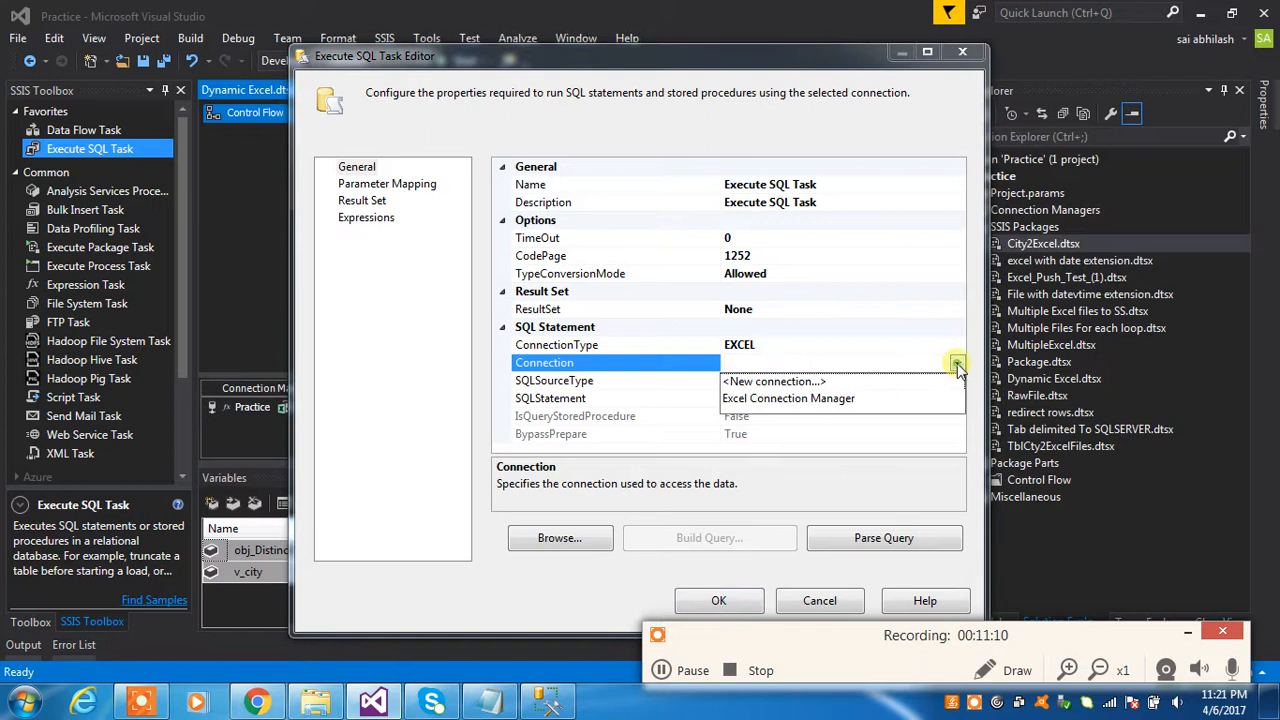
pyautogui.click(823, 397)
pyautogui.click(957, 363)
pyautogui.click(826, 381)
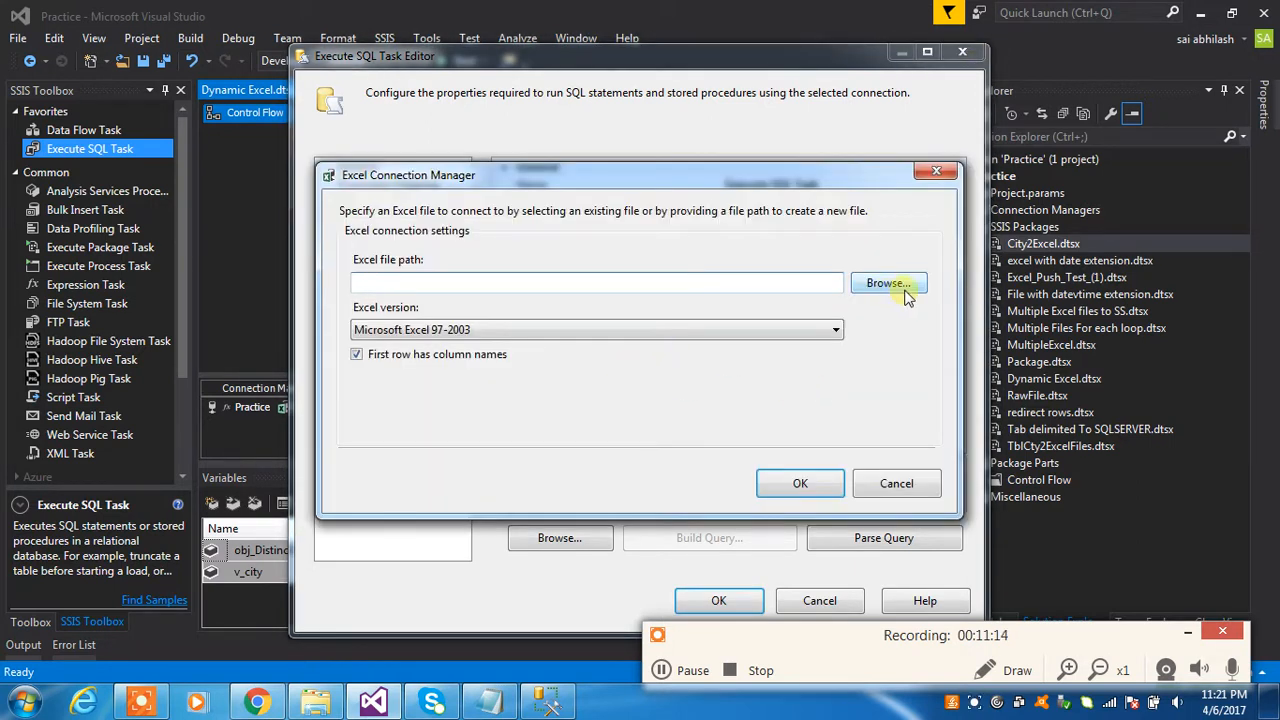
pyautogui.click(903, 289)
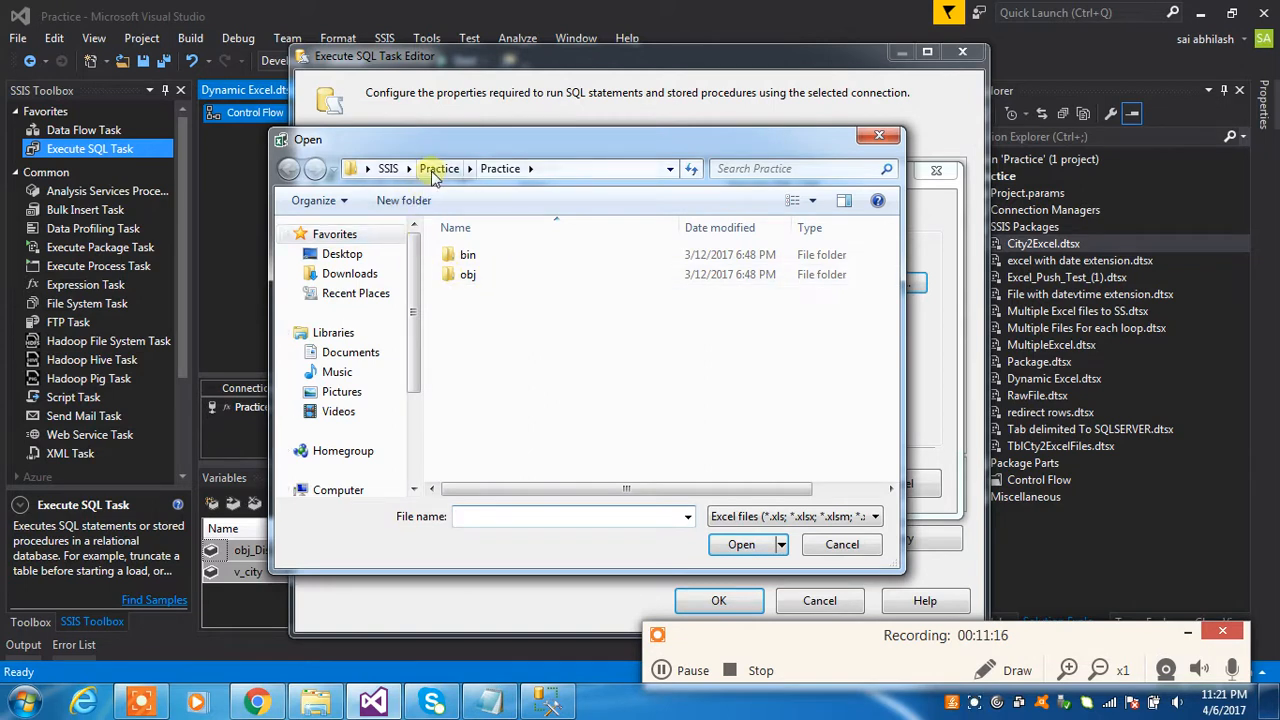
pyautogui.click(434, 170)
pyautogui.click(585, 276)
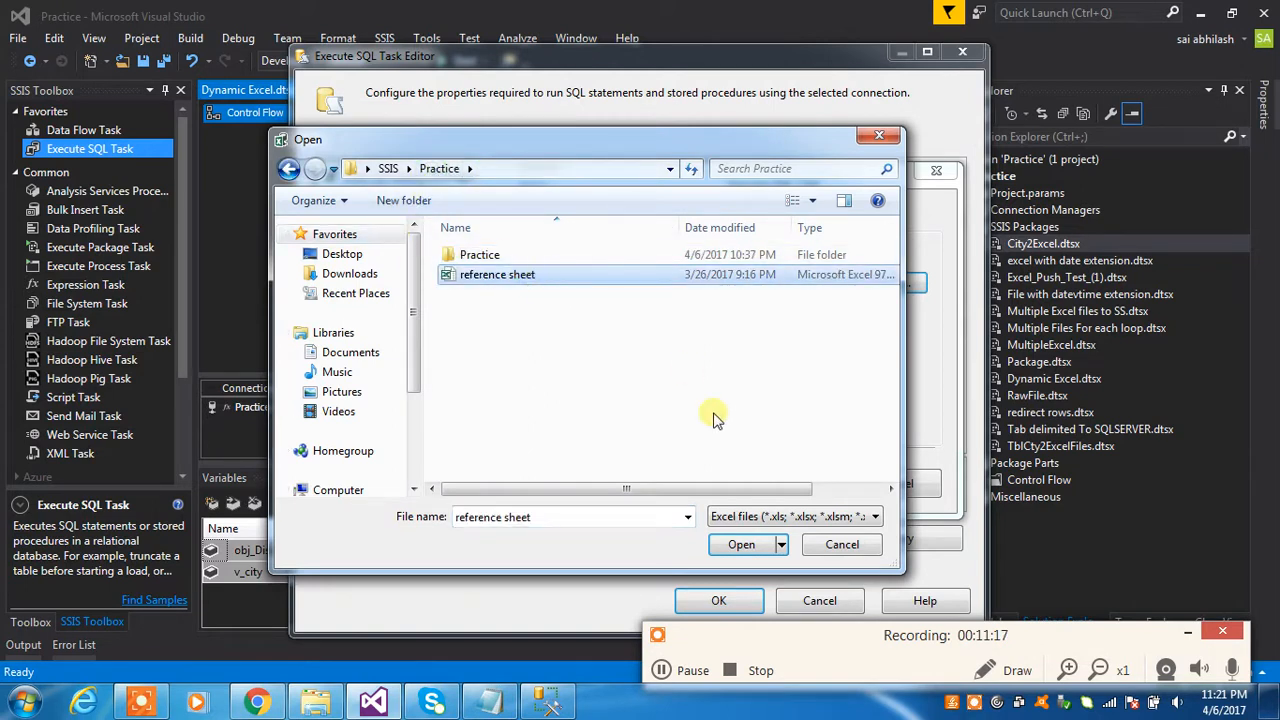
pyautogui.click(741, 545)
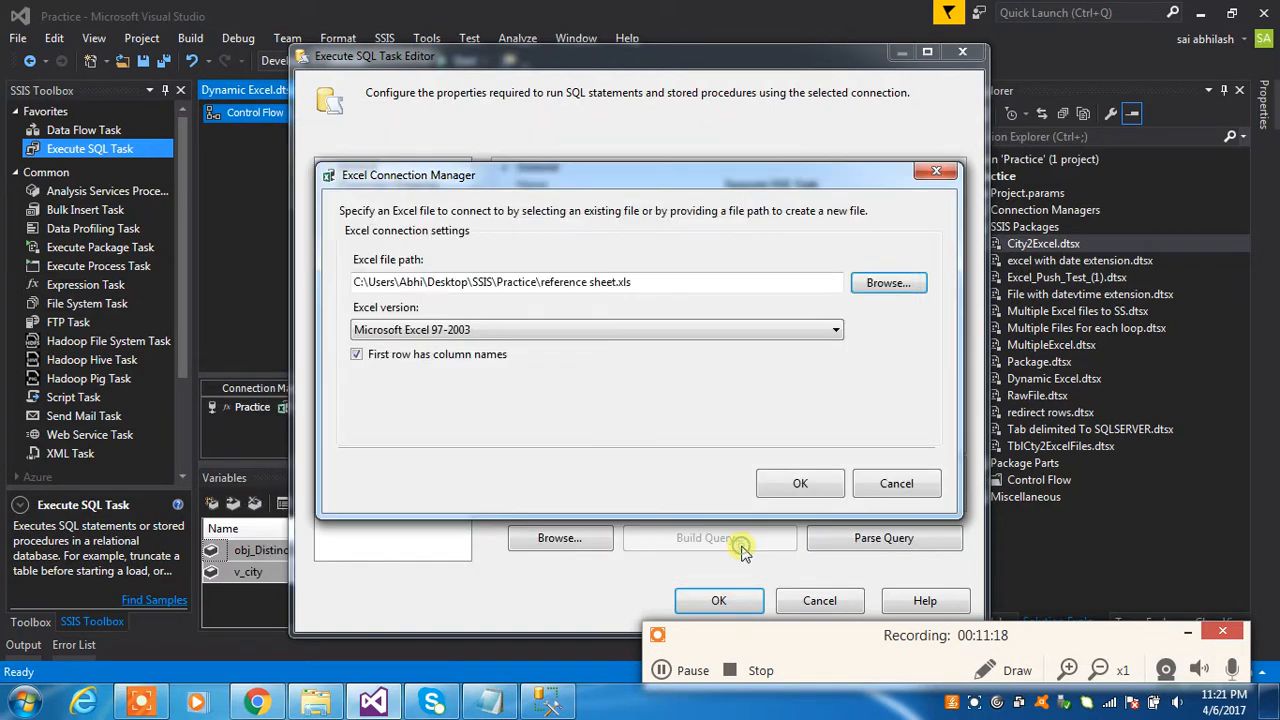
pyautogui.click(801, 484)
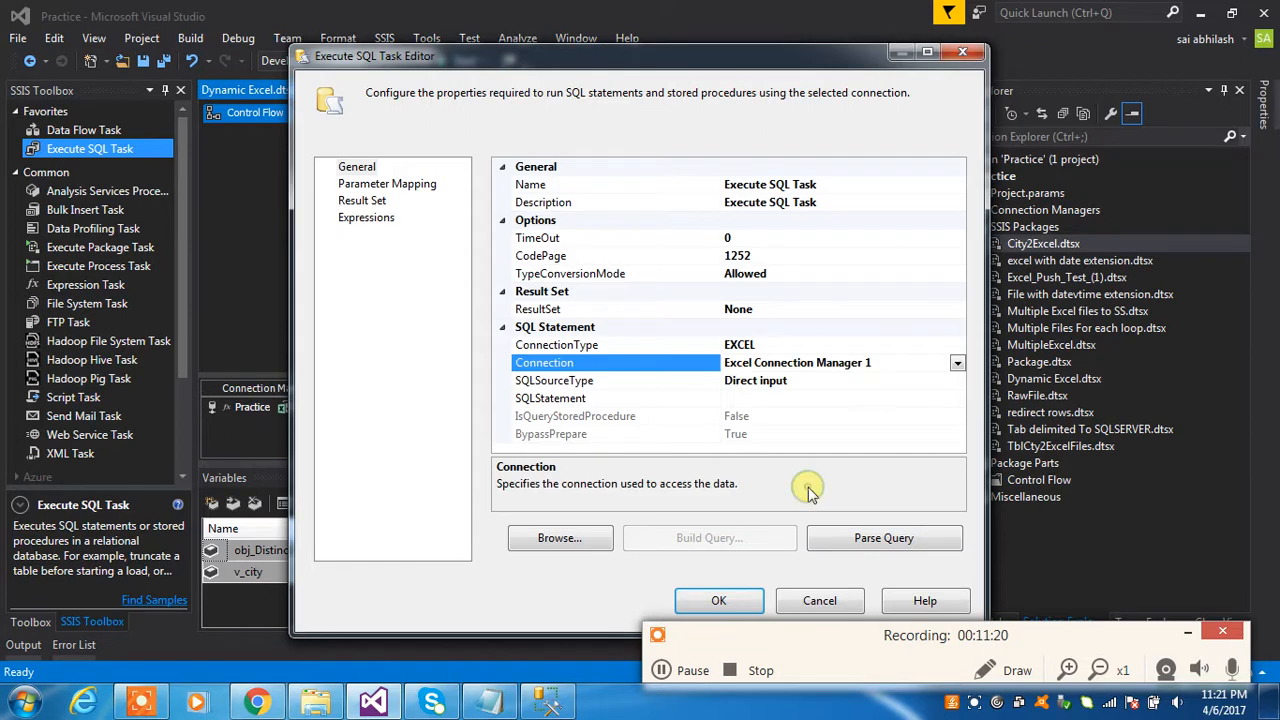
# Switch to Notepad and examine the CREATE TABLE expression intended for the task's SQL statement
pyautogui.click(790, 399)
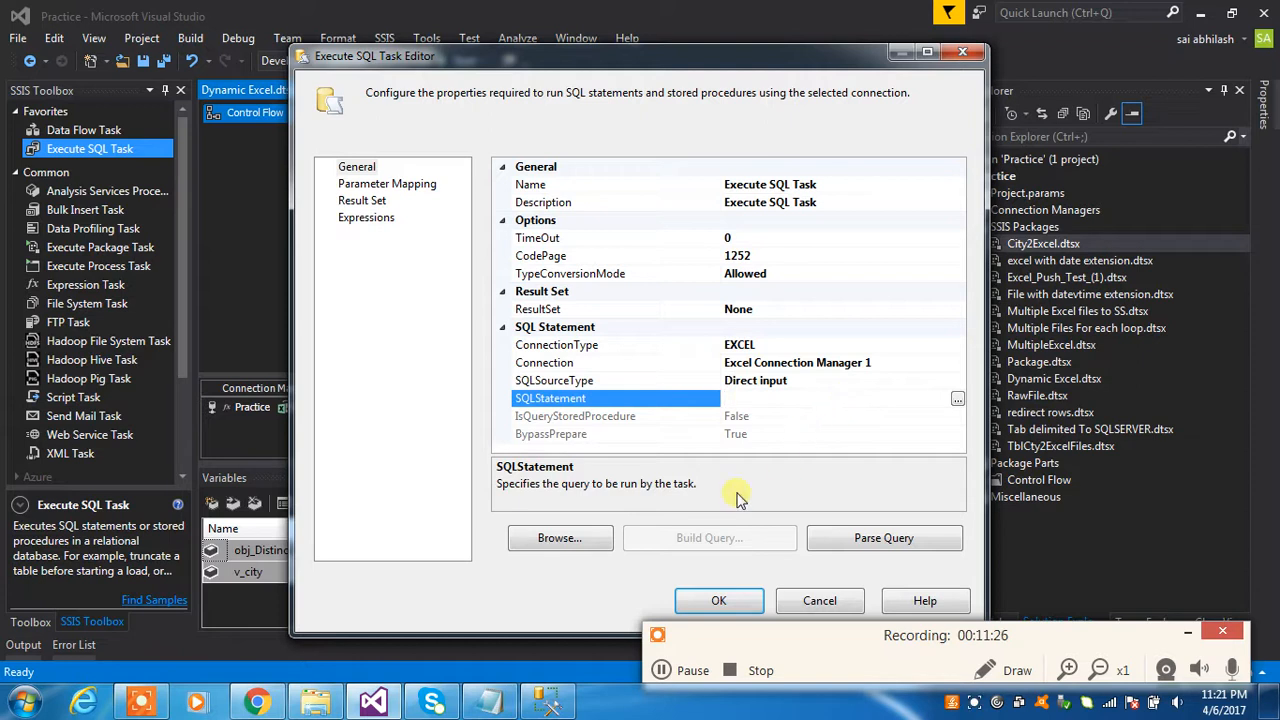
pyautogui.click(489, 703)
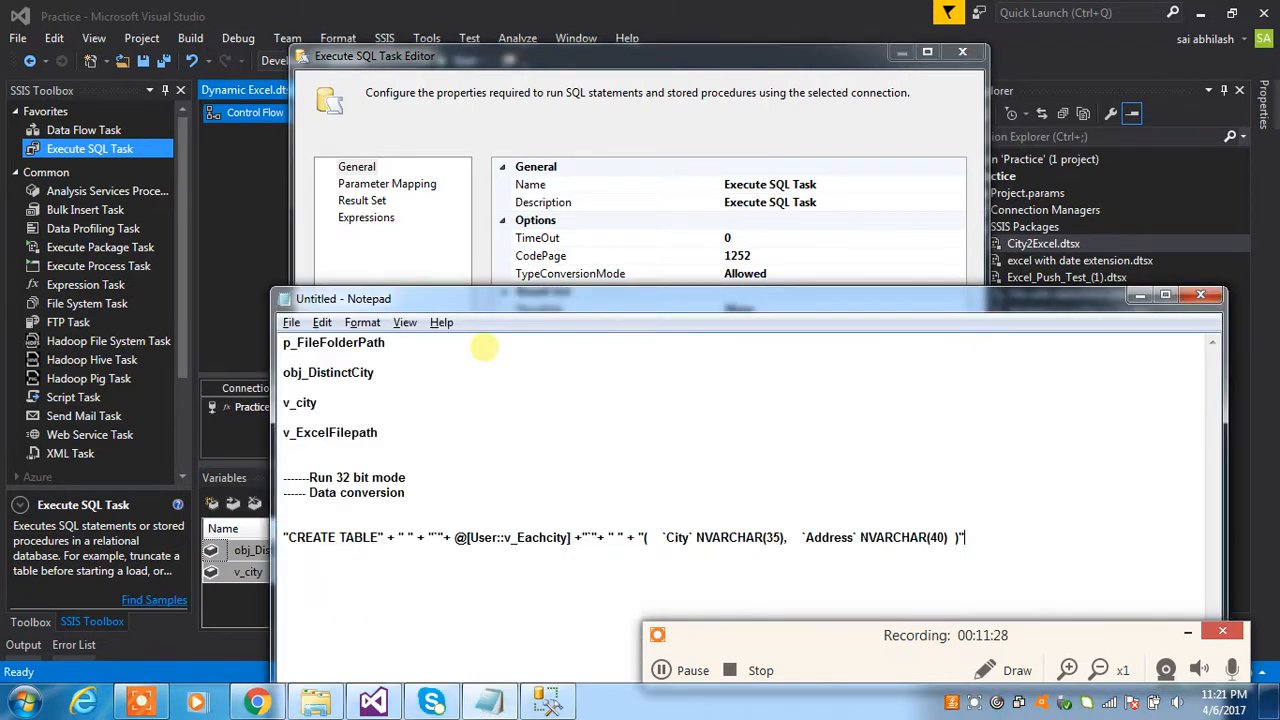
pyautogui.moveTo(966, 537); pyautogui.dragTo(284, 537)
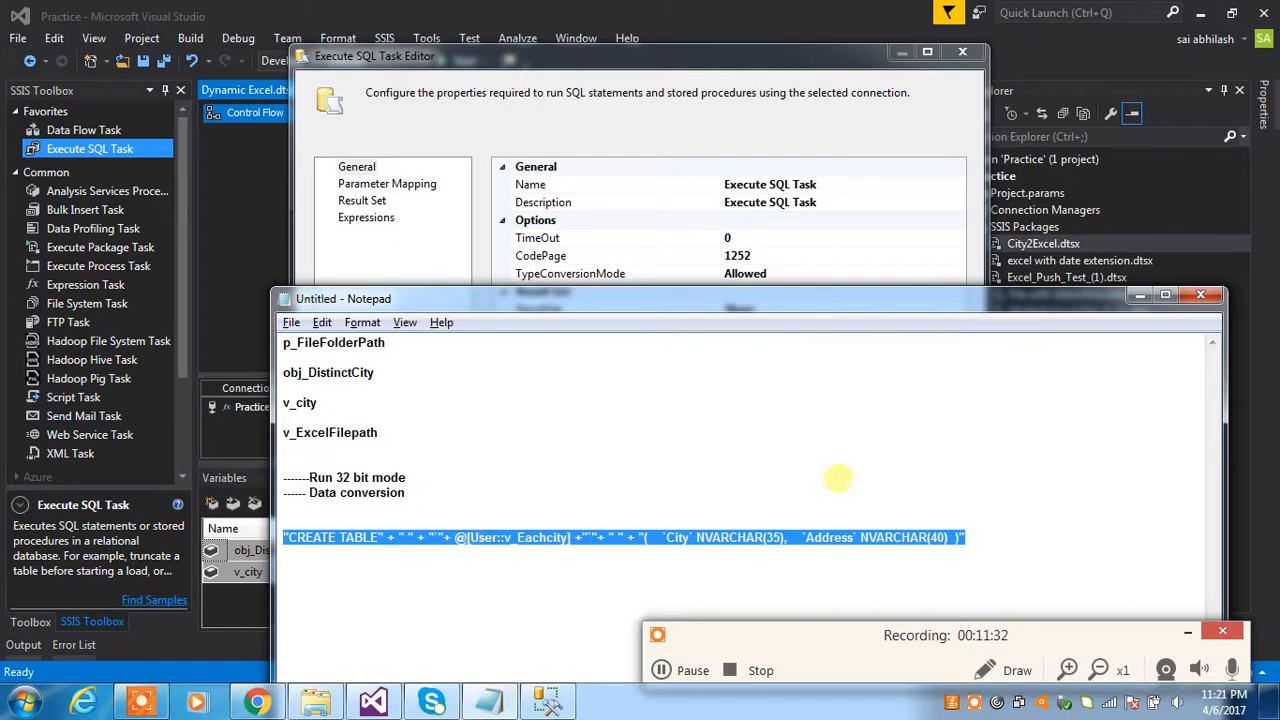
pyautogui.click(950, 482)
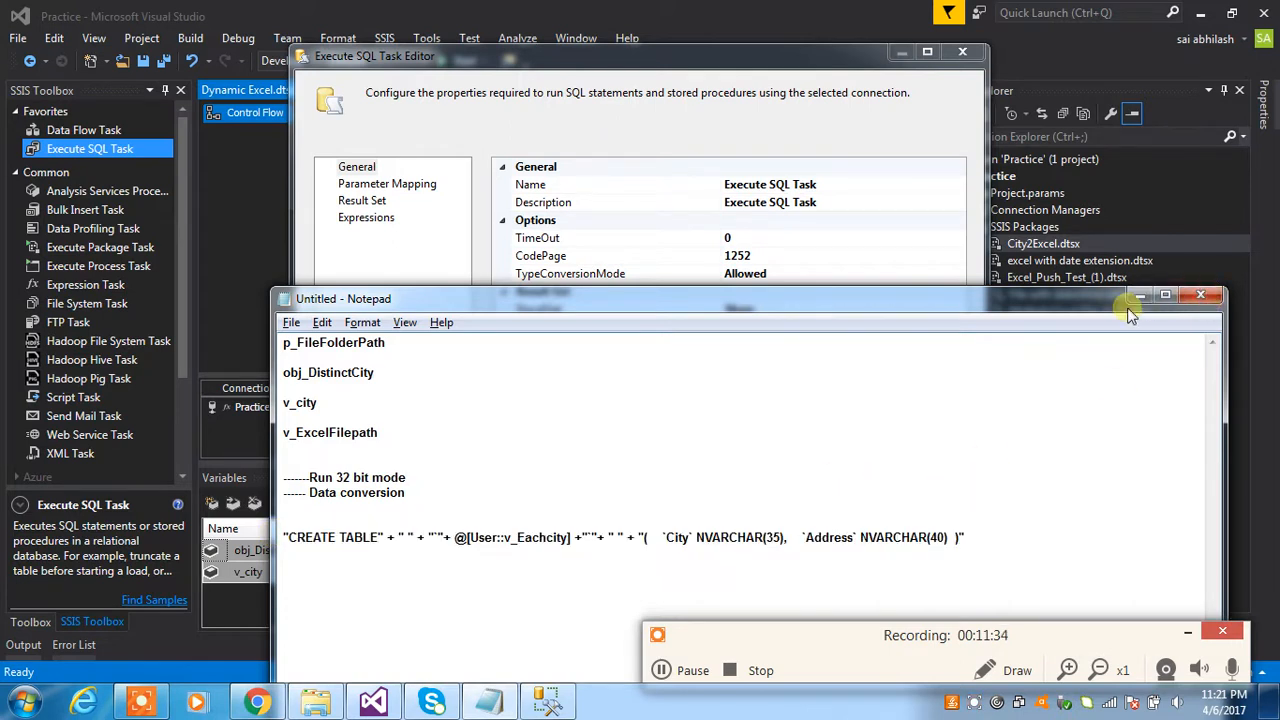
pyautogui.click(1140, 297)
# Set the SQL source type of the Execute SQL Task to Variable
pyautogui.click(822, 384)
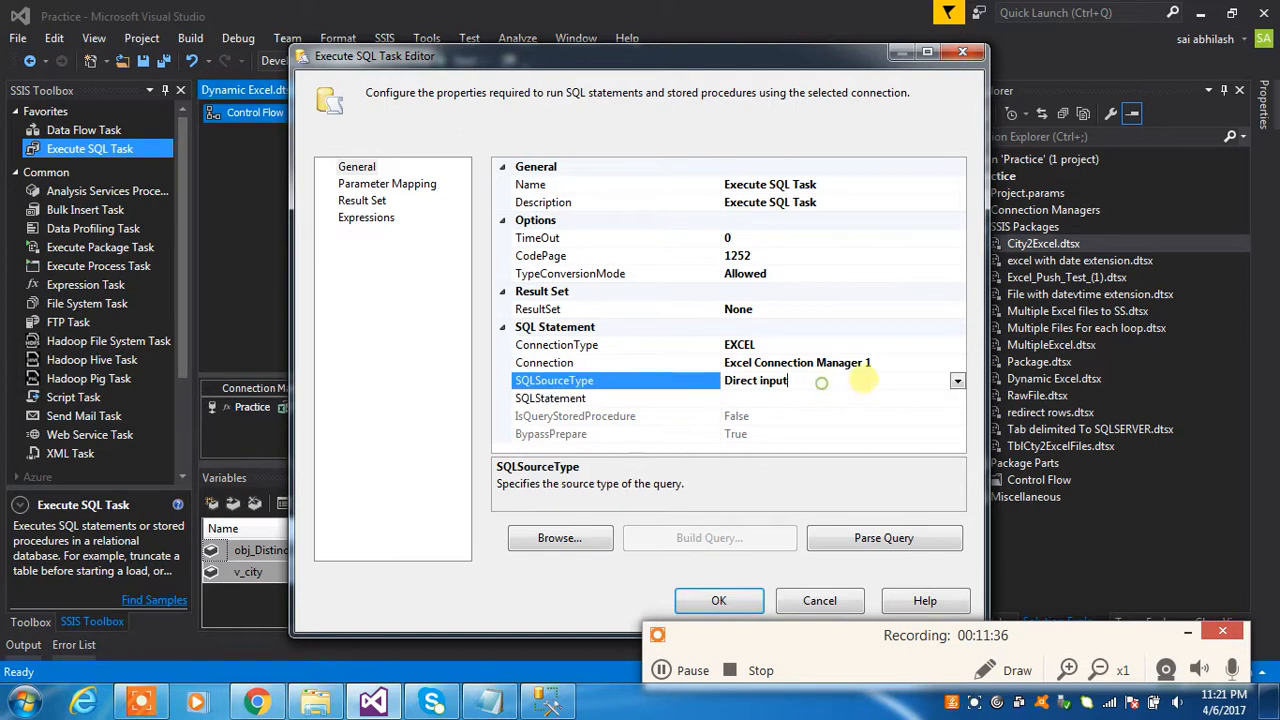
pyautogui.click(957, 384)
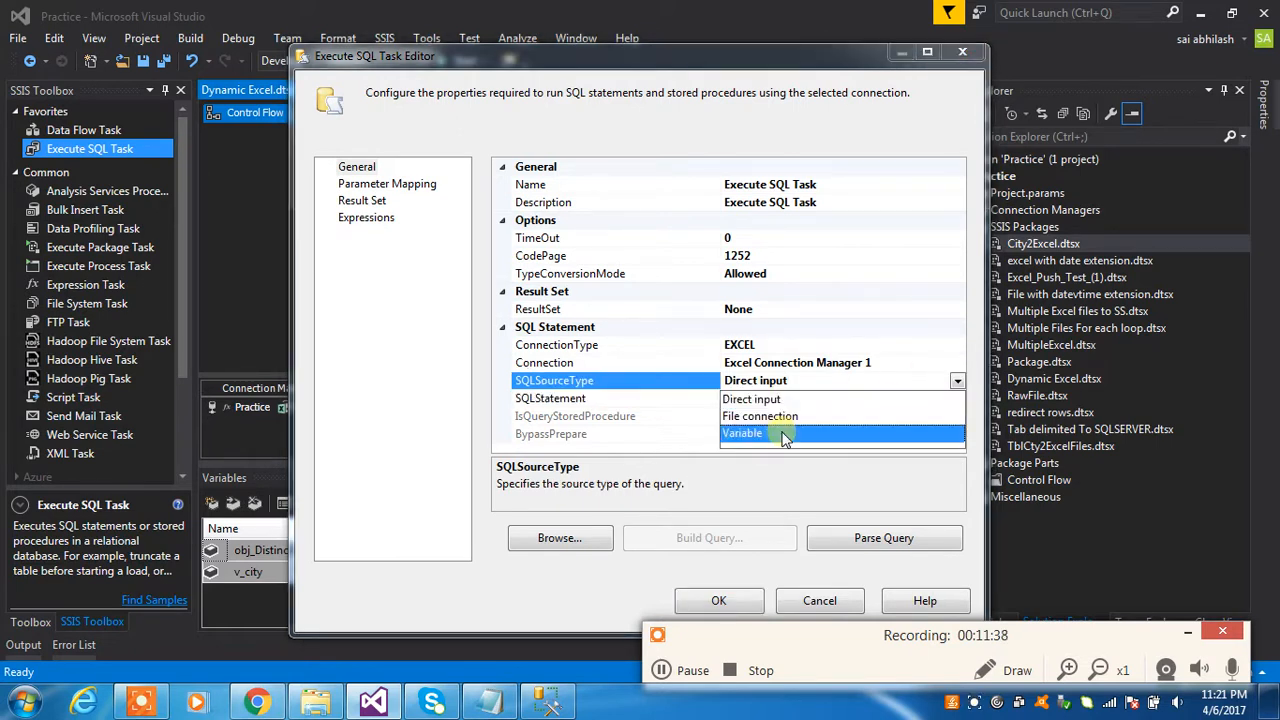
pyautogui.click(783, 431)
# Add a String variable named Variable in the Foreach Loop Container as the task's source variable, and save the task settings
pyautogui.click(779, 398)
pyautogui.click(957, 399)
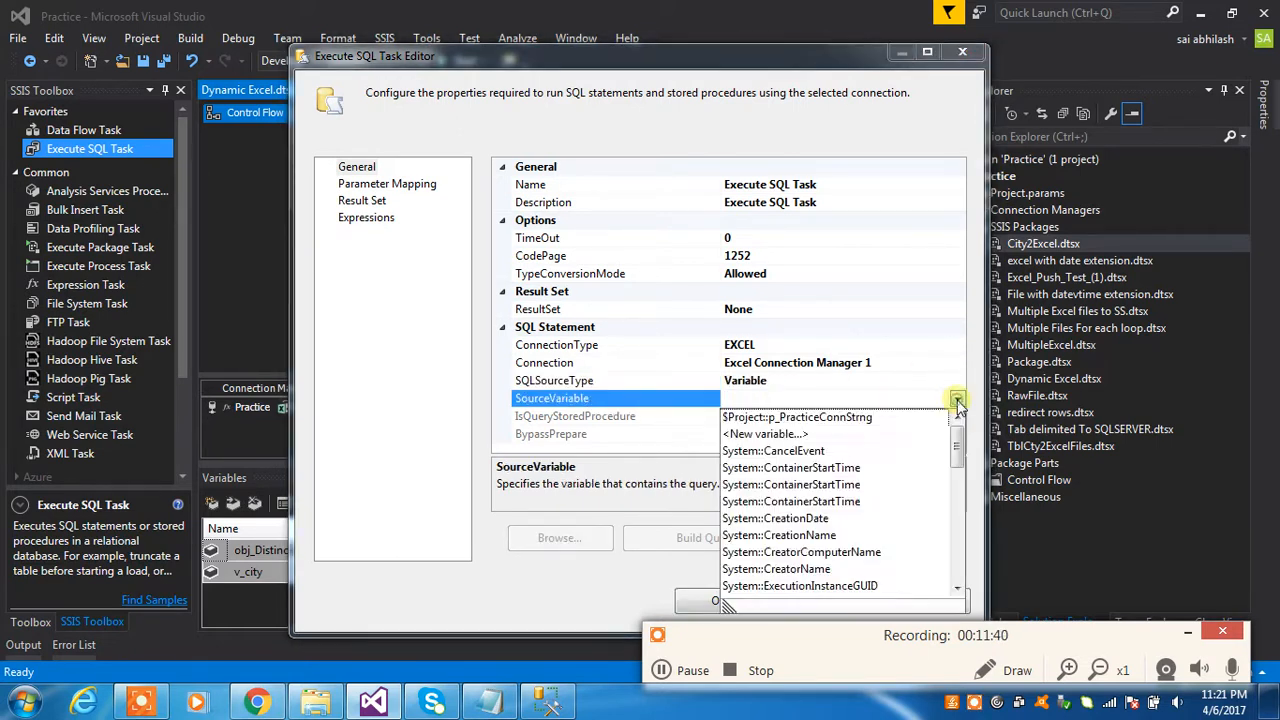
pyautogui.click(790, 434)
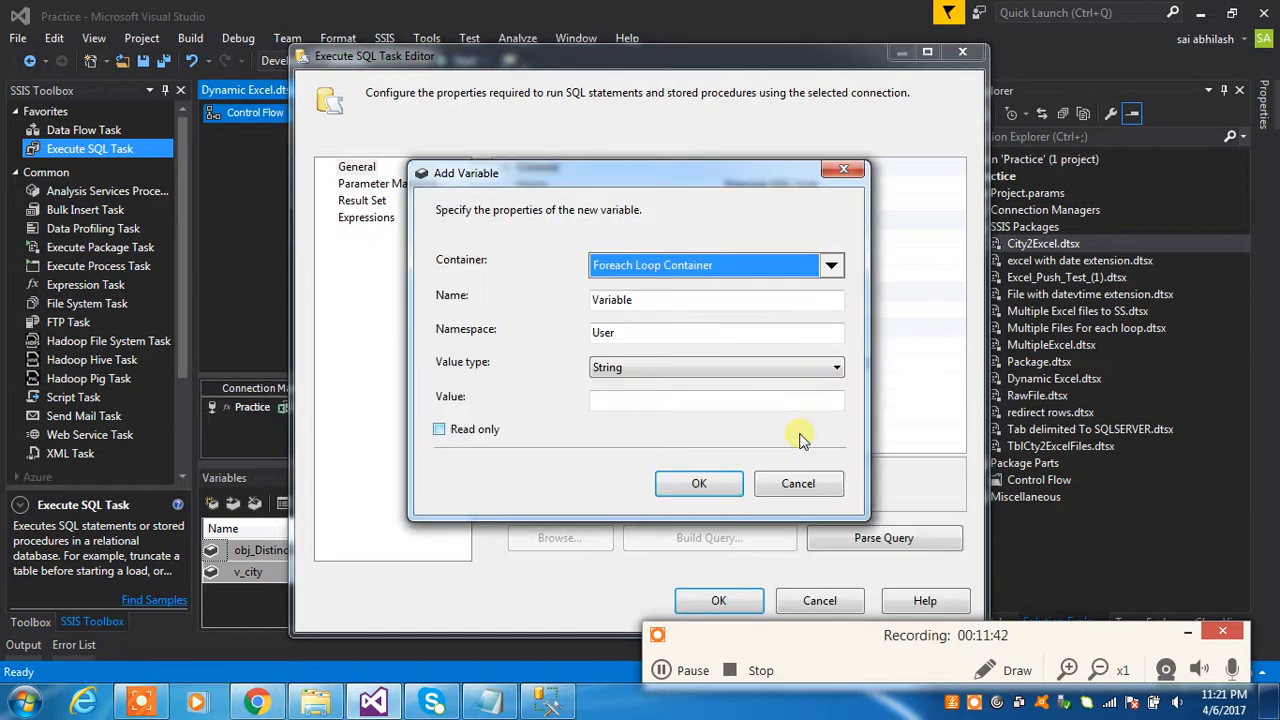
pyautogui.click(667, 401)
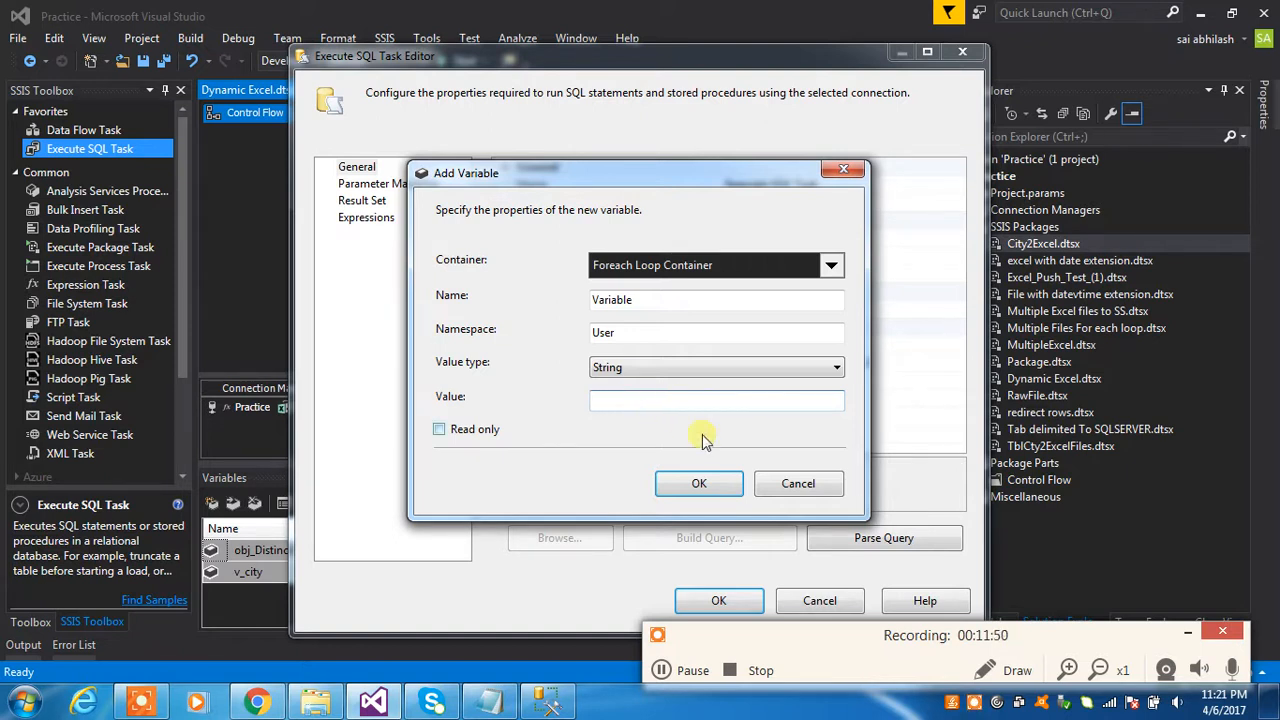
pyautogui.click(707, 483)
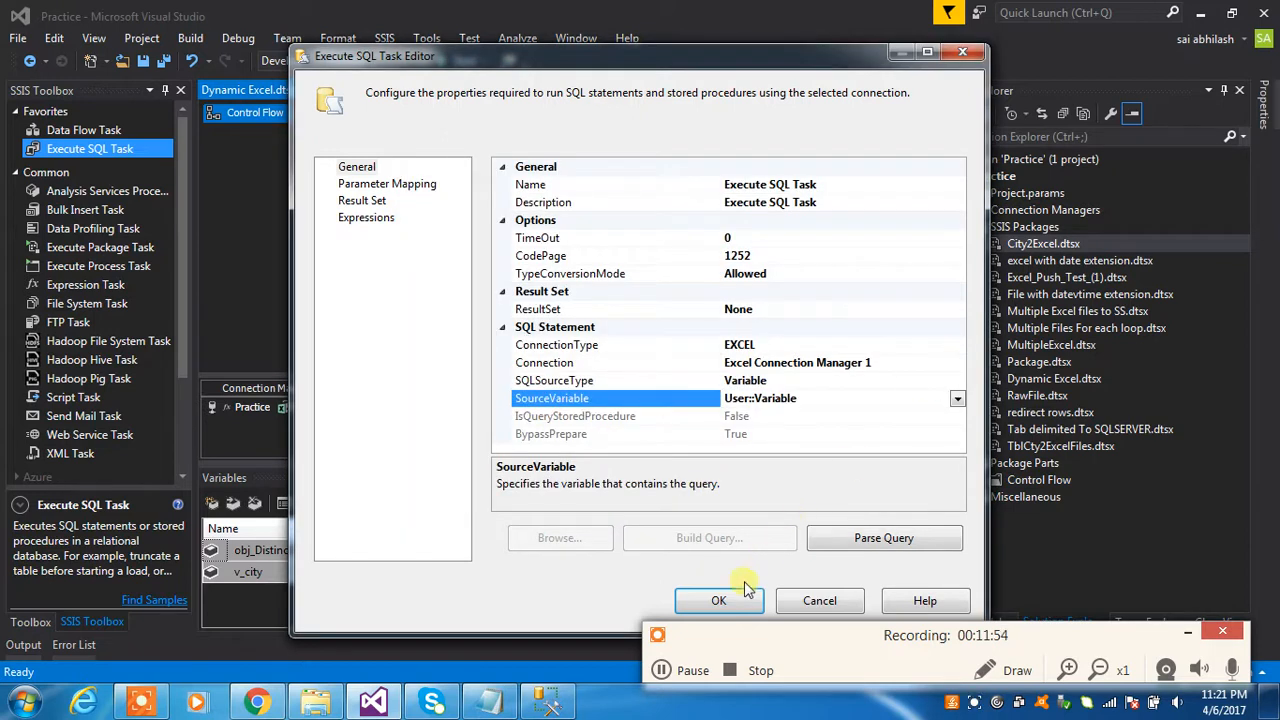
pyautogui.click(744, 588)
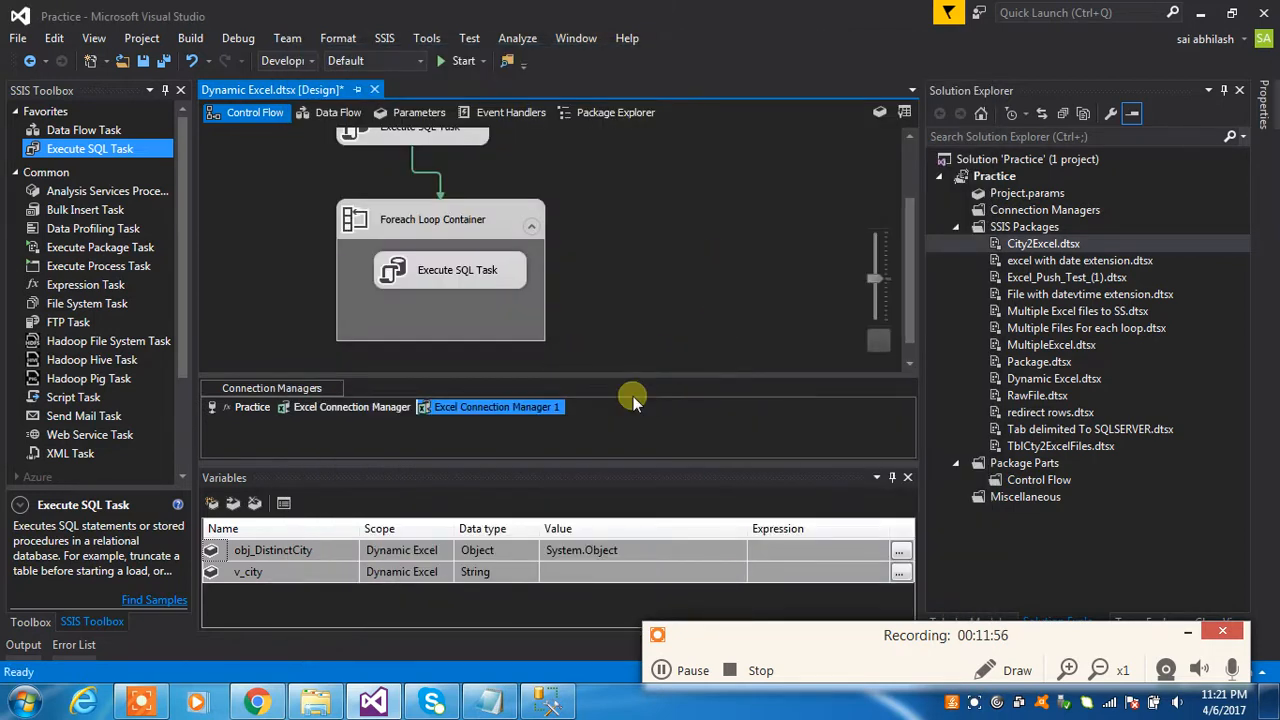
# Check the package's variable list for the new source variable
pyautogui.click(277, 553)
pyautogui.click(288, 573)
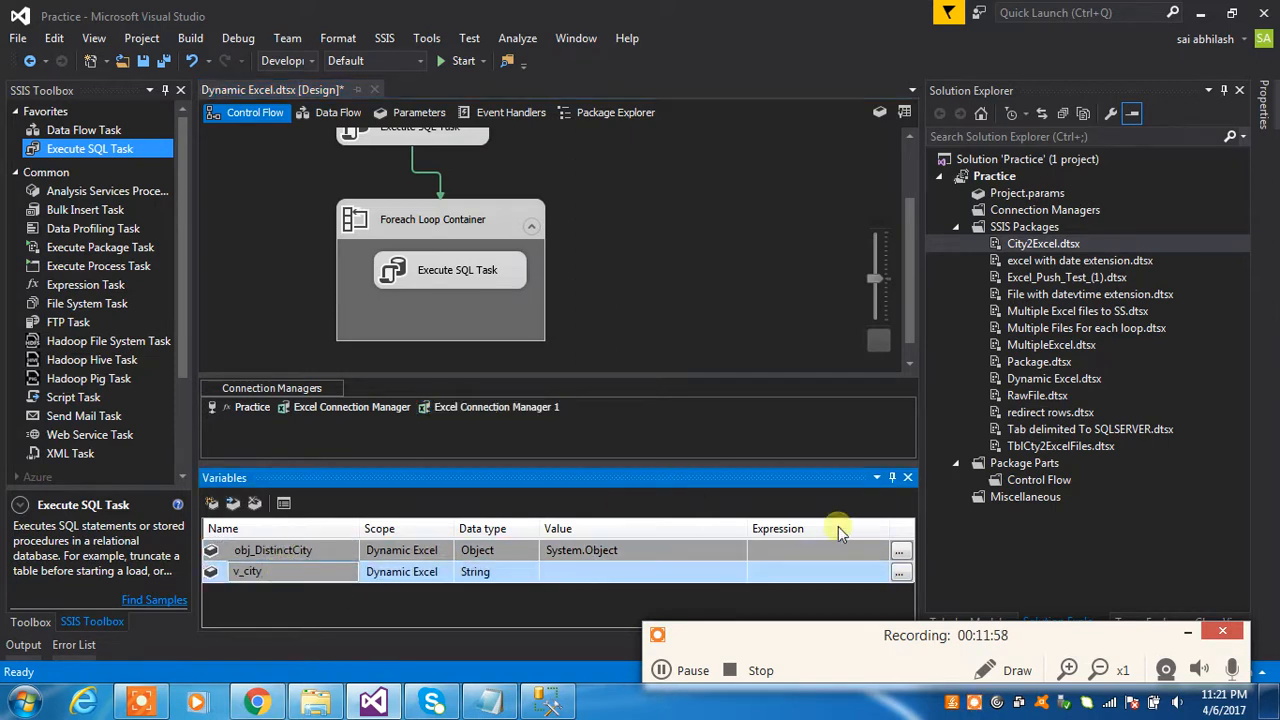
pyautogui.click(596, 283)
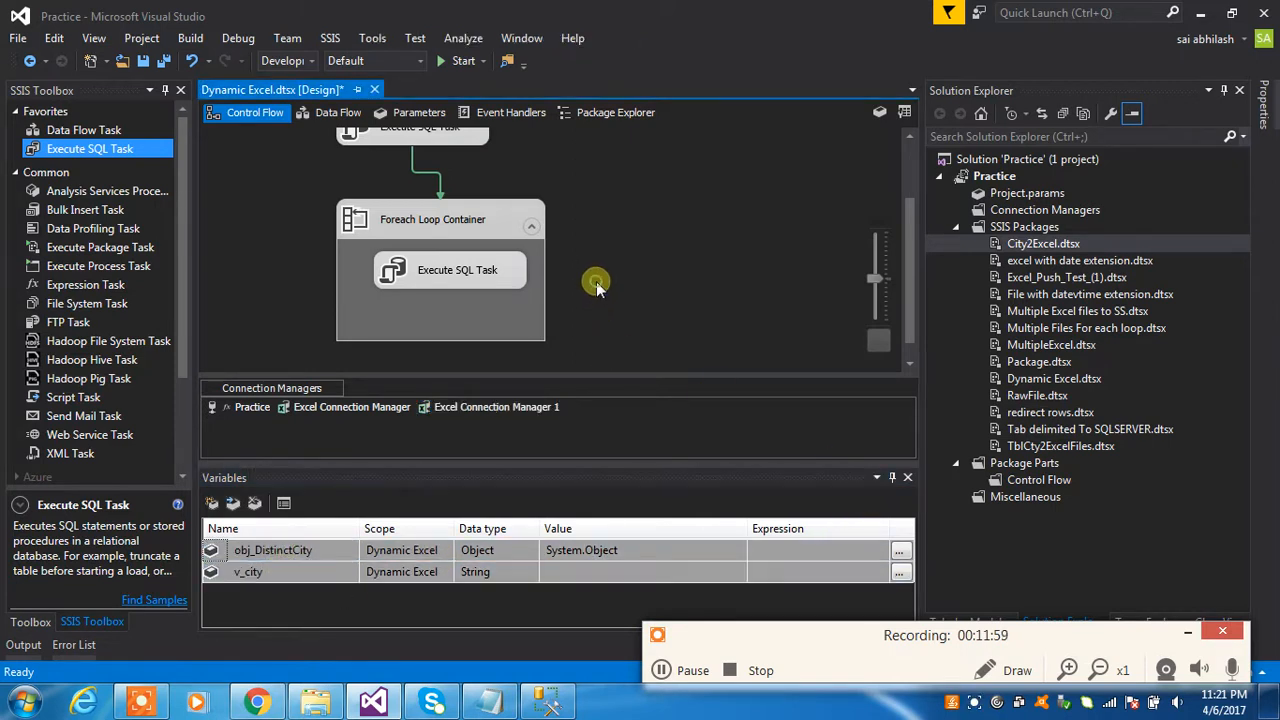
# Add a String variable named v_Excelsheetname in the Foreach Loop Container as the Execute SQL Task's source variable, and save the task settings
pyautogui.doubleClick(489, 278)
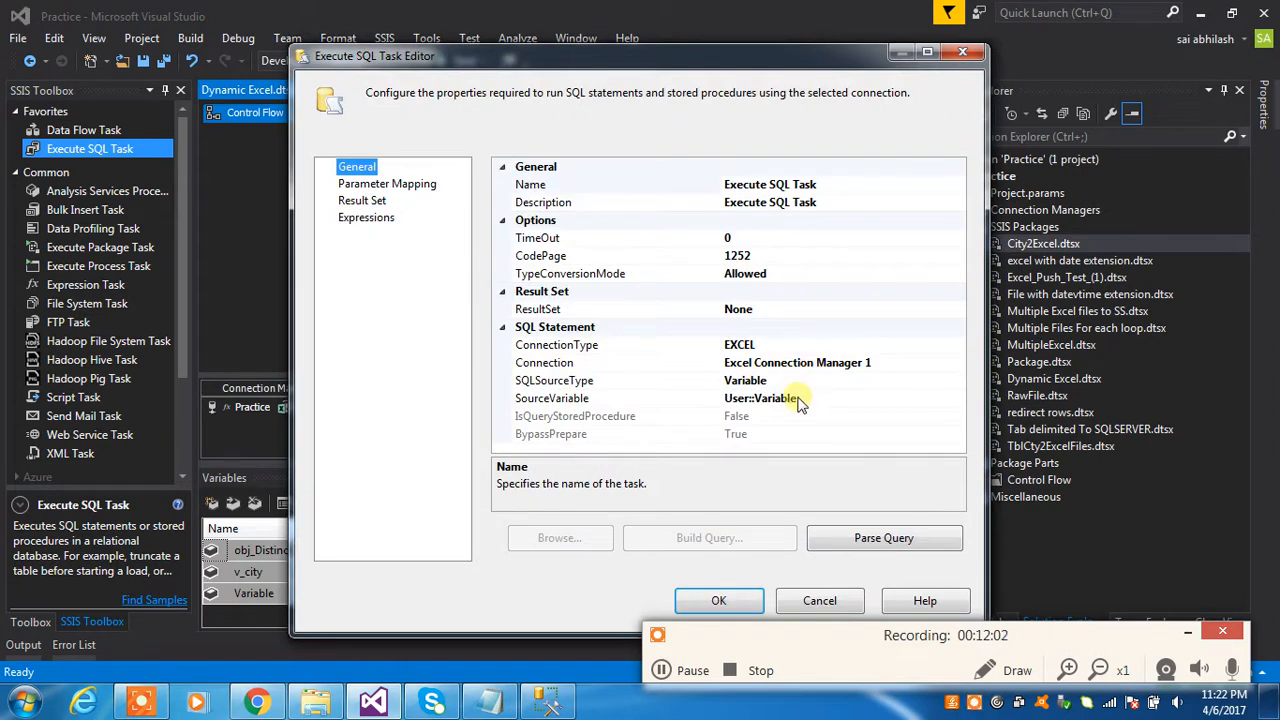
pyautogui.click(800, 398)
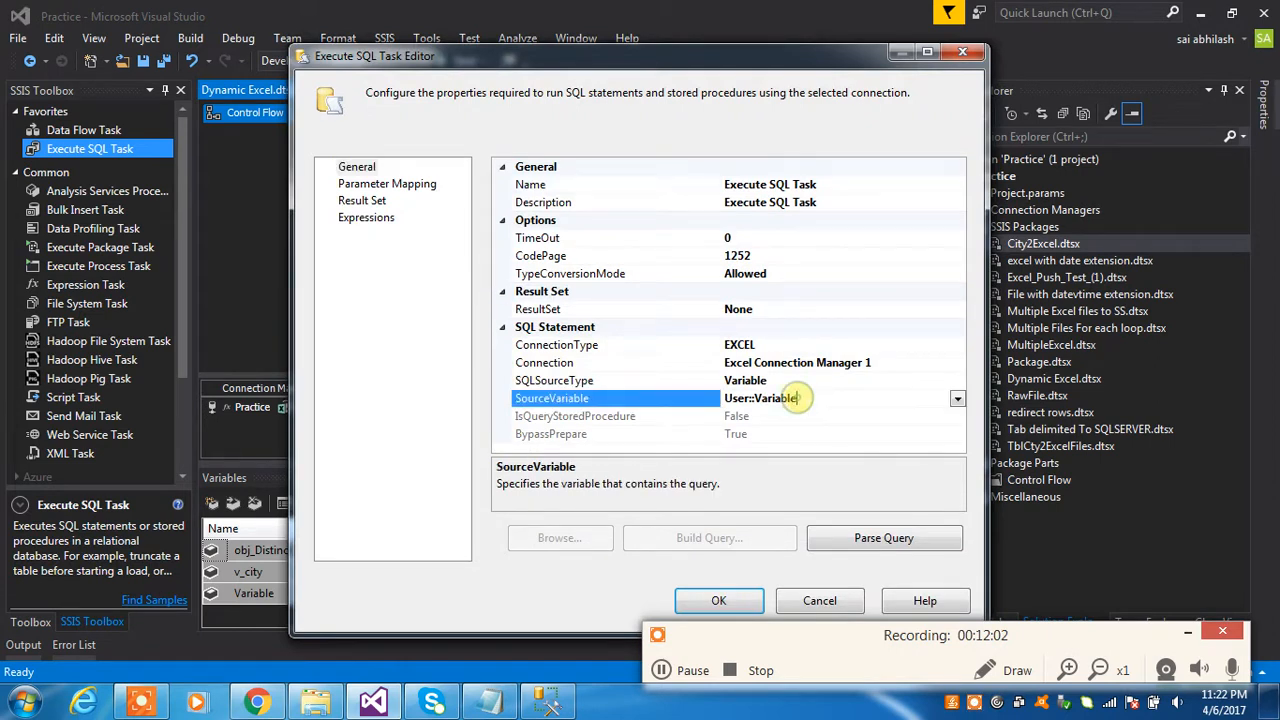
pyautogui.click(957, 401)
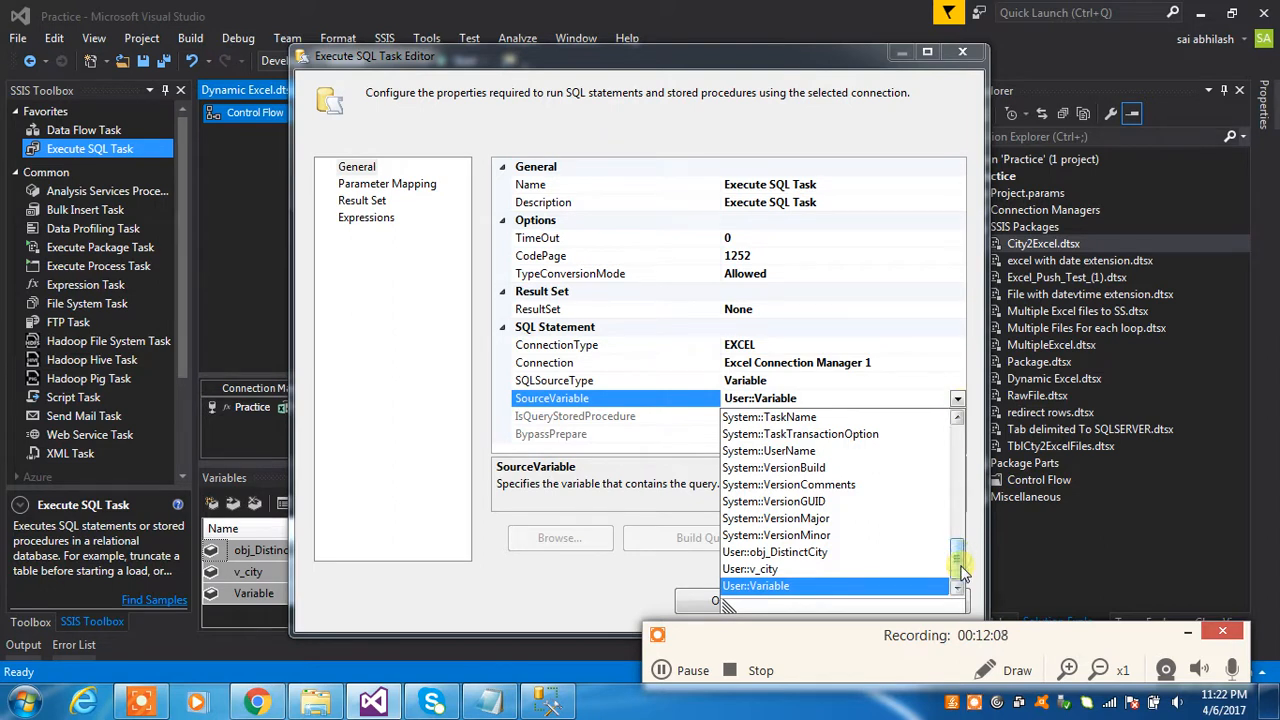
pyautogui.moveTo(957, 567); pyautogui.dragTo(957, 440)
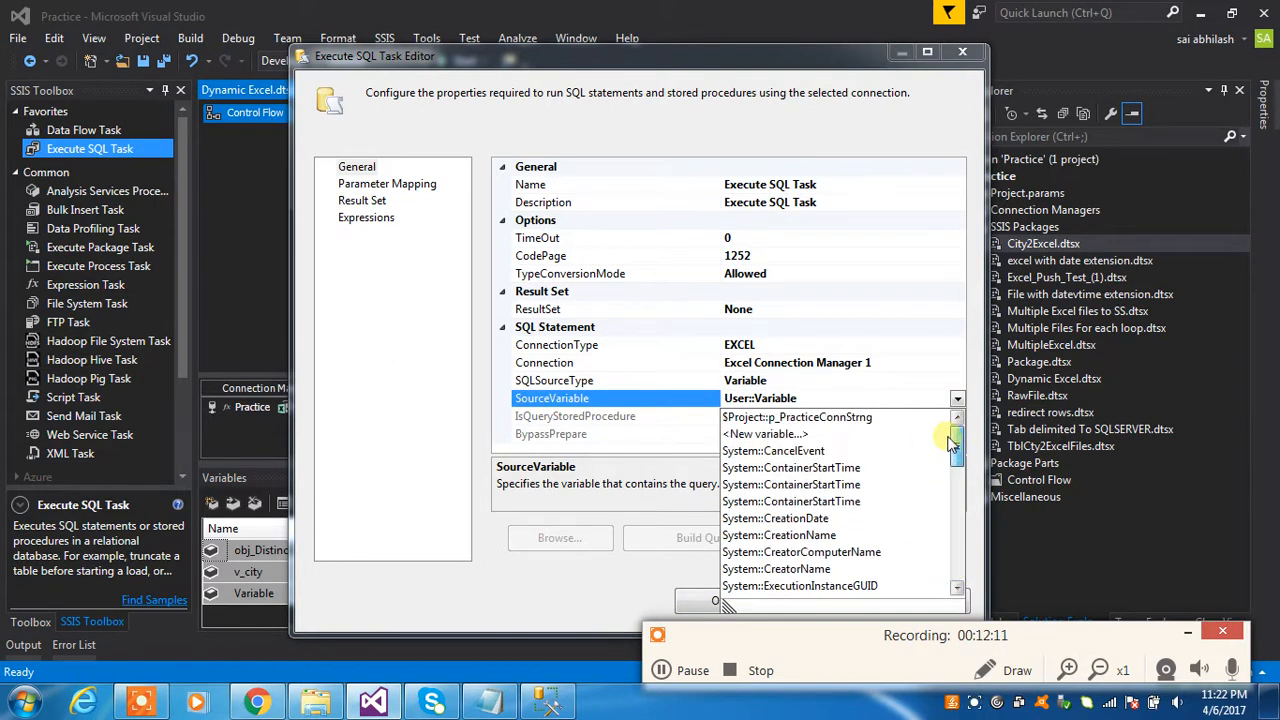
pyautogui.click(818, 436)
pyautogui.doubleClick(659, 300)
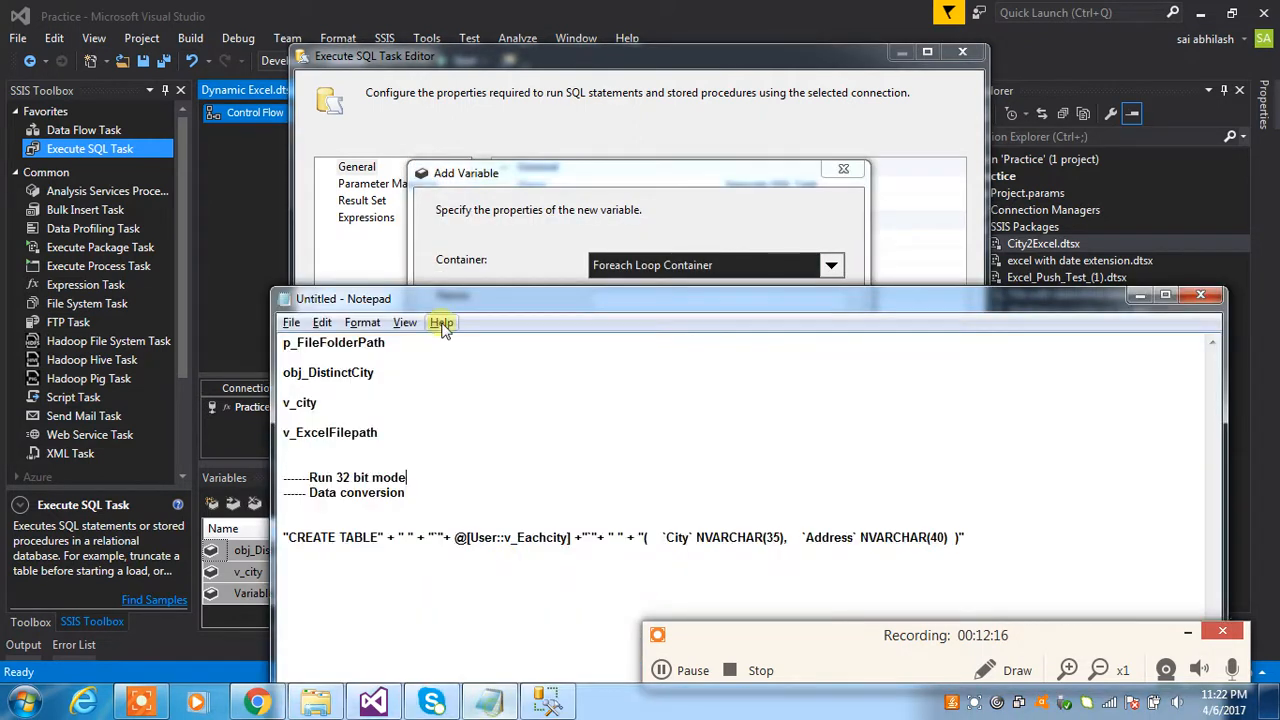
pyautogui.click(489, 702)
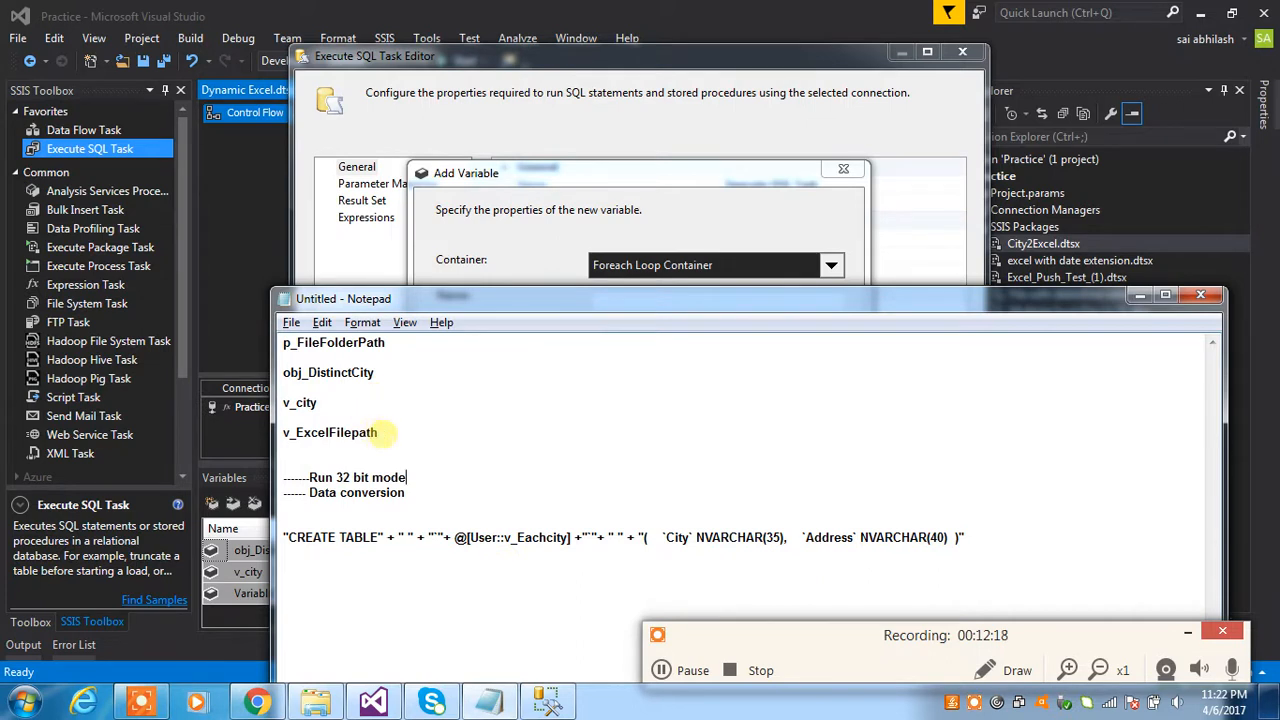
pyautogui.moveTo(834, 296); pyautogui.dragTo(797, 239)
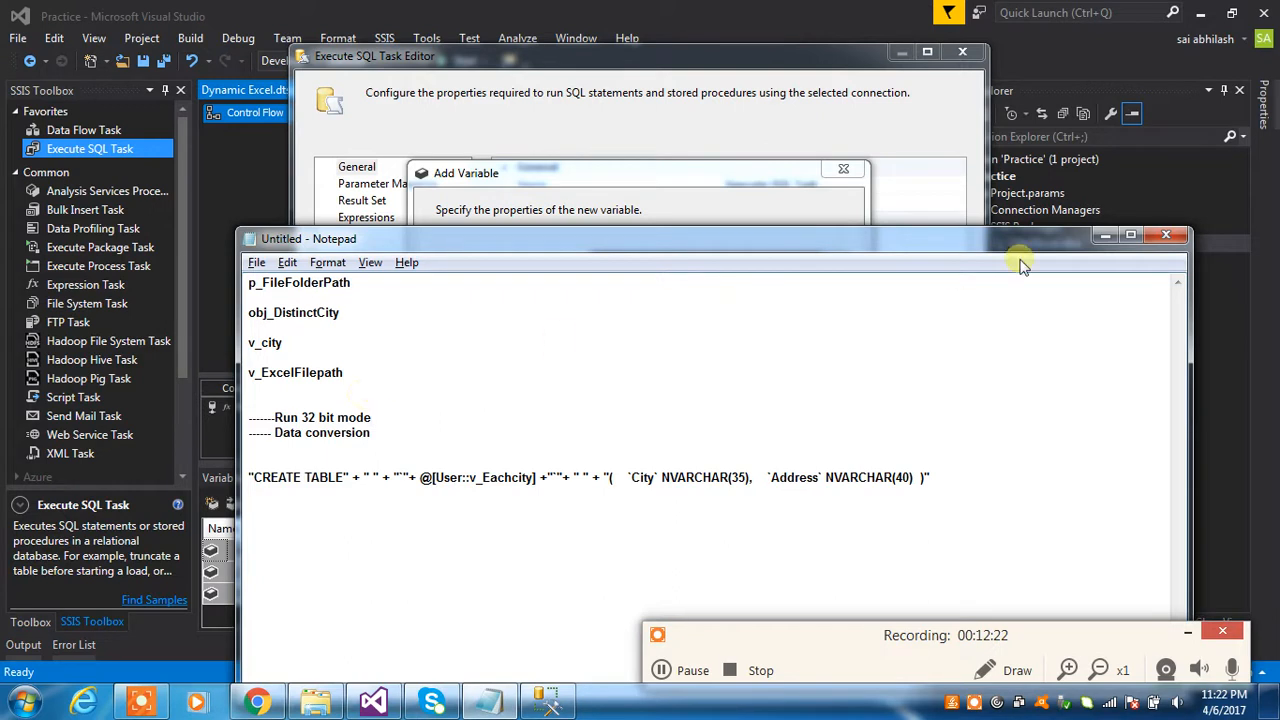
pyautogui.click(1104, 236)
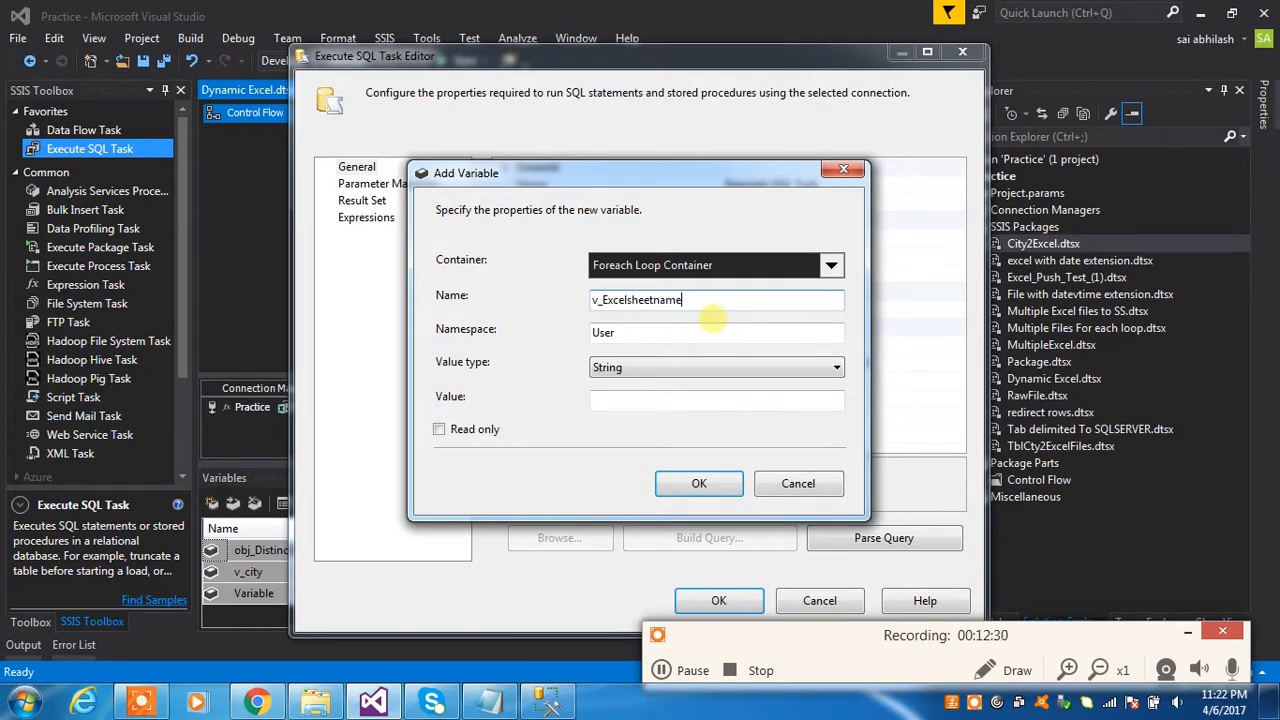
pyautogui.click(697, 486)
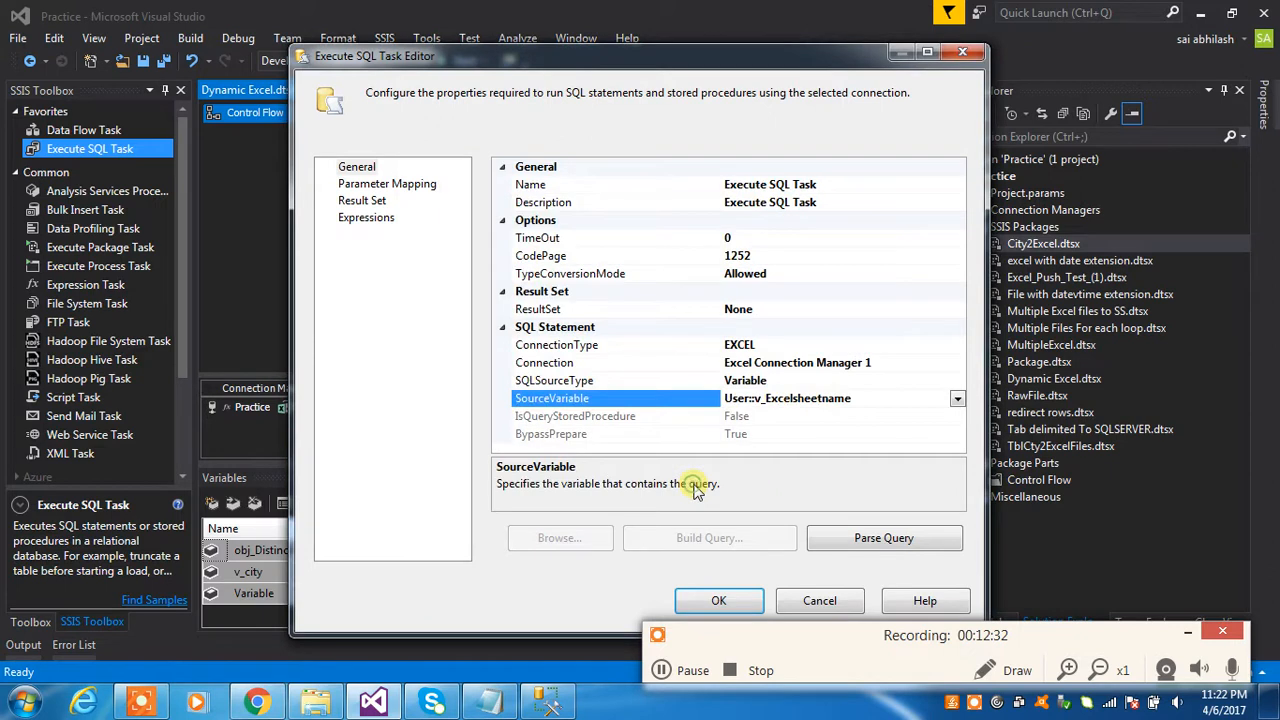
pyautogui.click(720, 601)
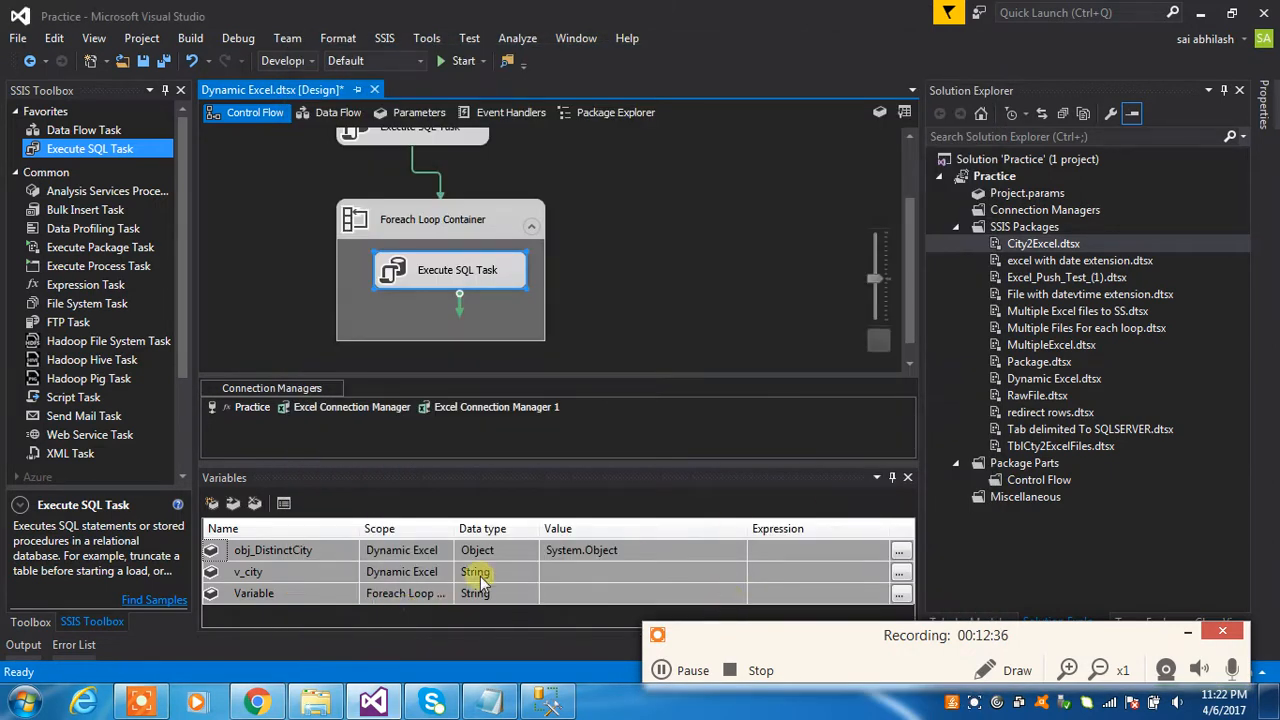
# Display the package-level variables and check the list for the new sheet name variable
pyautogui.click(625, 302)
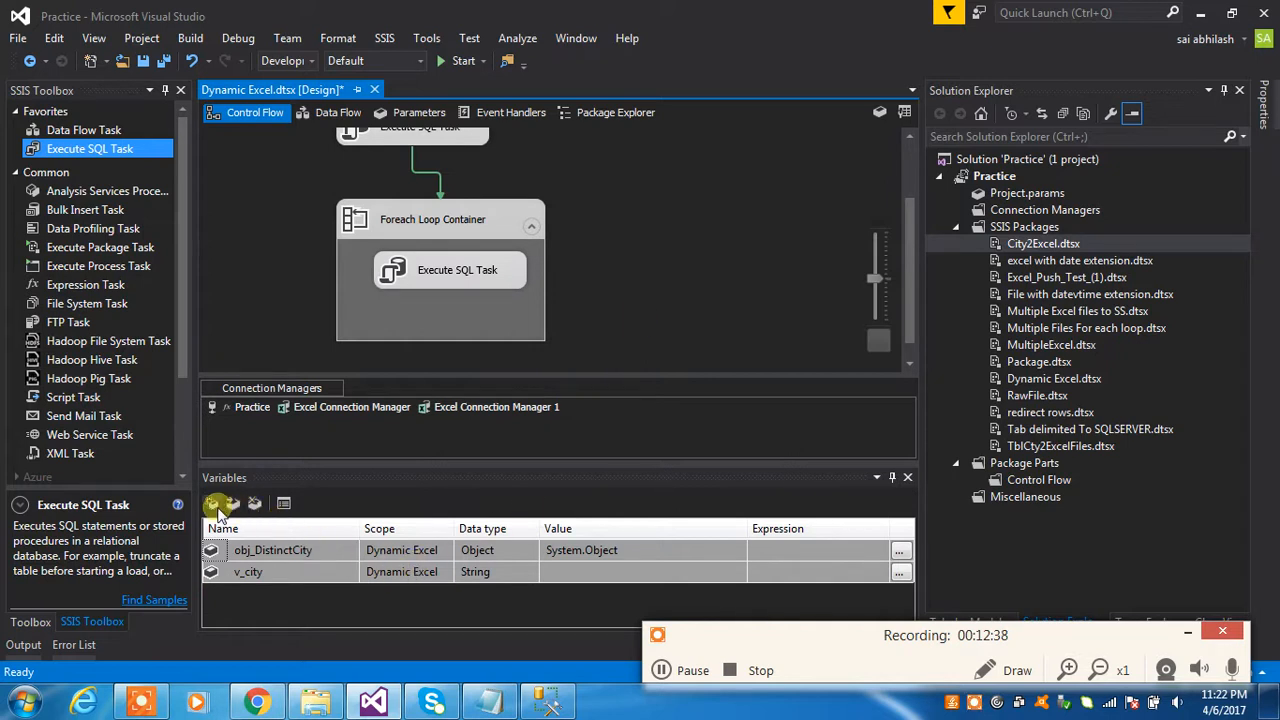
pyautogui.rightClick(667, 269)
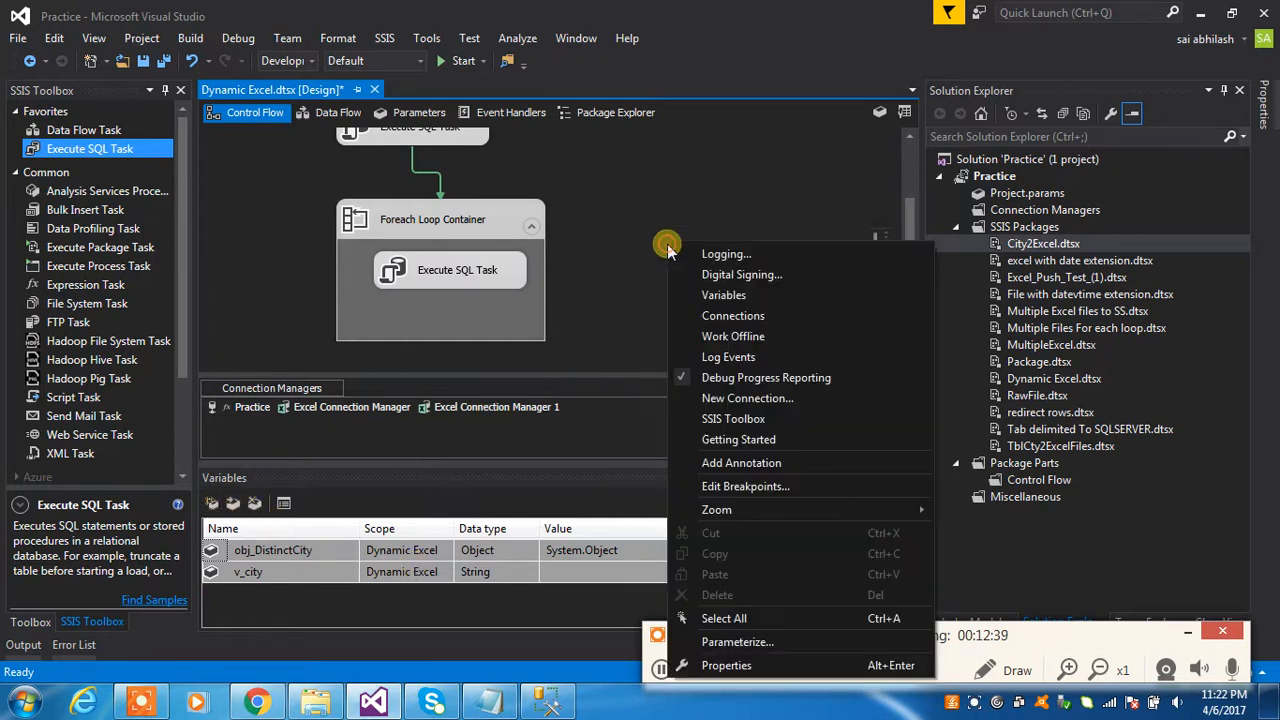
pyautogui.click(727, 291)
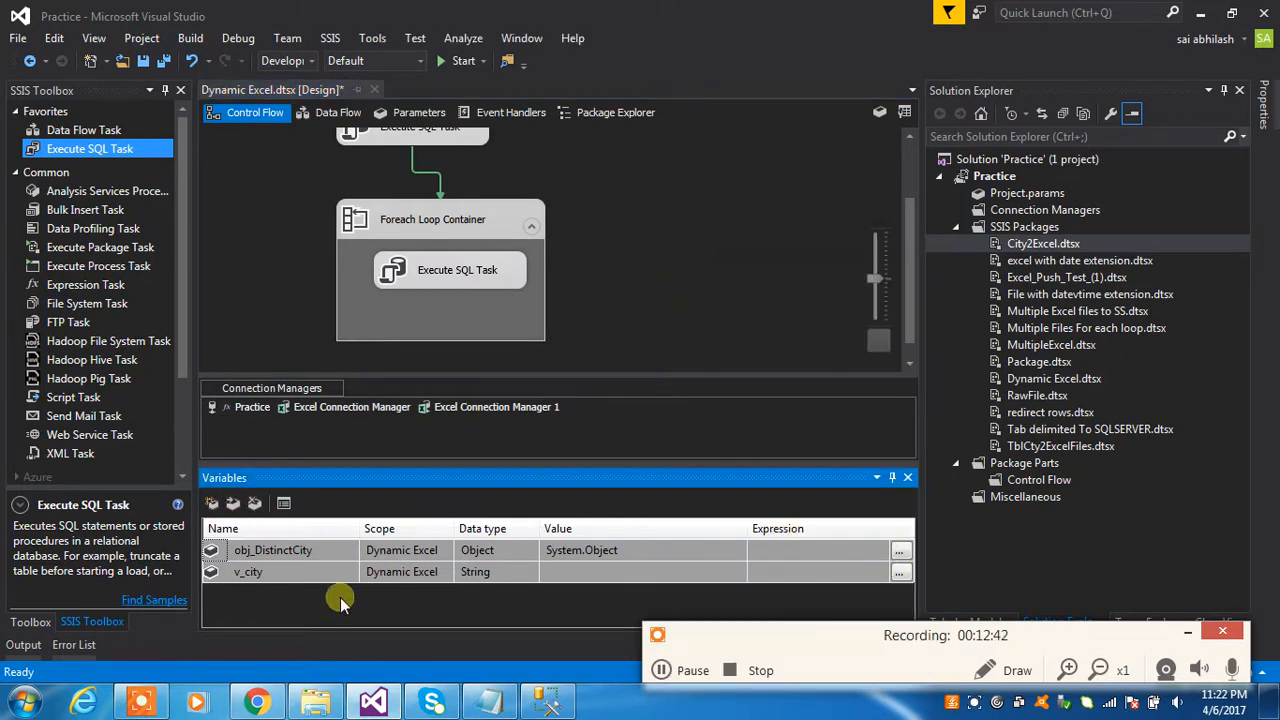
pyautogui.click(275, 550)
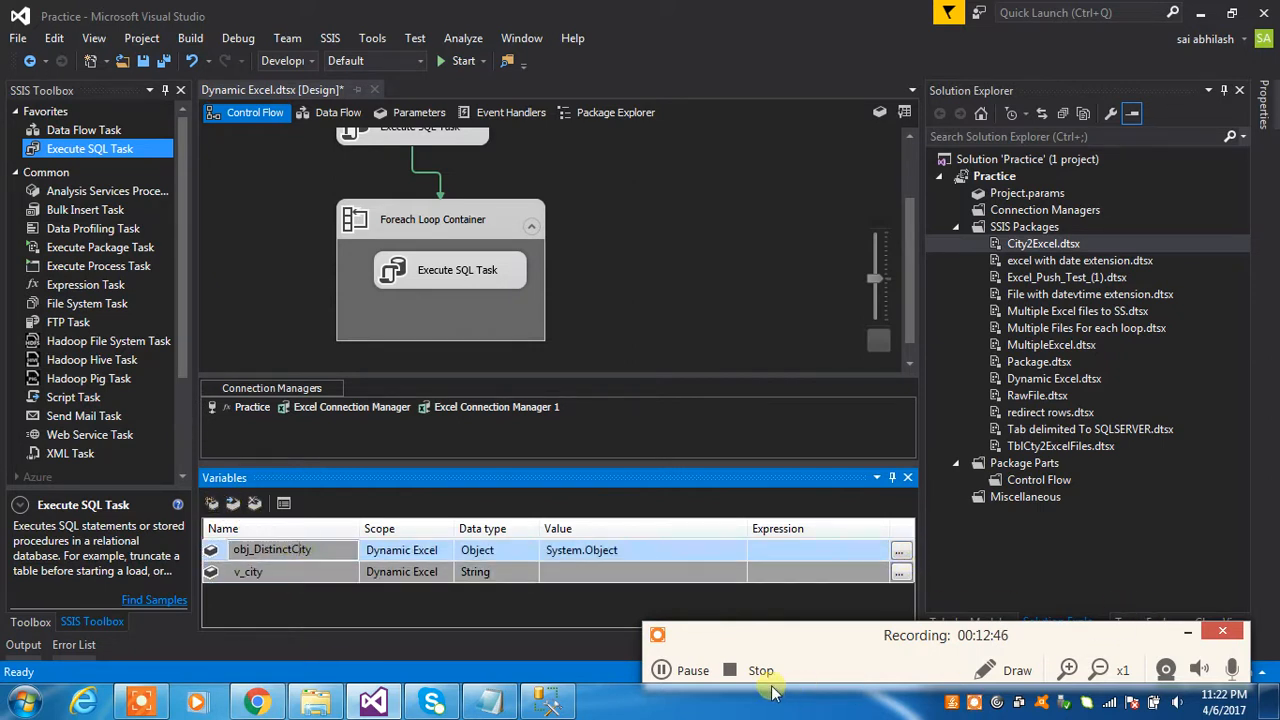
pyautogui.click(688, 670)
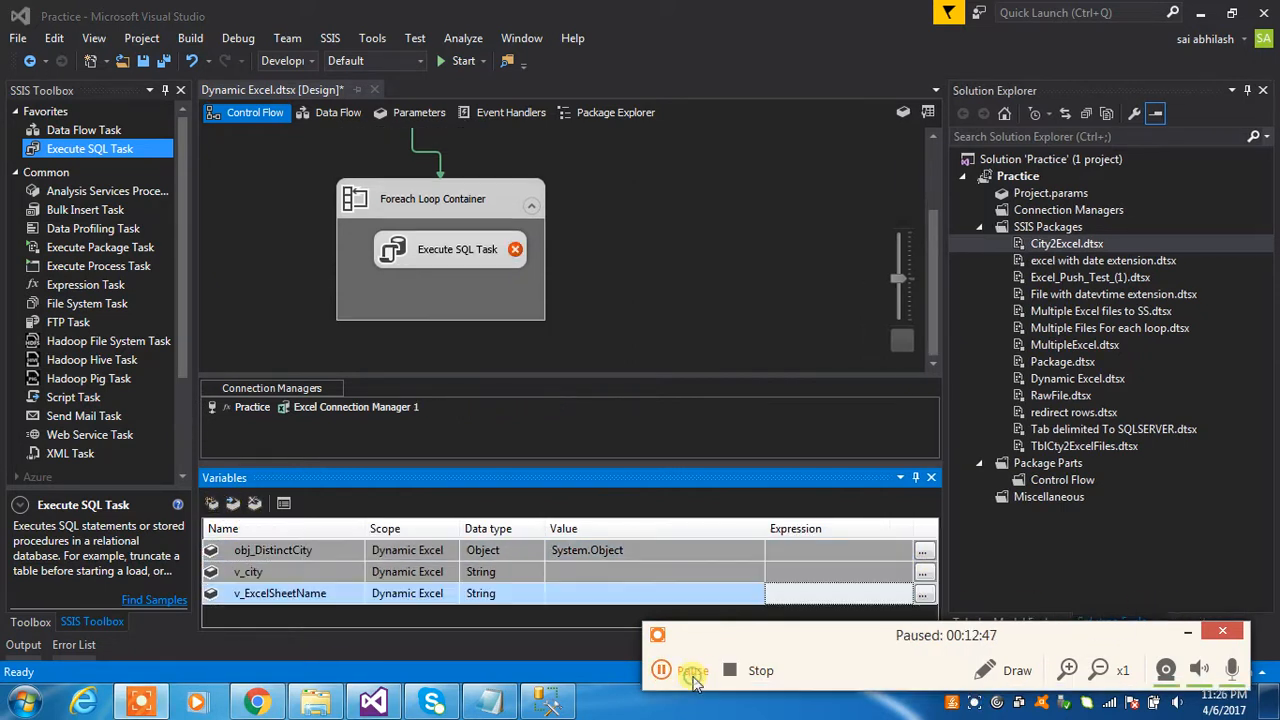
pyautogui.click(688, 670)
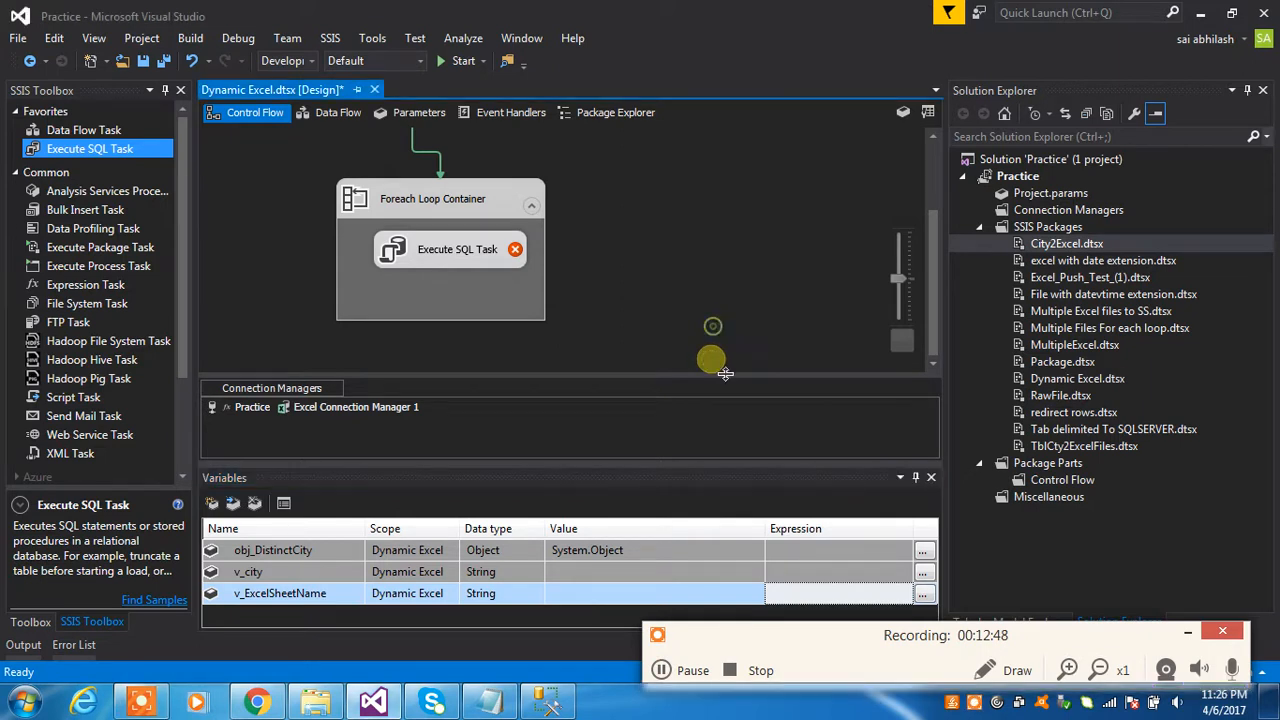
pyautogui.click(1186, 631)
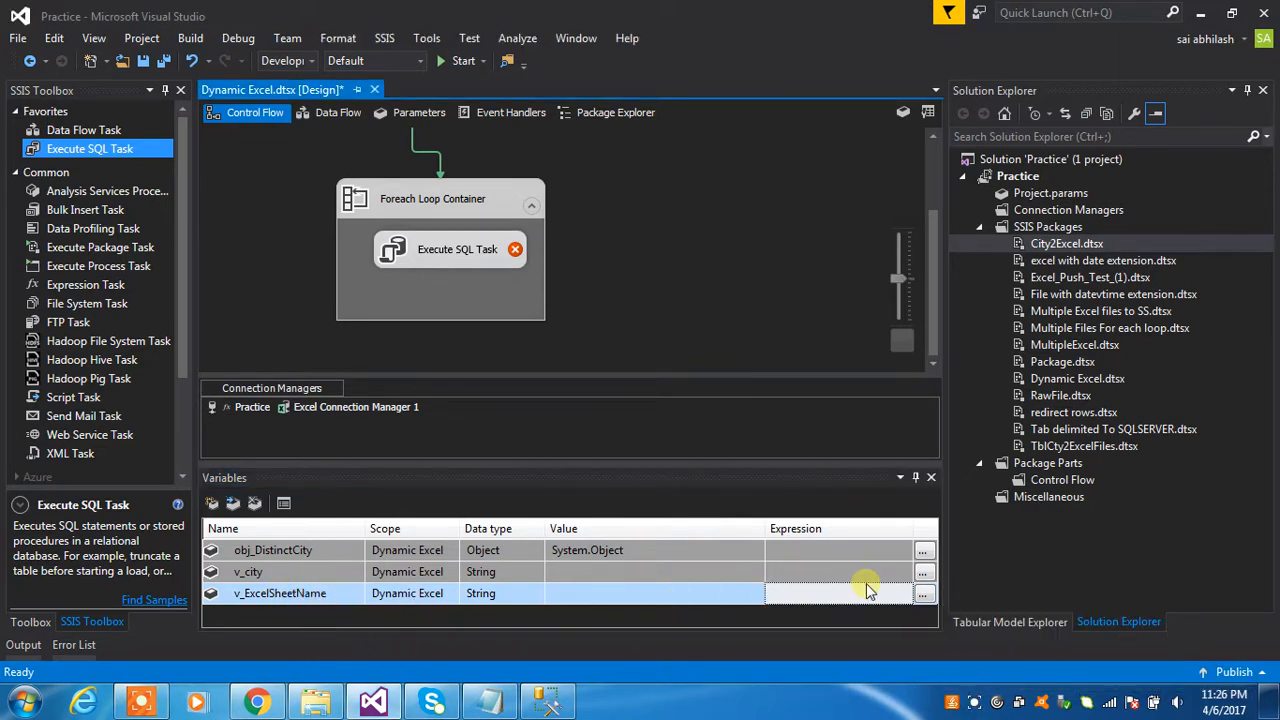
# Copy the CREATE TABLE expression from Notepad into the Expression Builder for the v_ExcelSheetName variable and evaluate it
pyautogui.click(923, 594)
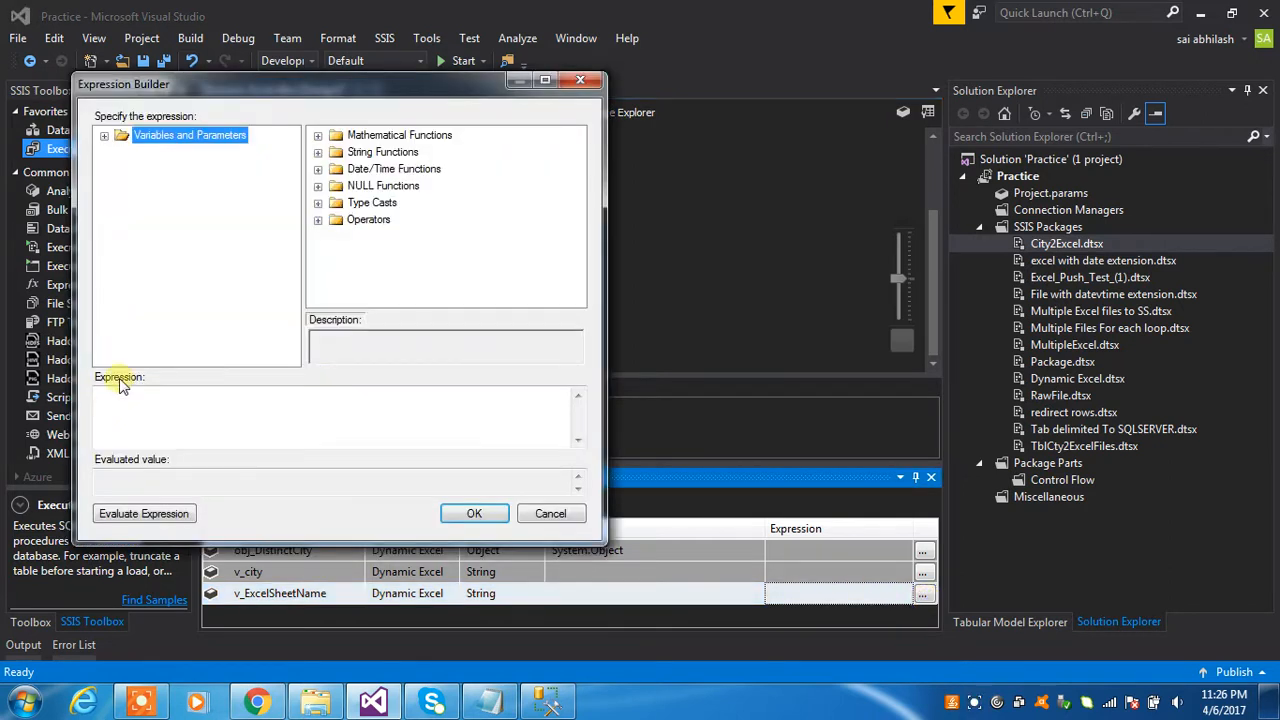
pyautogui.click(490, 692)
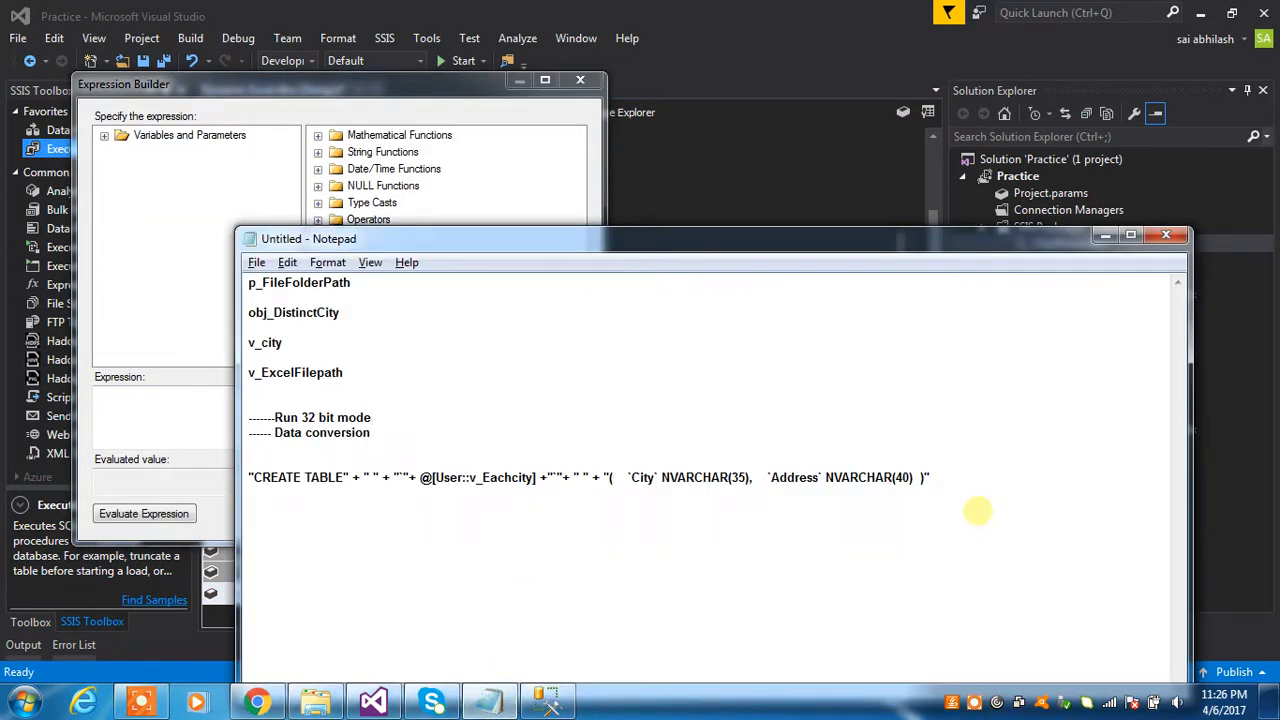
pyautogui.moveTo(957, 480); pyautogui.dragTo(250, 477)
pyautogui.hotkey('ctrl', 'c')
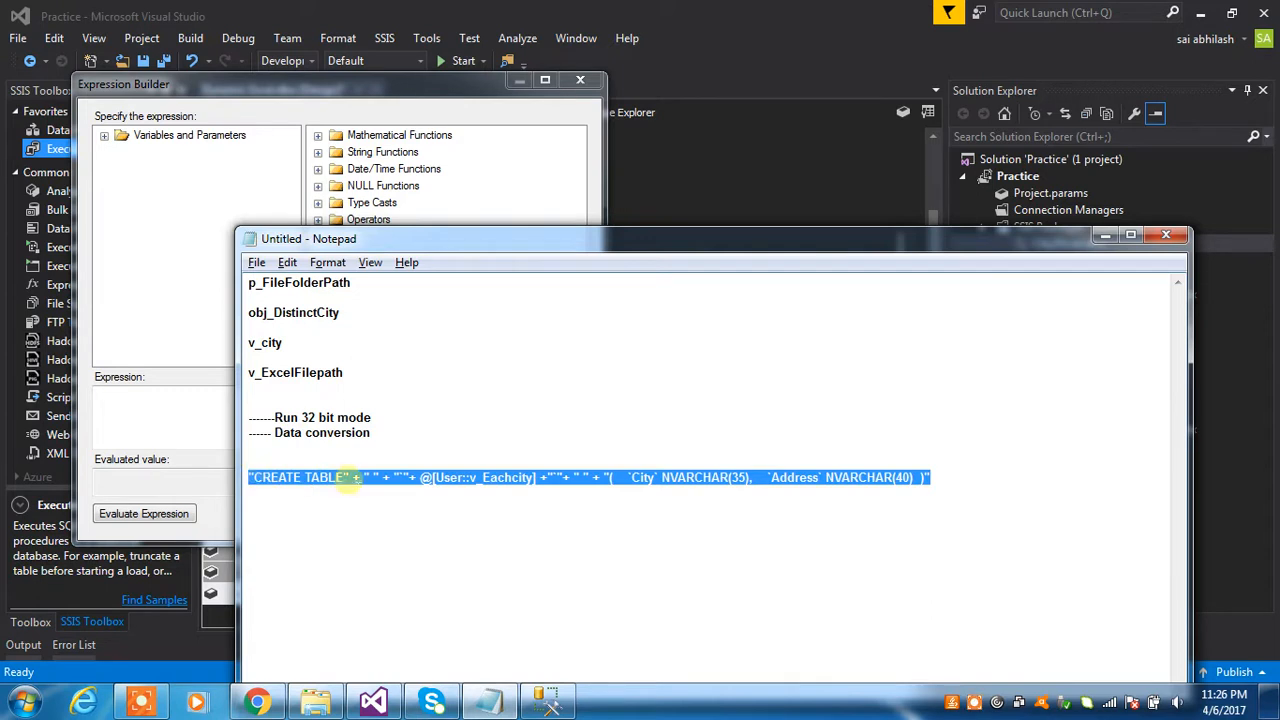
pyautogui.click(180, 420)
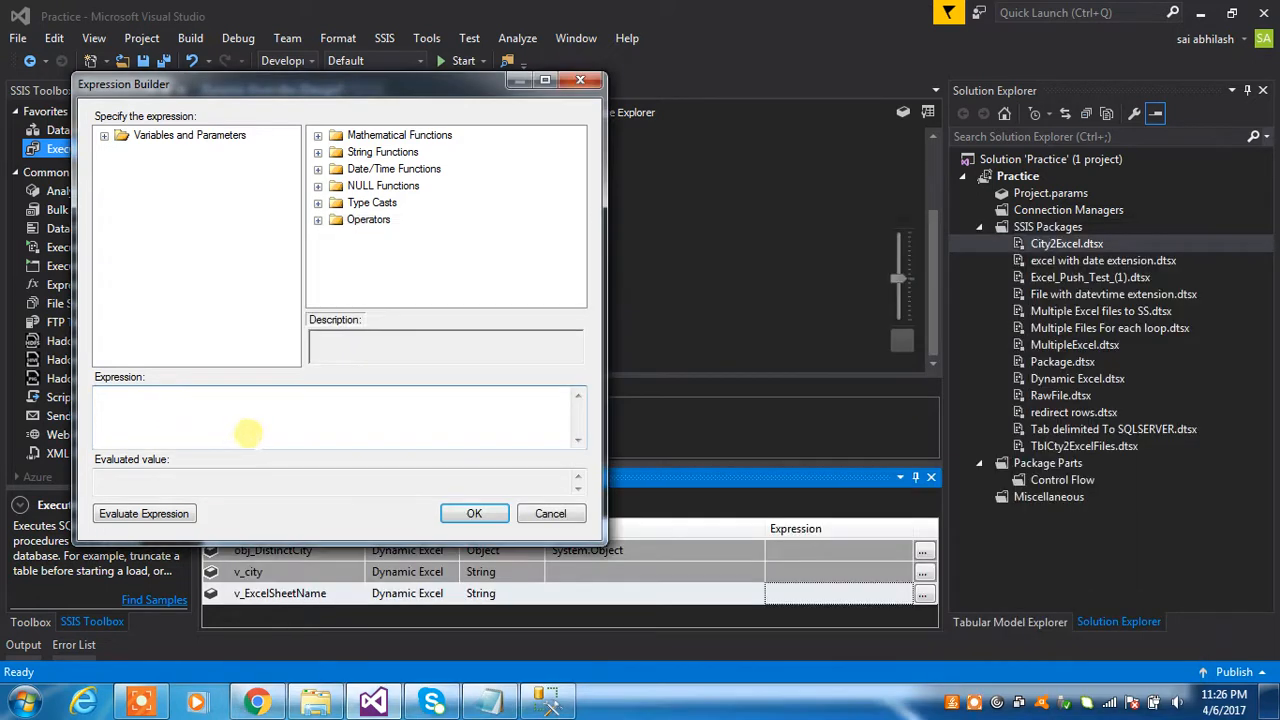
pyautogui.hotkey('ctrl', 'v')
pyautogui.click(150, 514)
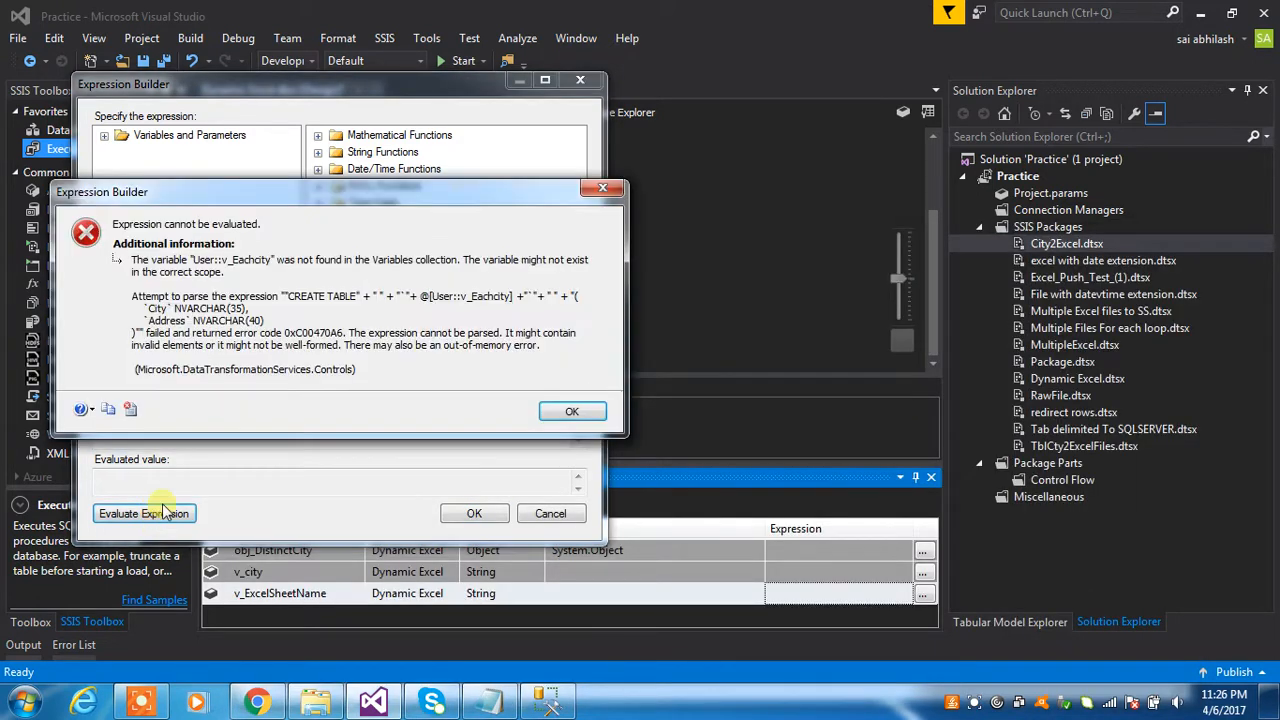
pyautogui.click(573, 411)
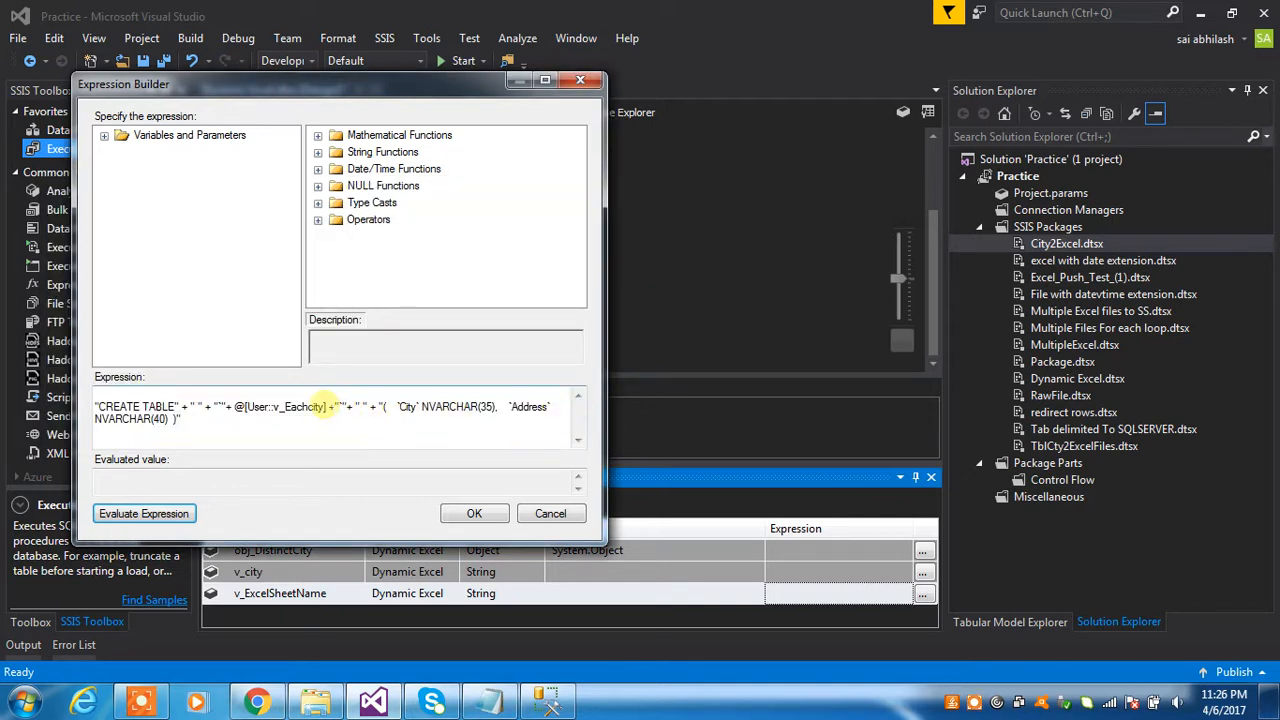
# Try to replace the @[User::v_Eachcity] reference in the expression with @[User::v_city], and evaluate the expression
pyautogui.click(325, 407)
pyautogui.press('BackSpace')
pyautogui.press('BackSpace')
pyautogui.press('BackSpace')
pyautogui.press('BackSpace')
pyautogui.press('BackSpace')
pyautogui.press('BackSpace')
pyautogui.press('BackSpace')
pyautogui.press('BackSpace')
pyautogui.press('BackSpace')
pyautogui.press('BackSpace')
pyautogui.press('BackSpace')
pyautogui.press('BackSpace')
pyautogui.press('BackSpace')
pyautogui.press('BackSpace')
pyautogui.press('BackSpace')
pyautogui.press('BackSpace')
pyautogui.press('BackSpace')
pyautogui.press('BackSpace')
pyautogui.press('BackSpace')
pyautogui.press('BackSpace')
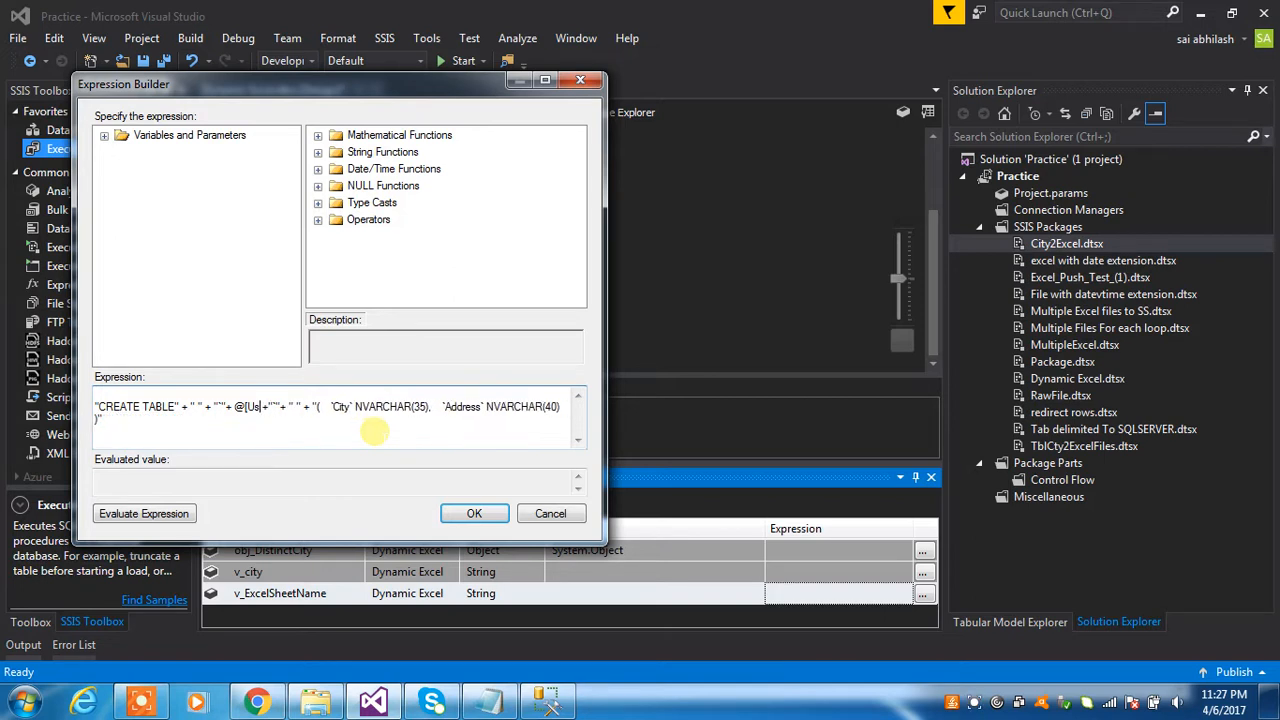
pyautogui.click(104, 136)
pyautogui.click(189, 204)
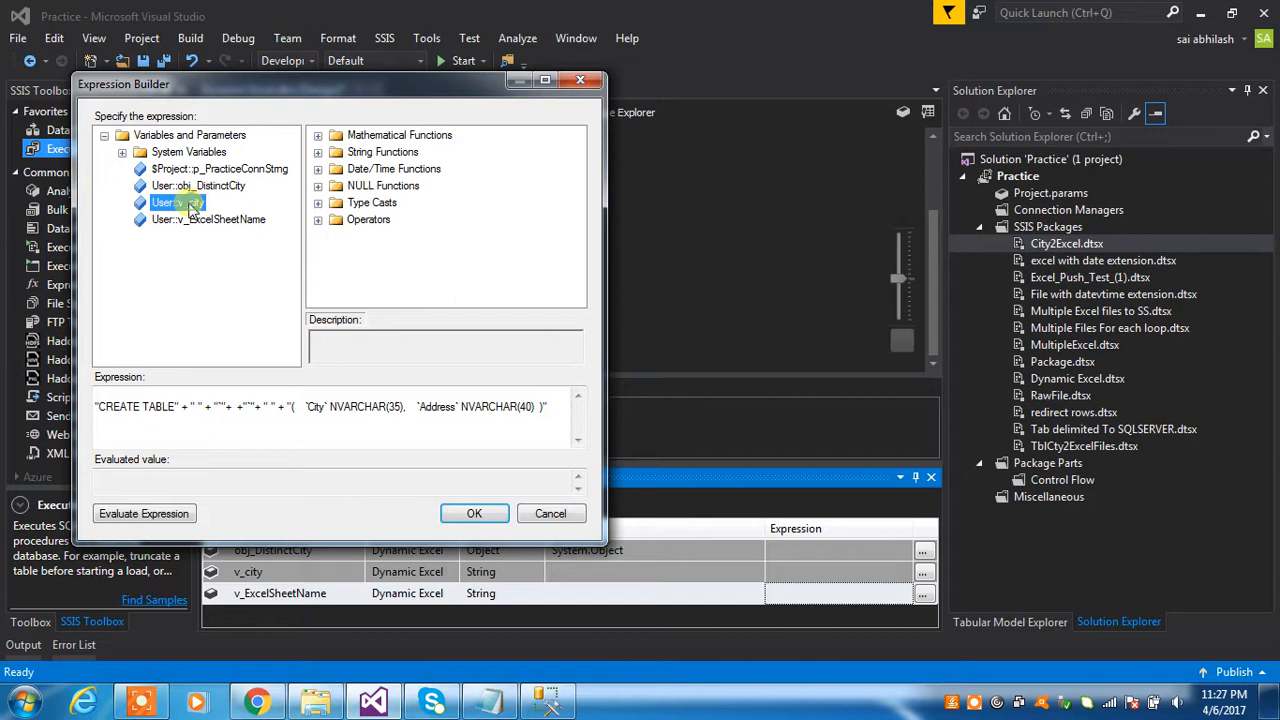
pyautogui.moveTo(182, 206); pyautogui.dragTo(190, 404)
pyautogui.click(165, 515)
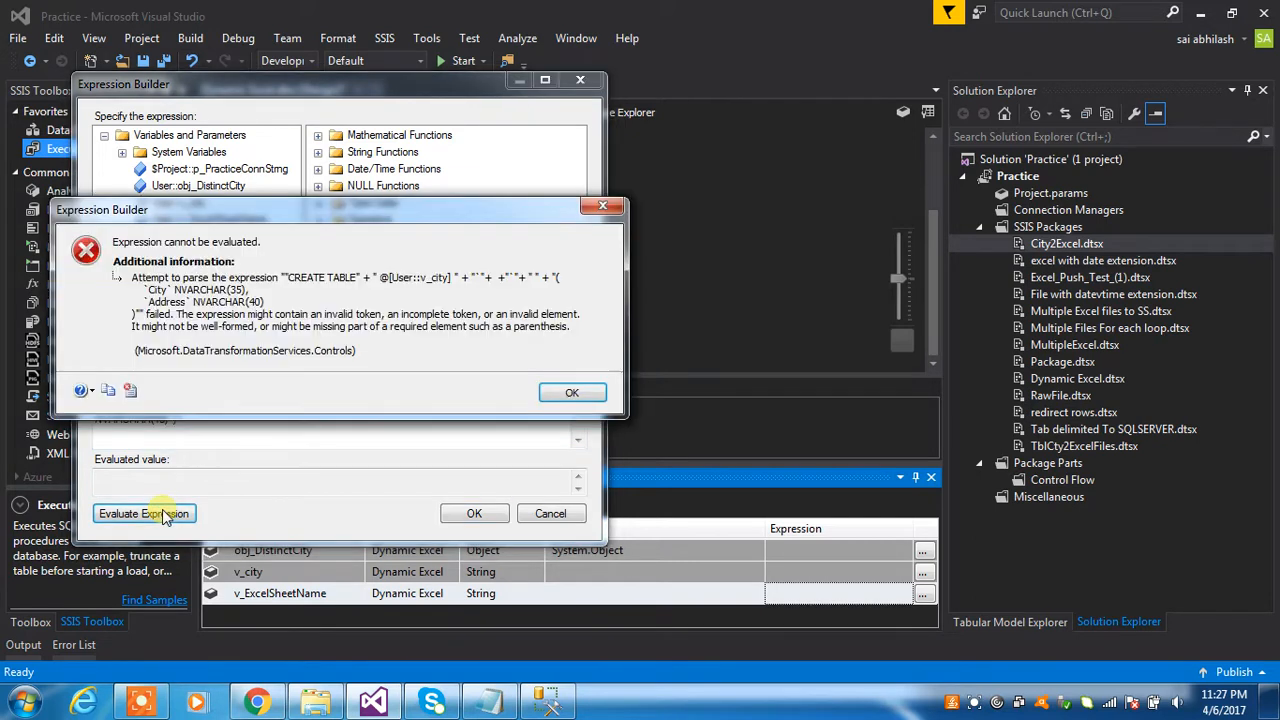
pyautogui.click(571, 394)
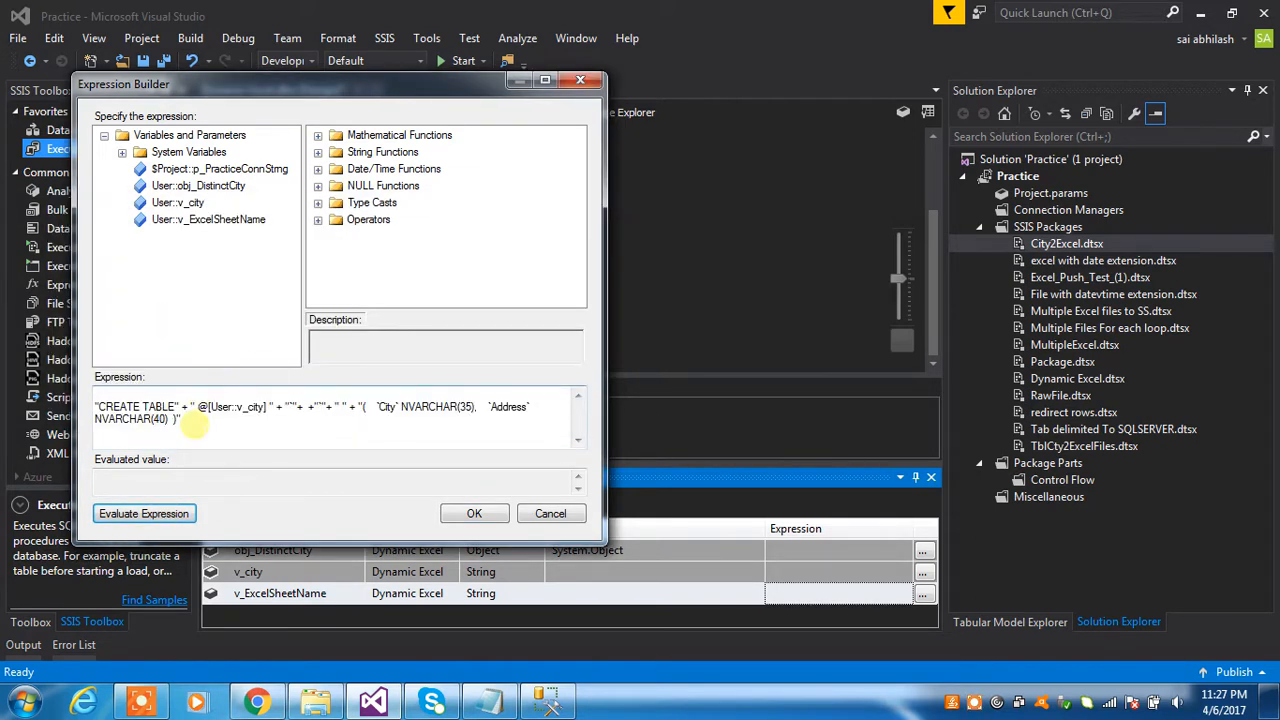
# Clear the edited expression and enter the original CREATE TABLE expression from Notepad again
pyautogui.moveTo(194, 424); pyautogui.dragTo(97, 395)
pyautogui.hotkey('ctrl', 'x')
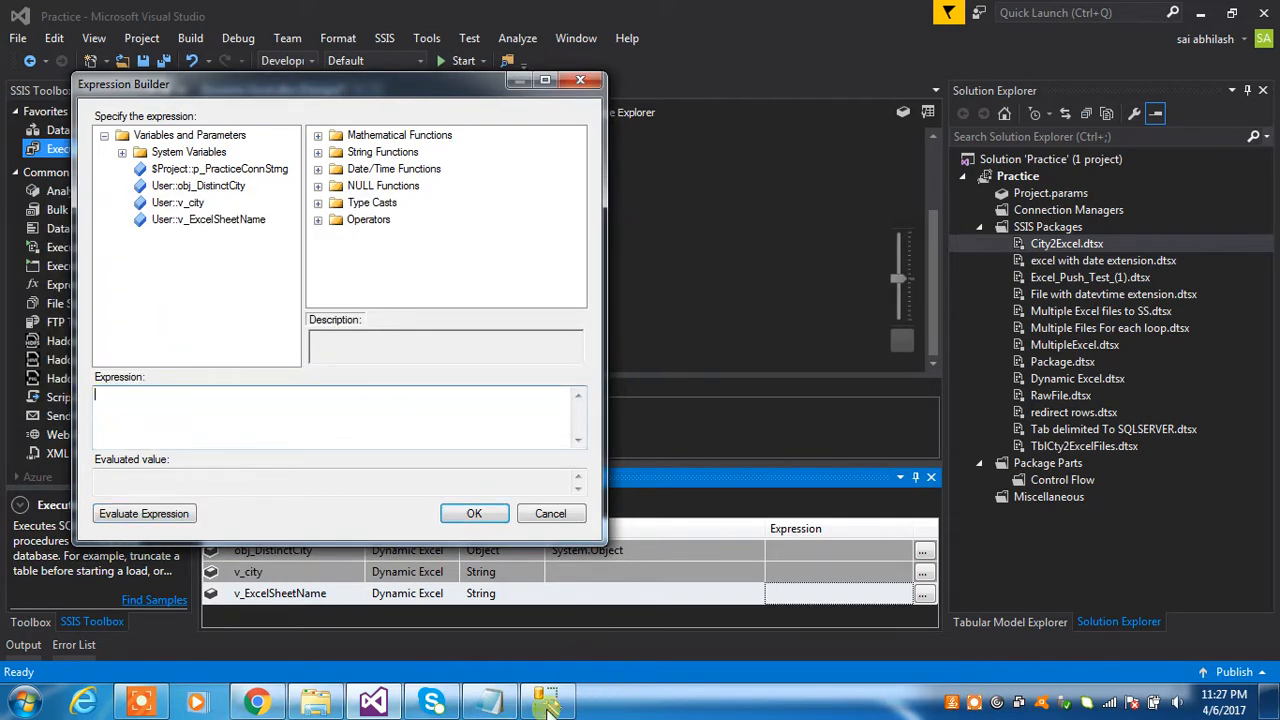
pyautogui.click(490, 704)
pyautogui.moveTo(926, 477); pyautogui.dragTo(236, 477)
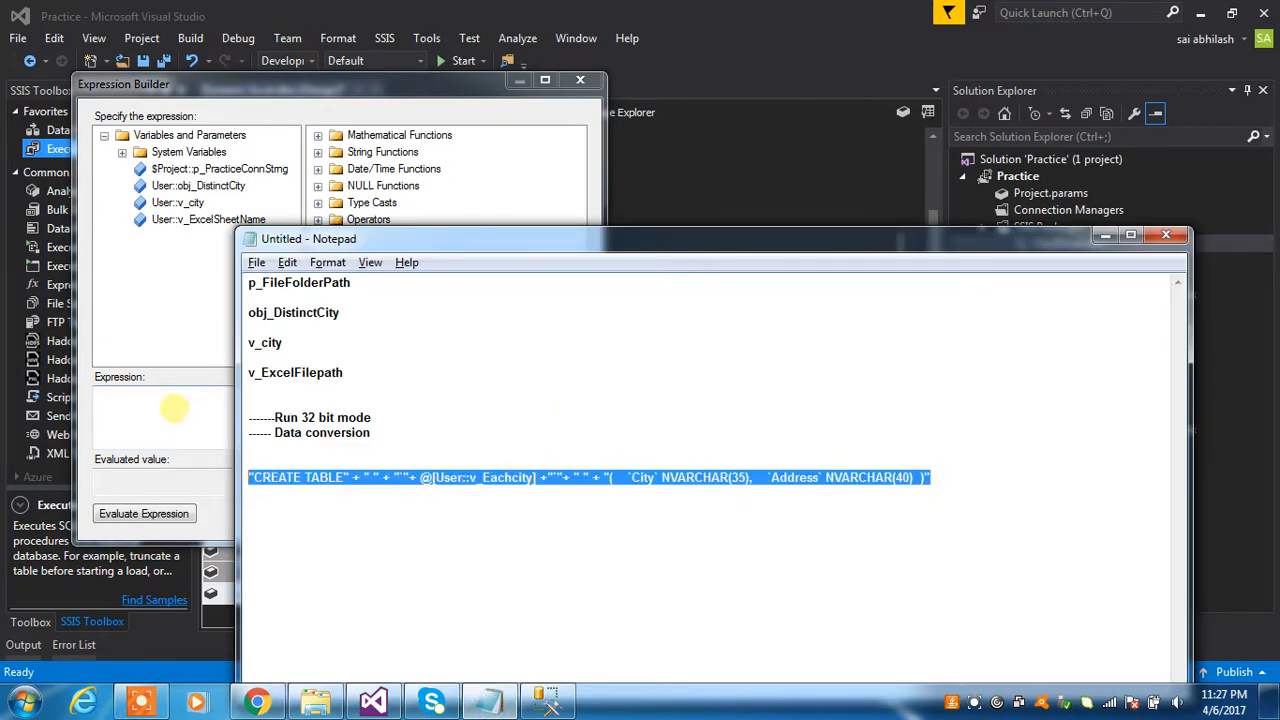
pyautogui.click(175, 408)
pyautogui.hotkey('ctrl', 'v')
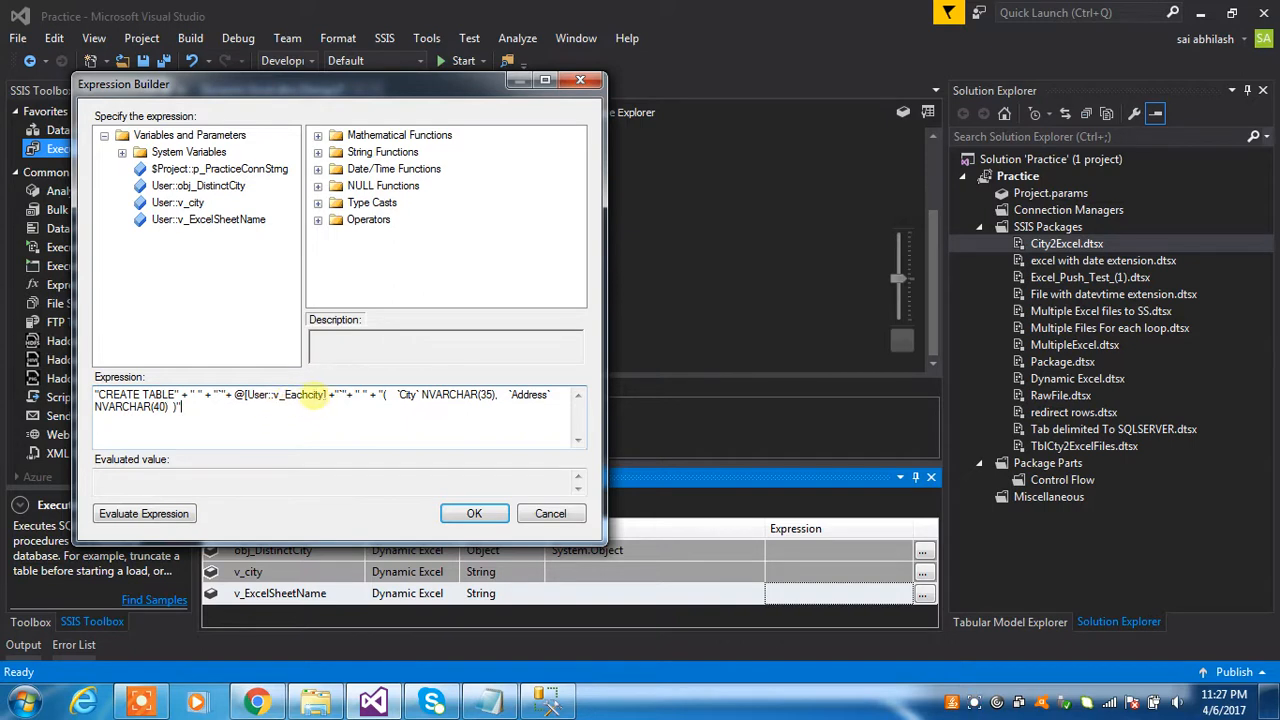
# Replace @[User::v_Eachcity] in the CREATE TABLE expression with the variable reference @[User::v_city]
pyautogui.moveTo(329, 394); pyautogui.dragTo(234, 396)
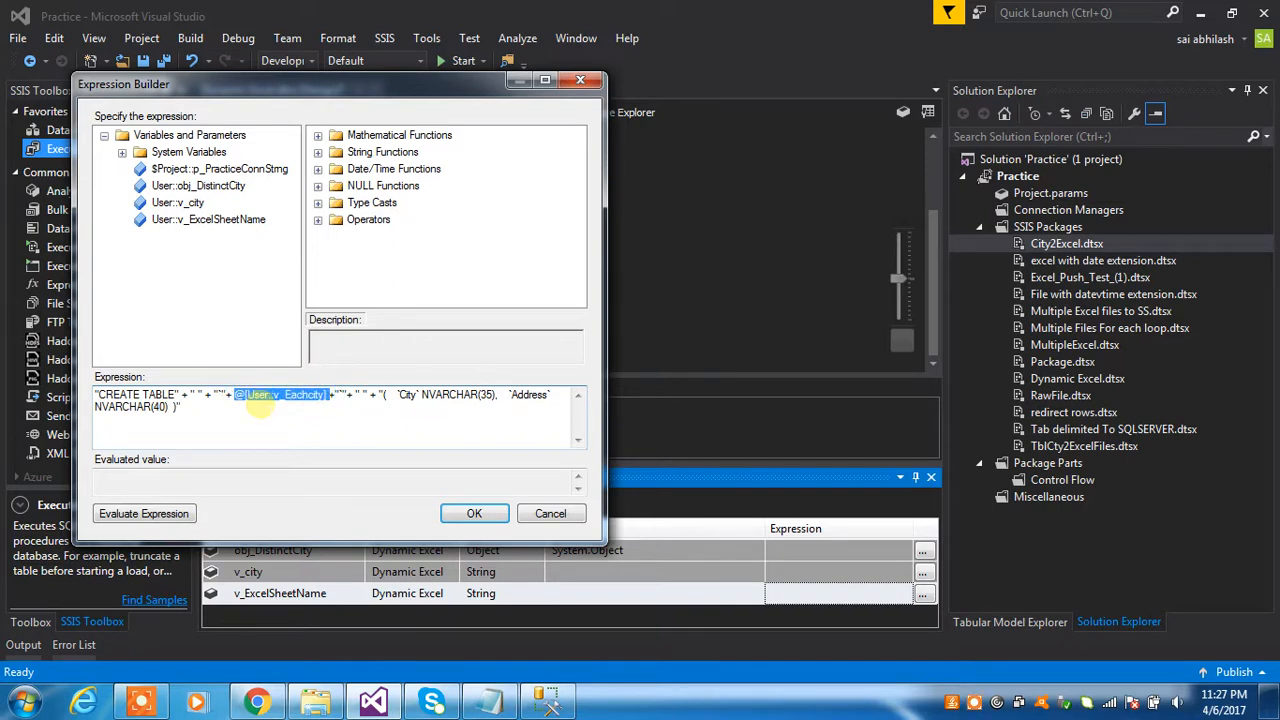
pyautogui.press('Delete')
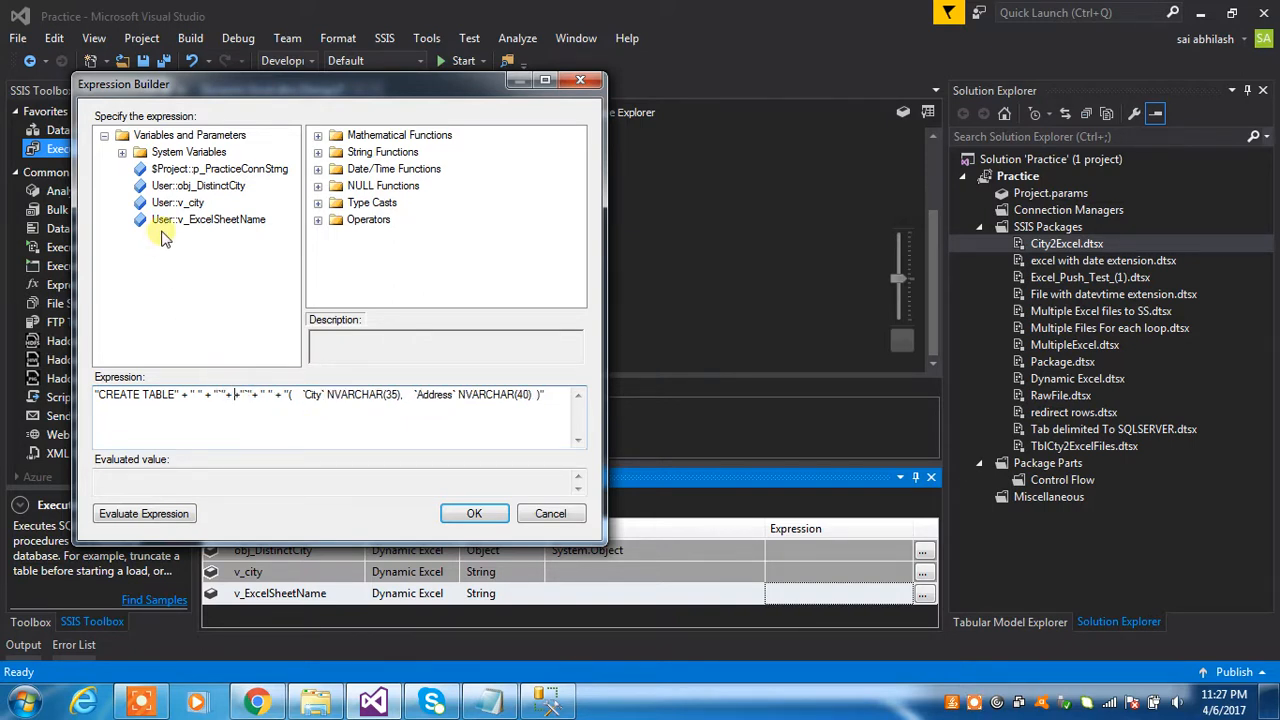
pyautogui.click(182, 205)
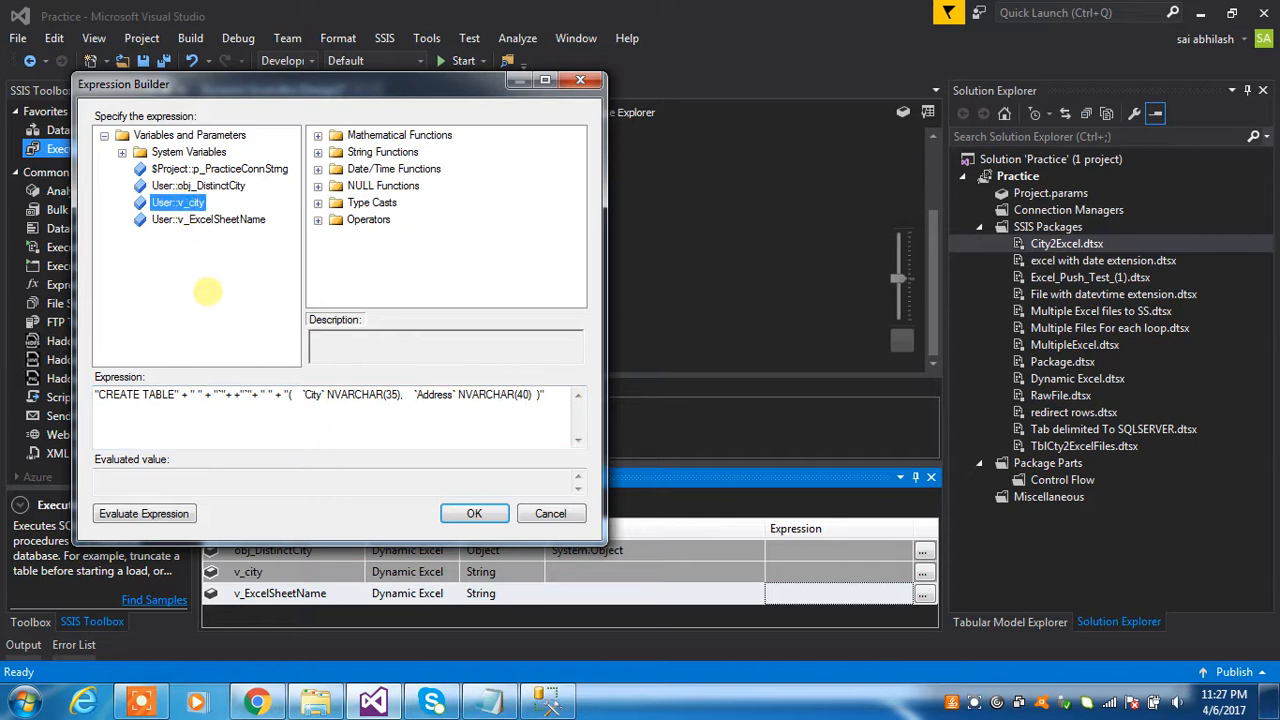
pyautogui.click(230, 394)
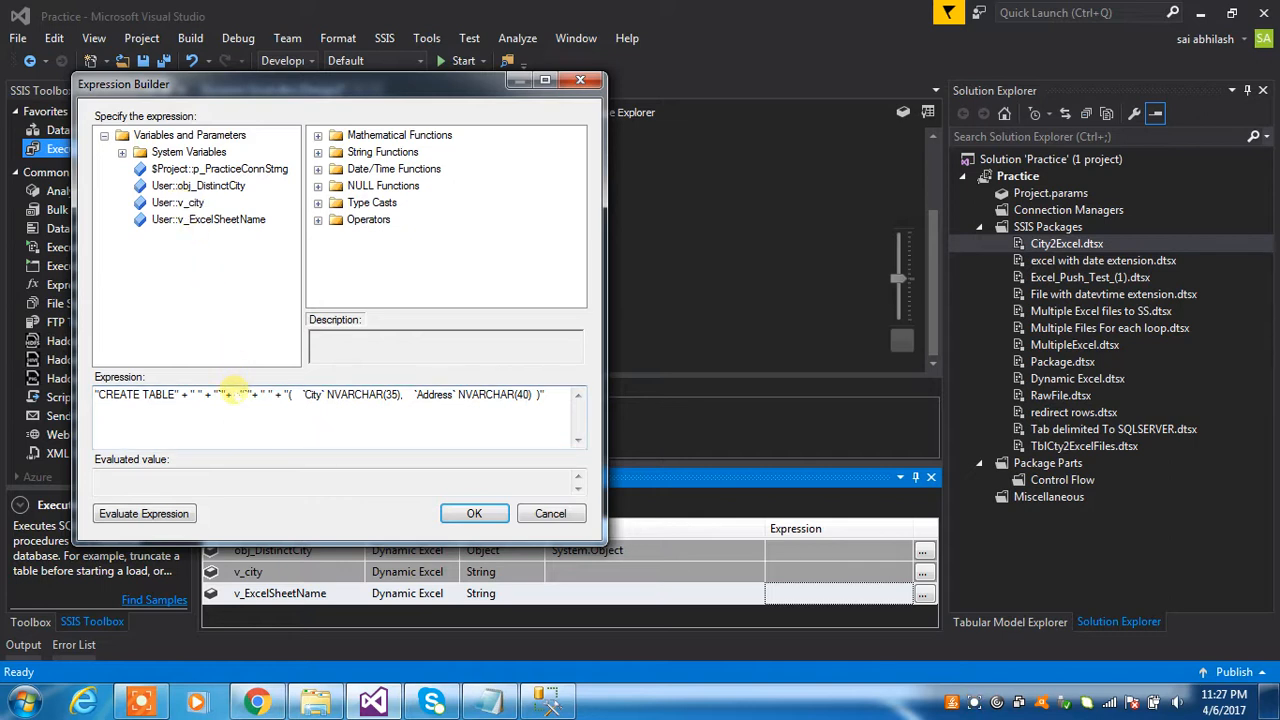
pyautogui.moveTo(235, 392); pyautogui.dragTo(235, 394)
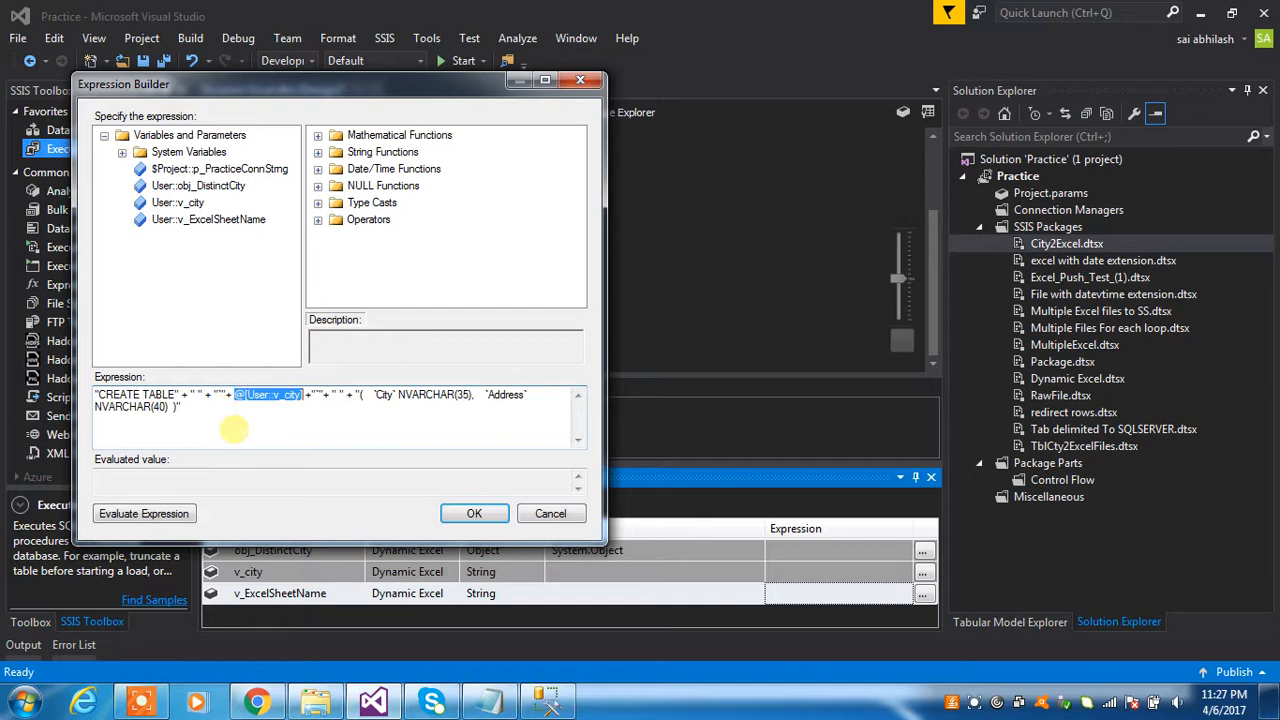
# Evaluate the CREATE TABLE expression for v_ExcelSheetName and read through the full evaluated value
pyautogui.click(164, 513)
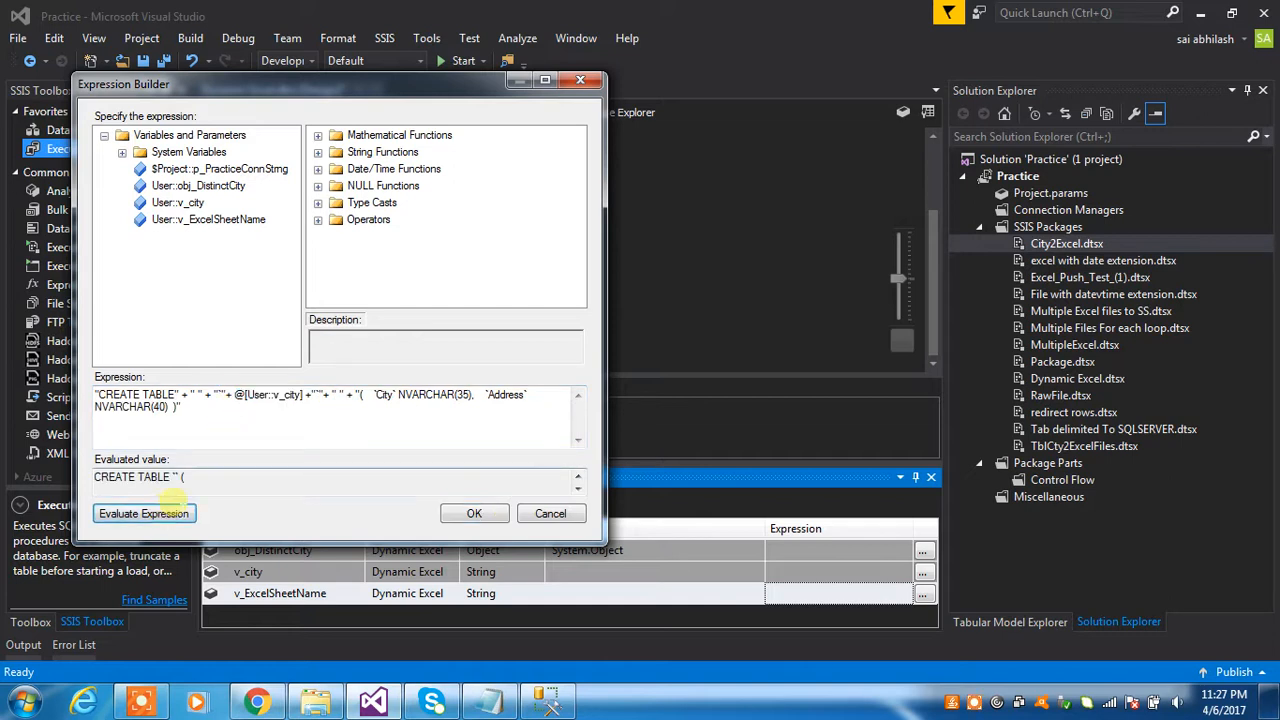
pyautogui.click(577, 488)
pyautogui.click(577, 488)
pyautogui.click(577, 488)
pyautogui.click(577, 488)
pyautogui.click(577, 477)
pyautogui.click(577, 477)
pyautogui.click(577, 477)
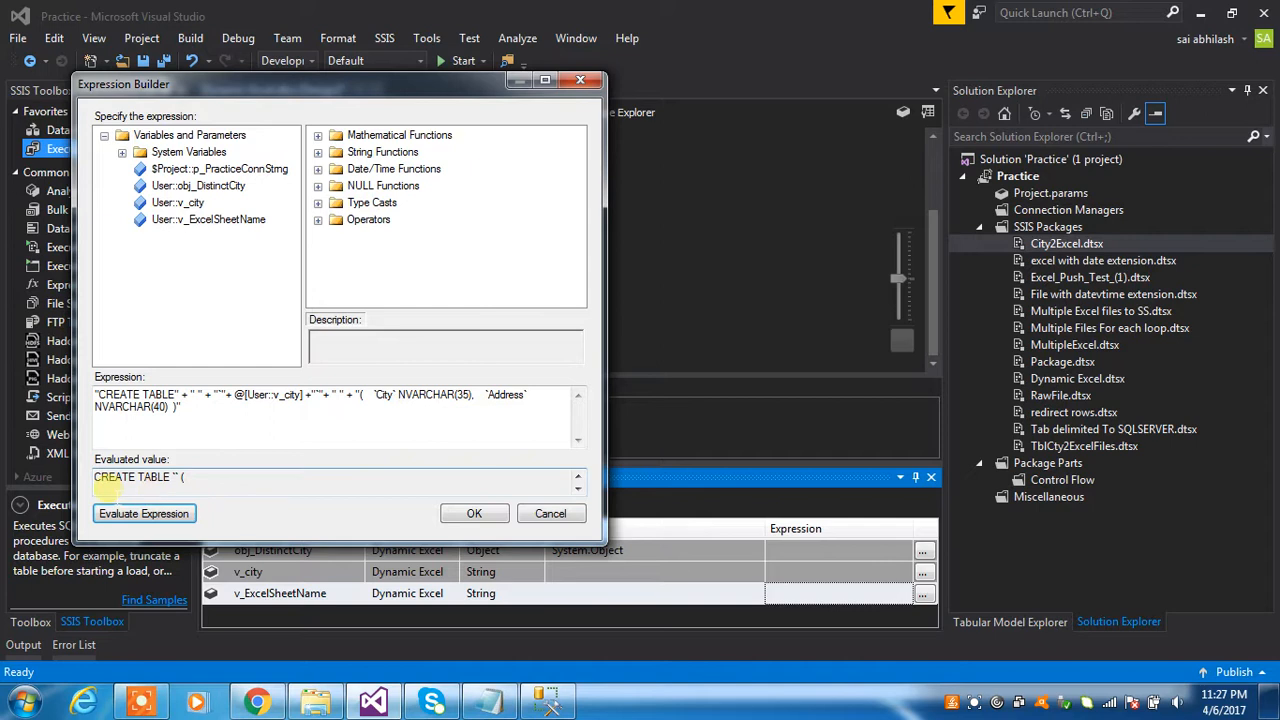
# Copy the evaluated CREATE TABLE statement into Notepad below the original expression and examine where the table name belongs
pyautogui.moveTo(95, 477); pyautogui.dragTo(231, 487)
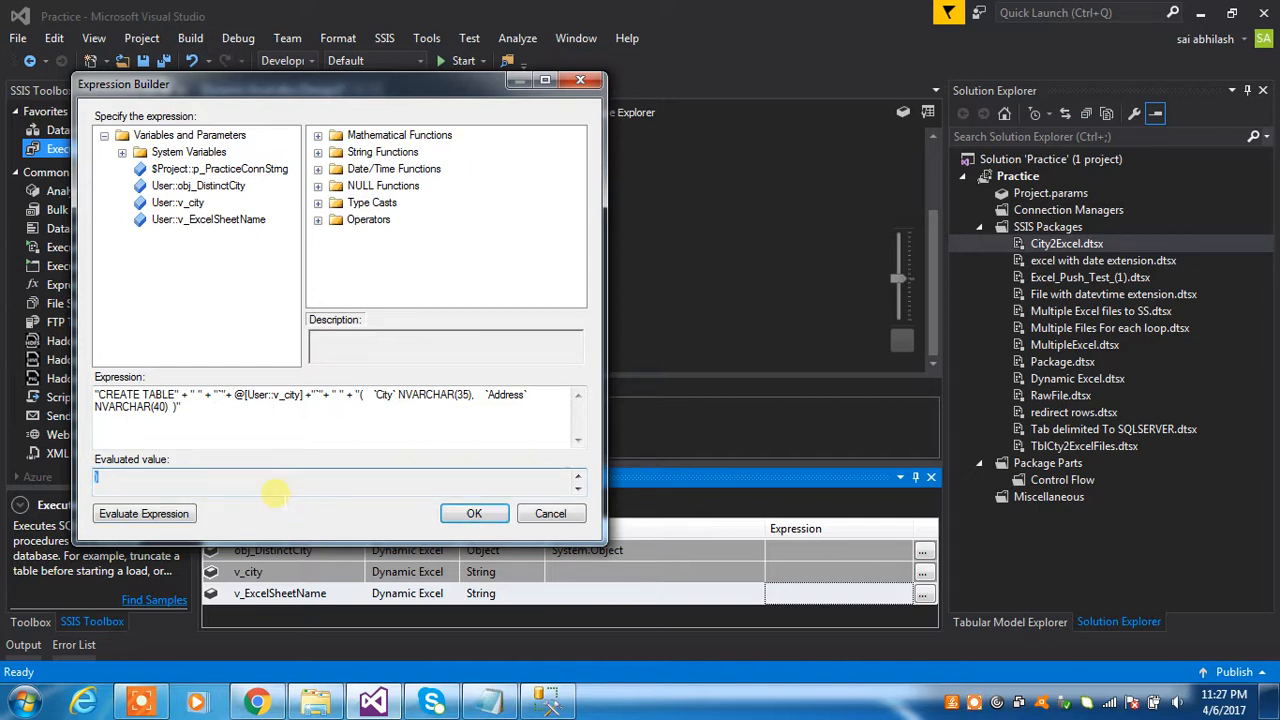
pyautogui.click(490, 701)
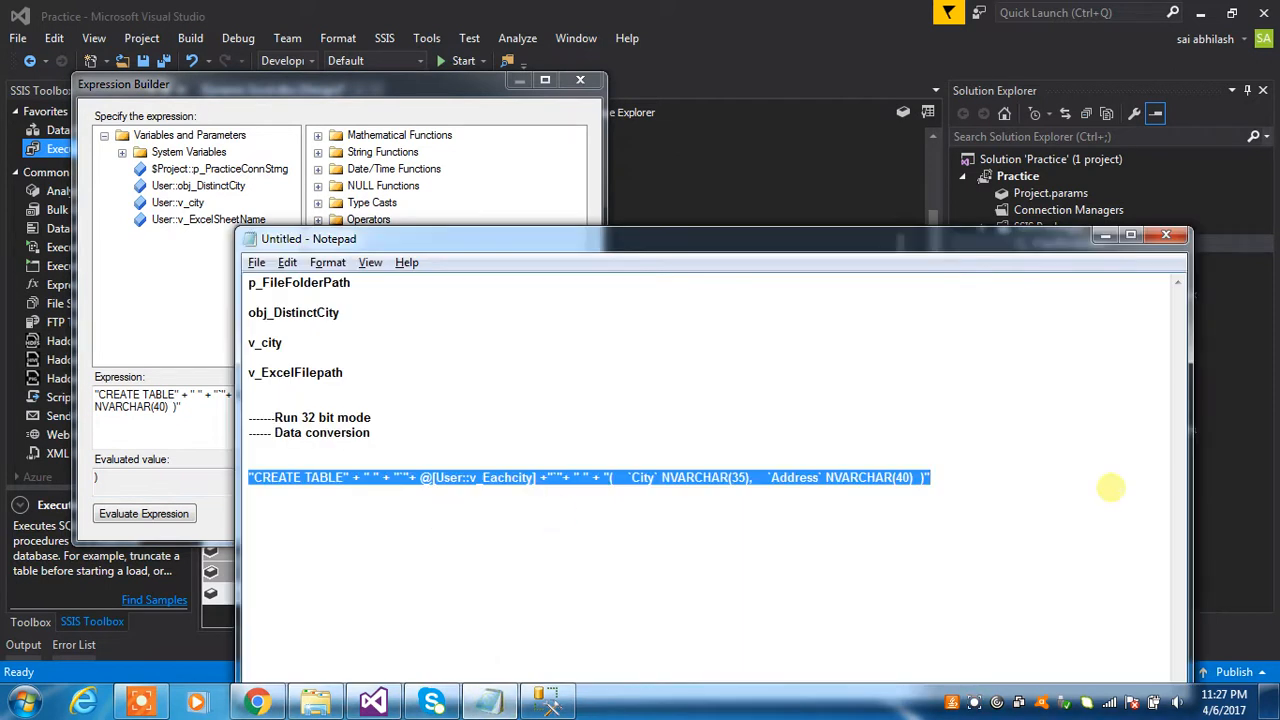
pyautogui.click(1046, 495)
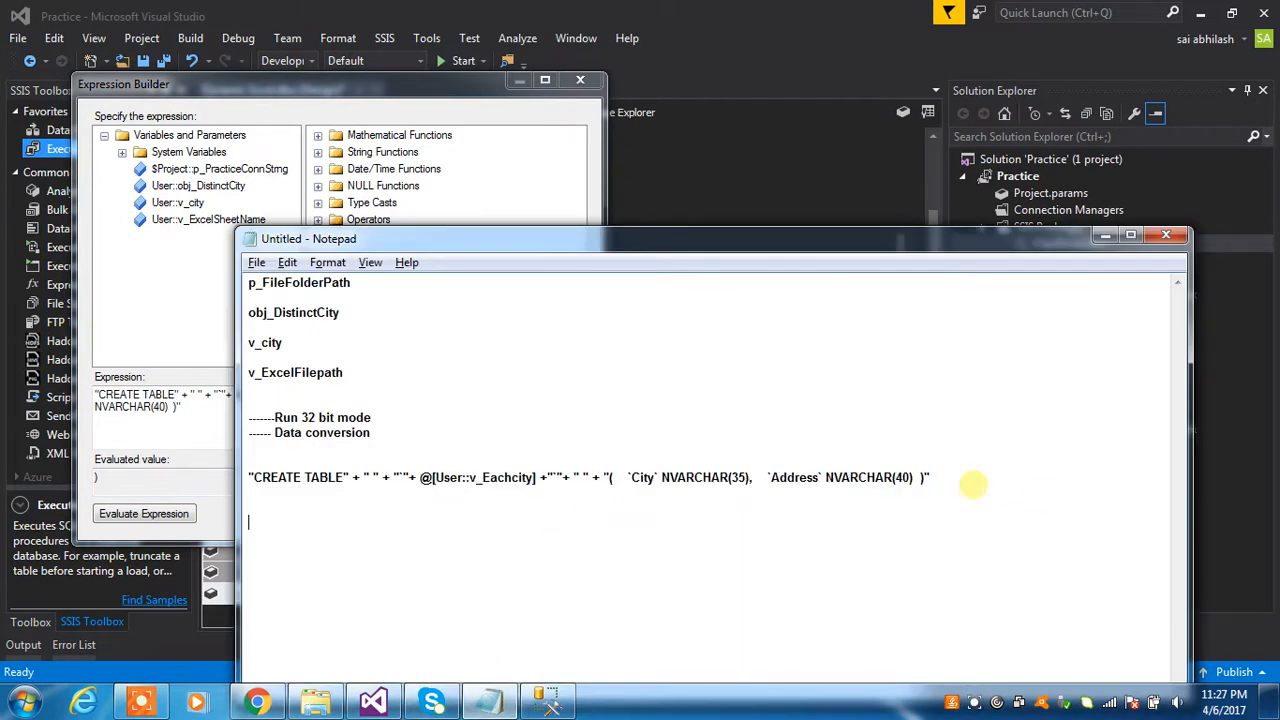
pyautogui.hotkey('ctrl', 'v')
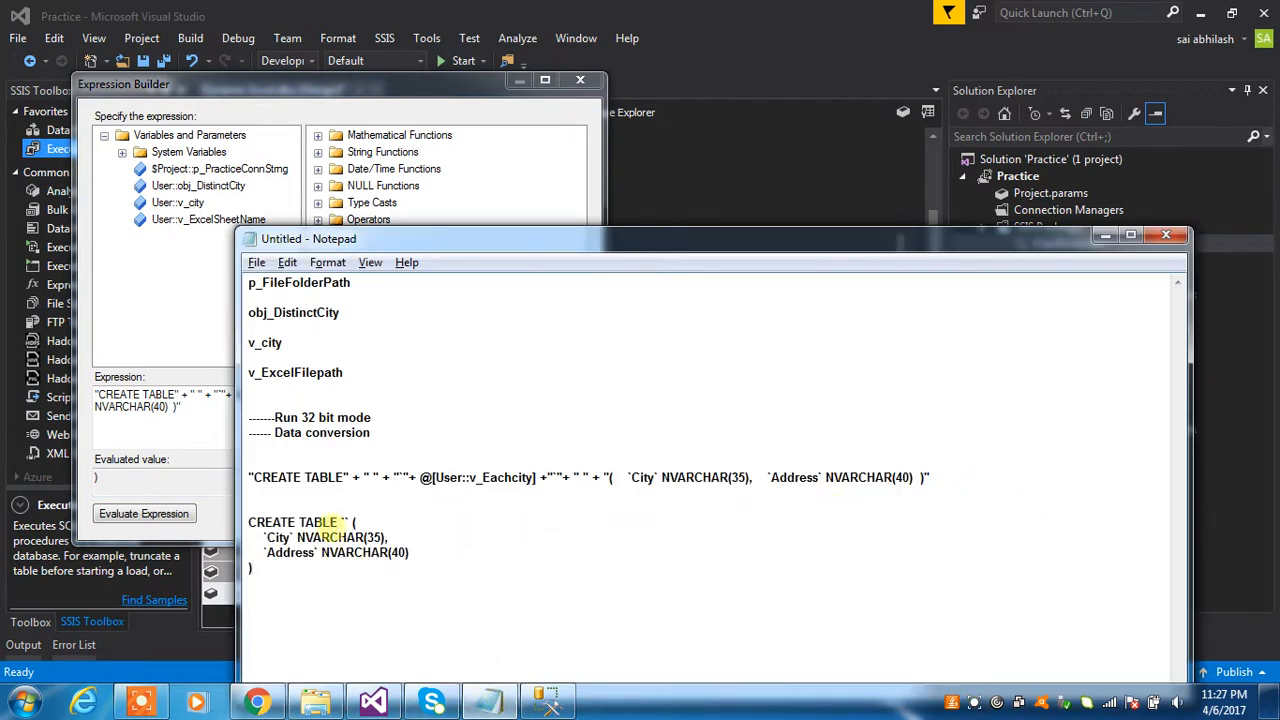
pyautogui.doubleClick(316, 523)
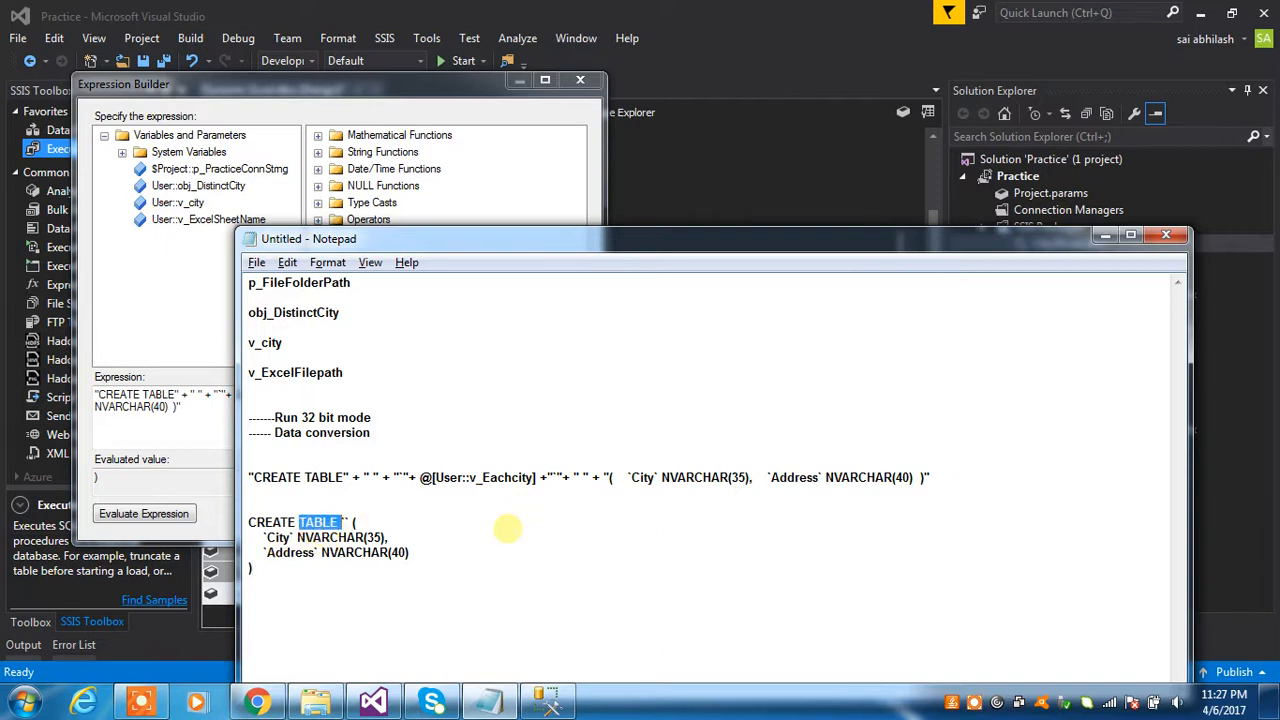
pyautogui.click(1105, 235)
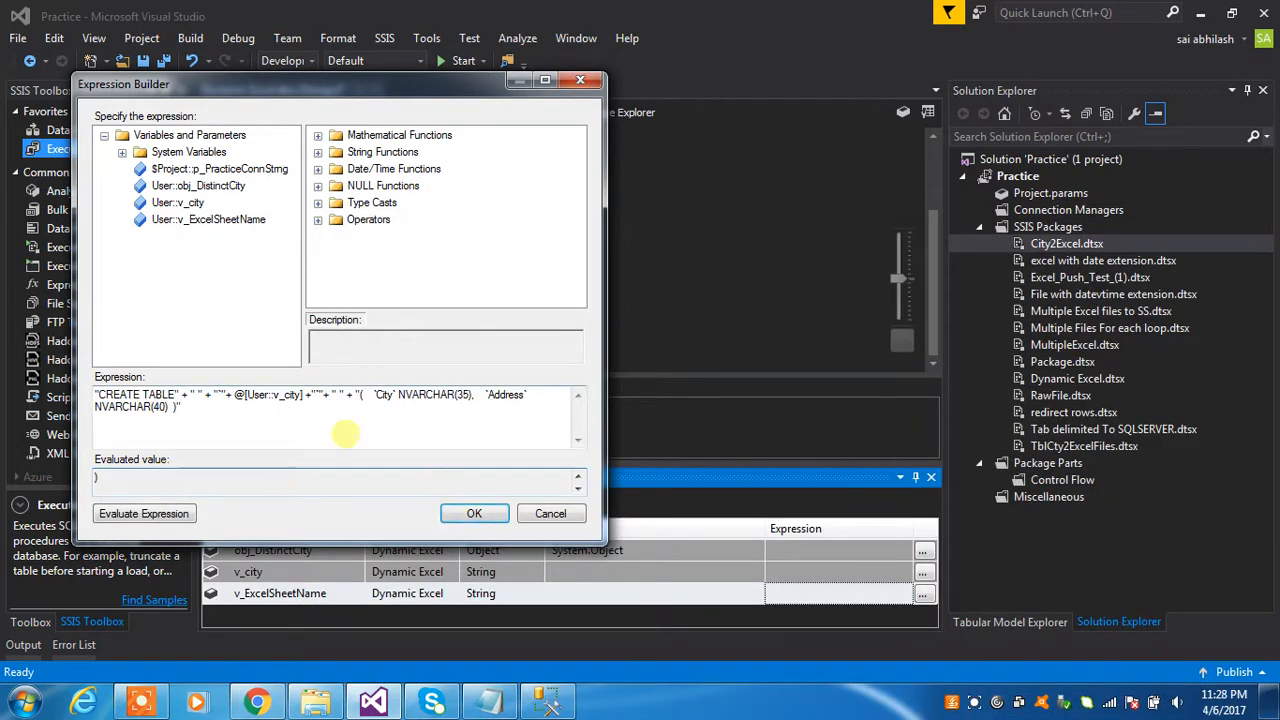
pyautogui.click(493, 705)
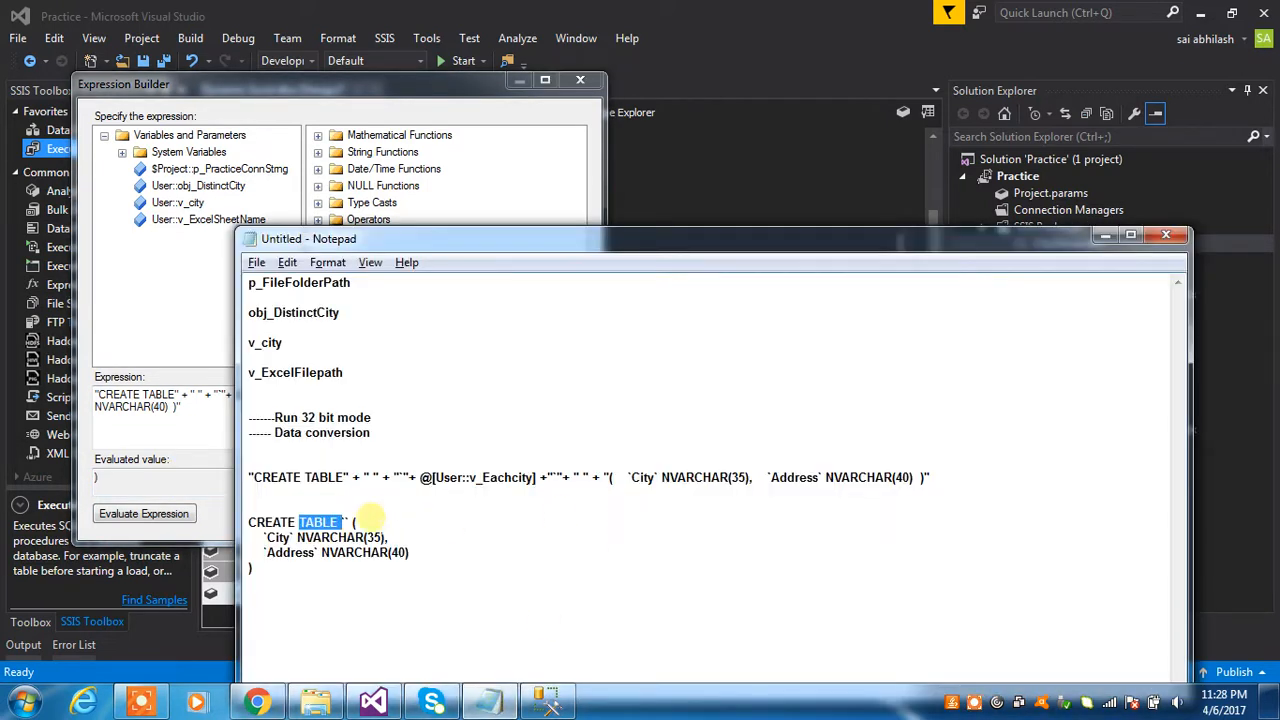
pyautogui.click(354, 522)
pyautogui.write('`')
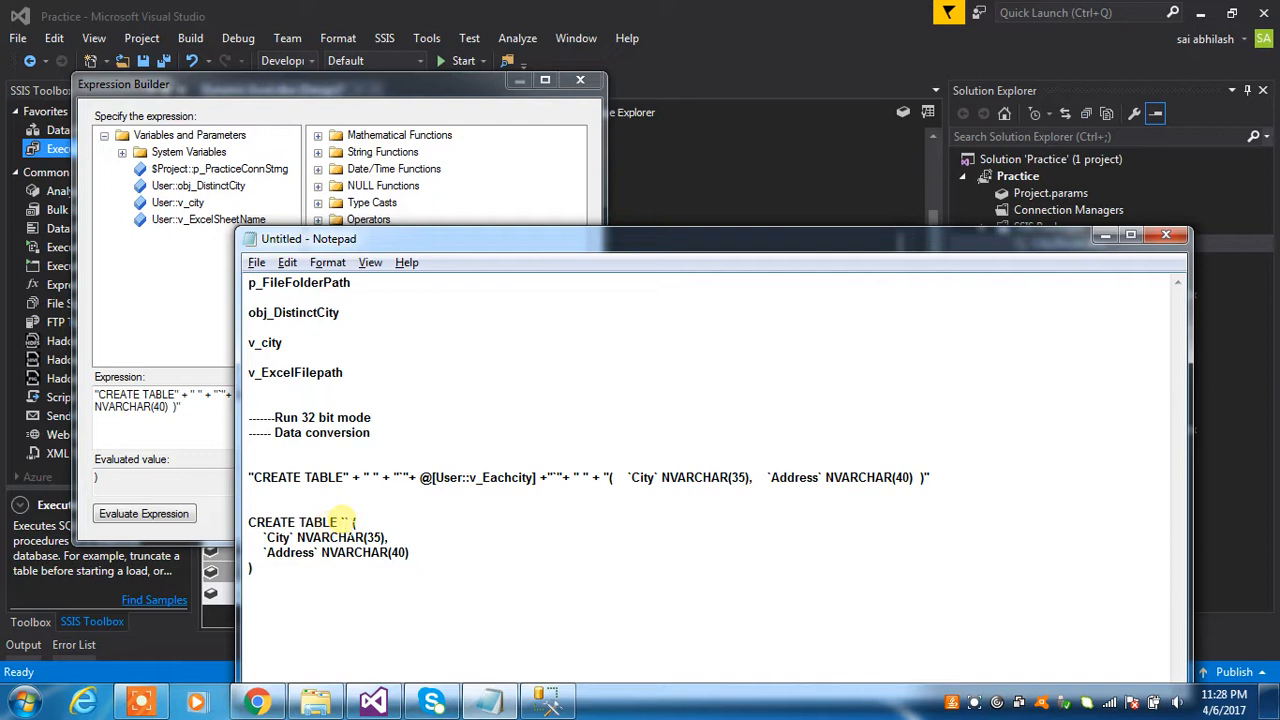
# Accept the CREATE TABLE expression for v_ExcelSheetName and set the value of the v_city variable to "reference sheet"
pyautogui.click(1104, 235)
pyautogui.click(474, 513)
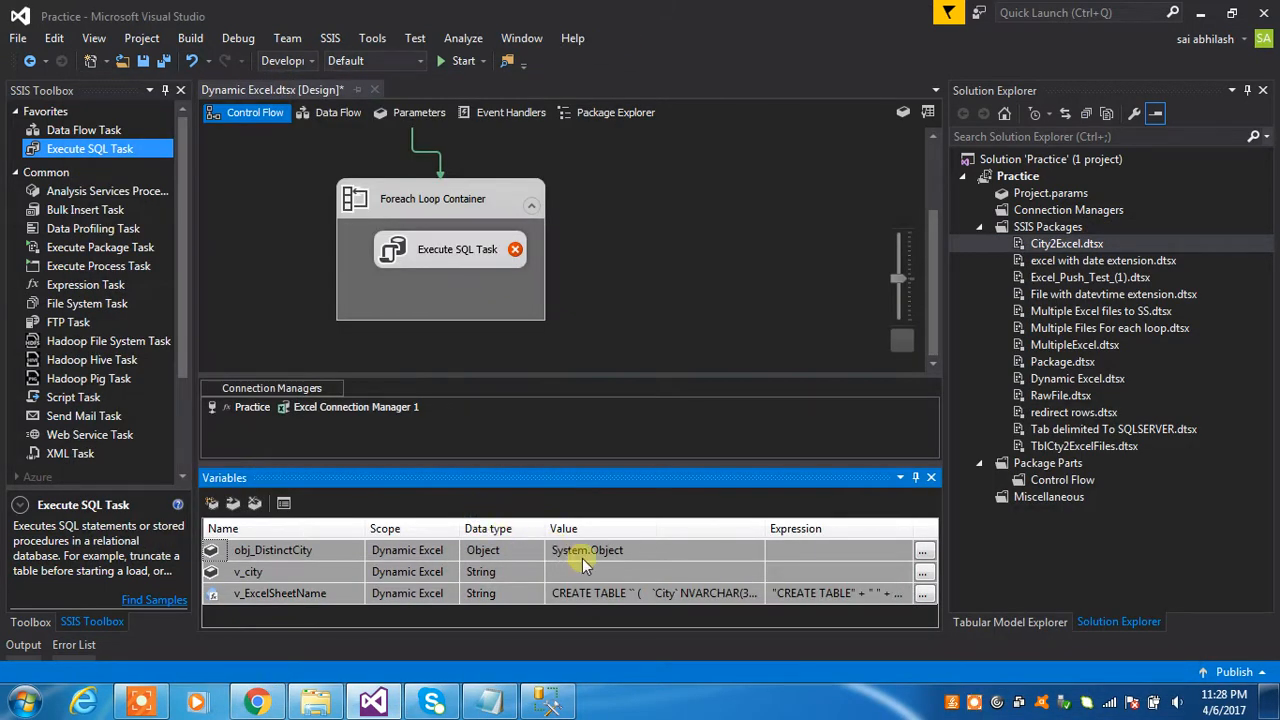
pyautogui.click(630, 571)
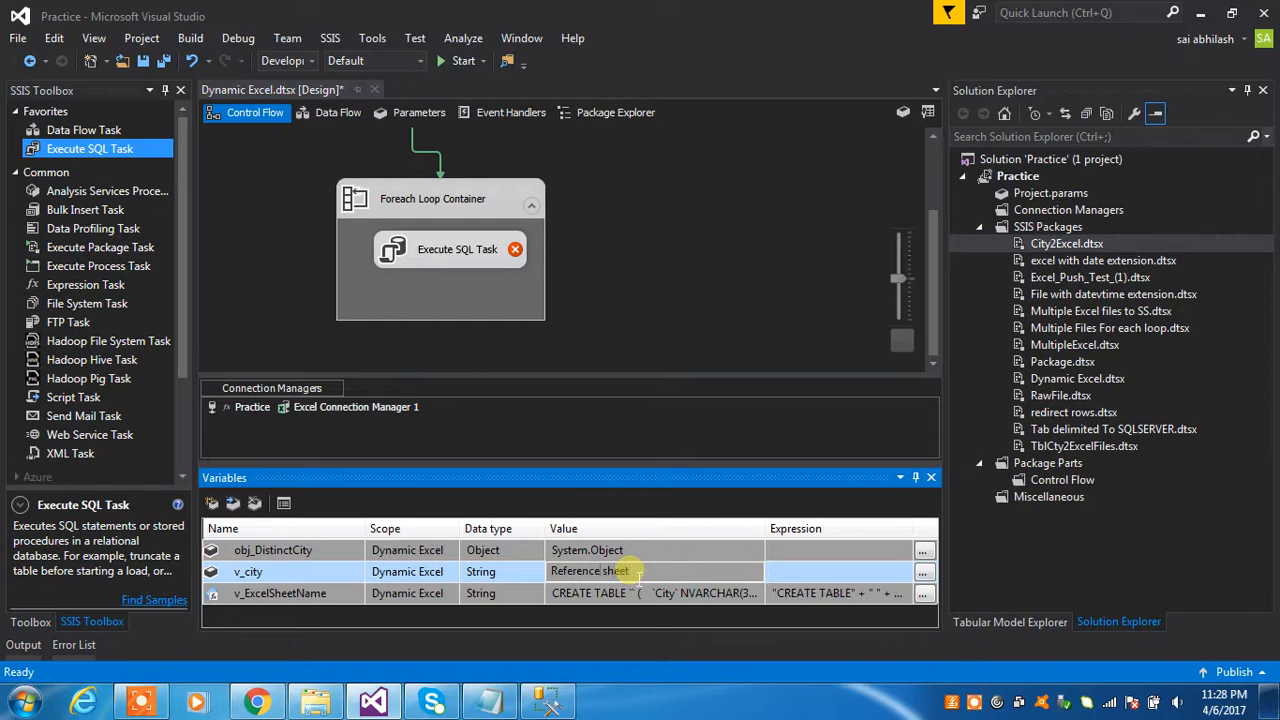
pyautogui.press('BackSpace')
pyautogui.write('ref')
pyautogui.click(653, 575)
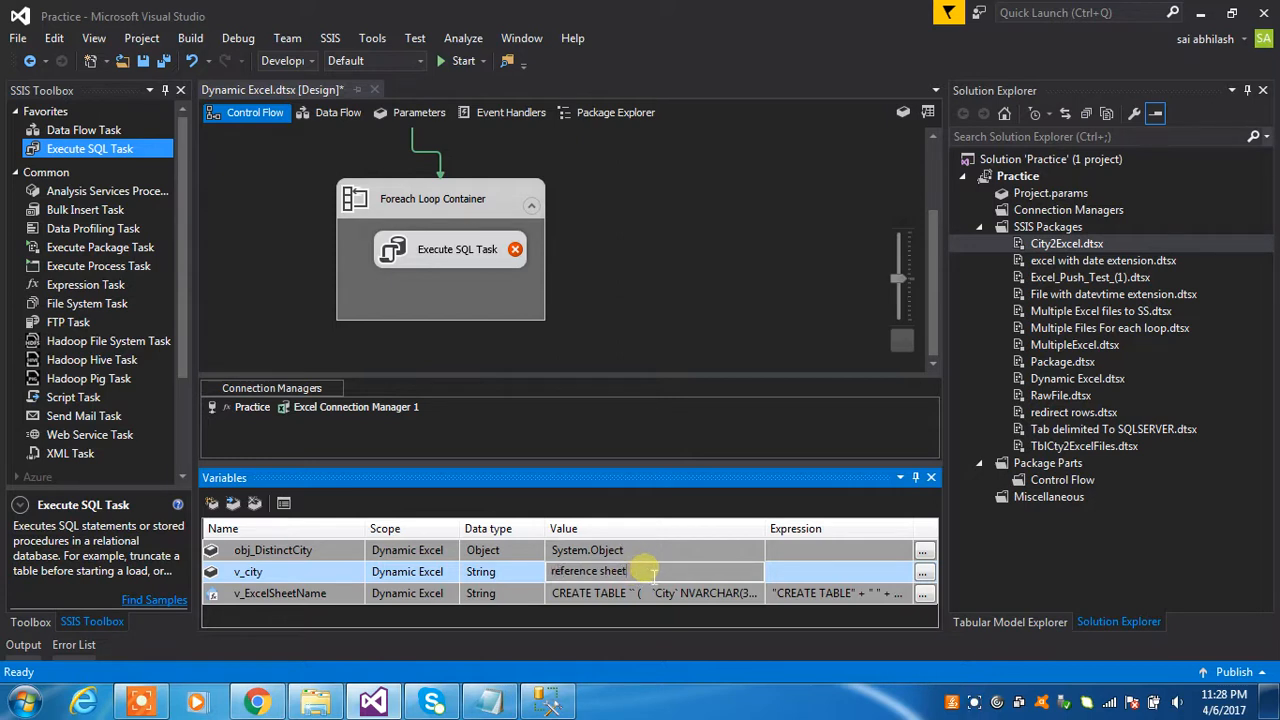
pyautogui.click(787, 572)
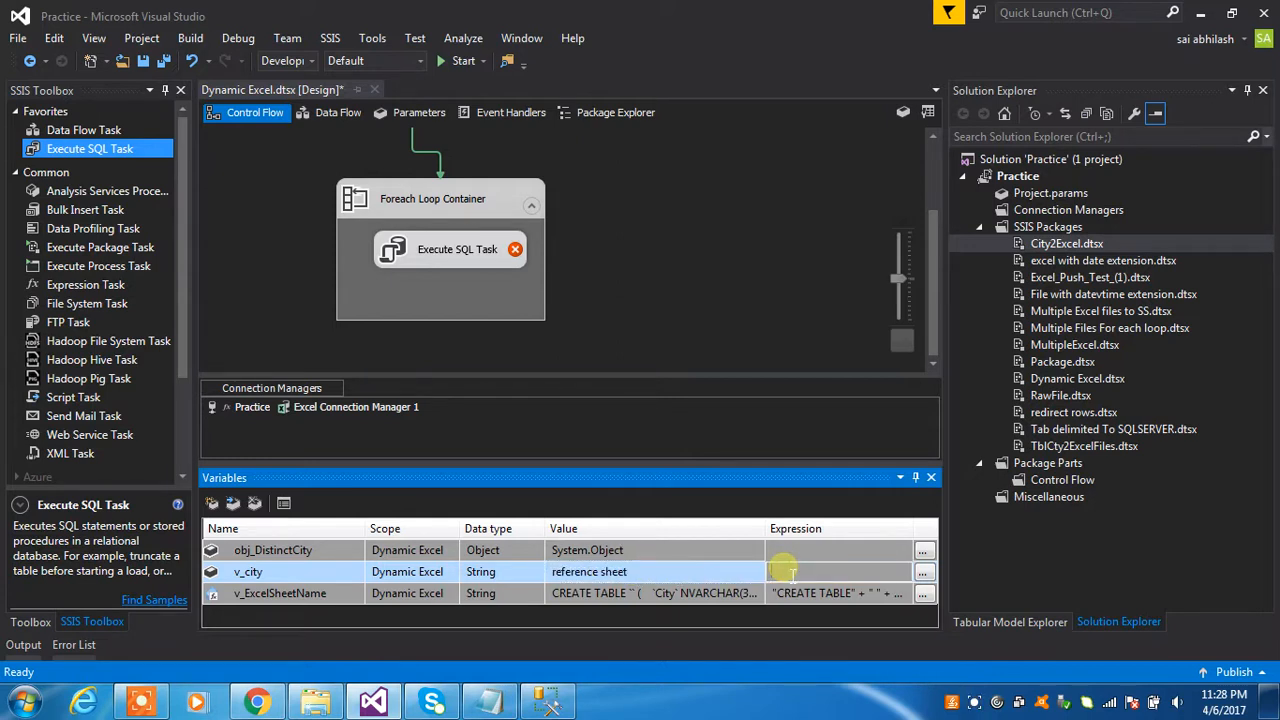
pyautogui.click(660, 577)
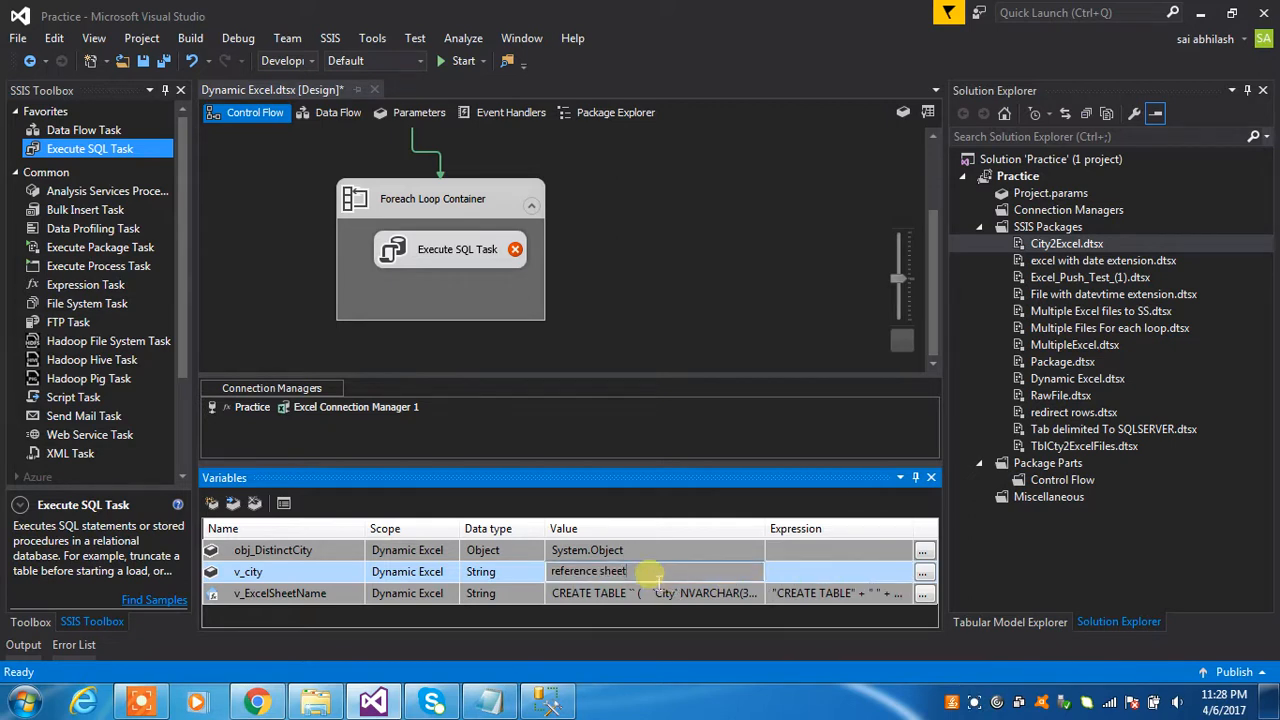
# Reopen the v_ExcelSheetName expression, evaluate it with the new v_city value and review the whole evaluated statement
pyautogui.click(922, 593)
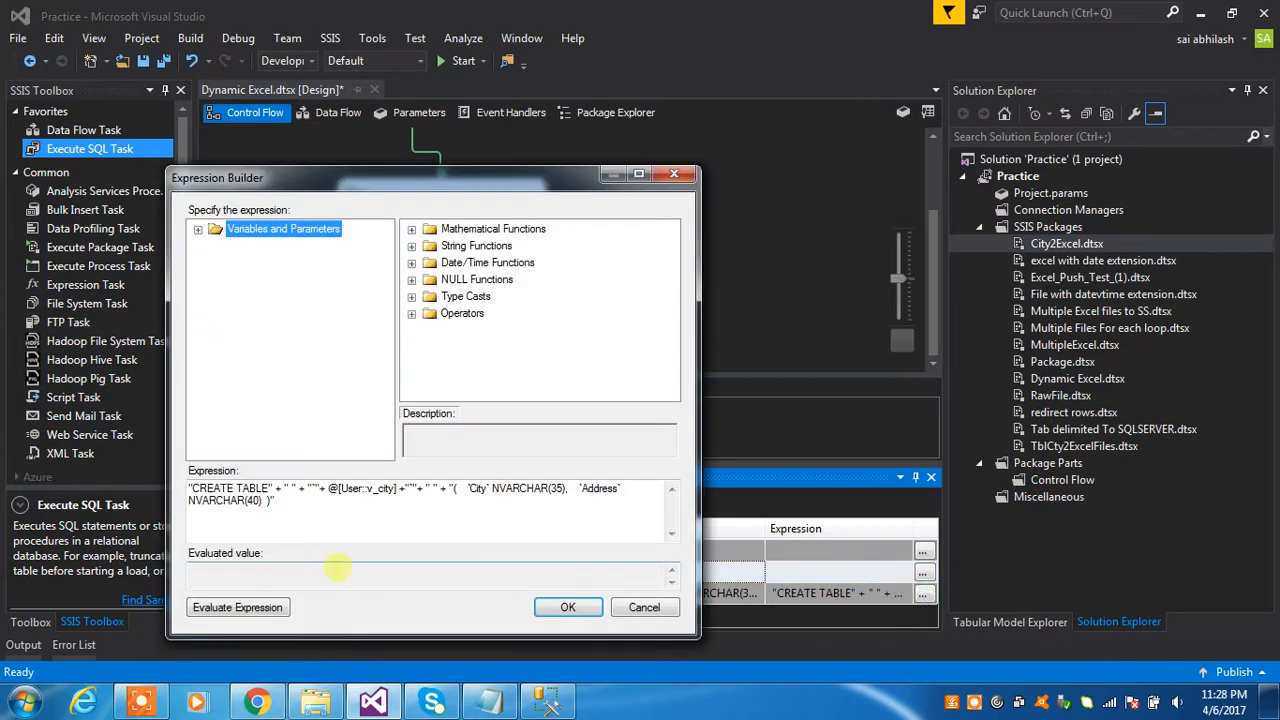
pyautogui.click(266, 614)
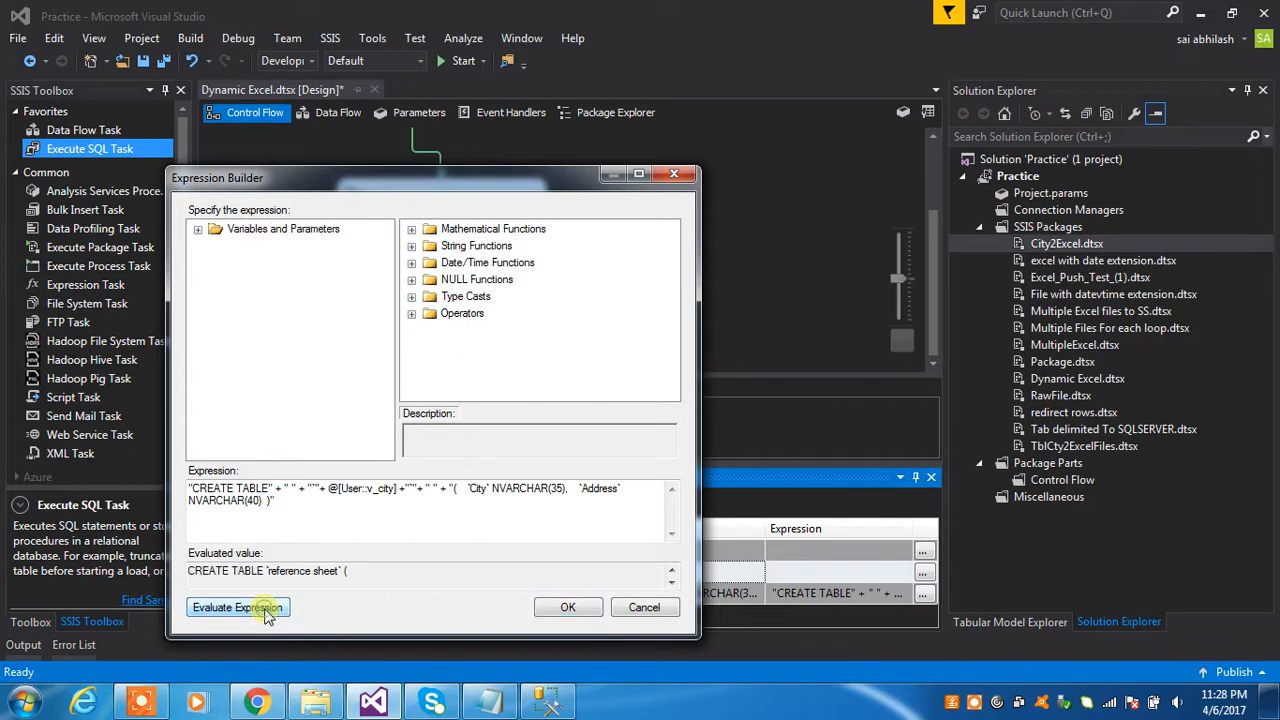
pyautogui.click(250, 575)
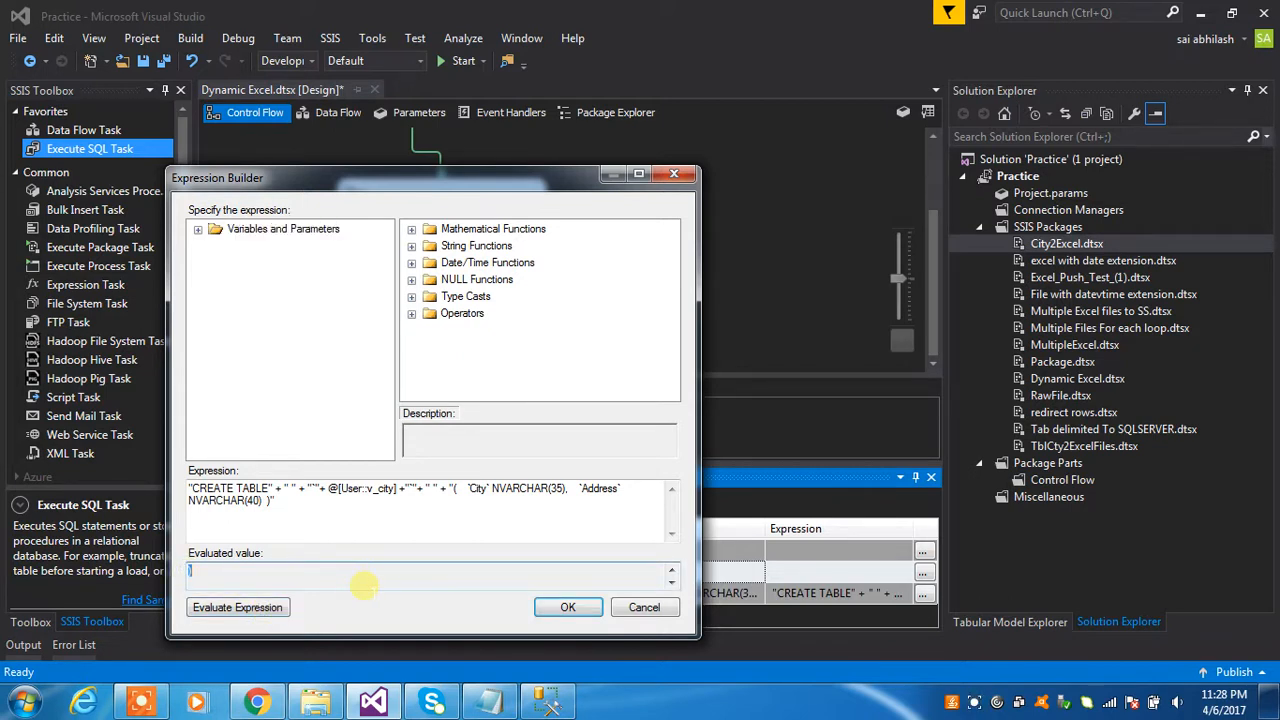
pyautogui.click(672, 571)
pyautogui.click(672, 571)
pyautogui.click(672, 571)
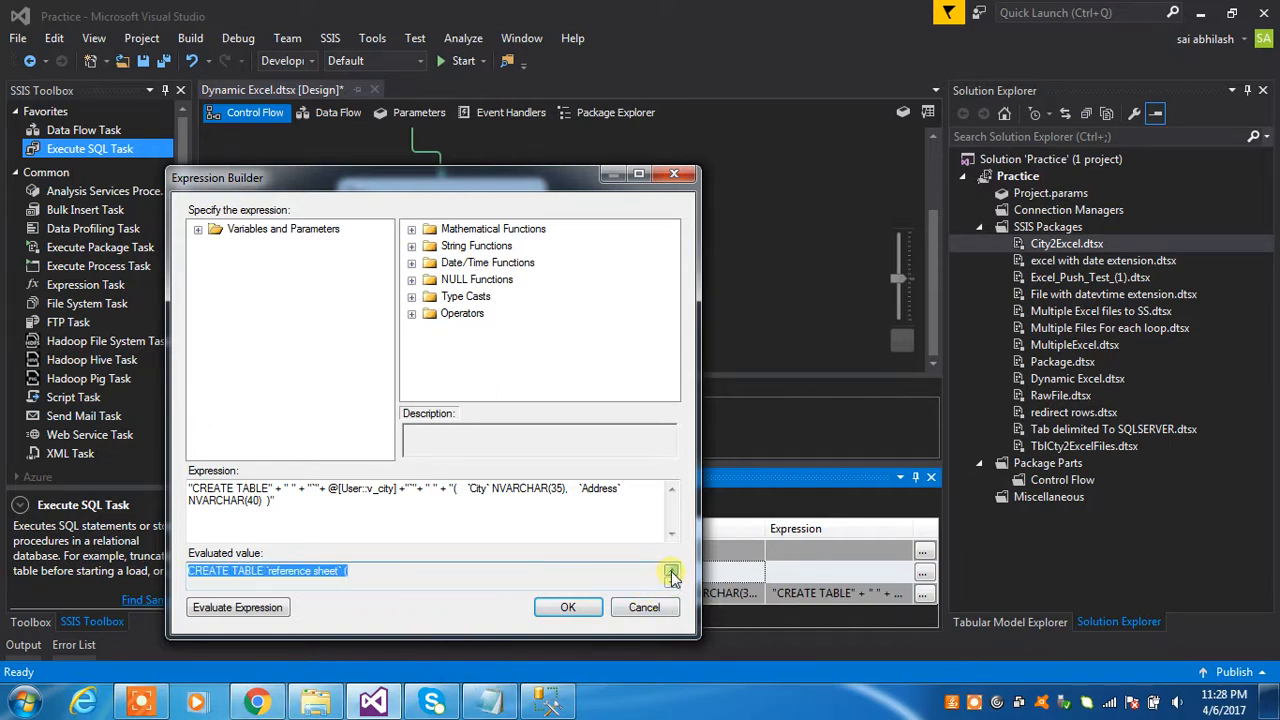
# Replace the evaluated statement in Notepad with the newly evaluated CREATE TABLE `reference sheet` statement containing the City and Address columns
pyautogui.click(511, 700)
pyautogui.moveTo(414, 552); pyautogui.dragTo(250, 522)
pyautogui.click(300, 576)
pyautogui.moveTo(300, 576); pyautogui.dragTo(250, 524)
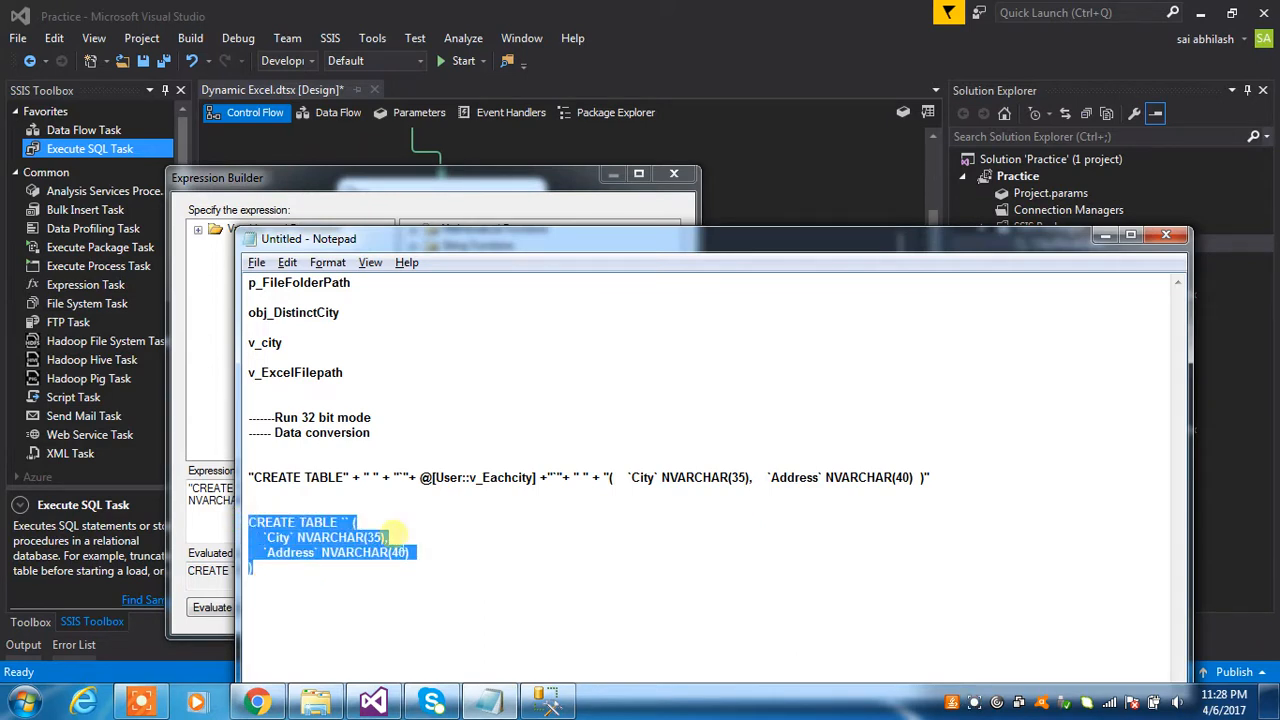
pyautogui.write('CREATE TABLE `reference sheet` (     `City` NVARCHAR(35),     `Address` NVARCHAR(40) )')
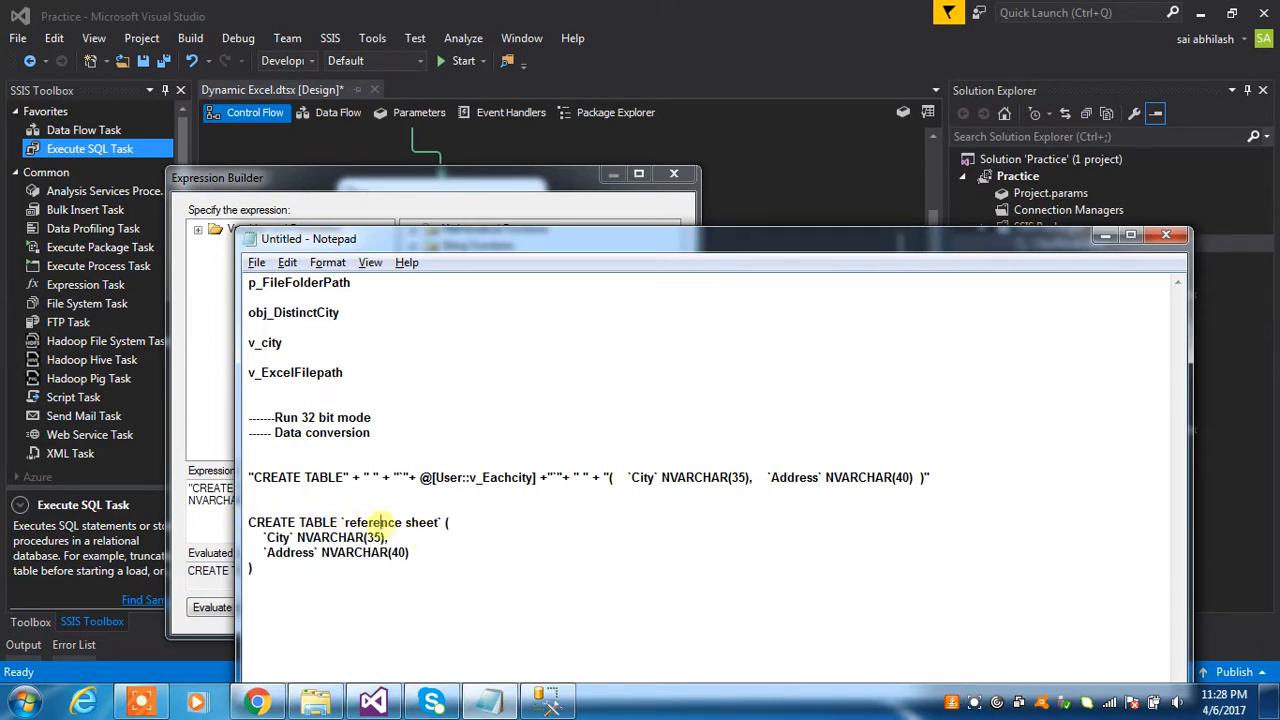
pyautogui.doubleClick(420, 522)
pyautogui.click(325, 568)
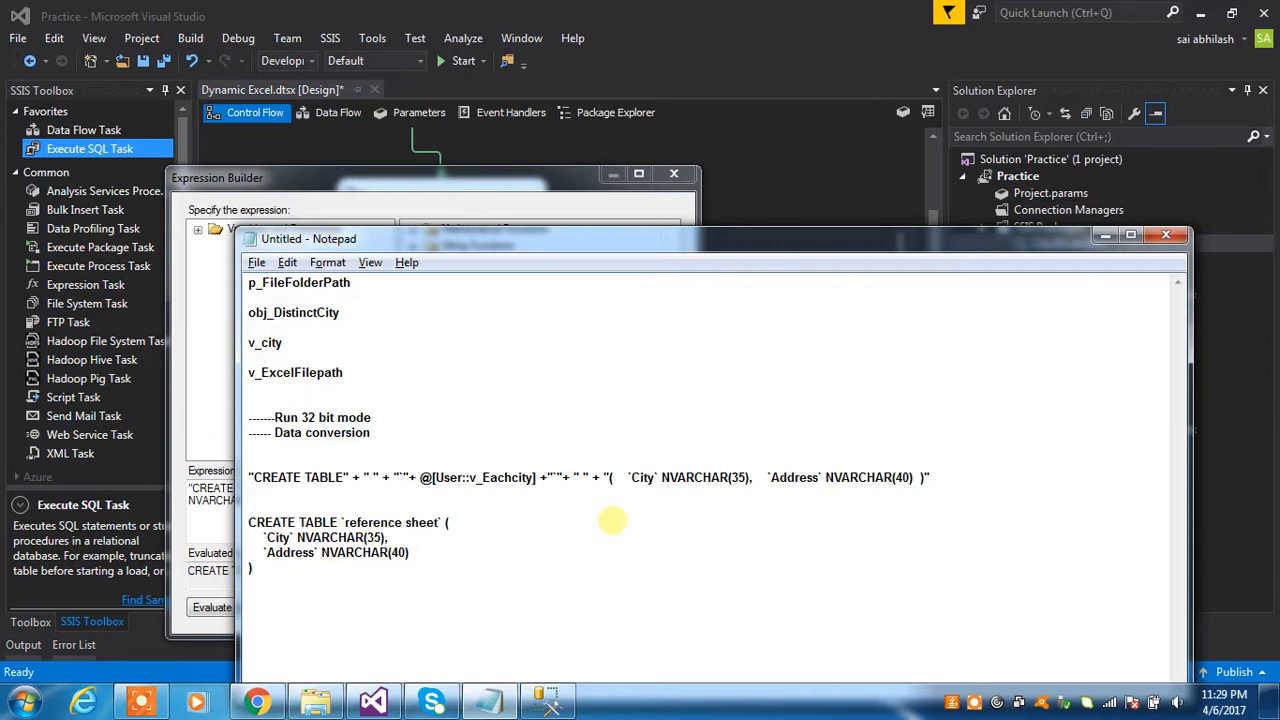
# Return to the Expression Builder, confirm the v_ExcelSheetName expression, and check the value of v_city in the variables list
pyautogui.click(1100, 238)
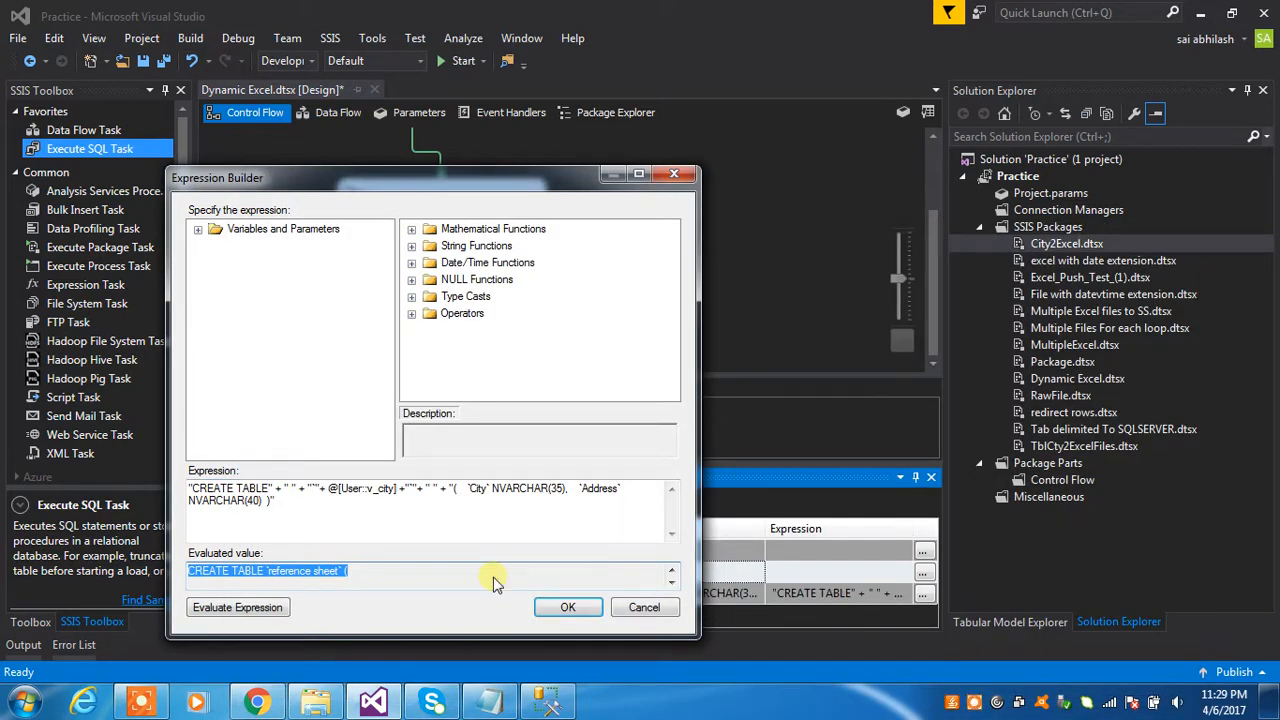
pyautogui.click(571, 606)
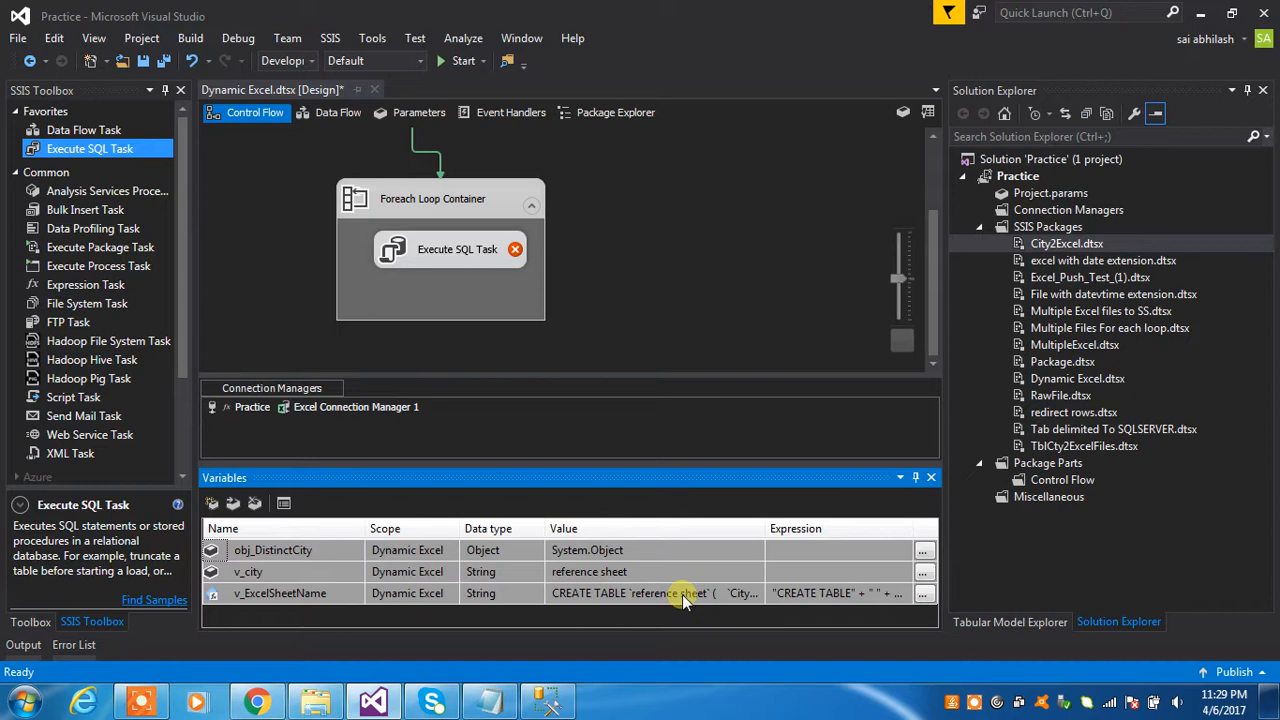
pyautogui.click(608, 571)
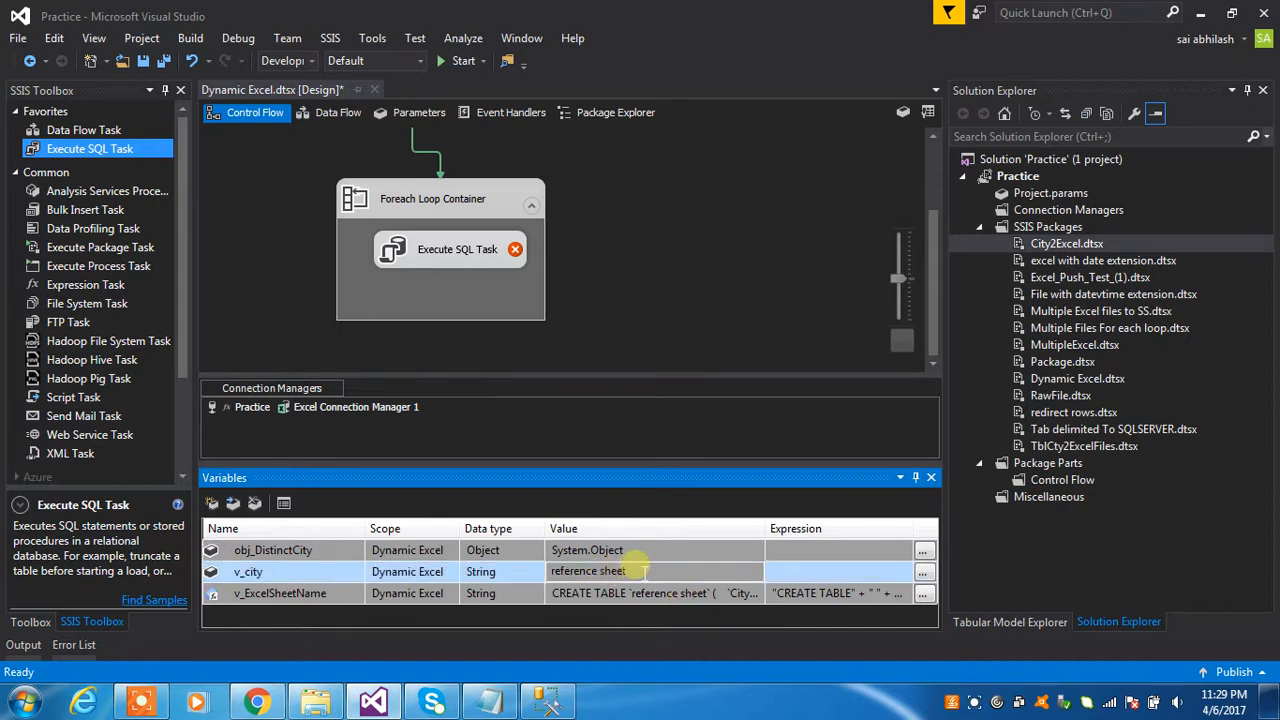
pyautogui.moveTo(645, 571); pyautogui.dragTo(556, 571)
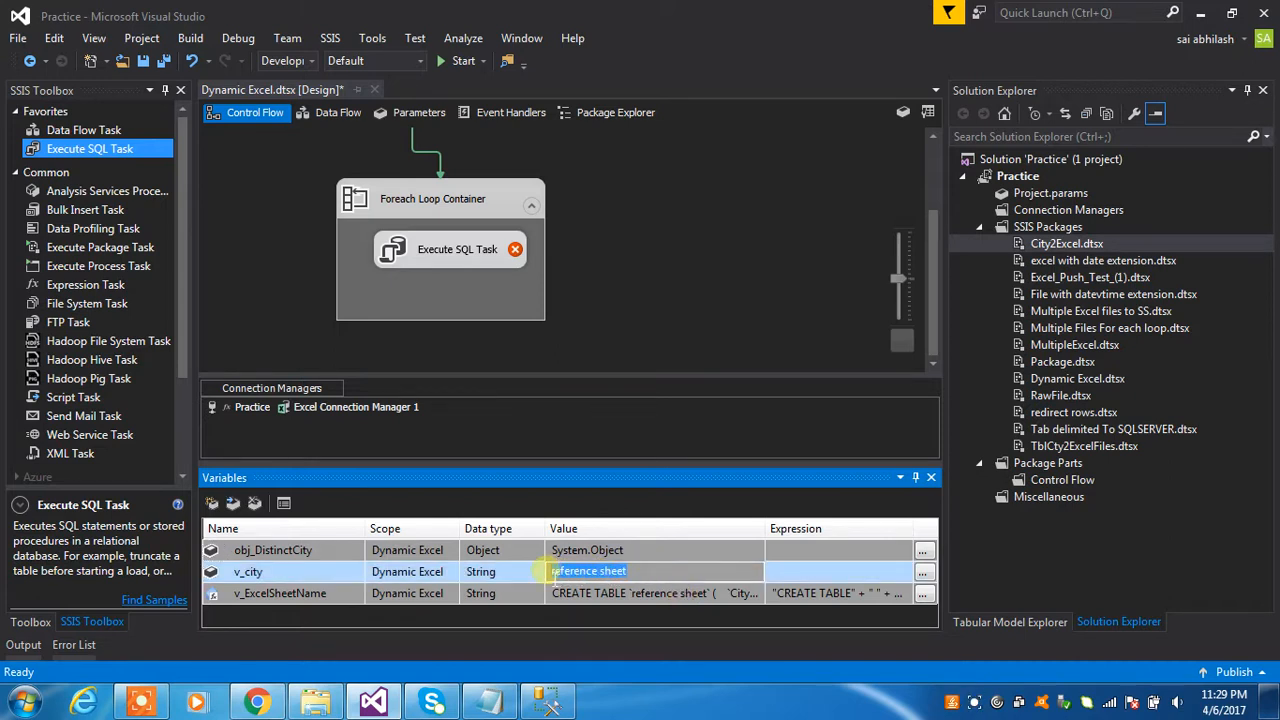
pyautogui.click(621, 571)
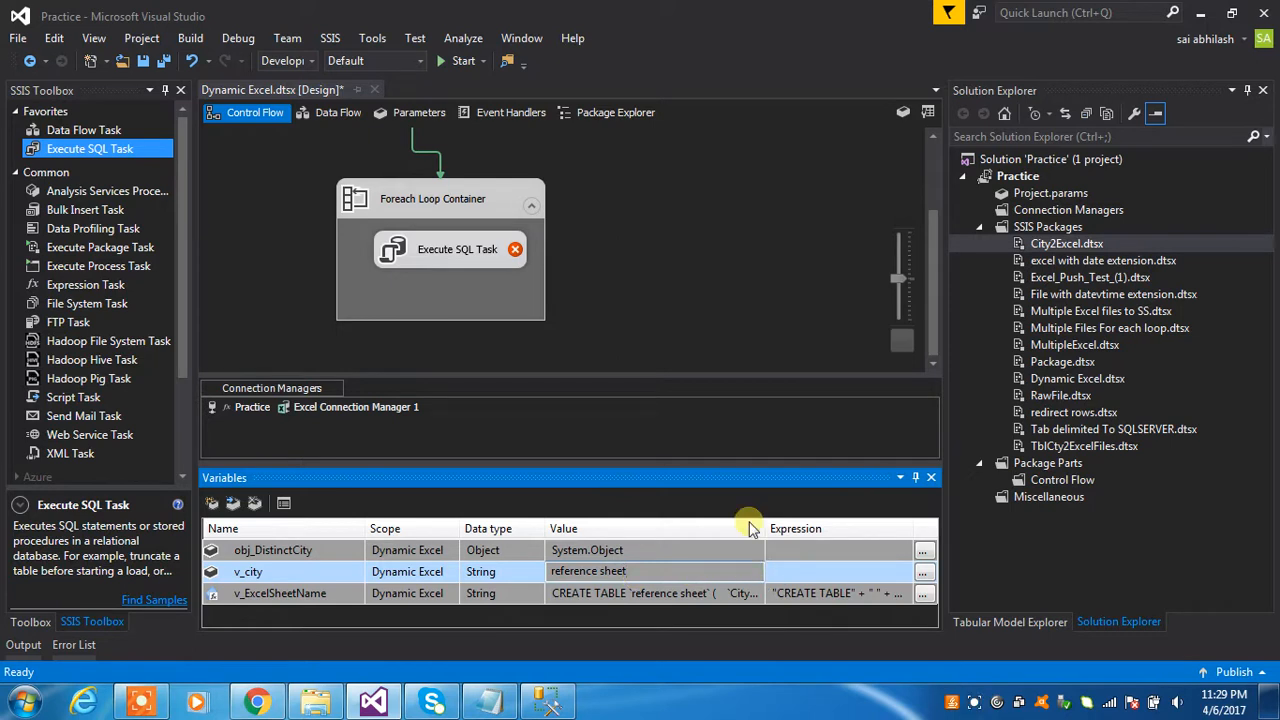
pyautogui.click(707, 438)
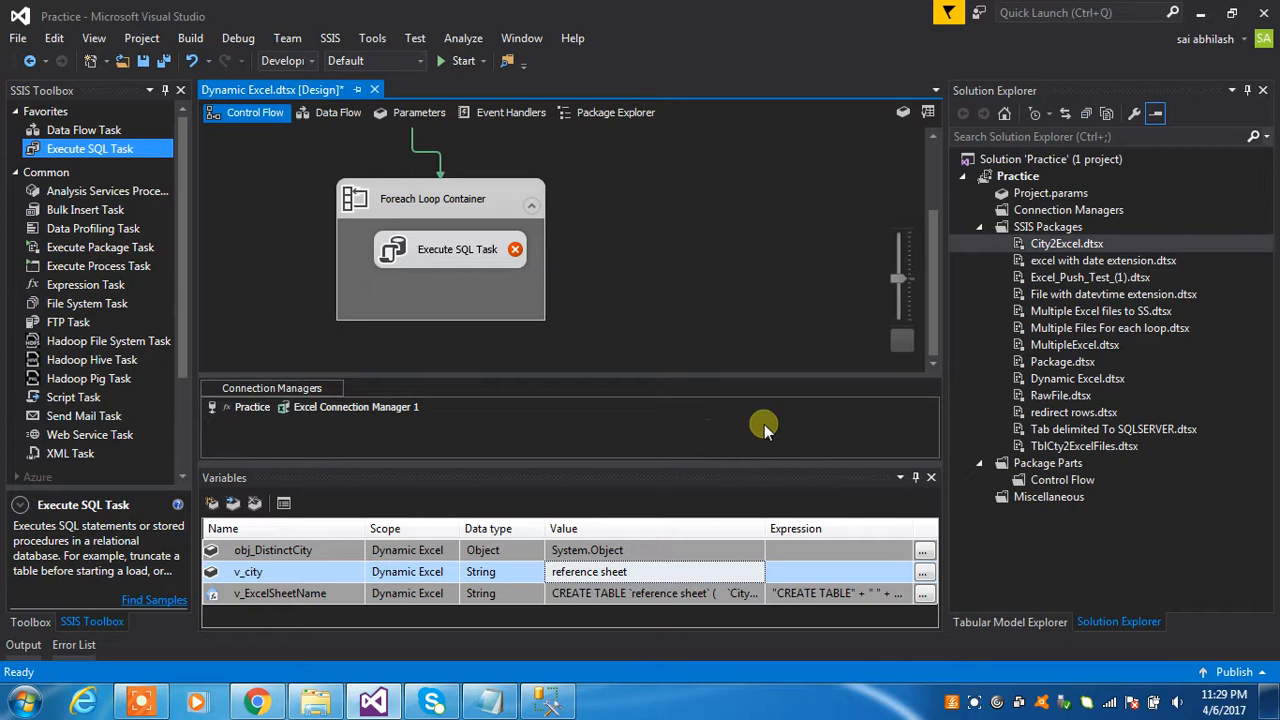
# Set the SourceVariable of the Execute SQL Task inside the Foreach Loop Container to User::v_ExcelSheetName and review its result set and connection settings
pyautogui.doubleClick(473, 253)
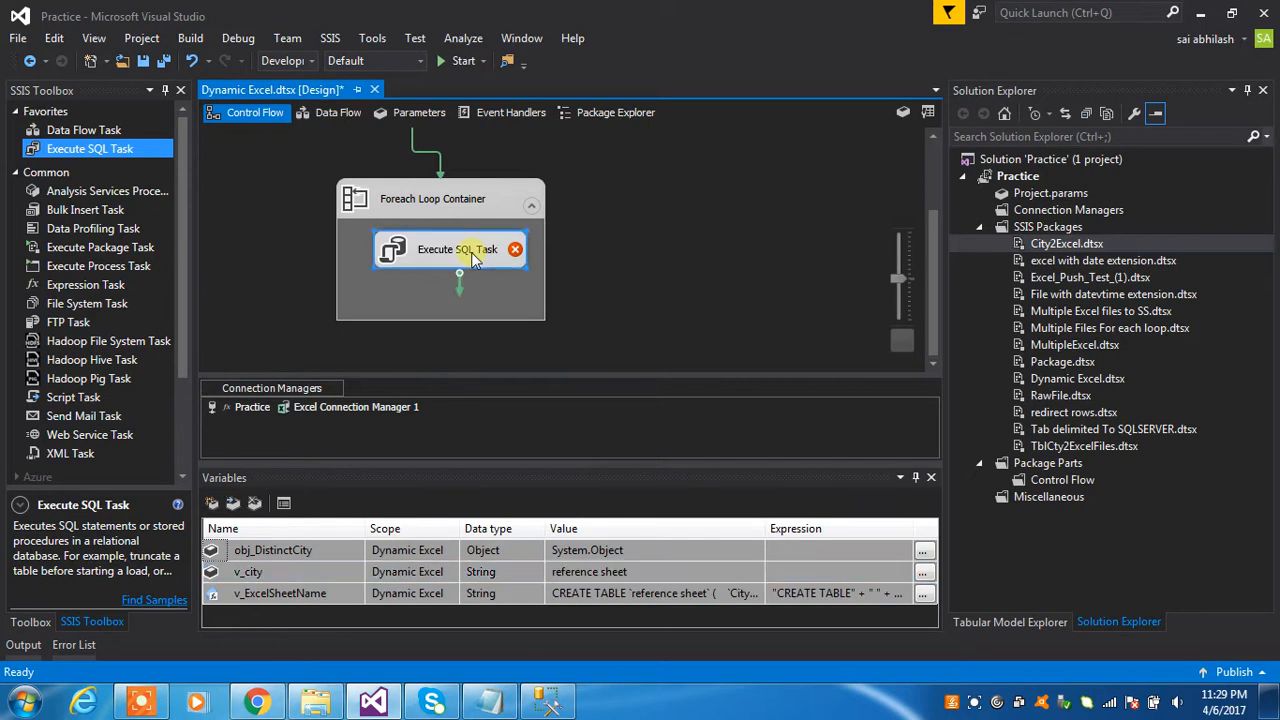
pyautogui.click(810, 398)
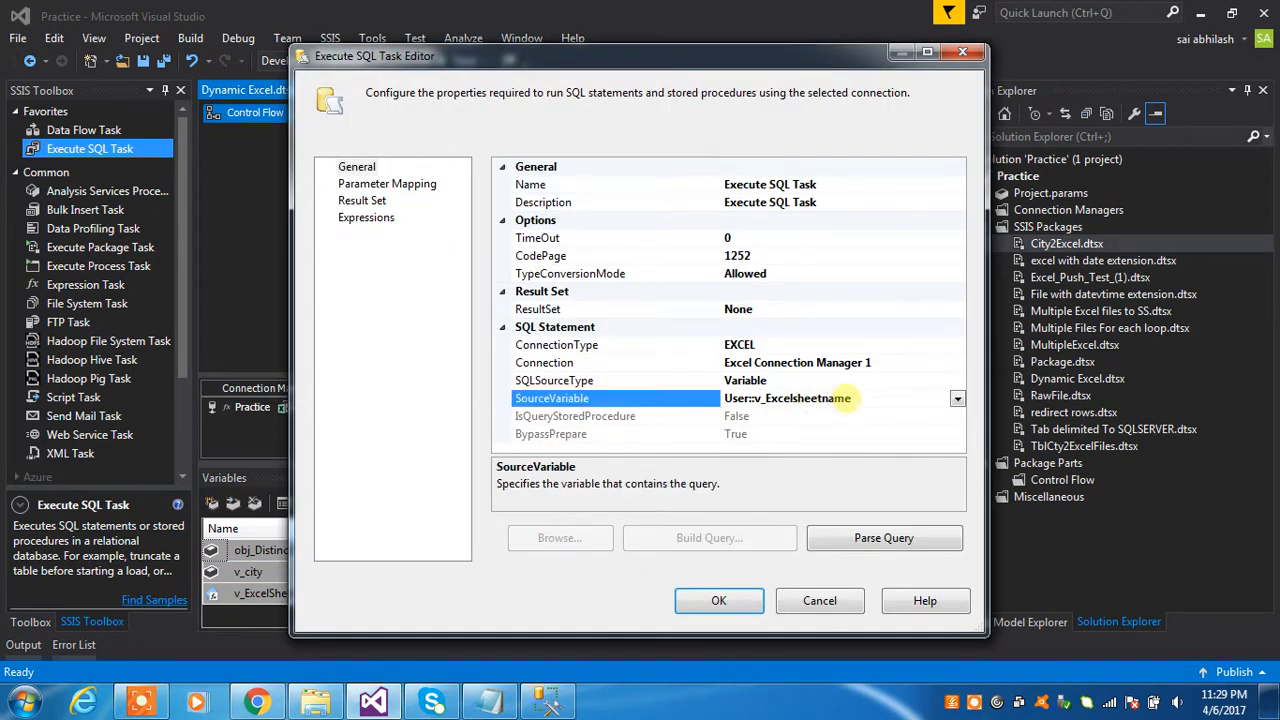
pyautogui.click(957, 401)
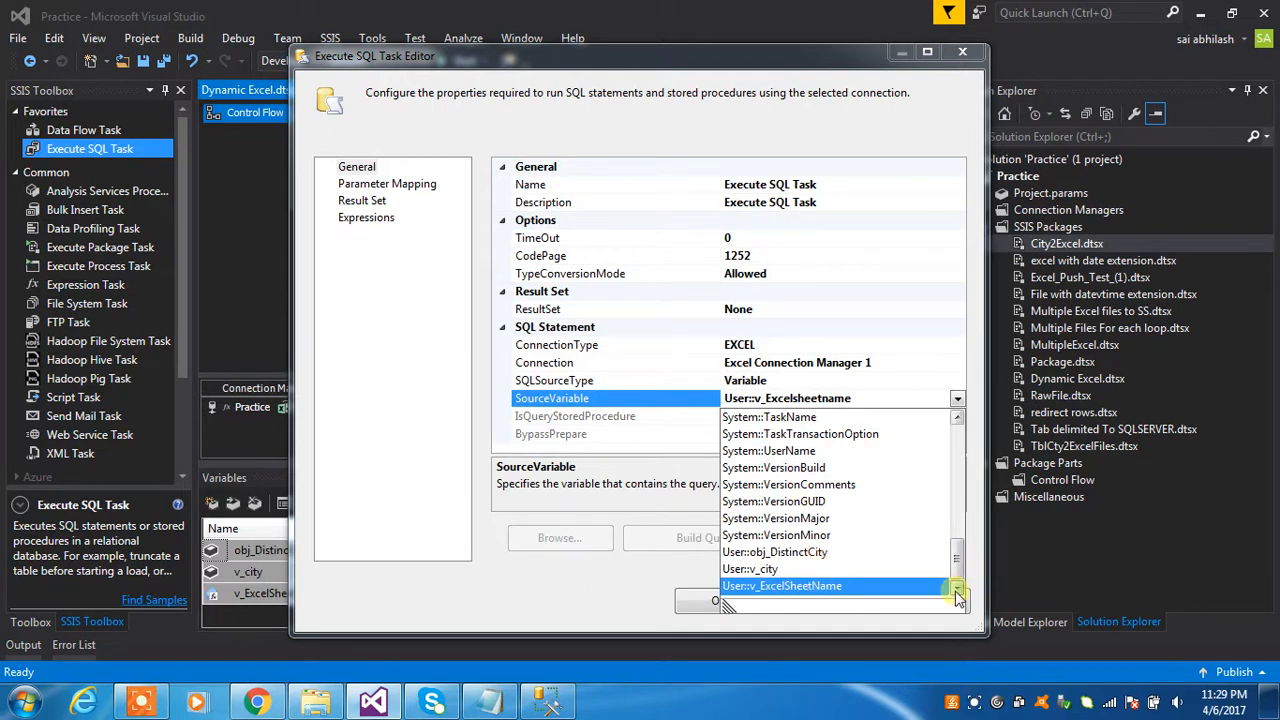
pyautogui.click(895, 588)
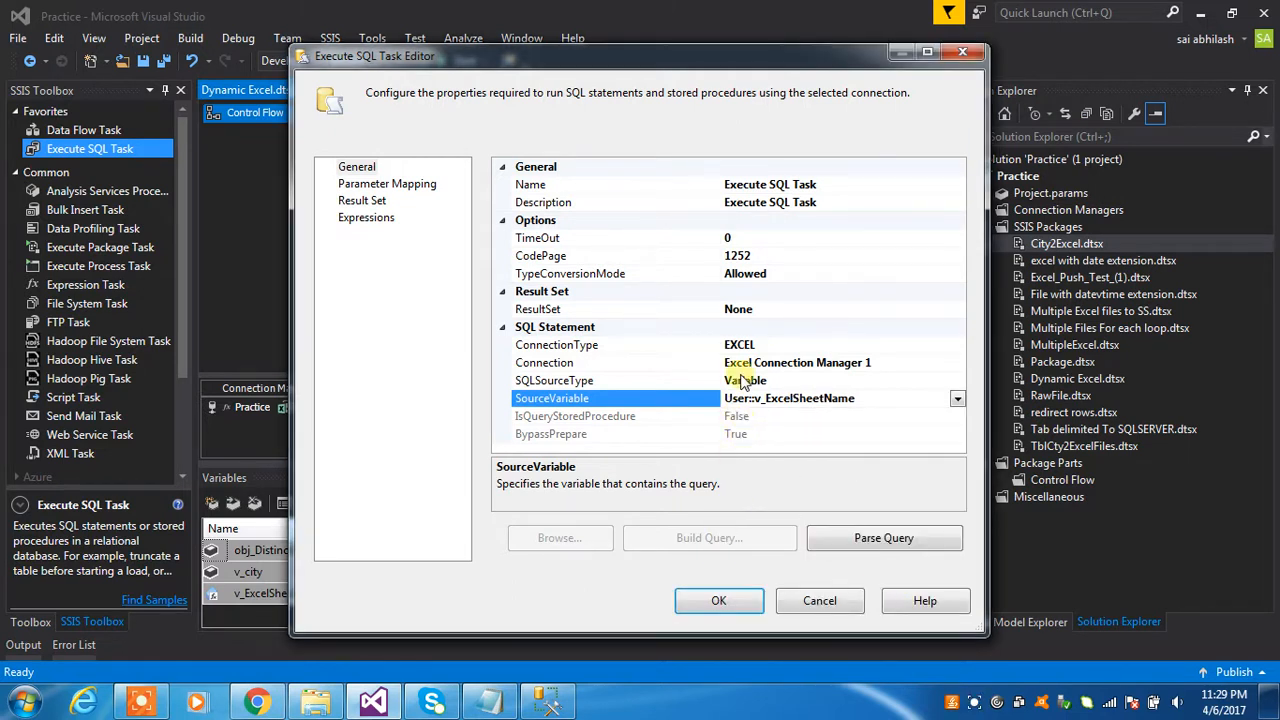
pyautogui.click(750, 310)
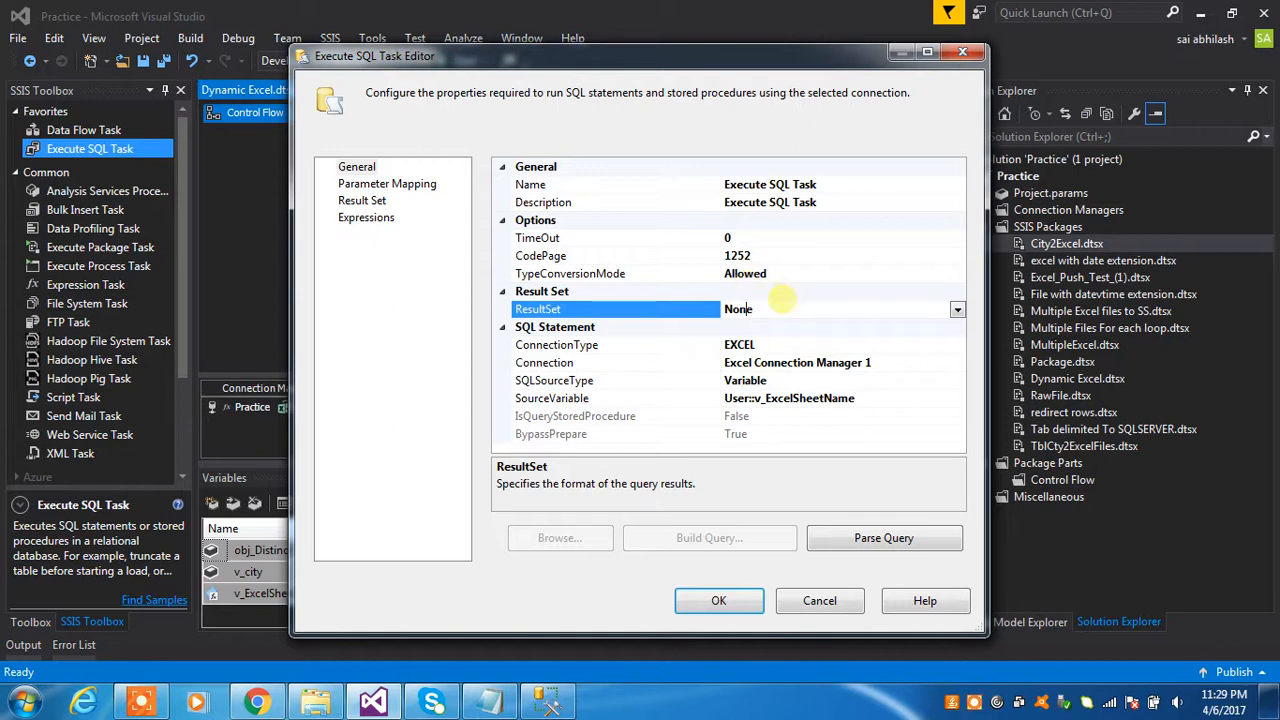
pyautogui.click(778, 345)
pyautogui.click(787, 363)
pyautogui.click(781, 381)
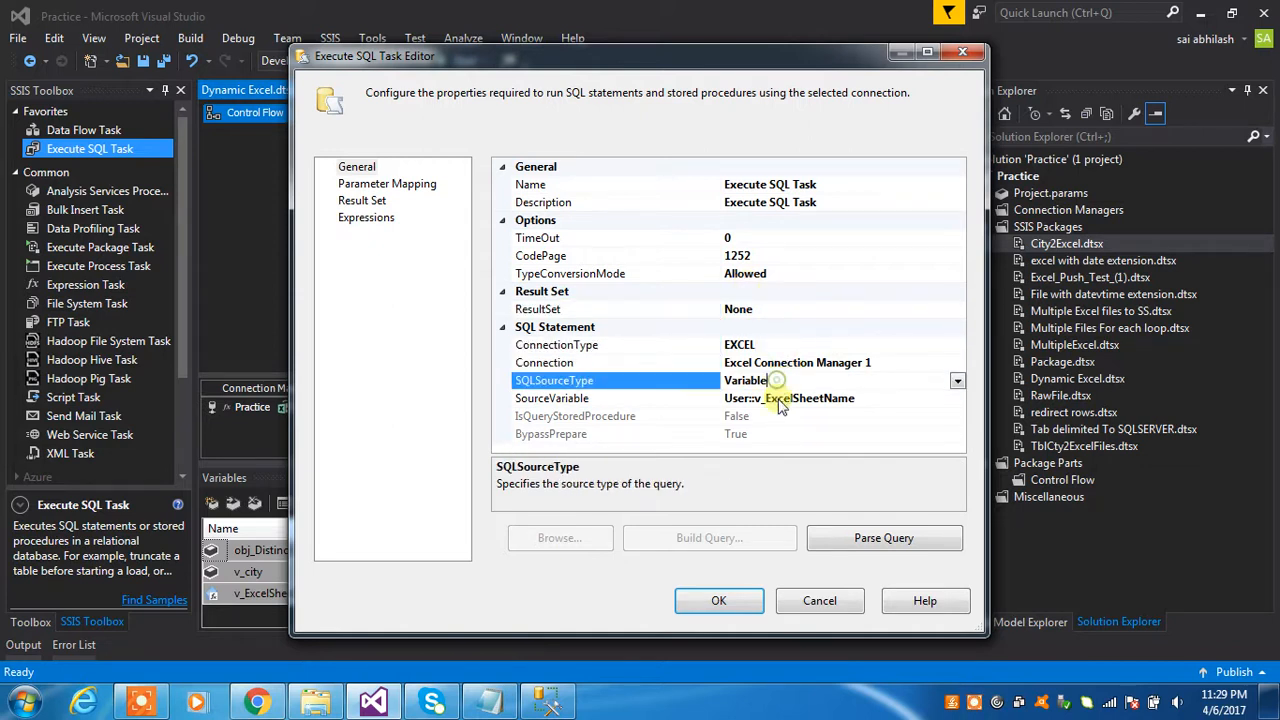
pyautogui.click(775, 398)
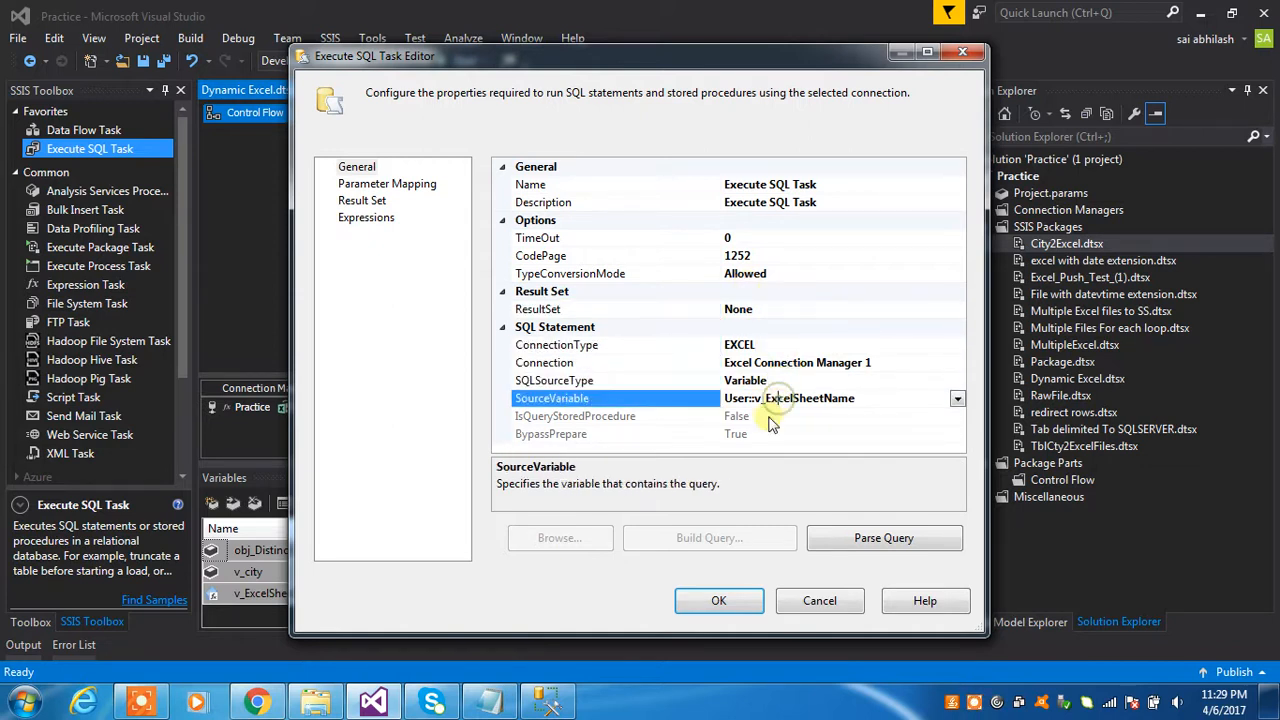
# Check the Execute SQL Task's parameter mapping, result set and expressions settings, and confirm its configuration
pyautogui.click(410, 184)
pyautogui.click(378, 201)
pyautogui.click(372, 219)
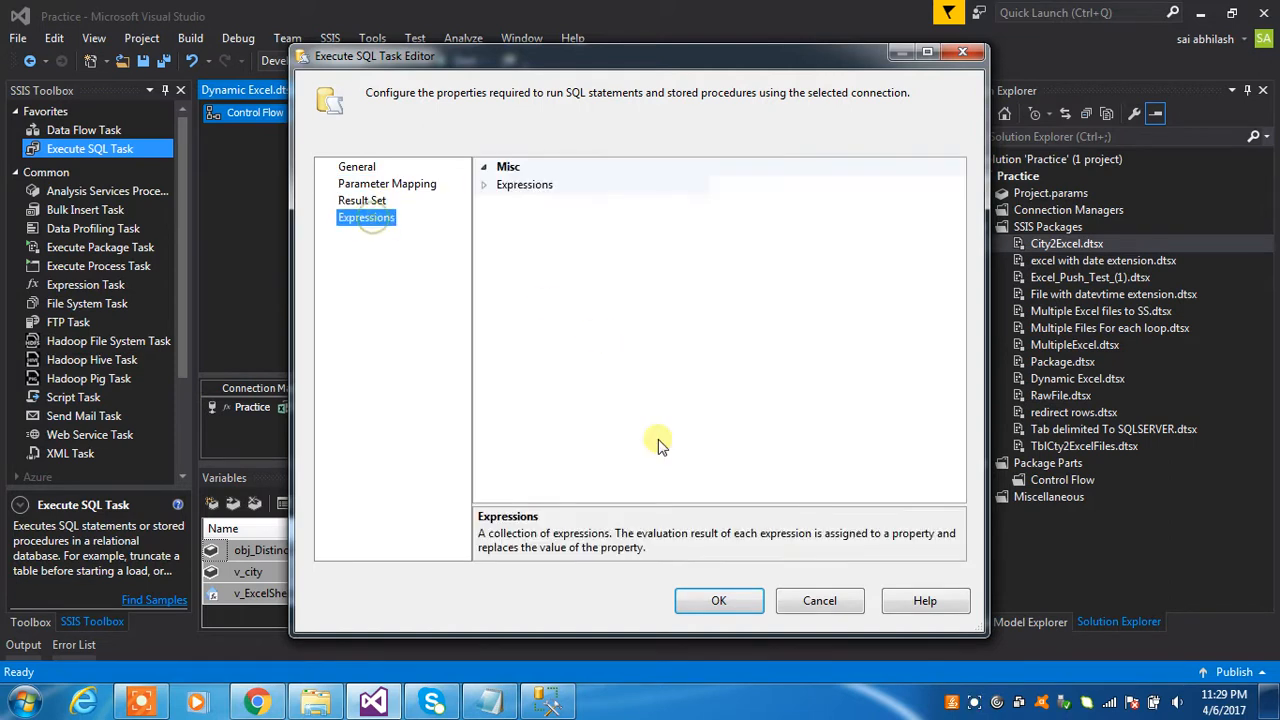
pyautogui.click(718, 600)
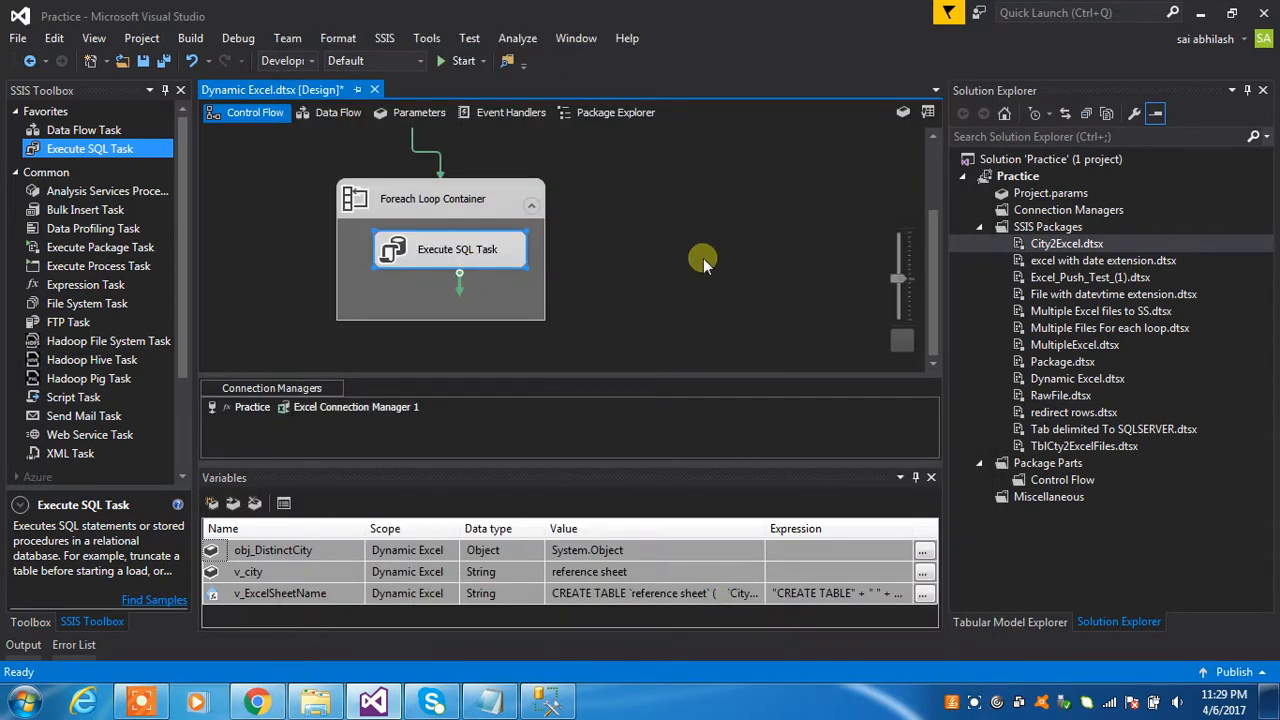
# Add a Data Flow Task inside the Foreach Loop Container below the Execute SQL Task and link the Execute SQL Task to it
pyautogui.click(186, 229)
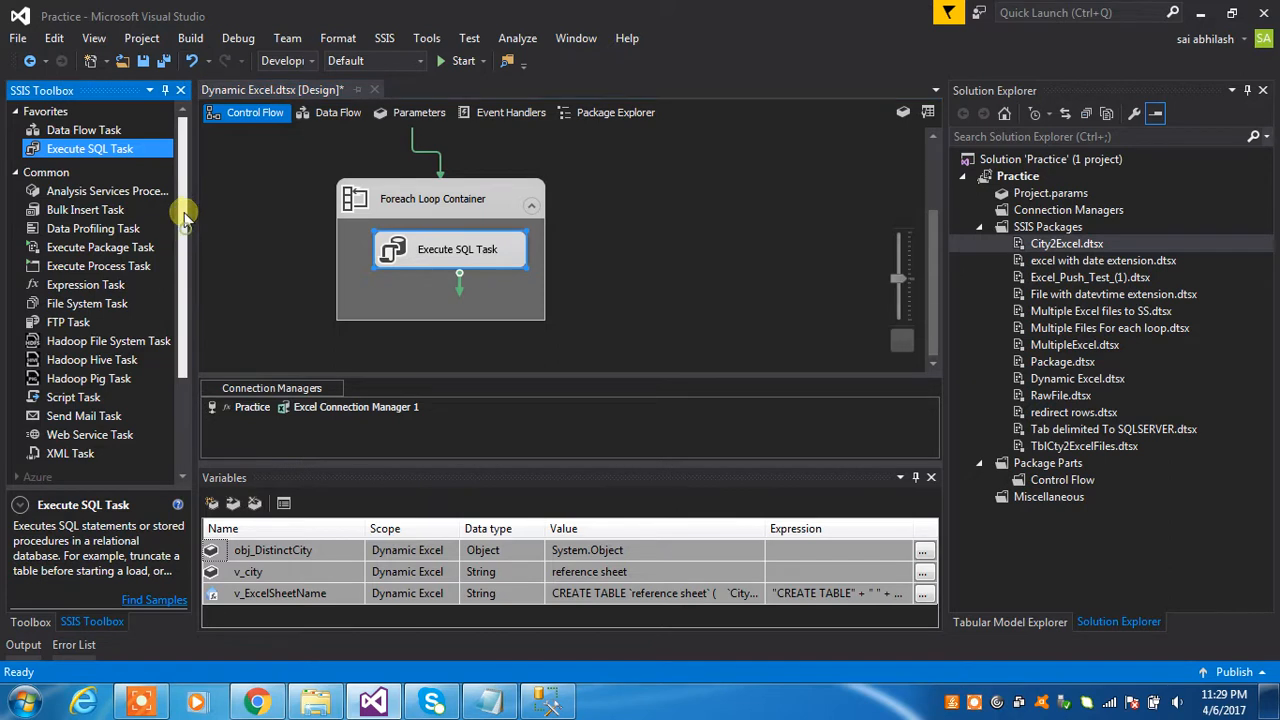
pyautogui.click(100, 130)
pyautogui.moveTo(115, 139); pyautogui.dragTo(375, 273)
pyautogui.click(420, 203)
pyautogui.moveTo(459, 230); pyautogui.dragTo(460, 276)
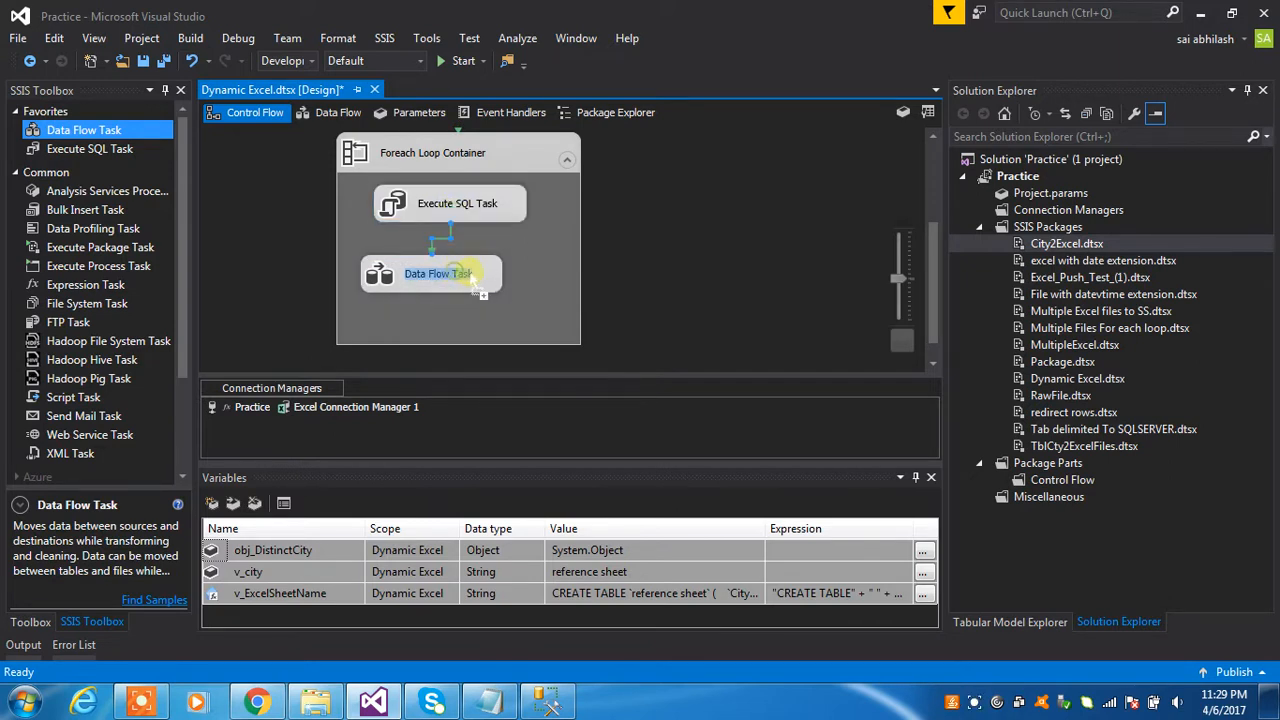
pyautogui.click(522, 256)
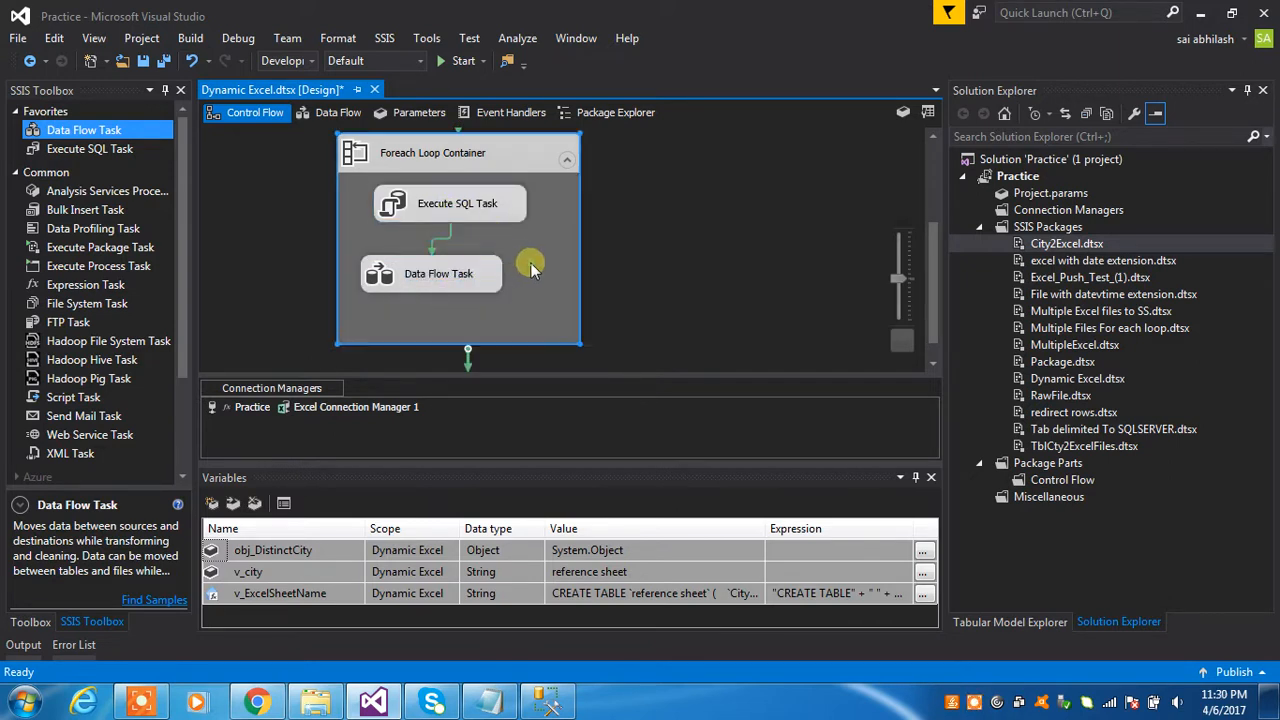
# Open the Data Flow Task and add an OLE DB Source to its empty data flow
pyautogui.doubleClick(443, 278)
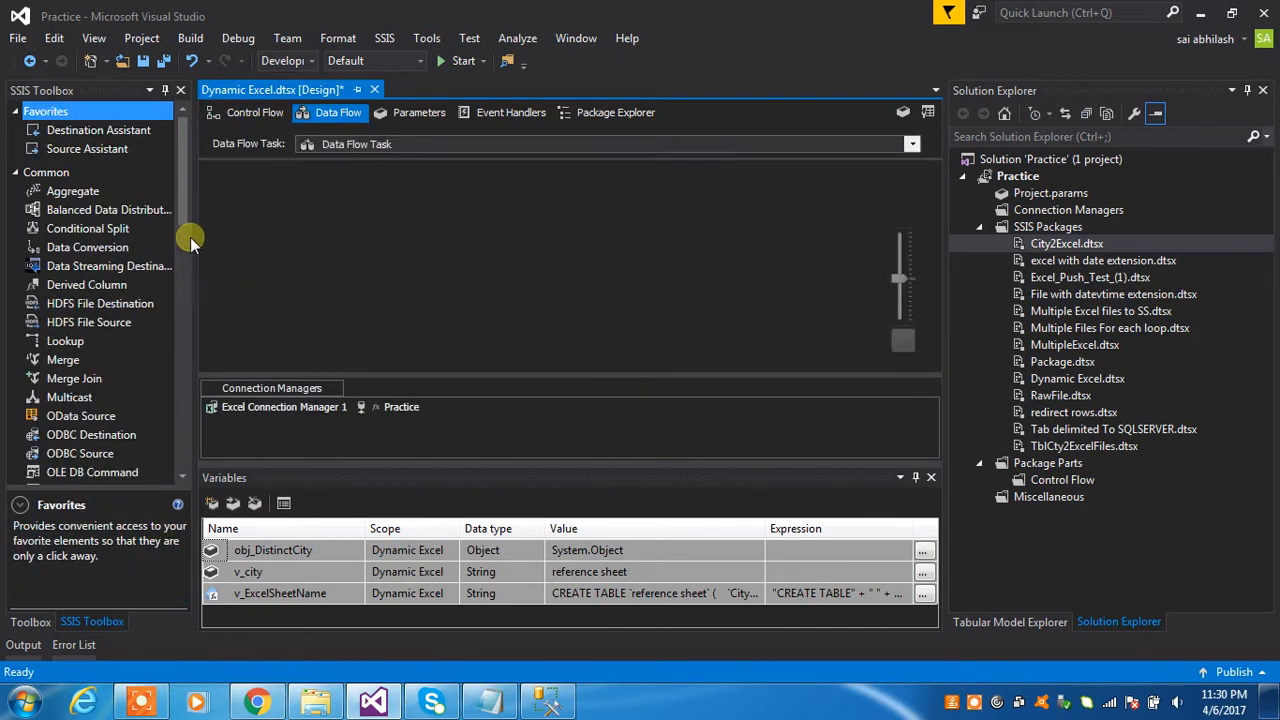
pyautogui.moveTo(186, 195); pyautogui.dragTo(170, 390)
pyautogui.click(75, 356)
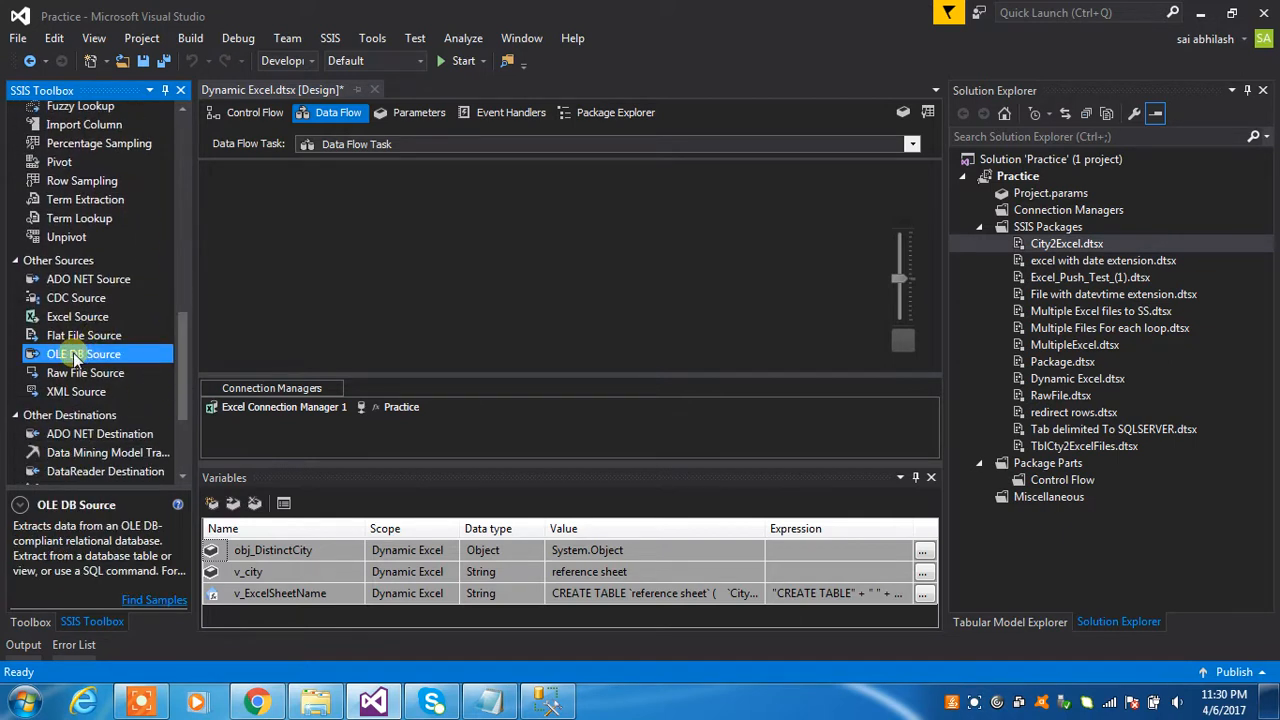
pyautogui.moveTo(75, 356); pyautogui.dragTo(383, 235)
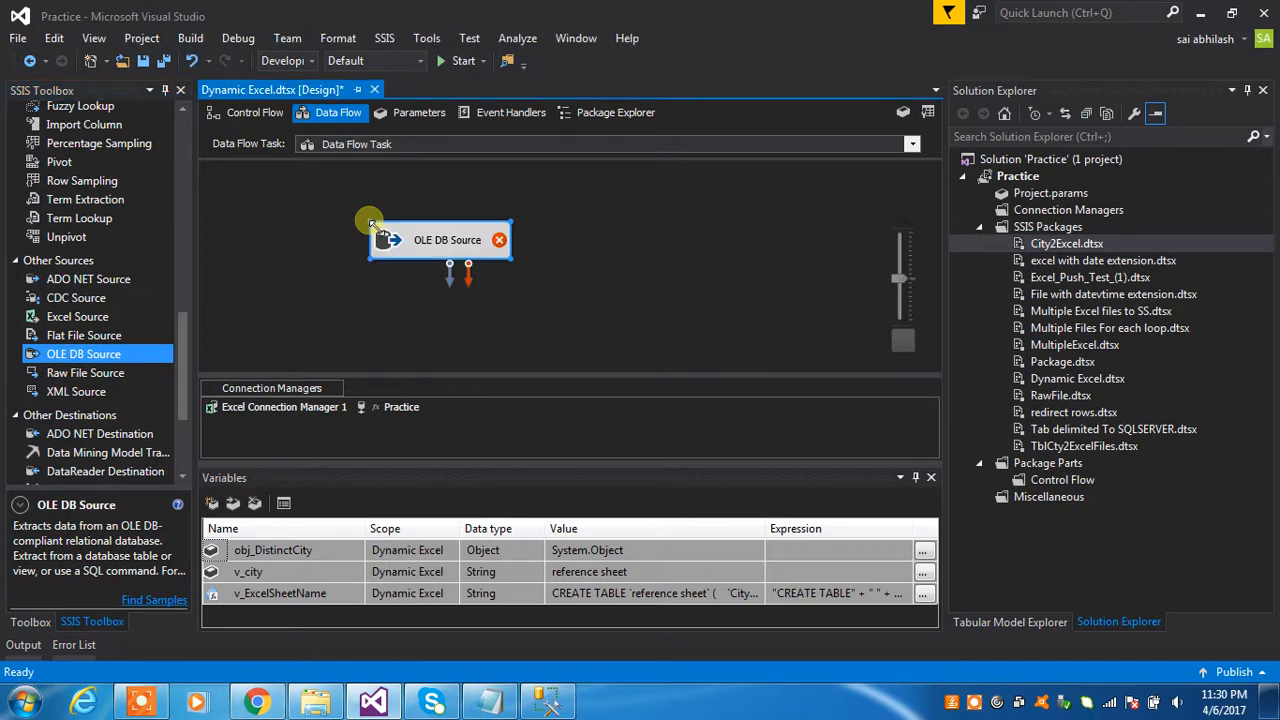
pyautogui.click(648, 242)
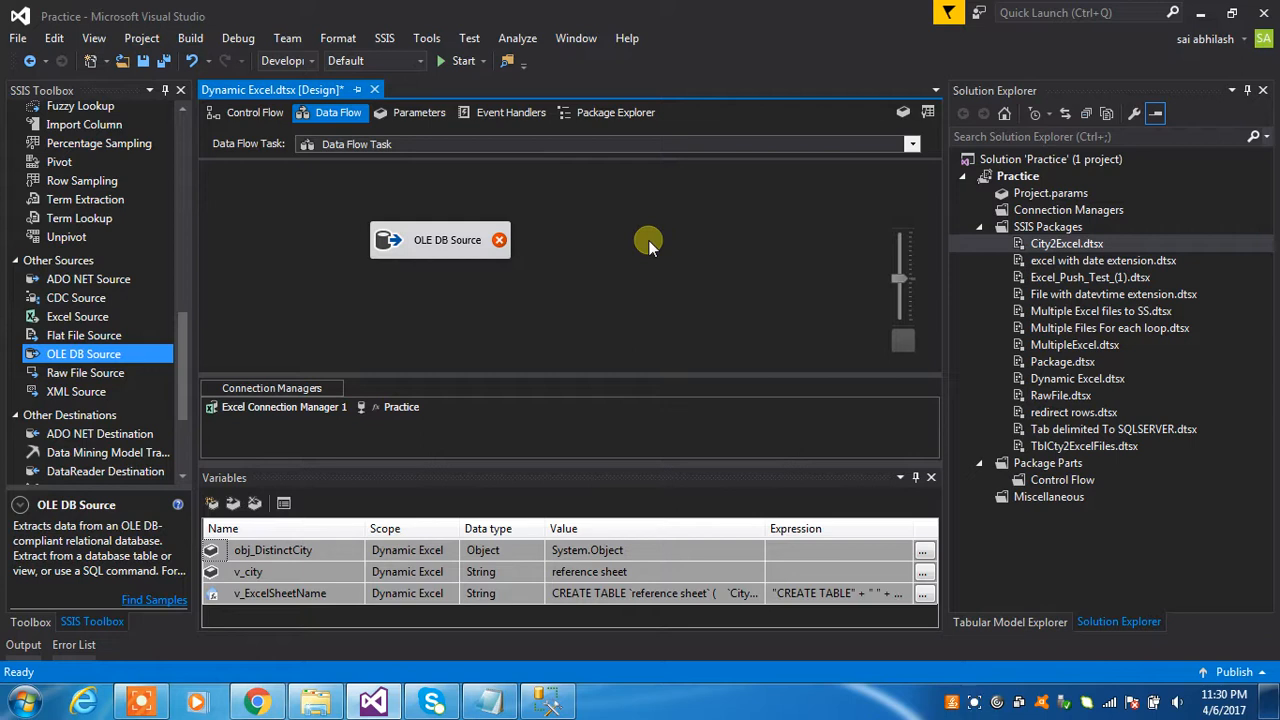
# In SQL Server Management Studio, copy the parameterised city and address query to a line below object and filter it on city ='HYD'
pyautogui.click(548, 702)
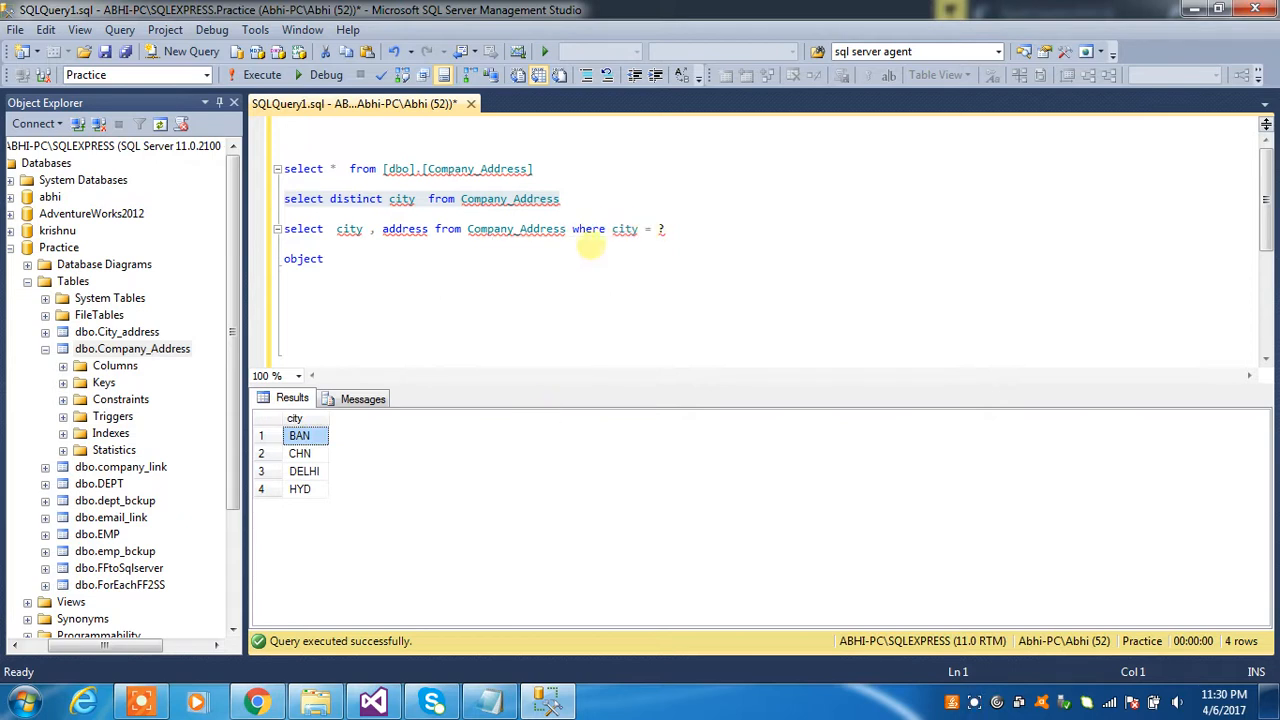
pyautogui.moveTo(637, 229); pyautogui.dragTo(389, 231)
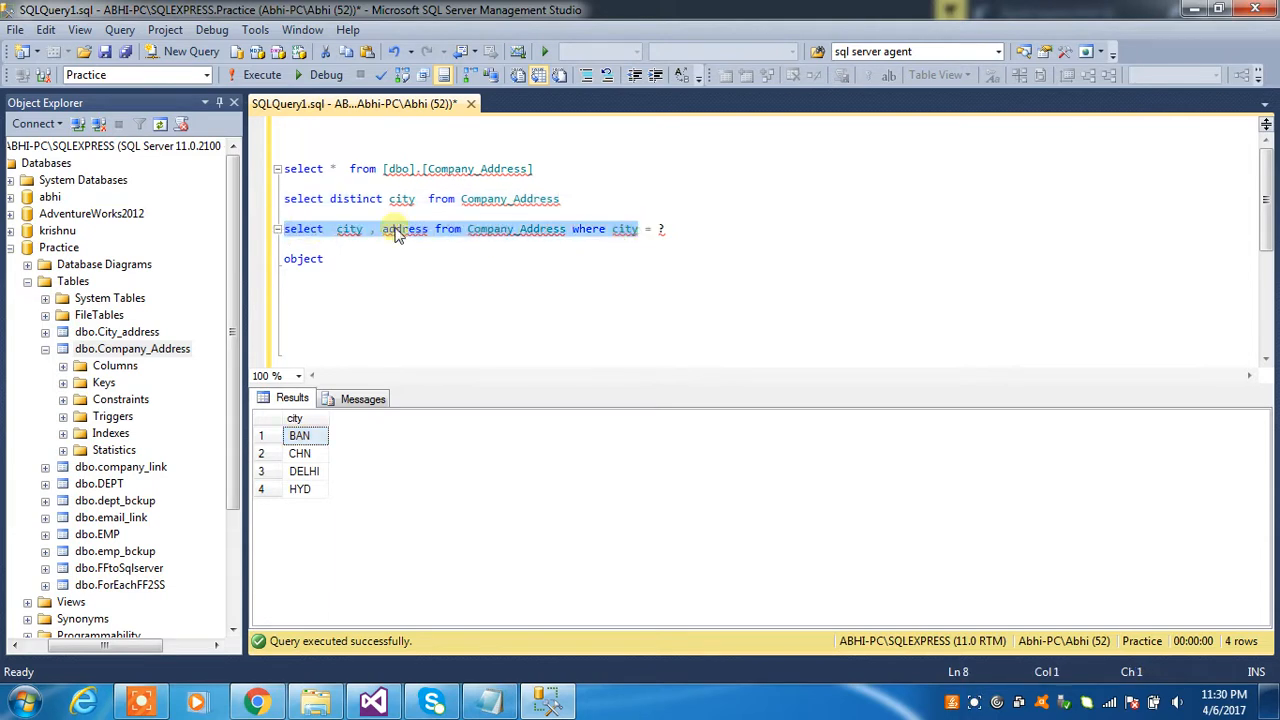
pyautogui.click(285, 302)
pyautogui.write('select  city , address from Company_Address where city')
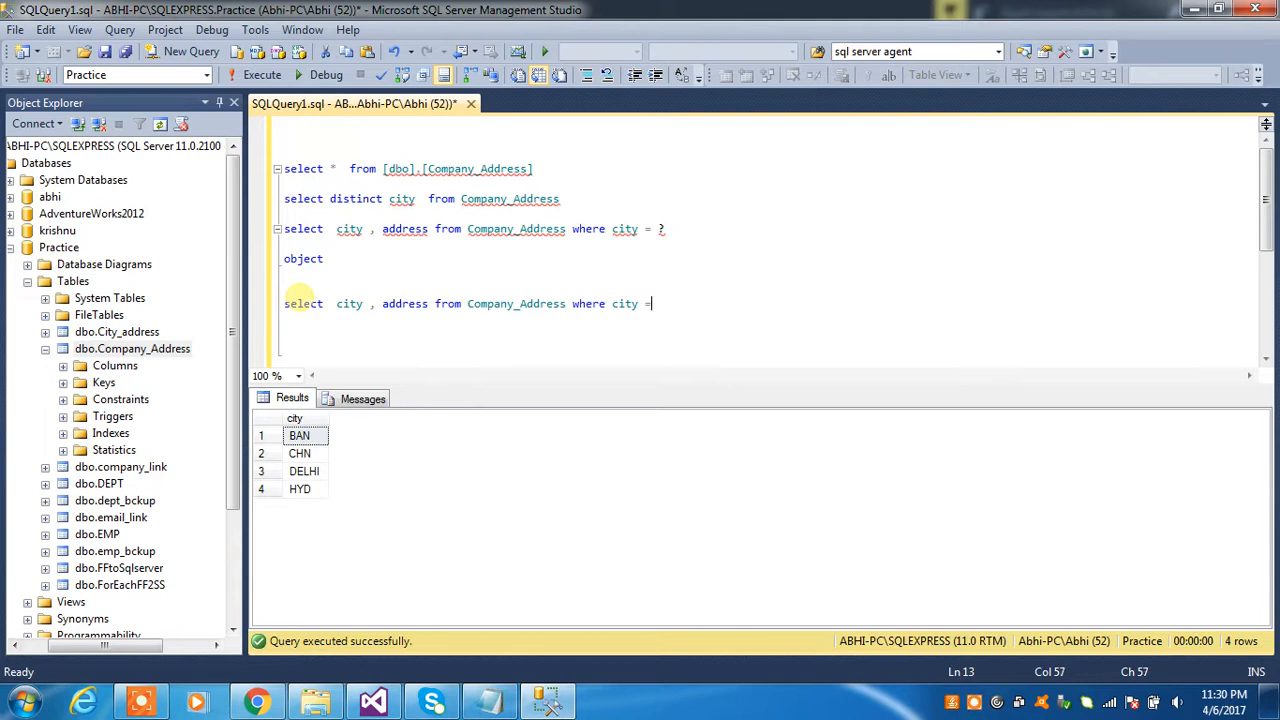
pyautogui.press('Left')
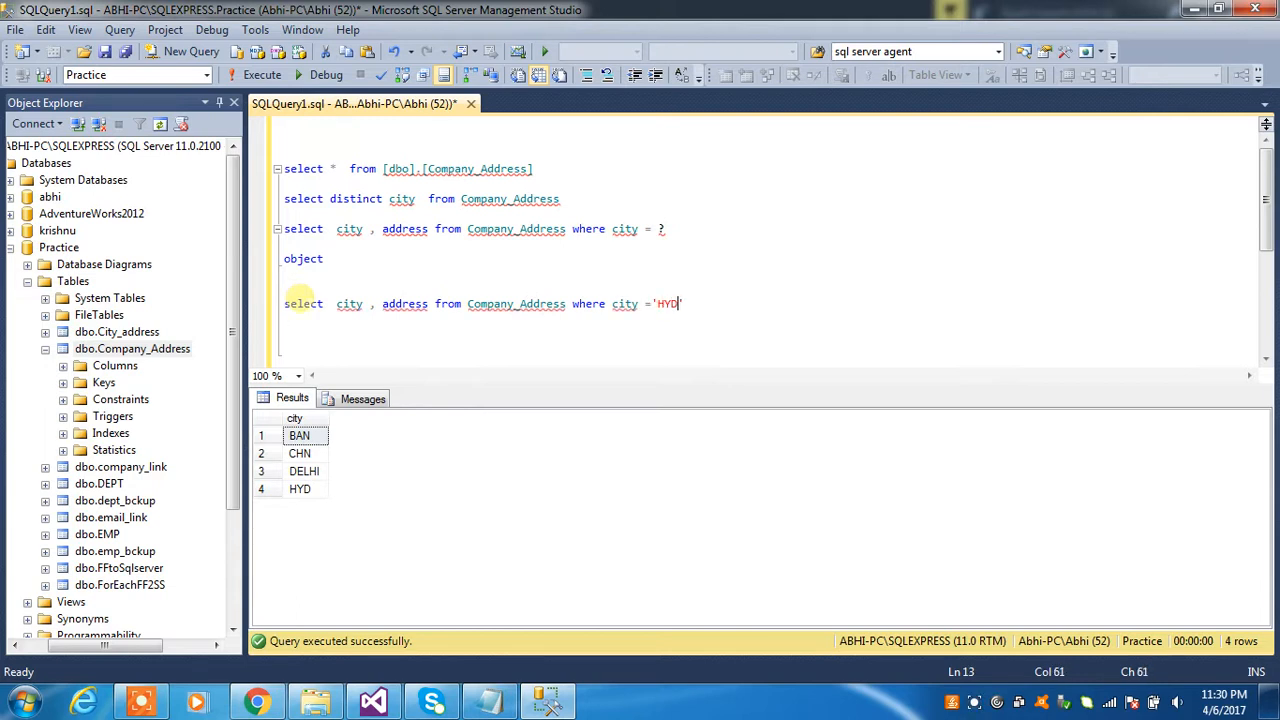
# Duplicate the HYD query three times and change the copies' city values to 'CHN', 'DELHI' and 'BAN'
pyautogui.moveTo(290, 320)
pyautogui.mouseDown()
pyautogui.moveTo(286, 301)
pyautogui.moveTo(310, 318)
pyautogui.mouseUp()
pyautogui.write("select  city , address from Company_Address where city ='HYD'")
pyautogui.press('Return')
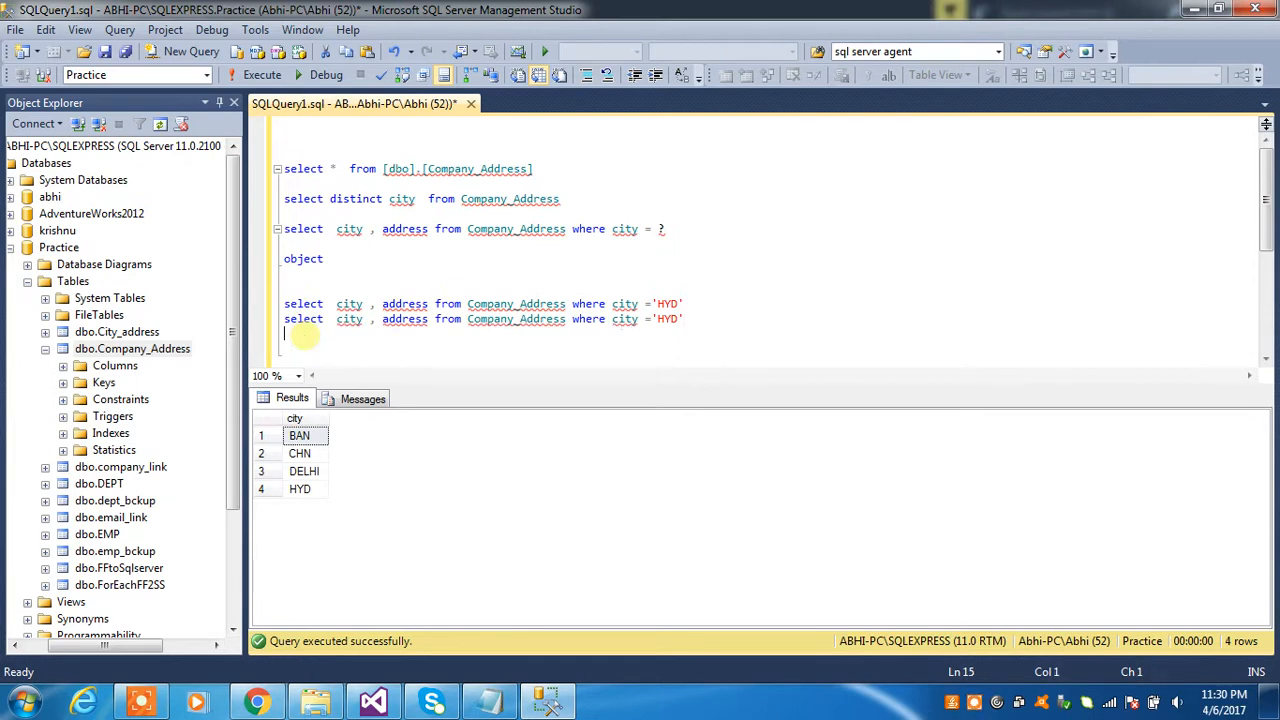
pyautogui.write("select  city , address from Company_Address where city ='HYD'")
pyautogui.write("select  city , address from Company_Address where city ='HYD'")
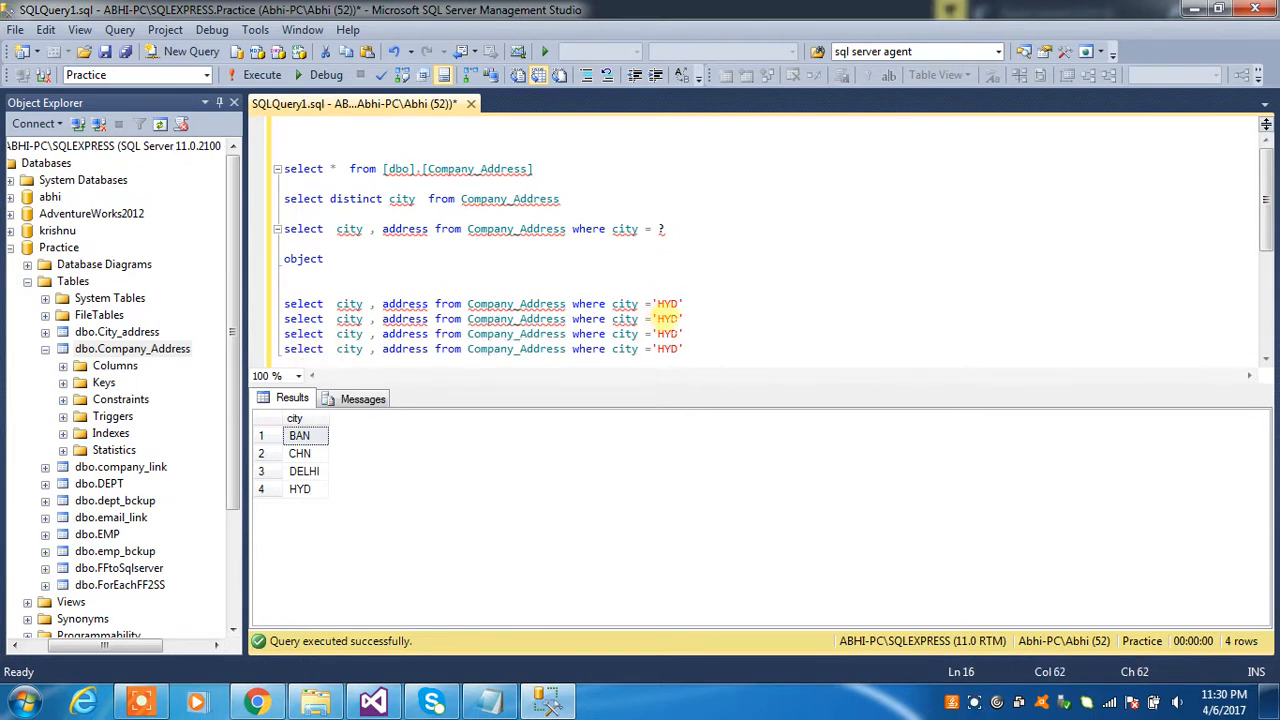
pyautogui.doubleClick(670, 319)
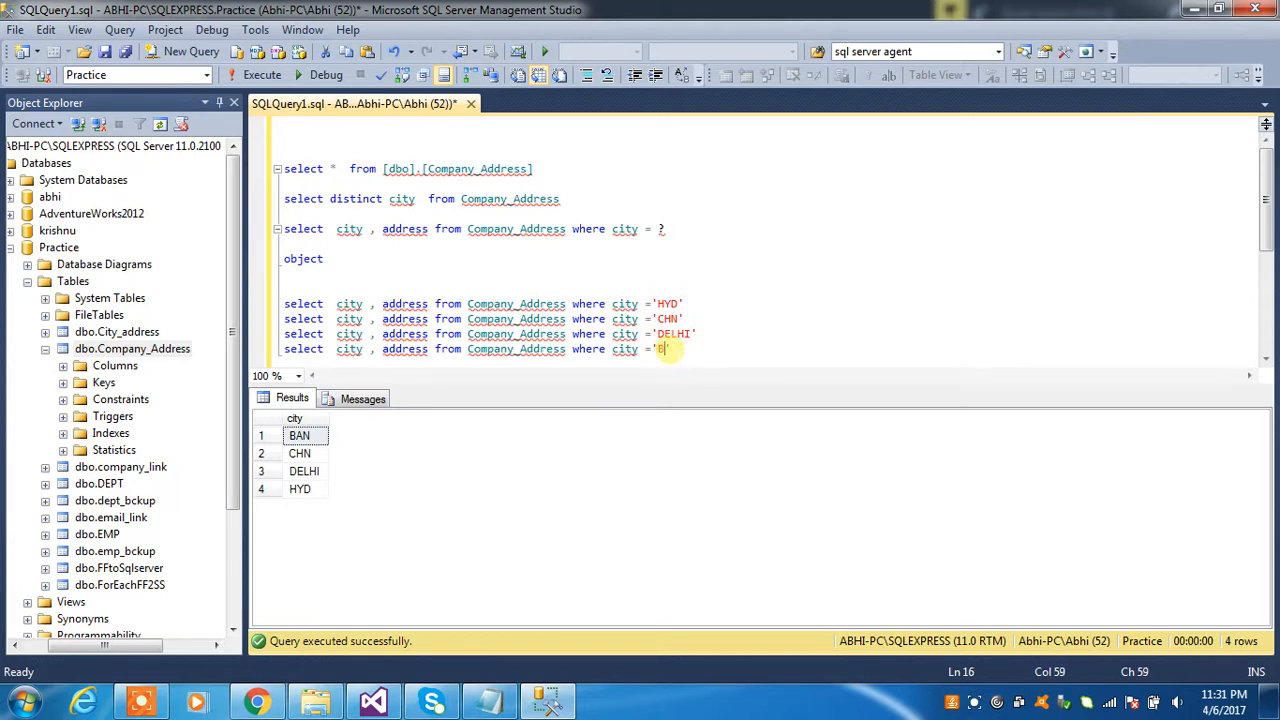
# Run the HYD, CHN, DELHI and BAN queries one at a time to examine each city's addresses
pyautogui.click(704, 304)
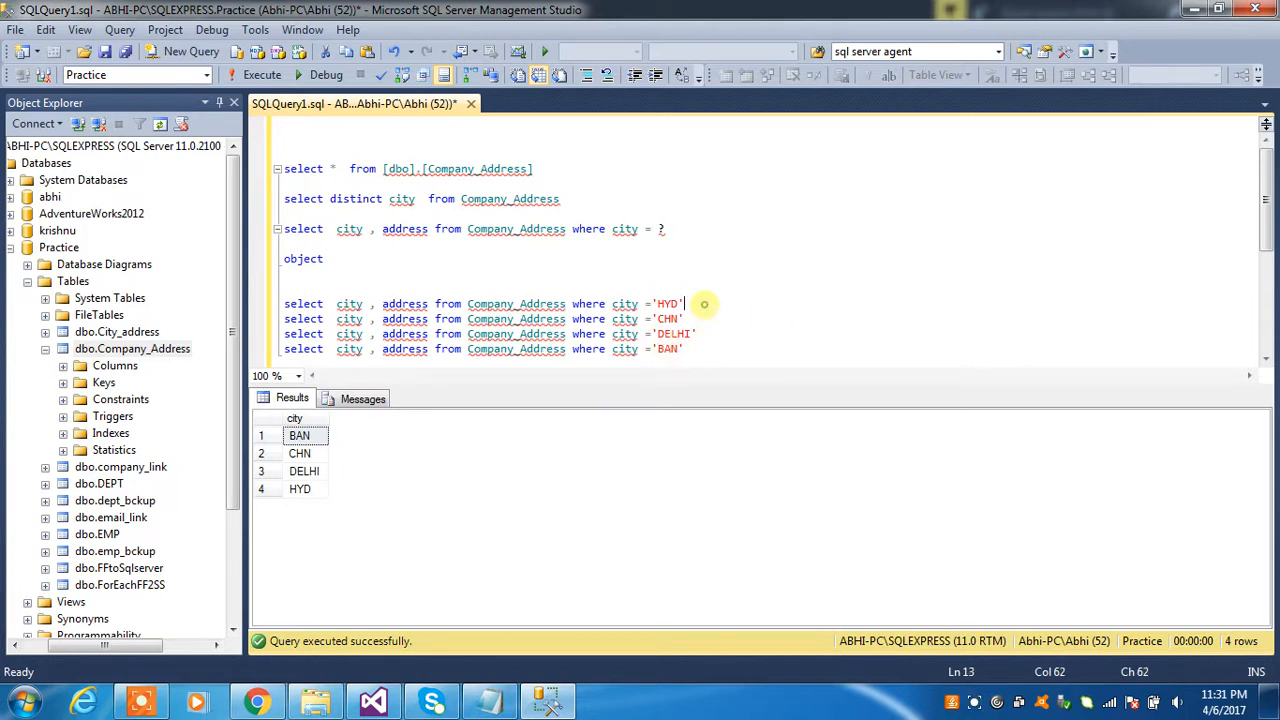
pyautogui.hotkey('shift', 'Home')
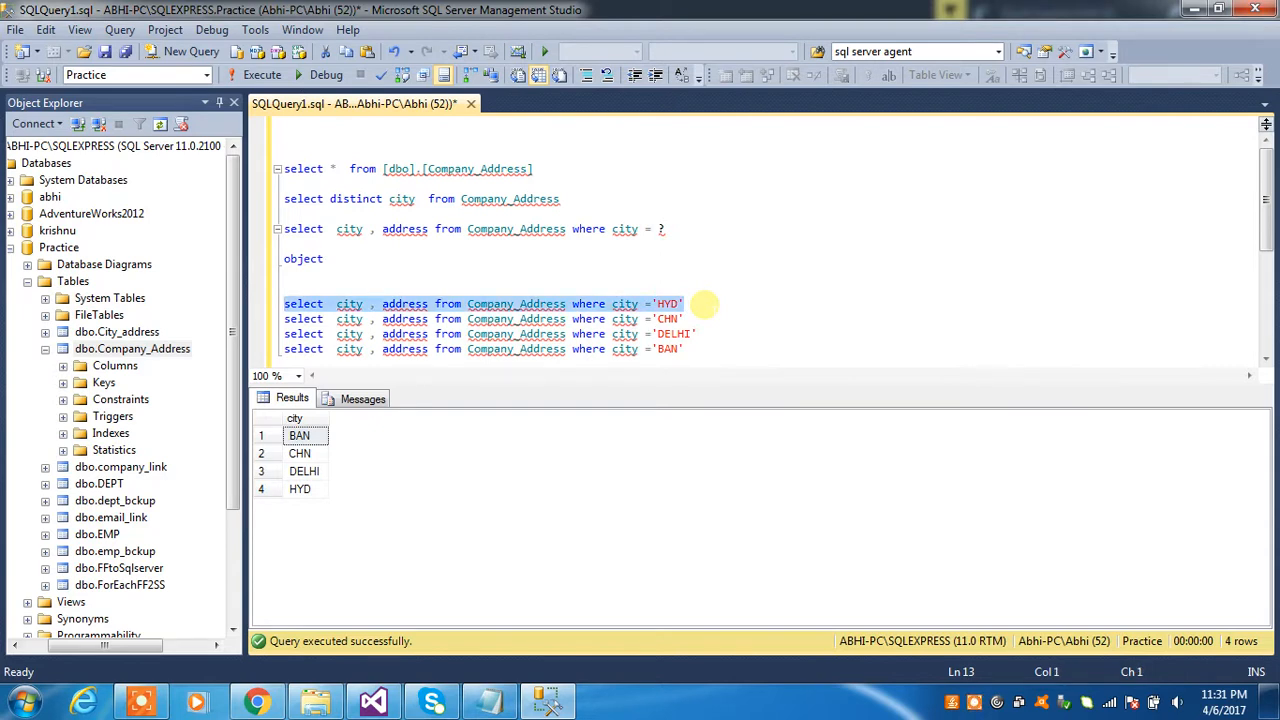
pyautogui.press('F5')
pyautogui.click(717, 318)
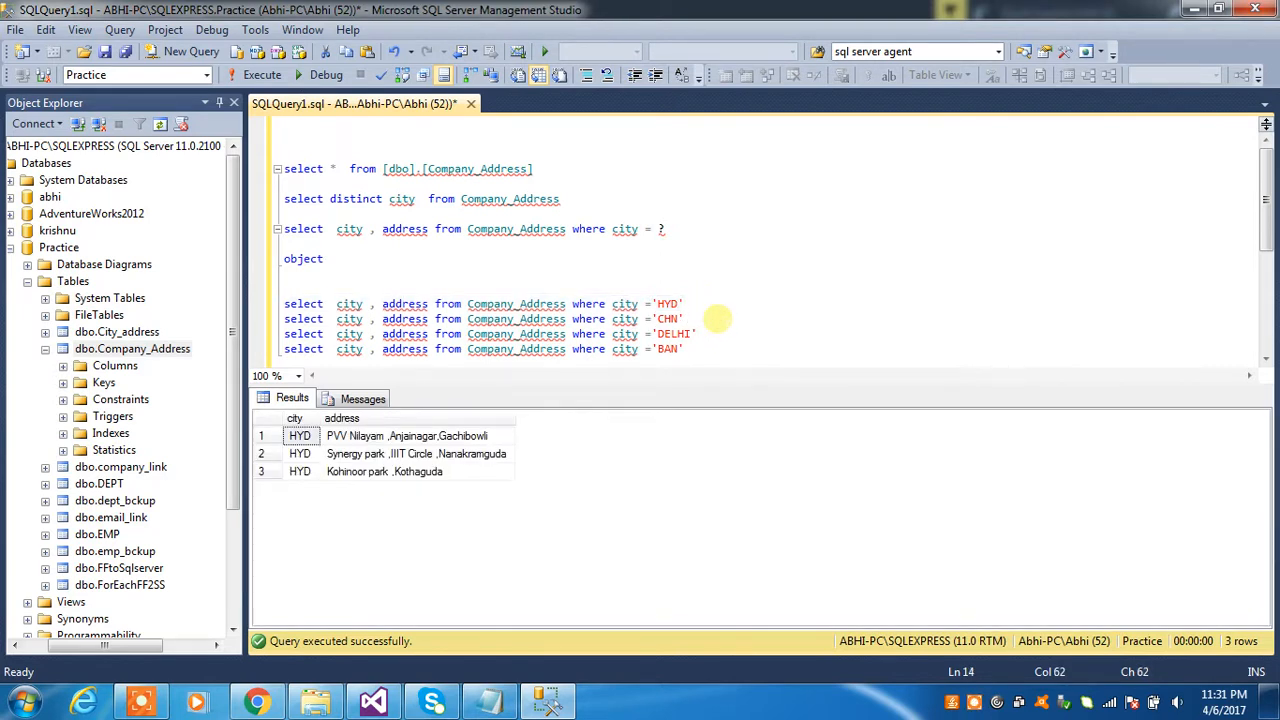
pyautogui.hotkey('shift', 'Home')
pyautogui.press('F5')
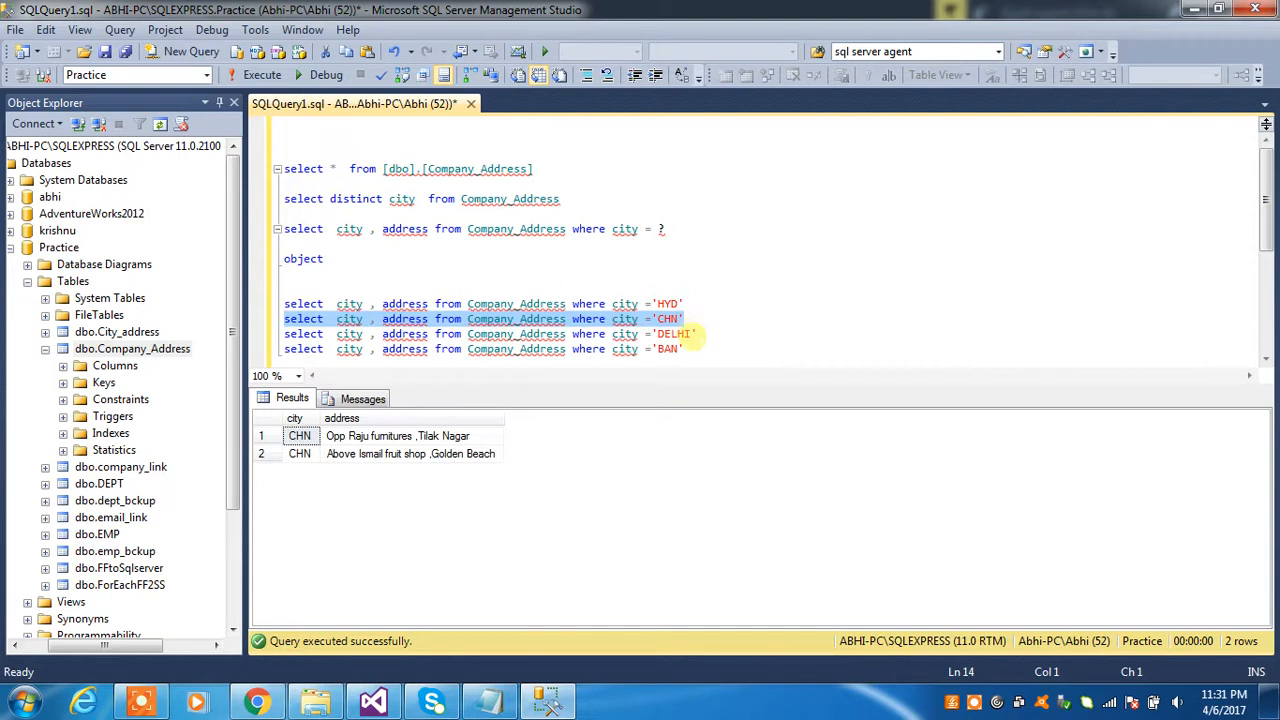
pyautogui.click(697, 335)
pyautogui.hotkey('shift', 'Home')
pyautogui.press('F5')
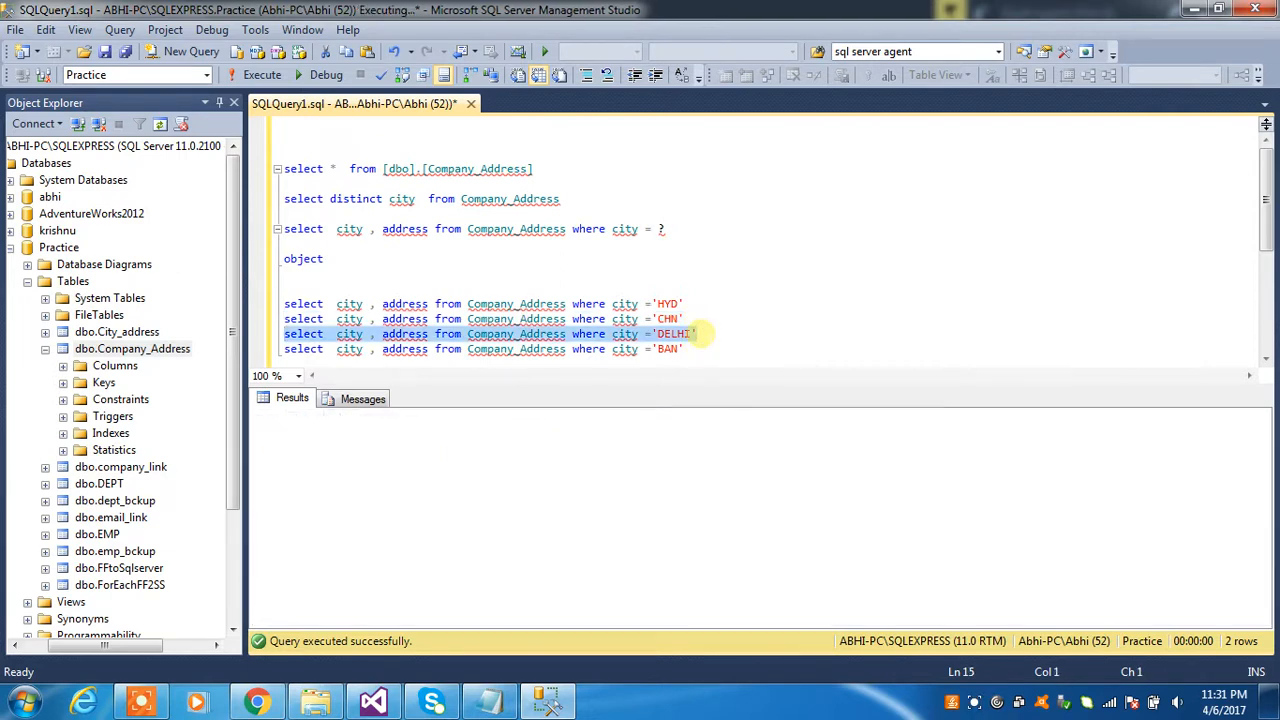
pyautogui.click(690, 347)
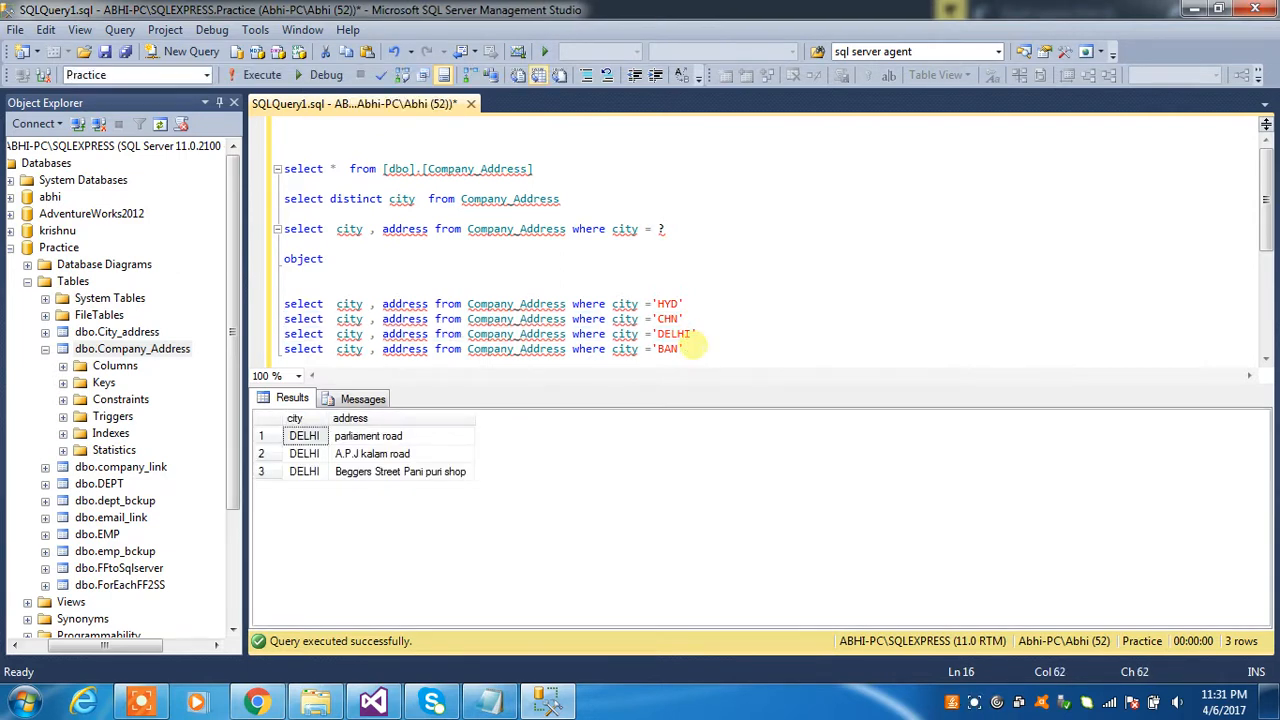
pyautogui.hotkey('shift', 'Home')
pyautogui.press('F5')
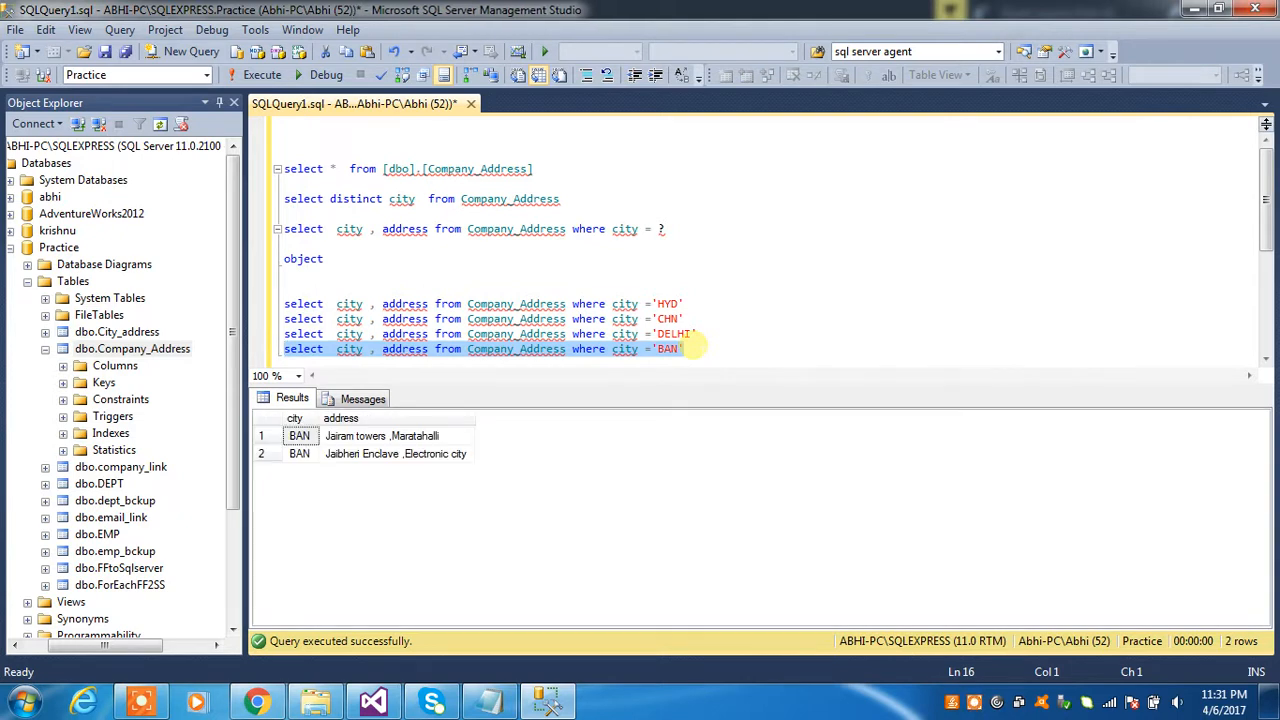
# Review the table name and the city filter in the HYD and CHN queries
pyautogui.doubleClick(546, 305)
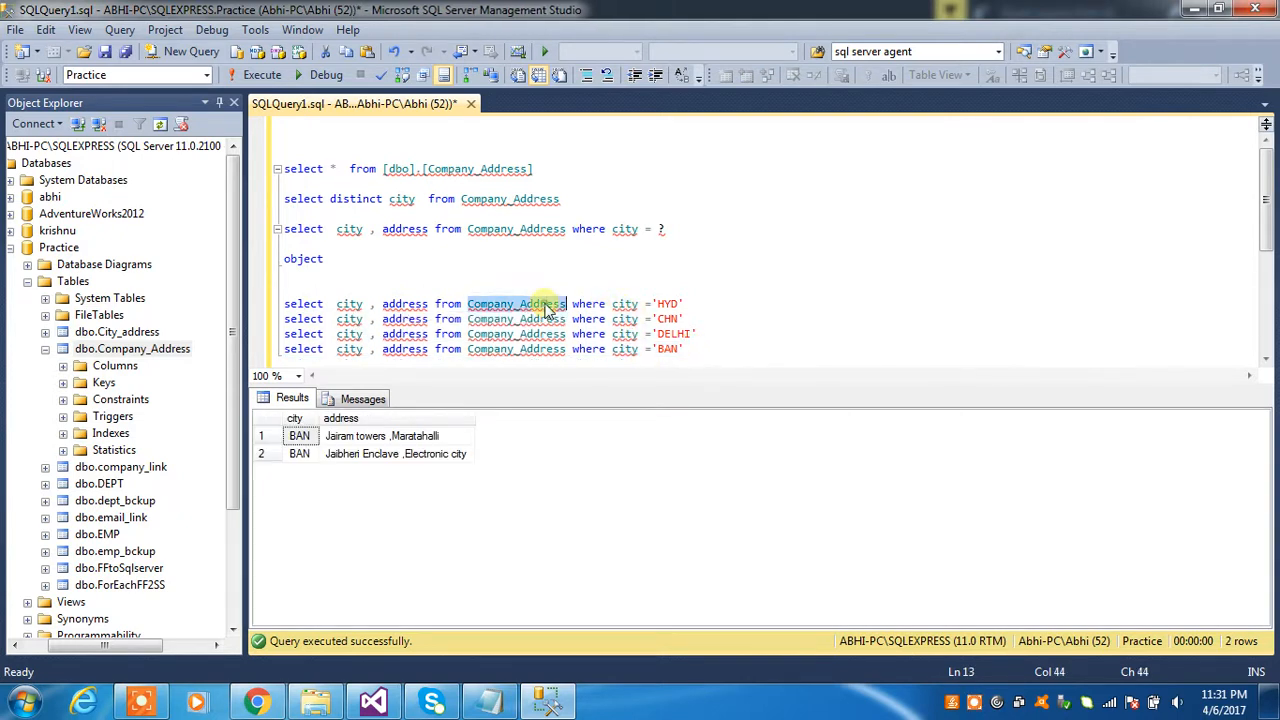
pyautogui.moveTo(683, 304); pyautogui.dragTo(284, 304)
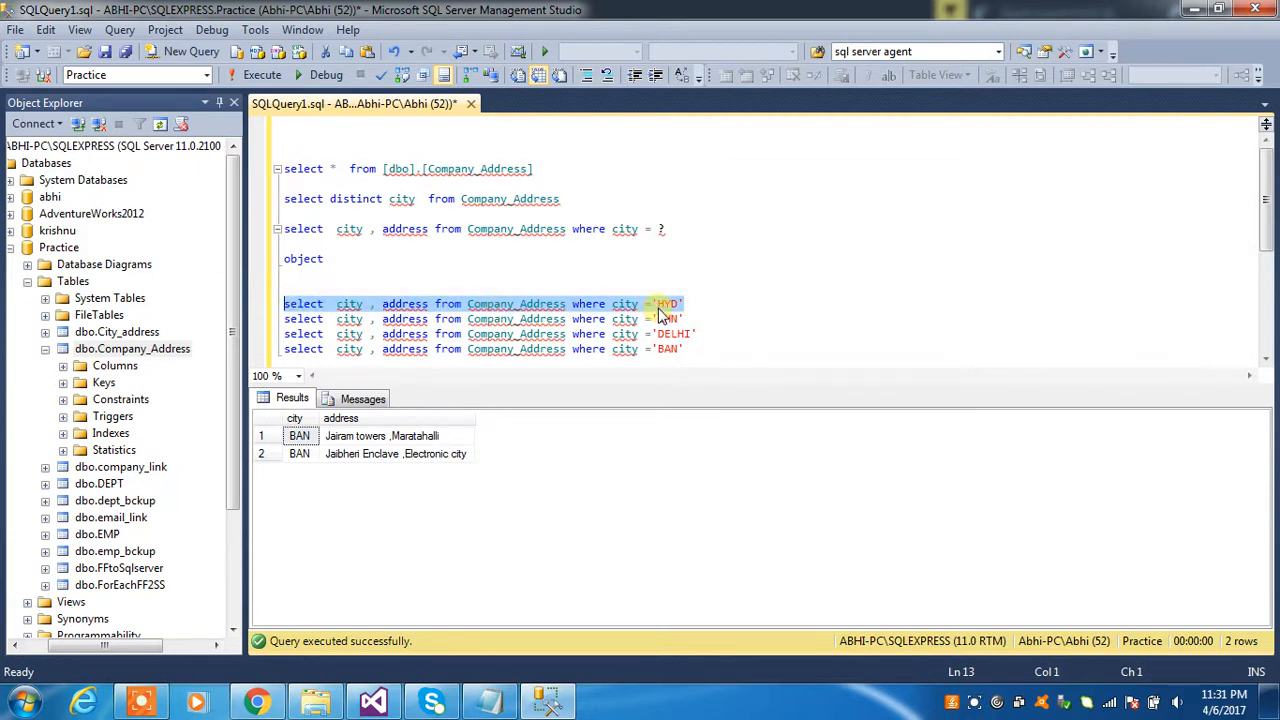
pyautogui.doubleClick(625, 319)
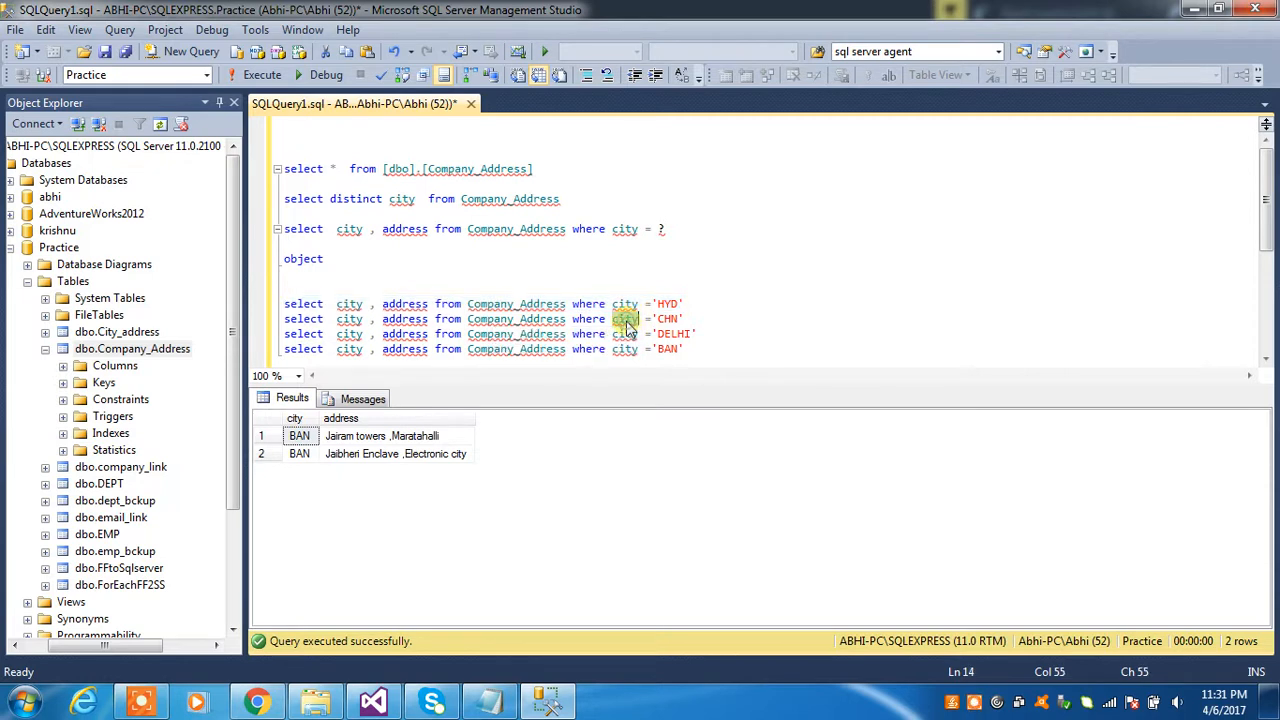
pyautogui.moveTo(686, 319); pyautogui.dragTo(287, 319)
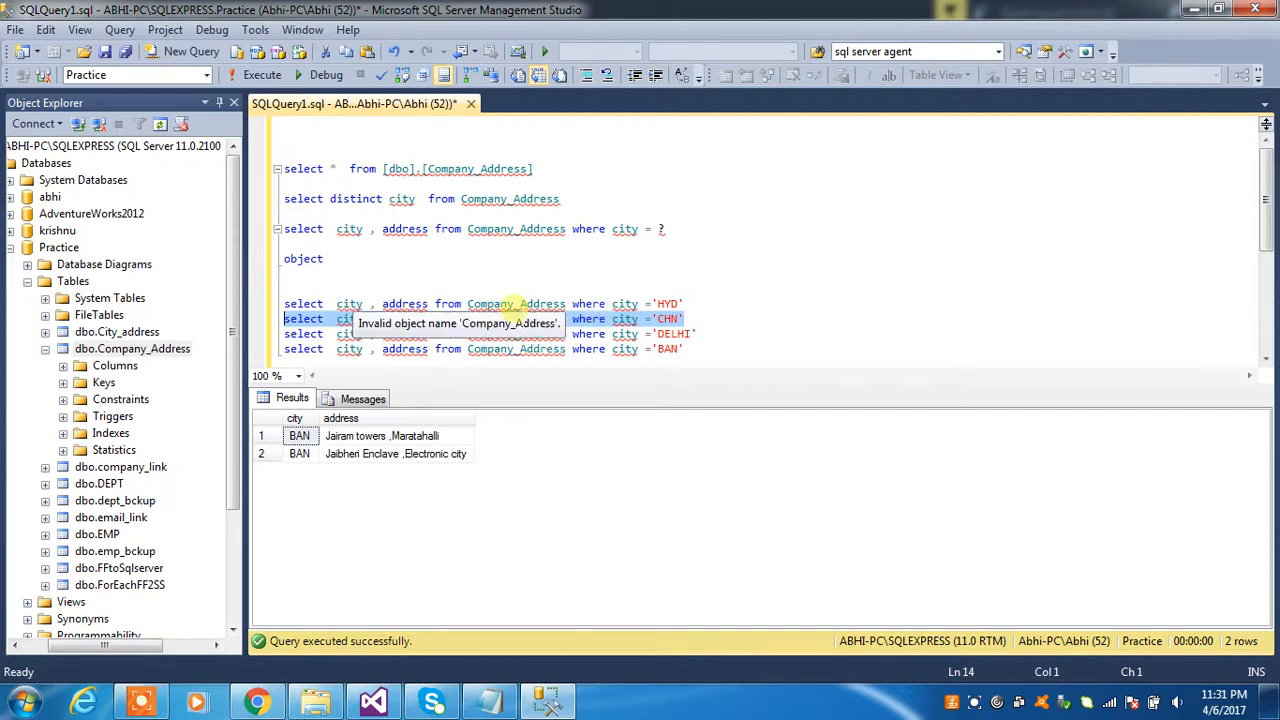
# Back in Visual Studio, set the OLE DB Source to use the SQLEXPRESS.Practice connection and the SQL command data access mode
pyautogui.click(391, 705)
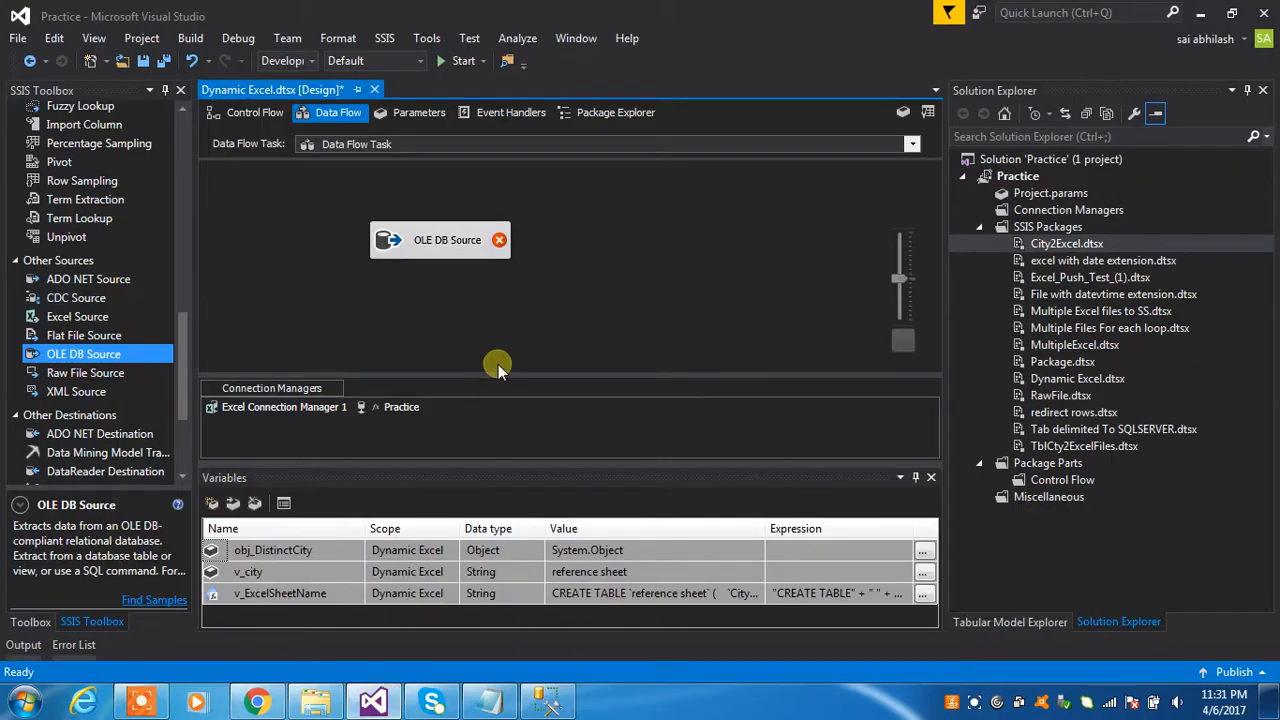
pyautogui.moveTo(452, 245); pyautogui.dragTo(445, 233)
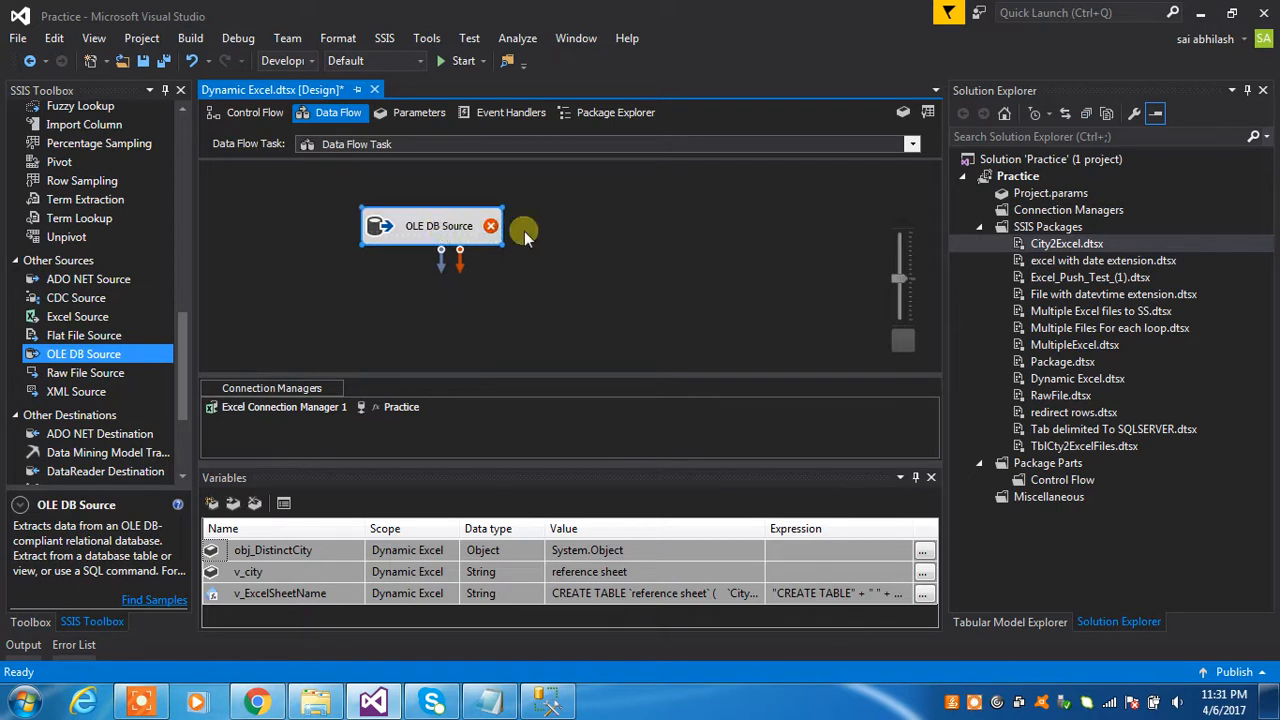
pyautogui.doubleClick(445, 233)
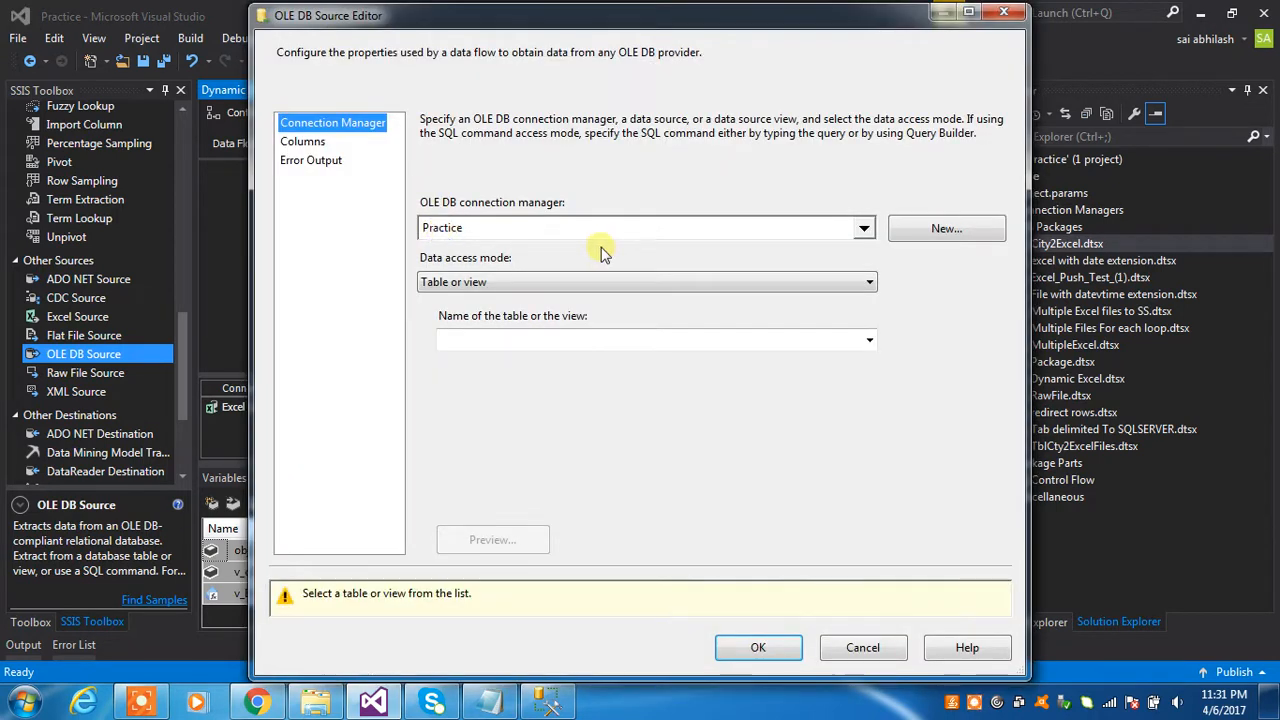
pyautogui.click(912, 234)
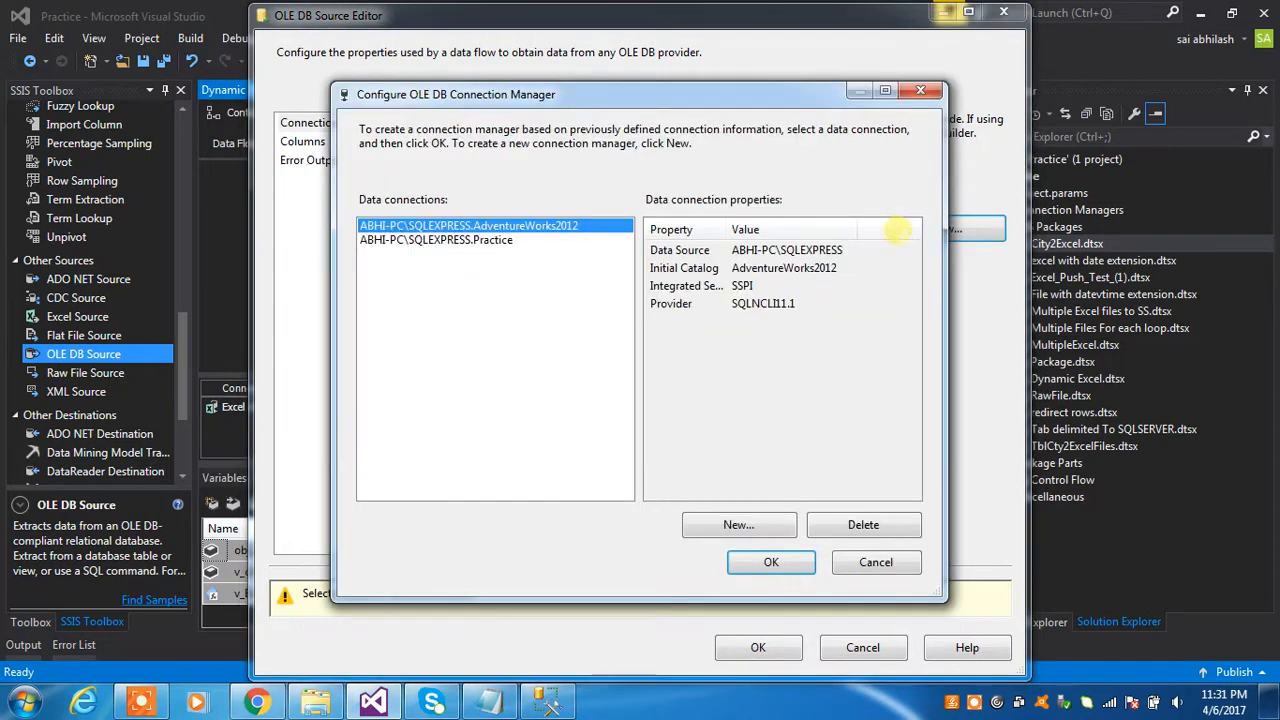
pyautogui.click(490, 240)
pyautogui.click(766, 562)
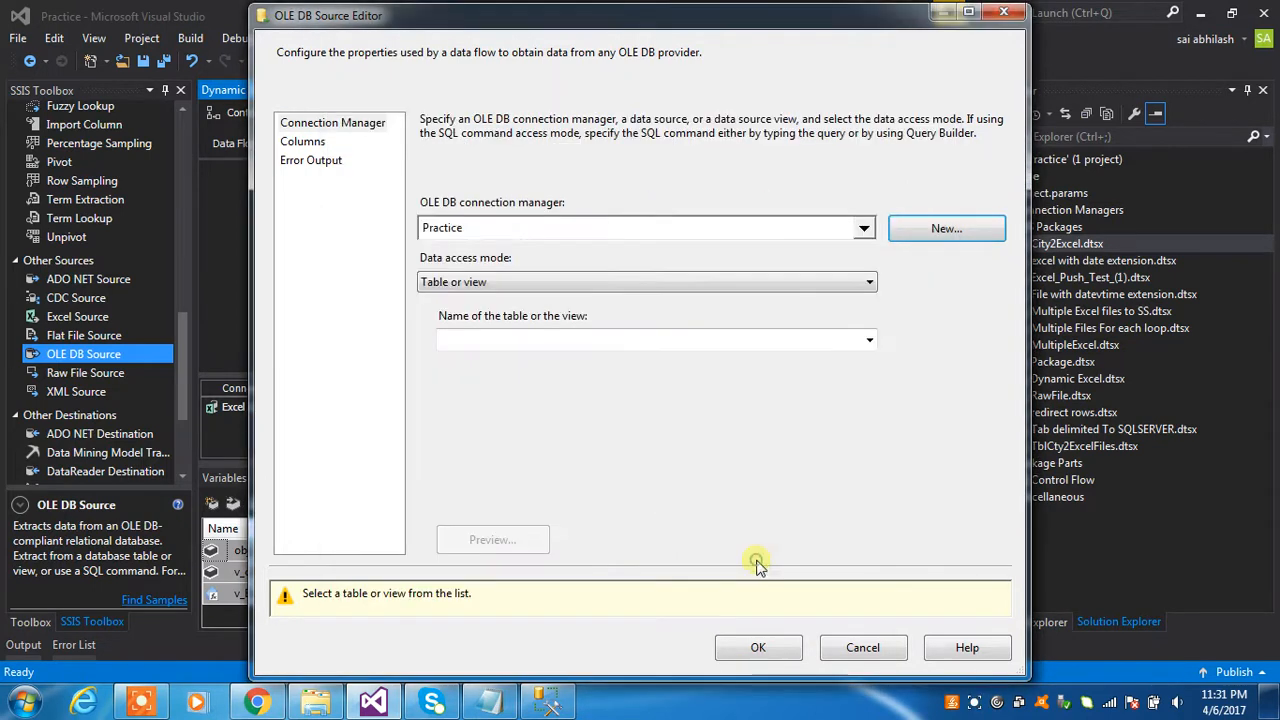
pyautogui.click(866, 284)
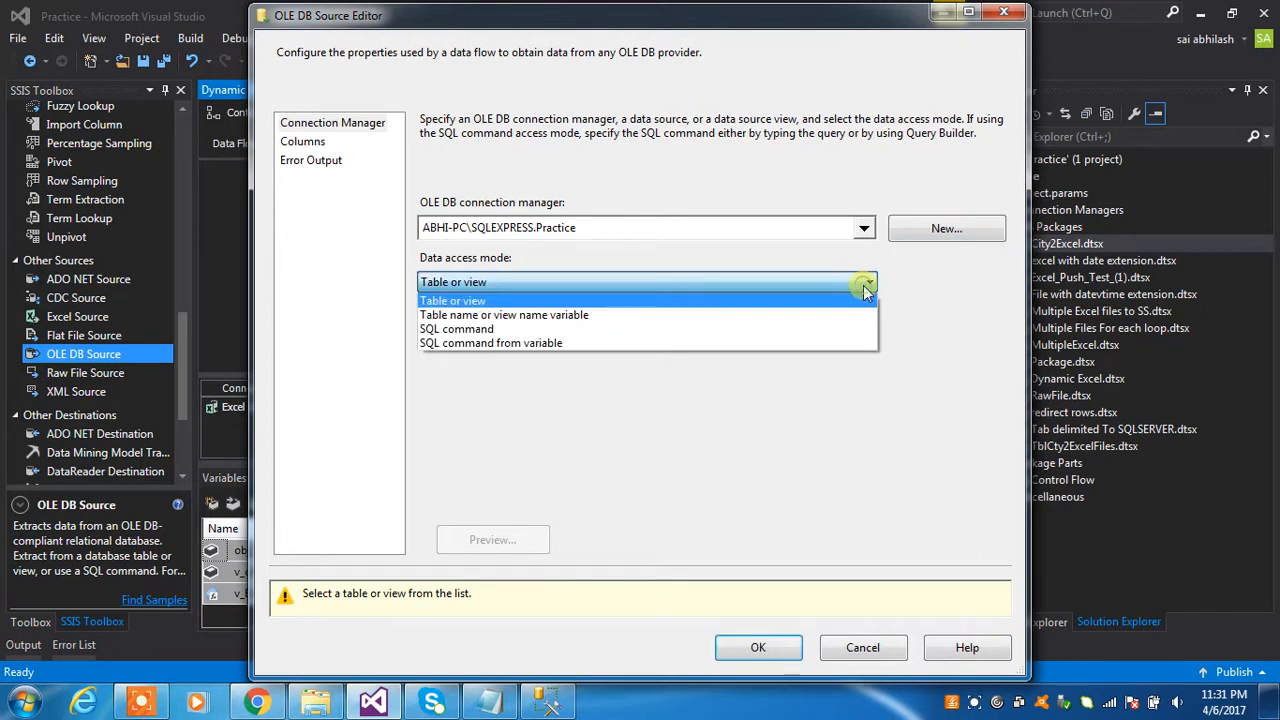
pyautogui.click(818, 330)
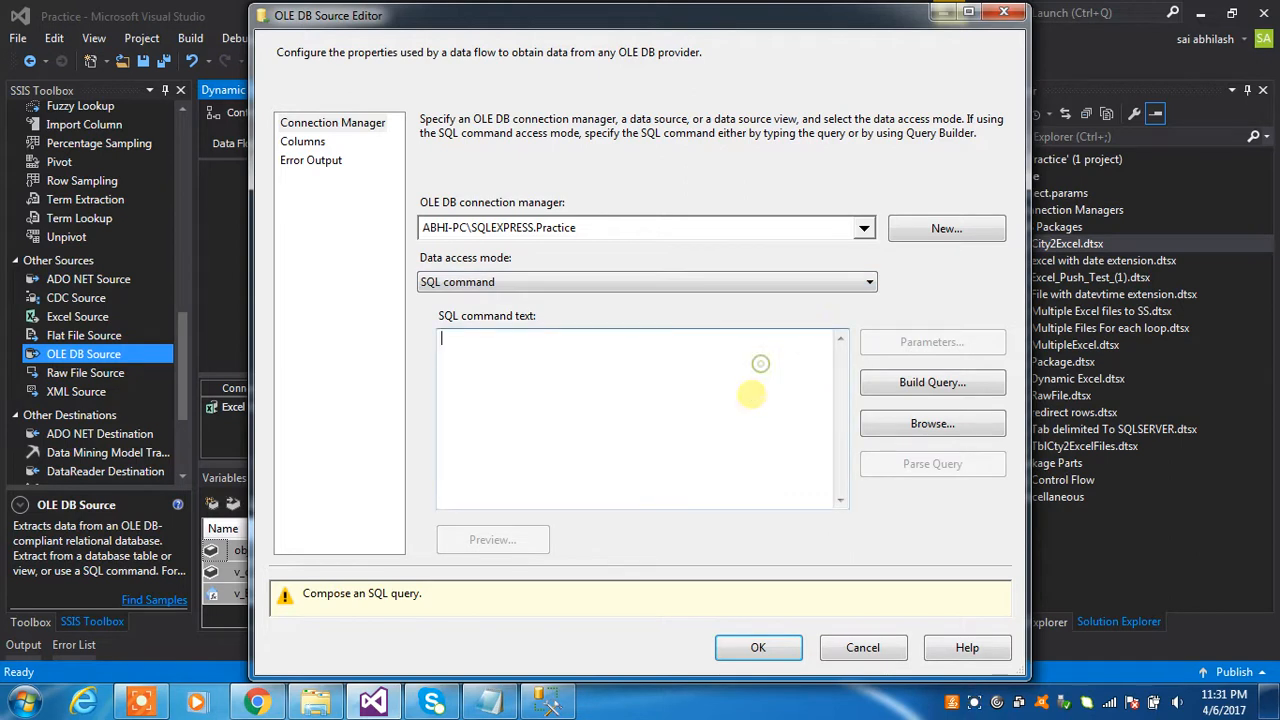
# Return to SQL Server Management Studio and select the query "select city , address from Company_Address where city = ?" for the source
pyautogui.click(550, 702)
pyautogui.click(689, 240)
pyautogui.moveTo(666, 229); pyautogui.dragTo(338, 229)
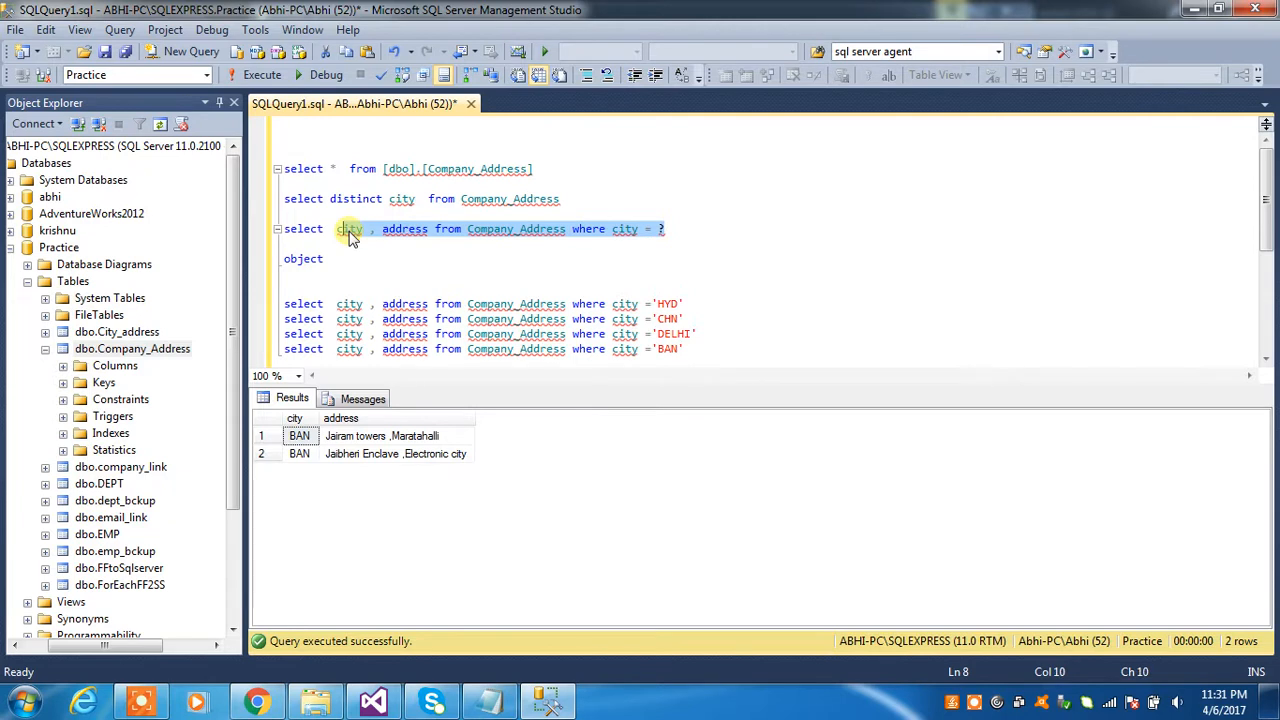
# Switch to Visual Studio, set the SQL command to "select city , address from Company_Address where city = ?", and apply it through the Query Builder
pyautogui.moveTo(680, 228); pyautogui.dragTo(344, 259)
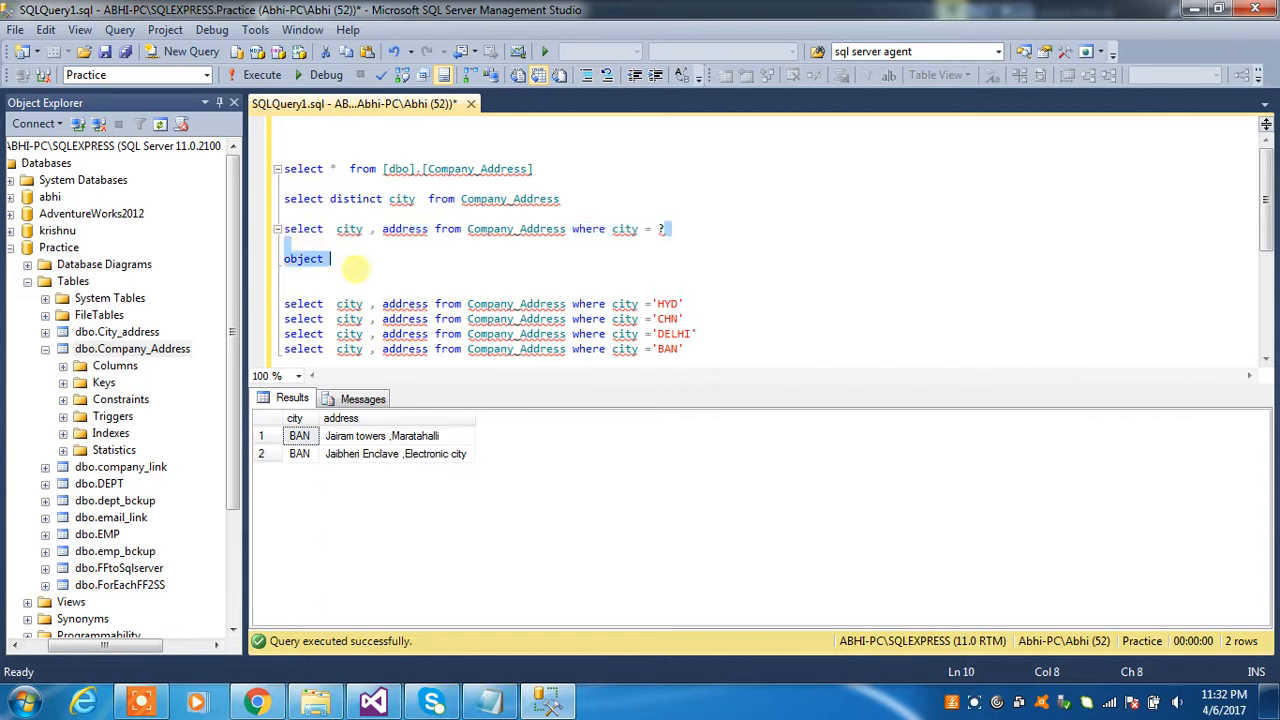
pyautogui.click(515, 524)
pyautogui.click(373, 702)
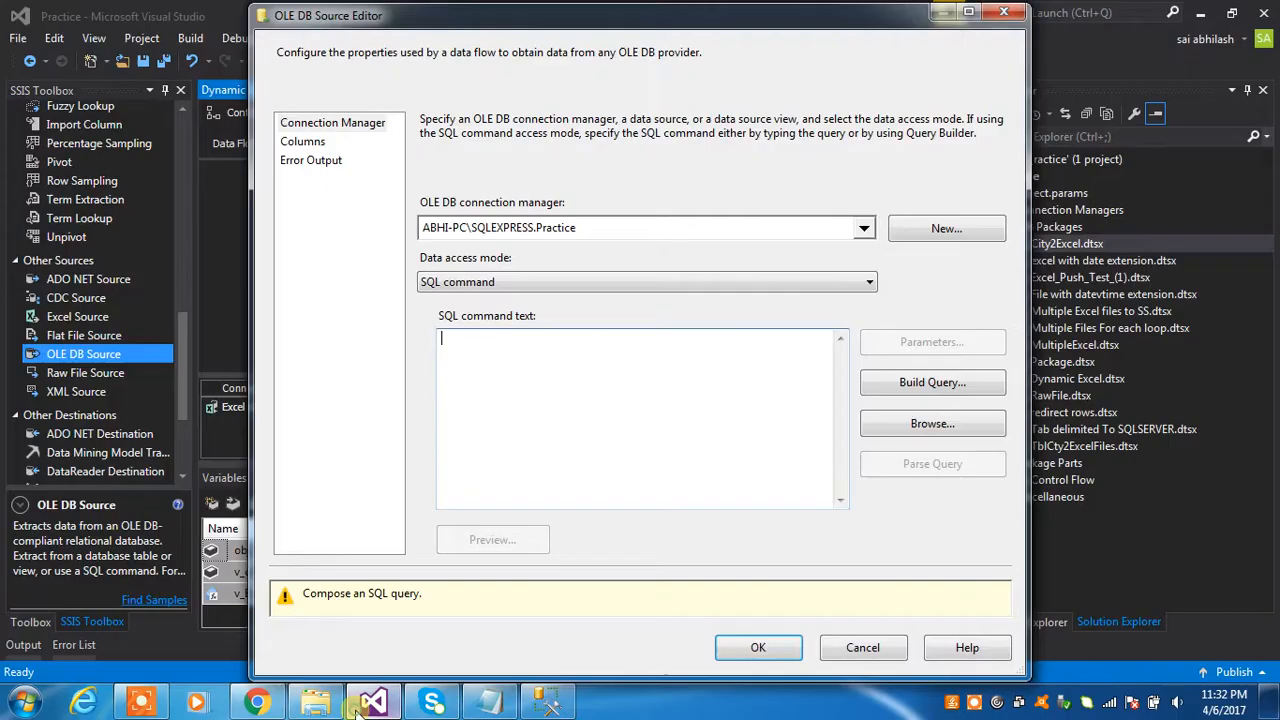
pyautogui.click(500, 349)
pyautogui.write('select  city , address from Company_Address where city = ?')
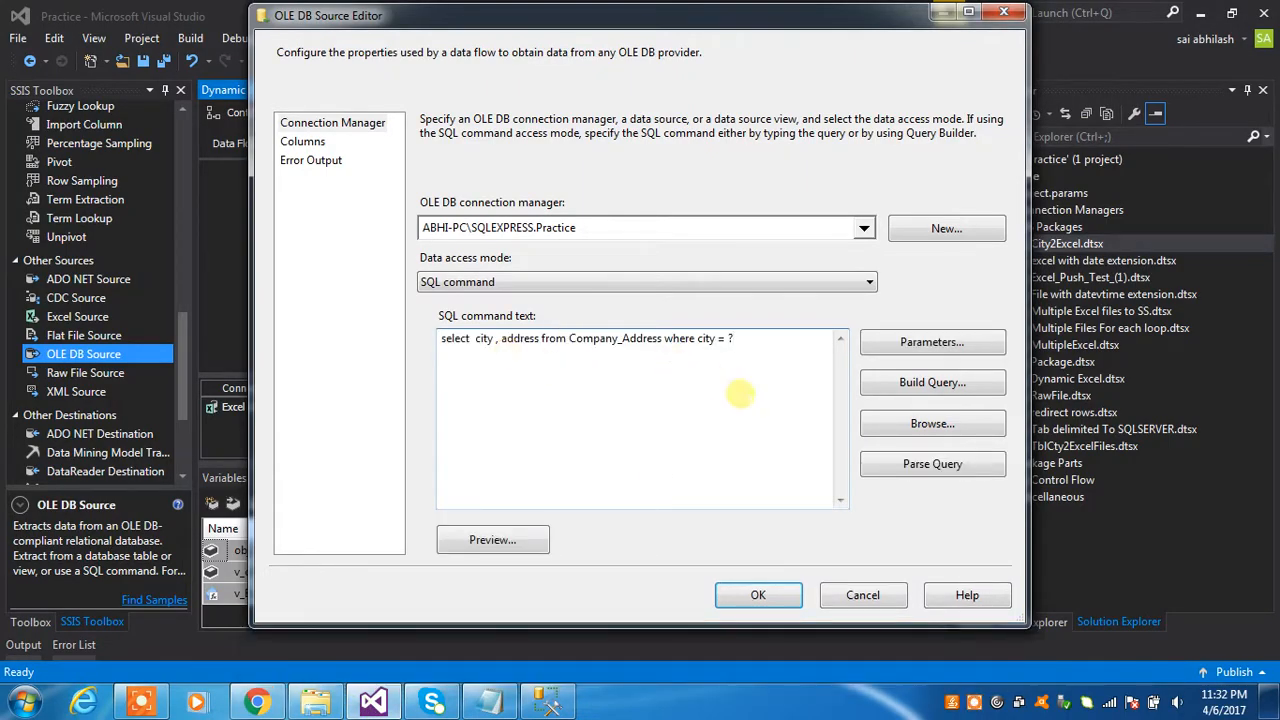
pyautogui.click(928, 386)
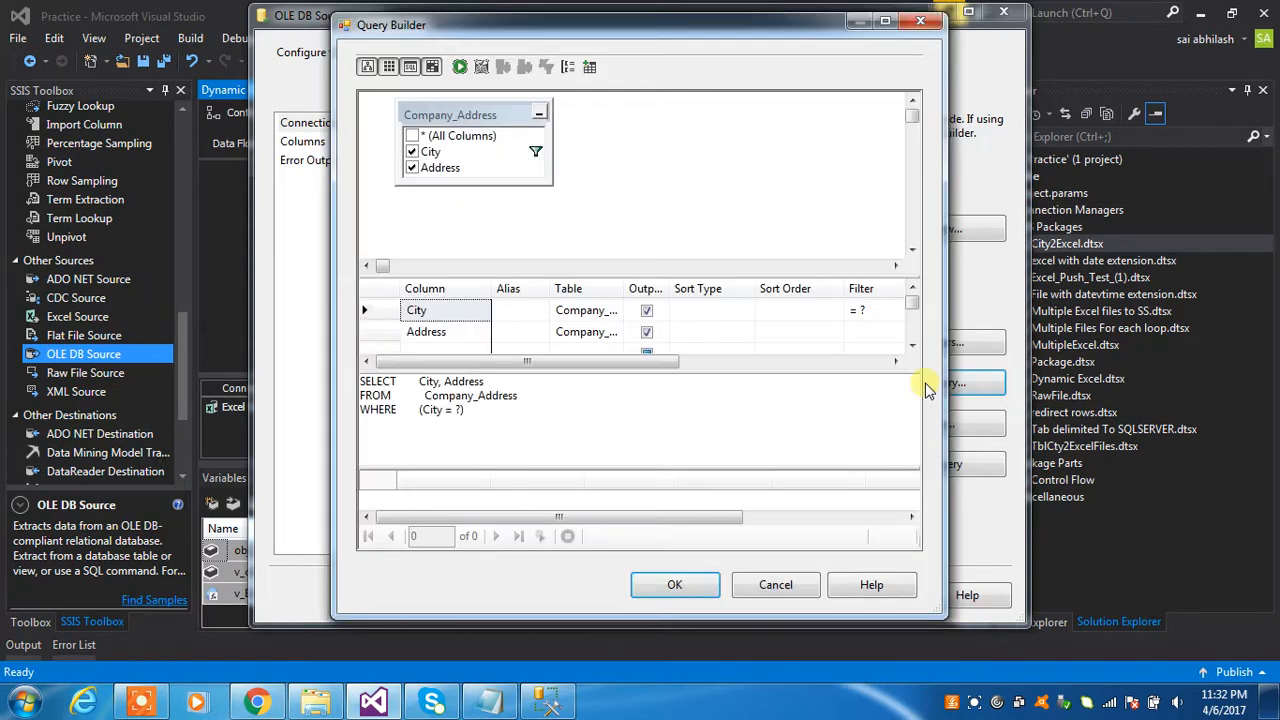
pyautogui.click(662, 585)
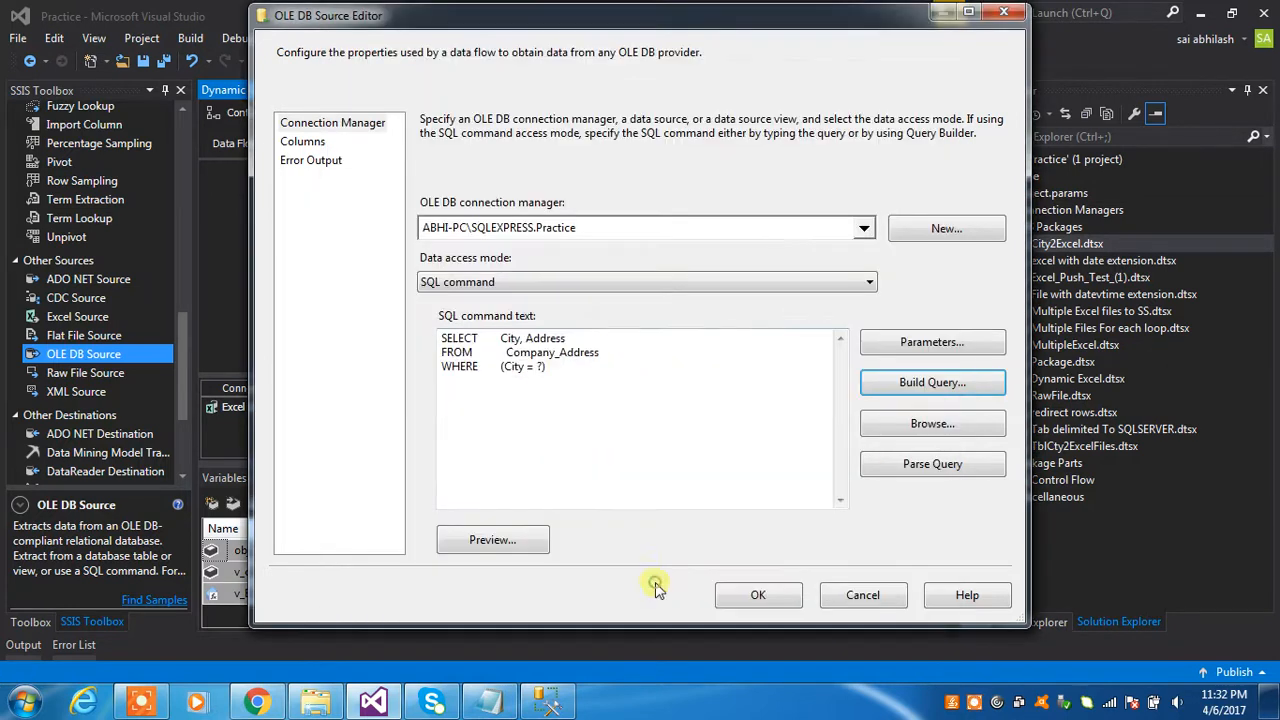
# Map Parameter0 of the source query to the variable User::v_city as an input parameter
pyautogui.click(903, 350)
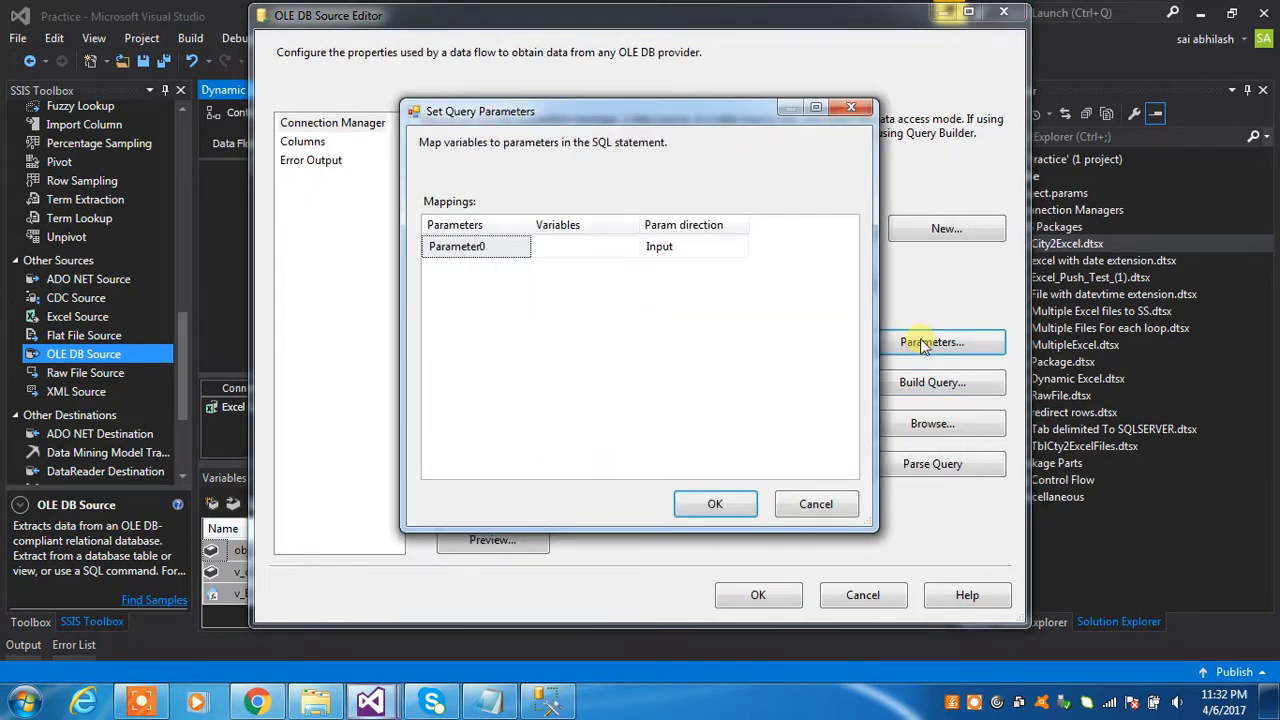
pyautogui.click(457, 247)
pyautogui.moveTo(593, 120); pyautogui.dragTo(899, 125)
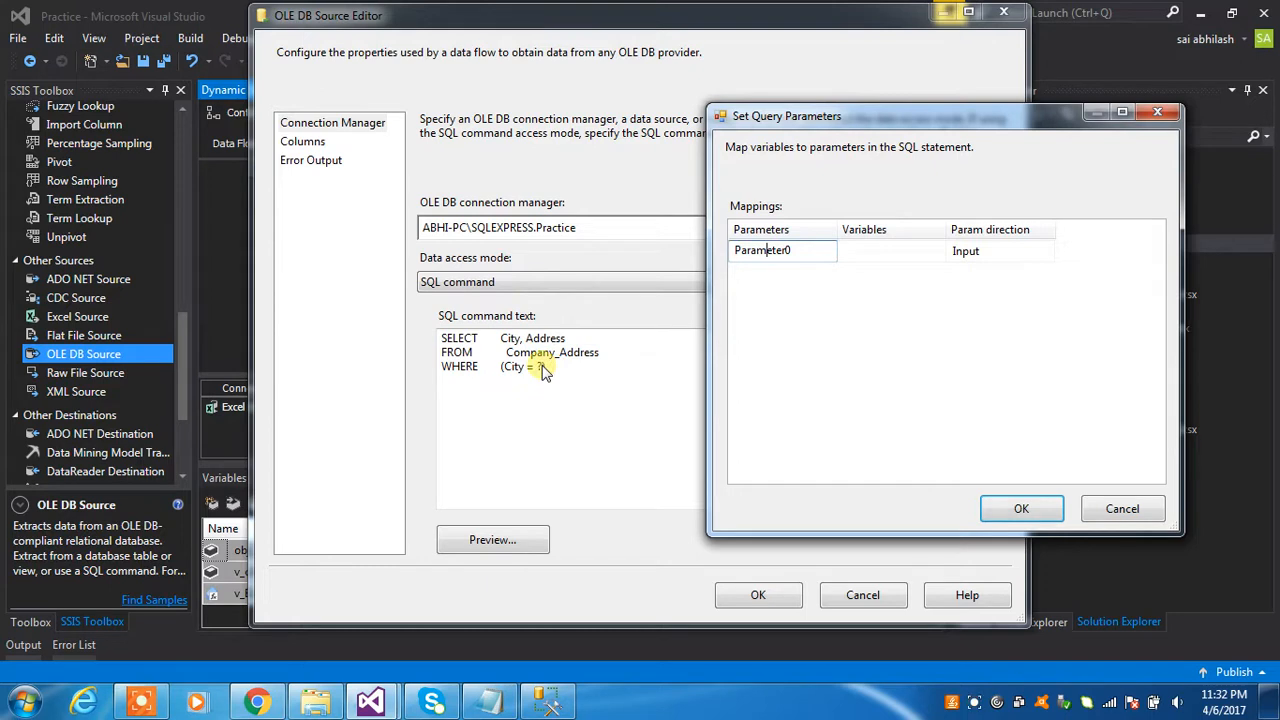
pyautogui.click(906, 248)
pyautogui.click(938, 254)
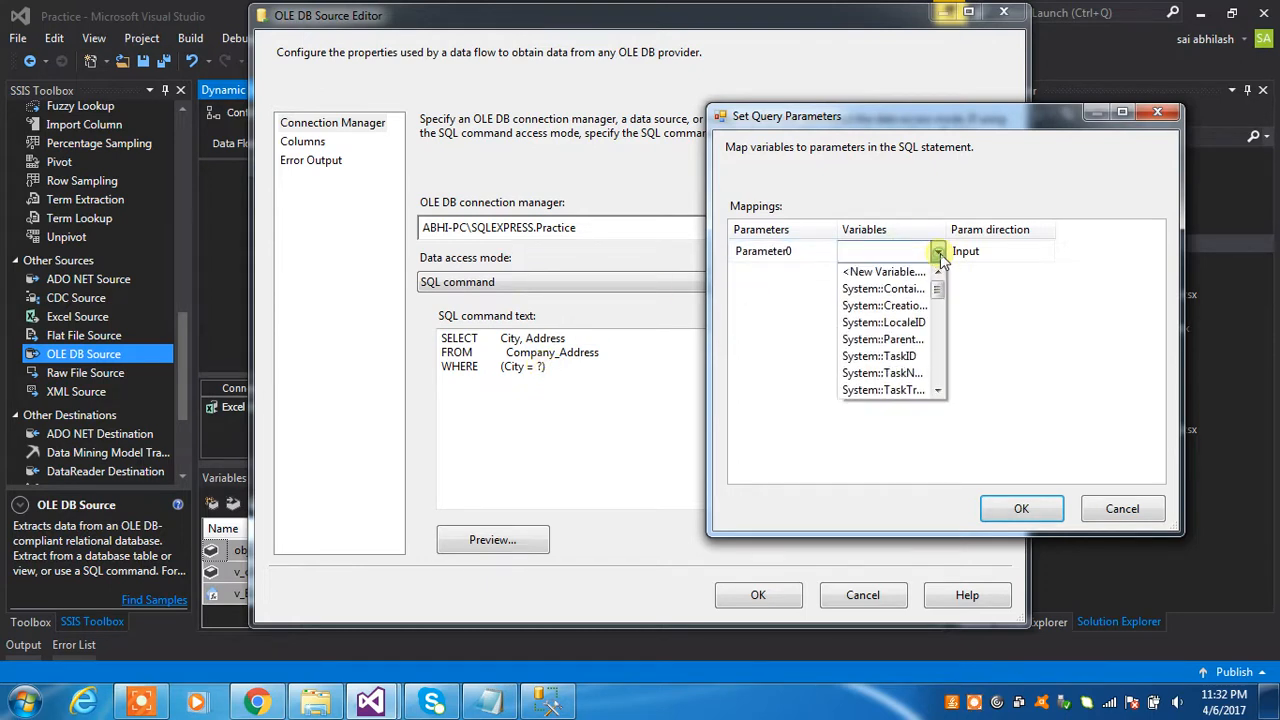
pyautogui.click(937, 391)
pyautogui.click(937, 391)
pyautogui.click(937, 391)
pyautogui.click(937, 391)
pyautogui.click(937, 391)
pyautogui.click(937, 391)
pyautogui.click(937, 391)
pyautogui.click(937, 391)
pyautogui.click(937, 391)
pyautogui.click(937, 391)
pyautogui.click(937, 391)
pyautogui.click(937, 391)
pyautogui.click(937, 391)
pyautogui.click(937, 391)
pyautogui.click(937, 391)
pyautogui.click(937, 391)
pyautogui.click(937, 391)
pyautogui.click(937, 391)
pyautogui.click(937, 391)
pyautogui.click(937, 391)
pyautogui.click(937, 391)
pyautogui.click(937, 391)
pyautogui.click(937, 391)
pyautogui.click(937, 391)
pyautogui.click(937, 391)
pyautogui.click(937, 391)
pyautogui.click(937, 391)
pyautogui.click(937, 391)
pyautogui.click(883, 268)
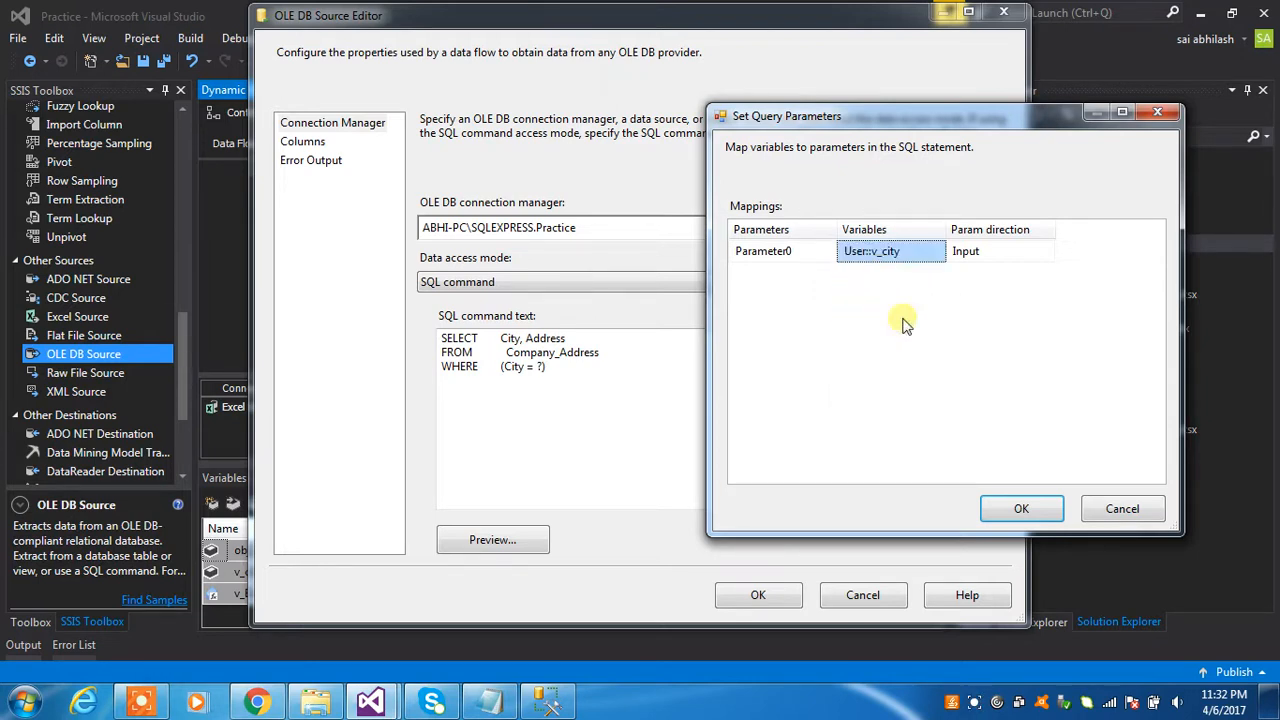
pyautogui.click(1016, 509)
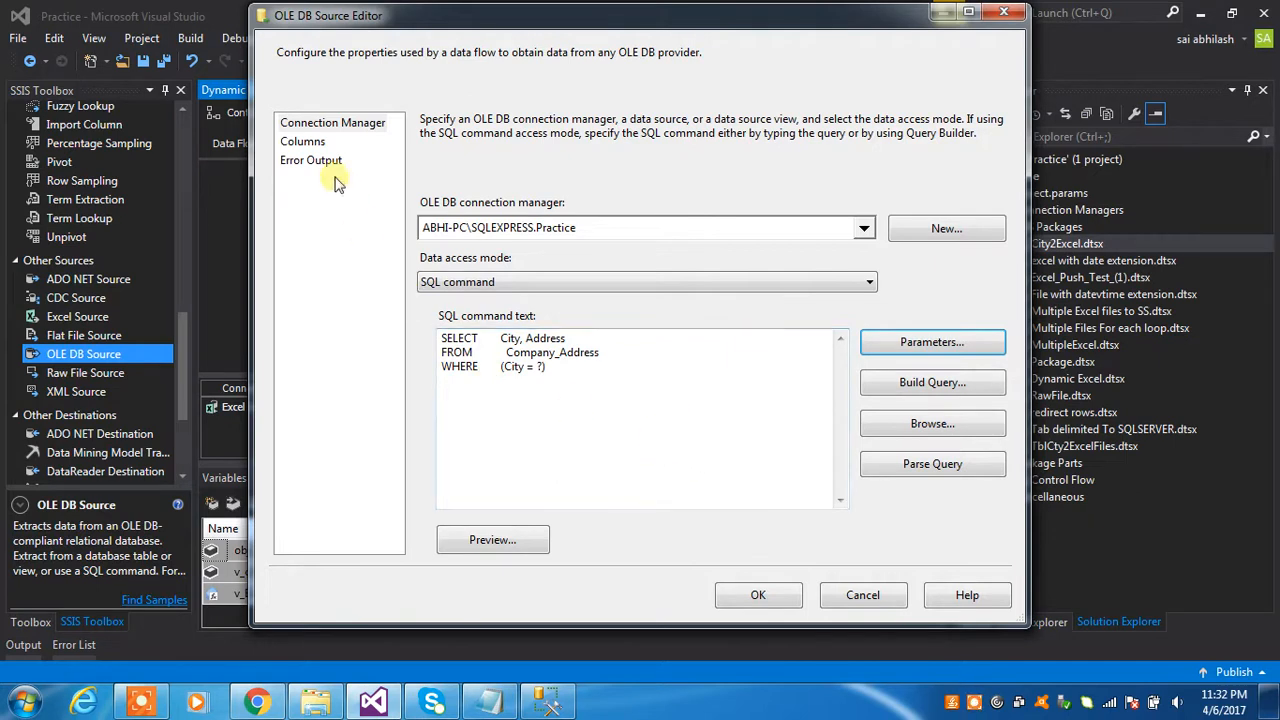
# Review the OLE DB Source's columns and error output settings, and accept its configuration
pyautogui.click(303, 142)
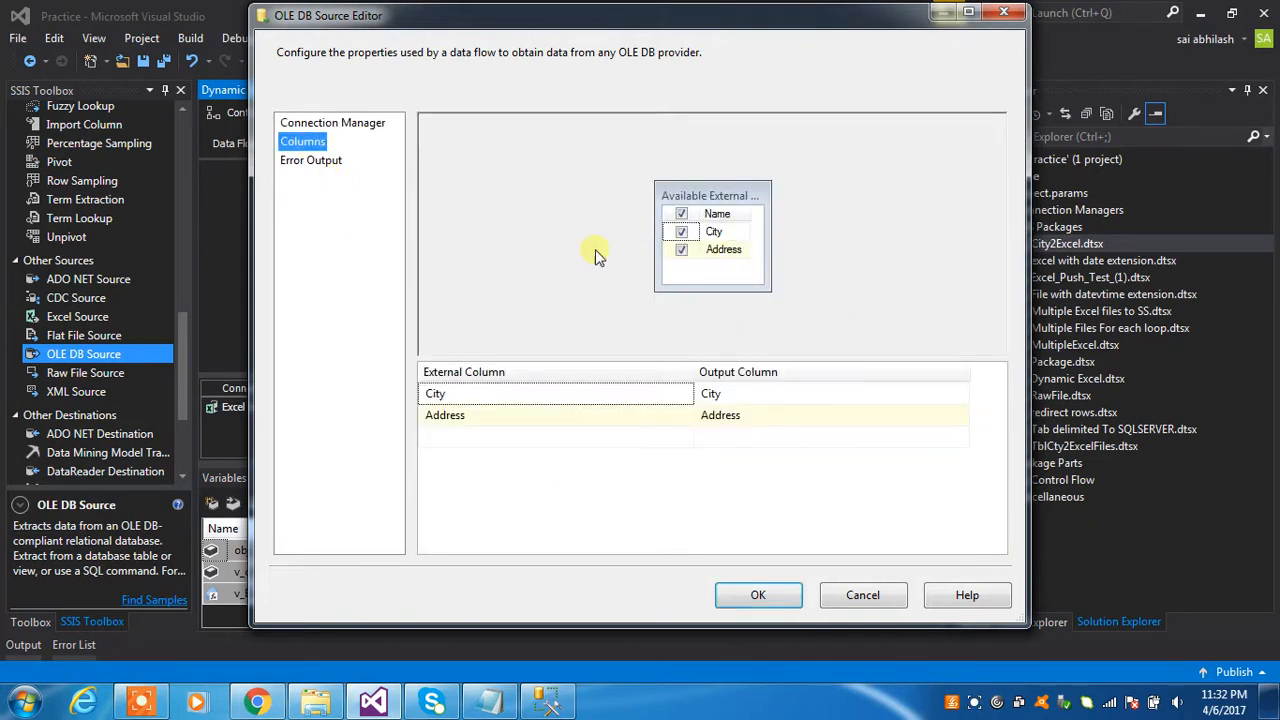
pyautogui.click(311, 161)
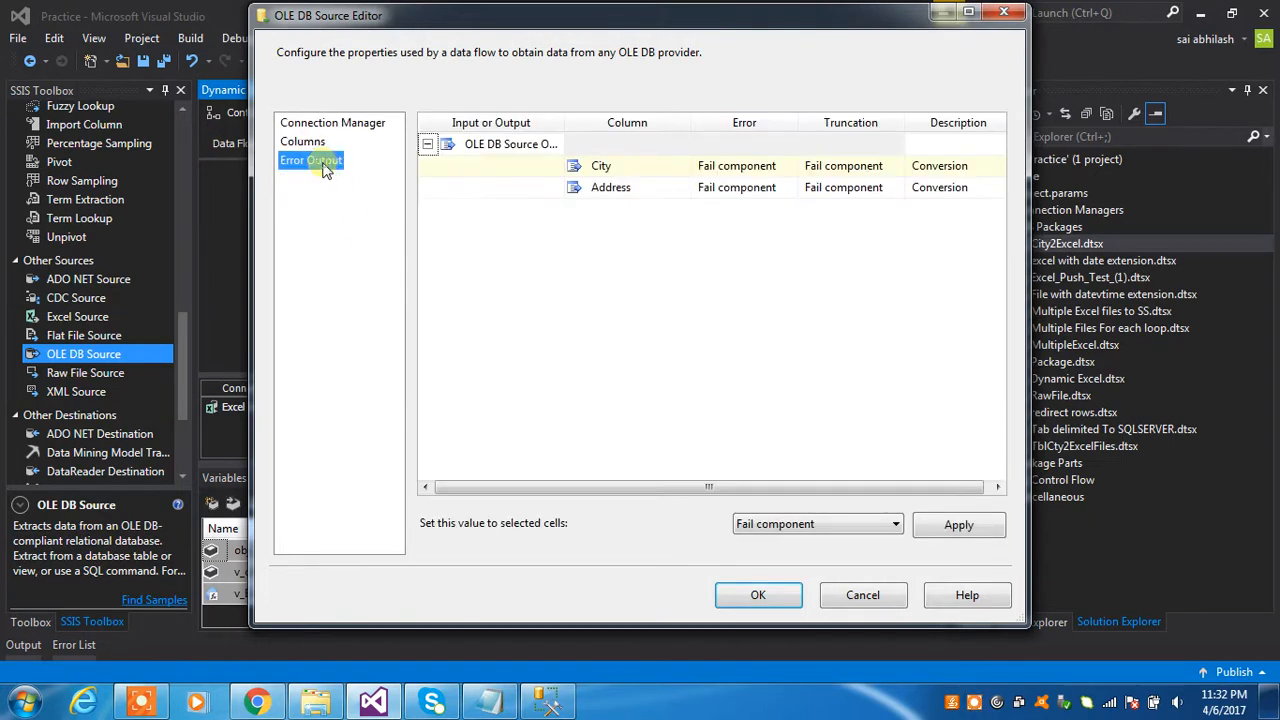
pyautogui.click(758, 597)
# Add an Excel Destination to the data flow below the OLE DB Source
pyautogui.moveTo(185, 354); pyautogui.dragTo(177, 414)
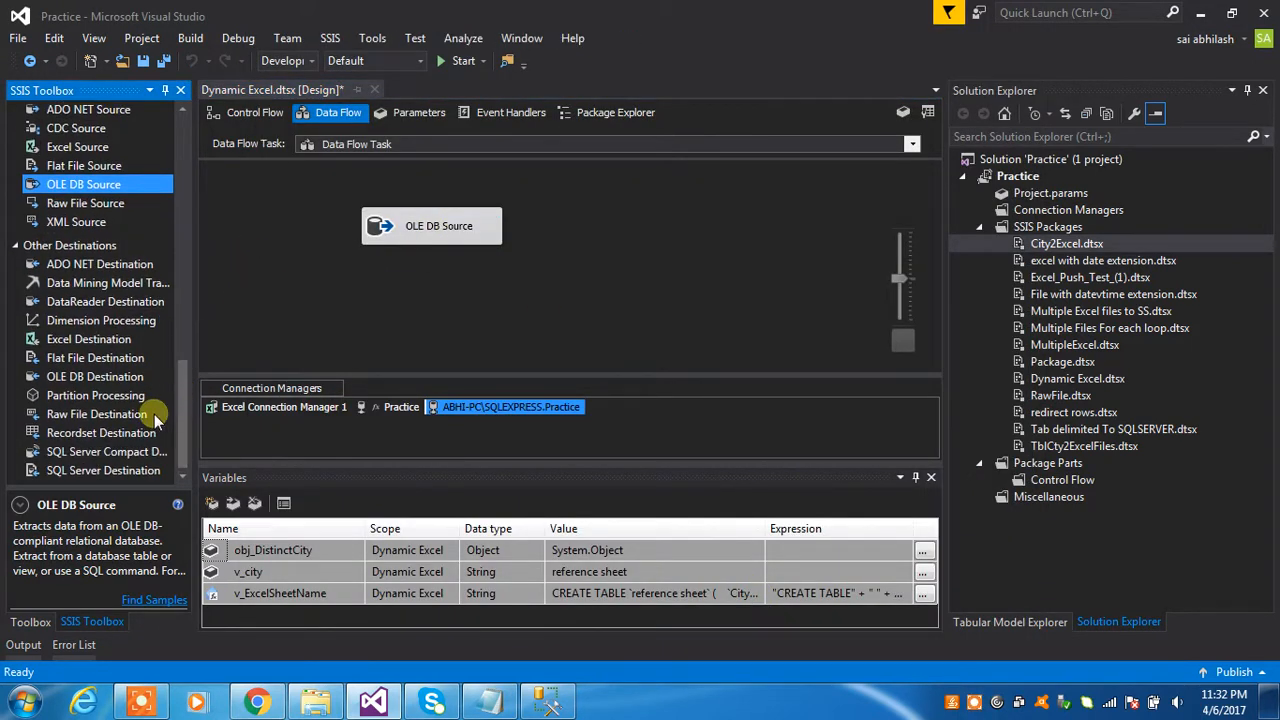
pyautogui.moveTo(85, 342); pyautogui.dragTo(372, 304)
pyautogui.click(435, 210)
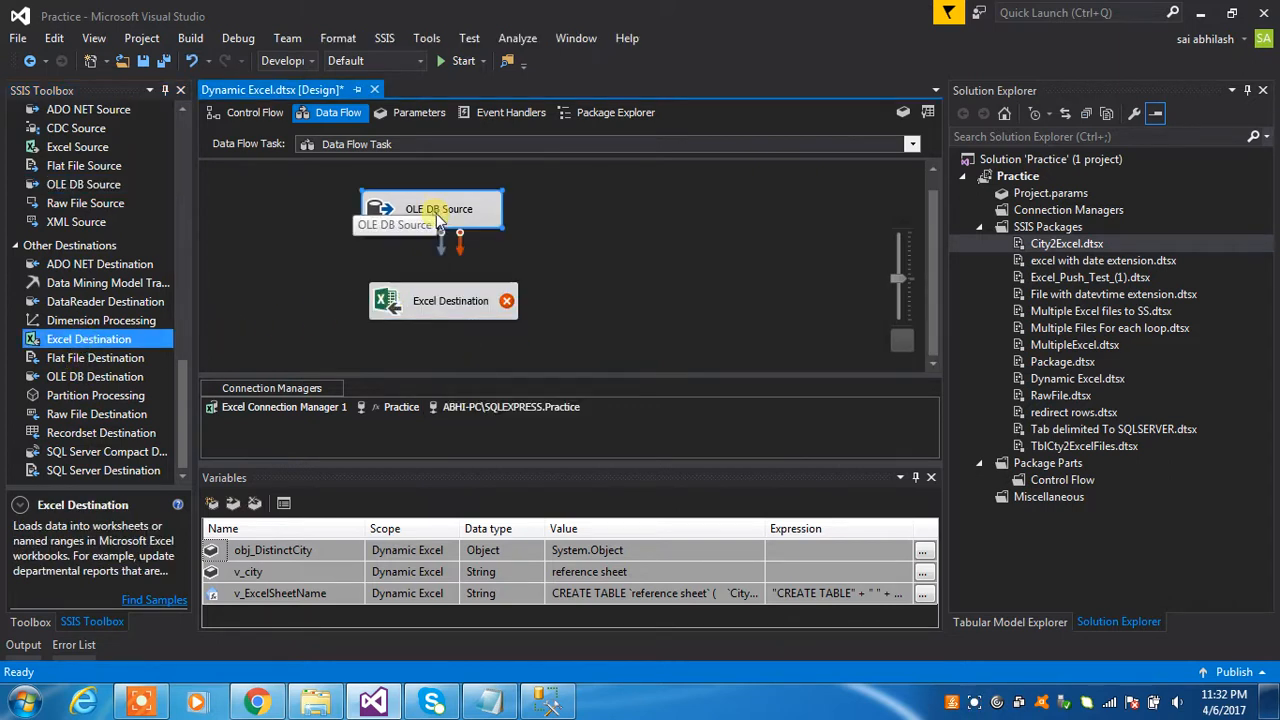
pyautogui.doubleClick(432, 312)
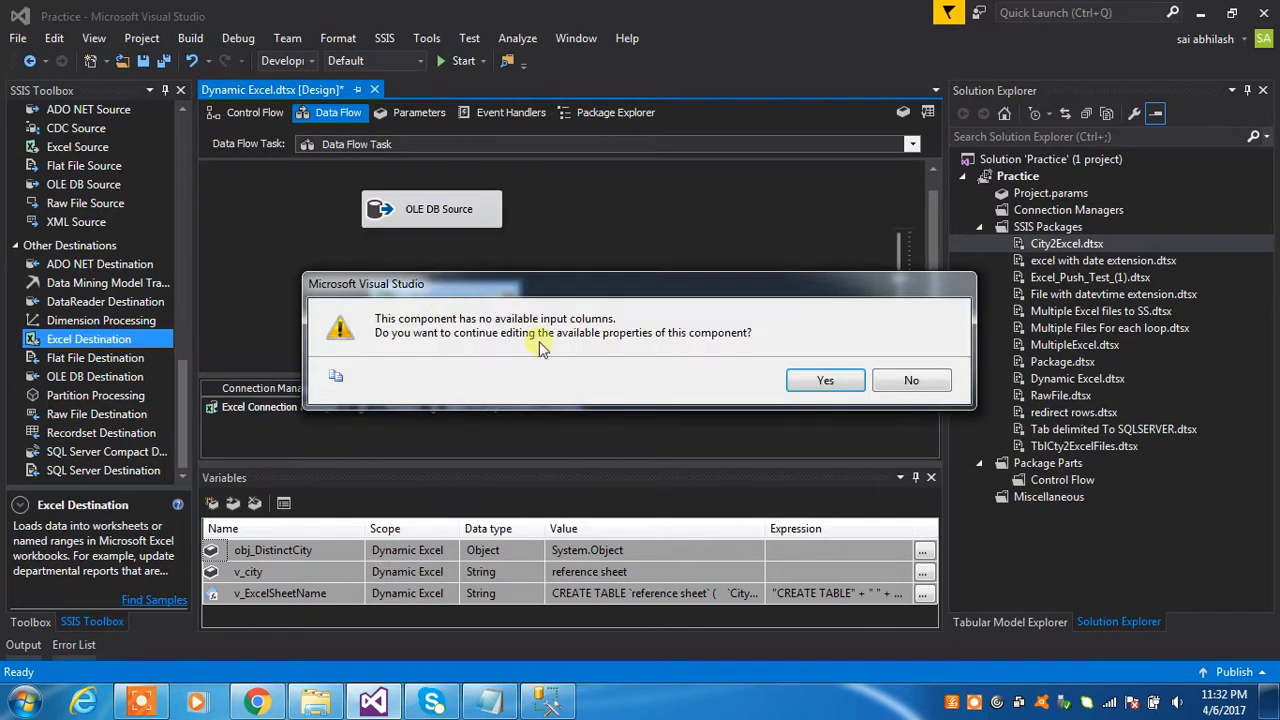
pyautogui.click(808, 384)
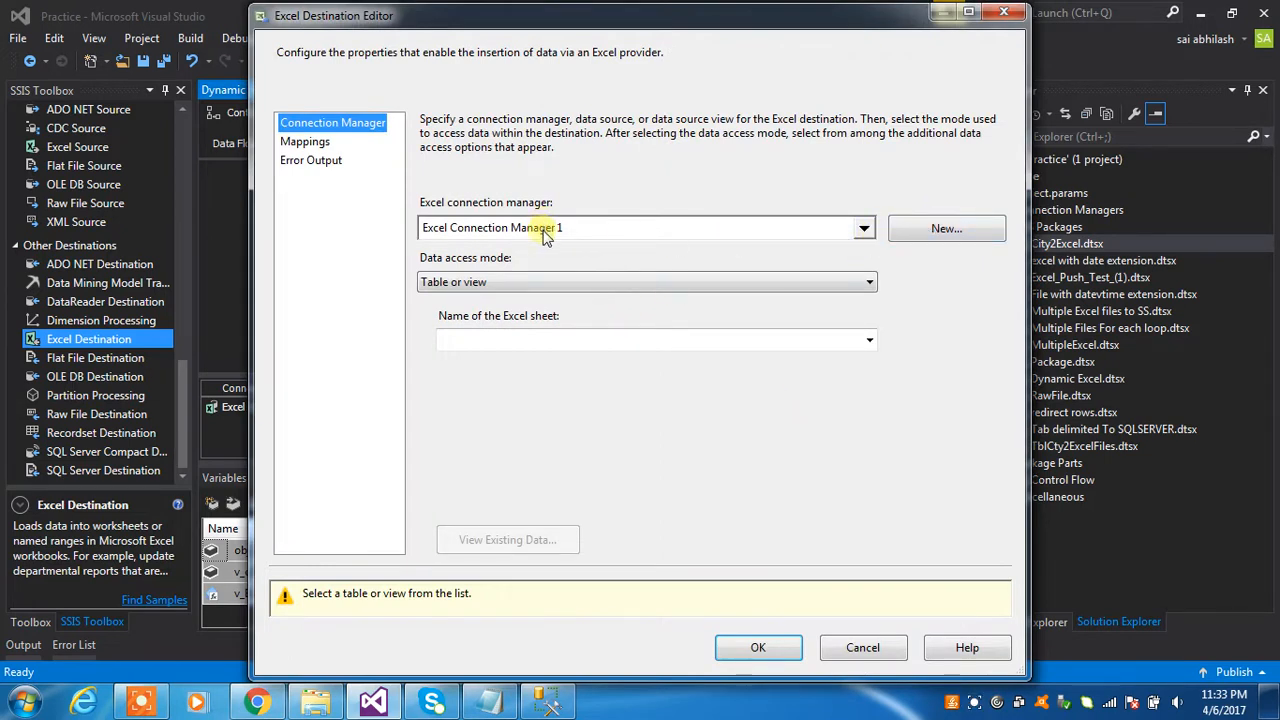
pyautogui.click(658, 283)
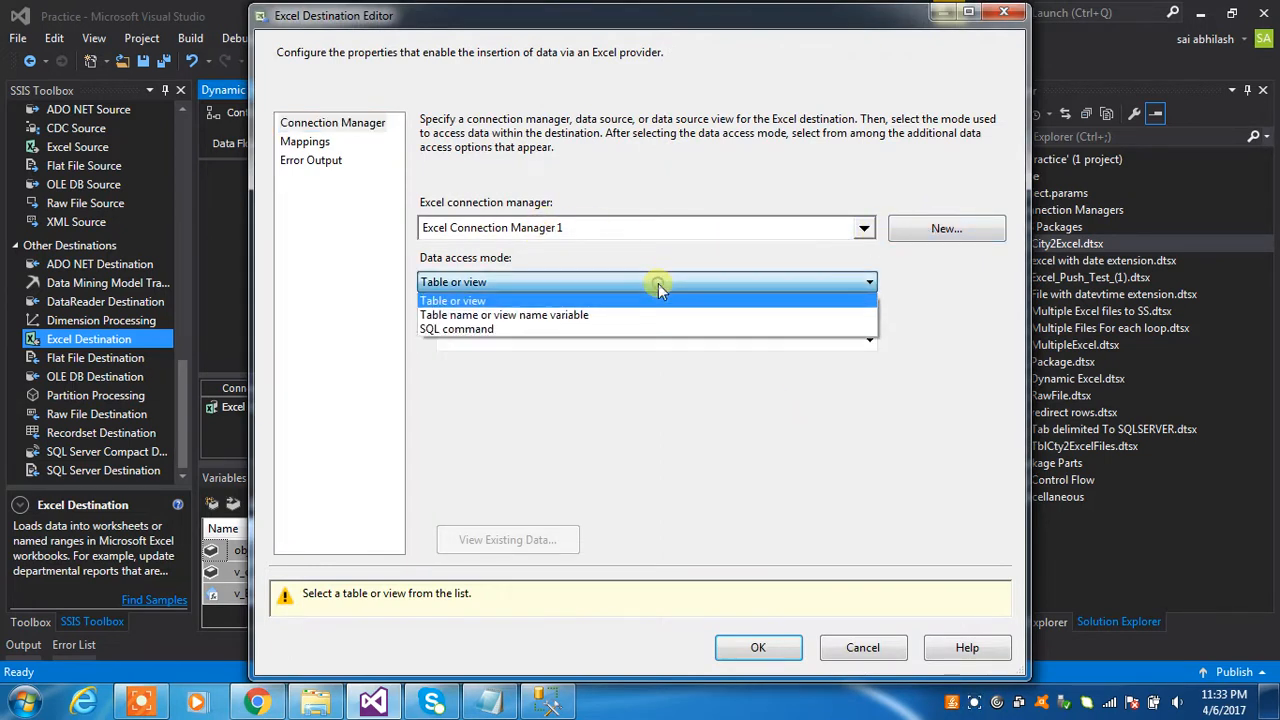
pyautogui.click(658, 283)
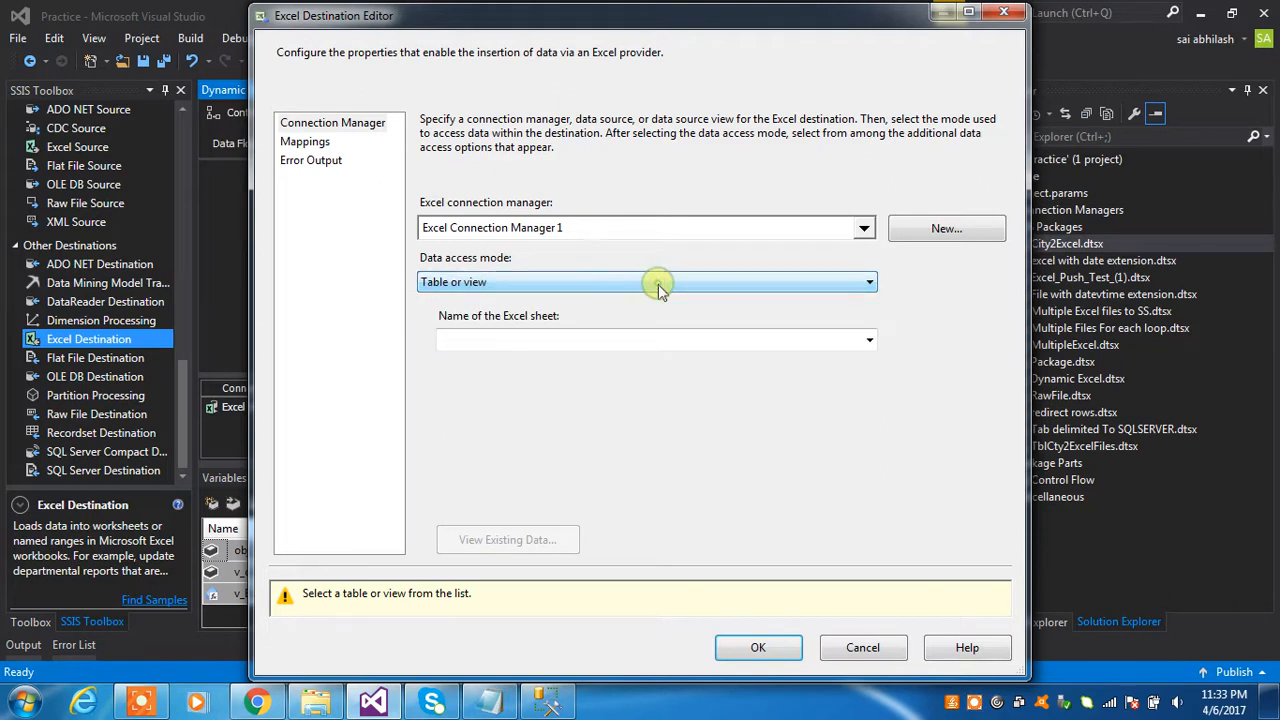
pyautogui.click(619, 341)
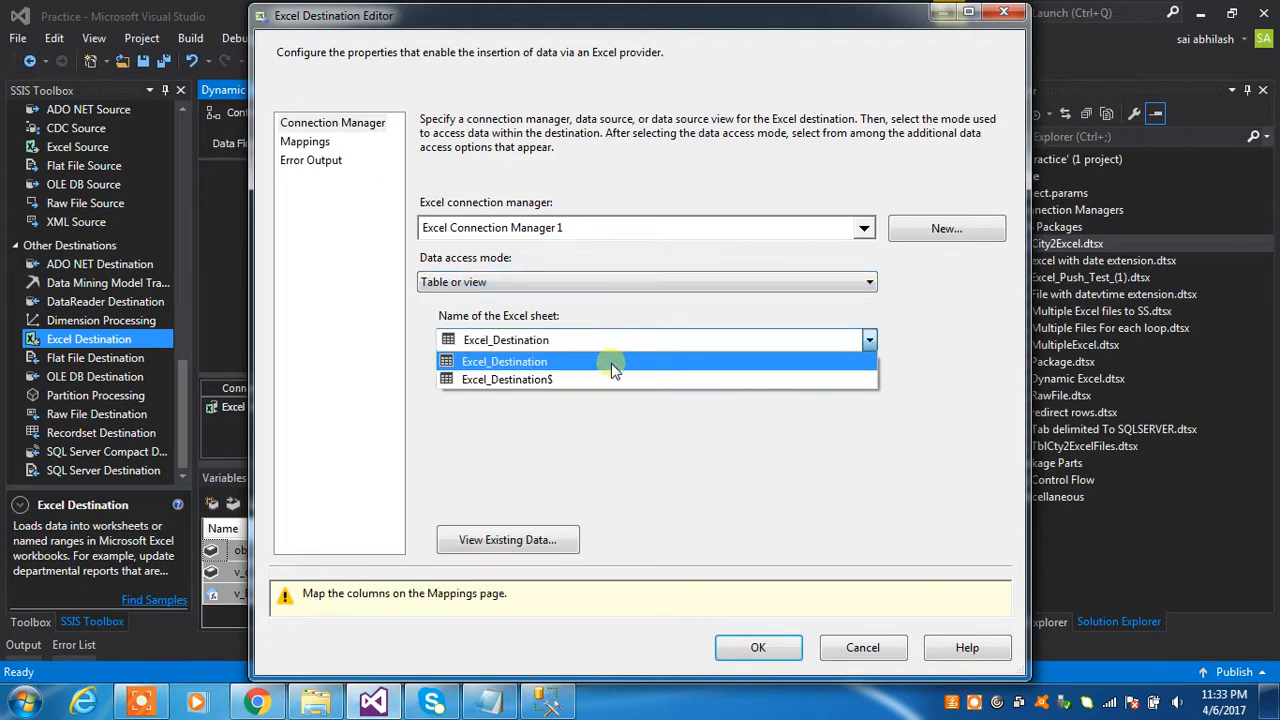
pyautogui.click(613, 366)
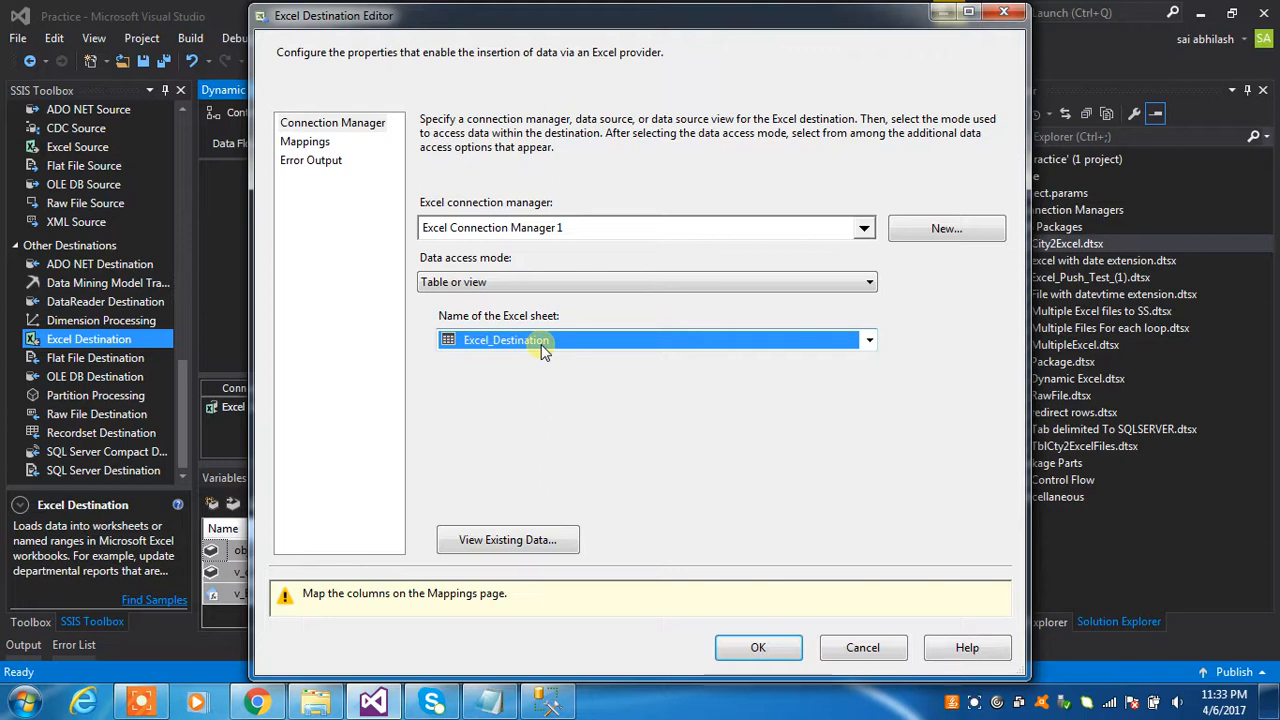
pyautogui.click(318, 144)
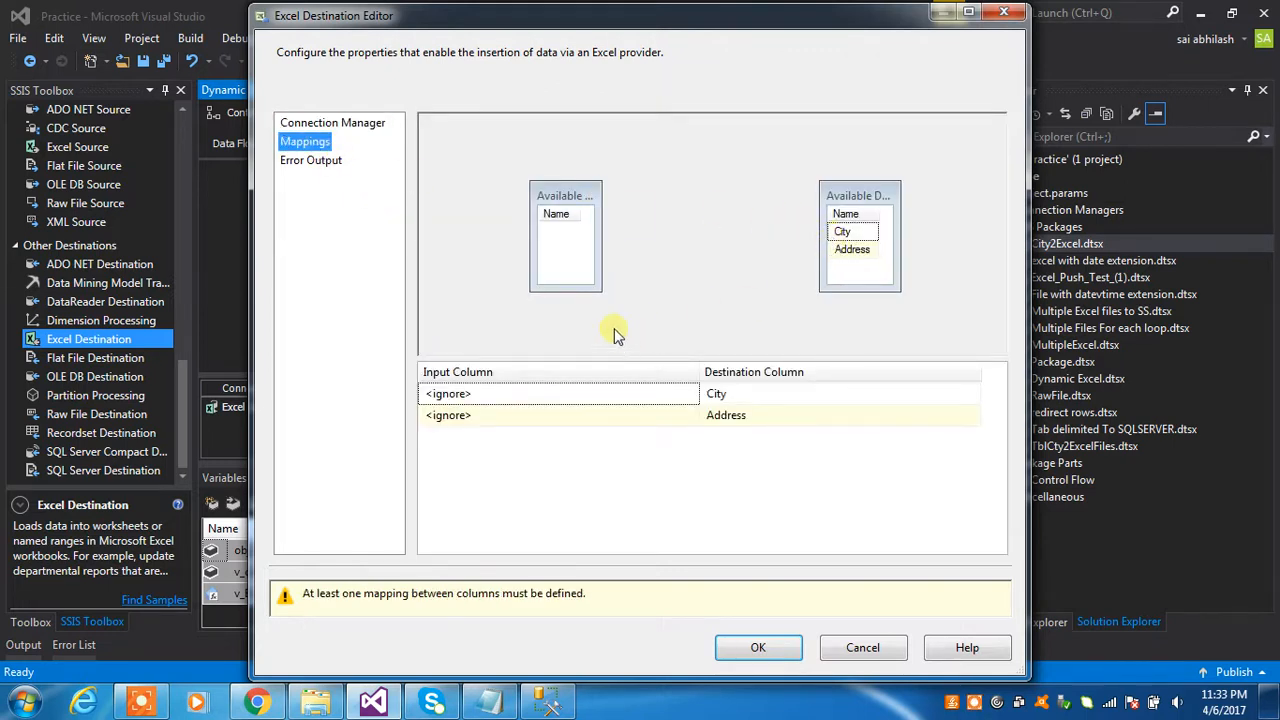
pyautogui.click(549, 393)
pyautogui.click(690, 396)
pyautogui.click(690, 396)
pyautogui.click(314, 160)
pyautogui.click(318, 143)
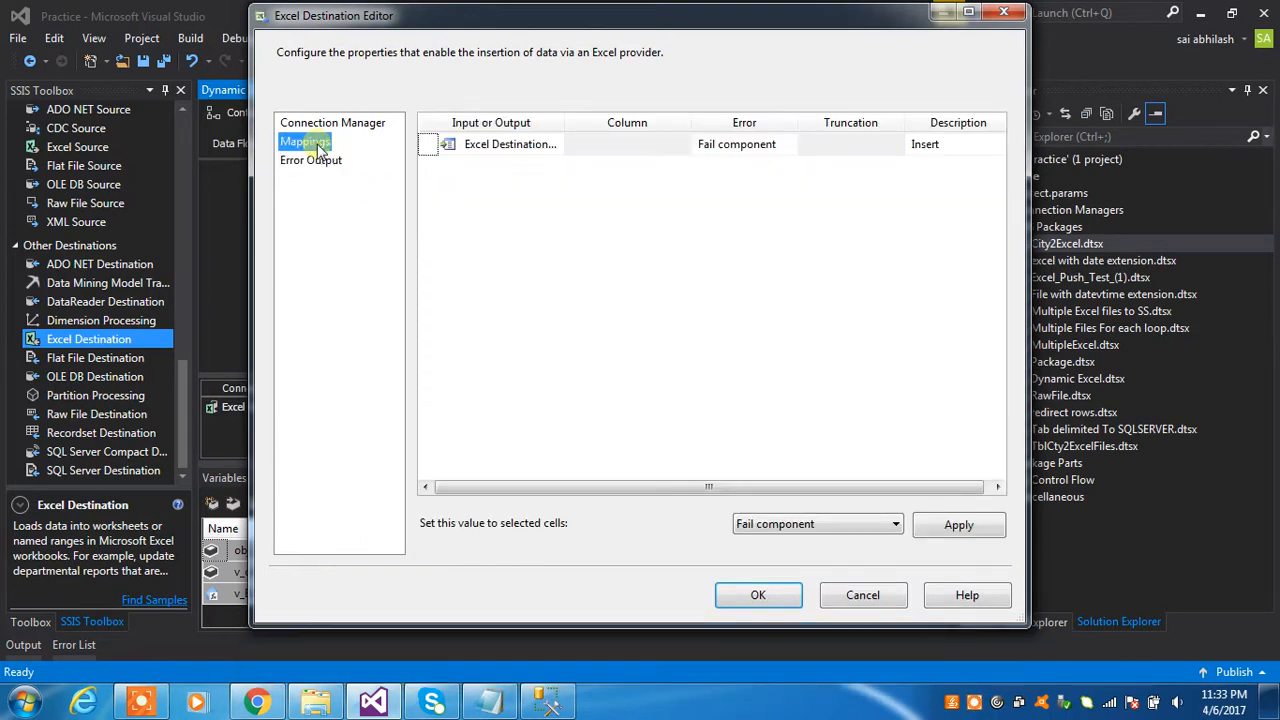
pyautogui.click(327, 123)
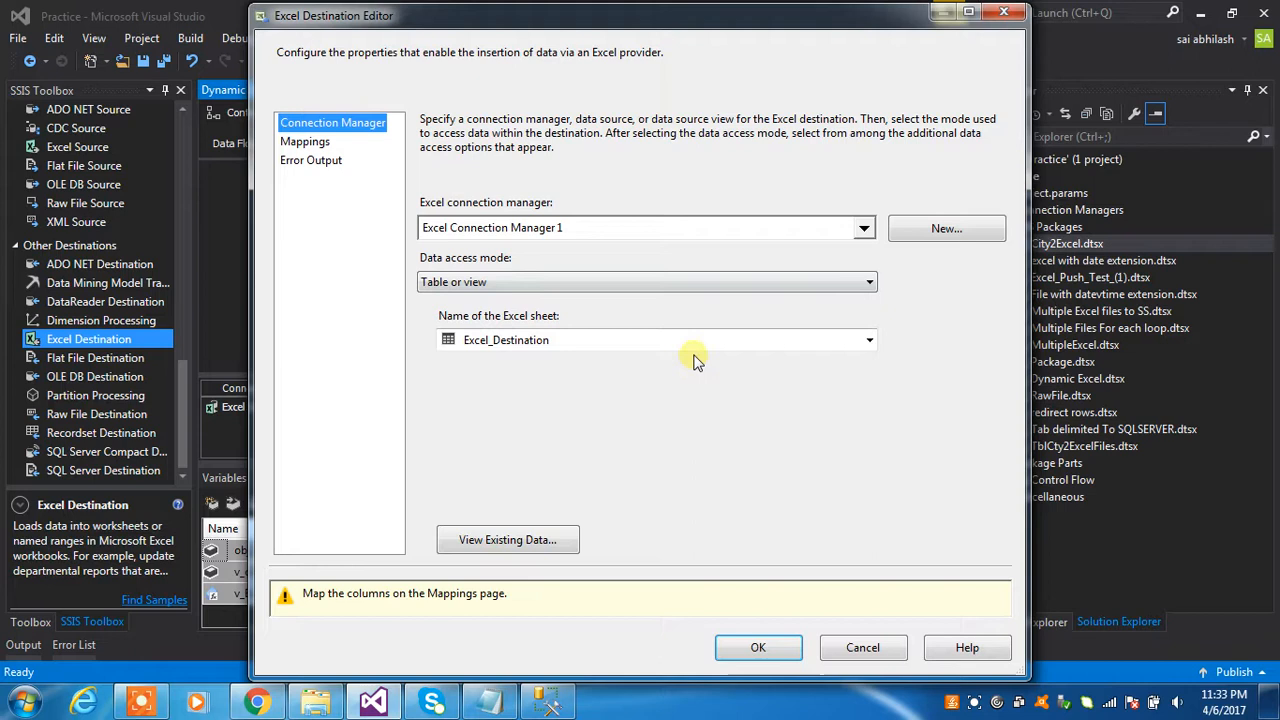
pyautogui.click(528, 540)
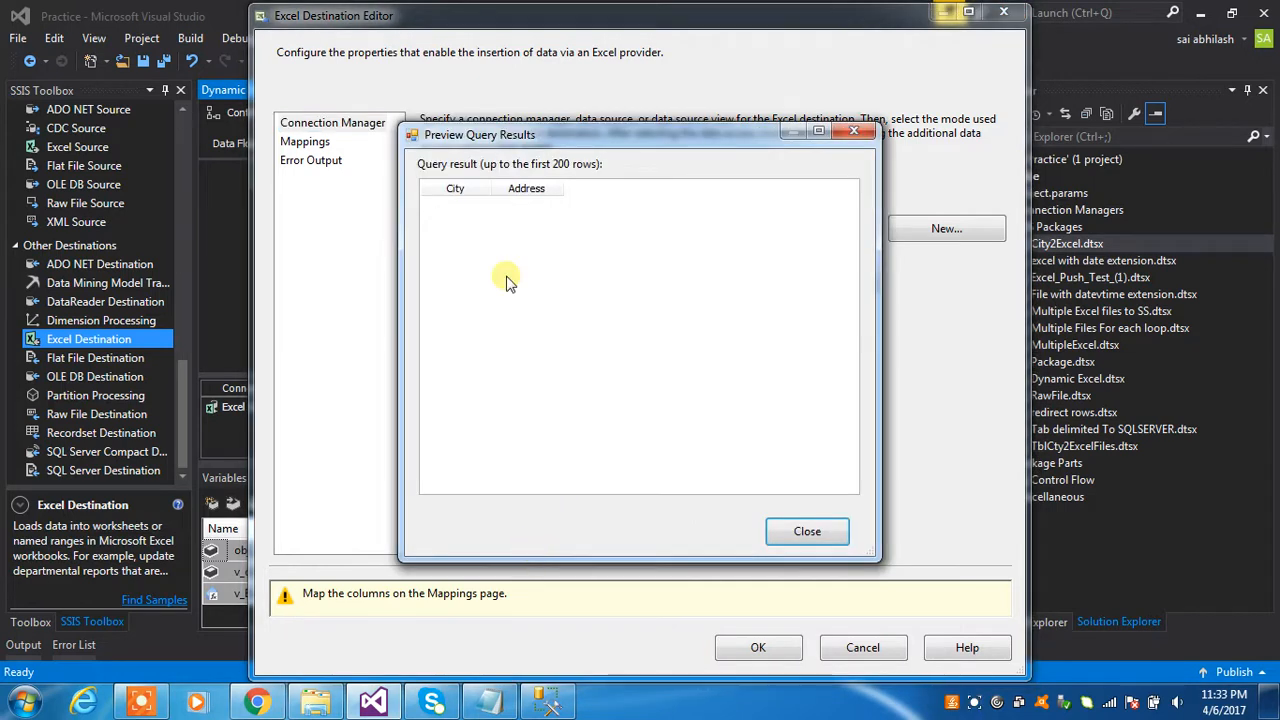
pyautogui.click(800, 532)
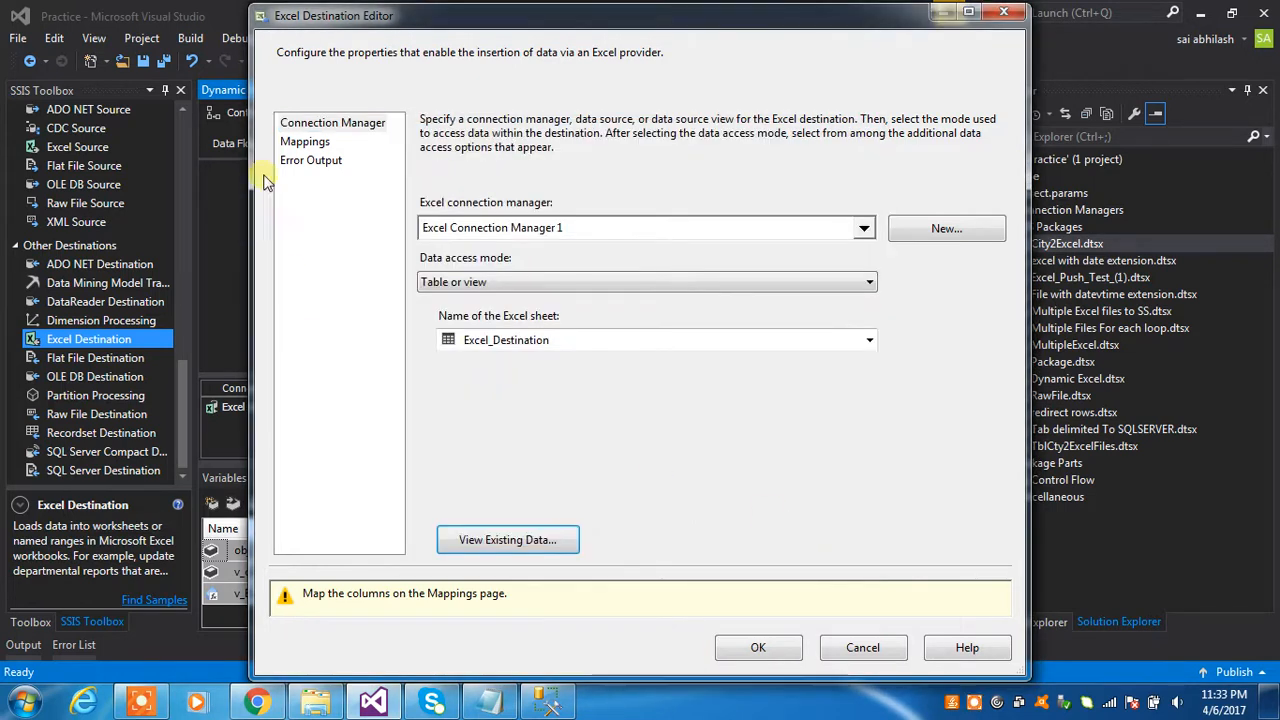
pyautogui.click(310, 143)
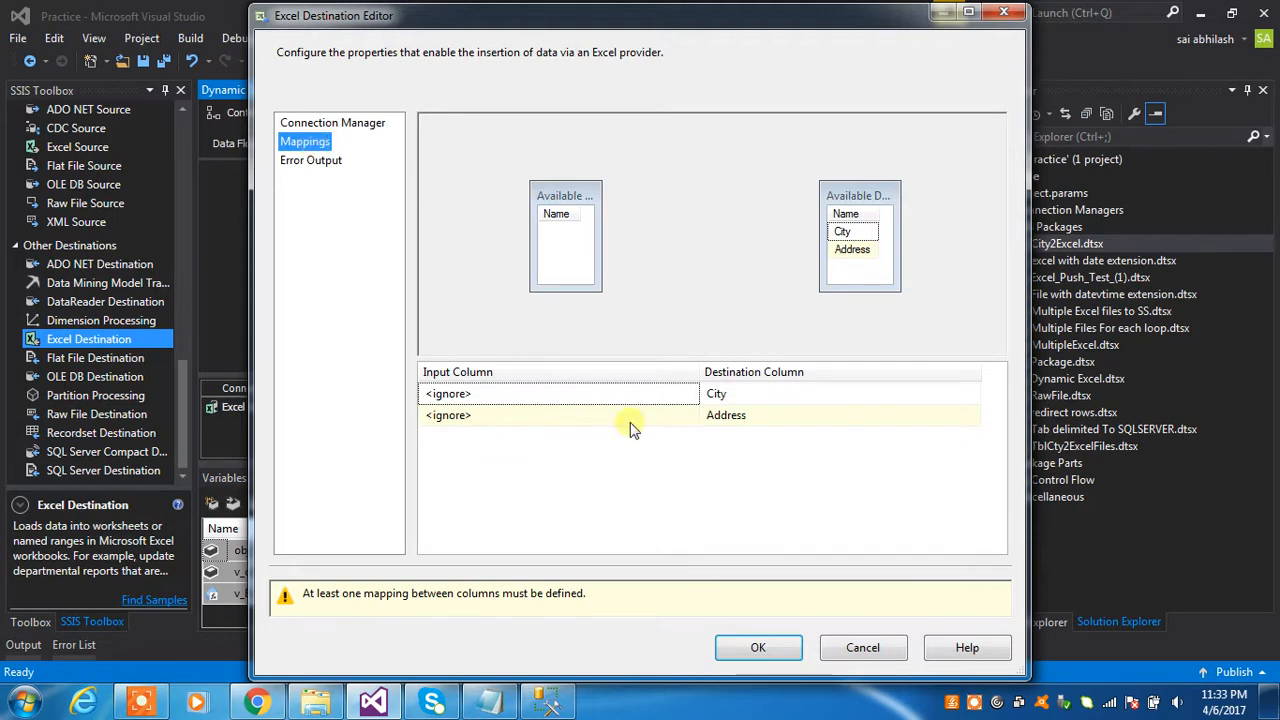
pyautogui.click(864, 648)
# Connect the OLE DB Source's data output to the Excel Destination
pyautogui.click(428, 207)
pyautogui.moveTo(440, 240); pyautogui.dragTo(445, 298)
pyautogui.click(443, 293)
# Configure the Excel Destination to write to the Excel_Destination$ sheet, with City and Address mapped to their matching columns
pyautogui.doubleClick(443, 295)
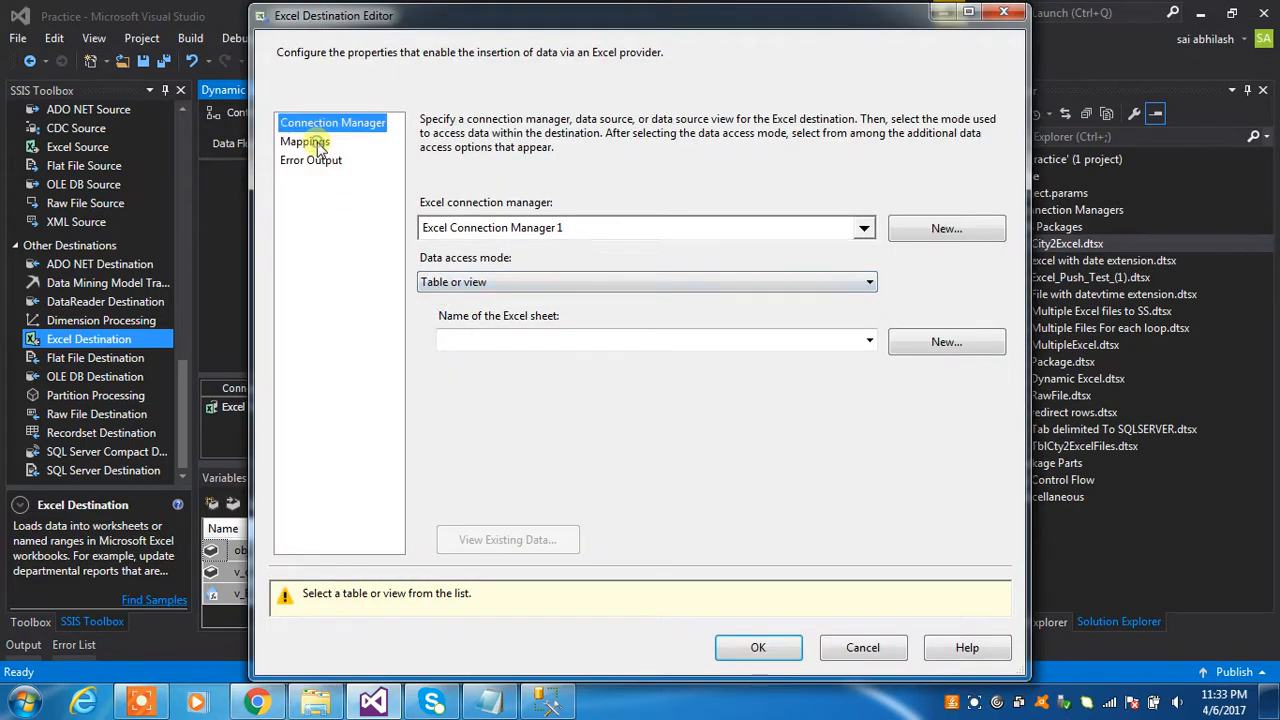
pyautogui.click(868, 341)
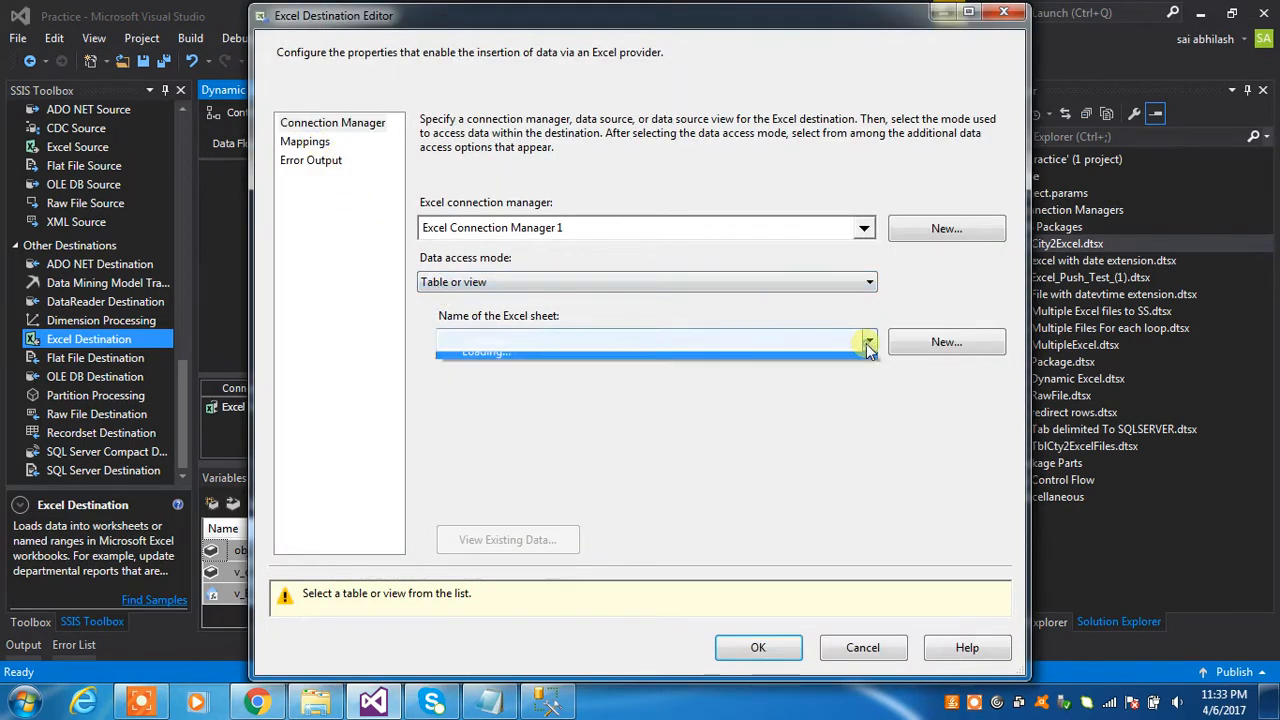
pyautogui.click(728, 379)
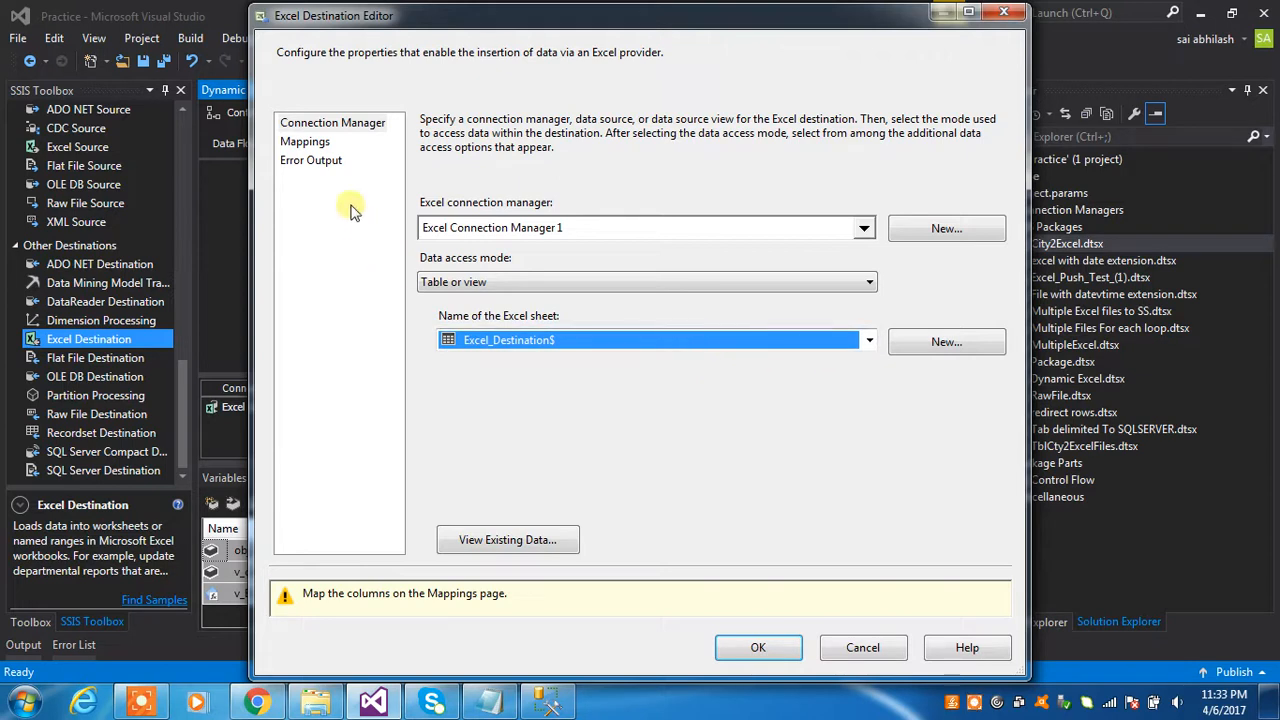
pyautogui.click(318, 143)
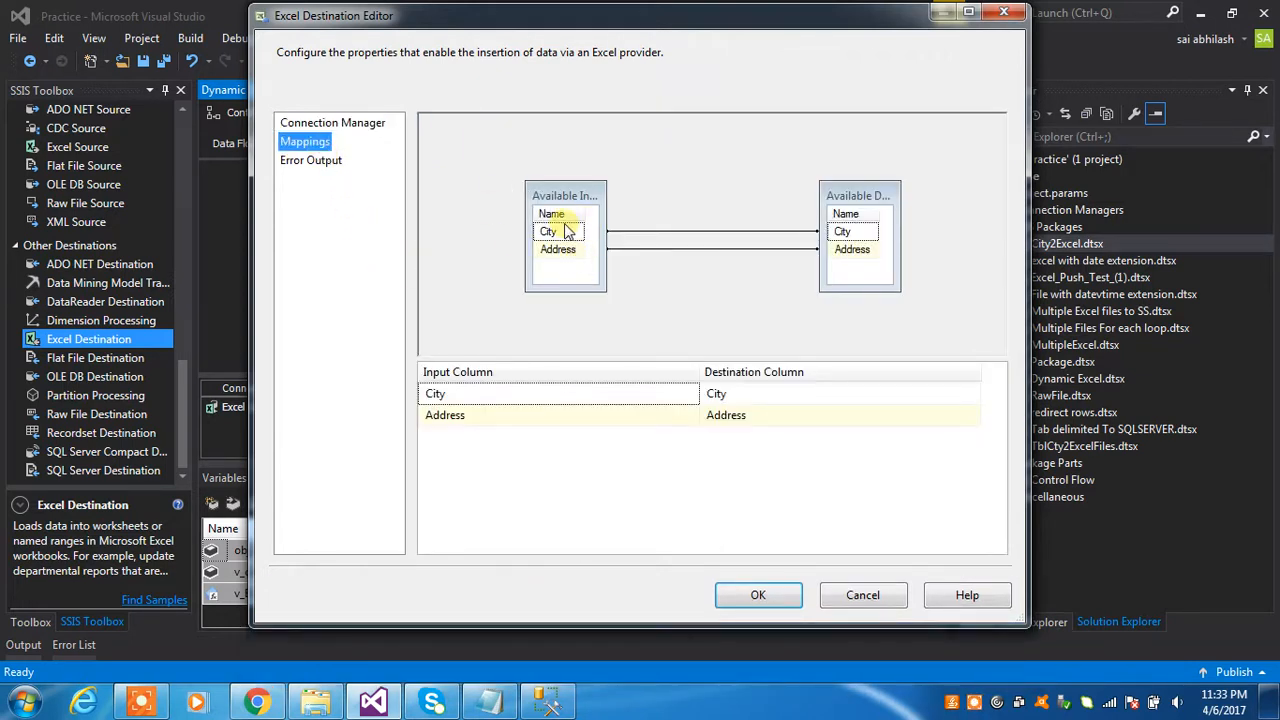
pyautogui.click(322, 164)
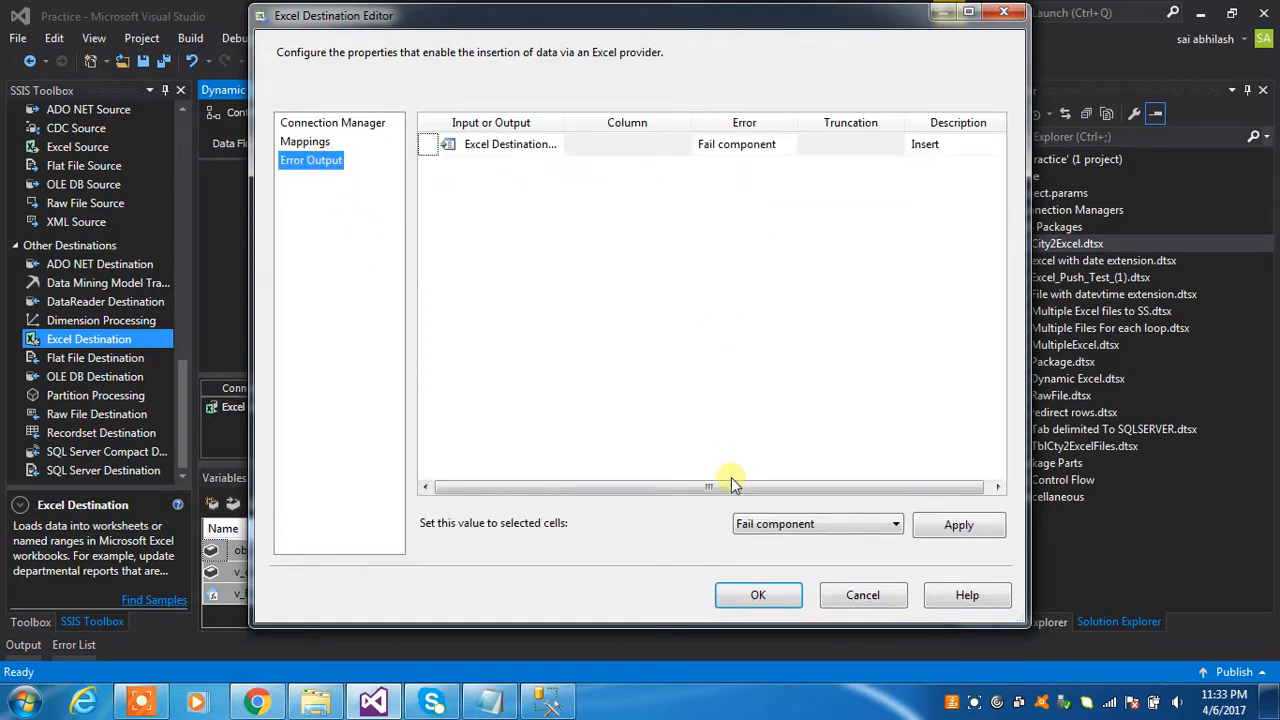
pyautogui.click(745, 590)
pyautogui.click(600, 286)
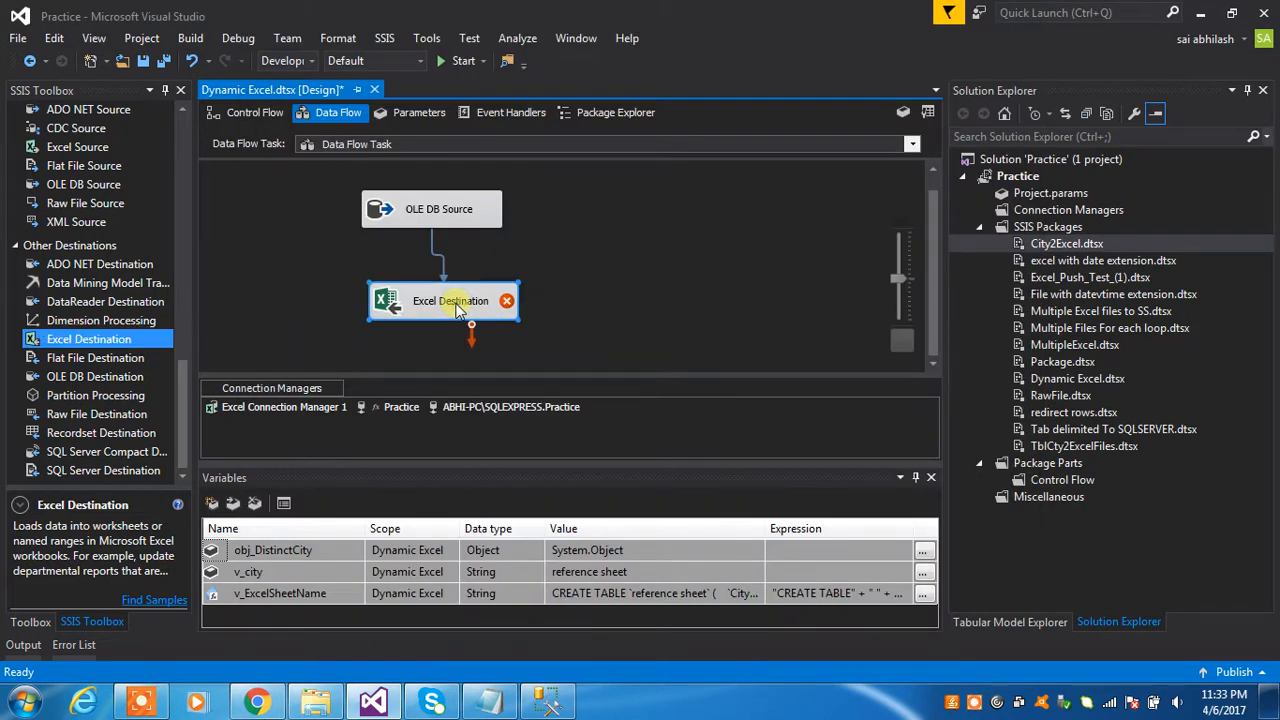
# Read the Excel Destination's error message and check the Notepad notes on Excel data type mismatches and data conversion
pyautogui.moveTo(482, 301)
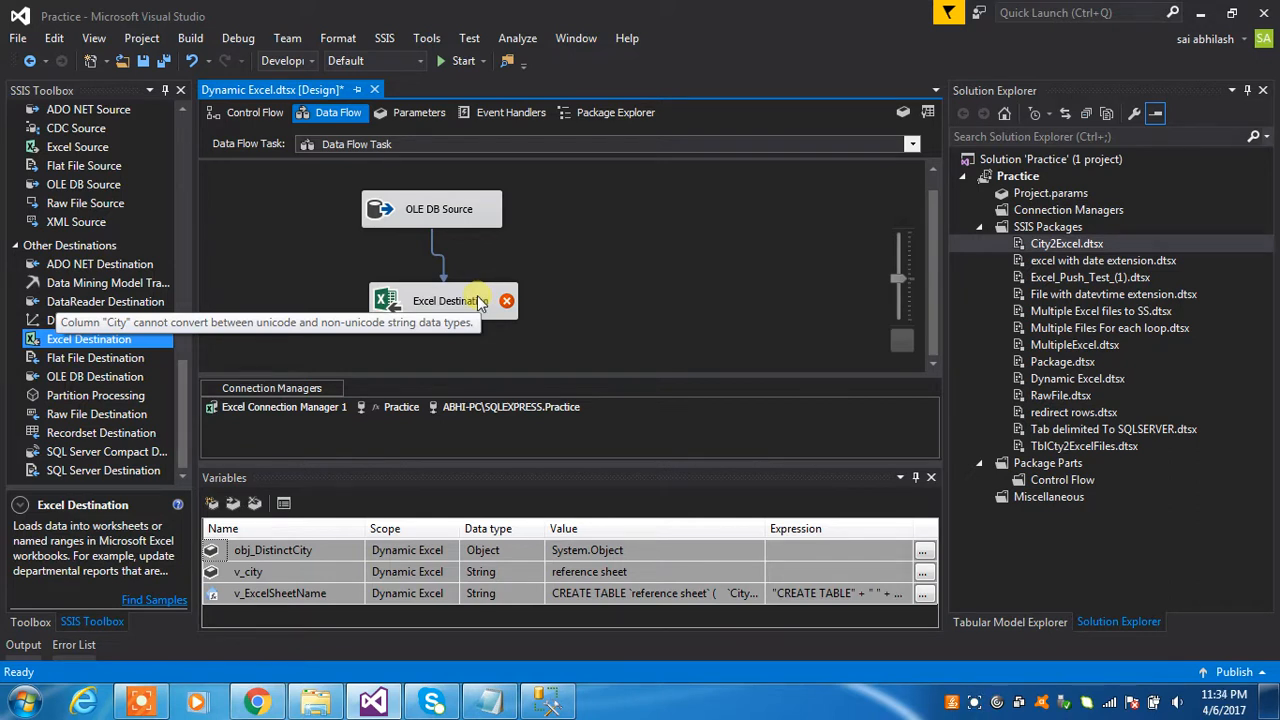
pyautogui.click(497, 704)
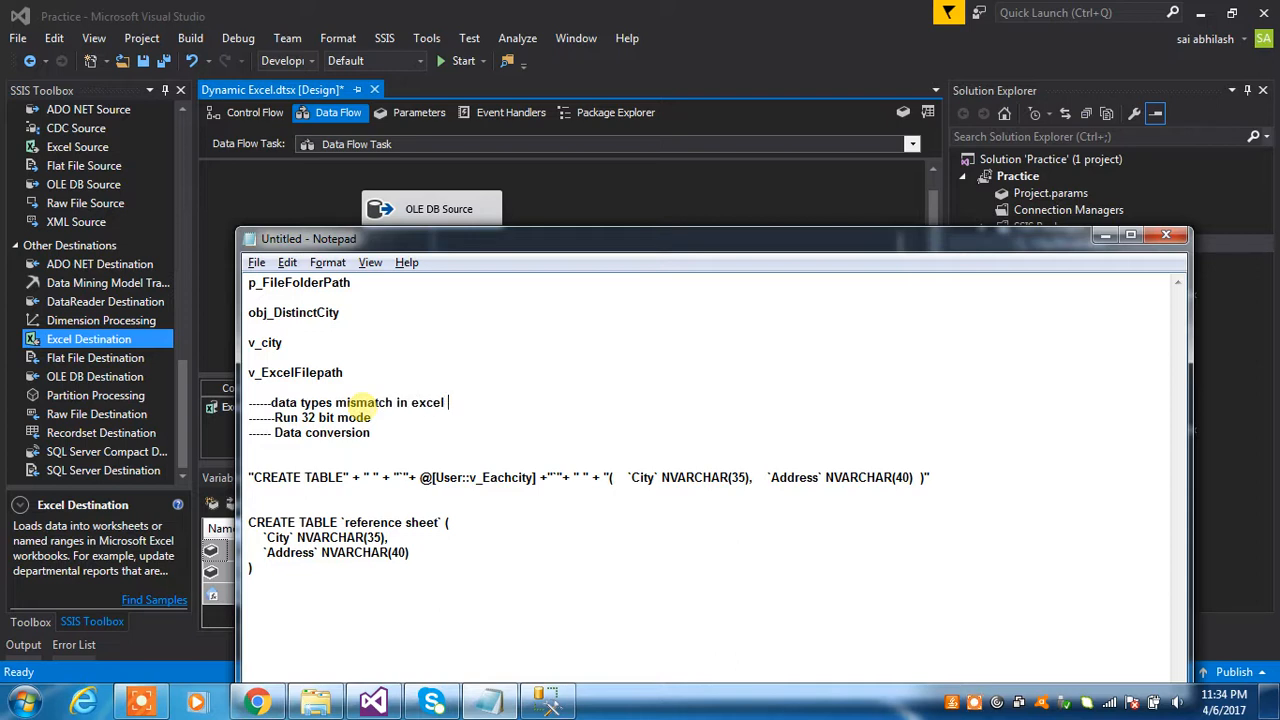
pyautogui.click(1105, 235)
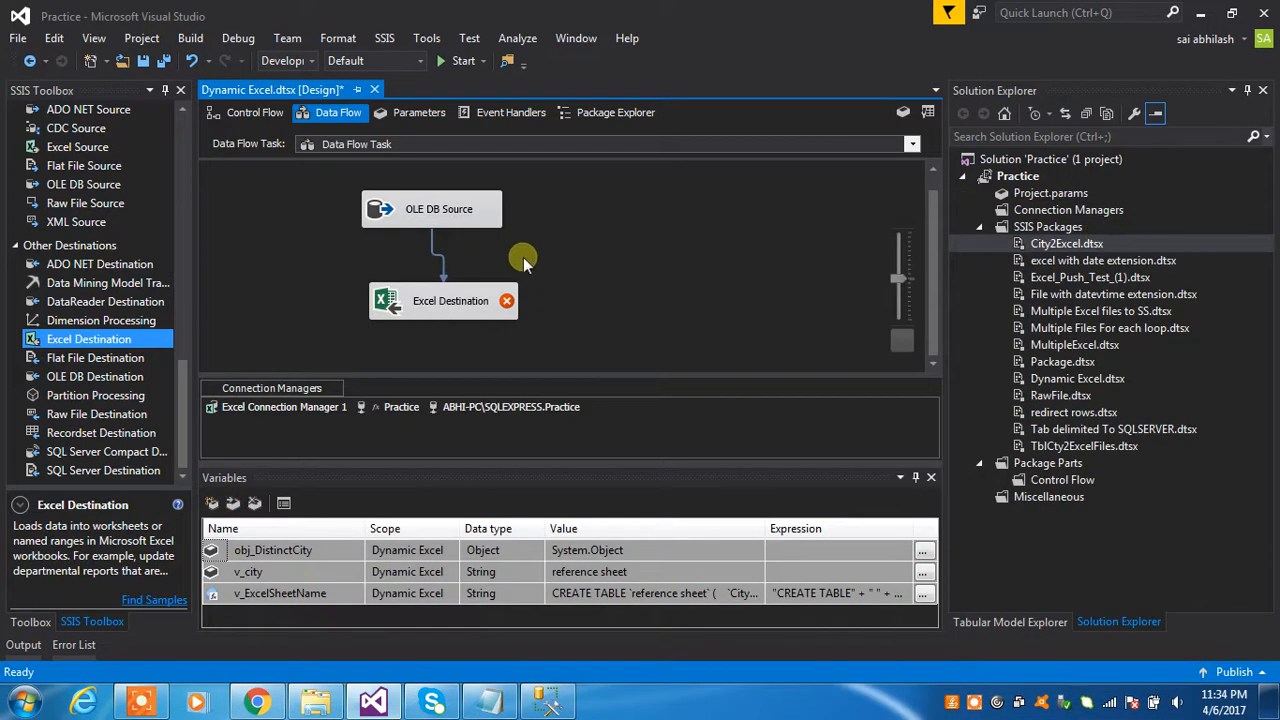
# Examine the City and Address data types in the Excel Destination's proposed new-sheet CREATE TABLE statement, leaving the destination settings unsaved
pyautogui.doubleClick(440, 305)
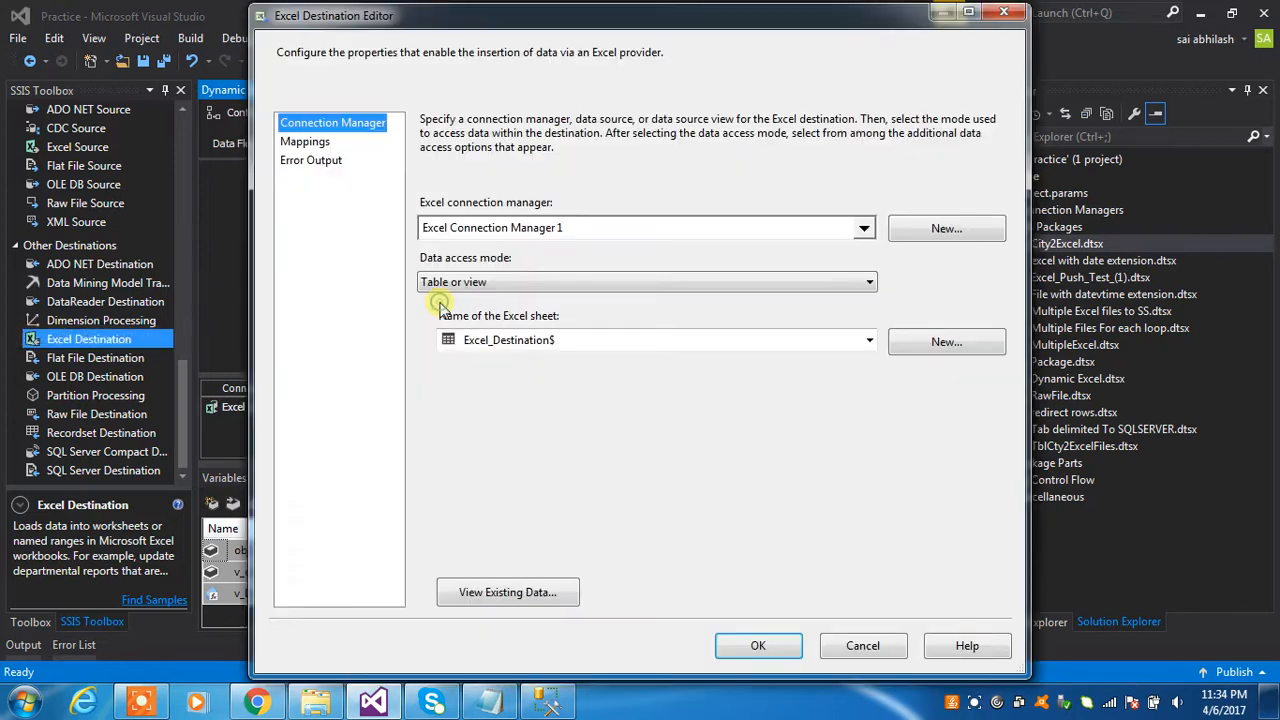
pyautogui.click(947, 342)
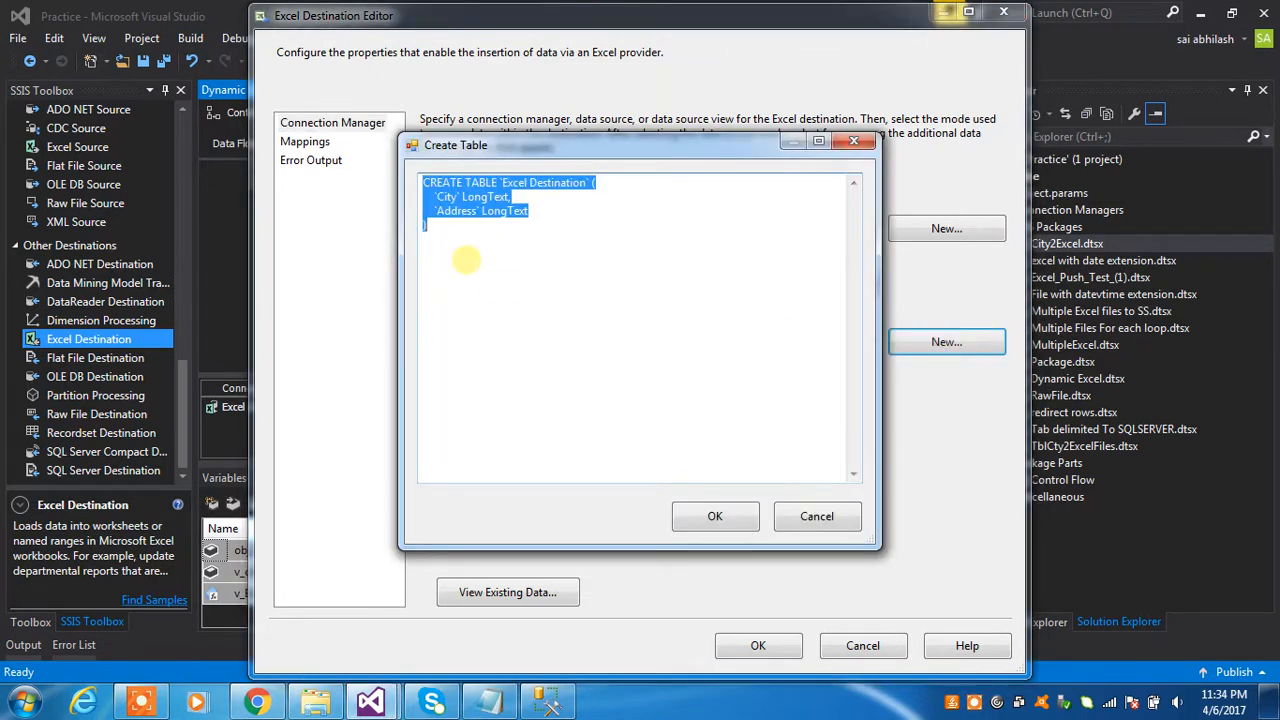
pyautogui.doubleClick(482, 197)
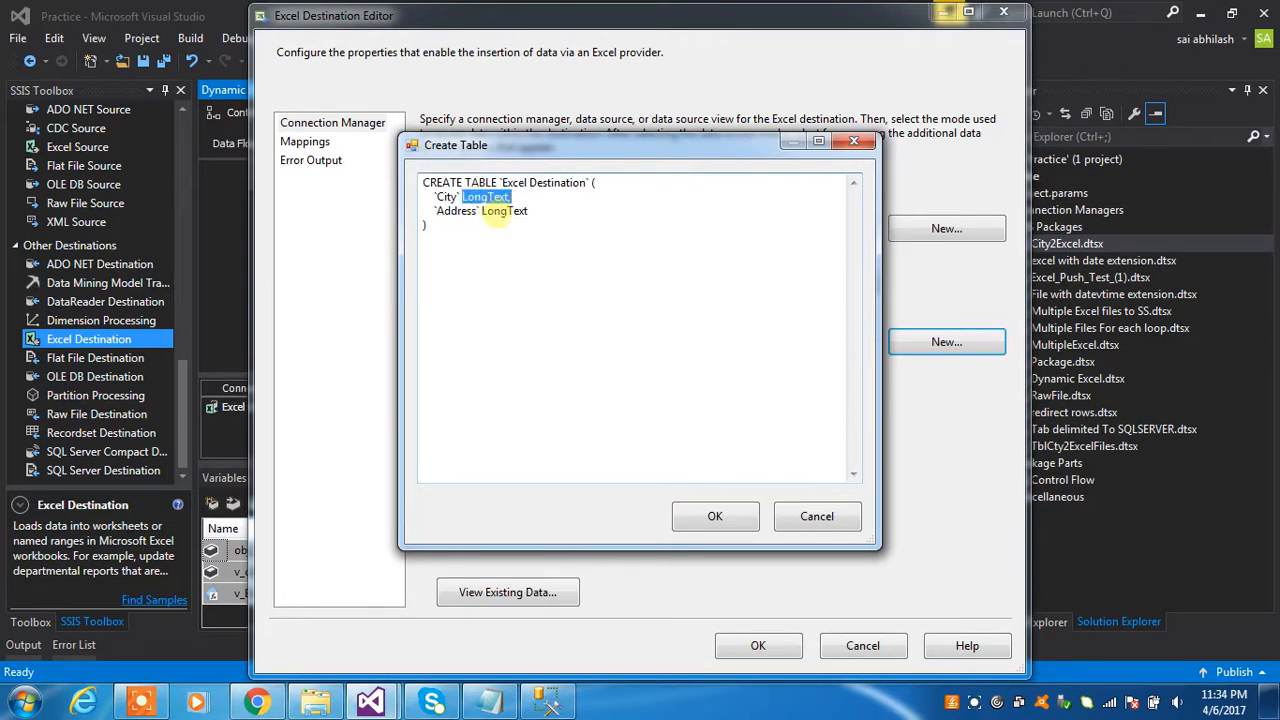
pyautogui.doubleClick(497, 211)
pyautogui.doubleClick(485, 197)
pyautogui.doubleClick(500, 211)
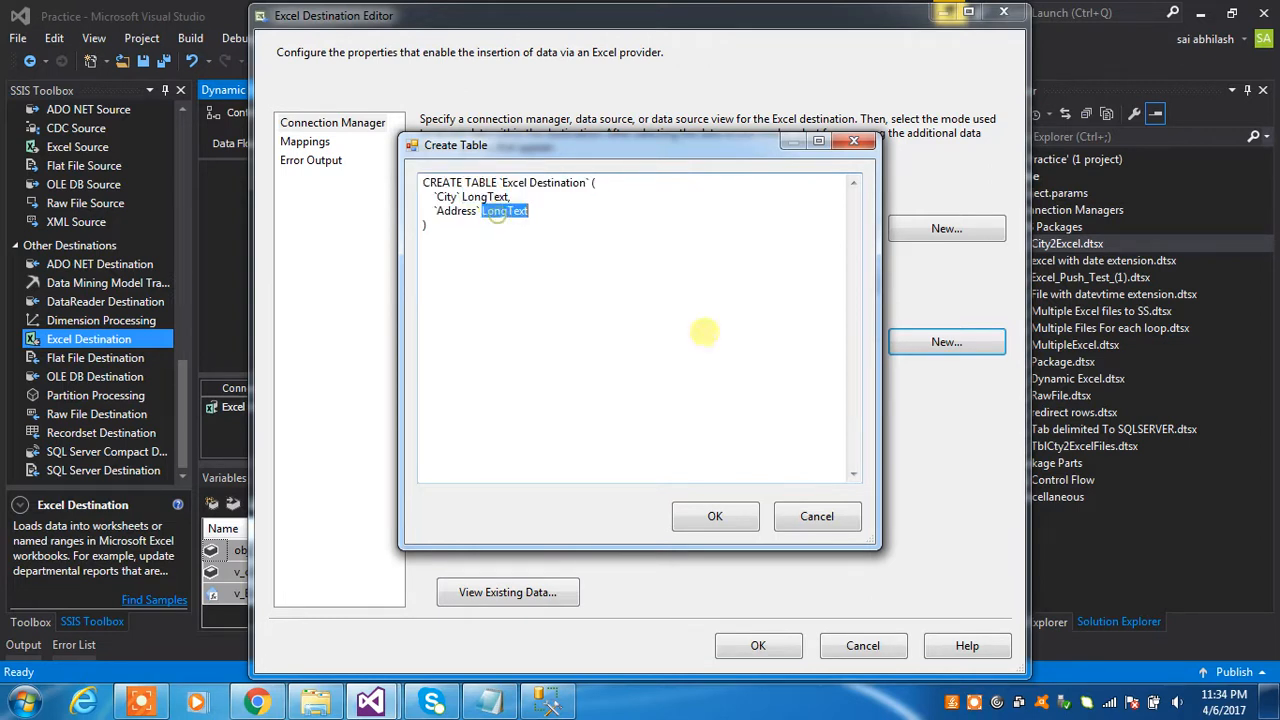
pyautogui.click(716, 516)
pyautogui.click(878, 396)
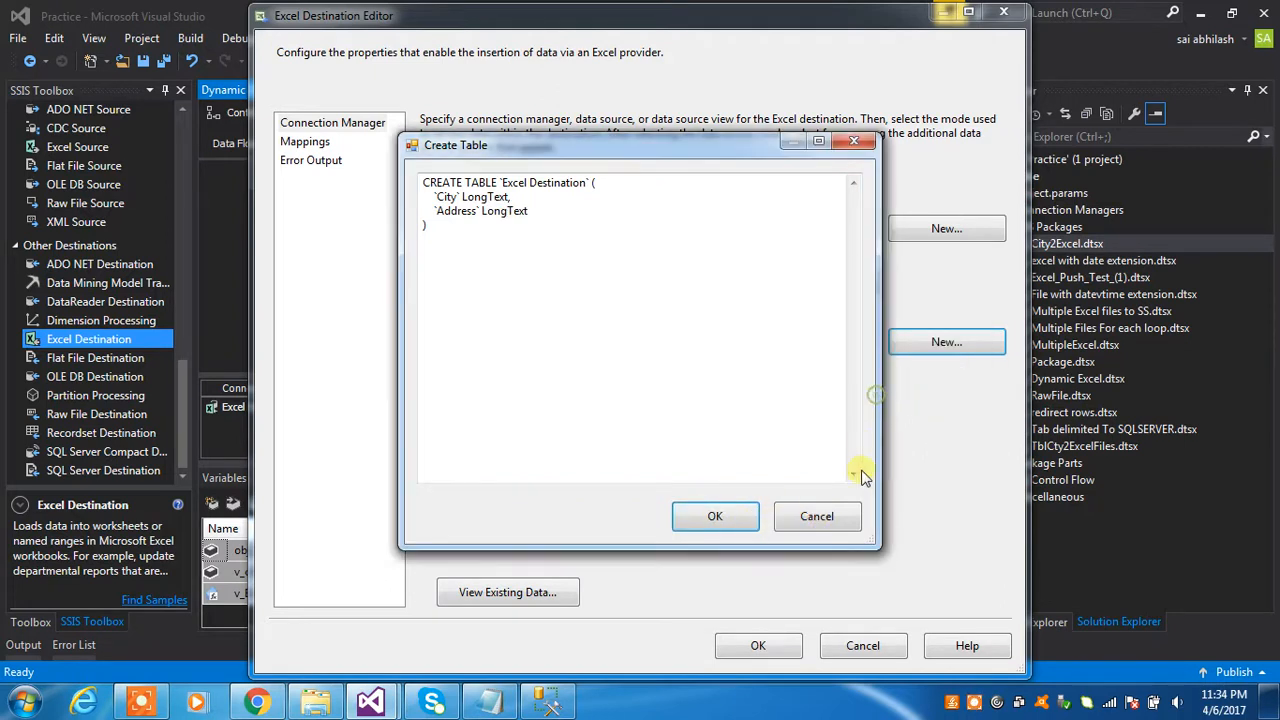
pyautogui.click(846, 514)
pyautogui.click(862, 645)
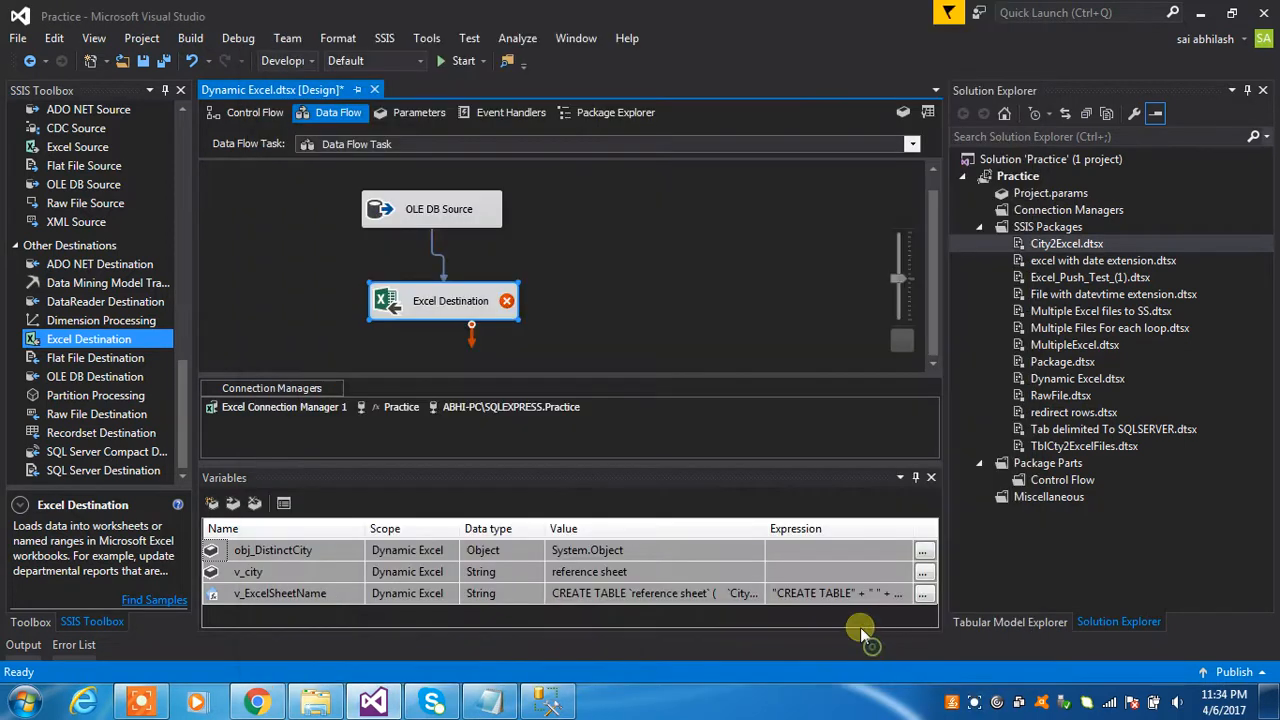
# Switch to SQL Server Management Studio and look up the City and Address column types in the Company_Address table definition
pyautogui.click(538, 705)
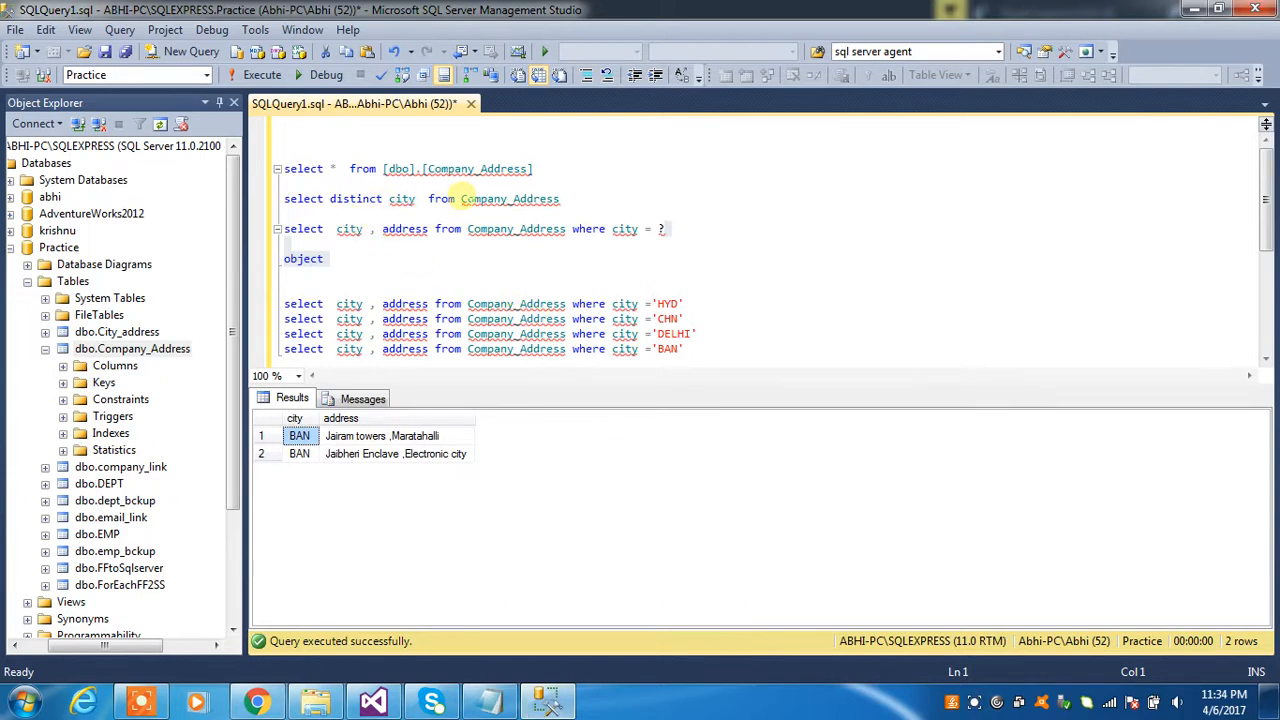
pyautogui.doubleClick(483, 200)
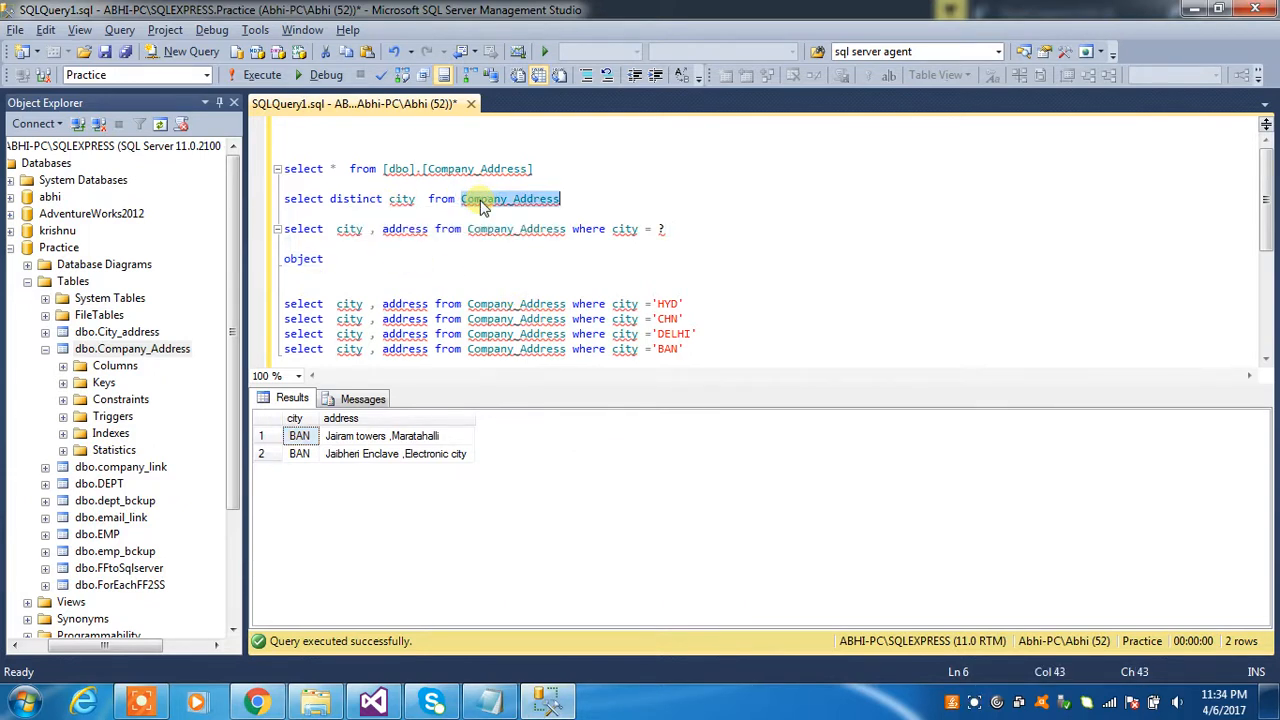
pyautogui.press('F5')
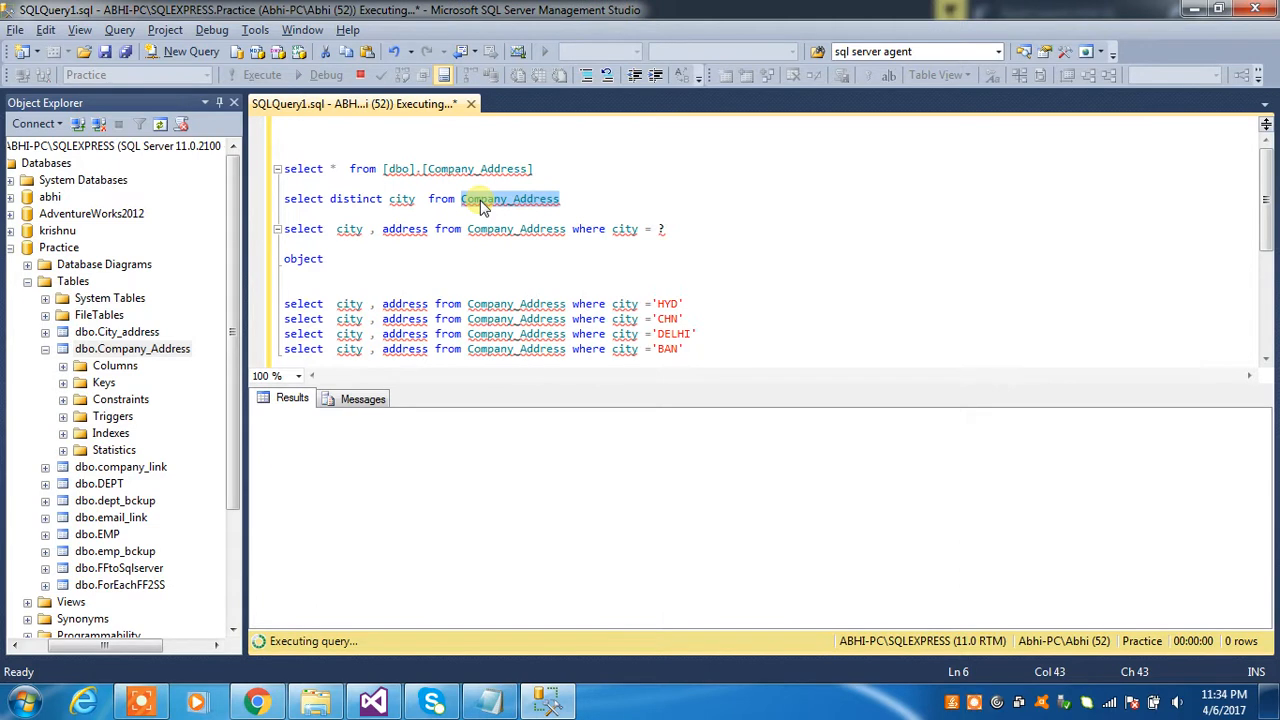
pyautogui.click(390, 478)
pyautogui.click(395, 496)
pyautogui.click(390, 478)
pyautogui.click(392, 496)
pyautogui.click(390, 478)
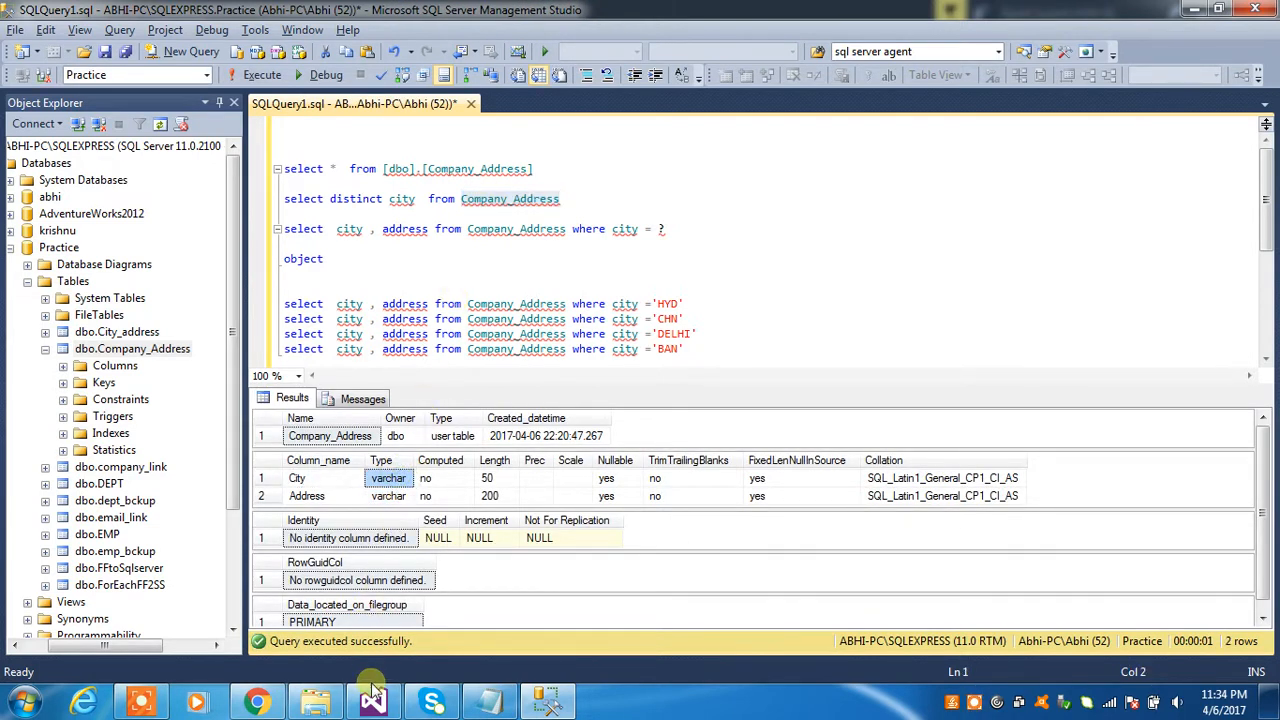
# Switch back to Visual Studio and compare the source and destination data types of City and Address in the Excel Destination's mappings
pyautogui.click(372, 698)
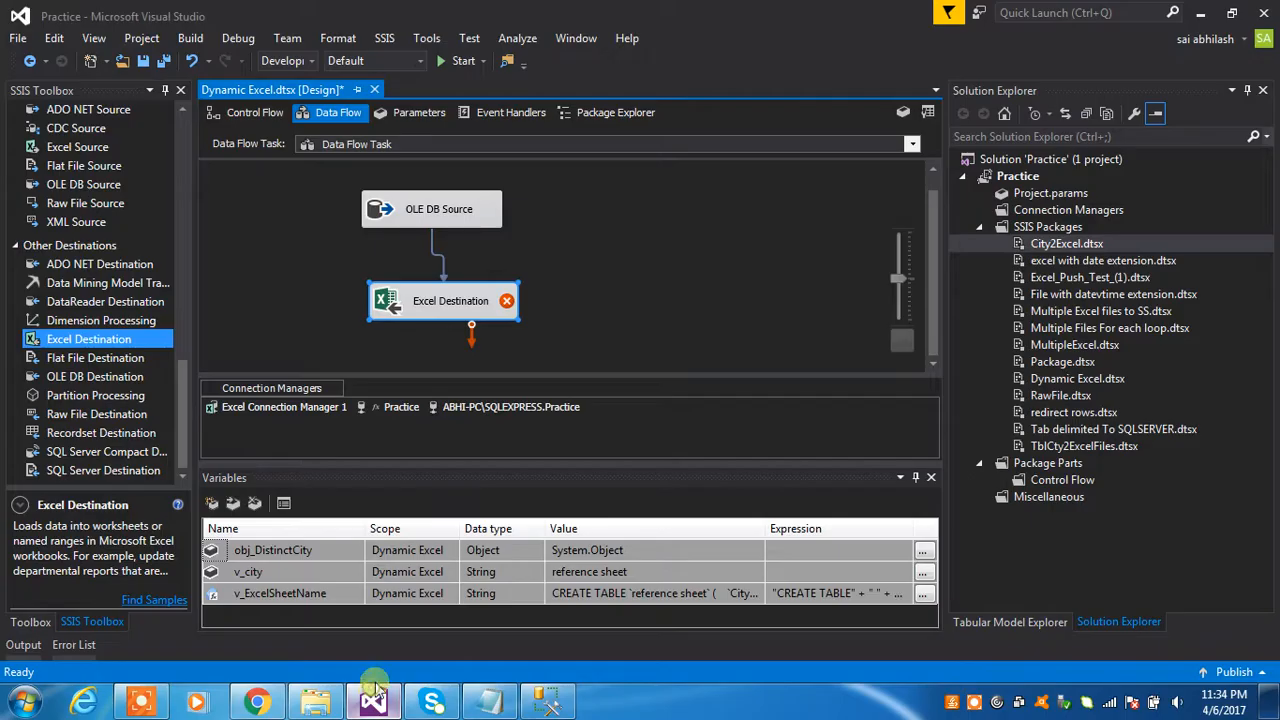
pyautogui.doubleClick(470, 303)
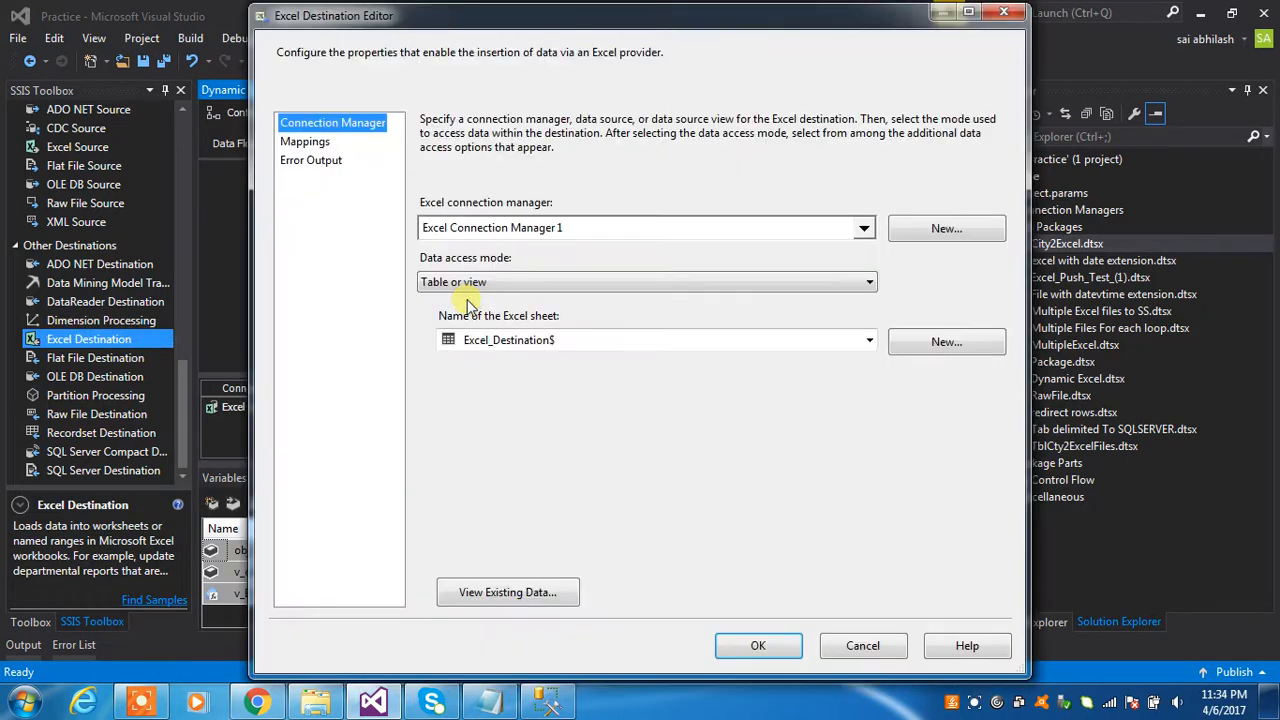
pyautogui.click(310, 142)
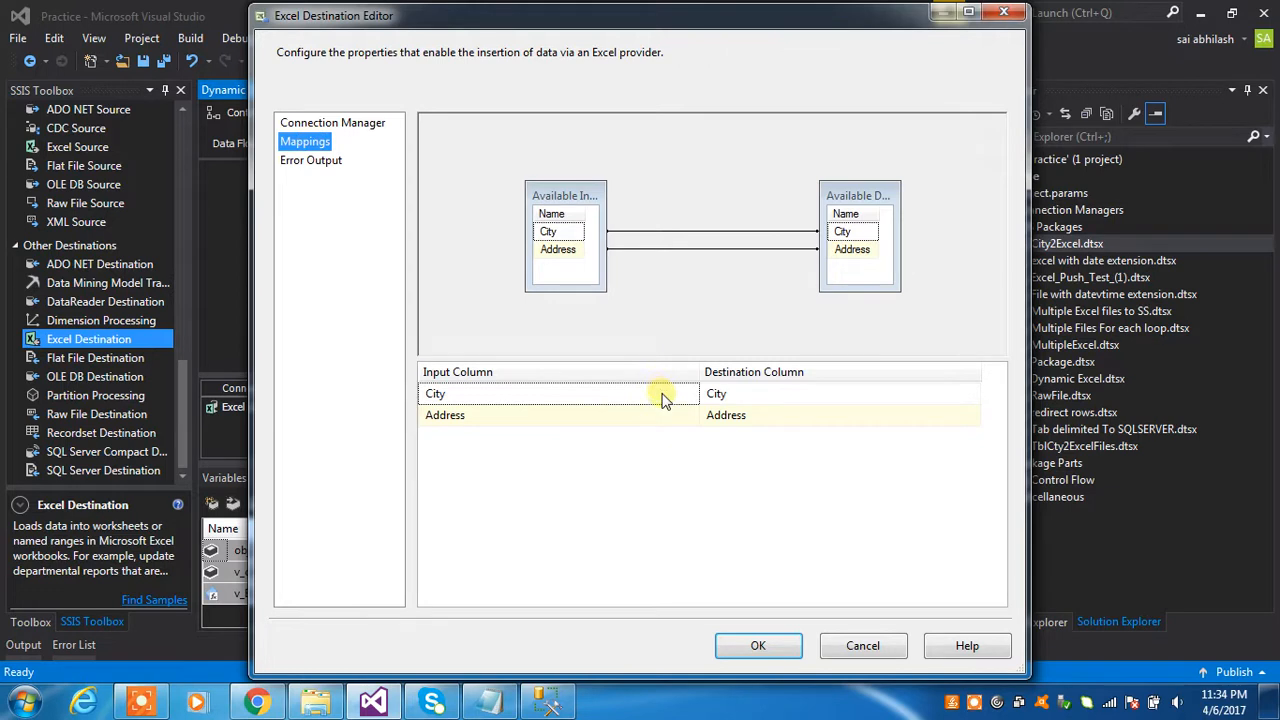
pyautogui.moveTo(724, 398)
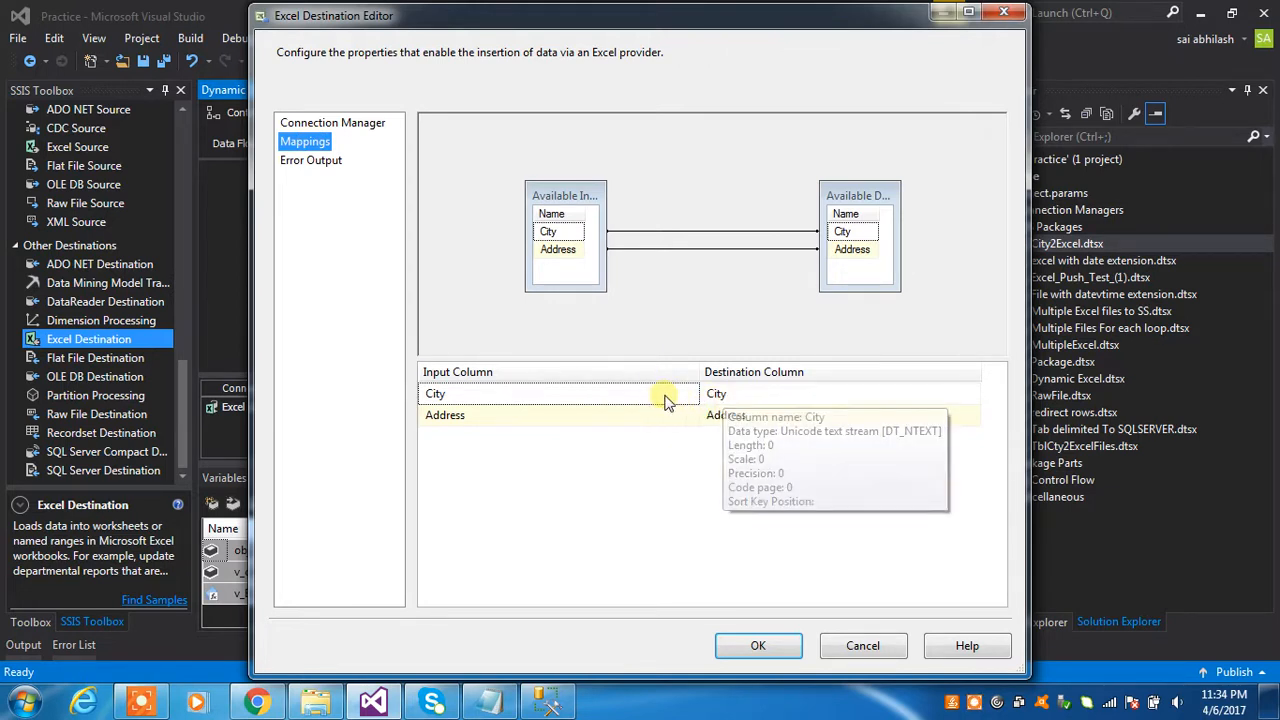
pyautogui.moveTo(660, 400)
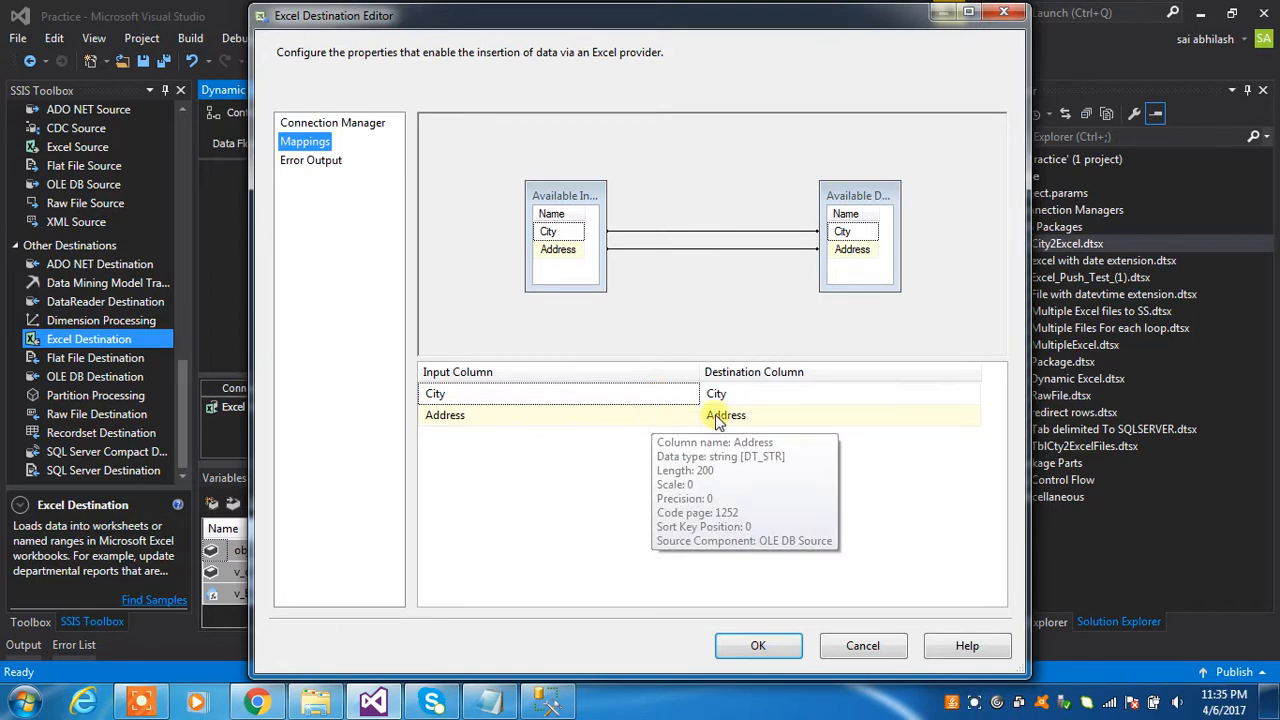
pyautogui.moveTo(737, 420)
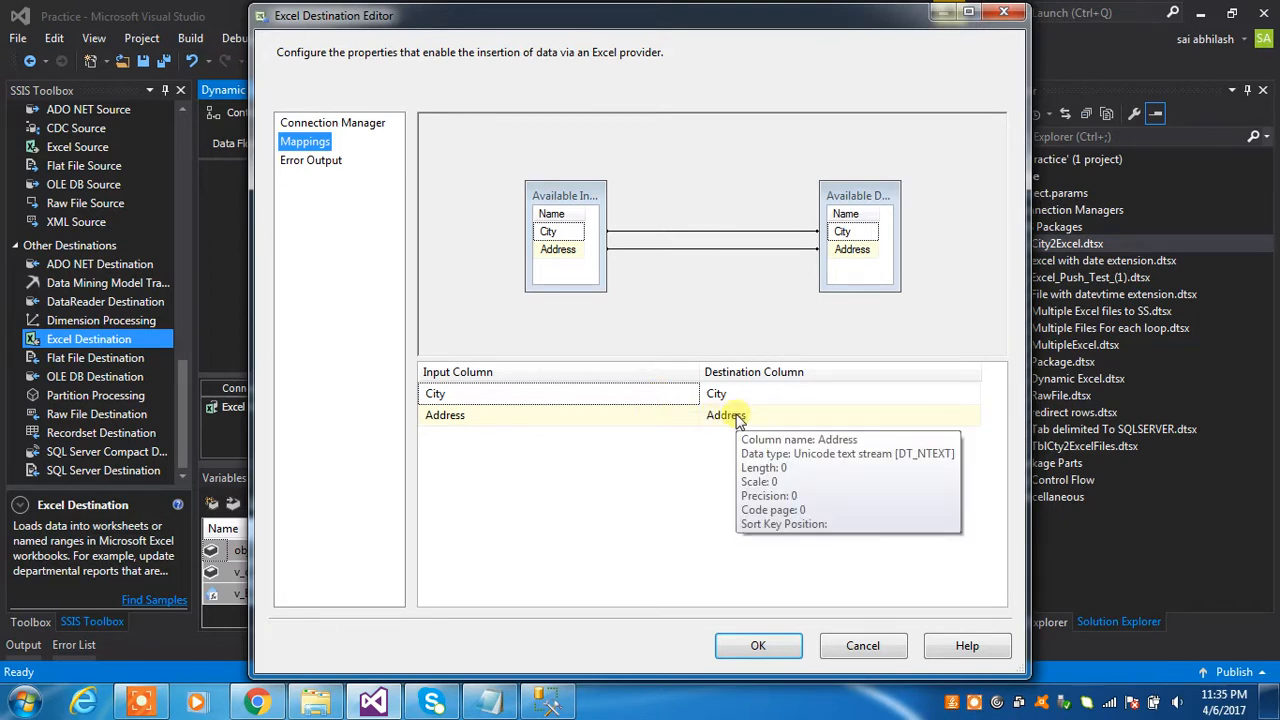
pyautogui.click(845, 645)
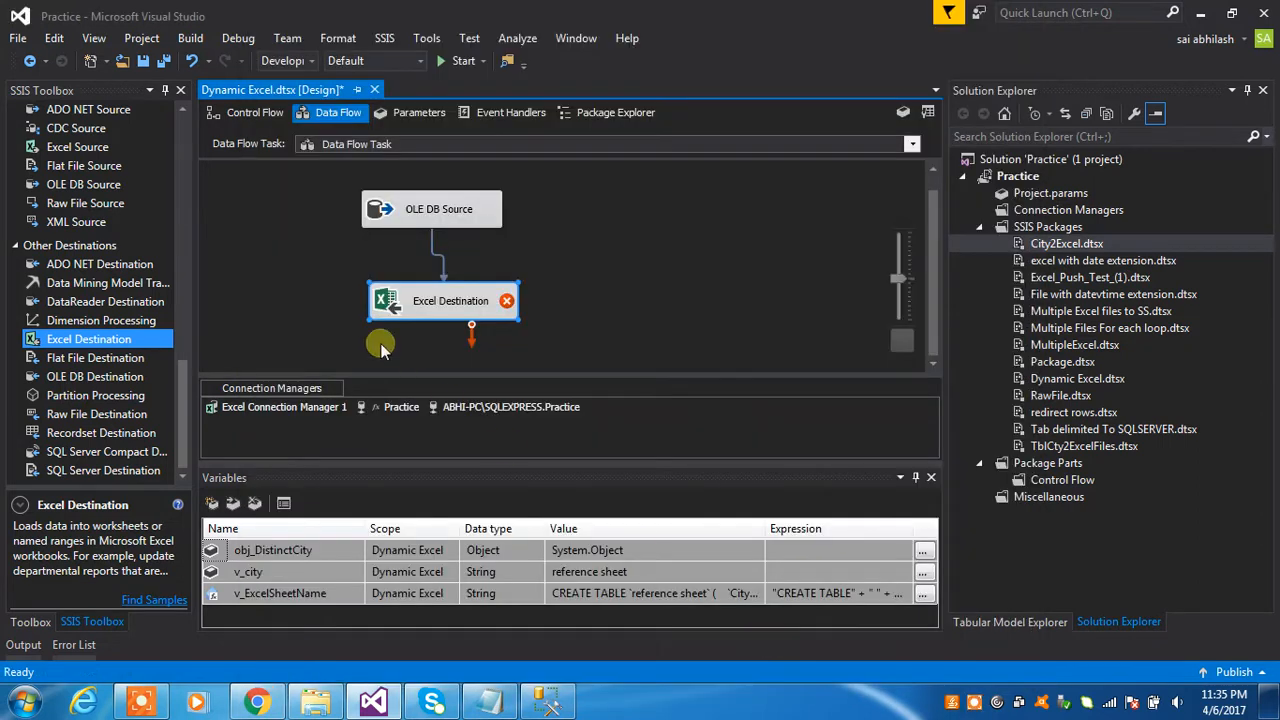
# Delete the data path between the OLE DB Source and the Excel Destination
pyautogui.click(442, 259)
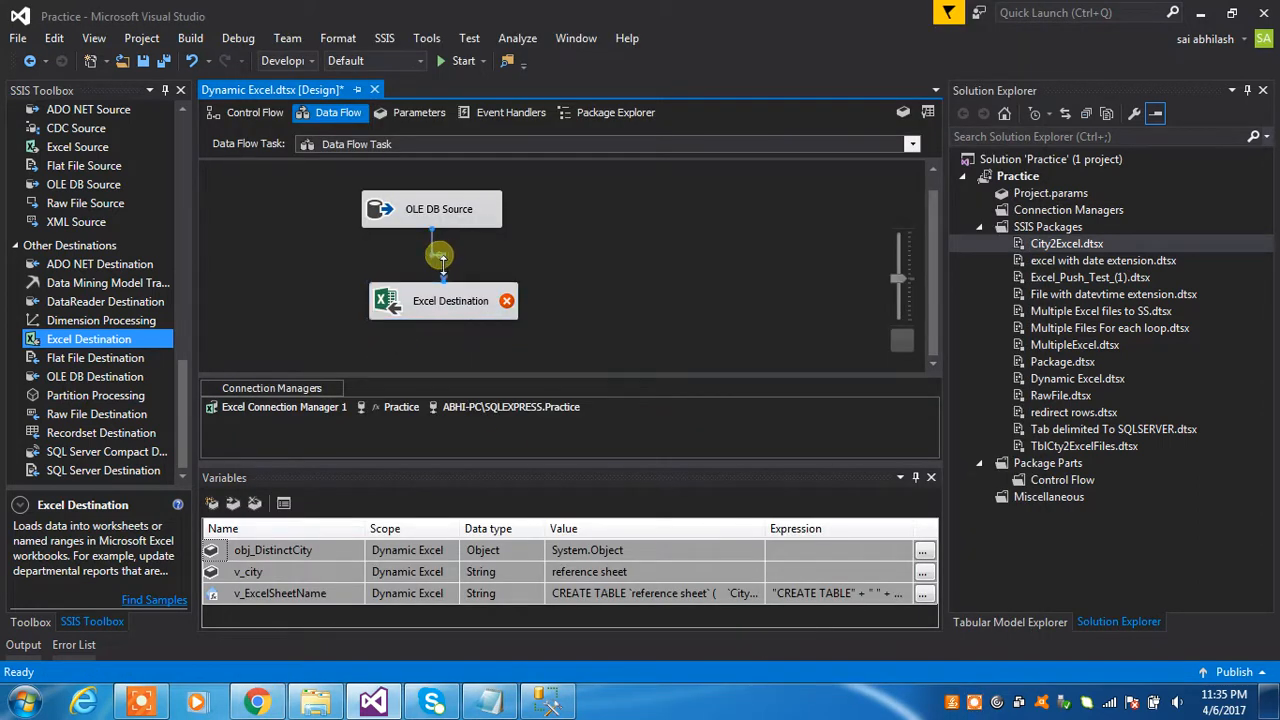
pyautogui.press('Delete')
pyautogui.click(465, 306)
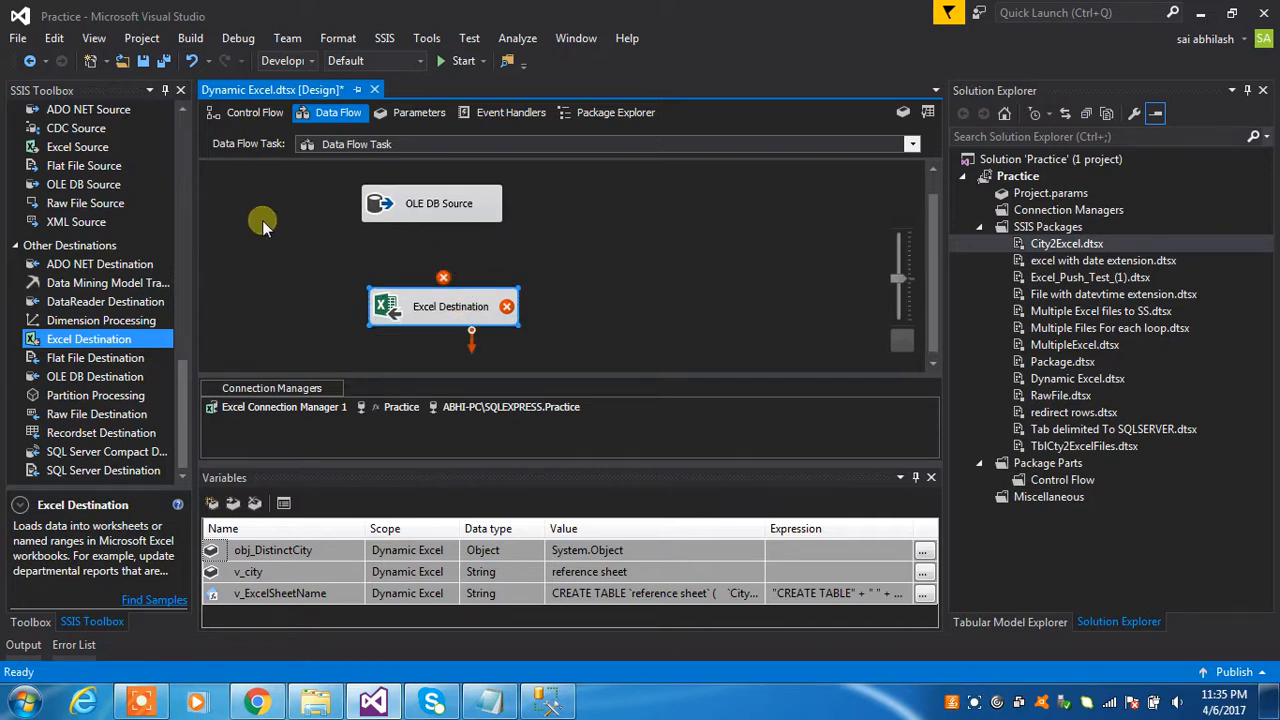
# Add a Data Conversion transformation between the OLE DB Source and the Excel Destination, moving the destination down to make room
pyautogui.moveTo(182, 400); pyautogui.dragTo(180, 164)
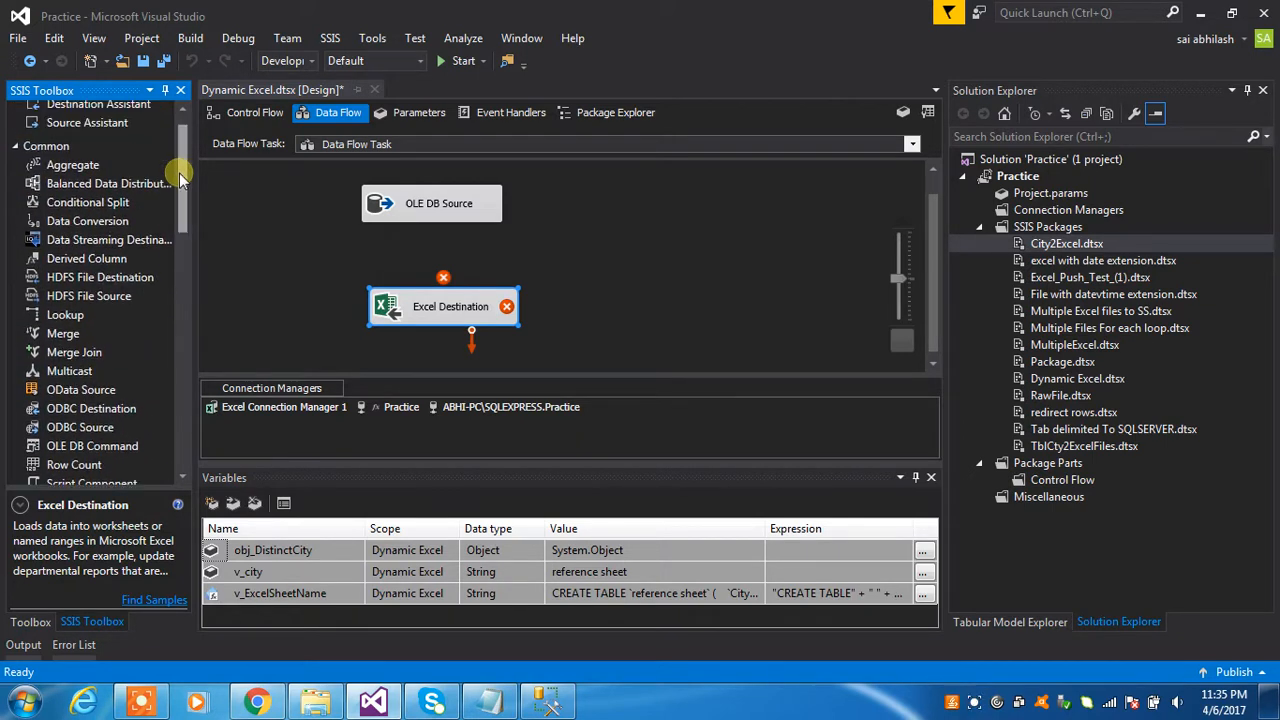
pyautogui.click(104, 221)
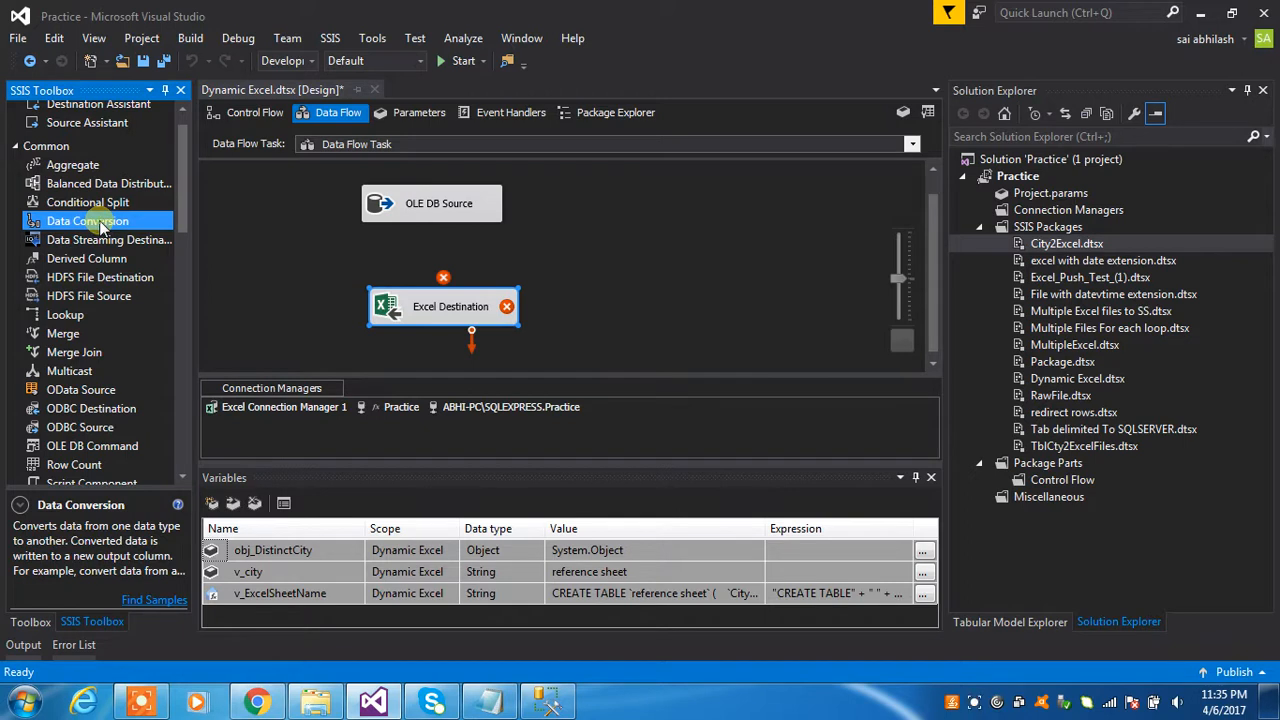
pyautogui.moveTo(104, 224); pyautogui.dragTo(412, 262)
pyautogui.moveTo(448, 313); pyautogui.dragTo(459, 335)
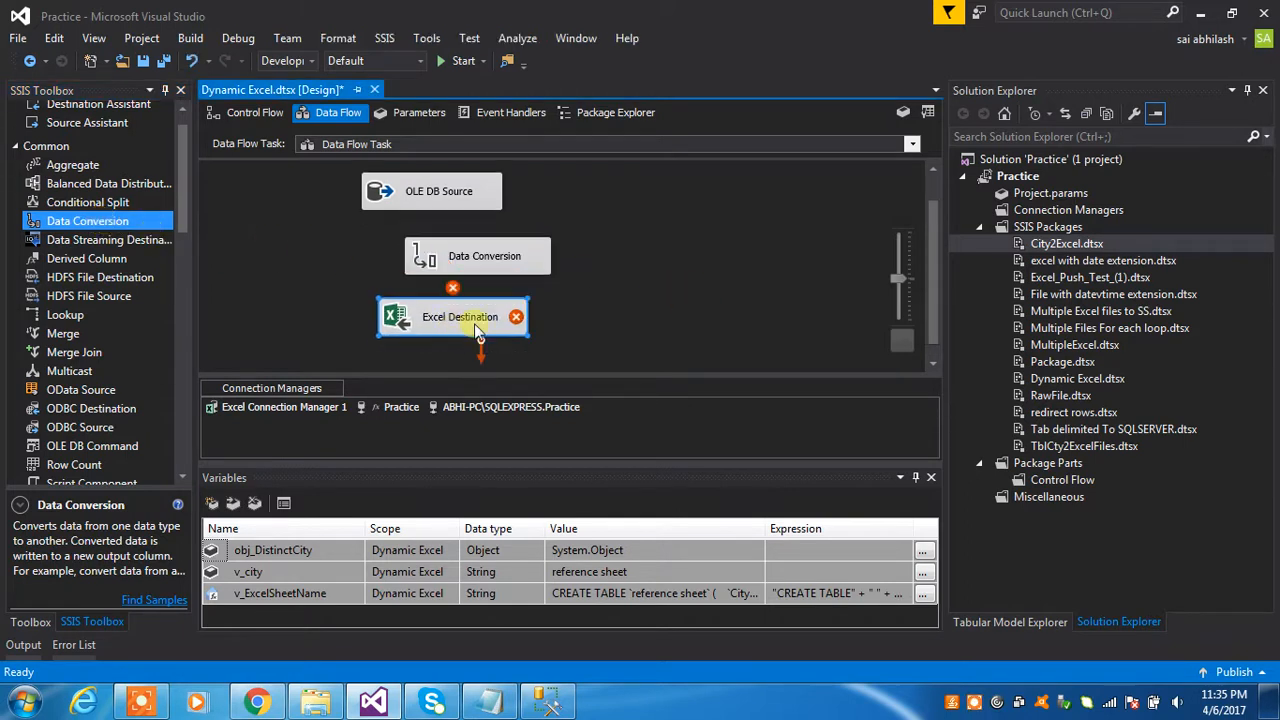
pyautogui.click(933, 364)
pyautogui.click(401, 304)
pyautogui.moveTo(445, 311); pyautogui.dragTo(447, 335)
pyautogui.moveTo(456, 228); pyautogui.dragTo(395, 260)
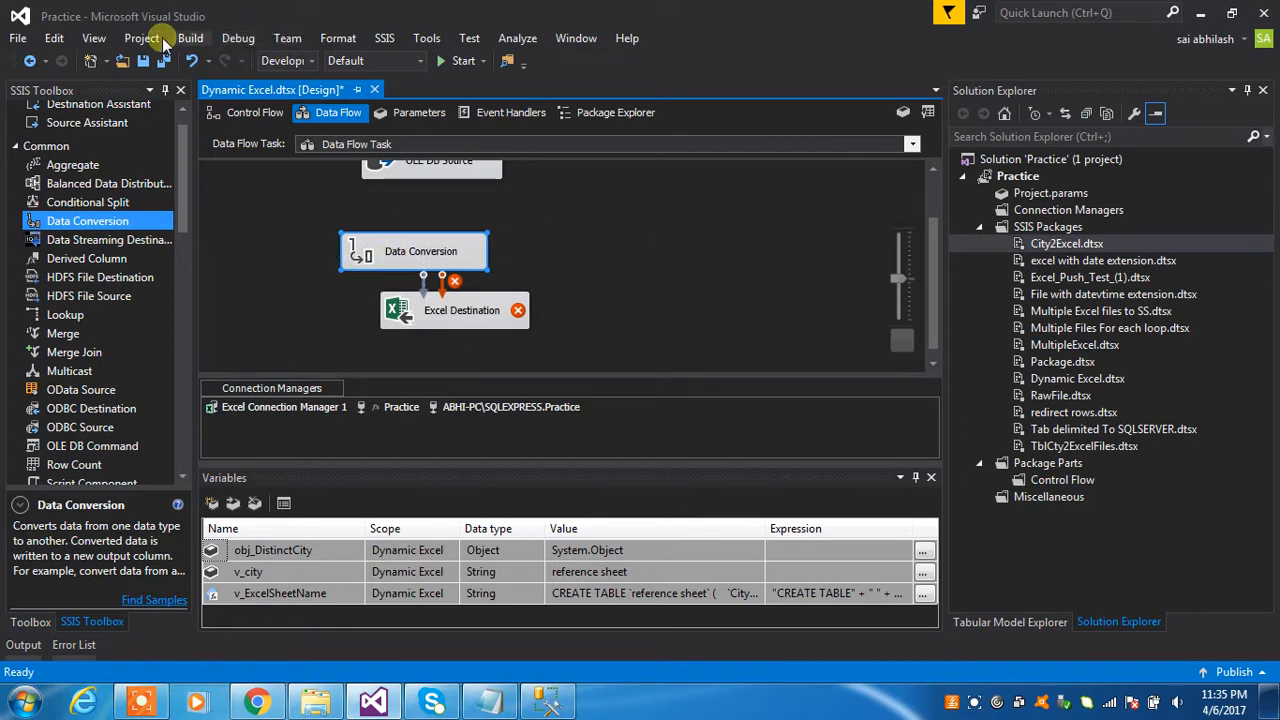
# Show the data flow design surface at 200% zoom in full screen
pyautogui.click(95, 39)
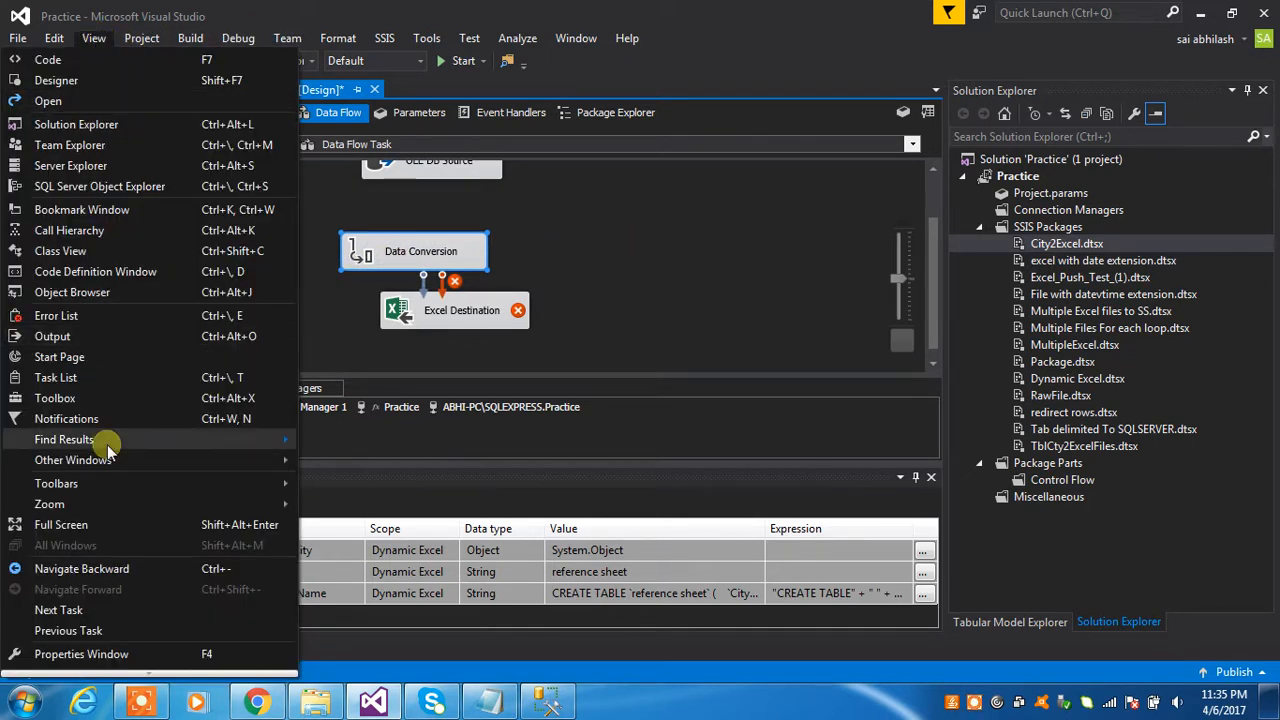
pyautogui.moveTo(160, 507)
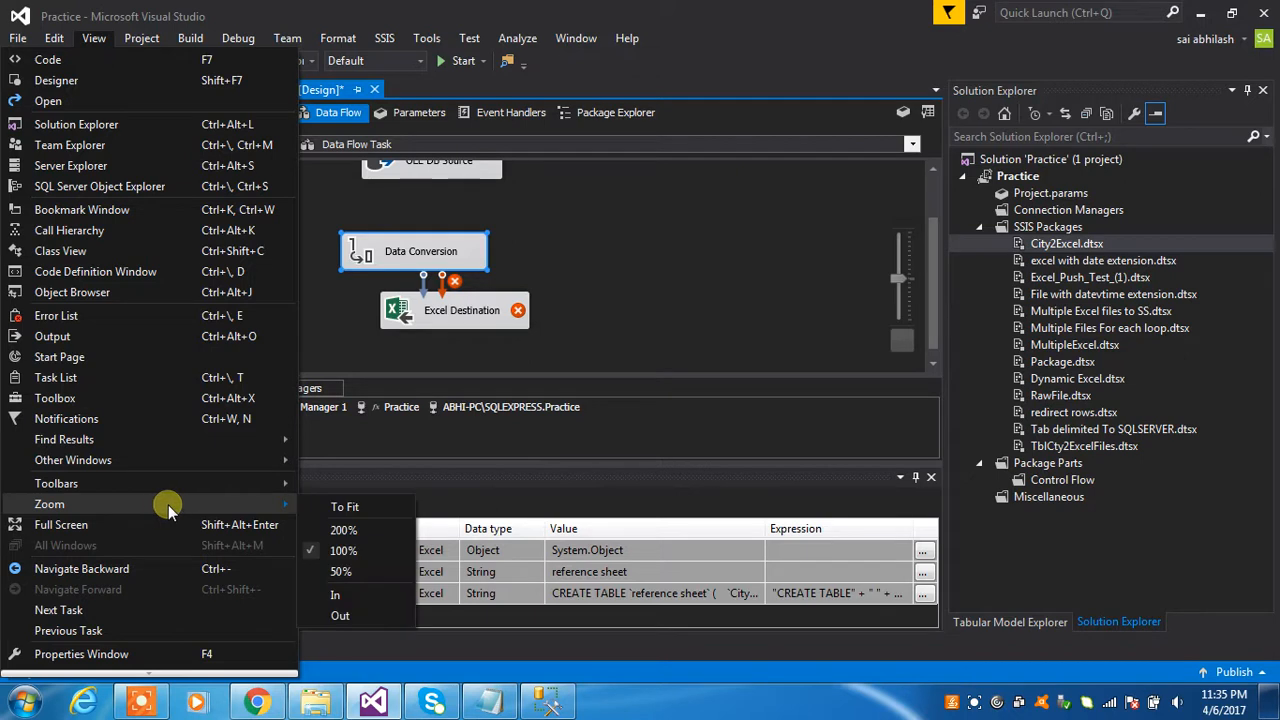
pyautogui.click(341, 530)
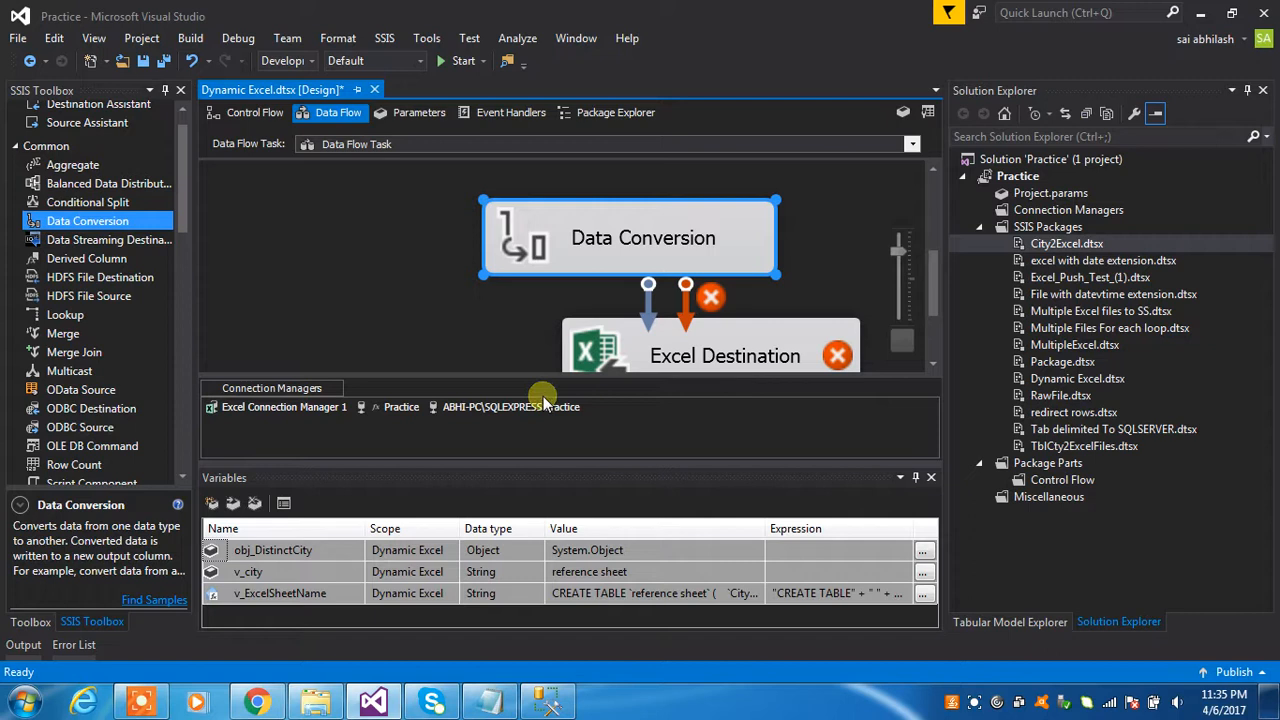
pyautogui.moveTo(566, 388); pyautogui.dragTo(560, 438)
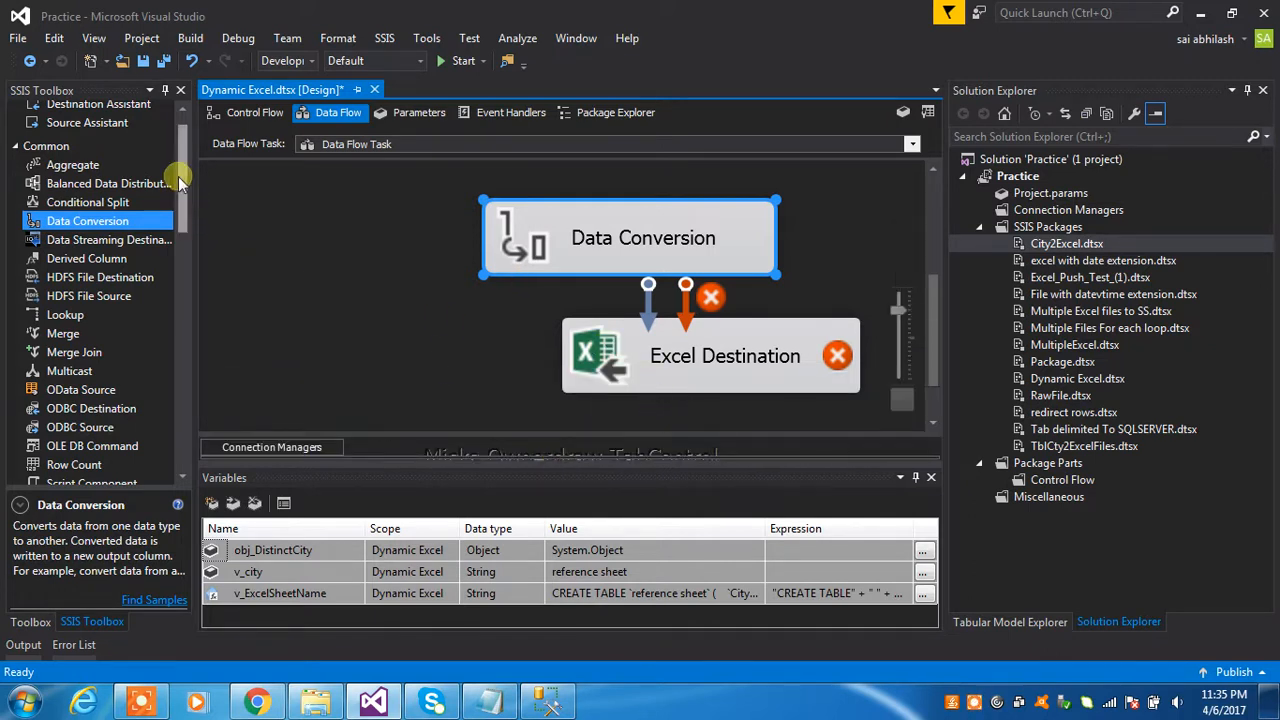
pyautogui.click(93, 40)
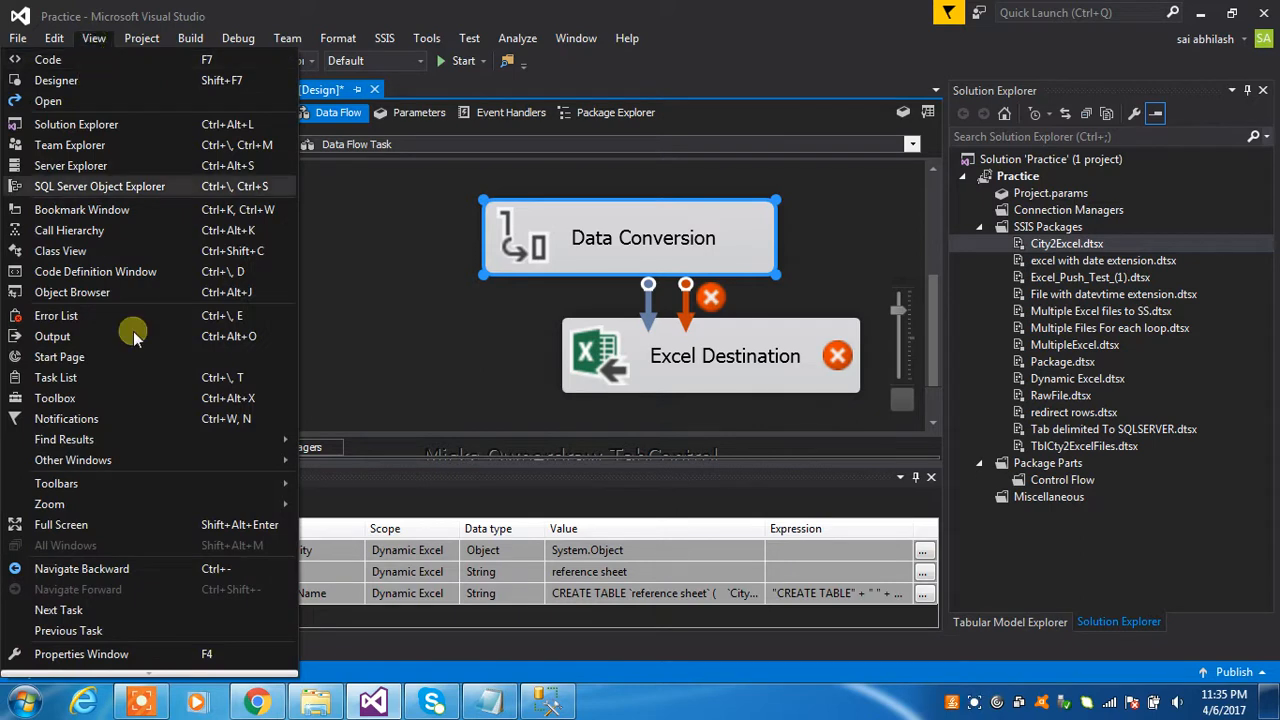
pyautogui.click(173, 522)
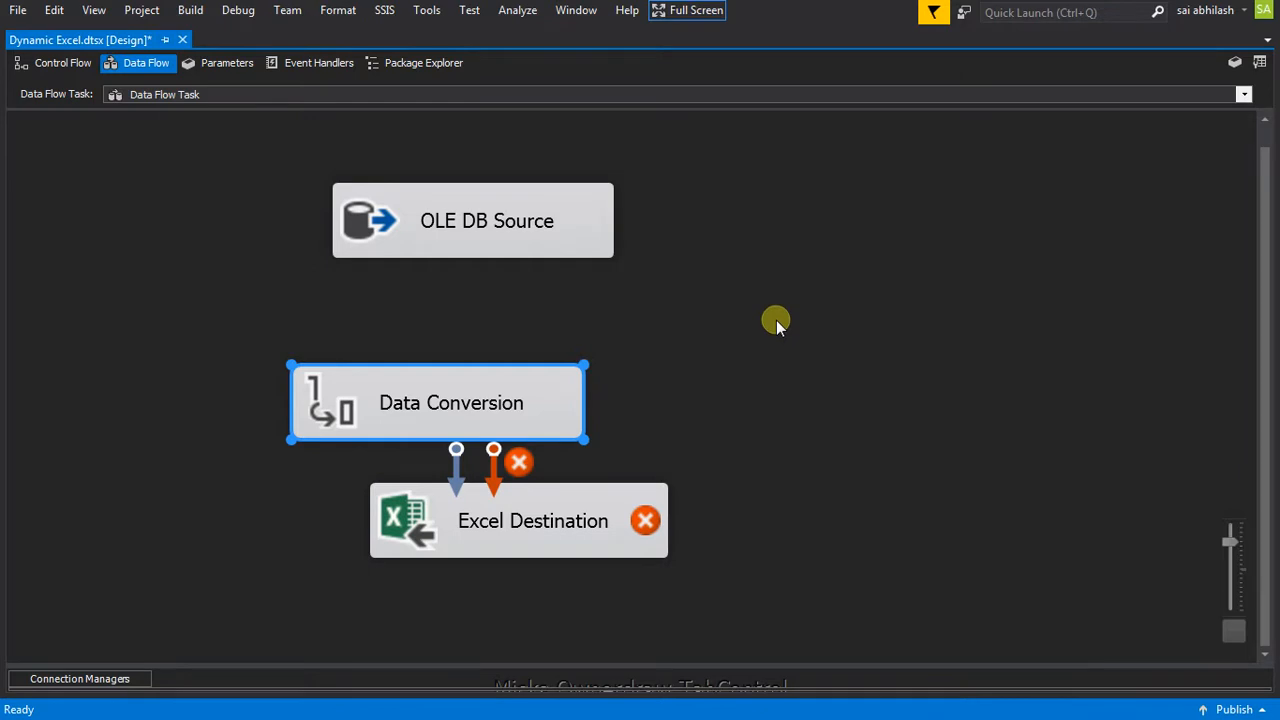
# Space out the OLE DB Source, Data Conversion and Excel Destination vertically, with Data Conversion in the middle
pyautogui.moveTo(508, 411); pyautogui.dragTo(583, 363)
pyautogui.moveTo(497, 225); pyautogui.dragTo(497, 207)
pyautogui.moveTo(505, 351); pyautogui.dragTo(497, 364)
pyautogui.moveTo(523, 521); pyautogui.dragTo(533, 540)
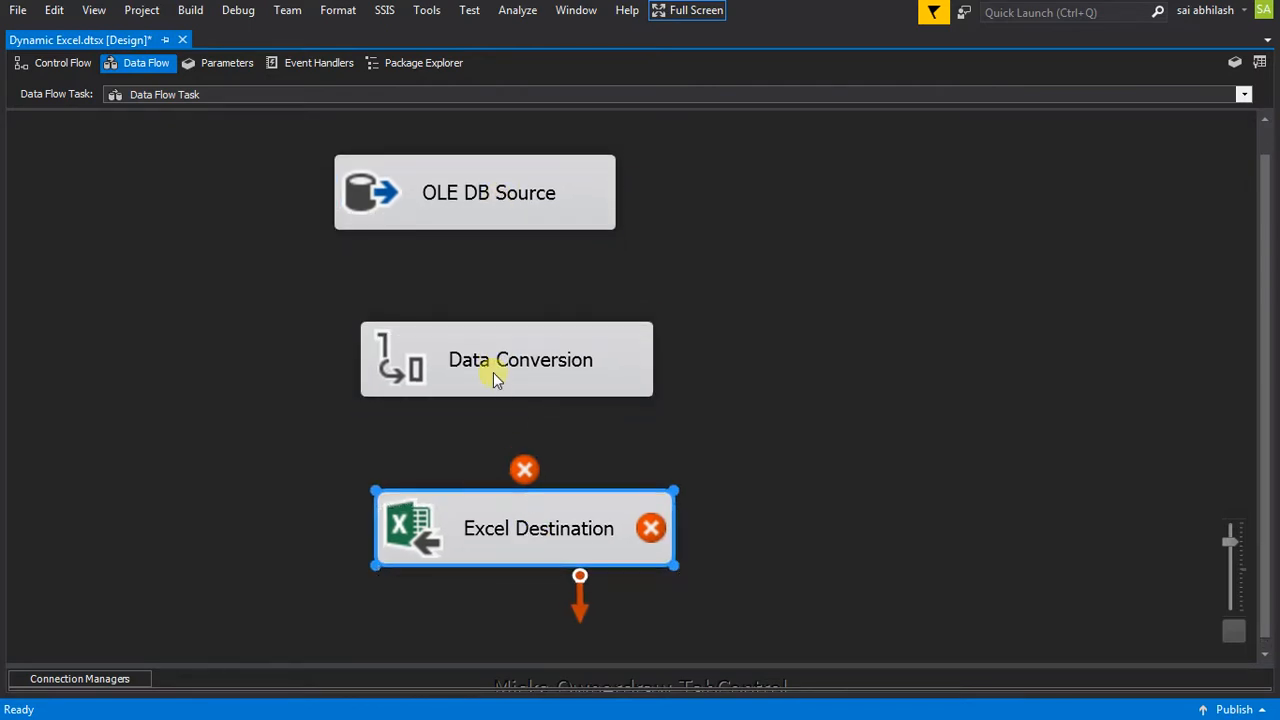
pyautogui.moveTo(494, 366); pyautogui.dragTo(451, 380)
# Connect the OLE DB Source's data output to Data Conversion, and Data Conversion's data output to the Excel Destination
pyautogui.click(487, 218)
pyautogui.moveTo(493, 276); pyautogui.dragTo(491, 337)
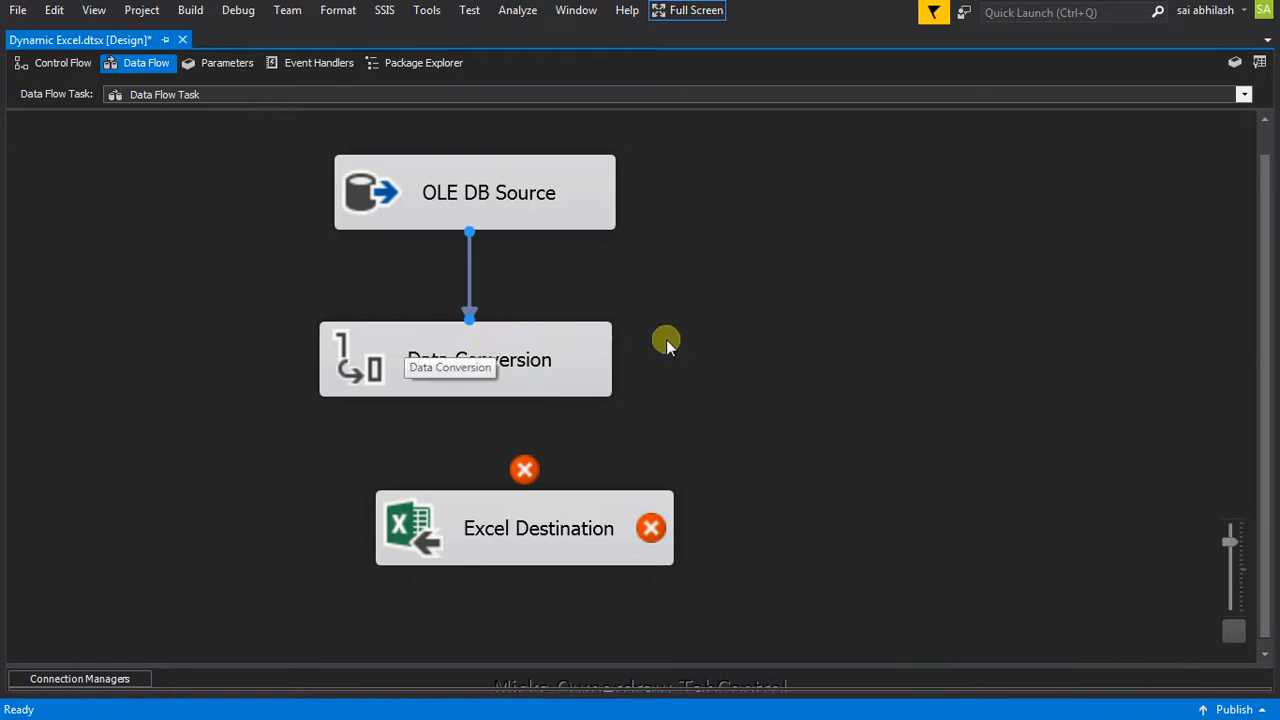
pyautogui.click(526, 370)
pyautogui.moveTo(484, 425); pyautogui.dragTo(493, 533)
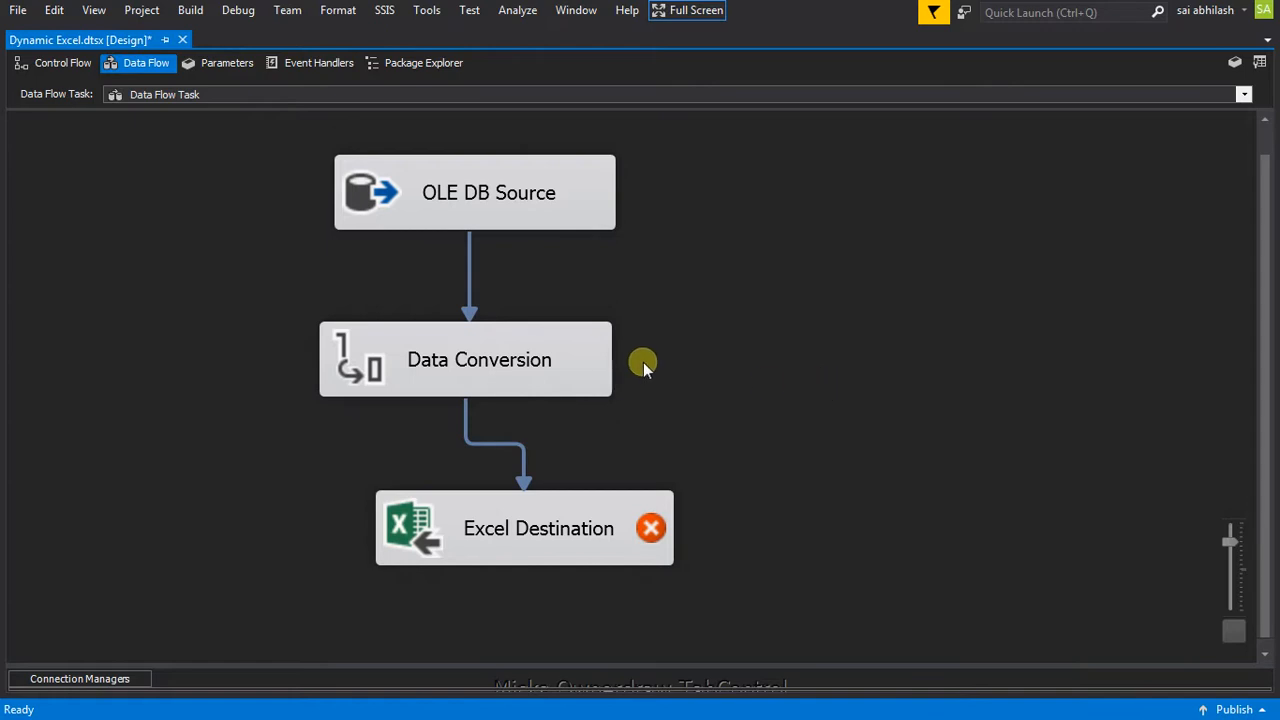
# In Data Conversion, select both input columns and set the output data type of City and Address to Unicode text stream [DT_NTEXT]
pyautogui.doubleClick(451, 364)
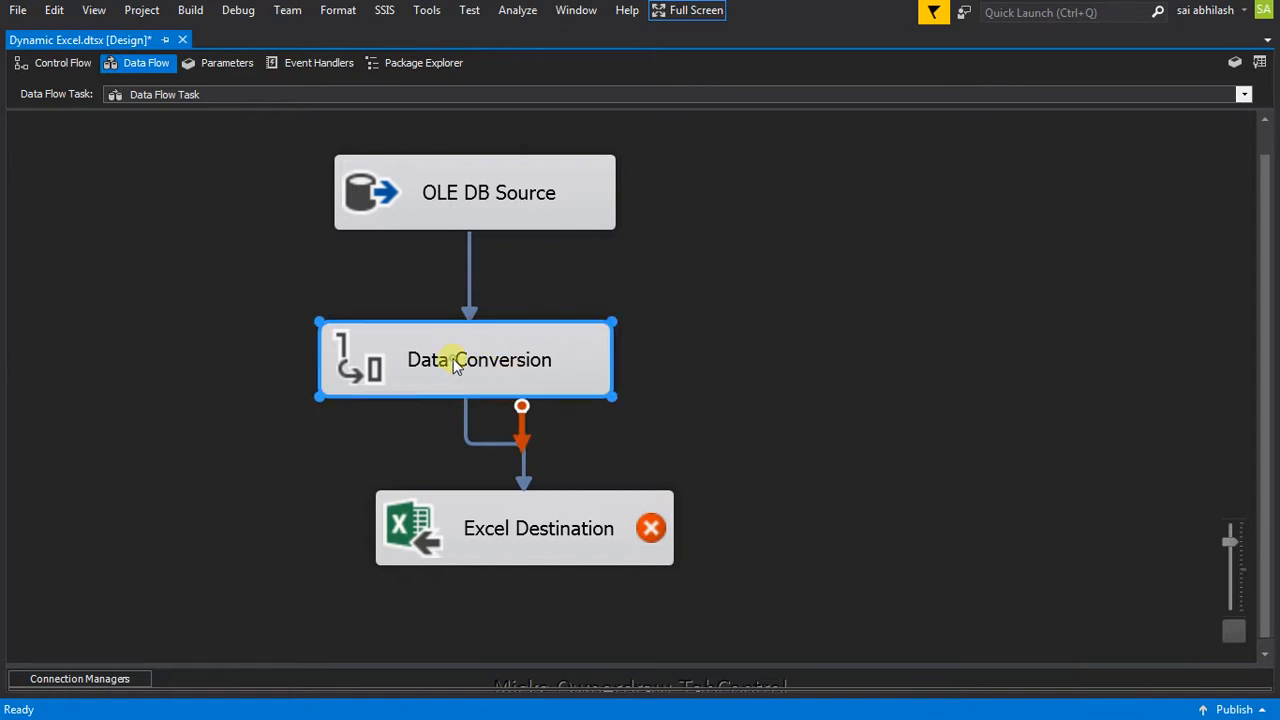
pyautogui.click(590, 147)
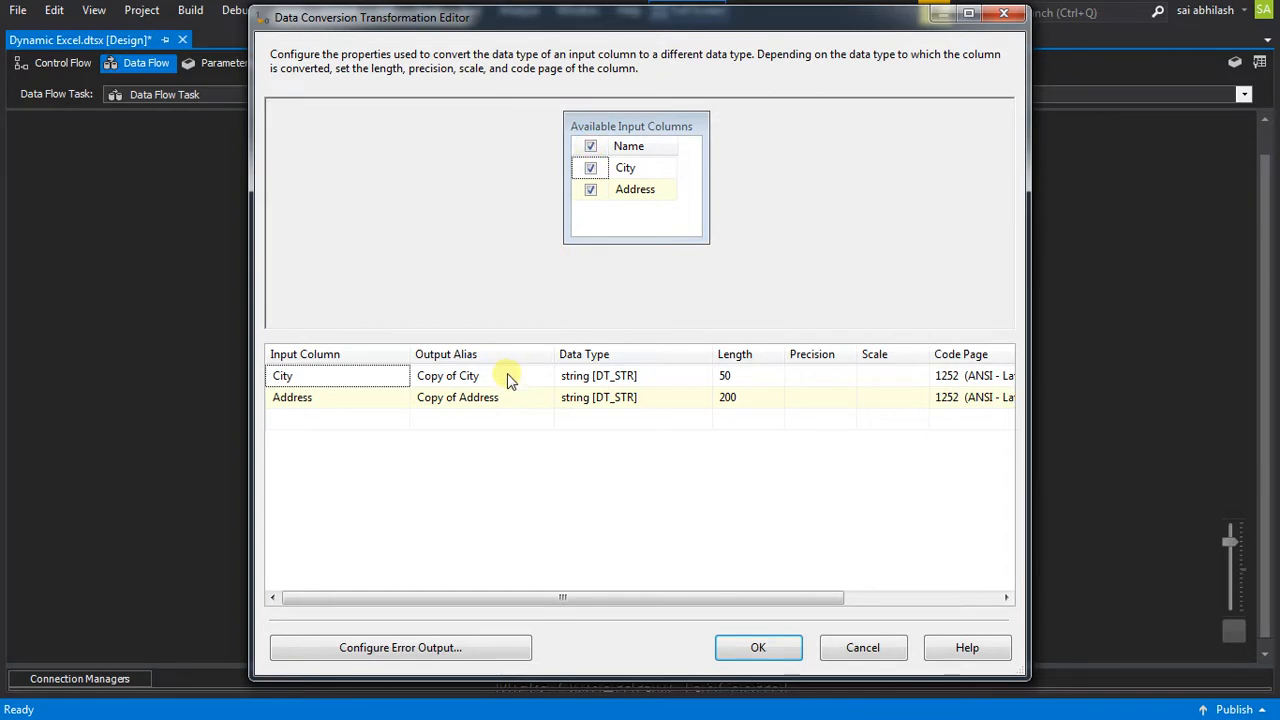
pyautogui.click(614, 387)
pyautogui.click(706, 377)
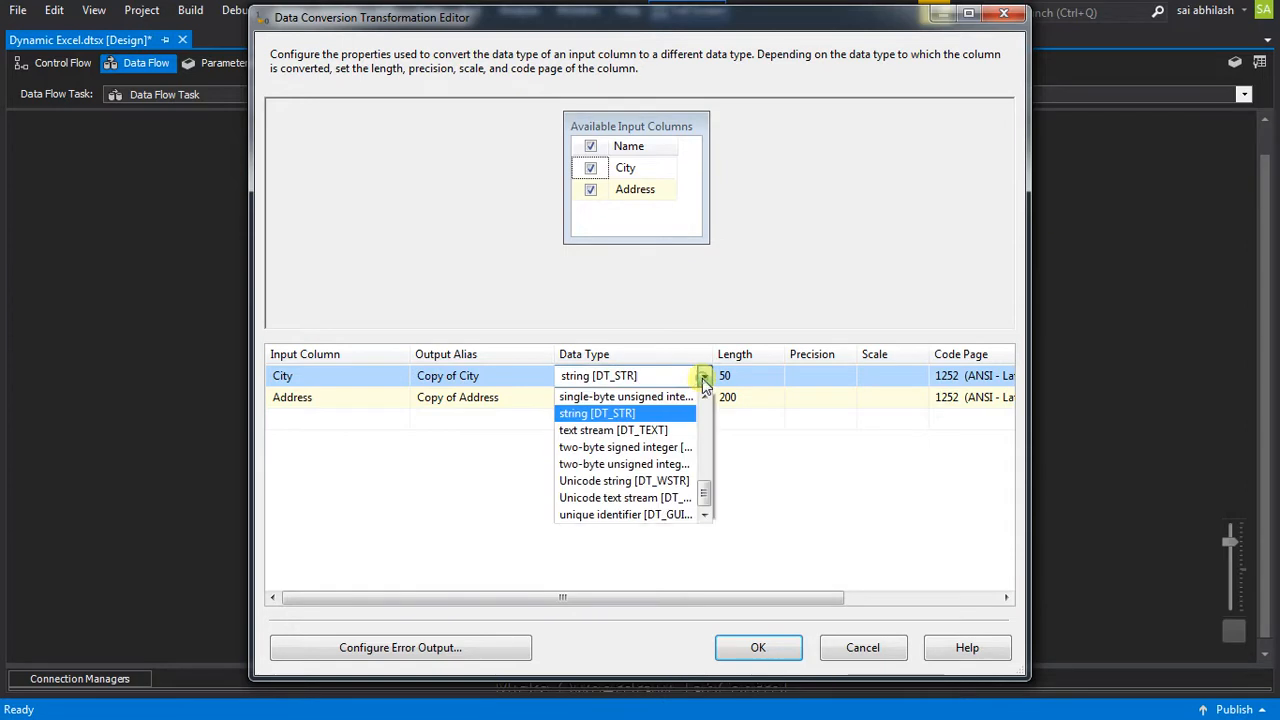
pyautogui.click(691, 504)
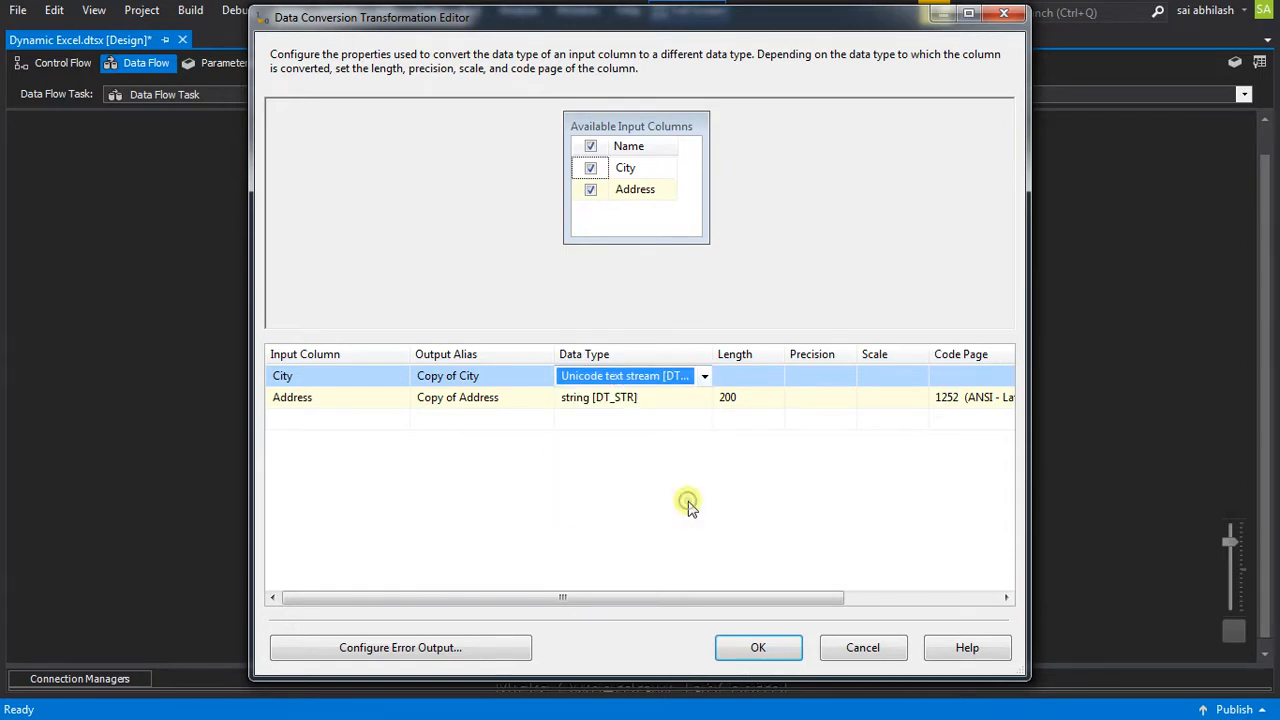
pyautogui.click(605, 398)
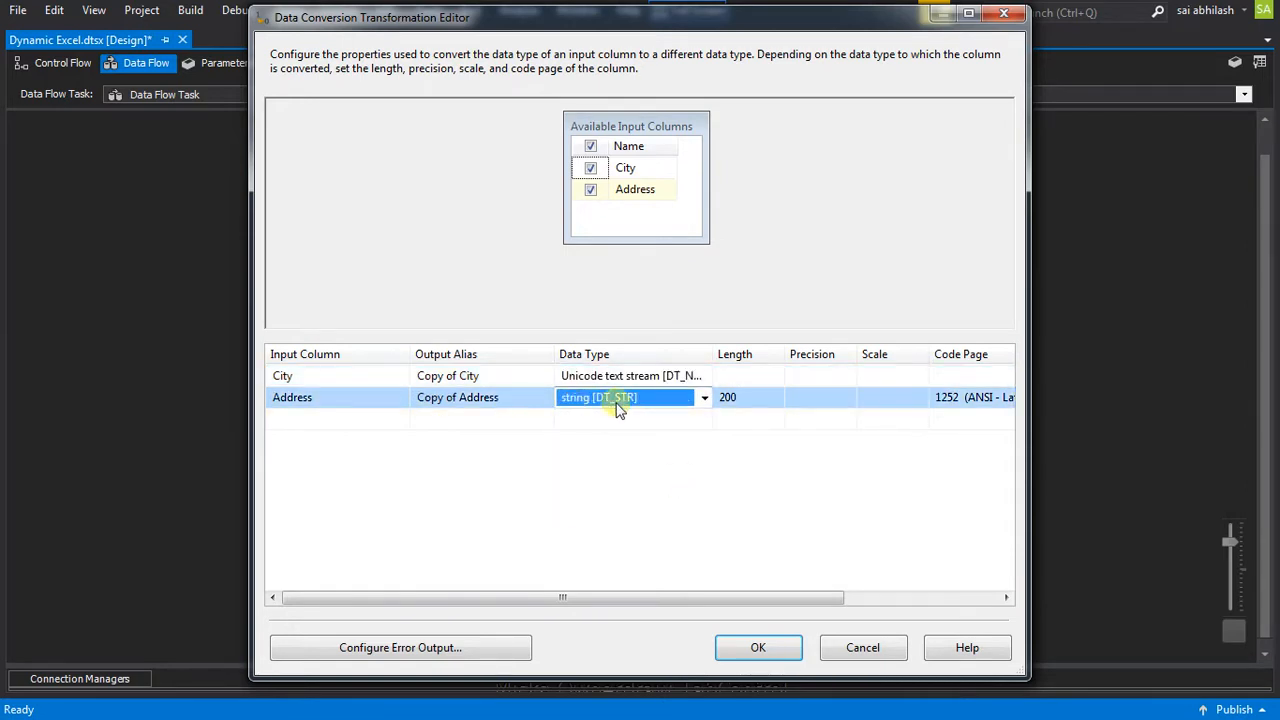
pyautogui.click(704, 397)
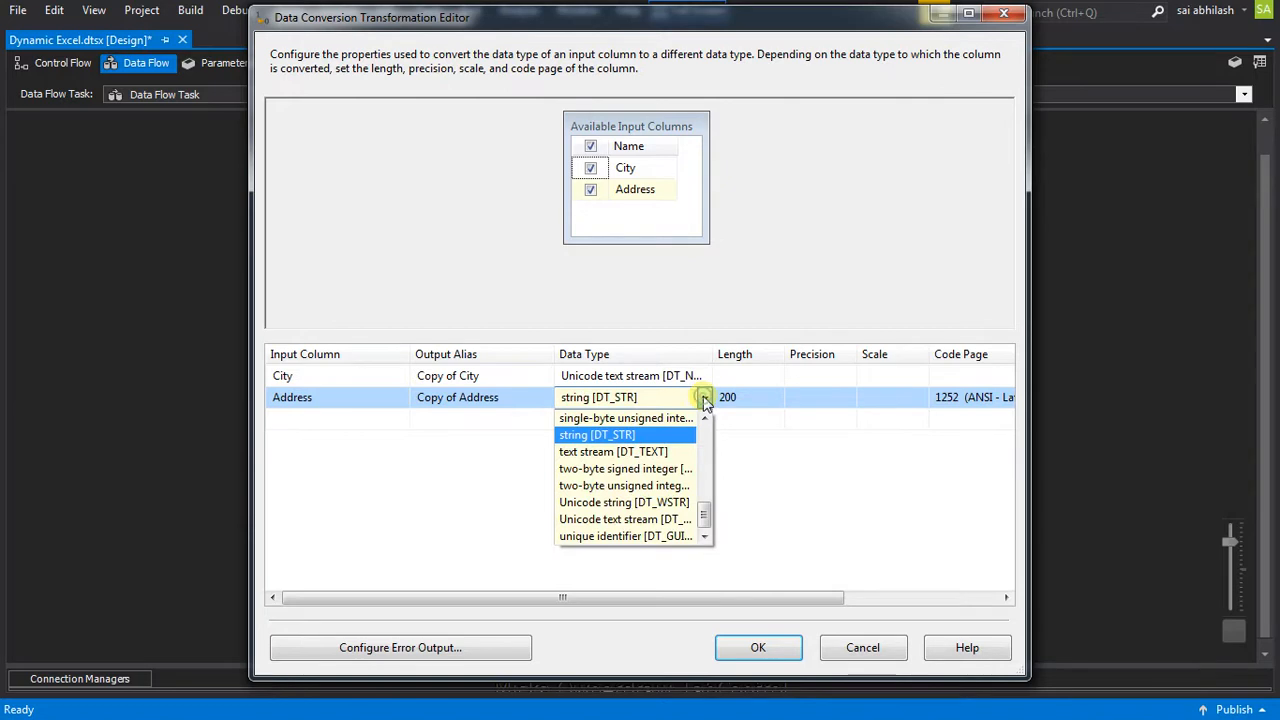
pyautogui.click(676, 519)
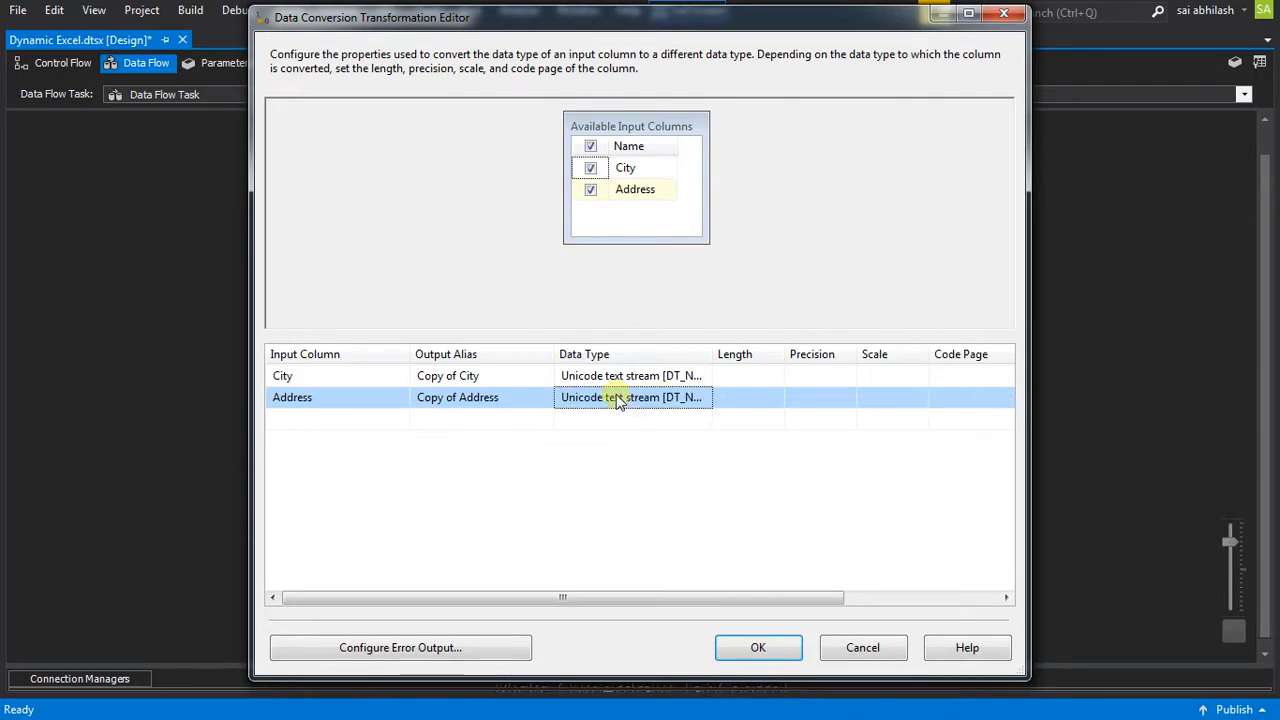
pyautogui.click(745, 635)
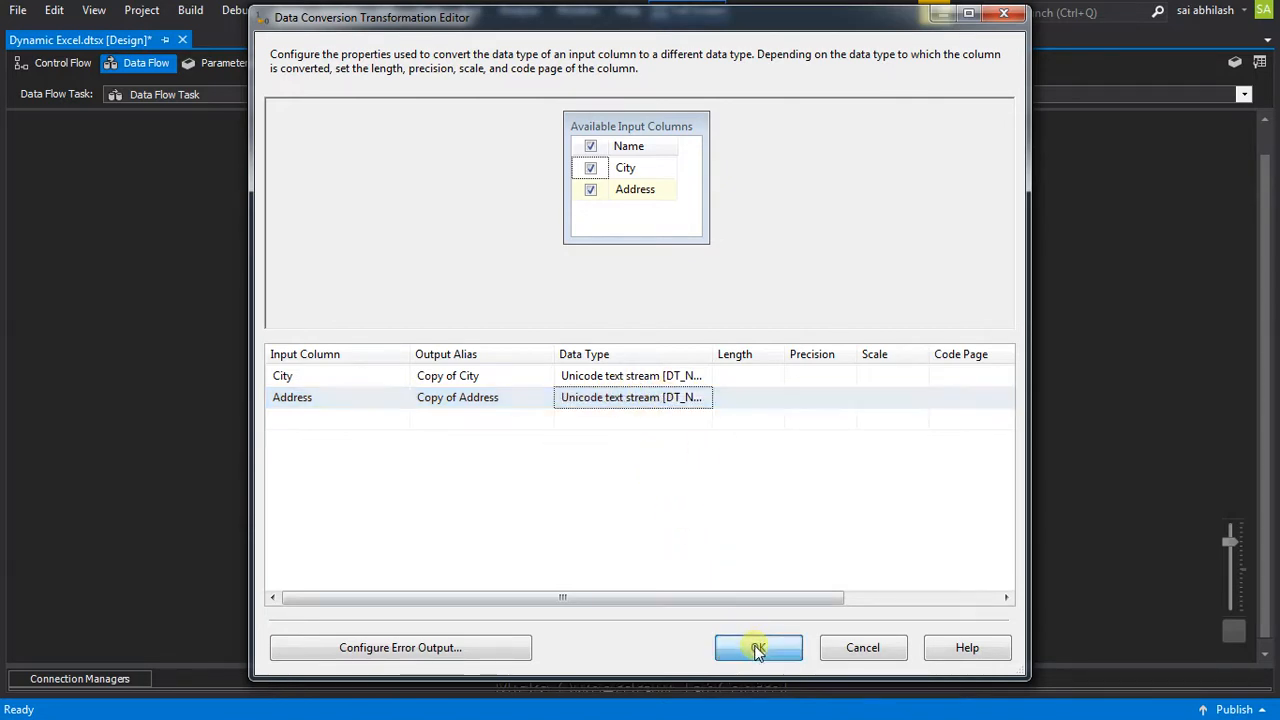
# In the Excel Destination mappings, map Copy of City to City and Copy of Address to Address, checking that their data types match
pyautogui.doubleClick(559, 533)
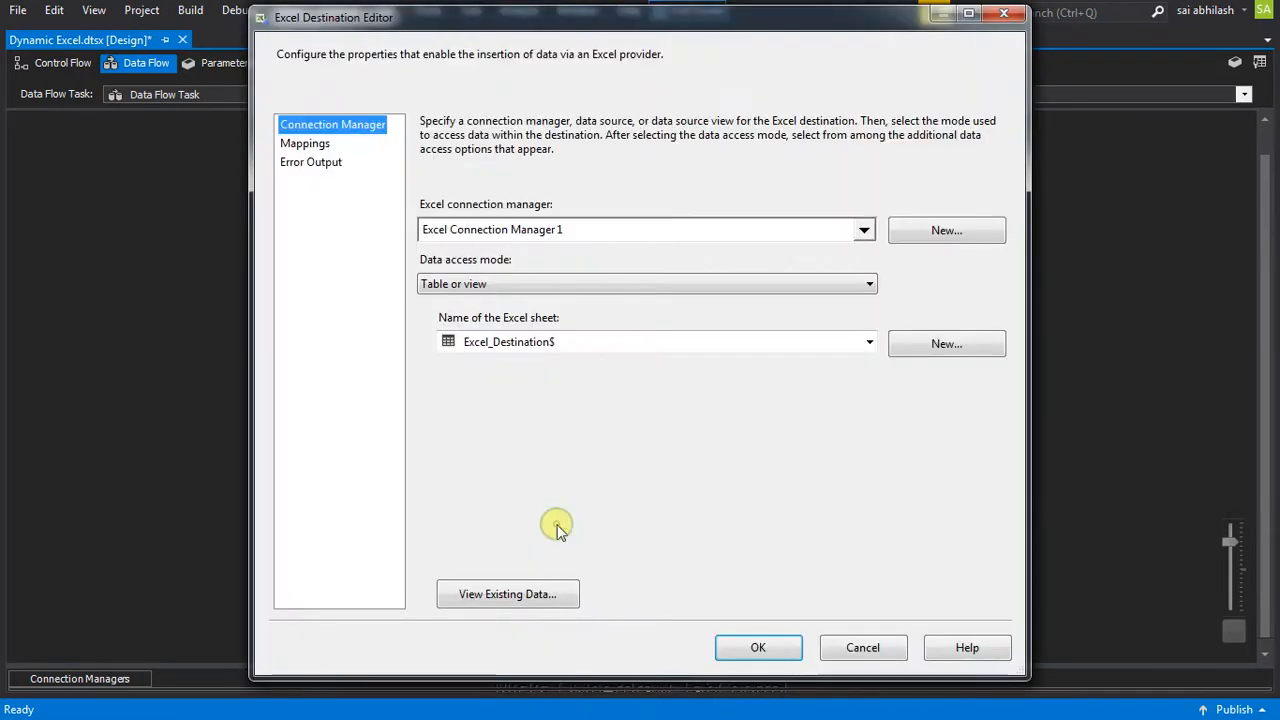
pyautogui.click(313, 145)
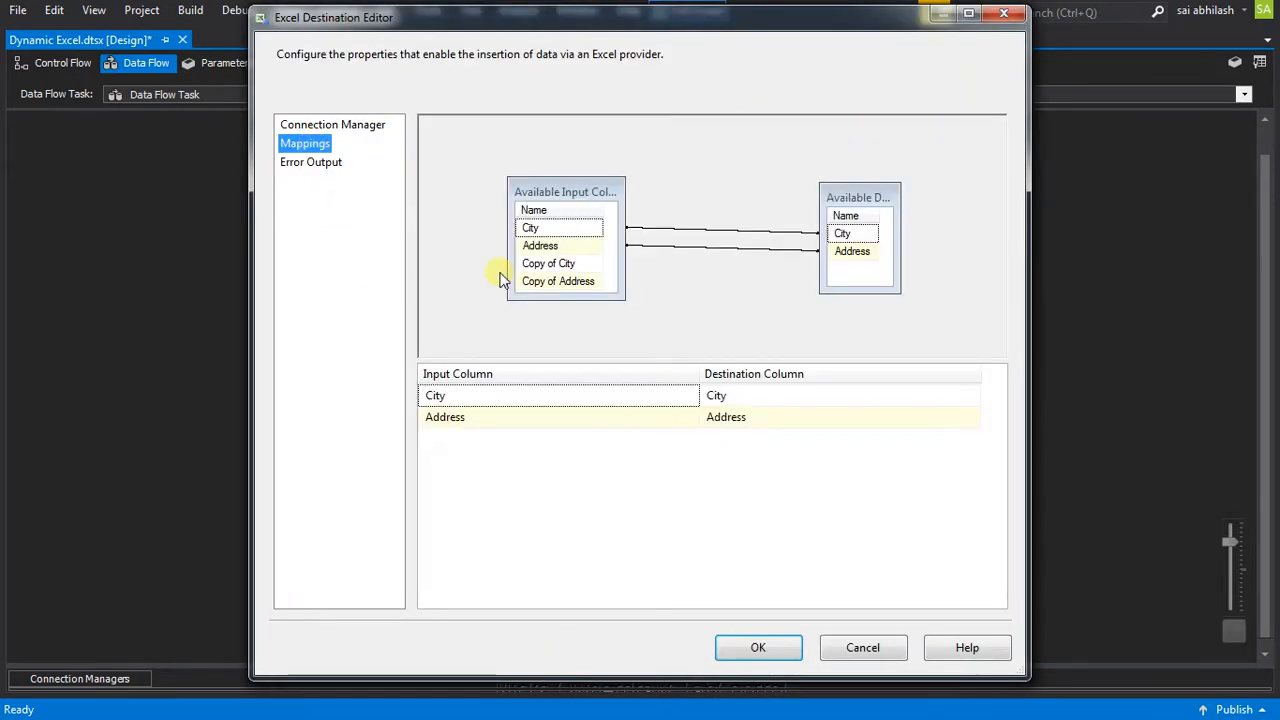
pyautogui.click(628, 400)
pyautogui.click(689, 395)
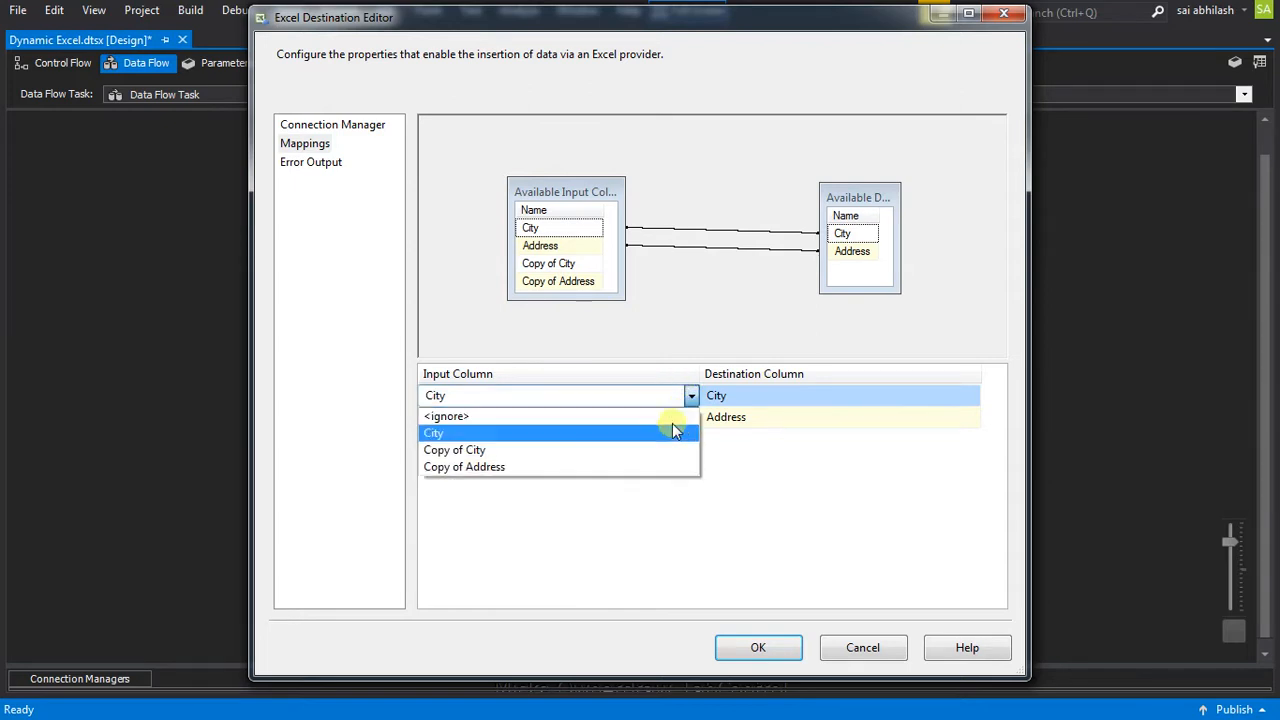
pyautogui.click(667, 450)
pyautogui.click(663, 420)
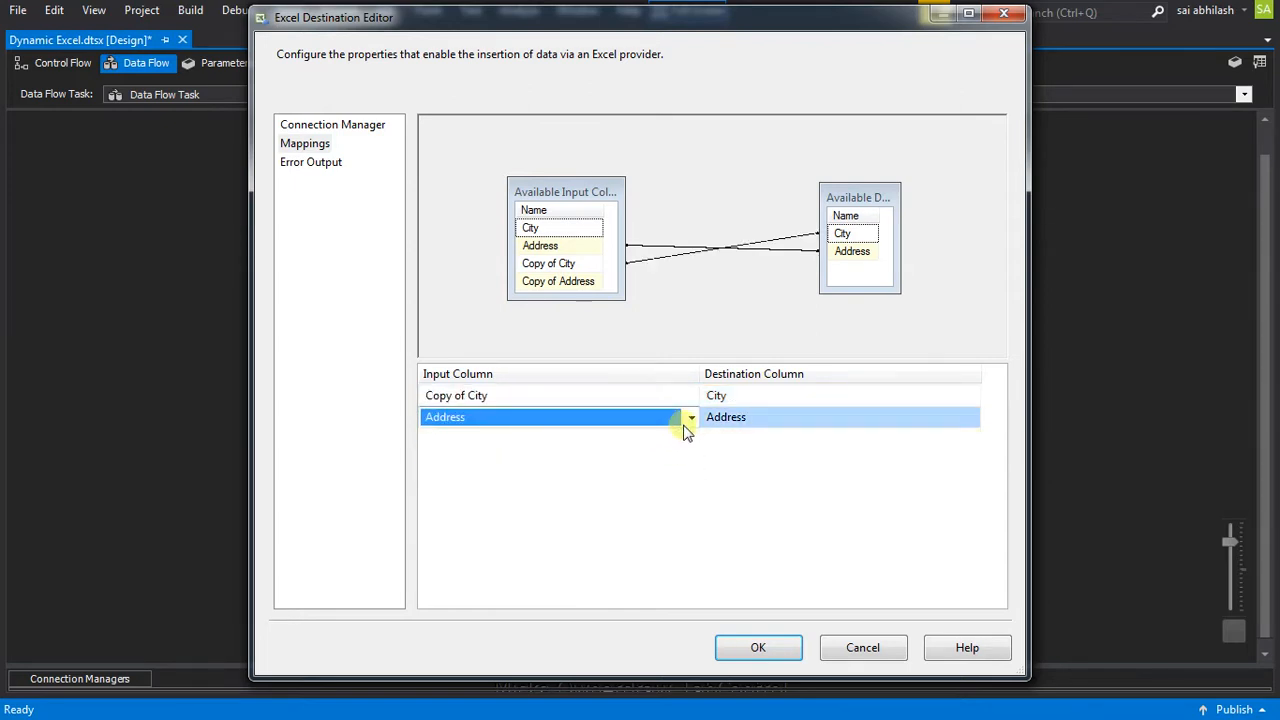
pyautogui.click(689, 418)
pyautogui.click(660, 487)
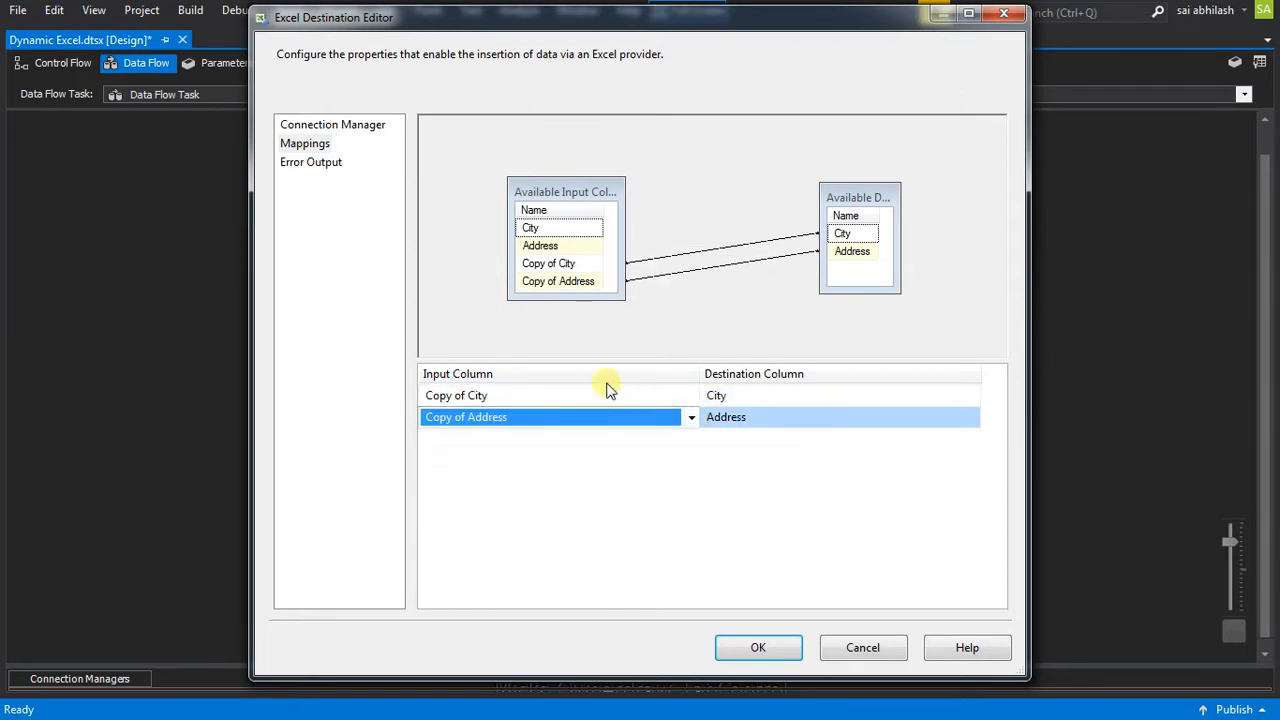
pyautogui.click(565, 501)
pyautogui.moveTo(581, 396)
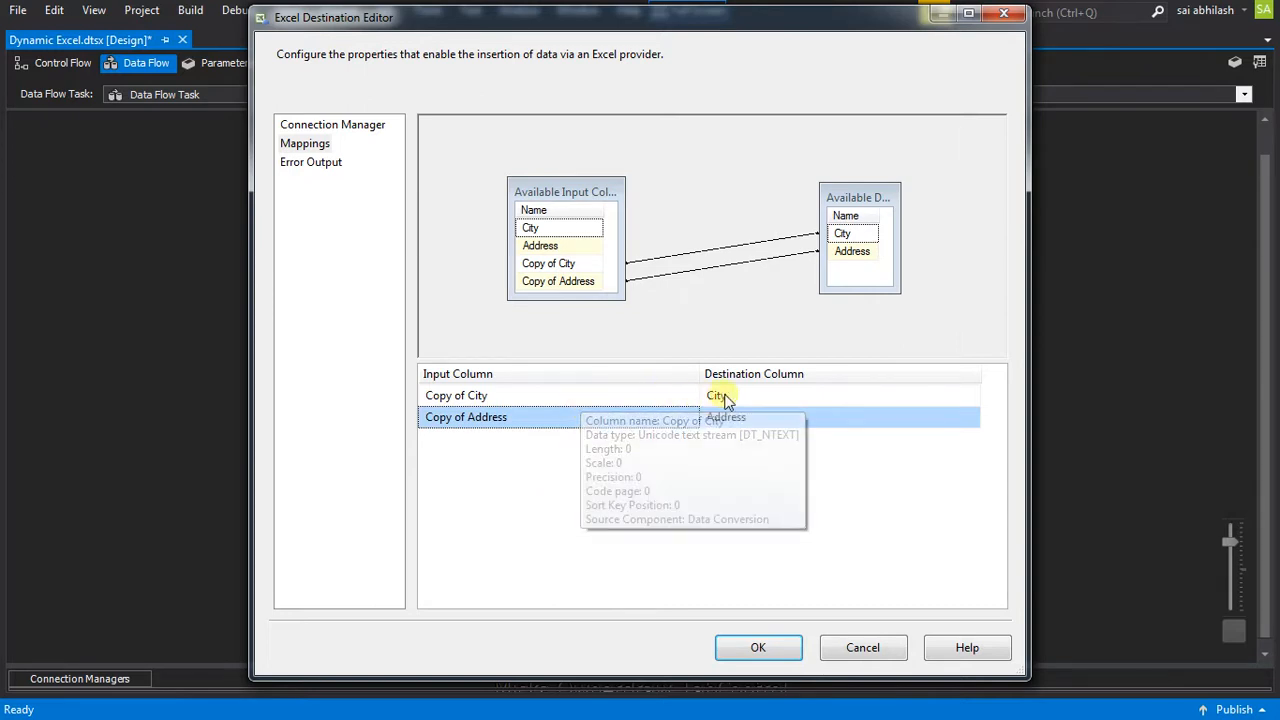
pyautogui.moveTo(724, 398)
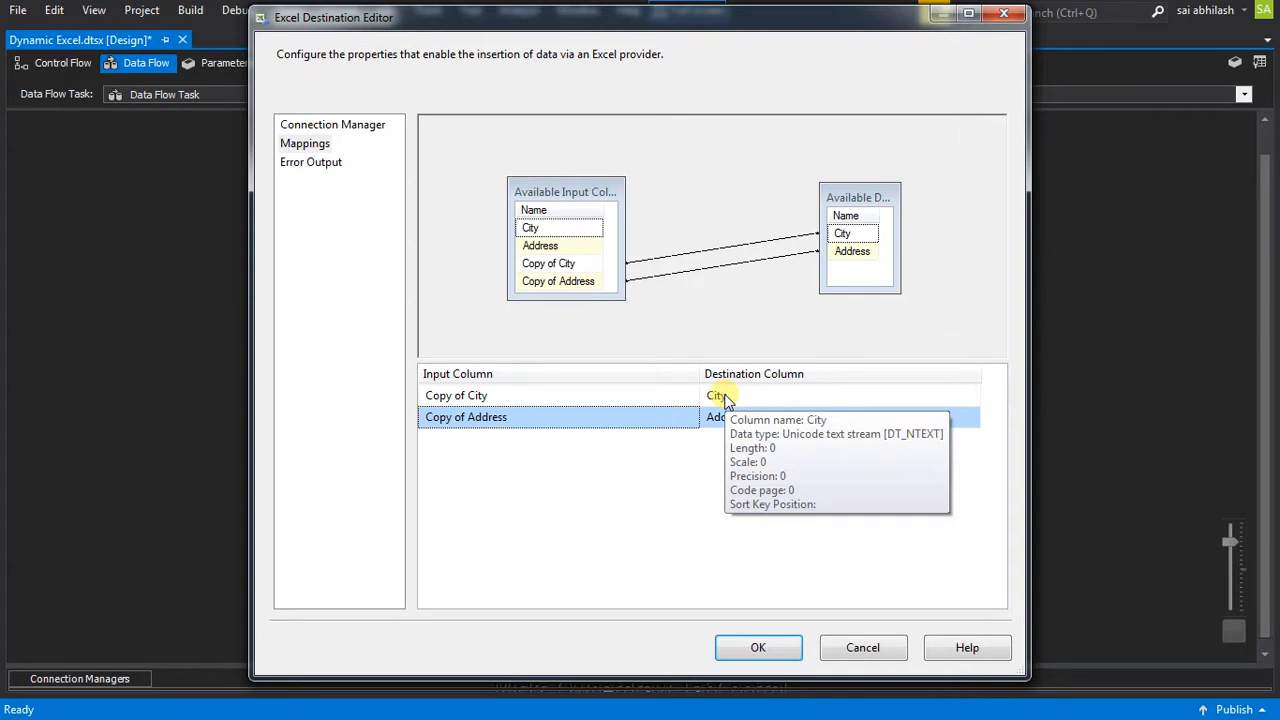
pyautogui.moveTo(619, 425)
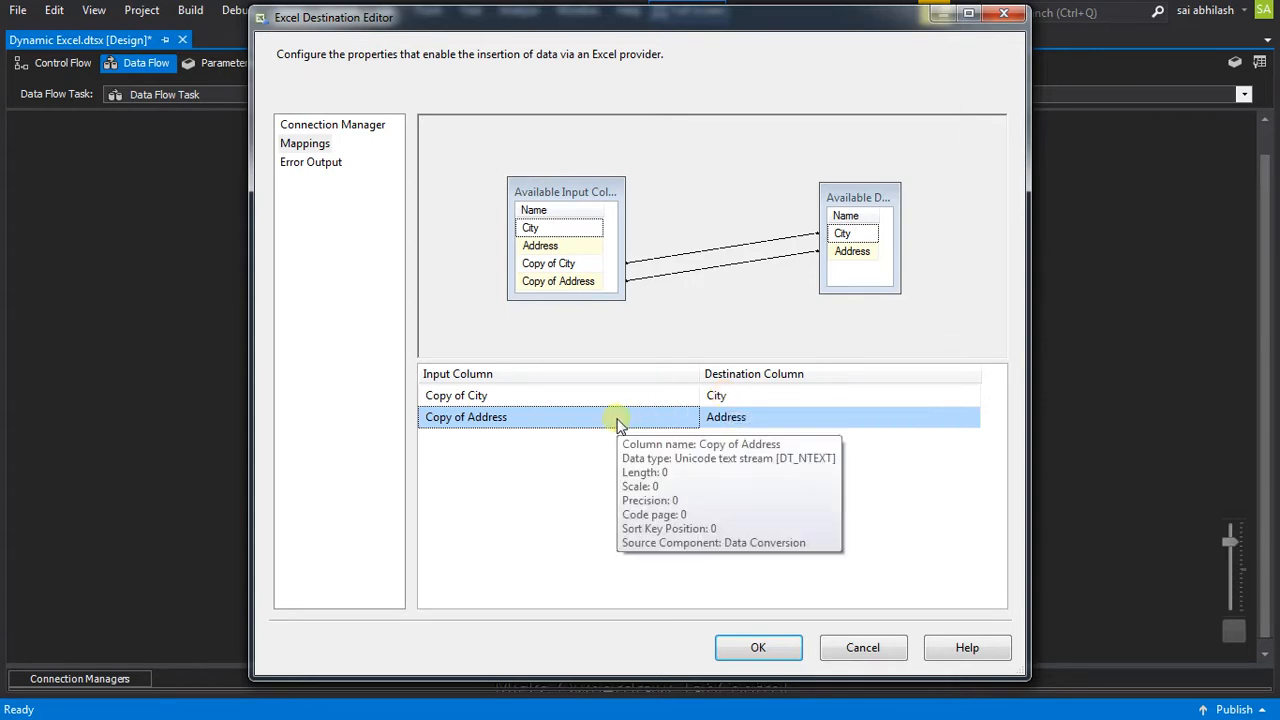
pyautogui.moveTo(748, 424)
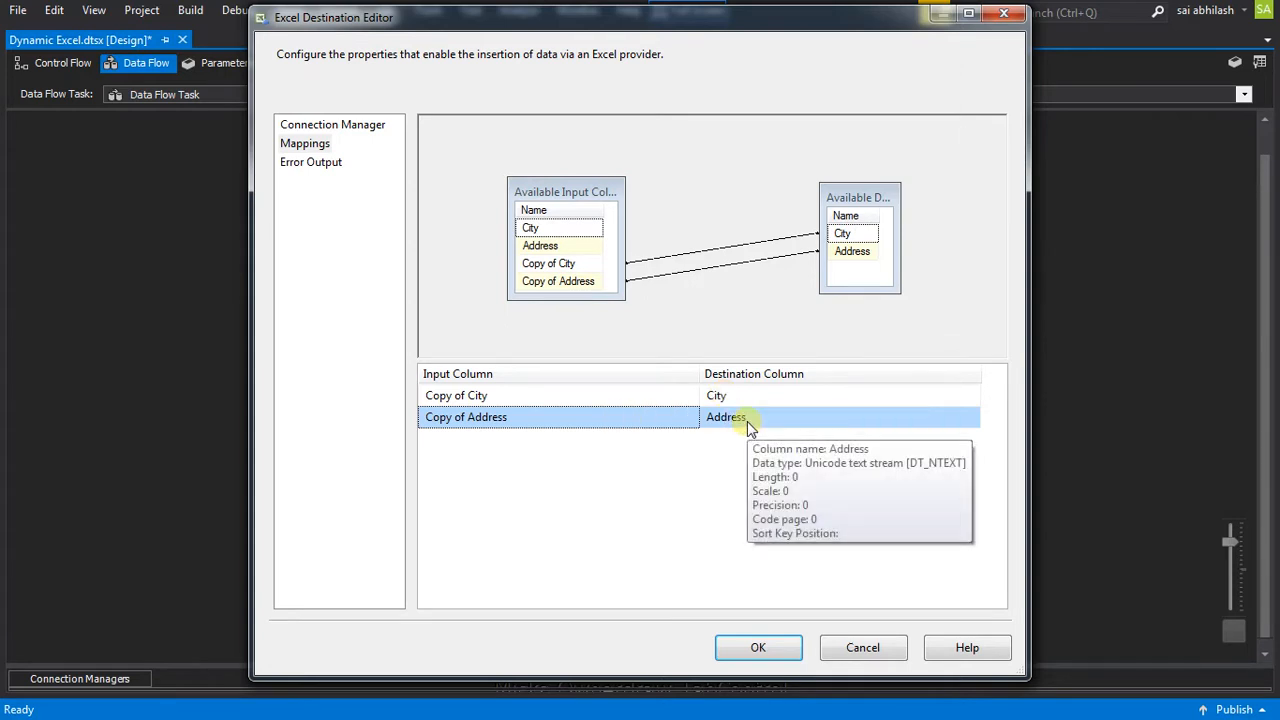
pyautogui.click(740, 648)
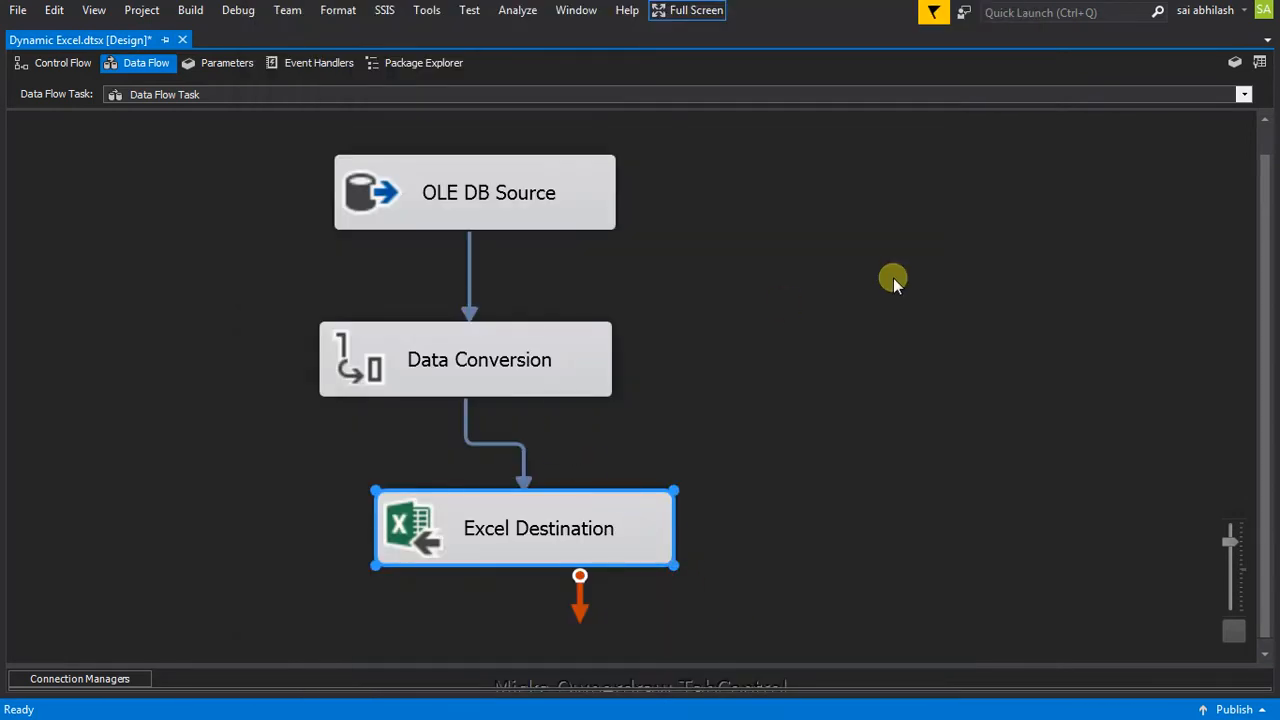
# View the control flow's Foreach Loop Container and its tasks at 200% zoom, and return to the data flow
pyautogui.click(71, 65)
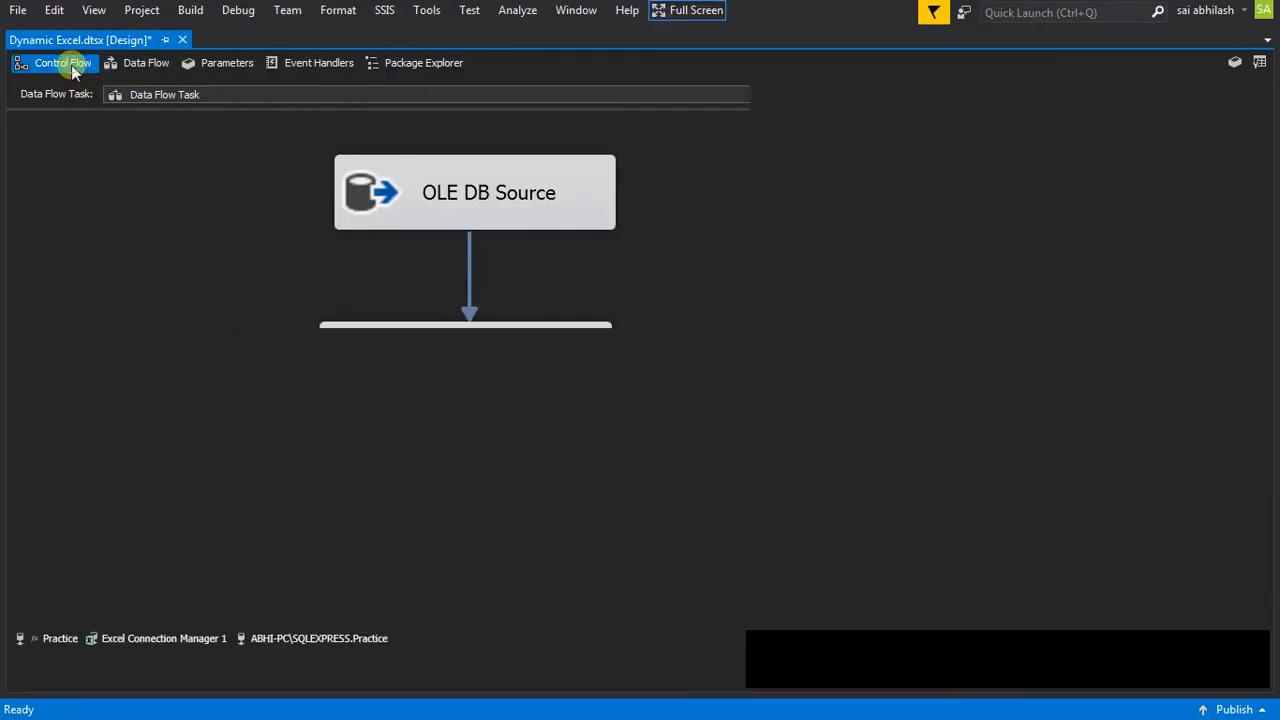
pyautogui.click(147, 67)
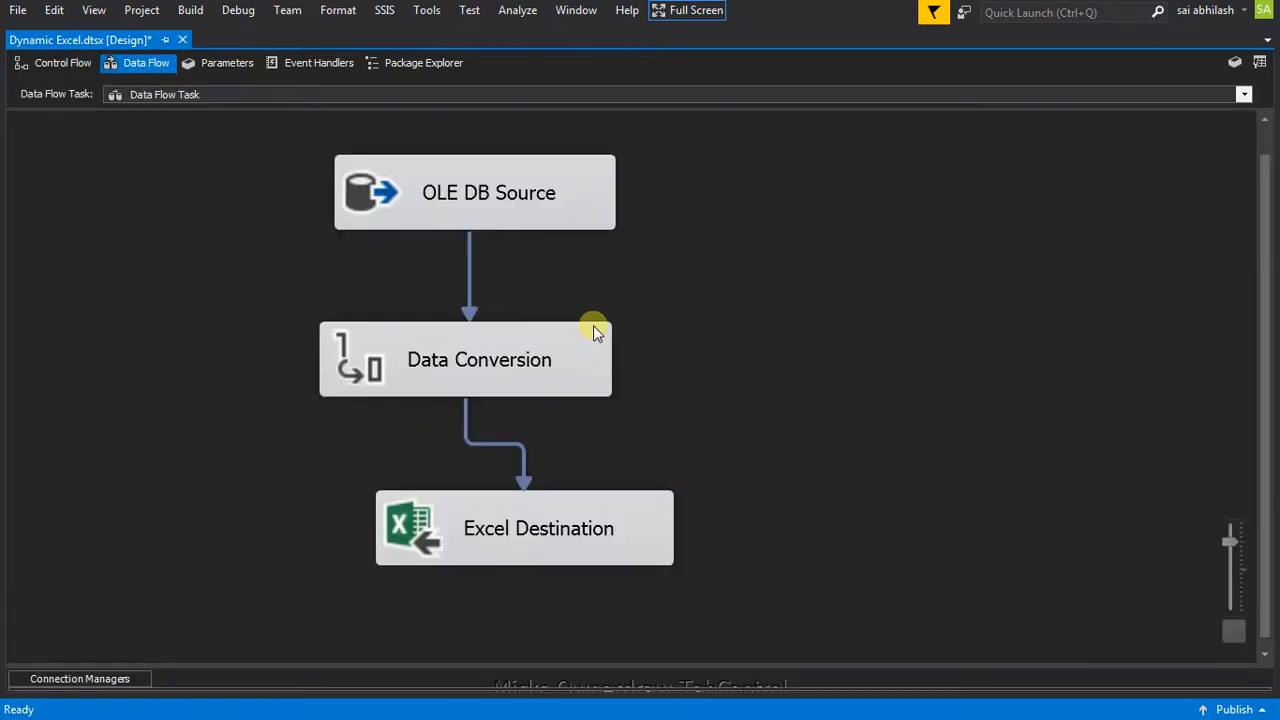
pyautogui.click(63, 68)
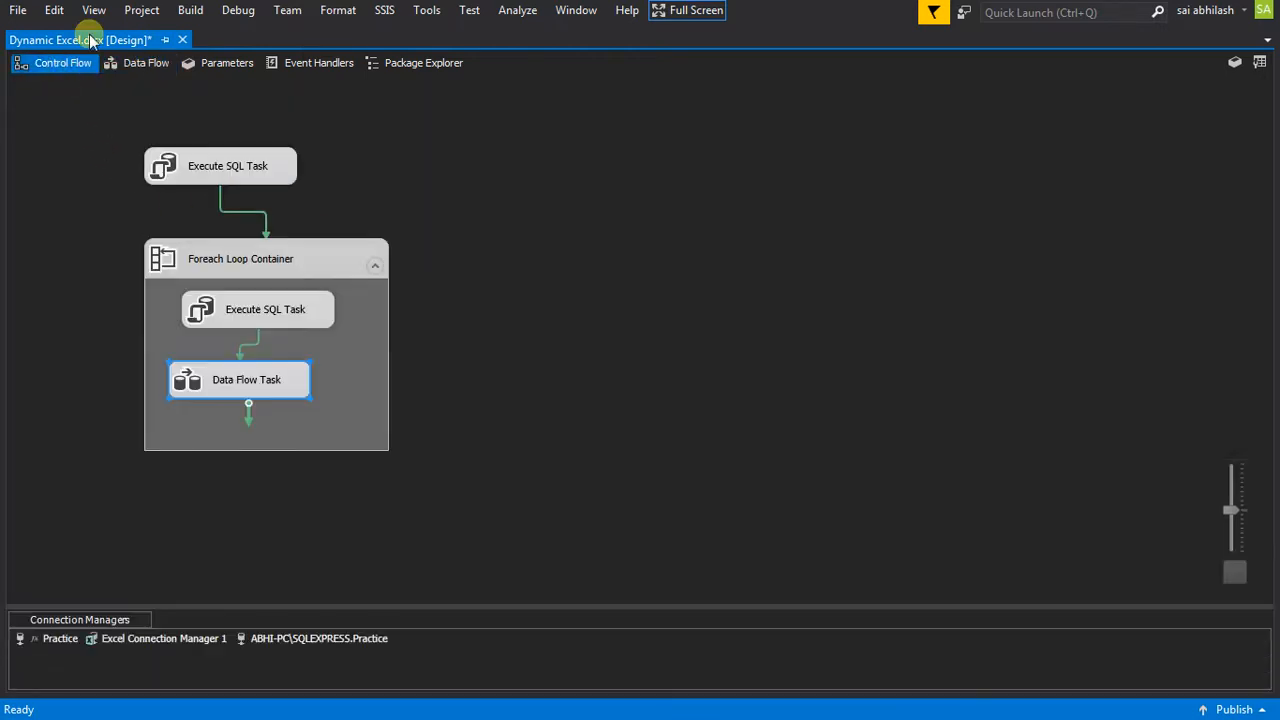
pyautogui.click(95, 11)
pyautogui.moveTo(263, 484)
pyautogui.click(325, 502)
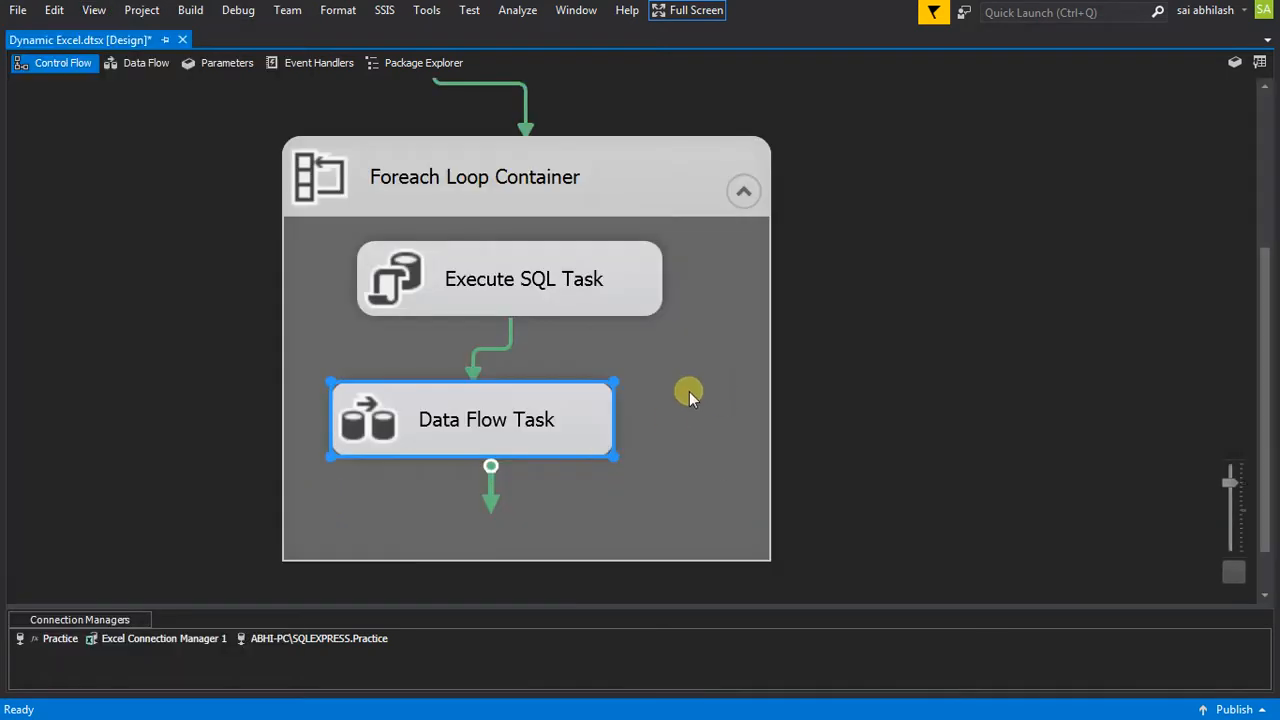
pyautogui.click(151, 63)
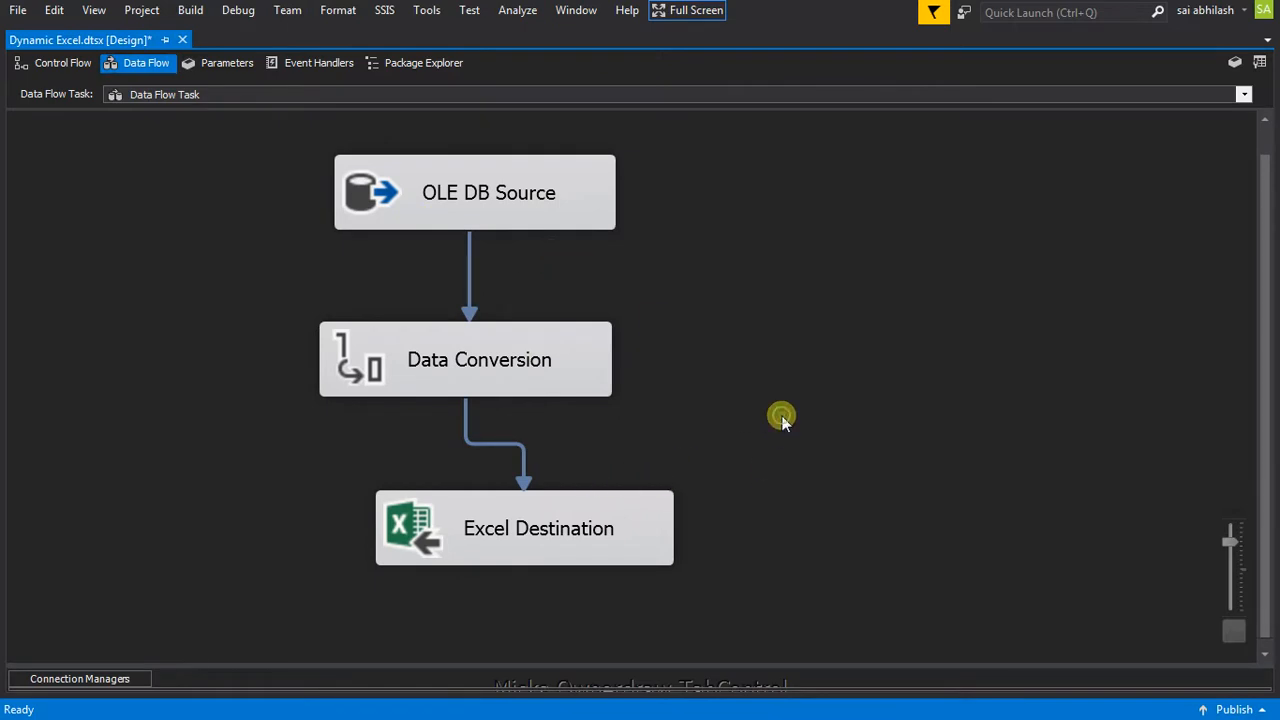
pyautogui.click(524, 531)
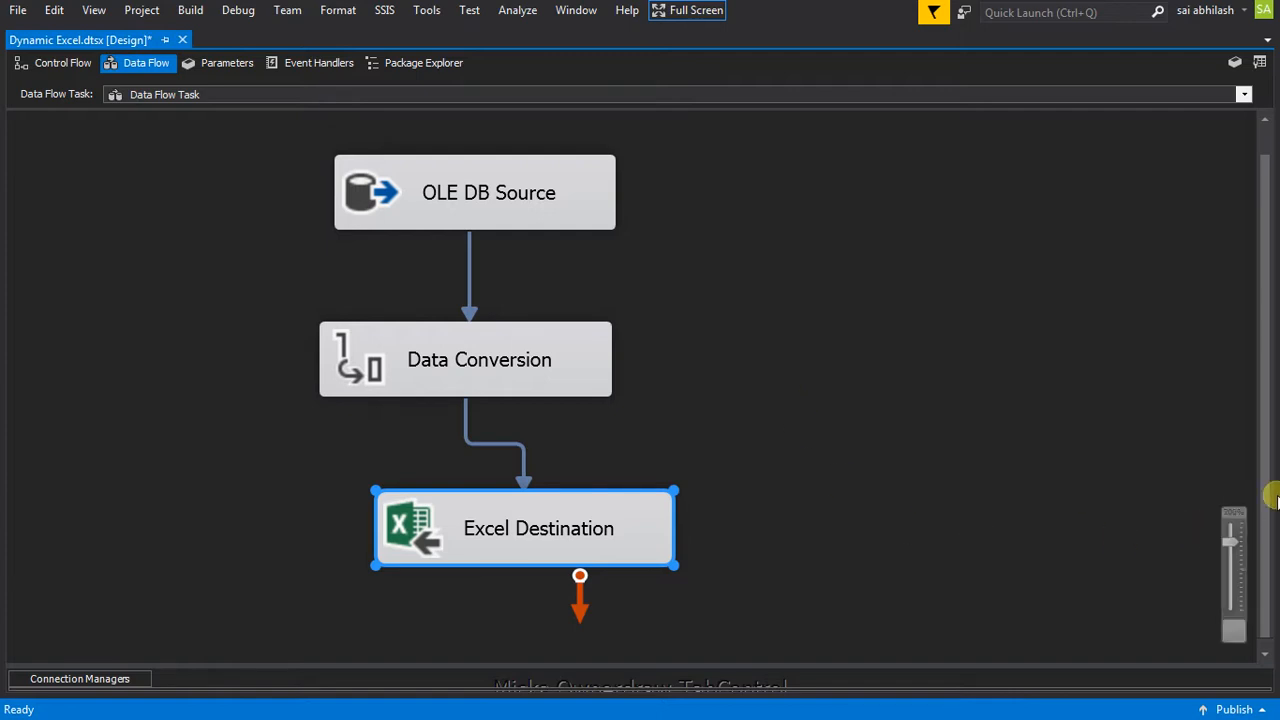
pyautogui.moveTo(1268, 498); pyautogui.dragTo(1271, 562)
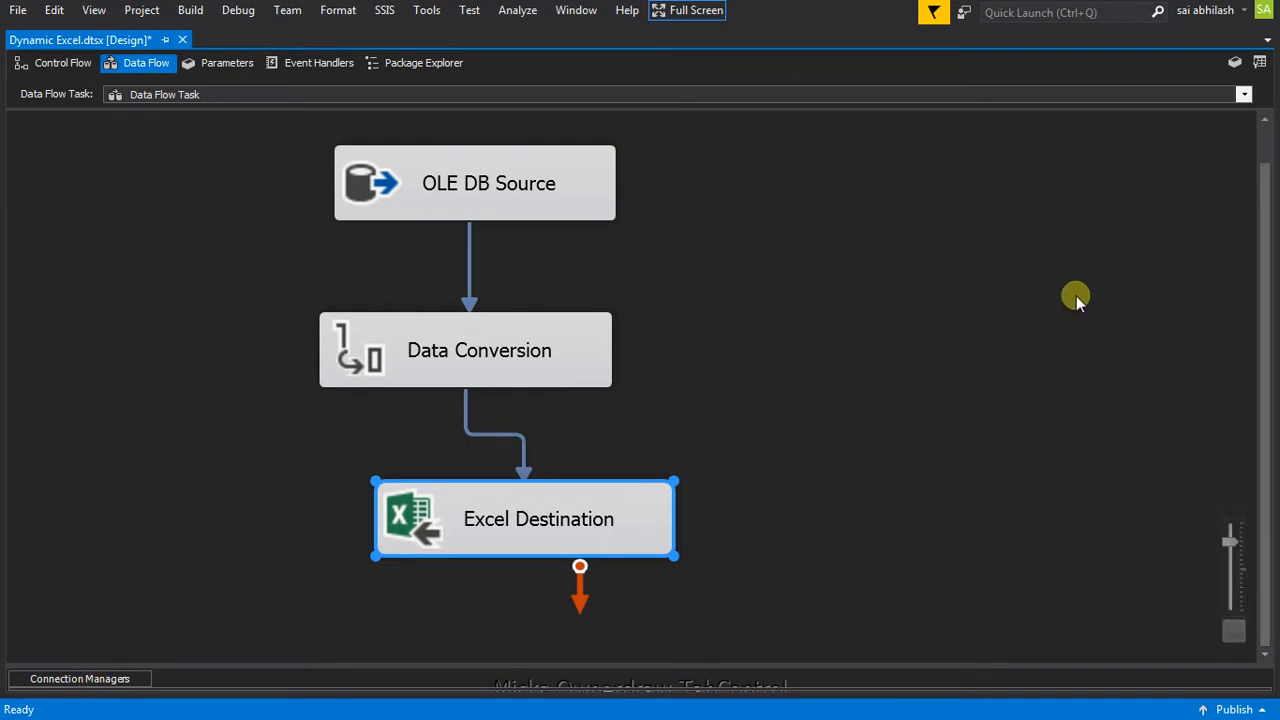
pyautogui.rightClick(995, 263)
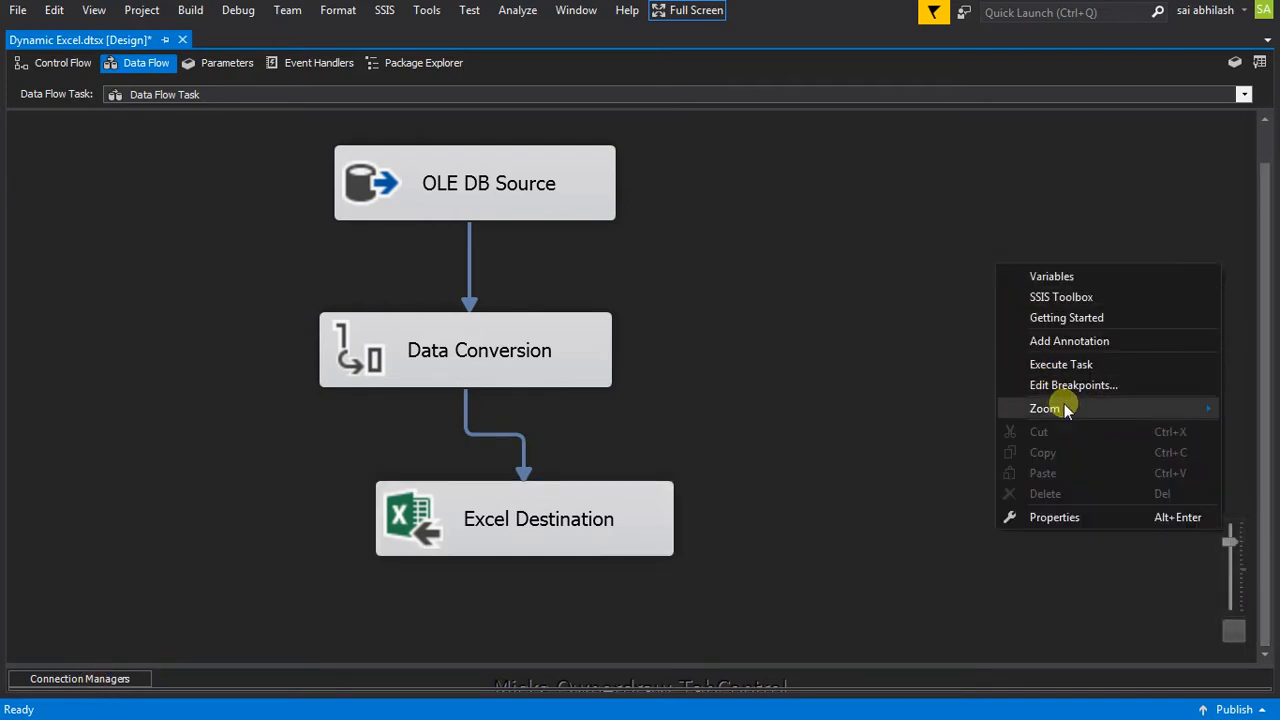
pyautogui.moveTo(1055, 405)
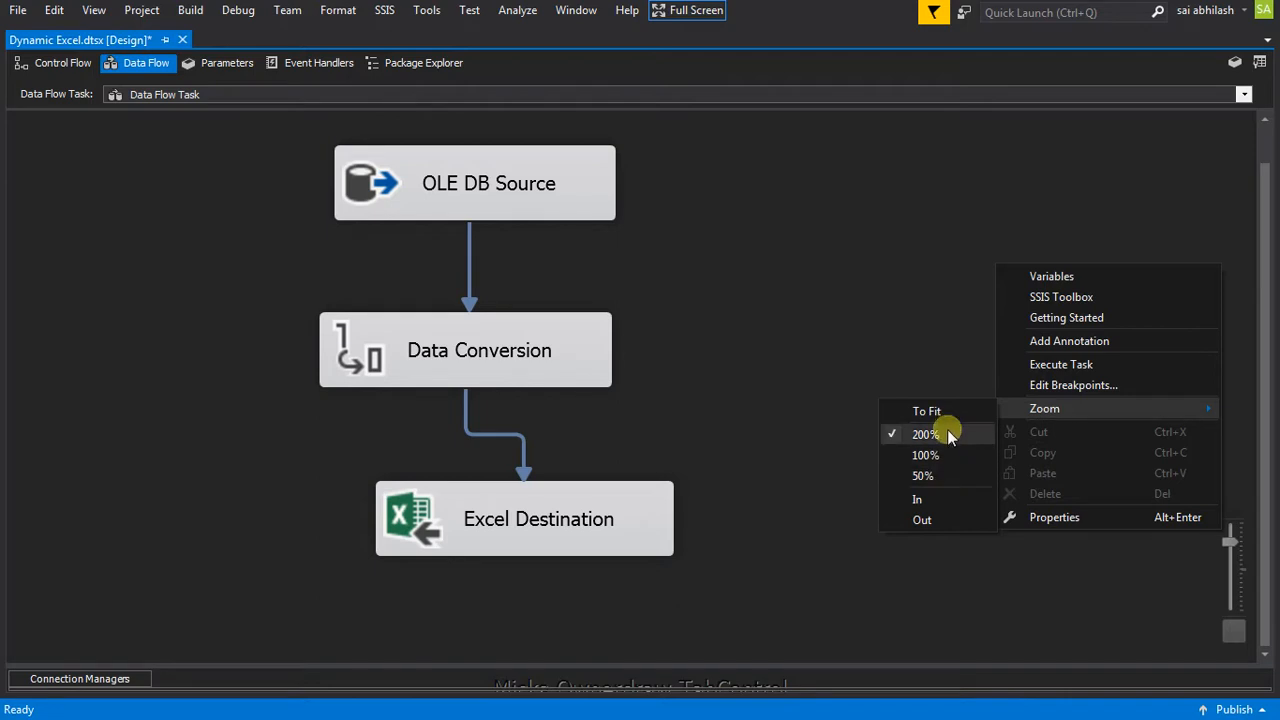
pyautogui.click(944, 496)
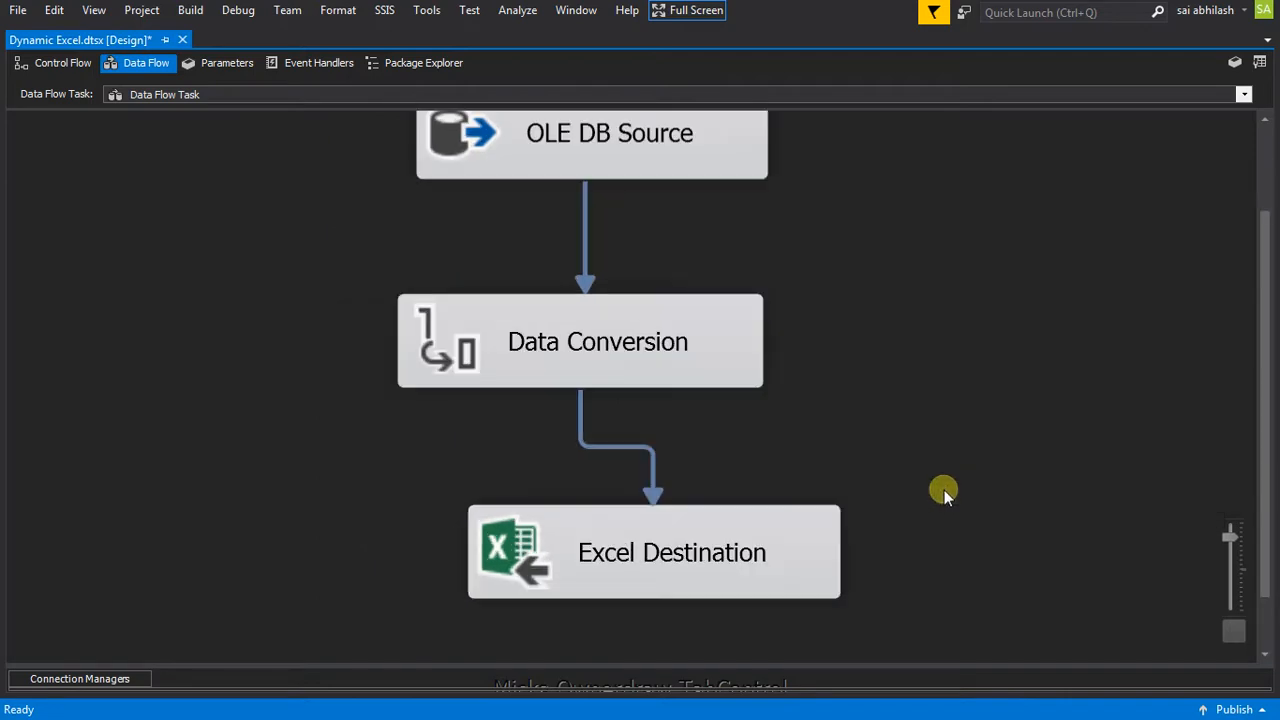
pyautogui.rightClick(937, 362)
pyautogui.moveTo(1005, 508)
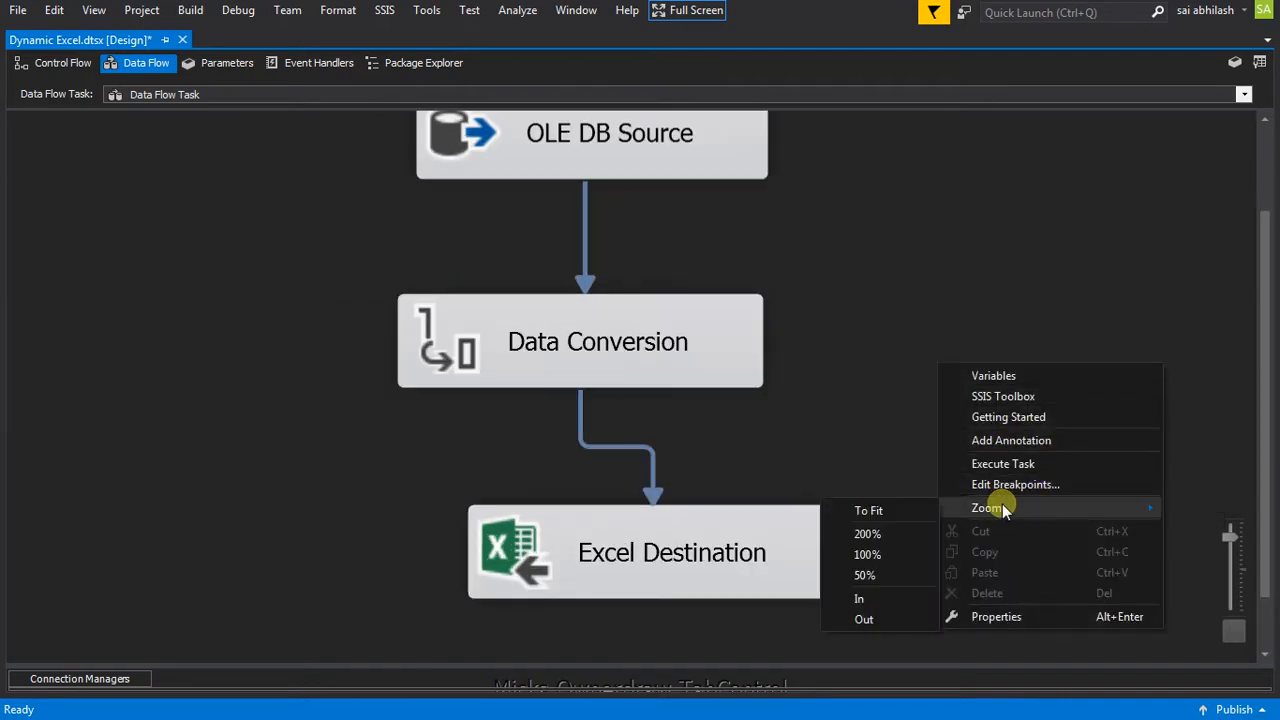
pyautogui.click(900, 614)
# Zoom the data flow design surface out by one level
pyautogui.rightClick(905, 364)
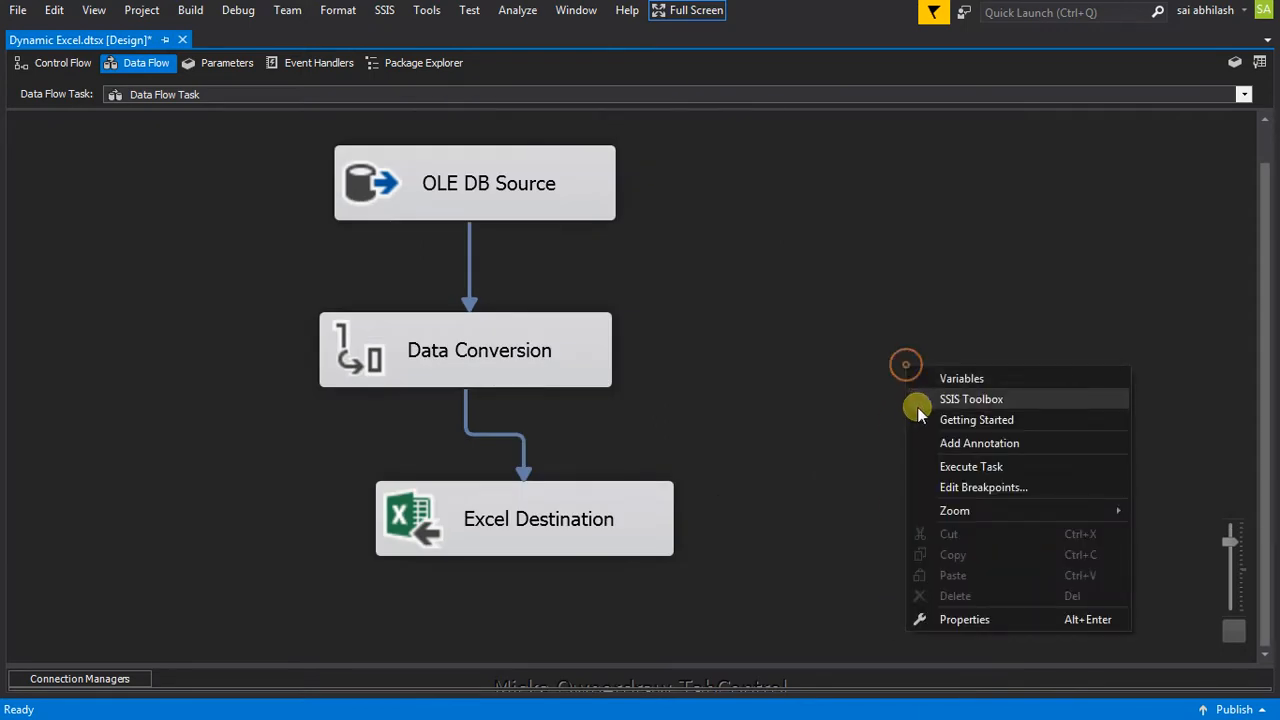
pyautogui.moveTo(948, 503)
pyautogui.click(858, 615)
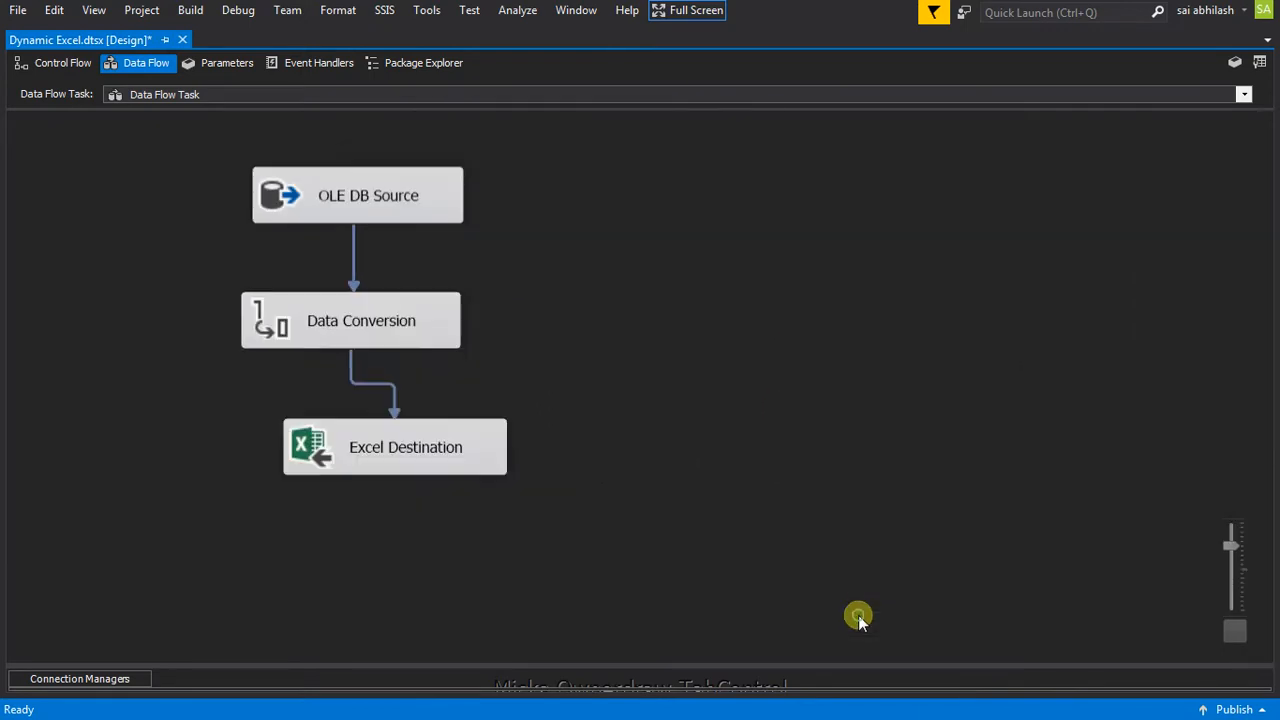
pyautogui.rightClick(839, 285)
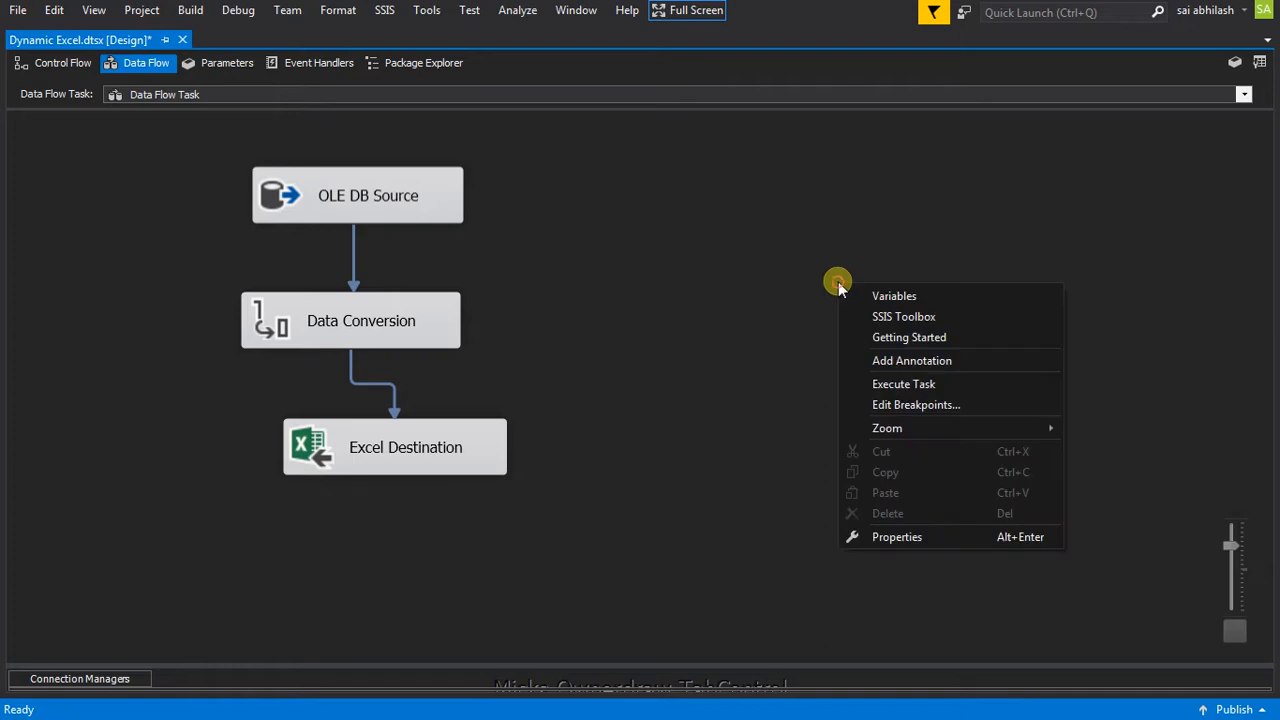
pyautogui.moveTo(893, 426)
pyautogui.click(719, 298)
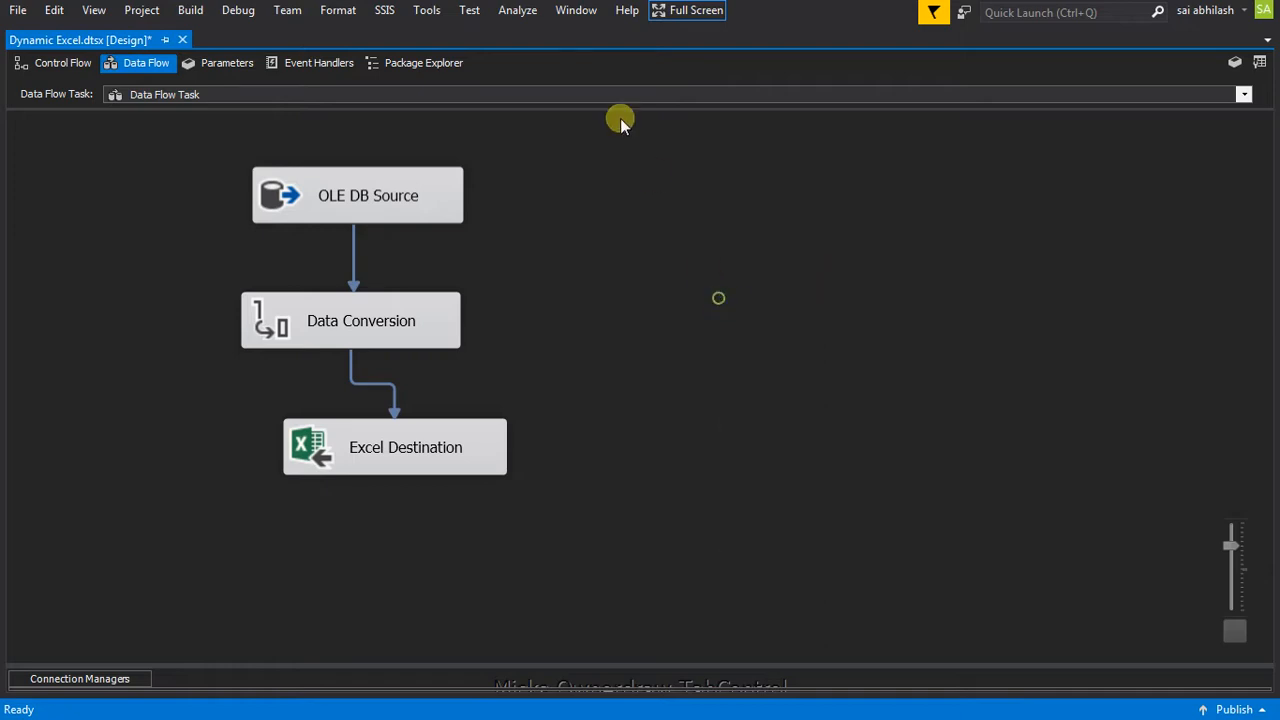
# Leave full screen mode and enlarge the Connection Managers area to show the package's connections
pyautogui.click(688, 10)
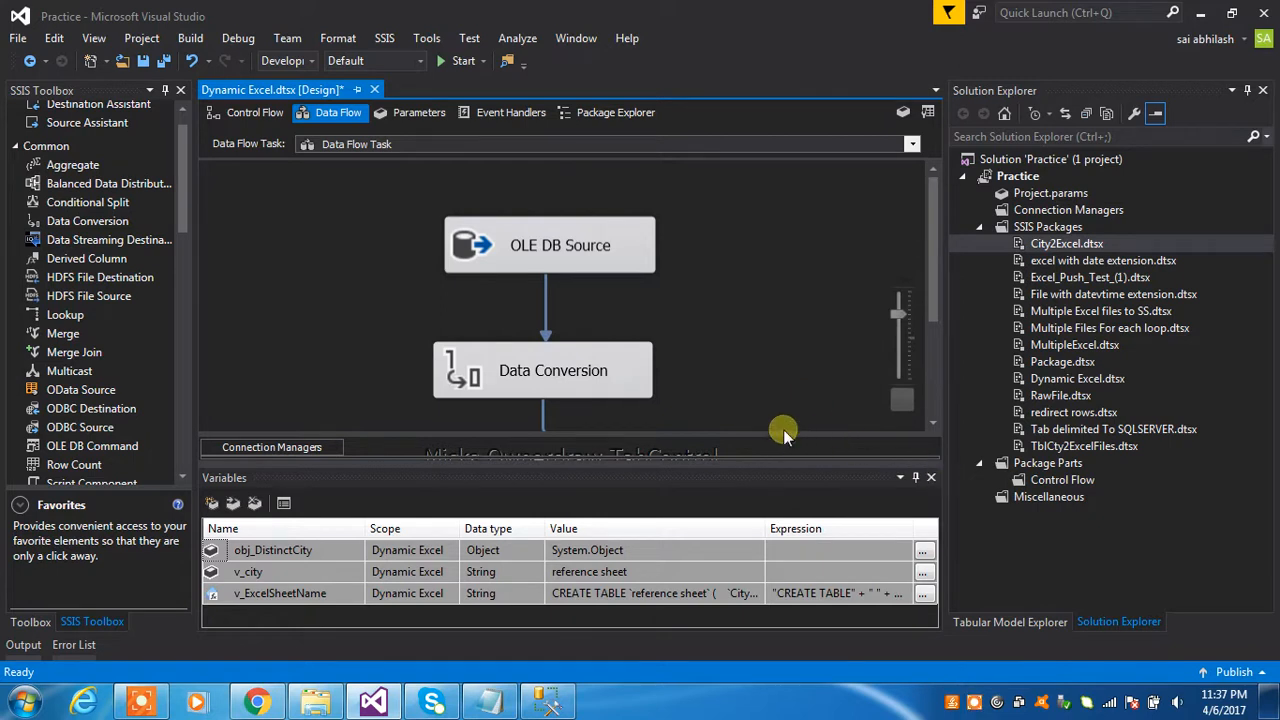
pyautogui.moveTo(795, 449); pyautogui.dragTo(766, 380)
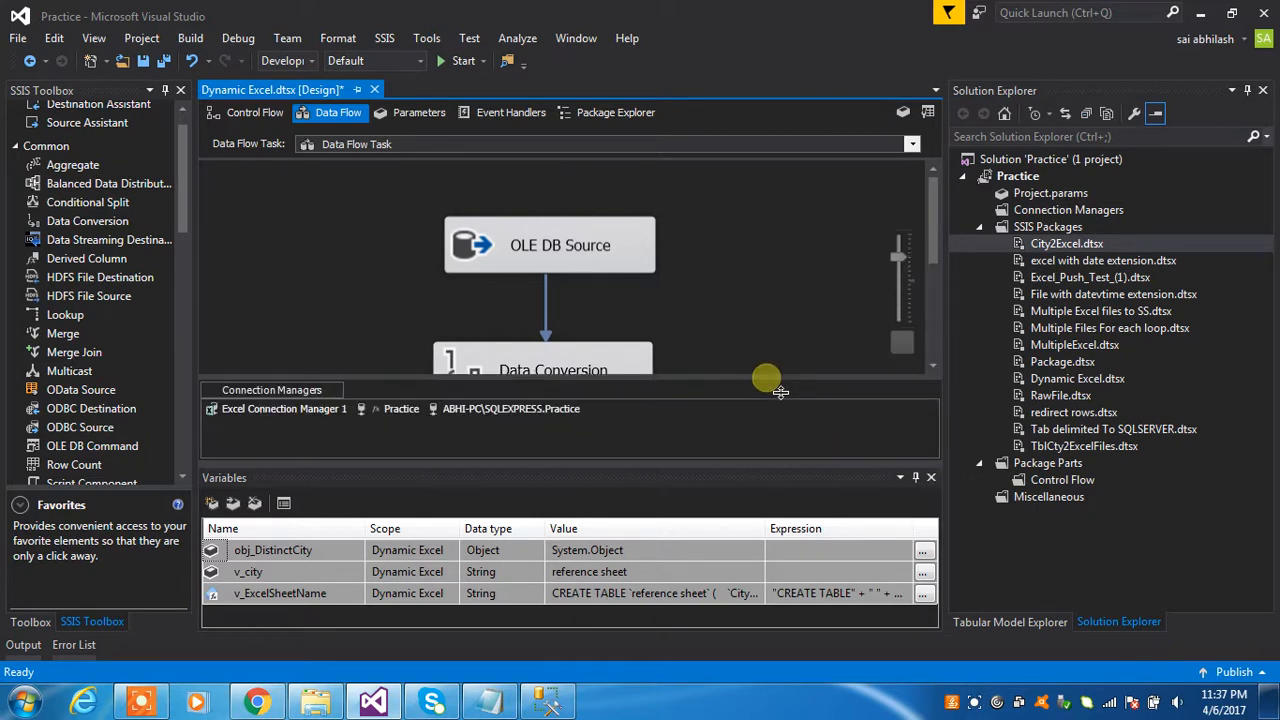
pyautogui.click(306, 411)
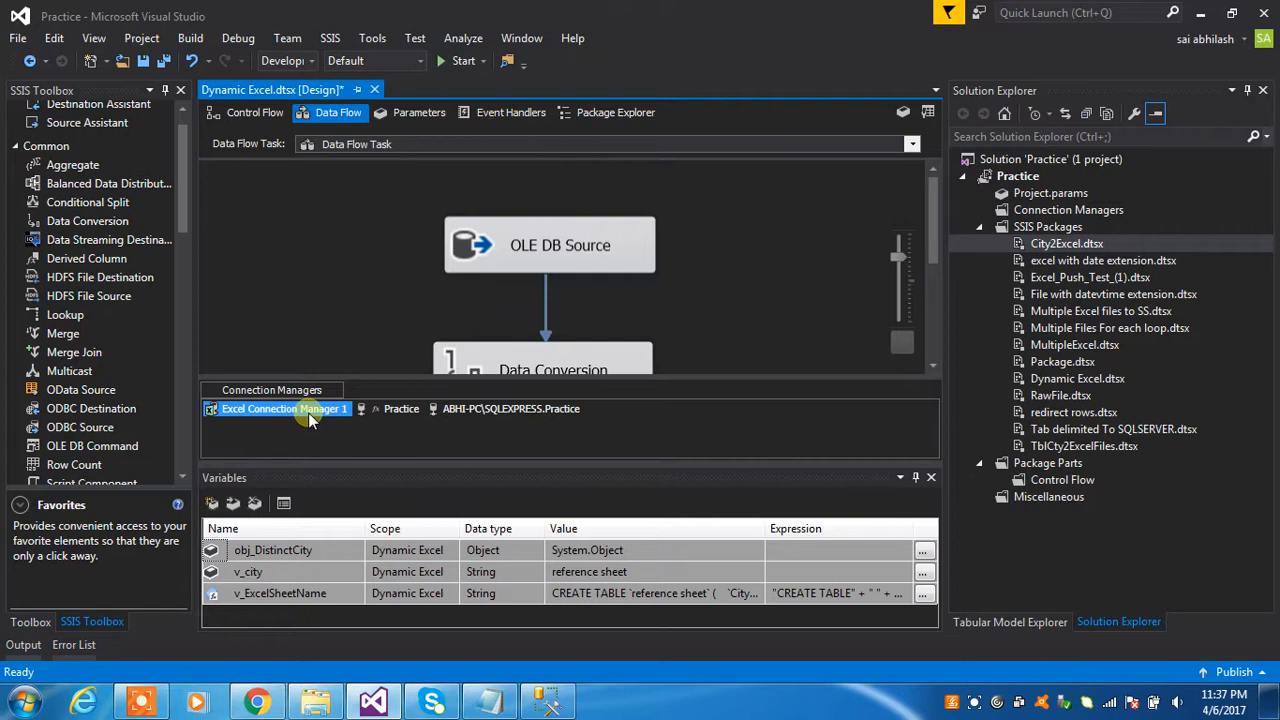
pyautogui.rightClick(292, 413)
pyautogui.click(344, 388)
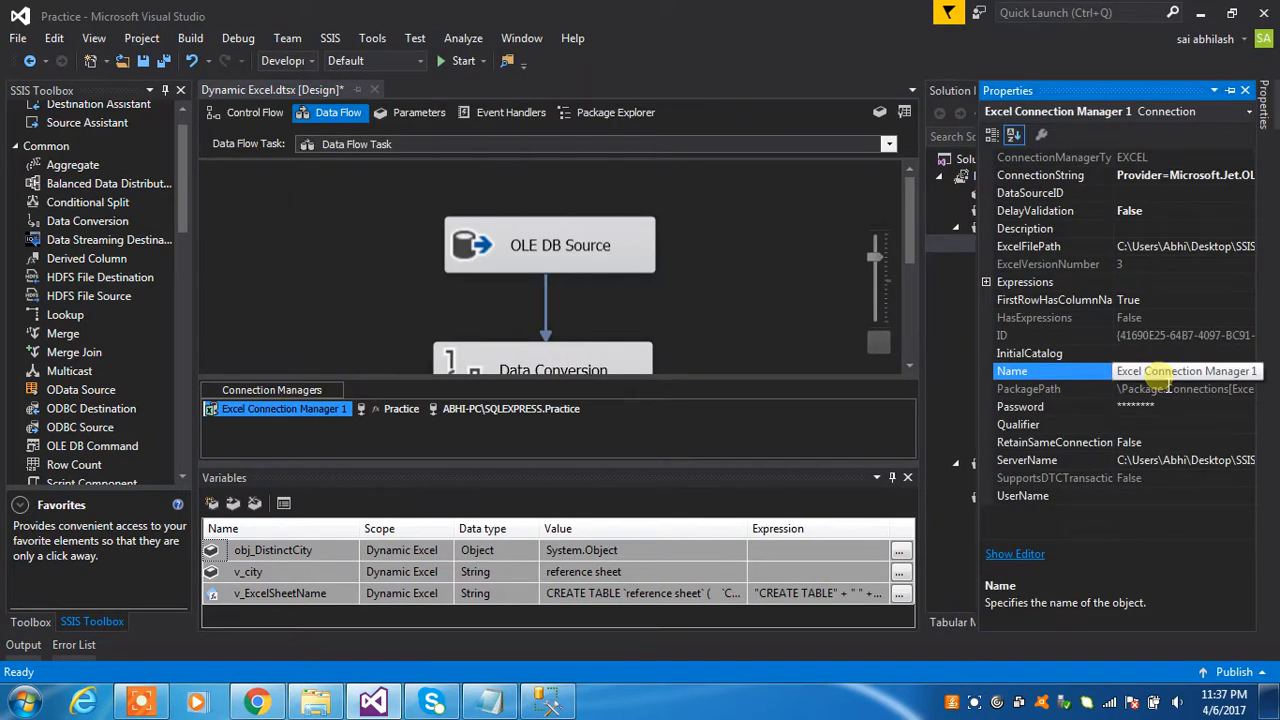
pyautogui.click(988, 284)
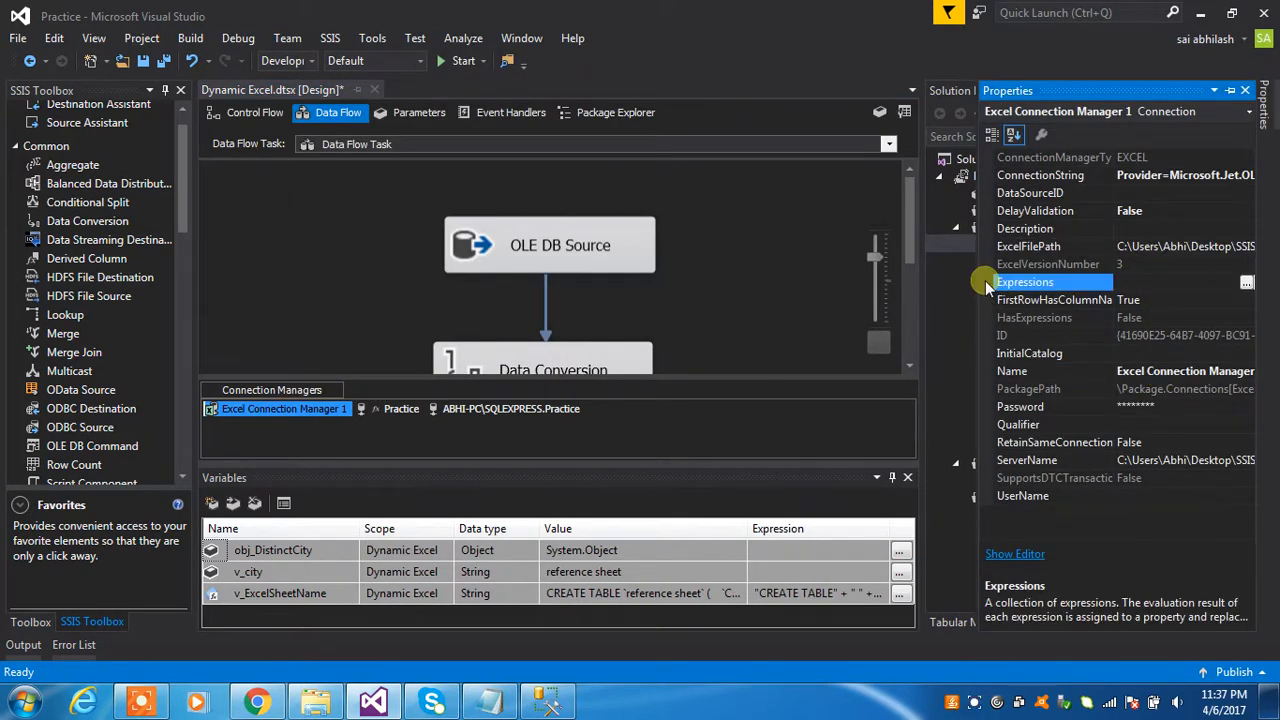
pyautogui.click(1246, 283)
pyautogui.click(611, 264)
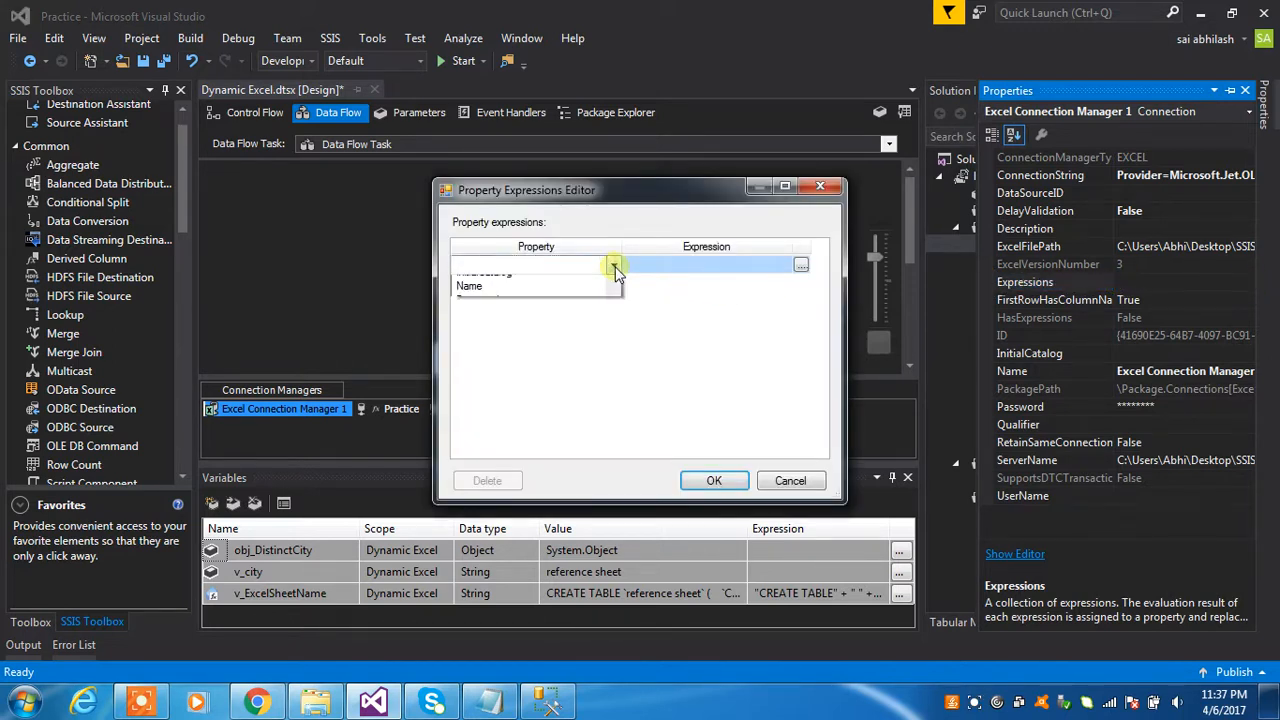
pyautogui.click(580, 311)
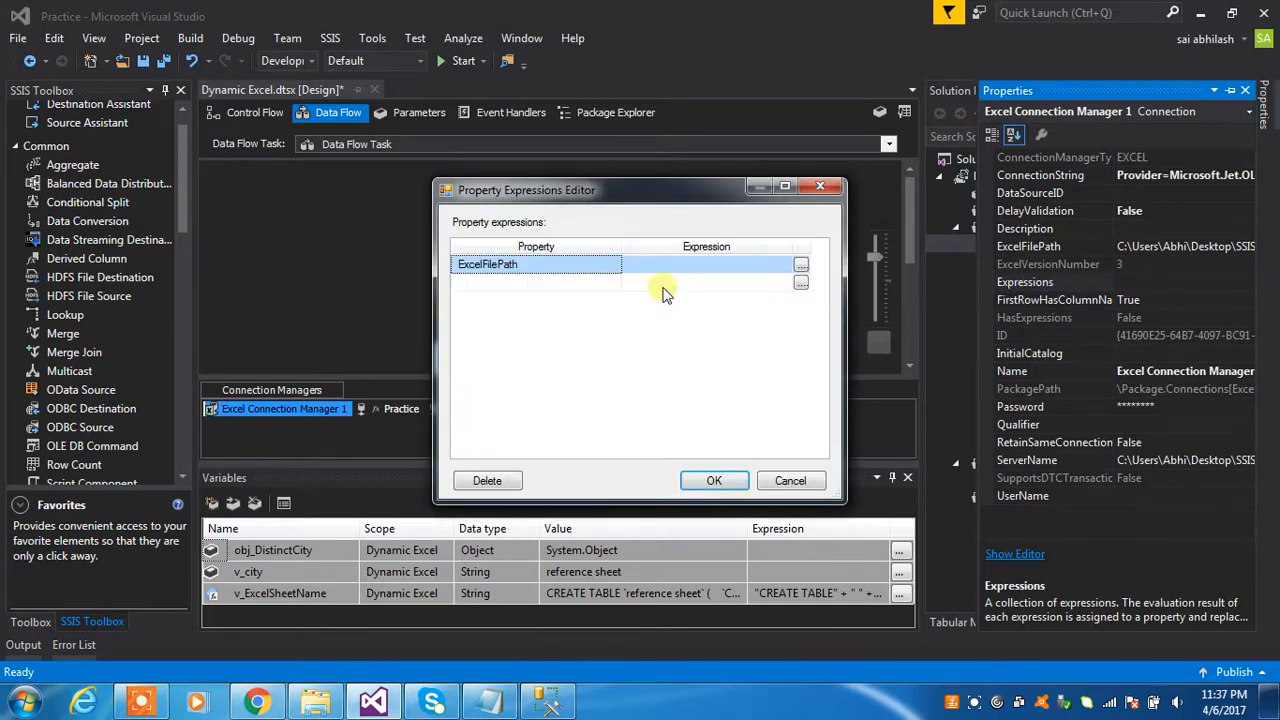
pyautogui.click(801, 265)
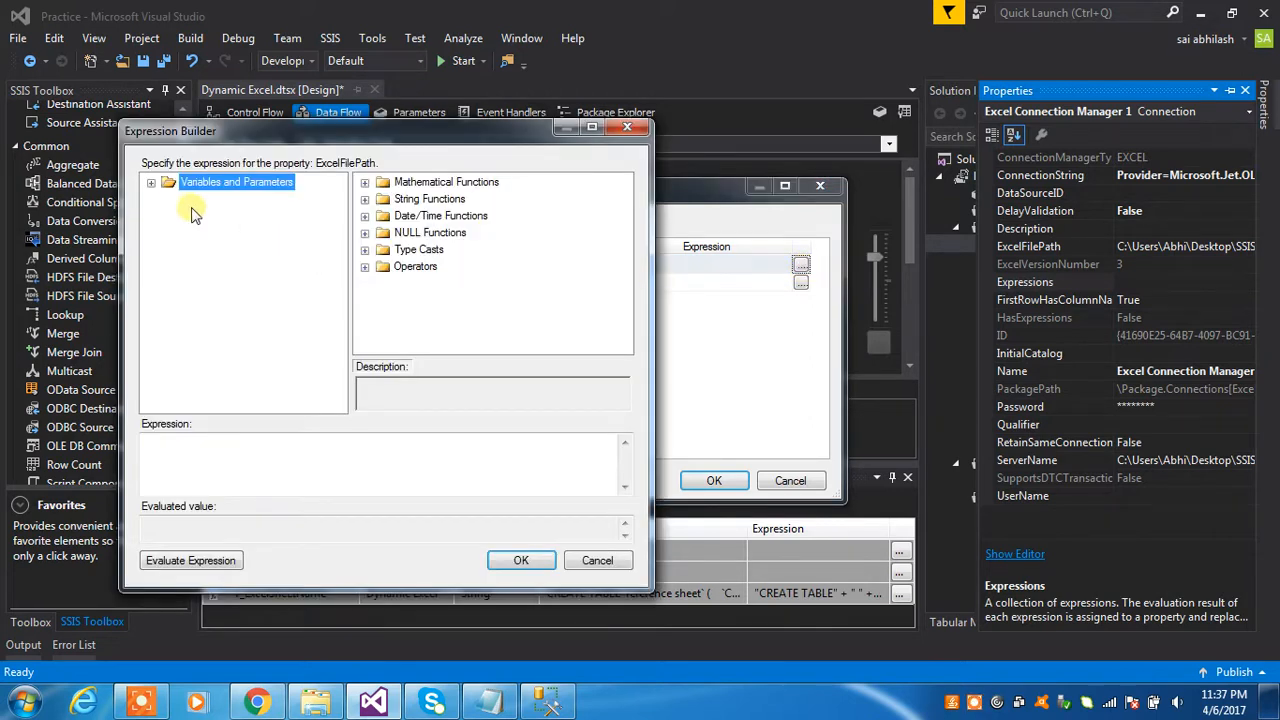
pyautogui.click(151, 183)
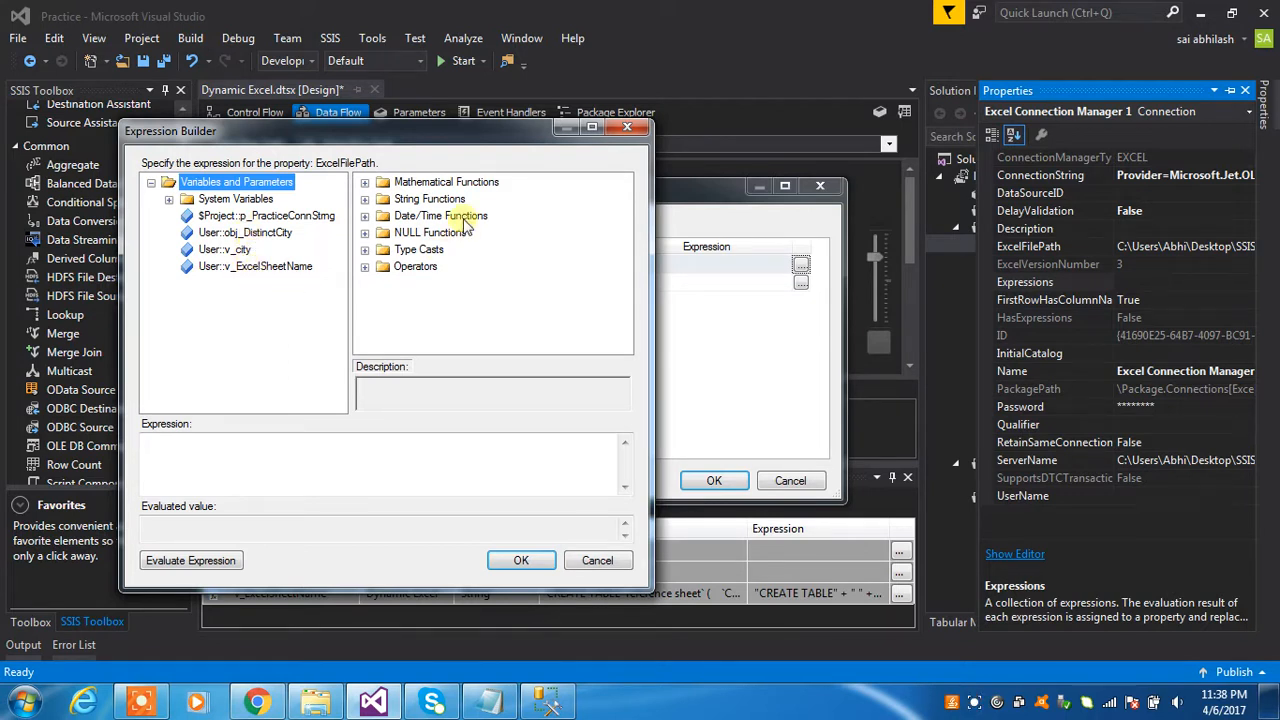
pyautogui.click(630, 128)
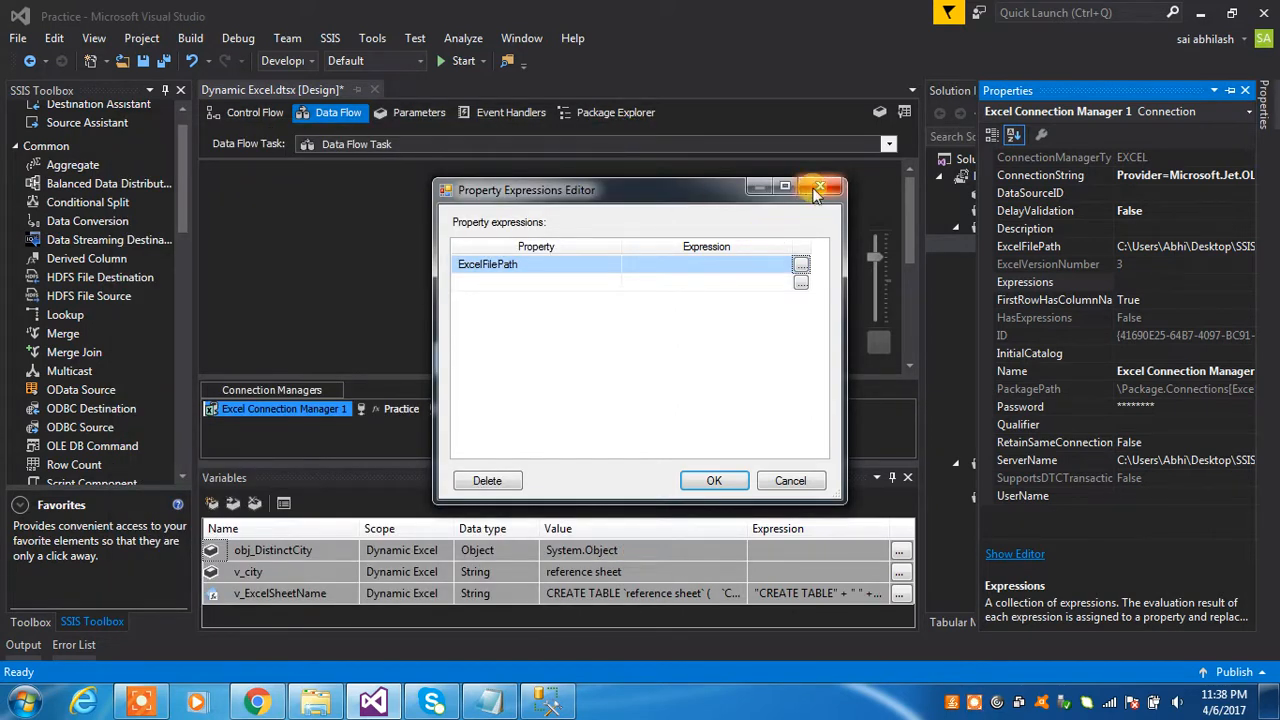
pyautogui.click(788, 481)
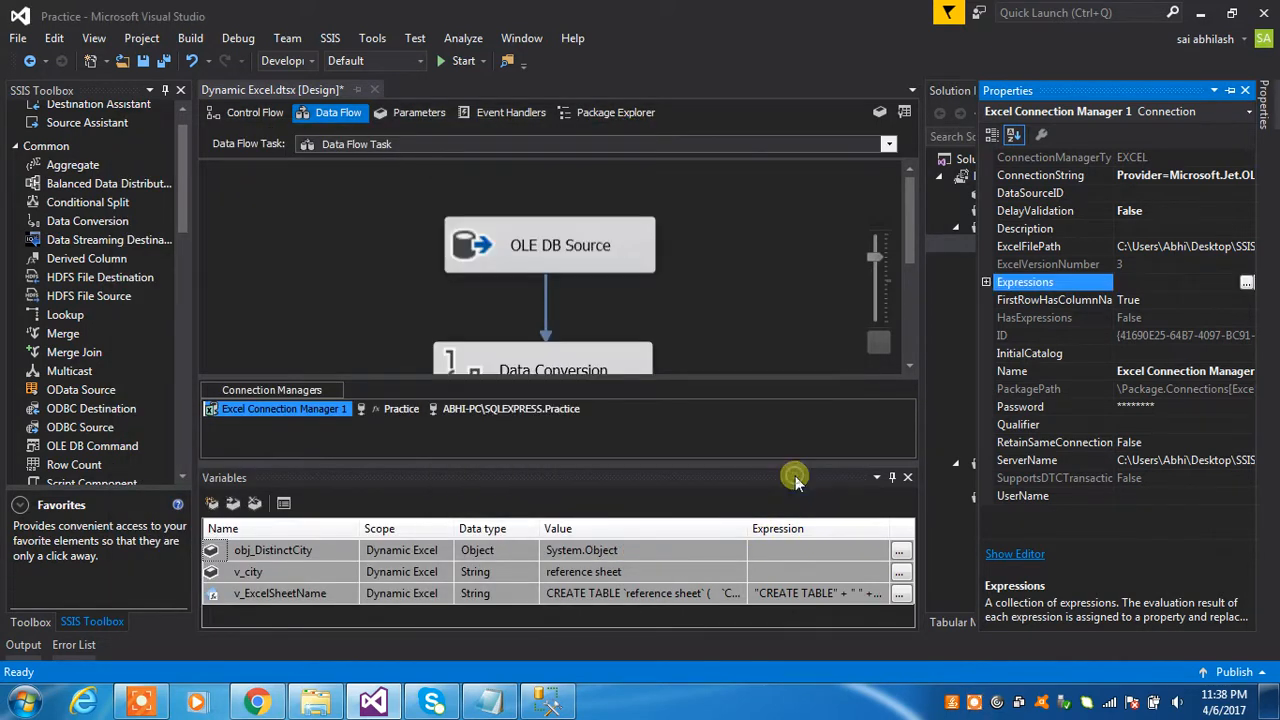
# Add a package variable named p_FileFolderPath, taking the name from the Notepad notes, and save the package
pyautogui.click(211, 503)
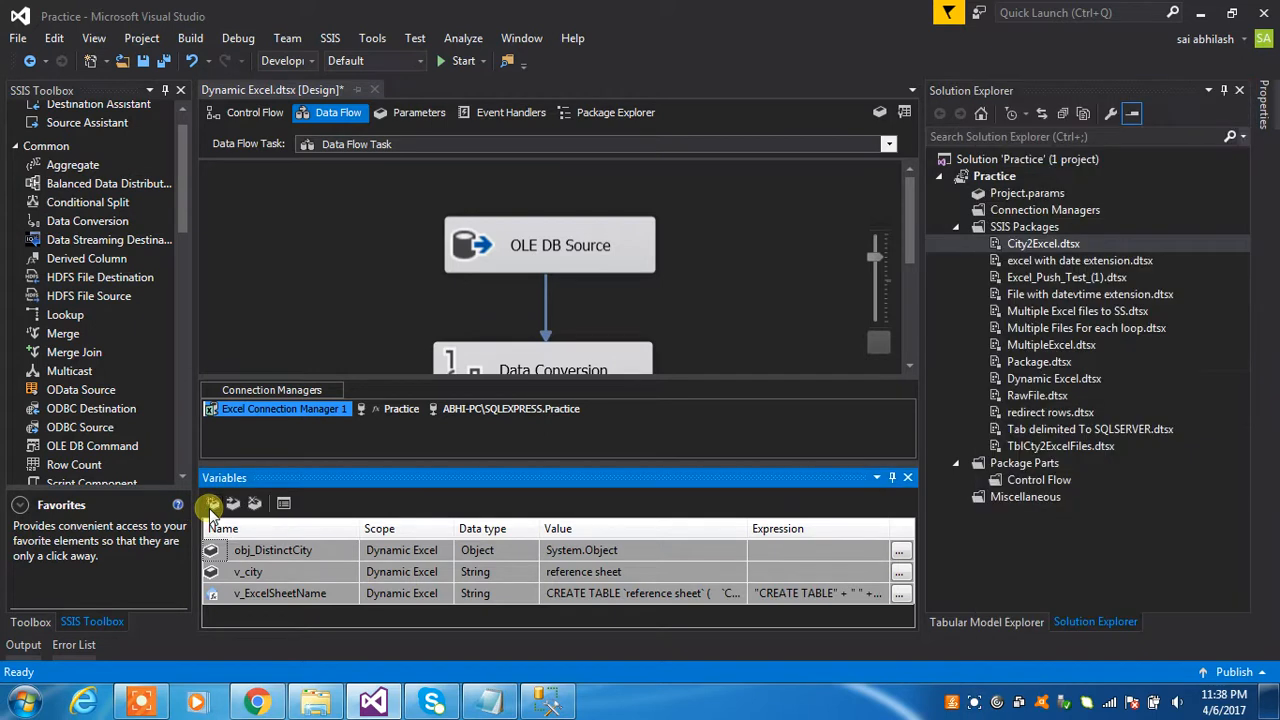
pyautogui.click(490, 702)
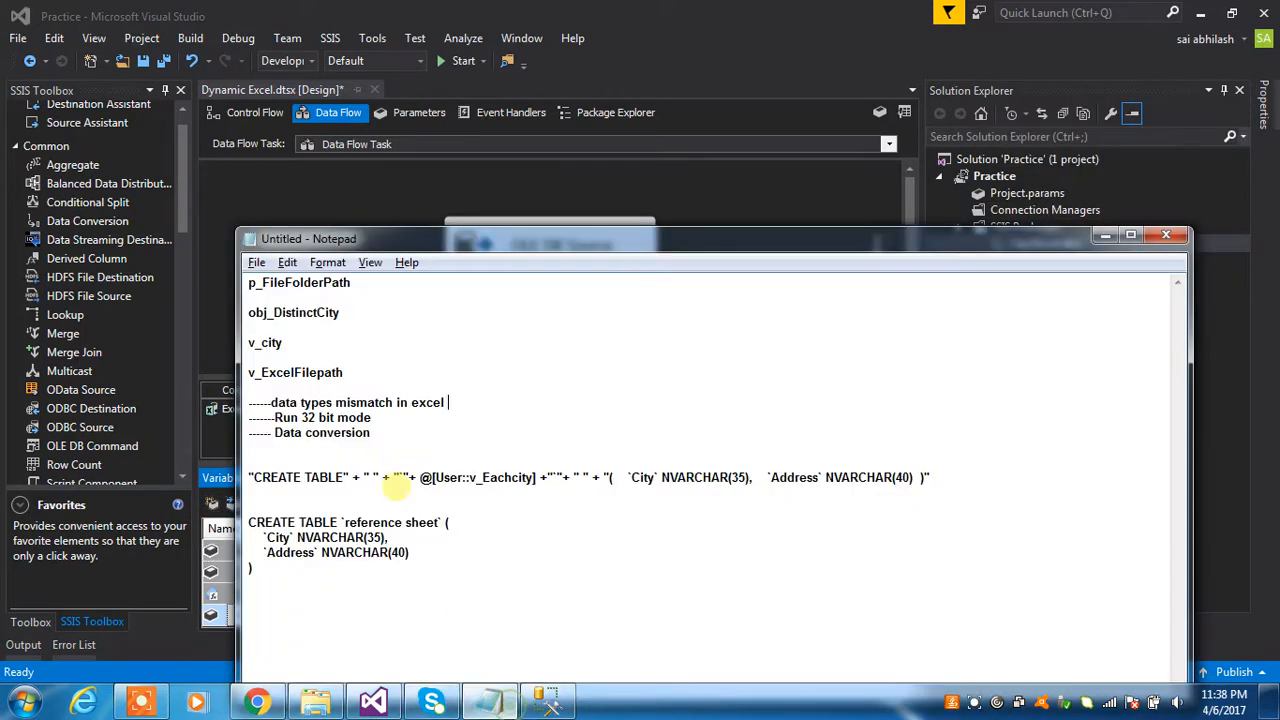
pyautogui.moveTo(354, 283); pyautogui.dragTo(248, 283)
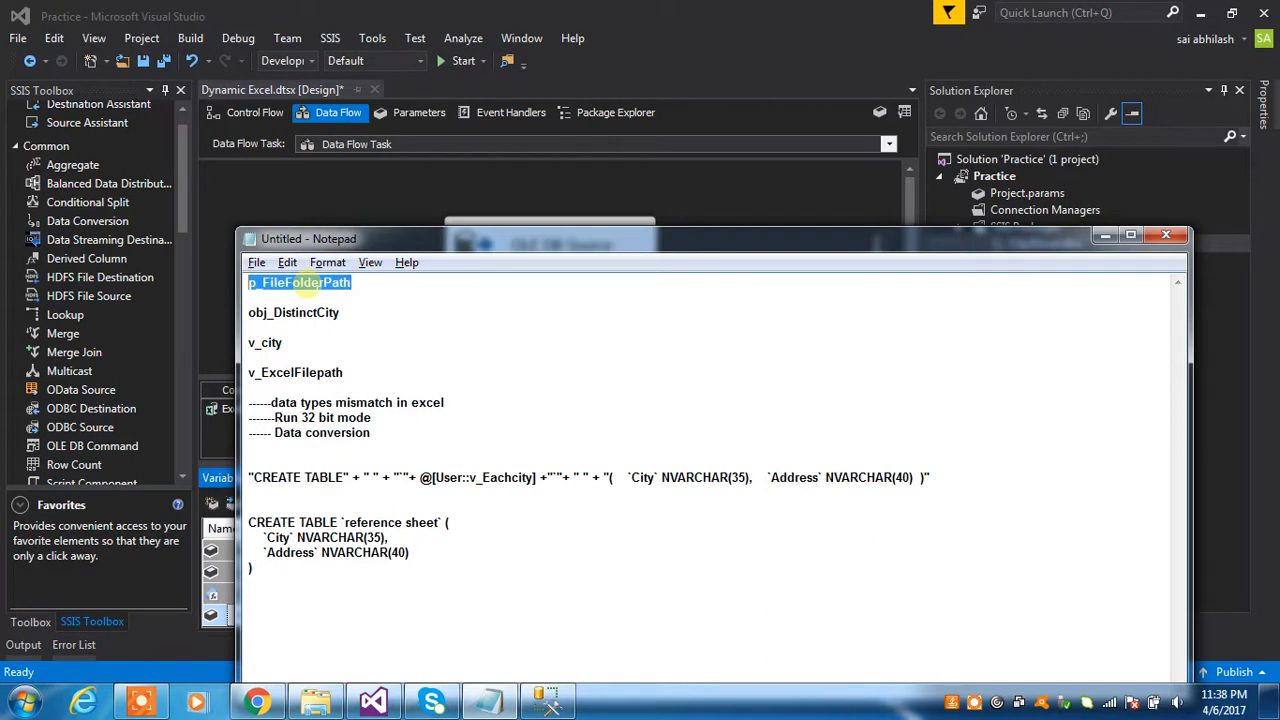
pyautogui.hotkey('alt', 'Tab')
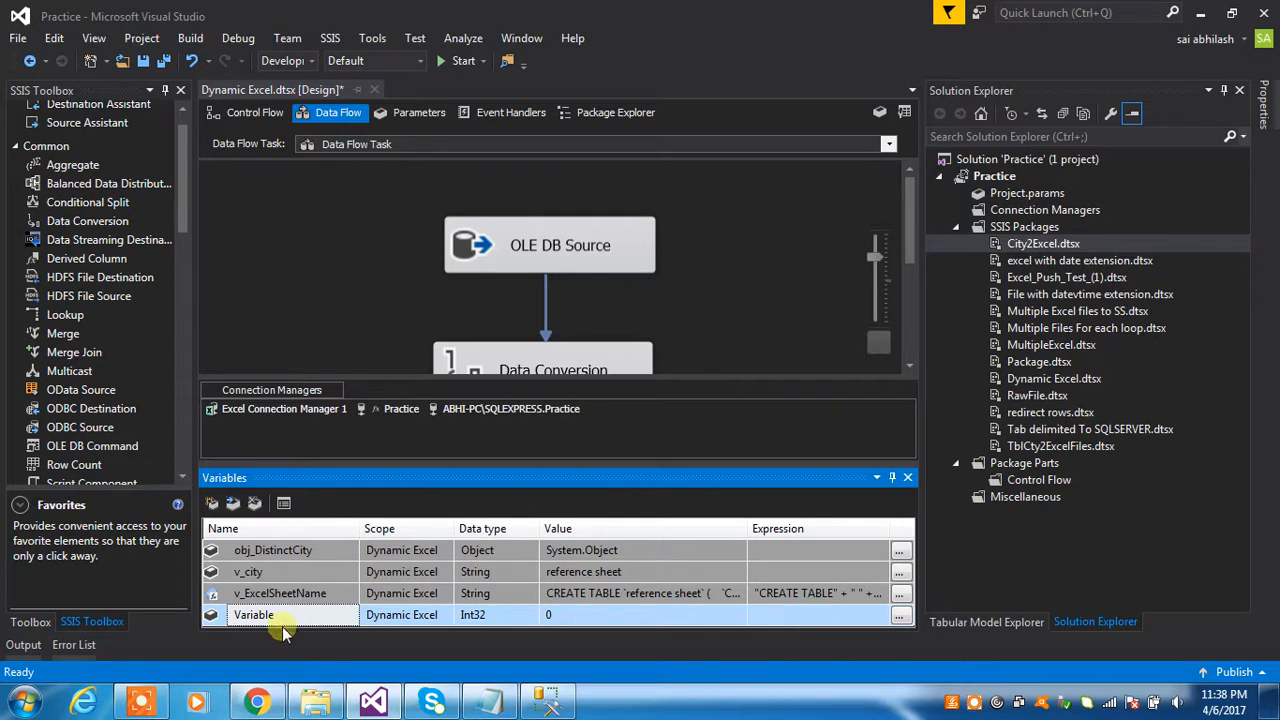
pyautogui.click(254, 503)
pyautogui.click(212, 505)
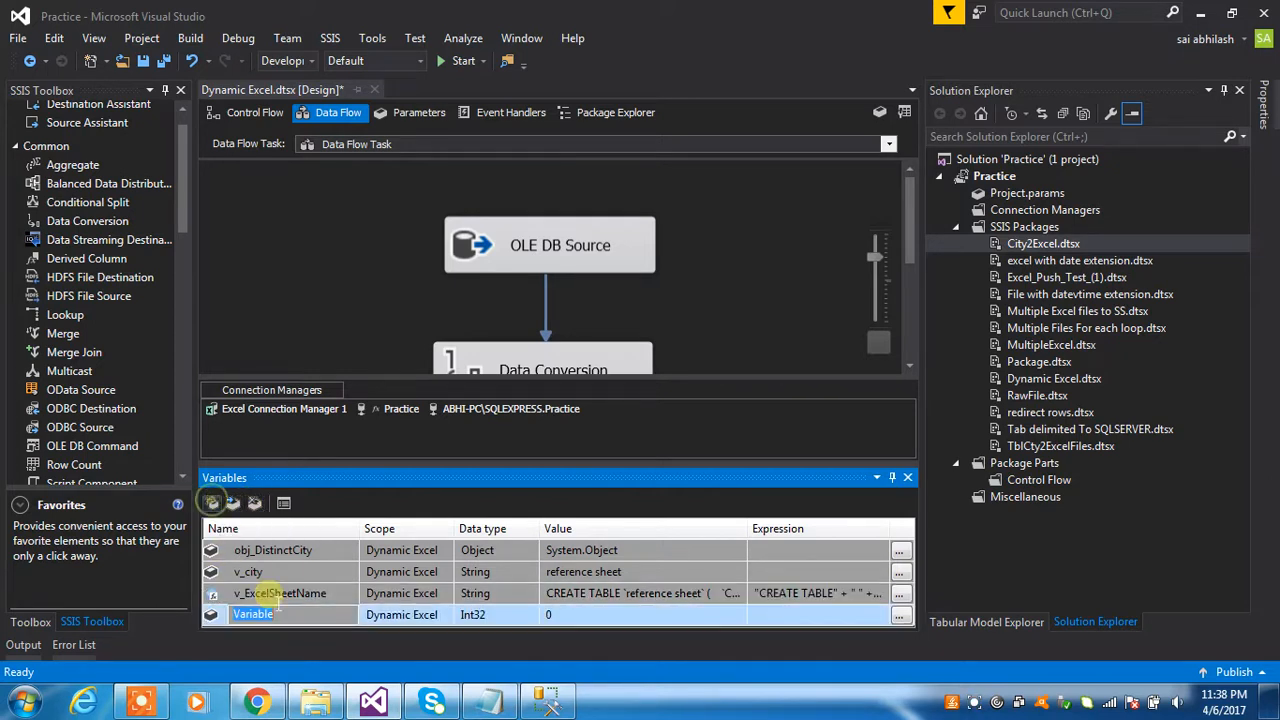
pyautogui.write('p_FileFolderPath')
pyautogui.press('Return')
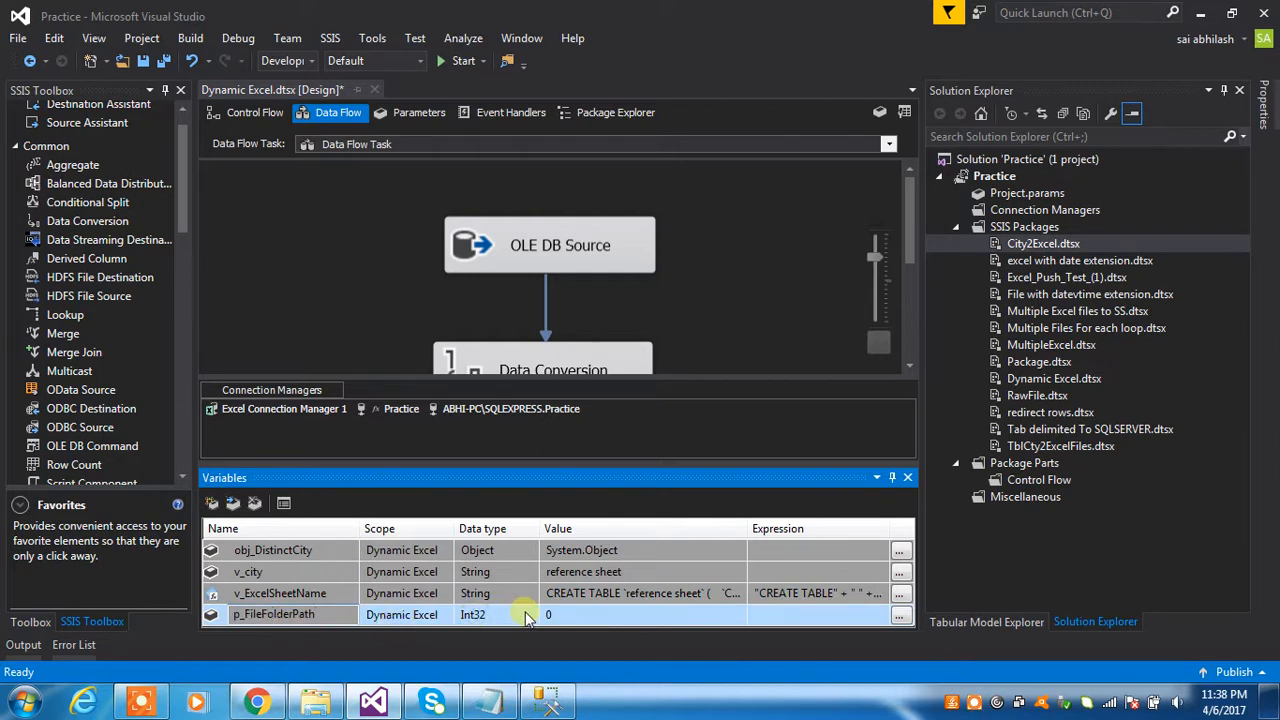
pyautogui.click(488, 572)
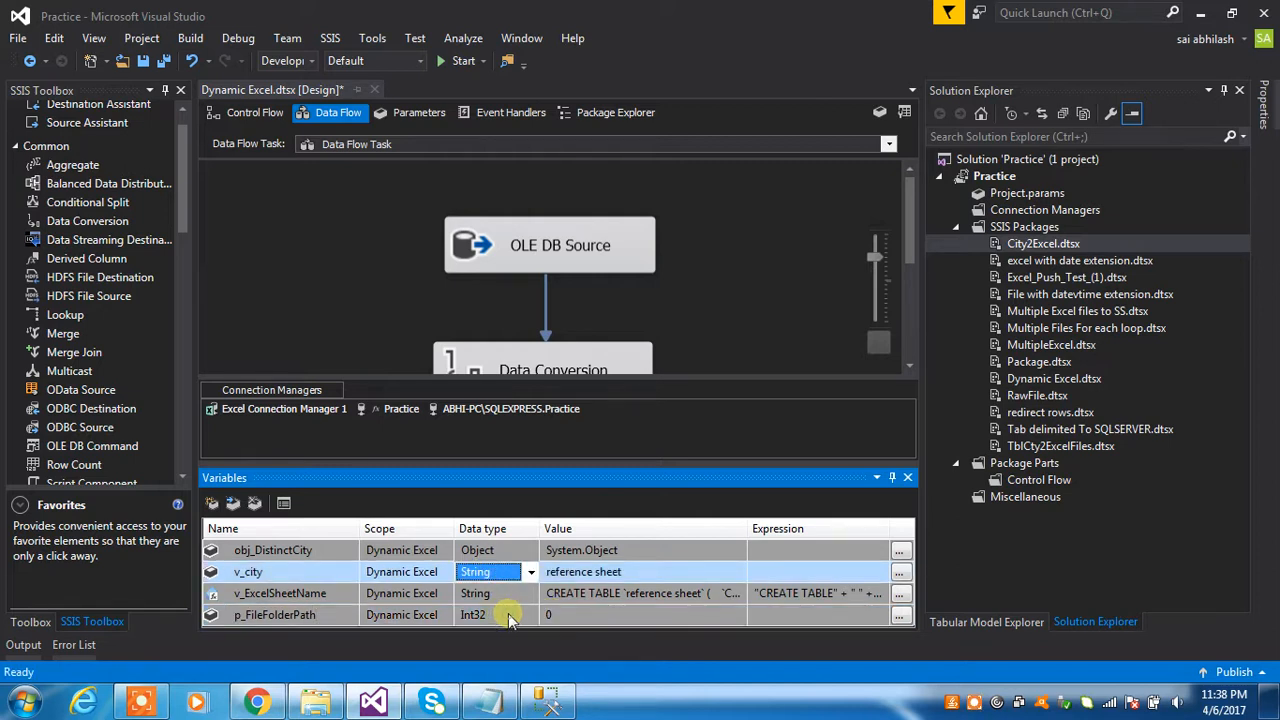
pyautogui.hotkey('ctrl', 's')
pyautogui.click(978, 703)
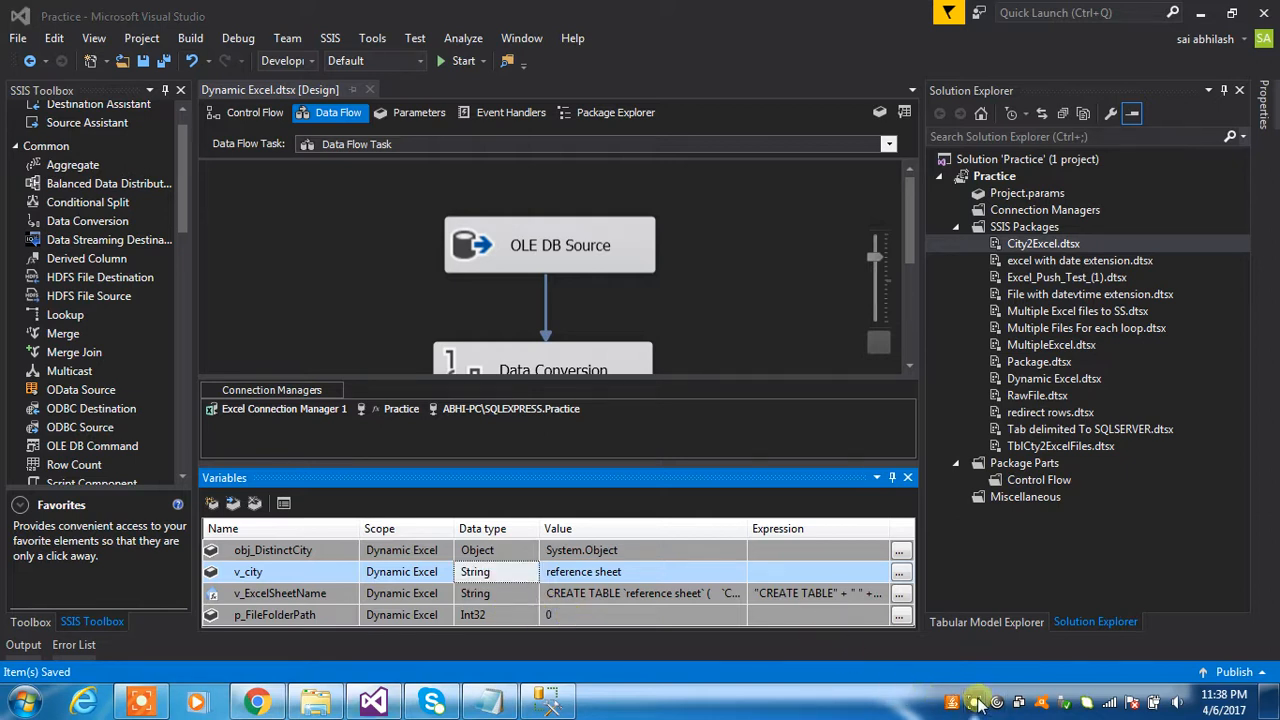
pyautogui.click(690, 670)
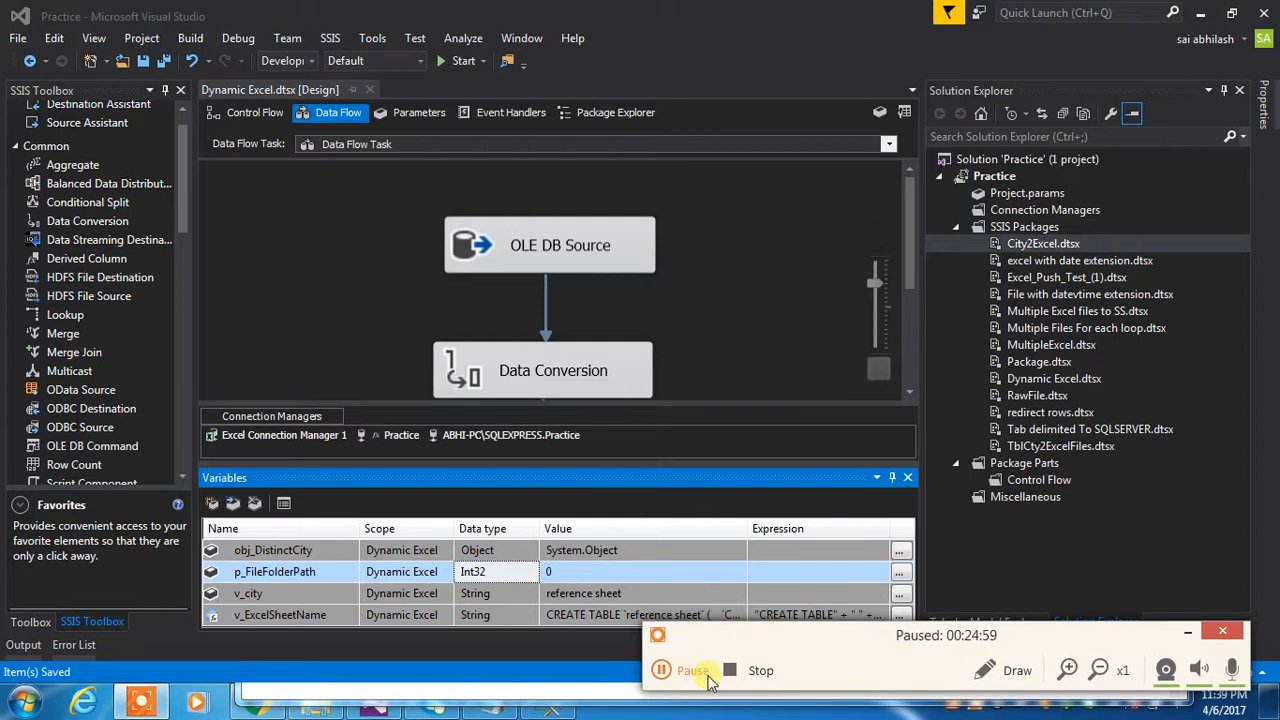
pyautogui.click(686, 669)
pyautogui.click(1184, 634)
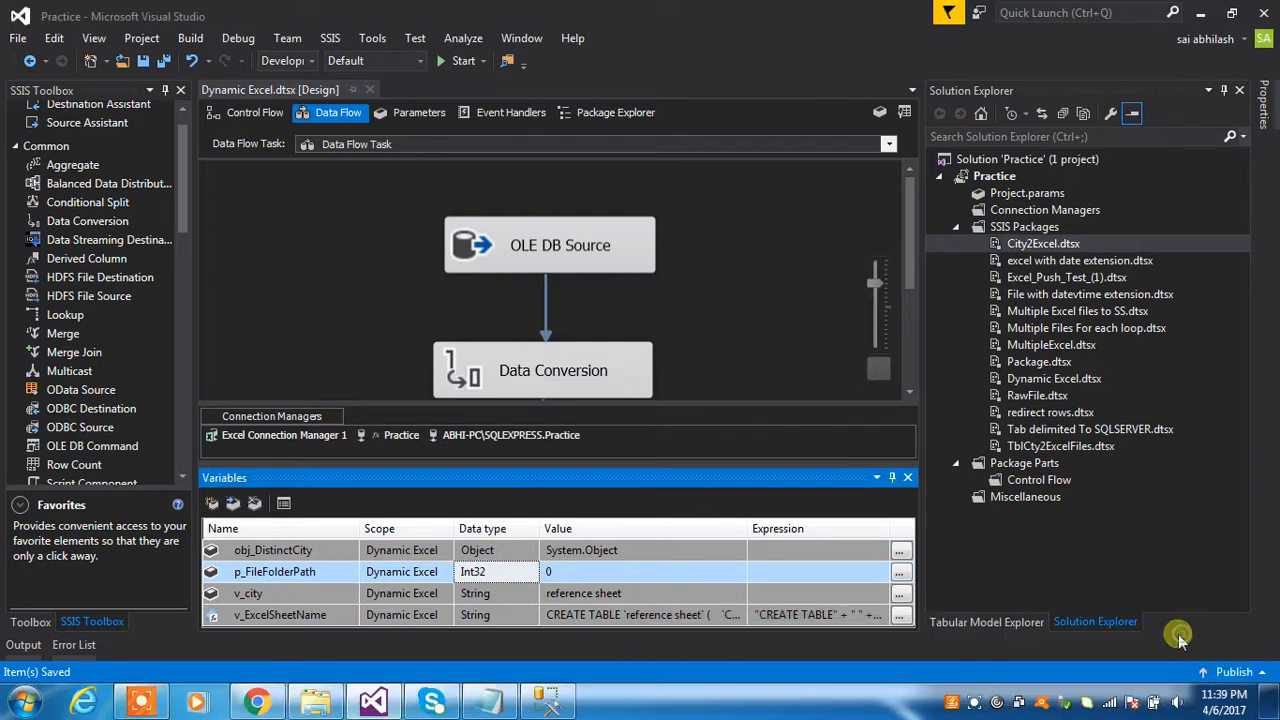
# Set the data type of the p_FileFolderPath variable to String
pyautogui.click(508, 567)
pyautogui.click(531, 571)
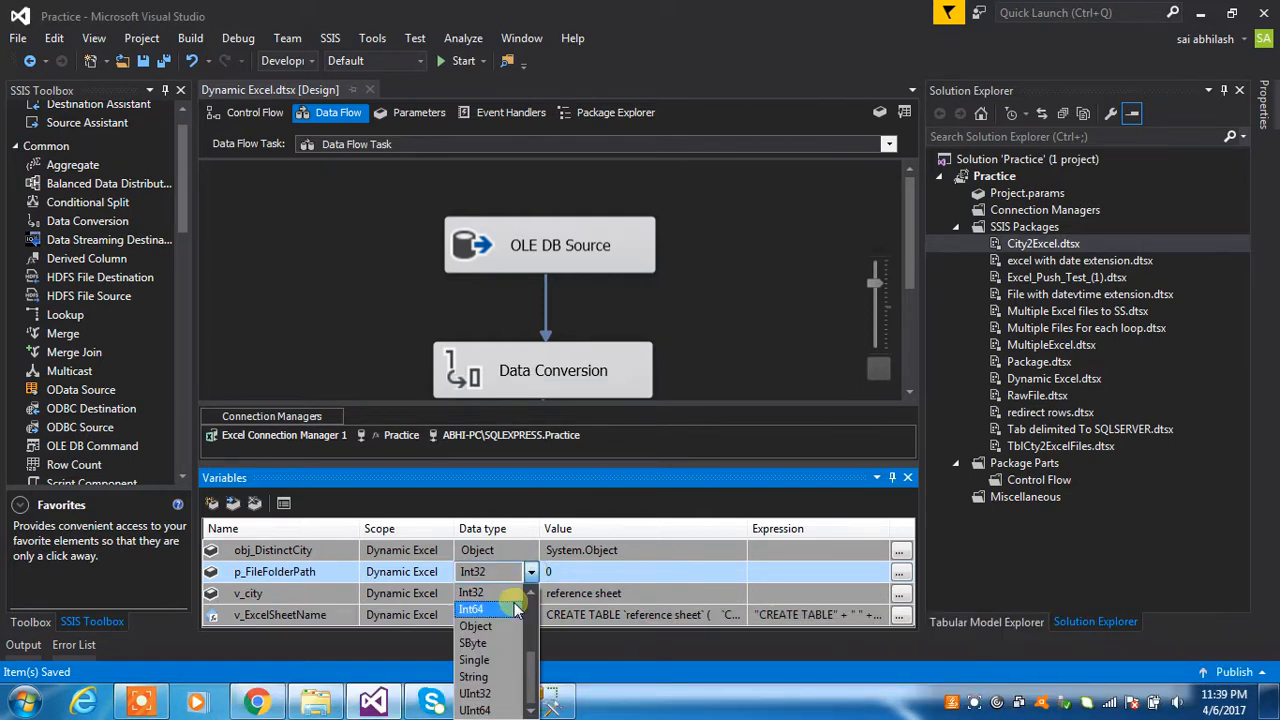
pyautogui.click(488, 676)
# Copy the path of the Desktop\SSIS\Practice folder from Windows Explorer and enter it as the value of p_FileFolderPath
pyautogui.click(623, 575)
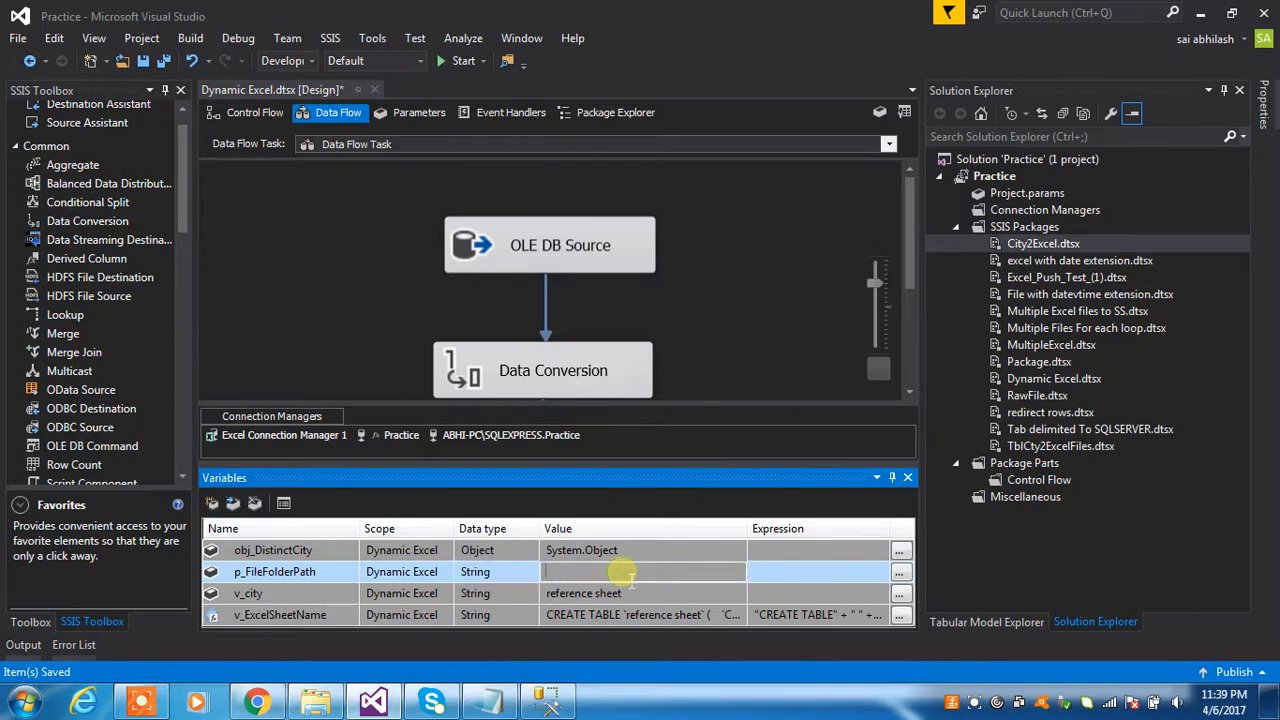
pyautogui.click(493, 703)
pyautogui.click(500, 709)
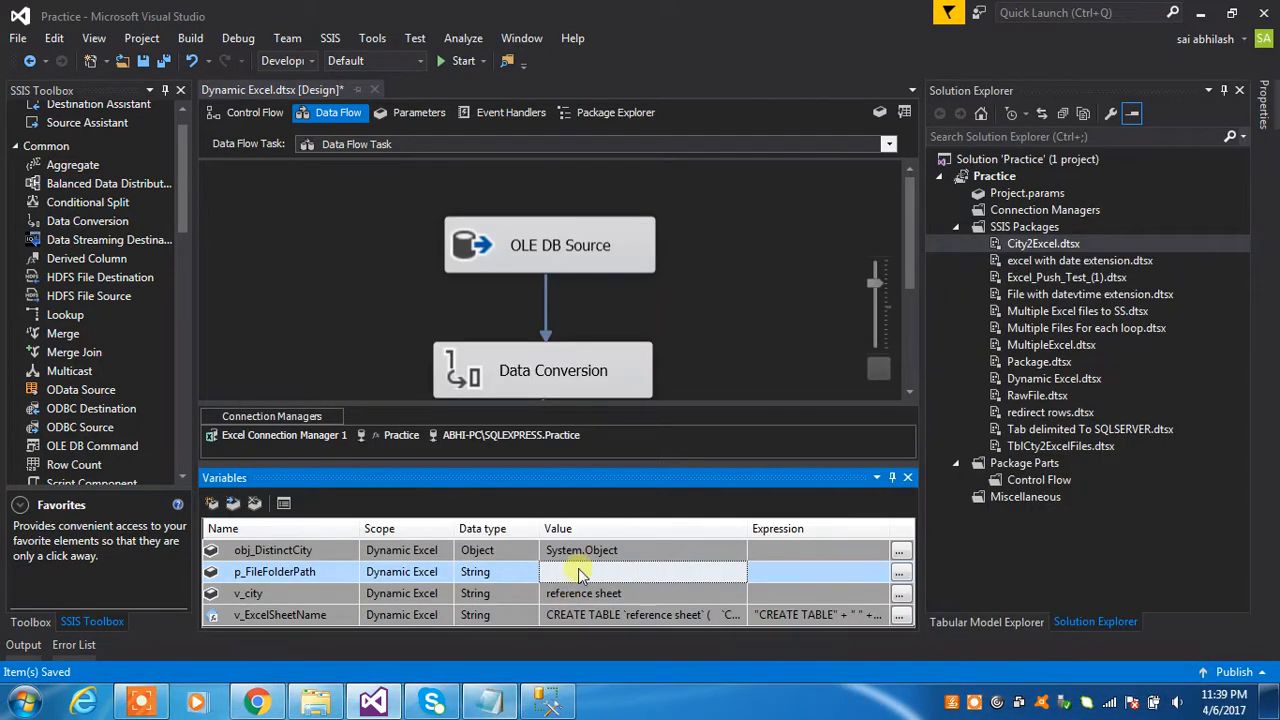
pyautogui.click(342, 706)
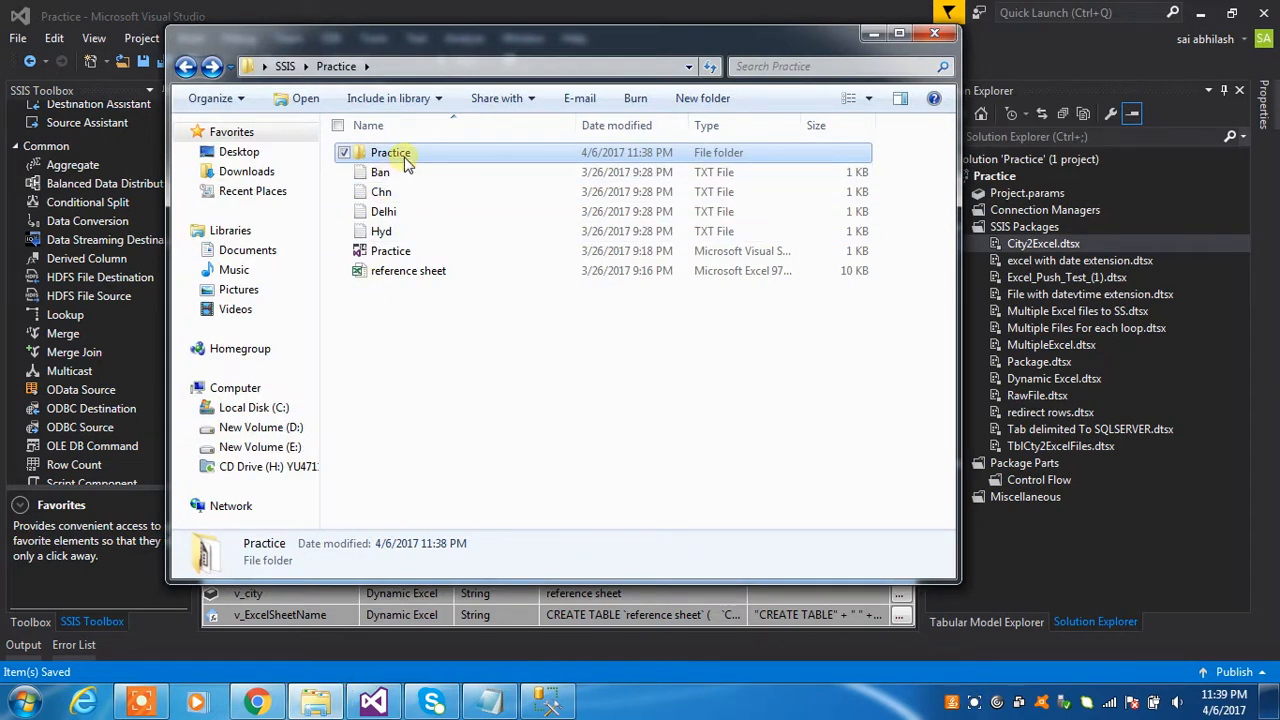
pyautogui.click(447, 273)
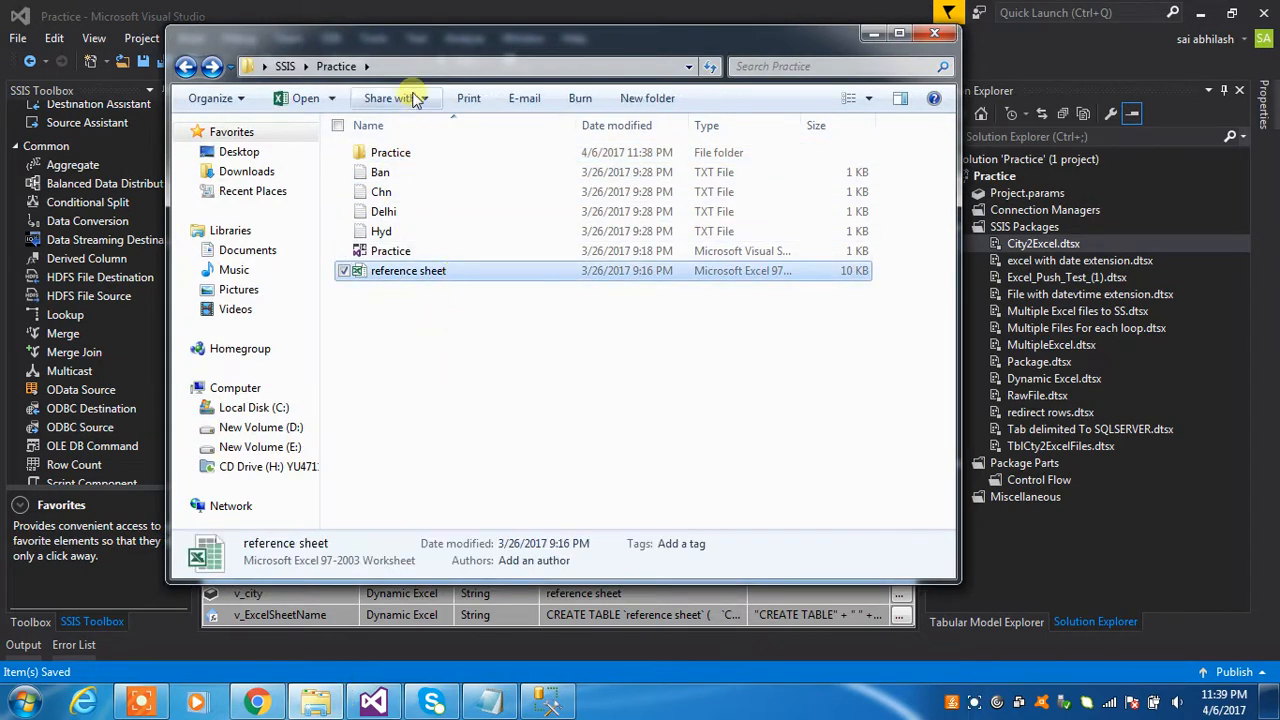
pyautogui.click(437, 66)
pyautogui.hotkey('ctrl', 'c')
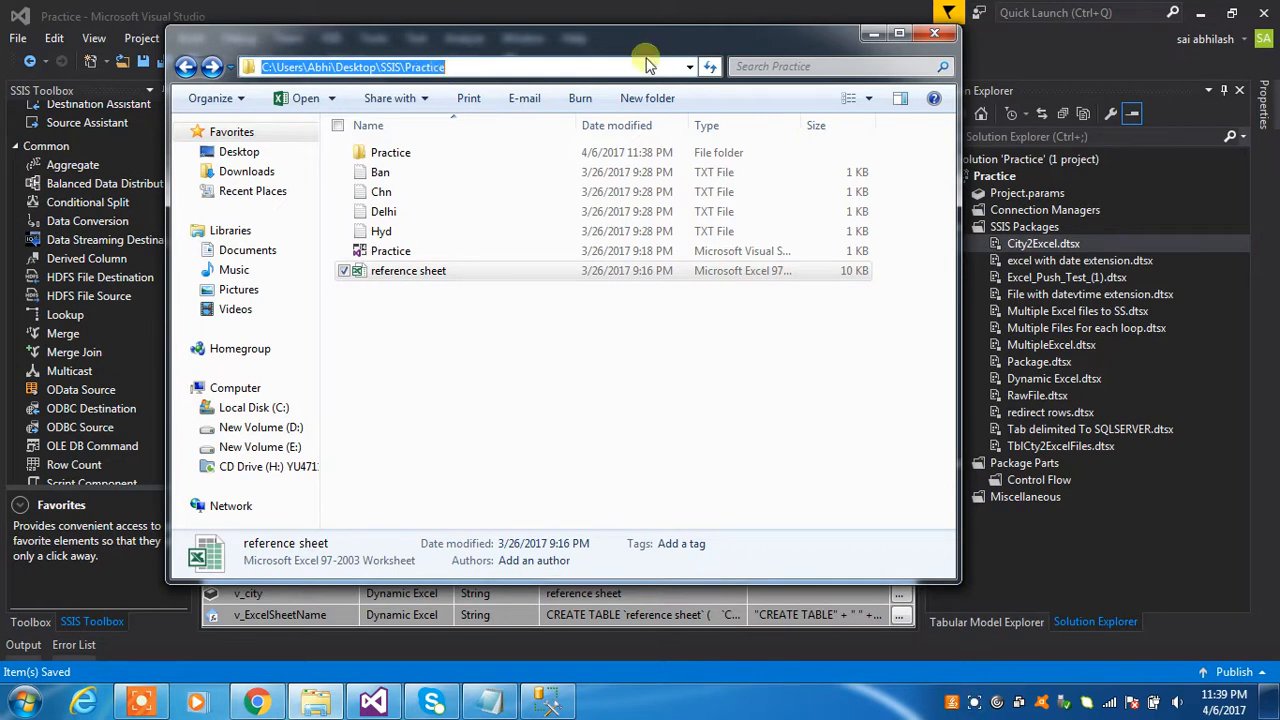
pyautogui.click(932, 33)
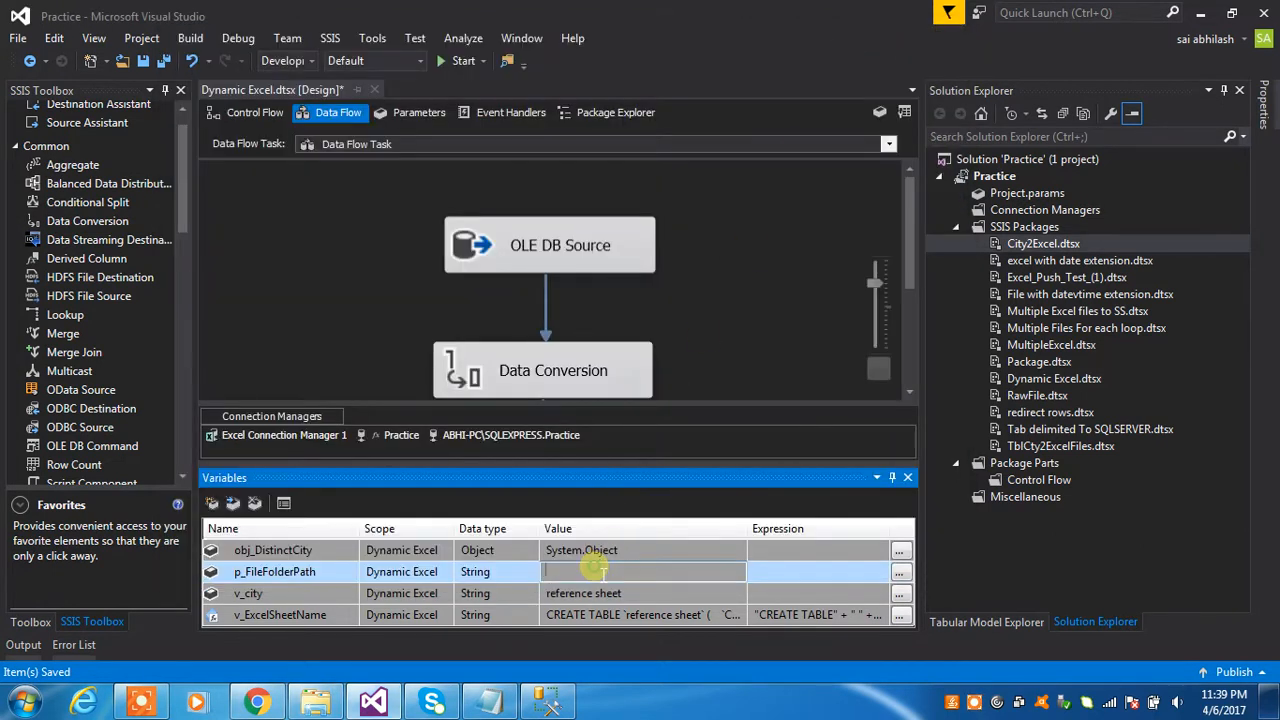
pyautogui.hotkey('ctrl', 'v')
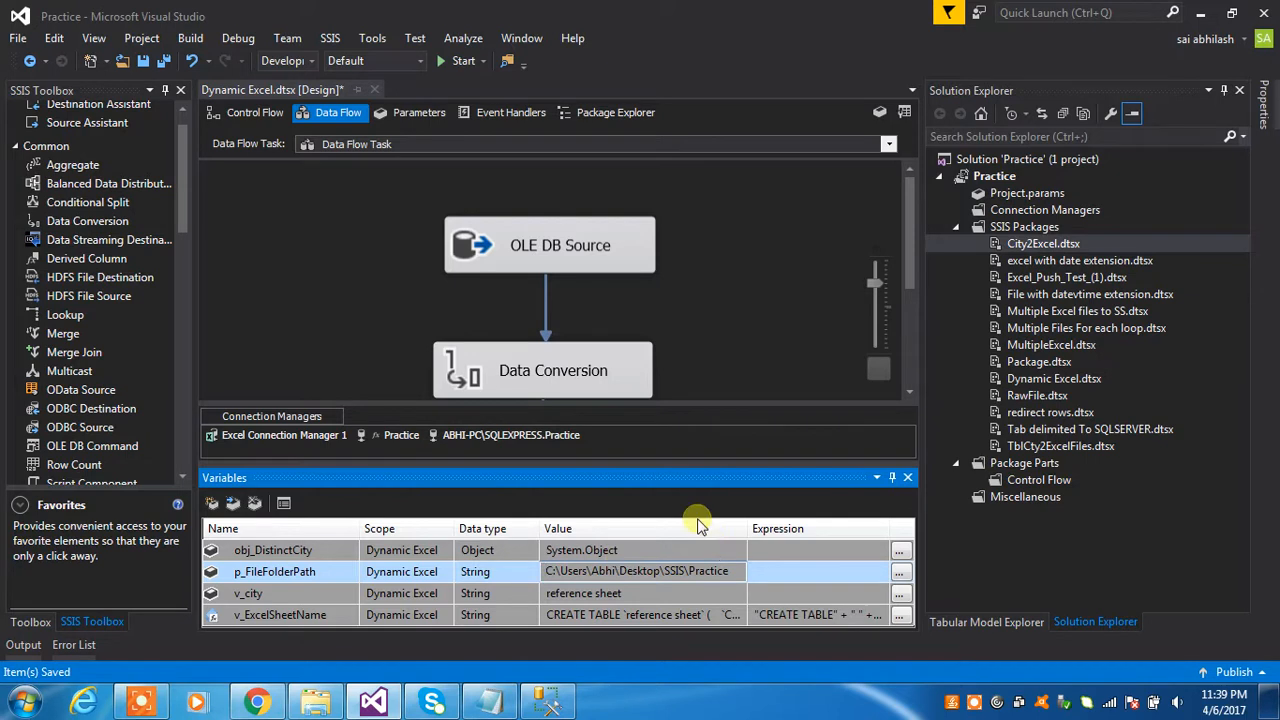
pyautogui.click(732, 346)
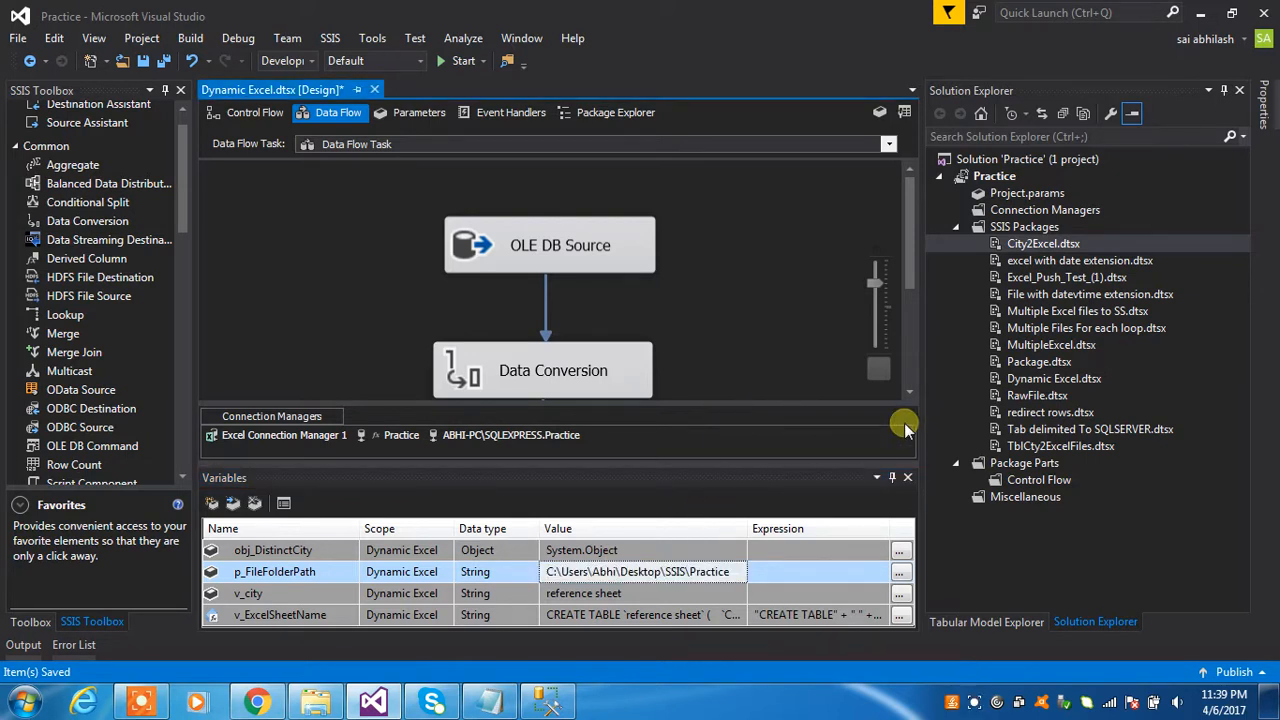
# Add a property expression for ExcelFilePath on Excel Connection Manager 1
pyautogui.click(907, 477)
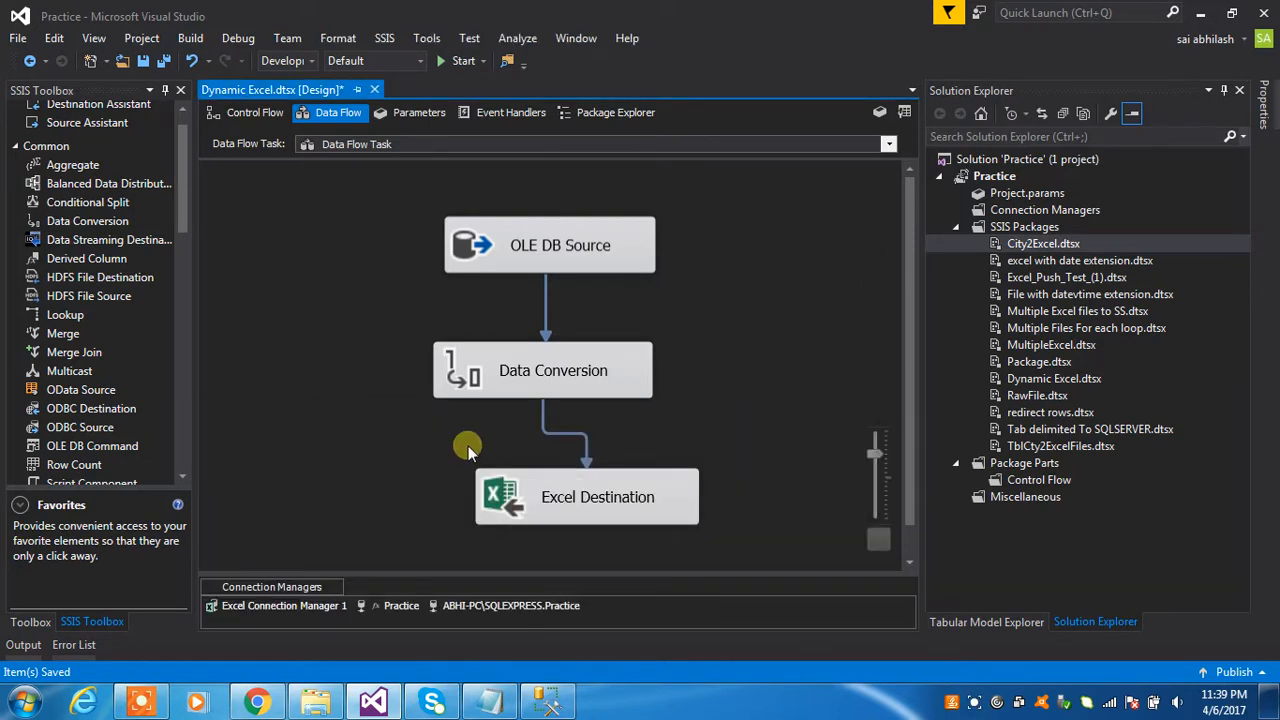
pyautogui.click(318, 606)
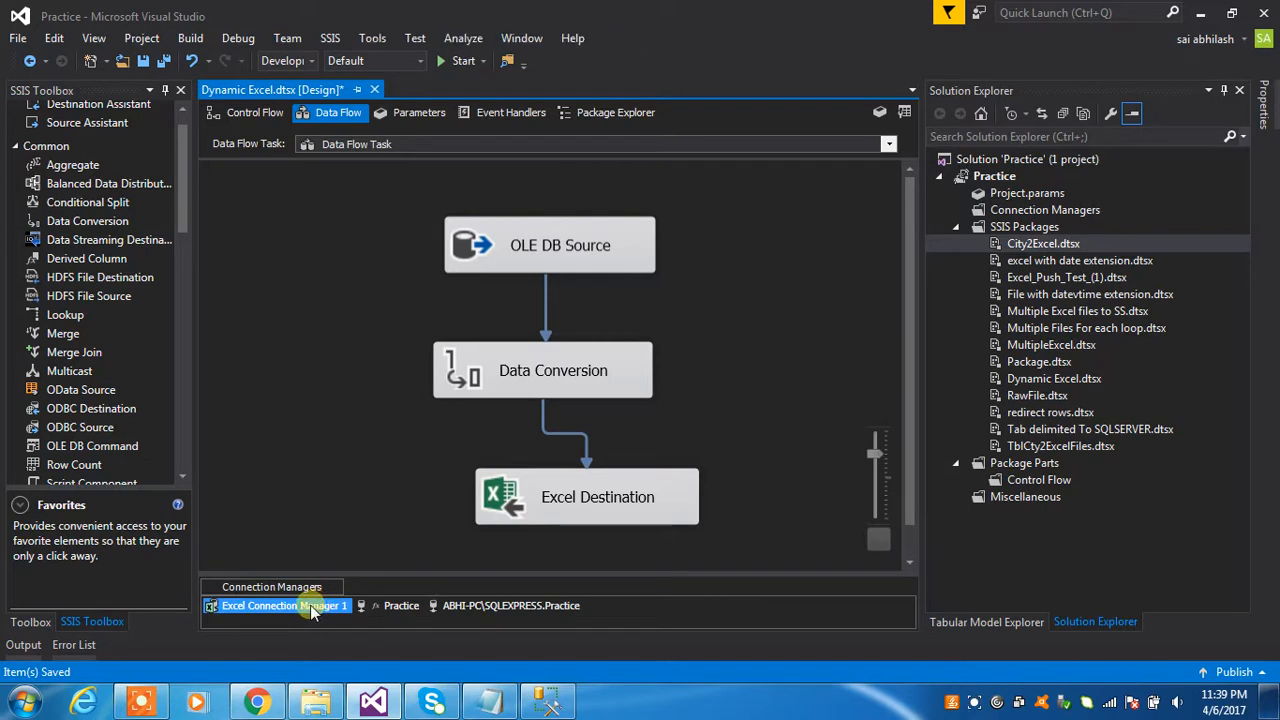
pyautogui.rightClick(309, 605)
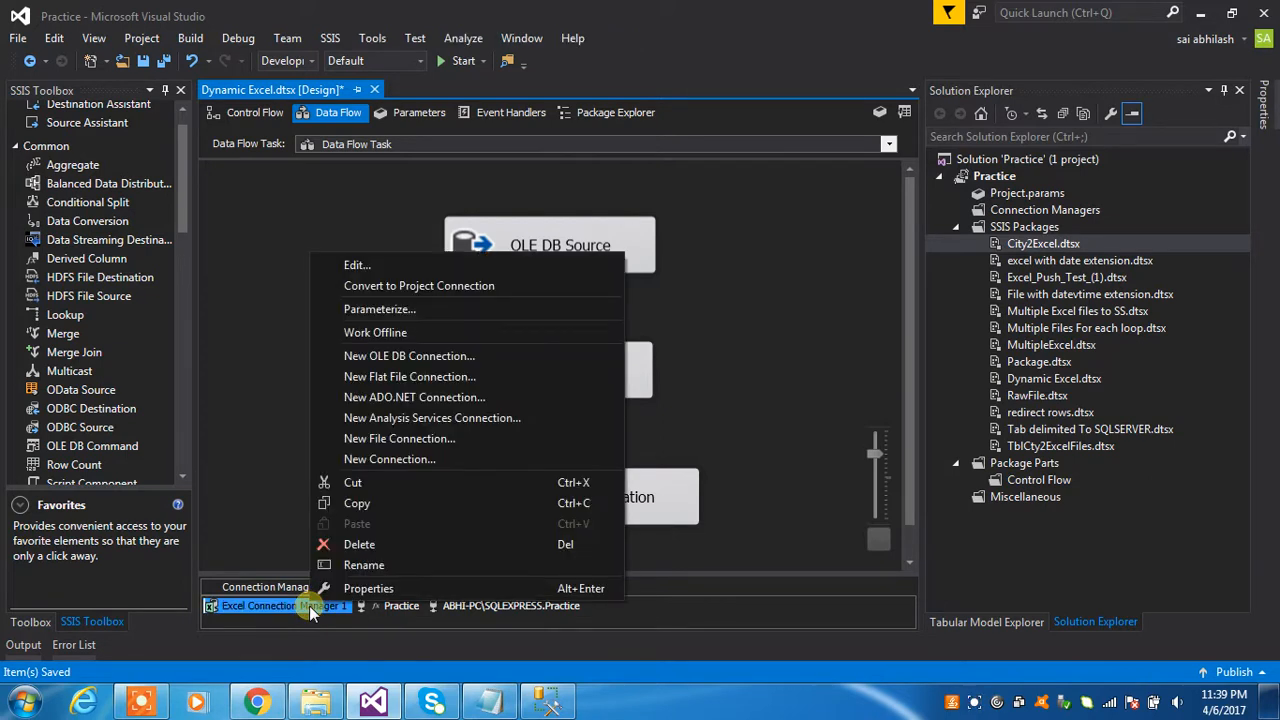
pyautogui.click(359, 584)
pyautogui.click(996, 283)
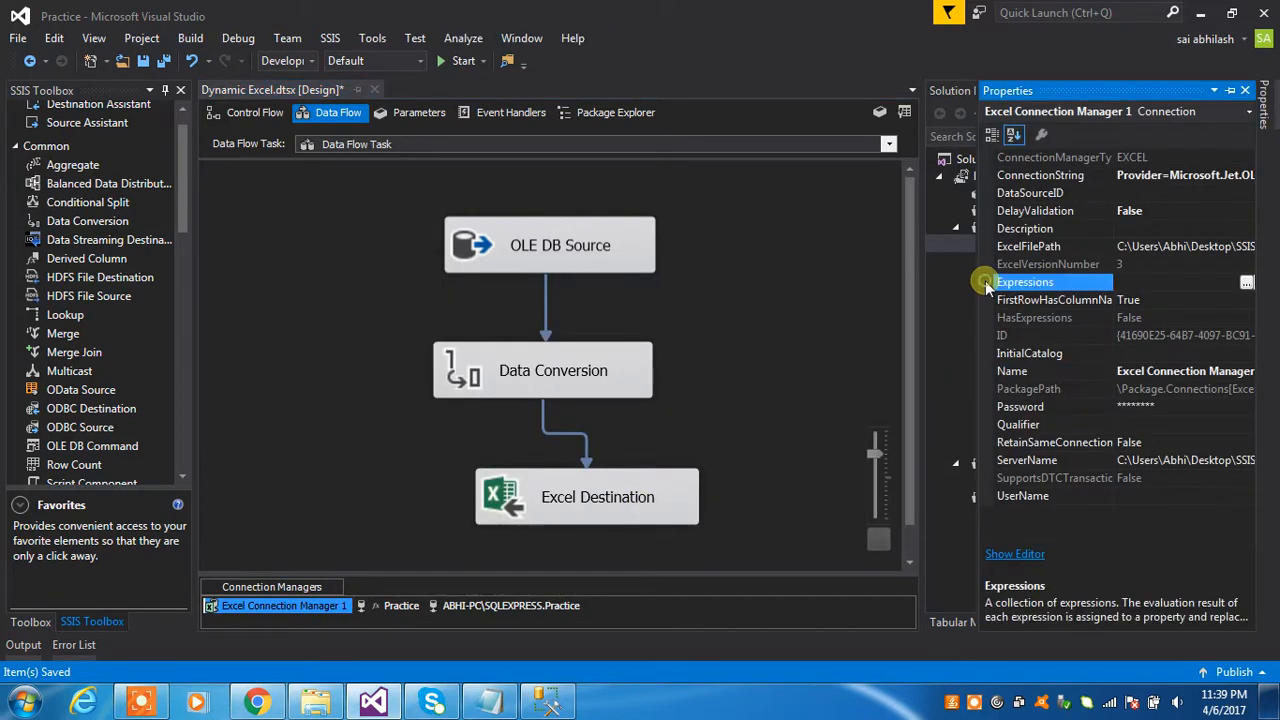
pyautogui.click(1246, 283)
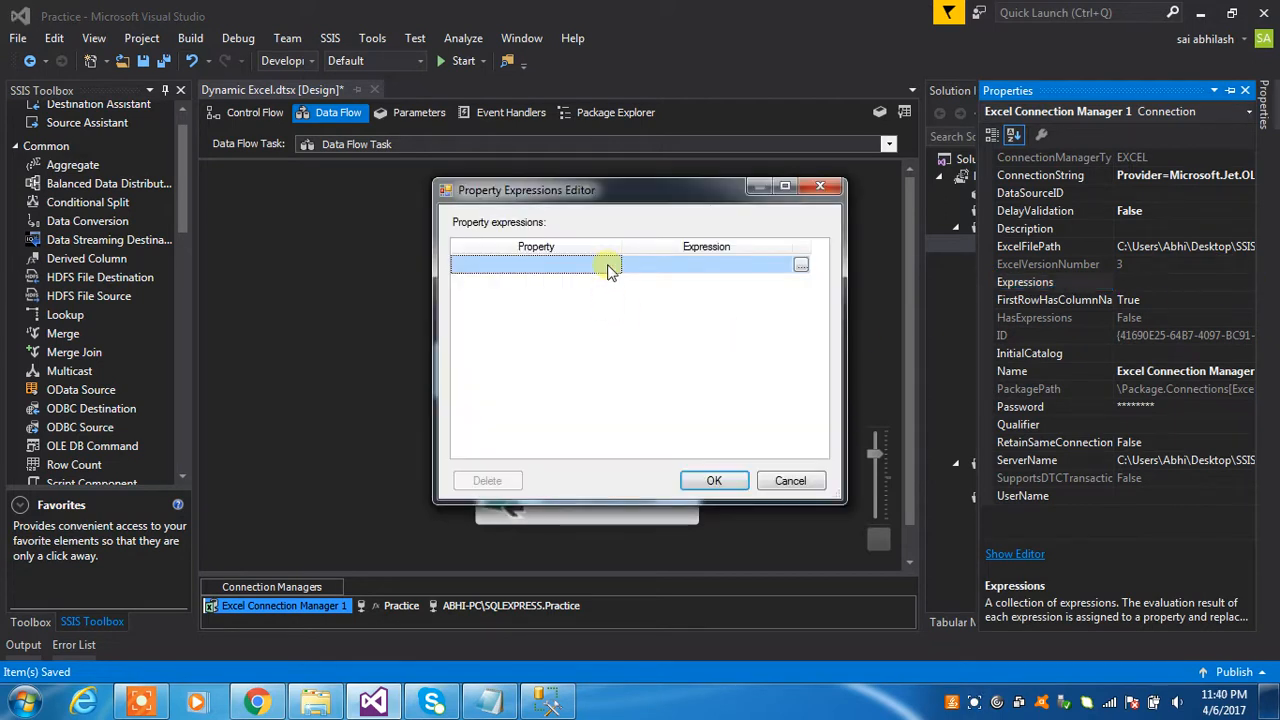
pyautogui.click(612, 268)
pyautogui.click(612, 266)
pyautogui.click(560, 309)
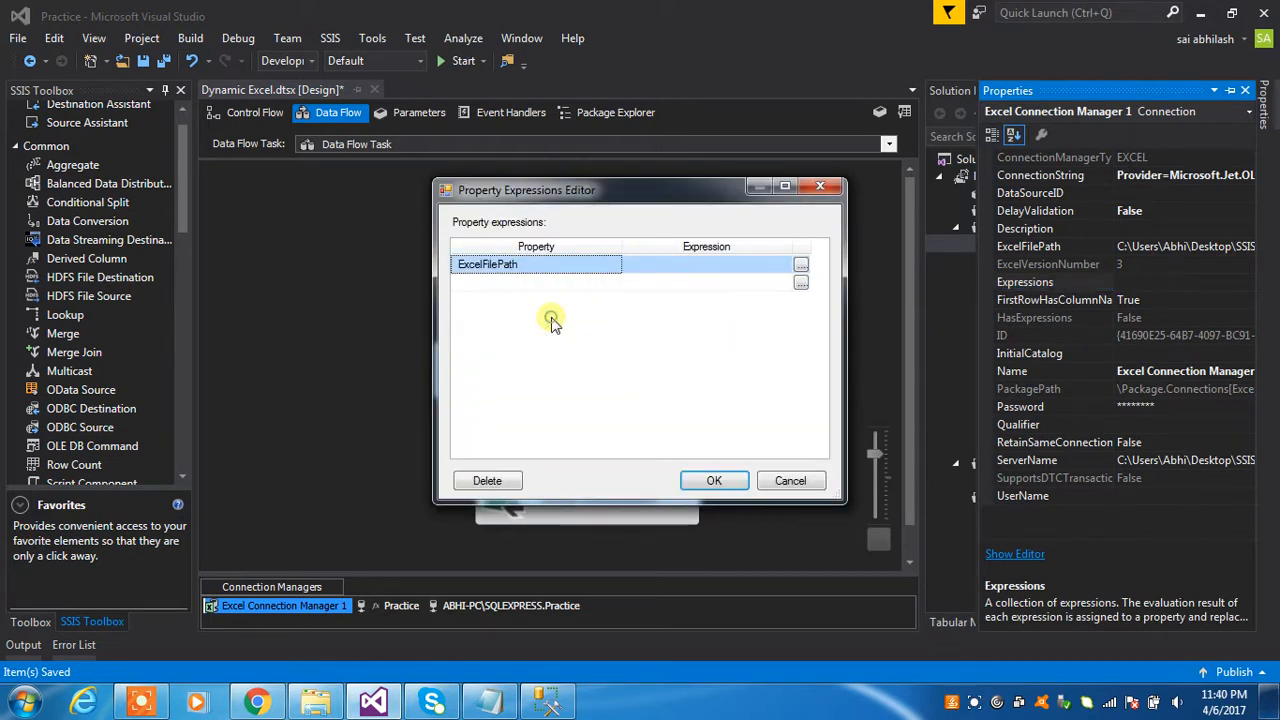
# Build the ExcelFilePath expression @[User::p_FileFolderPath]+ @[User::v_city]+".xls" and evaluate it
pyautogui.click(800, 266)
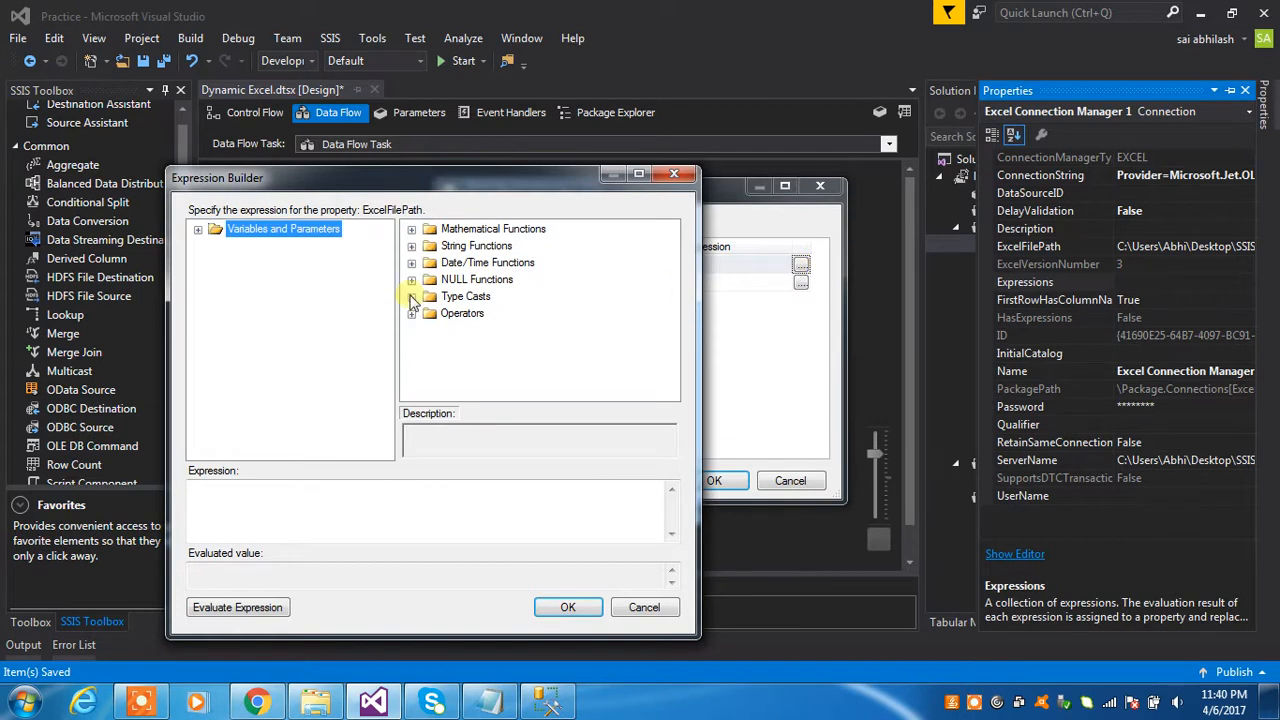
pyautogui.click(198, 229)
pyautogui.click(300, 296)
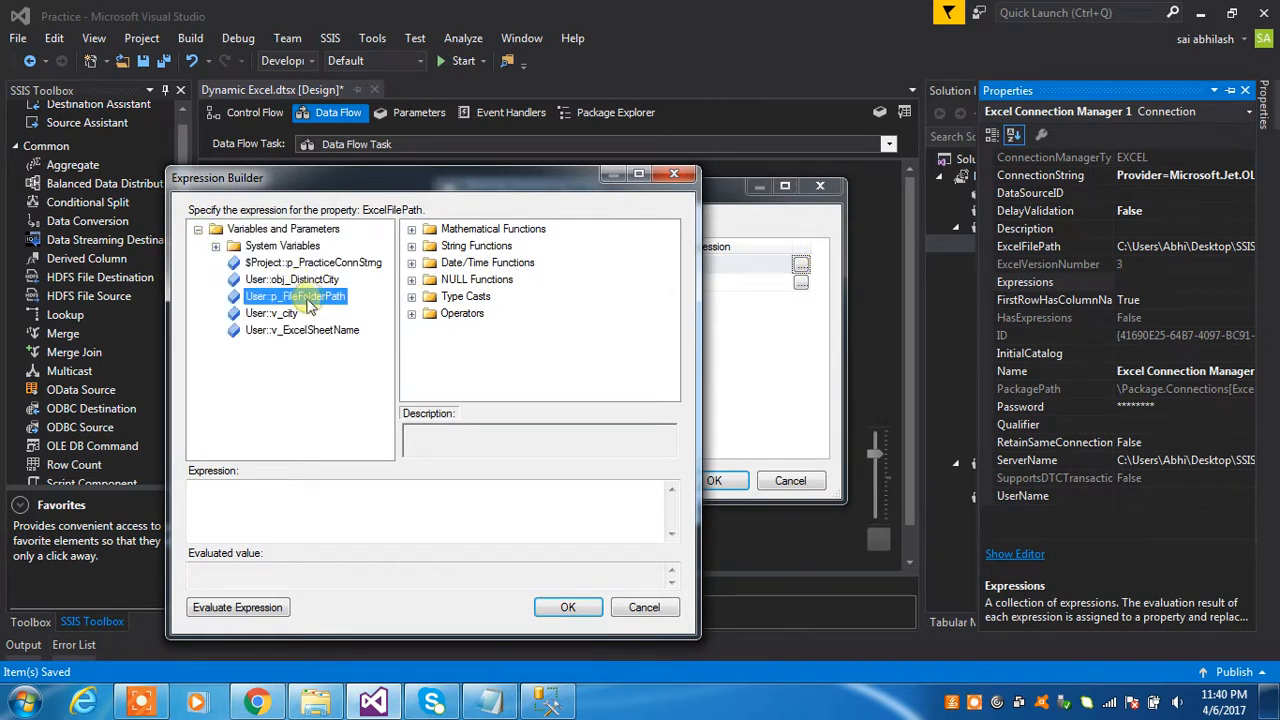
pyautogui.click(300, 486)
pyautogui.moveTo(300, 486); pyautogui.dragTo(300, 487)
pyautogui.click(325, 486)
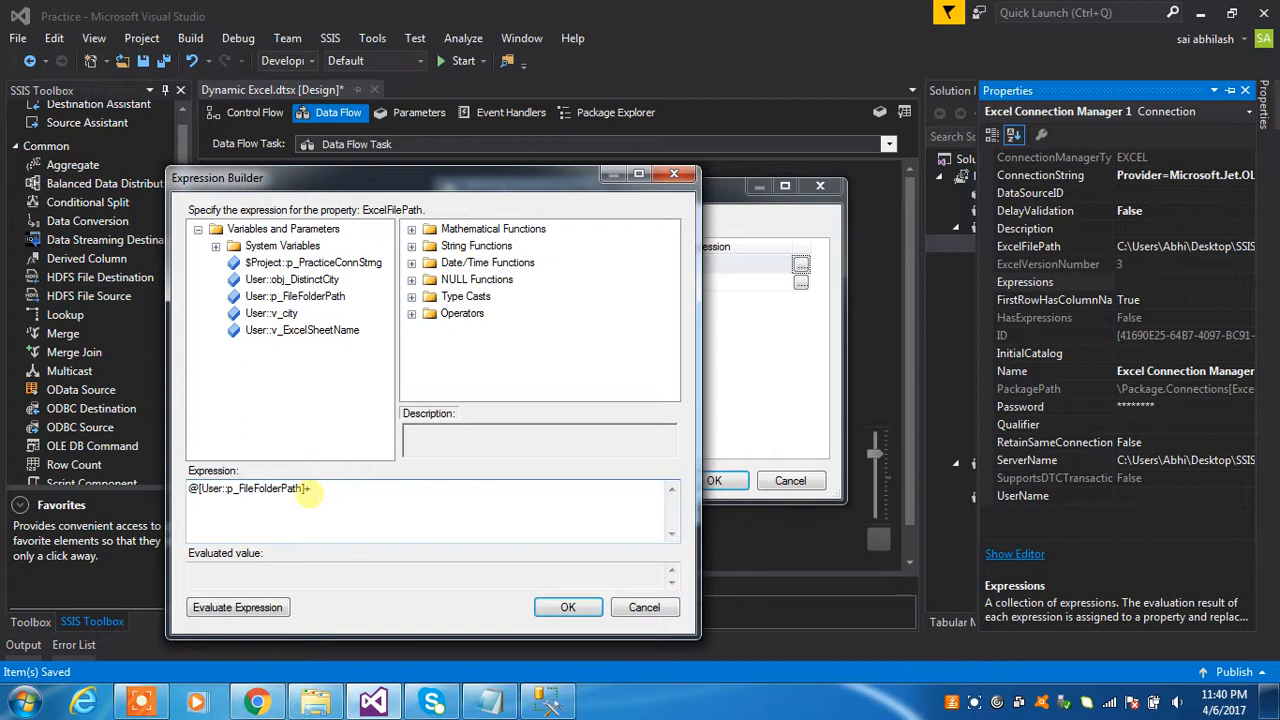
pyautogui.moveTo(287, 316); pyautogui.dragTo(350, 490)
pyautogui.click(390, 488)
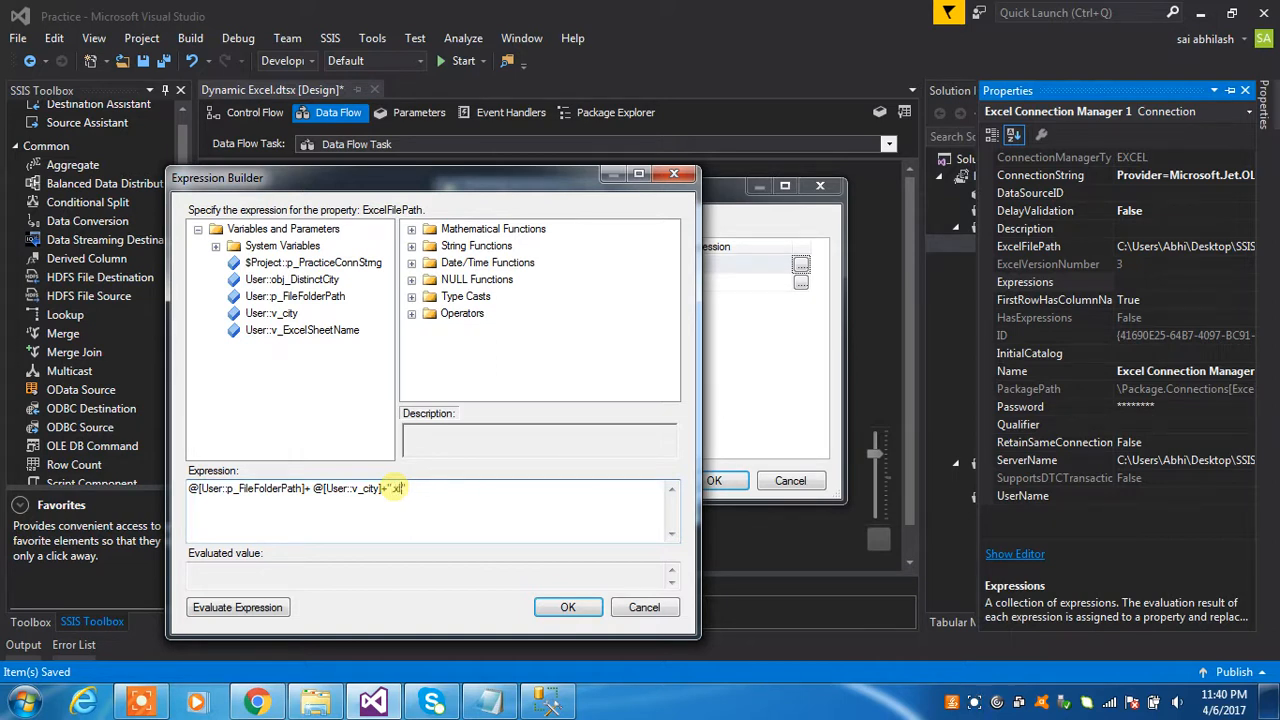
pyautogui.click(228, 610)
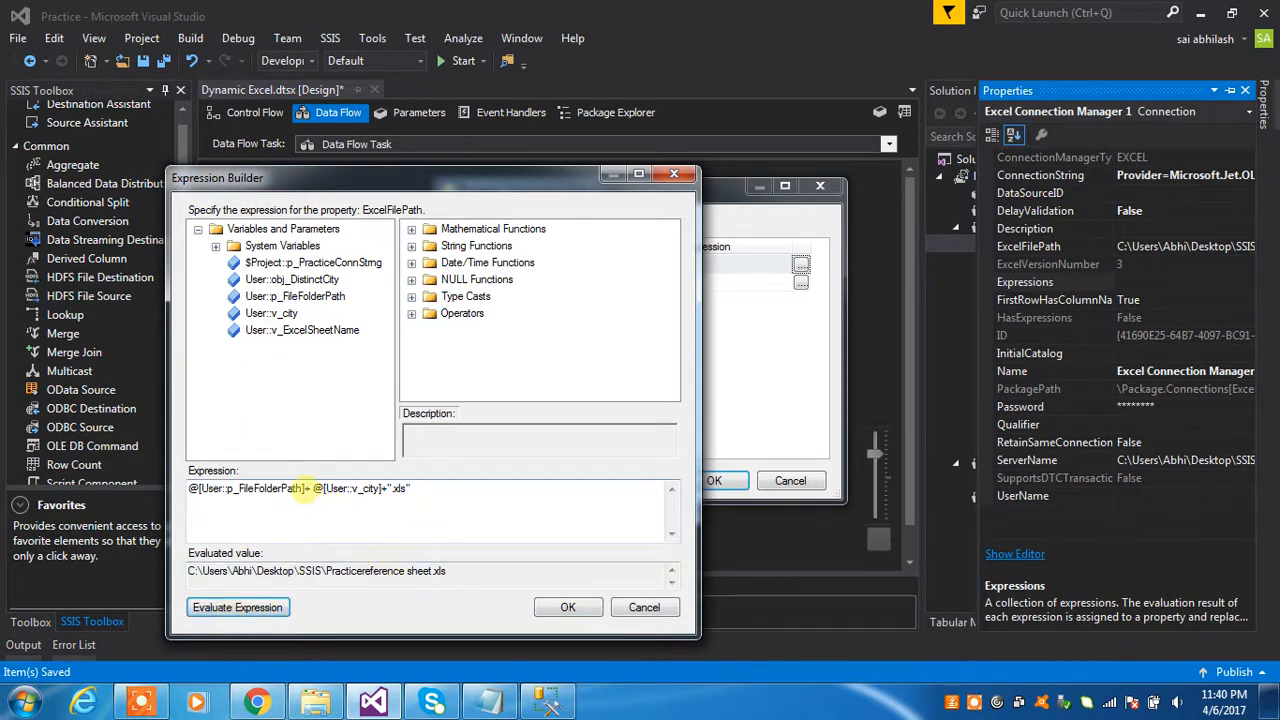
# Insert "\\"+ between the folder path and city variables in the ExcelFilePath expression, evaluate it and accept it
pyautogui.click(307, 488)
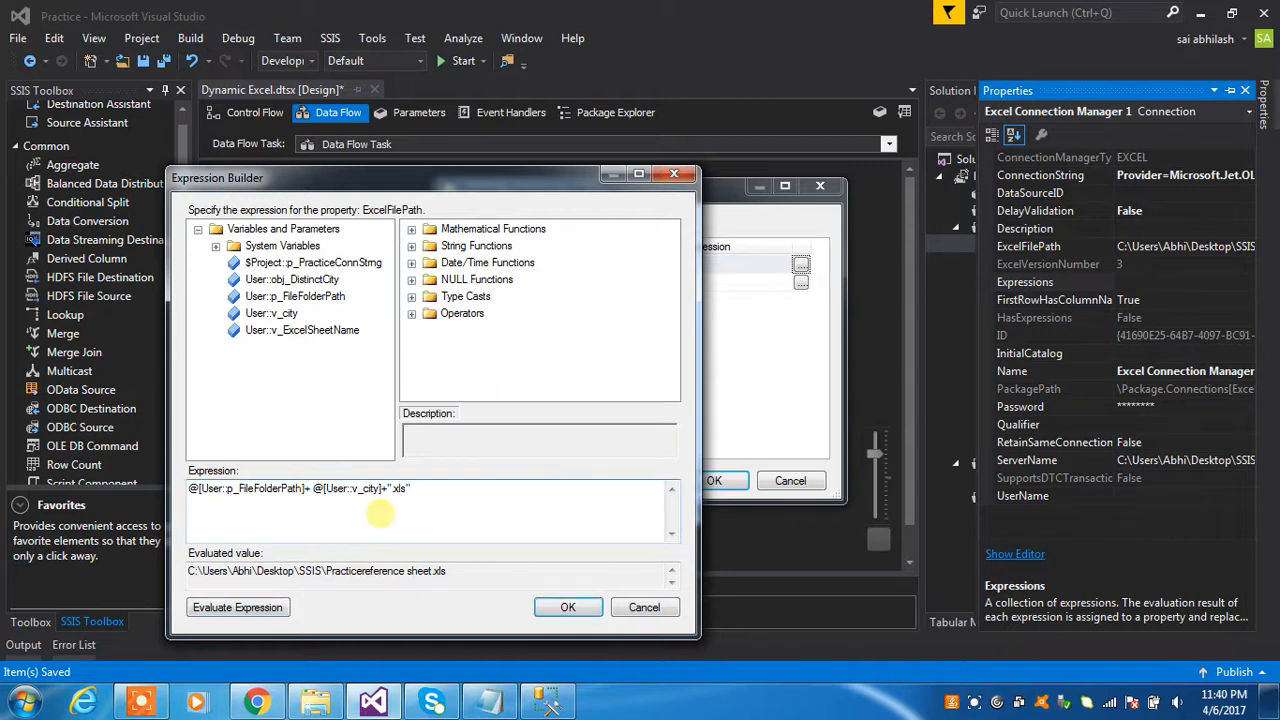
pyautogui.write('+""+')
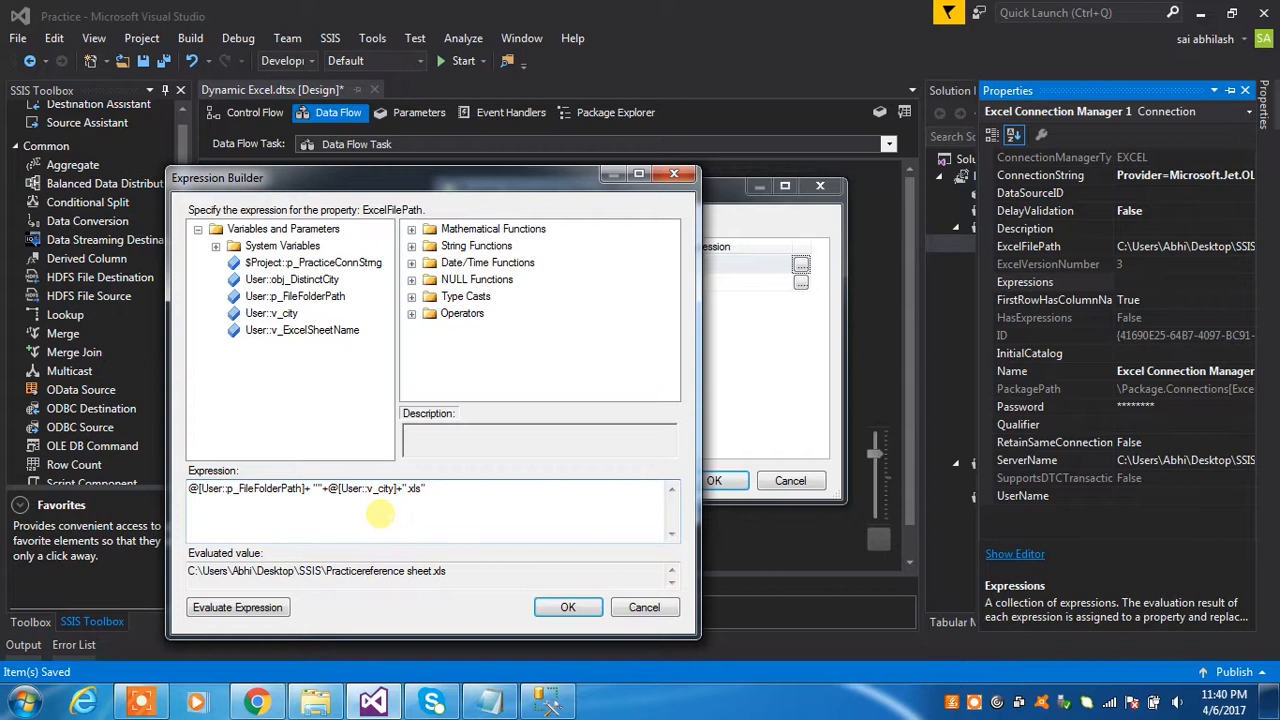
pyautogui.write('\\\\')
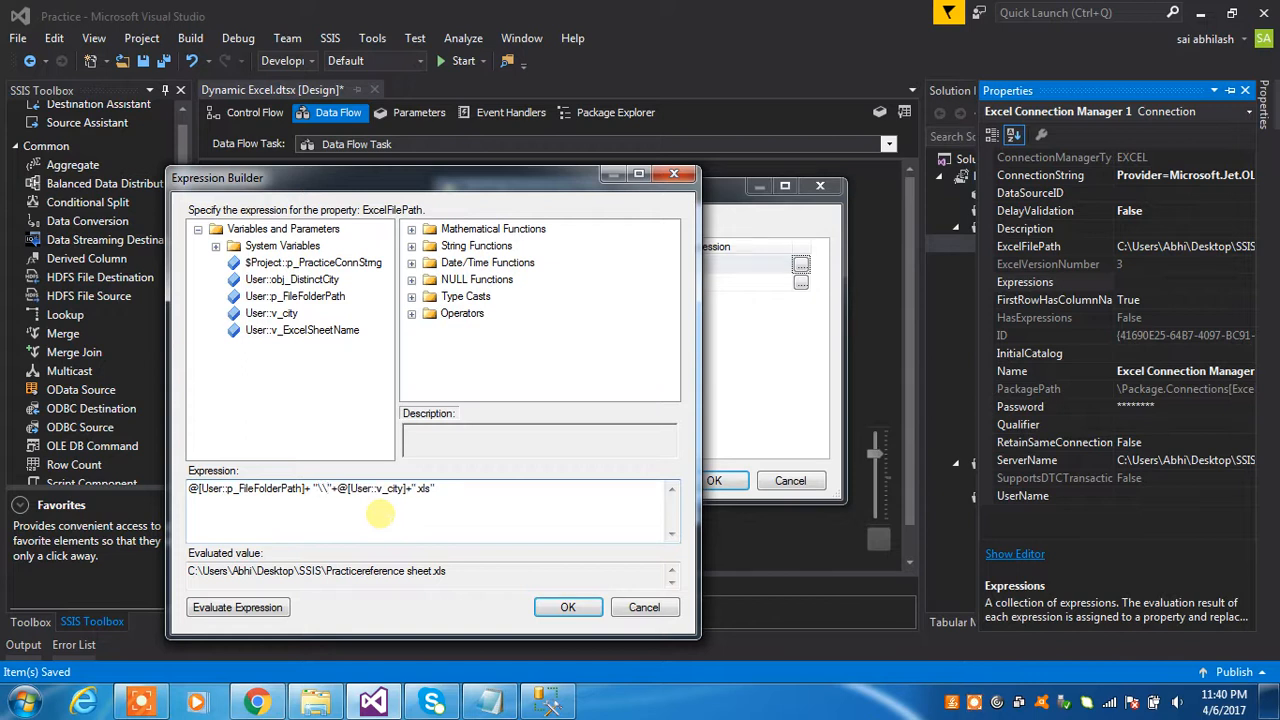
pyautogui.click(270, 608)
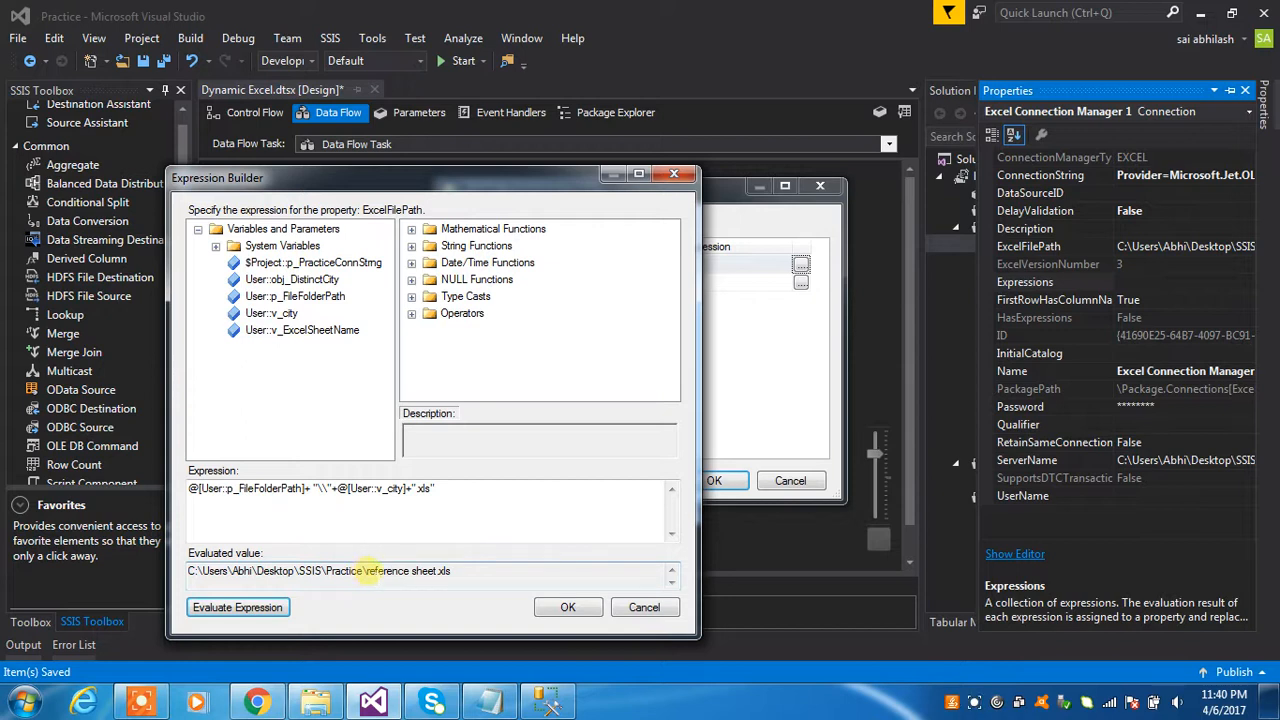
pyautogui.click(327, 490)
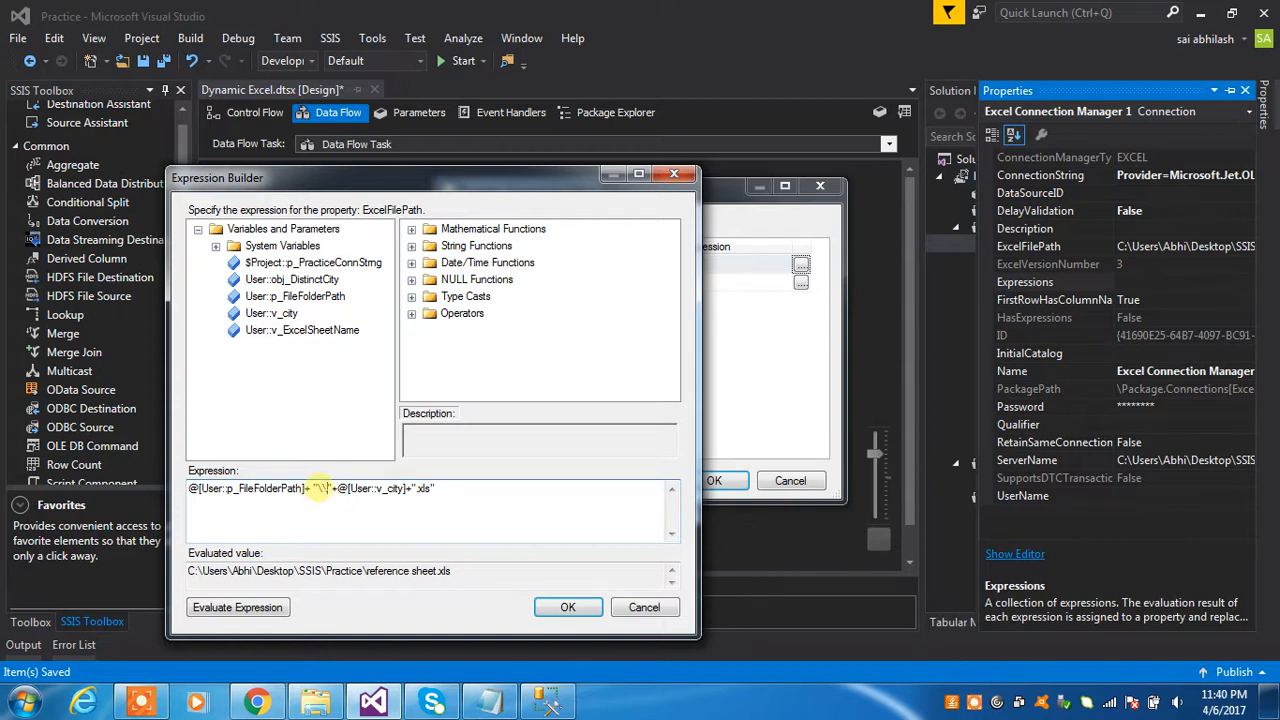
pyautogui.click(321, 488)
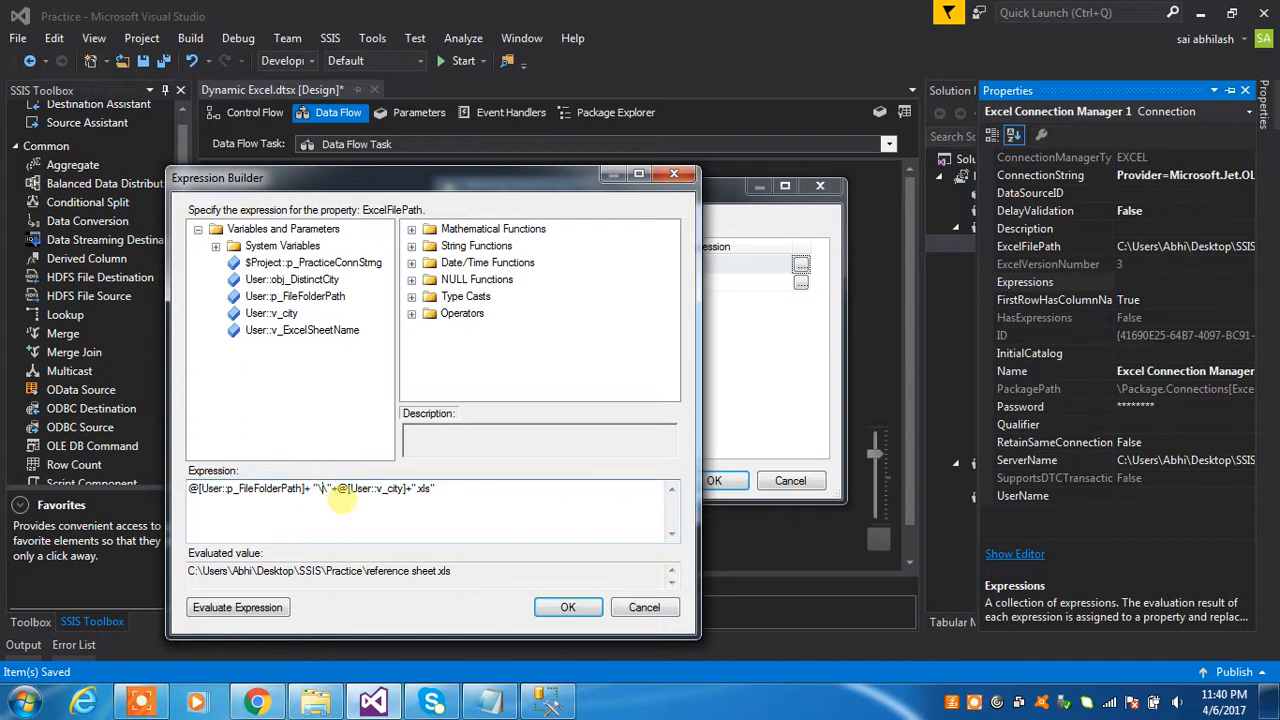
pyautogui.press('BackSpace')
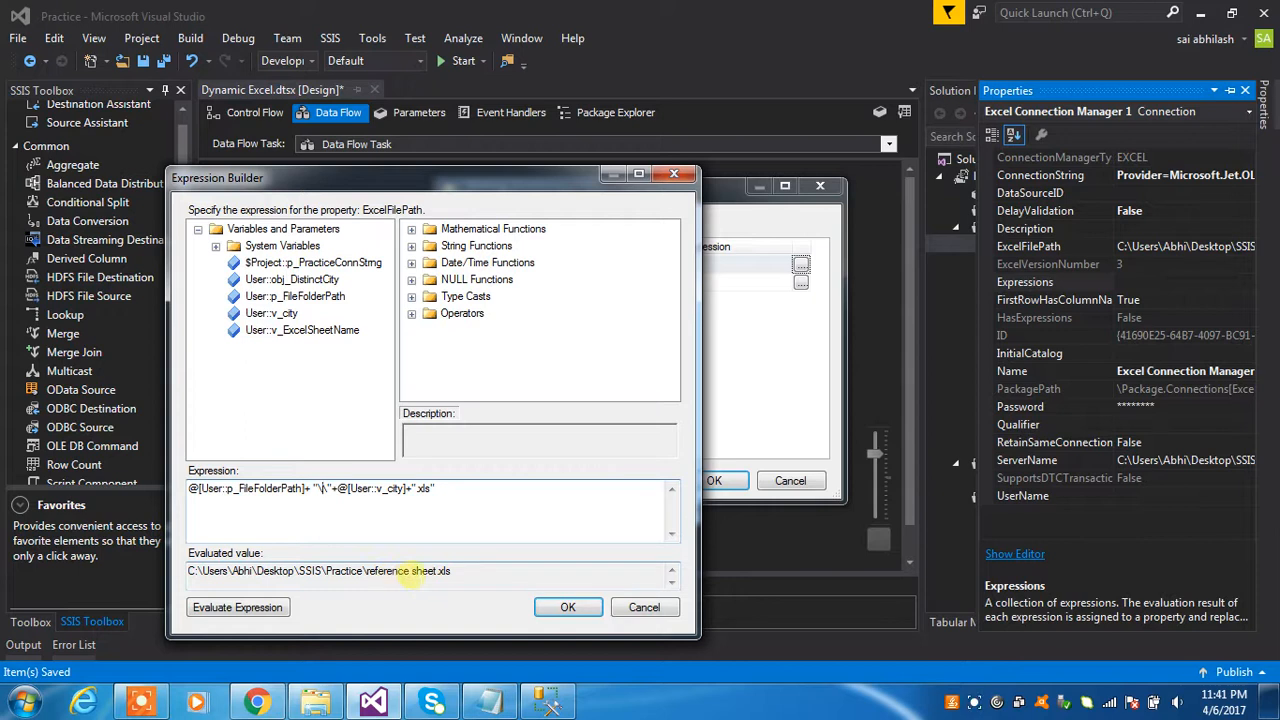
pyautogui.click(272, 607)
pyautogui.click(565, 607)
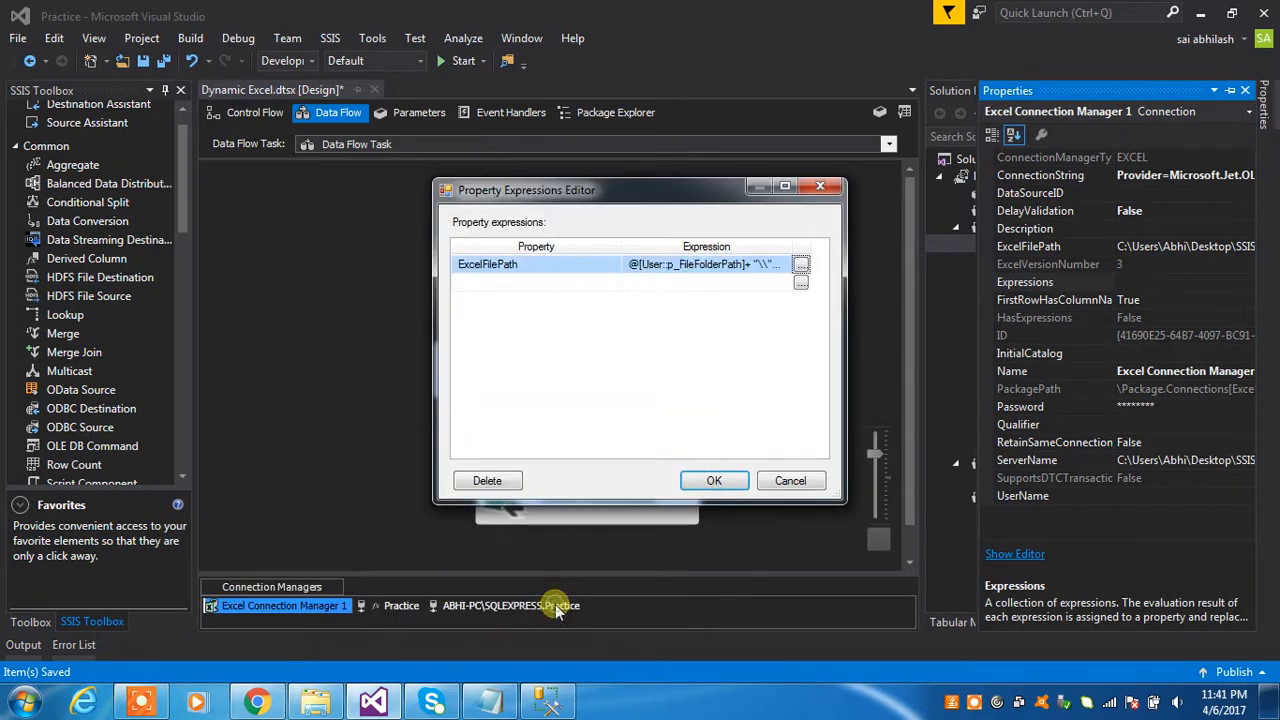
# Recheck the ExcelFilePath expression and apply the property expressions to the Excel connection
pyautogui.click(801, 265)
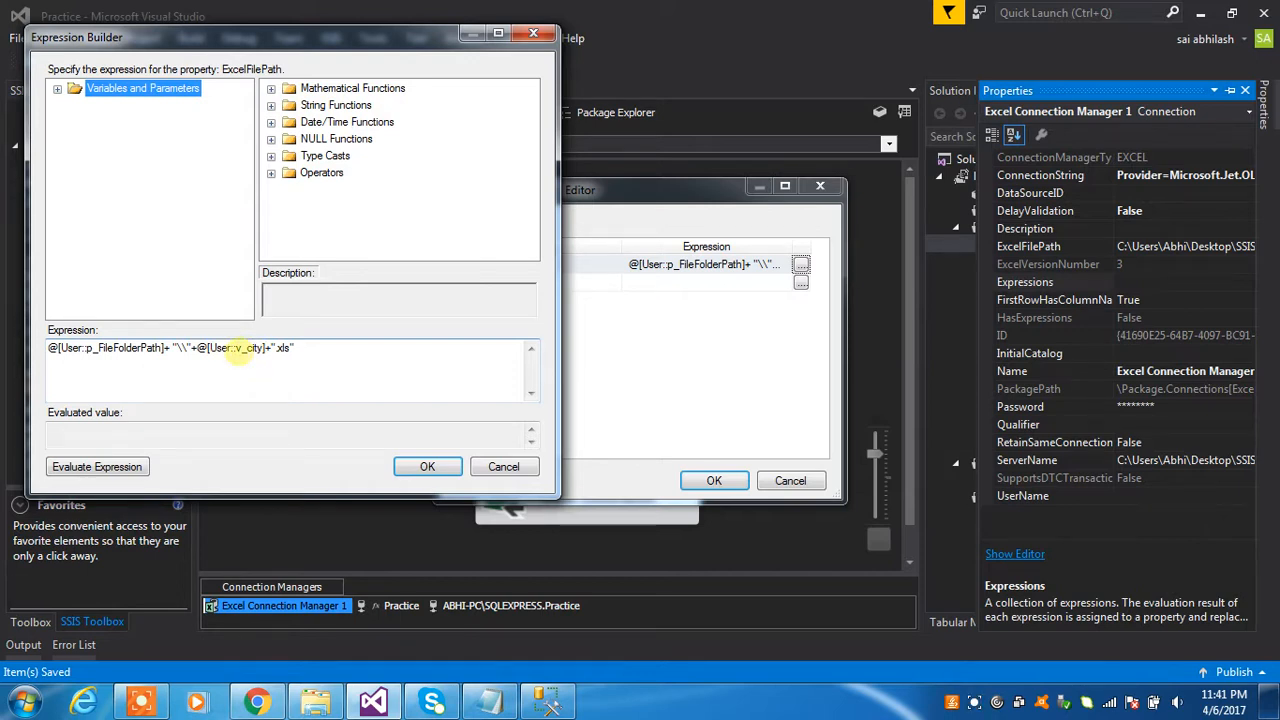
pyautogui.click(426, 468)
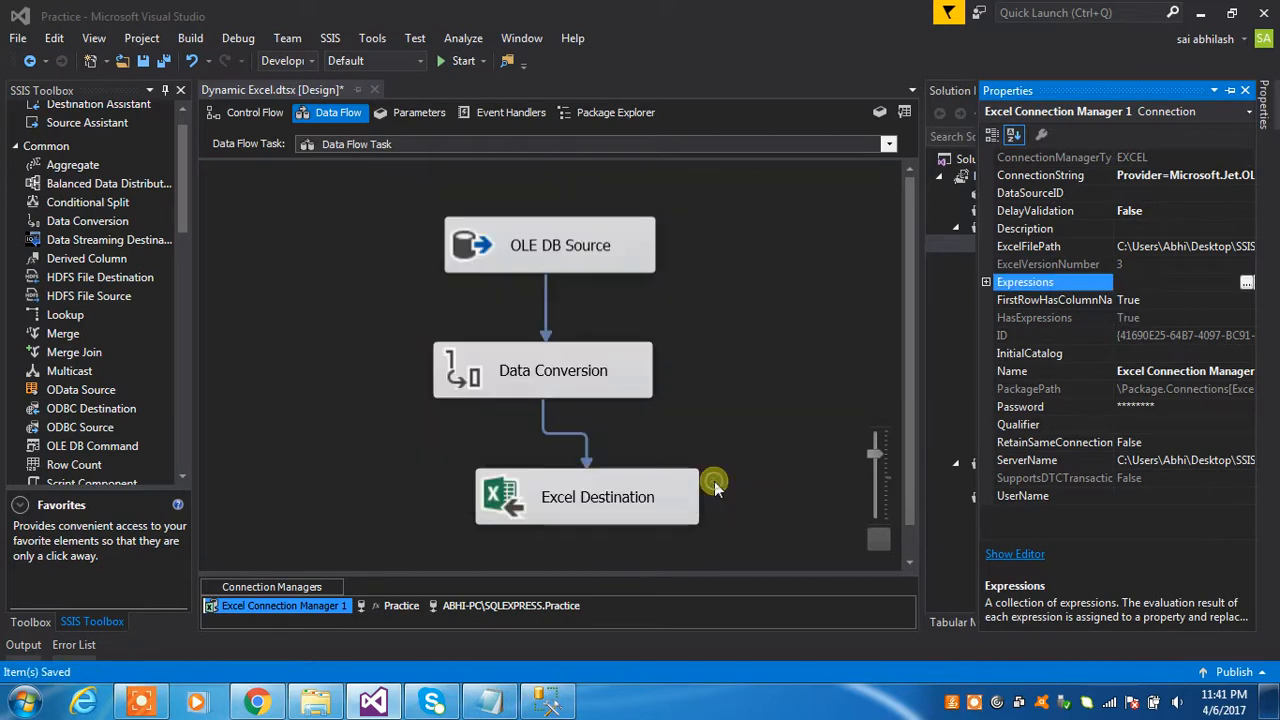
pyautogui.click(714, 480)
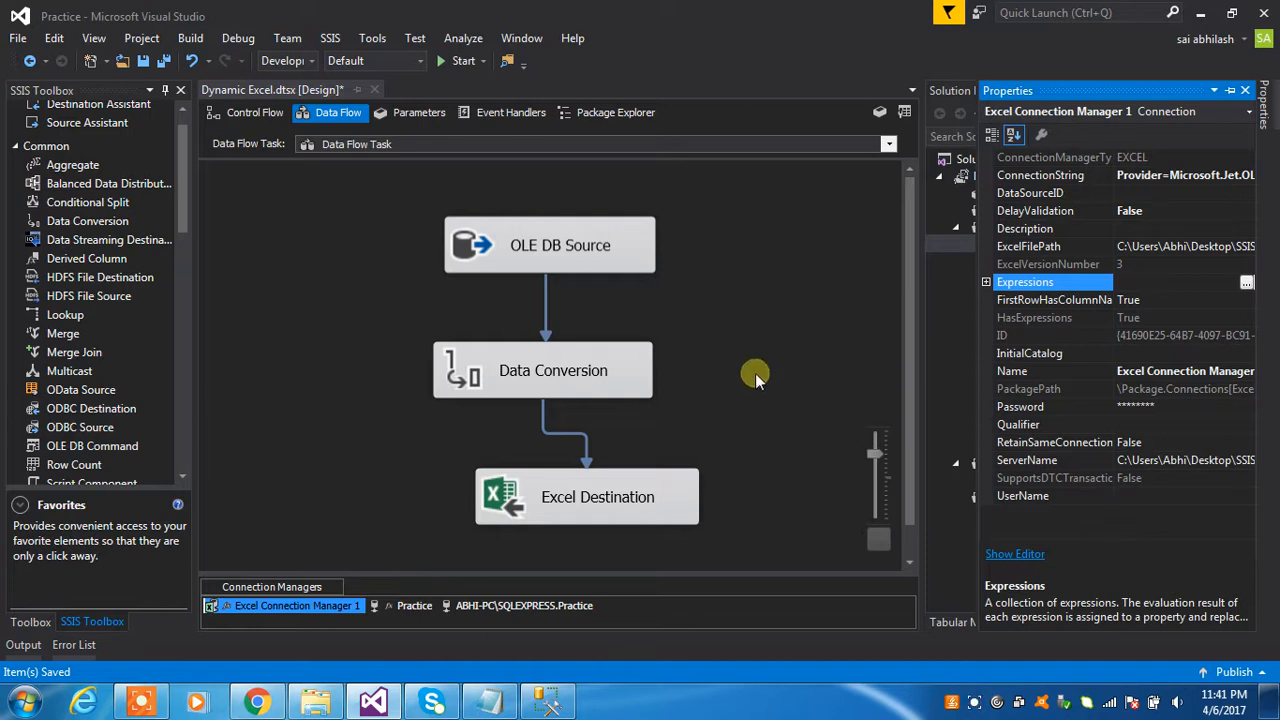
# Examine the OpenRowset property of the Excel Destination
pyautogui.click(623, 494)
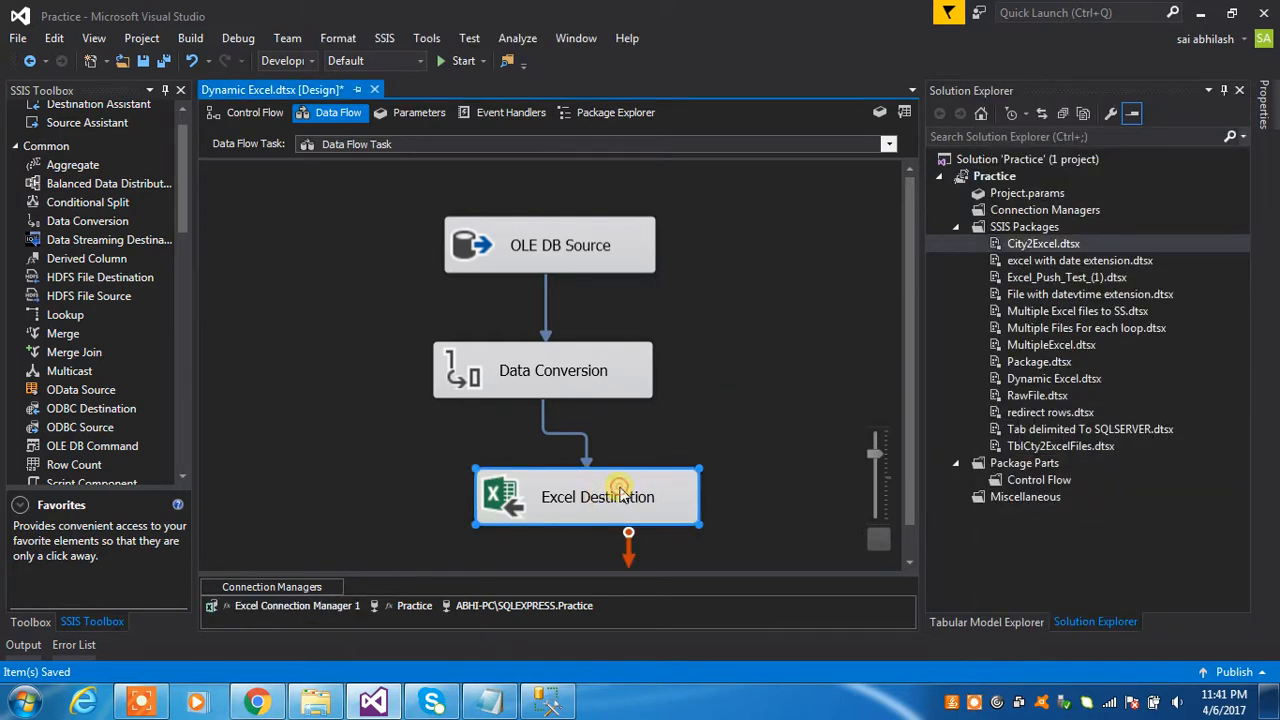
pyautogui.rightClick(620, 492)
pyautogui.click(675, 474)
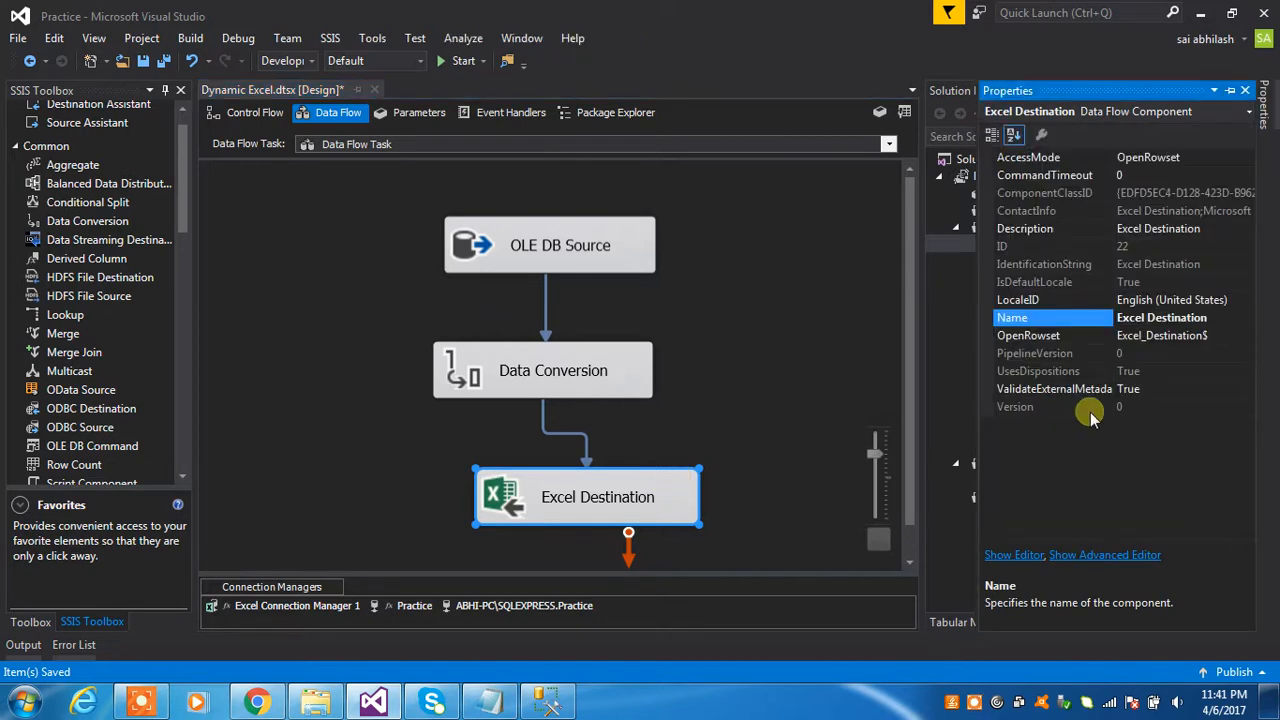
pyautogui.click(1155, 340)
pyautogui.click(1212, 337)
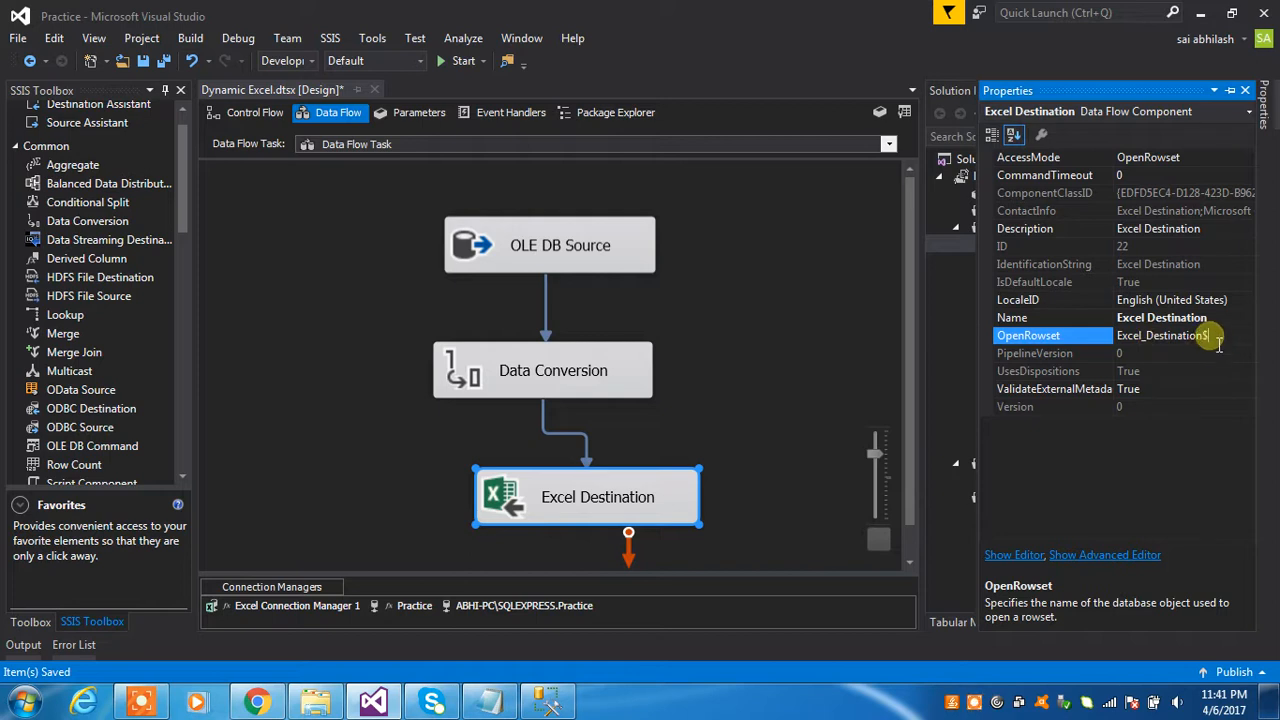
# In the Excel Destination's advanced component properties, set AccessMode to OpenRowset From Variable and select the OpenRowsetVariable property
pyautogui.click(578, 511)
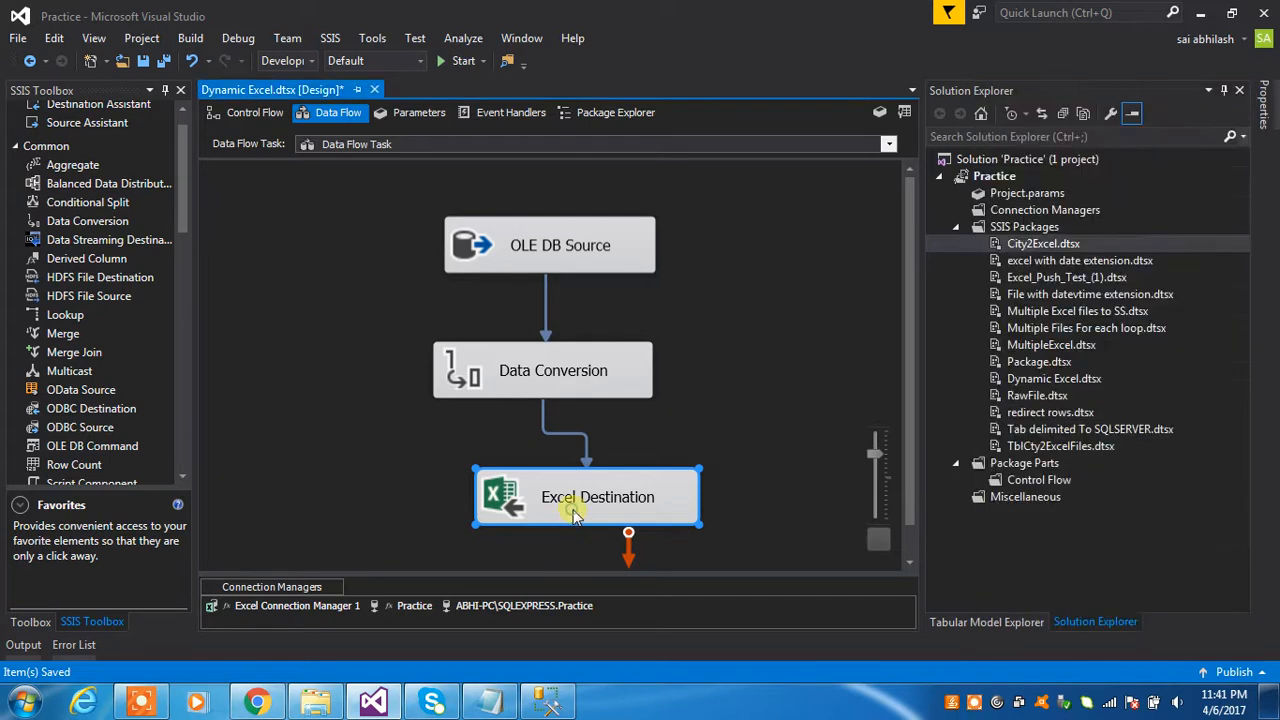
pyautogui.rightClick(578, 511)
pyautogui.click(670, 277)
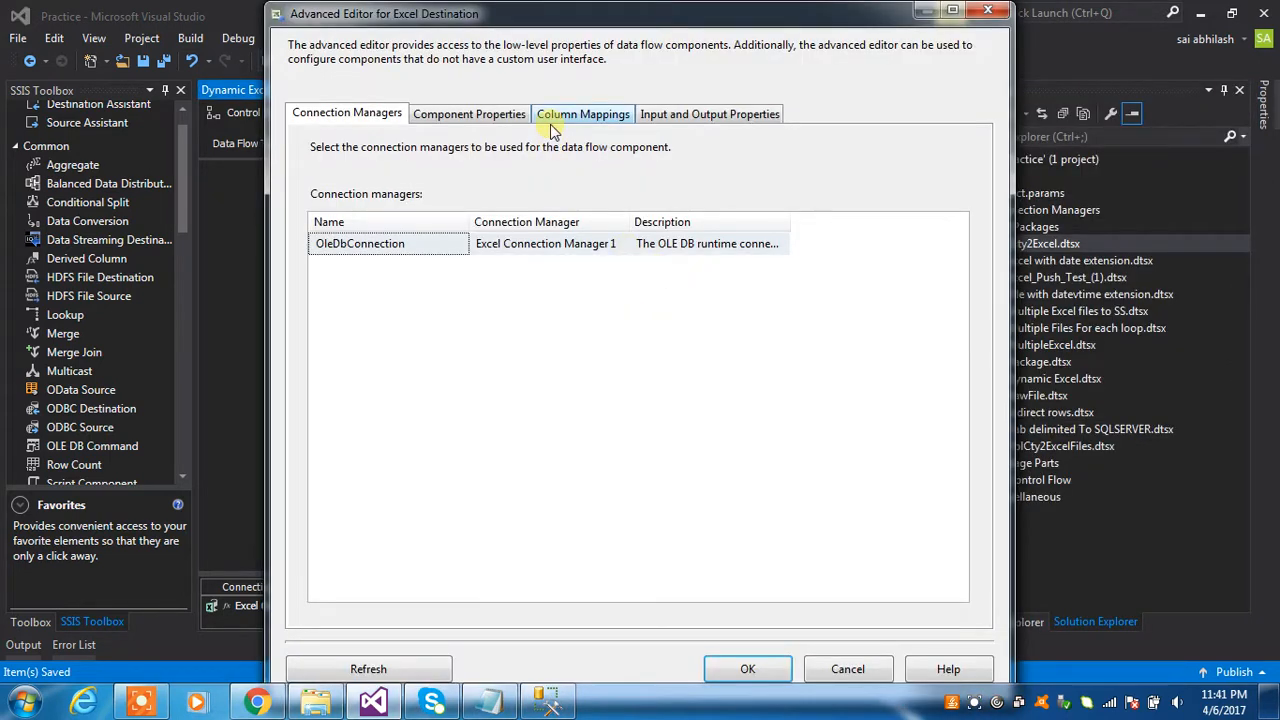
pyautogui.click(487, 116)
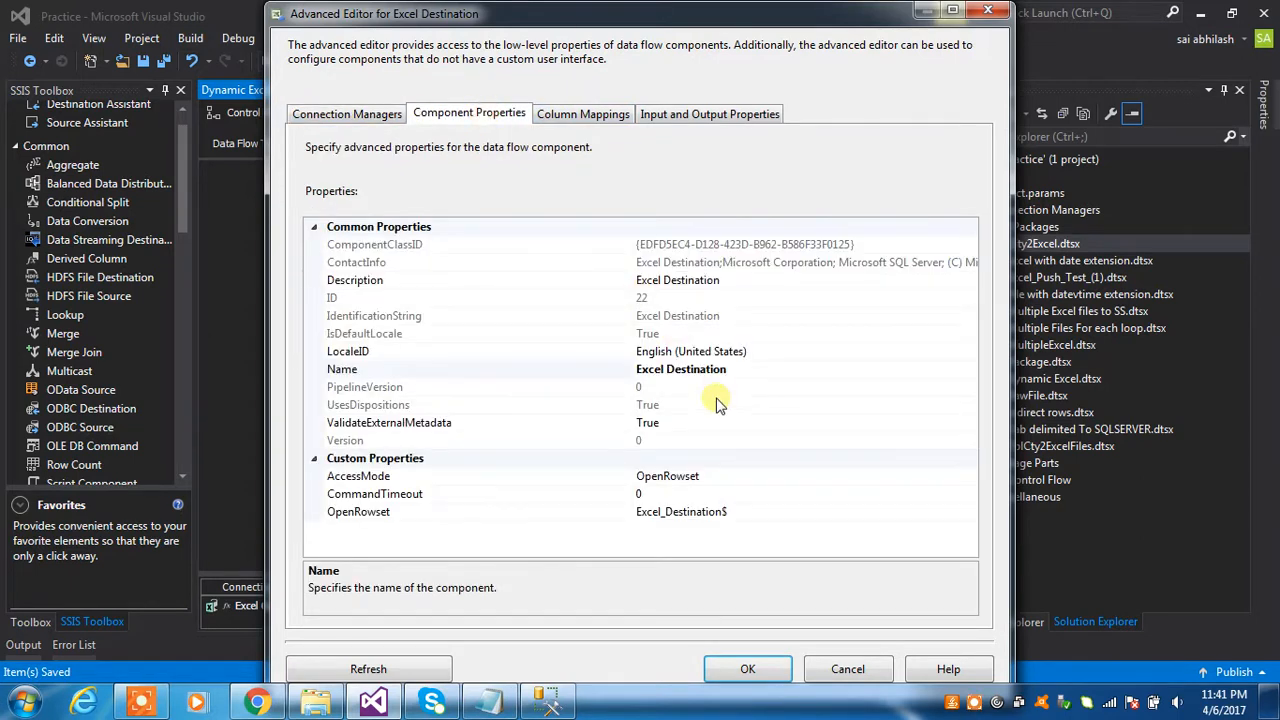
pyautogui.click(712, 480)
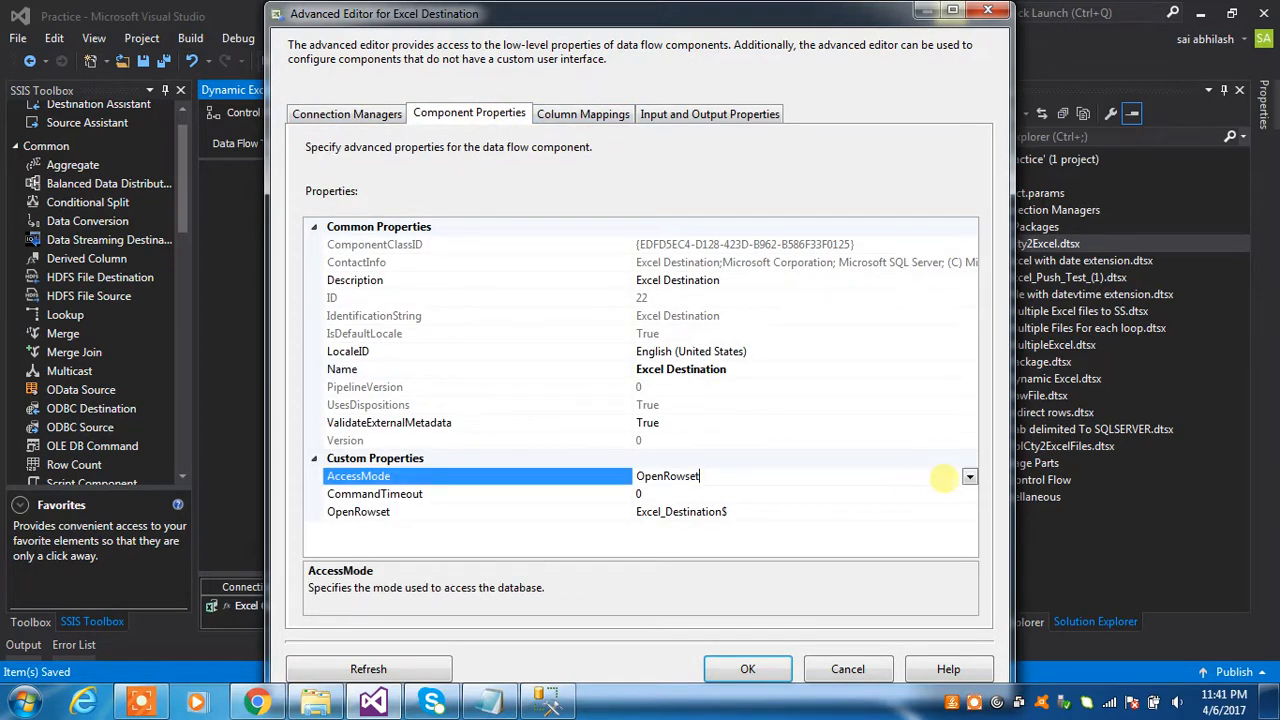
pyautogui.click(969, 478)
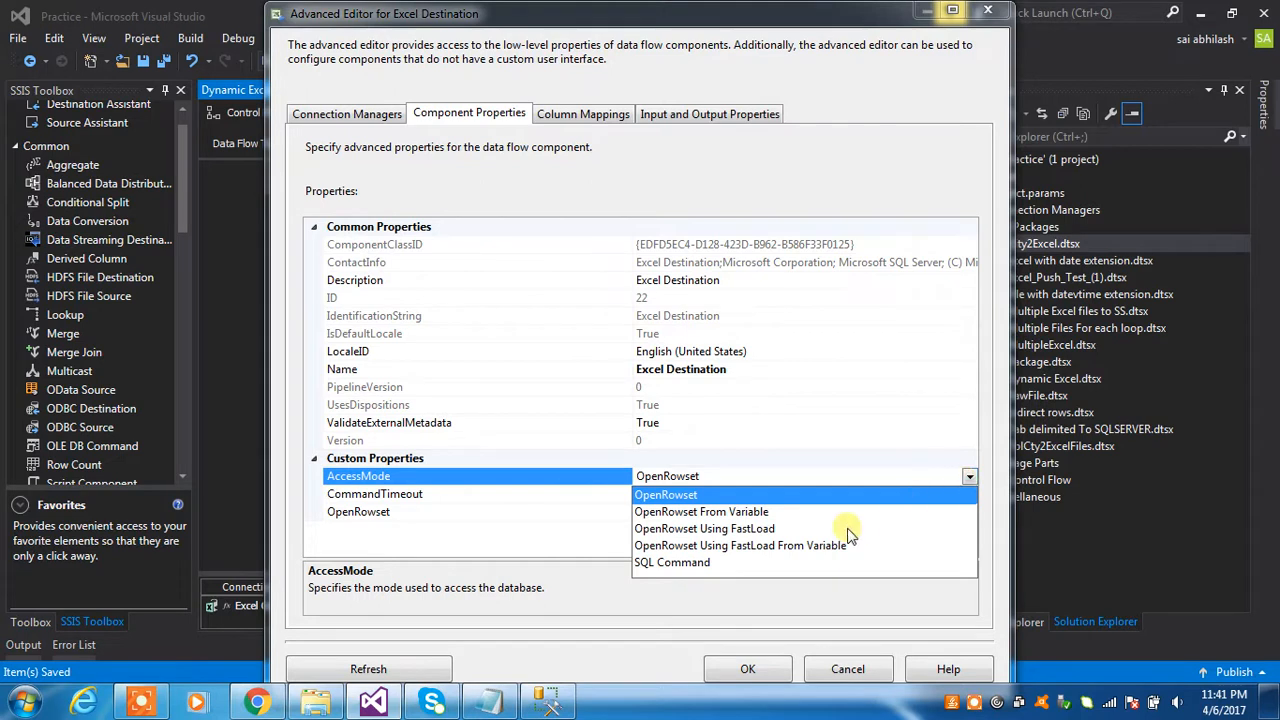
pyautogui.click(785, 513)
pyautogui.click(732, 495)
pyautogui.click(724, 512)
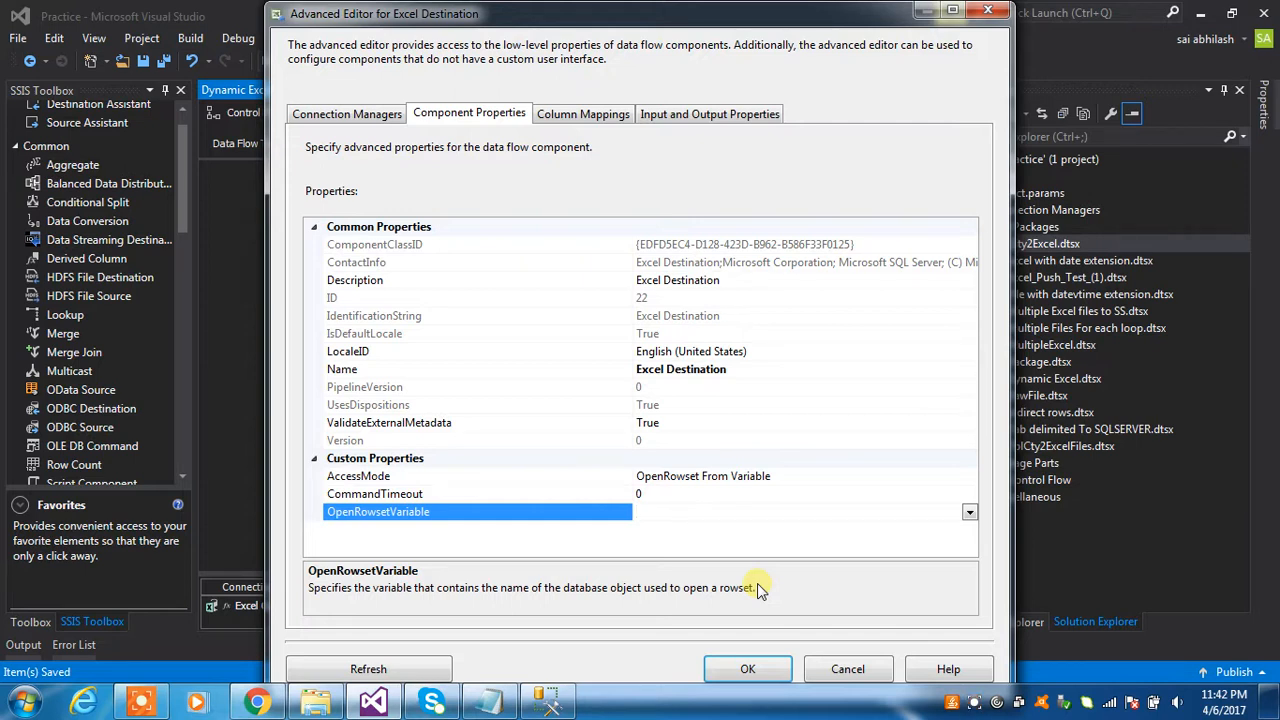
# Open the reference sheet workbook from the Practice folder in Excel to check its sheet name, and return to the Advanced Editor
pyautogui.click(315, 700)
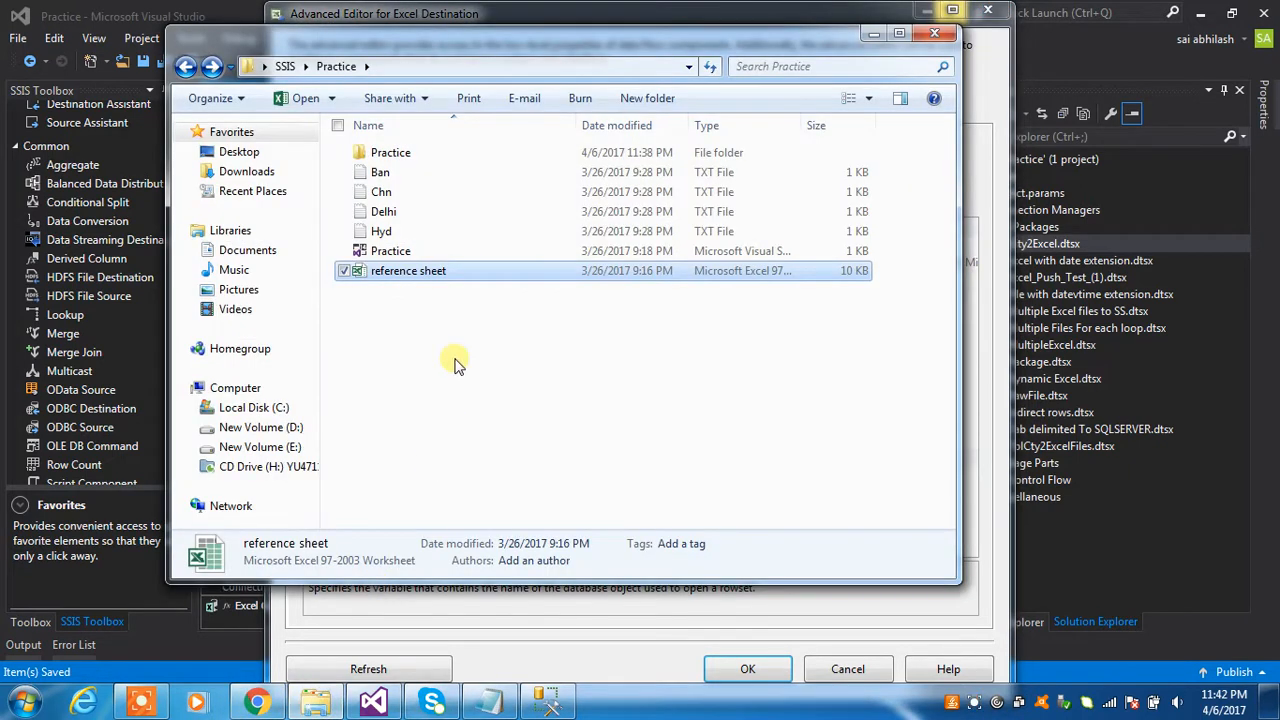
pyautogui.doubleClick(474, 270)
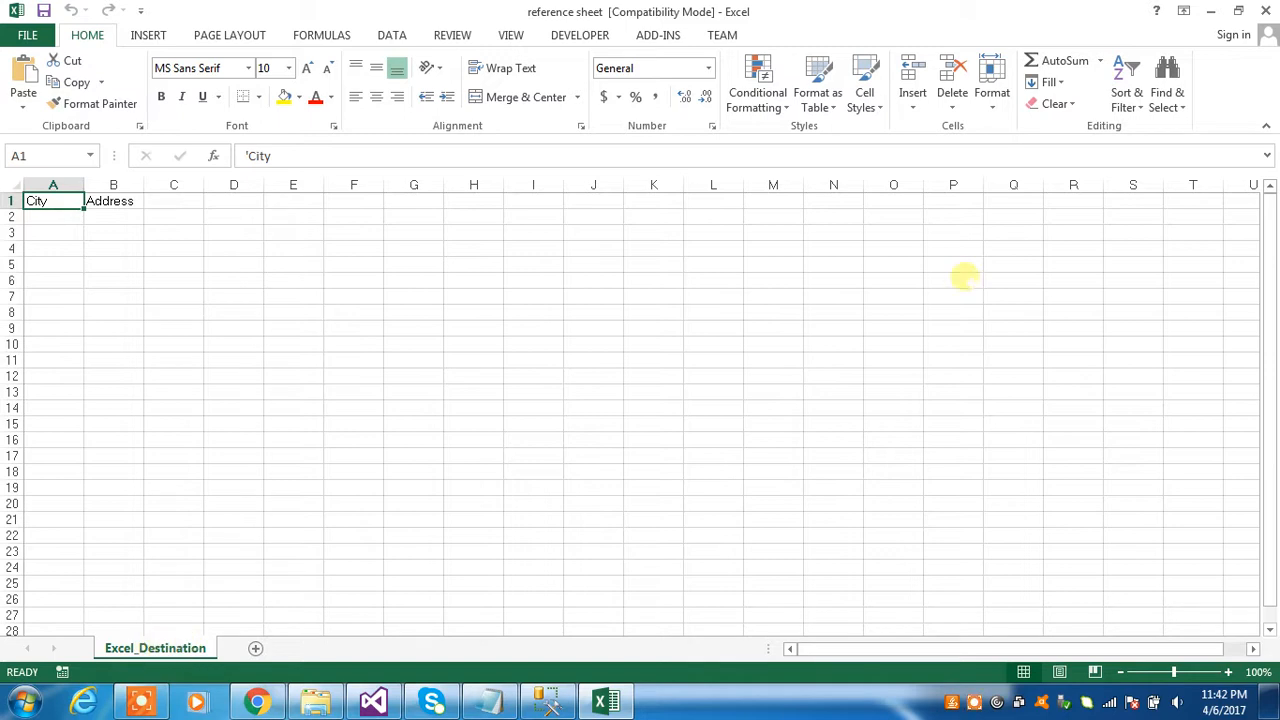
pyautogui.click(1269, 10)
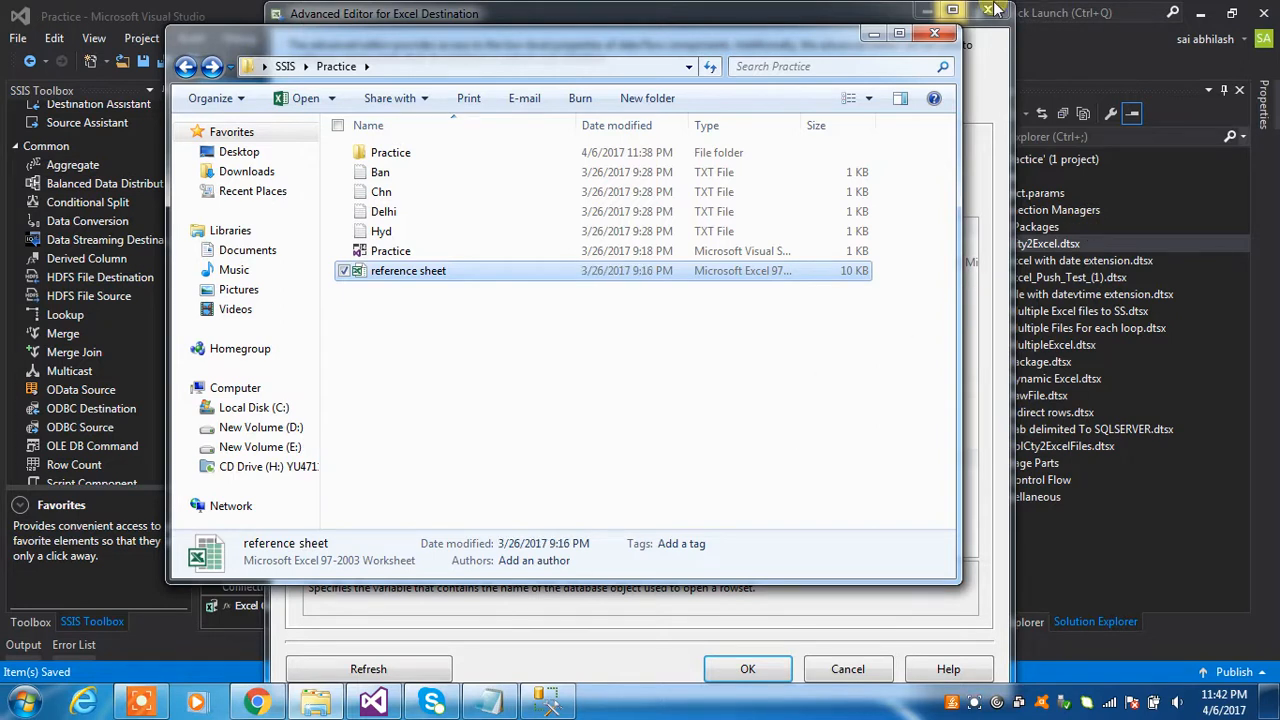
pyautogui.click(873, 37)
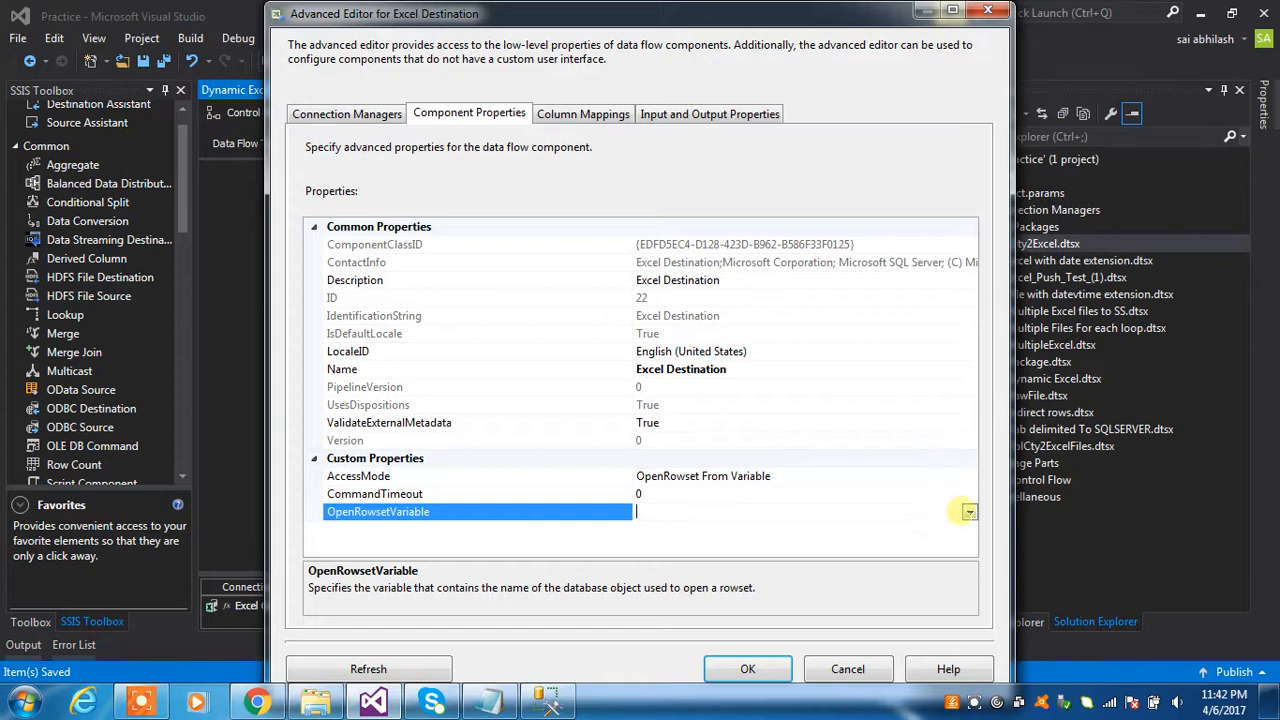
# Set the Excel Destination's OpenRowsetVariable to User::v_city and try to apply the advanced editor settings
pyautogui.click(969, 513)
pyautogui.click(969, 494)
pyautogui.moveTo(969, 494); pyautogui.dragTo(969, 494)
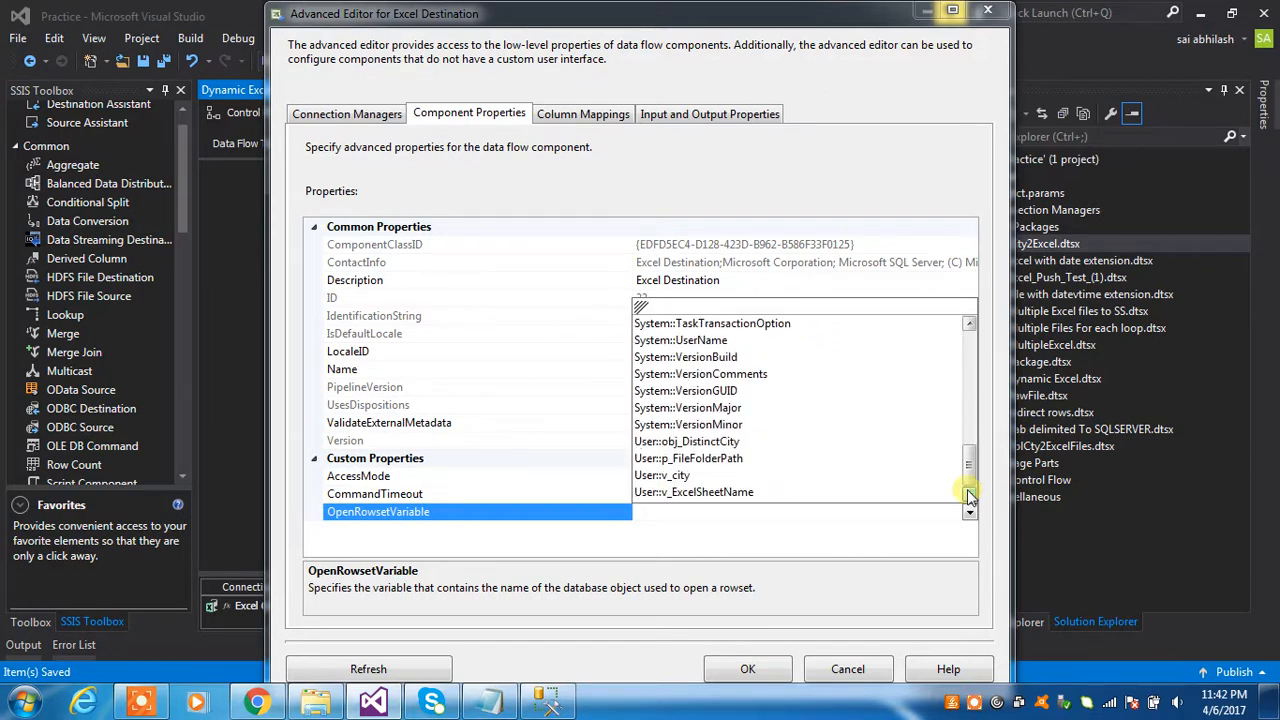
pyautogui.click(680, 476)
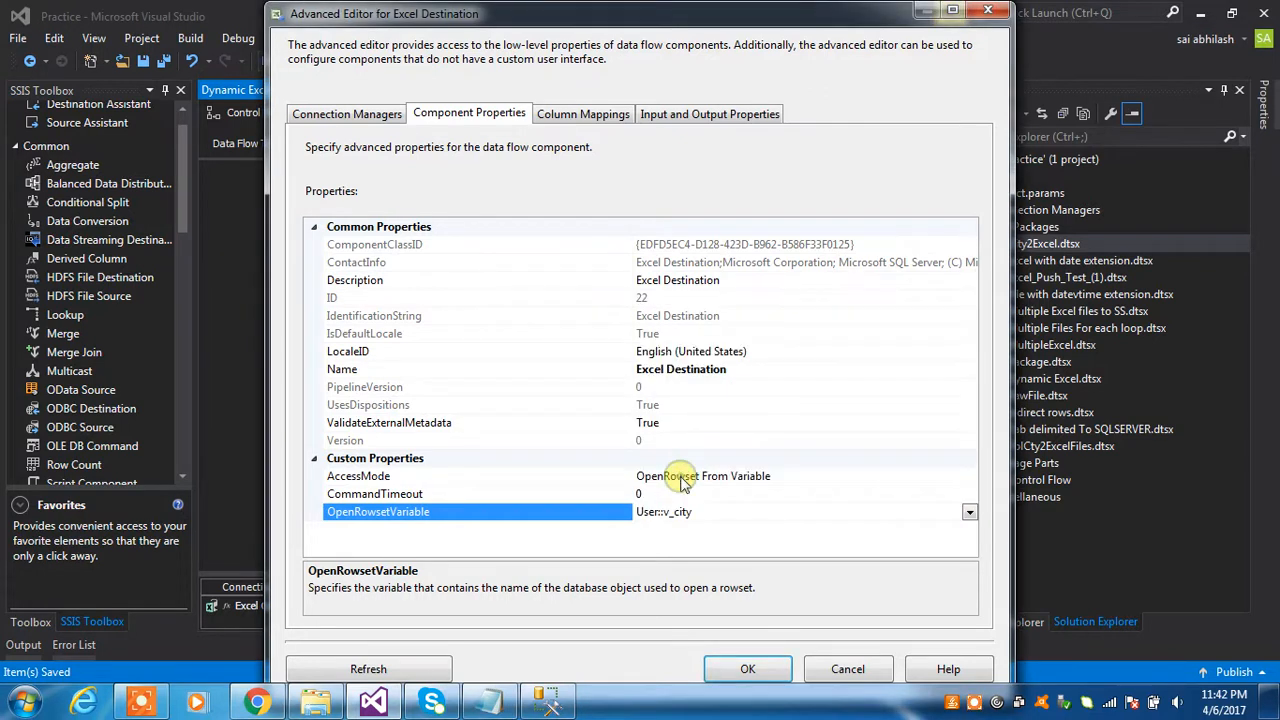
pyautogui.click(748, 670)
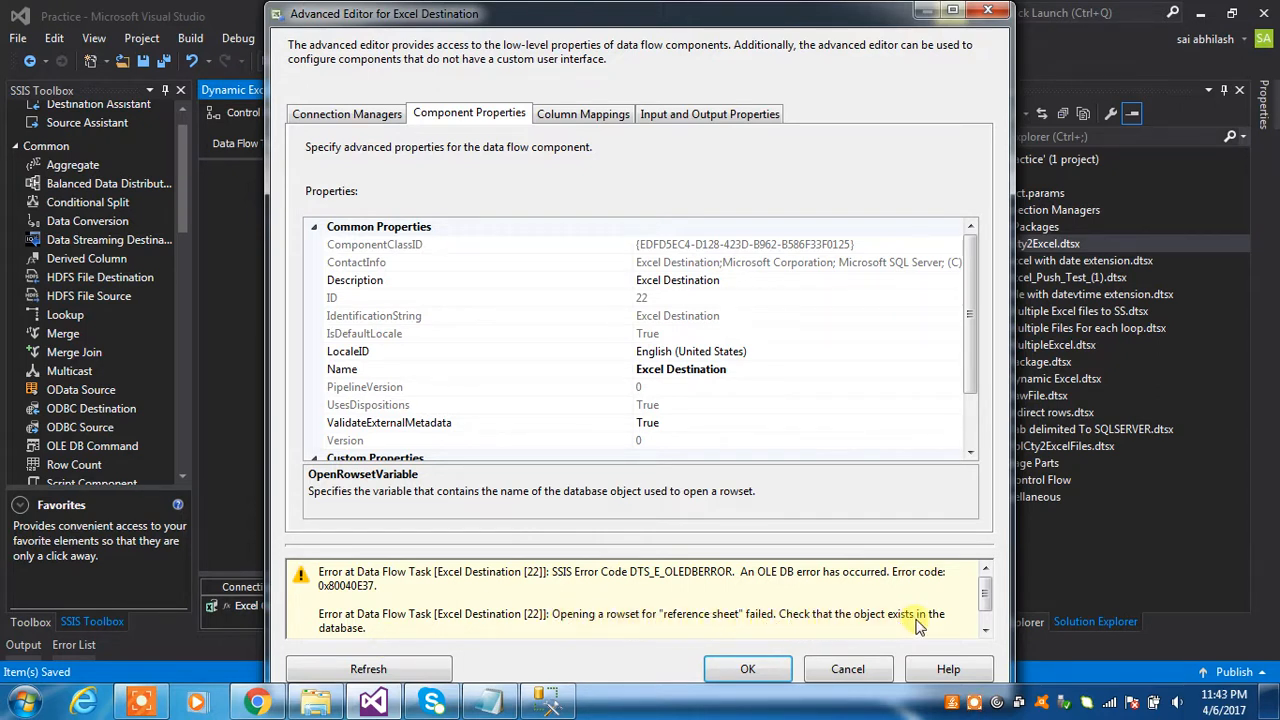
# Set ValidateExternalMetadata to False for the Excel Destination and apply the advanced editor settings
pyautogui.click(969, 450)
pyautogui.click(969, 450)
pyautogui.click(969, 450)
pyautogui.click(969, 450)
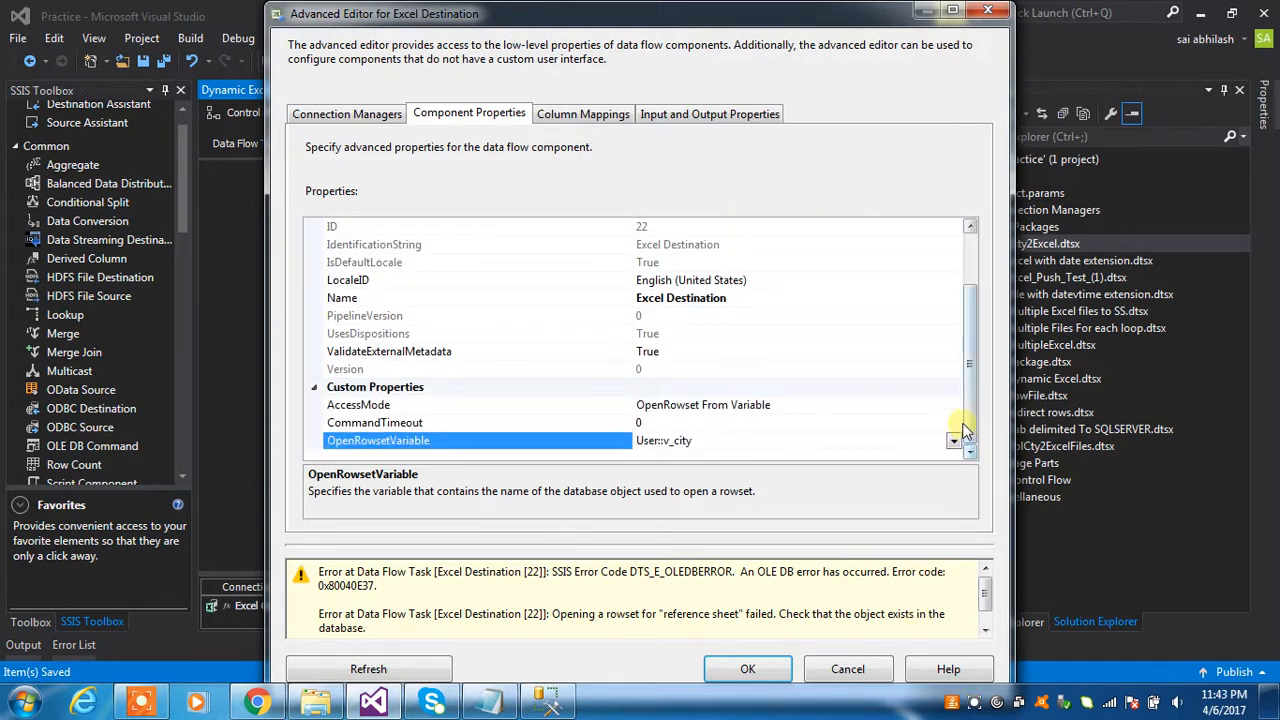
pyautogui.click(668, 348)
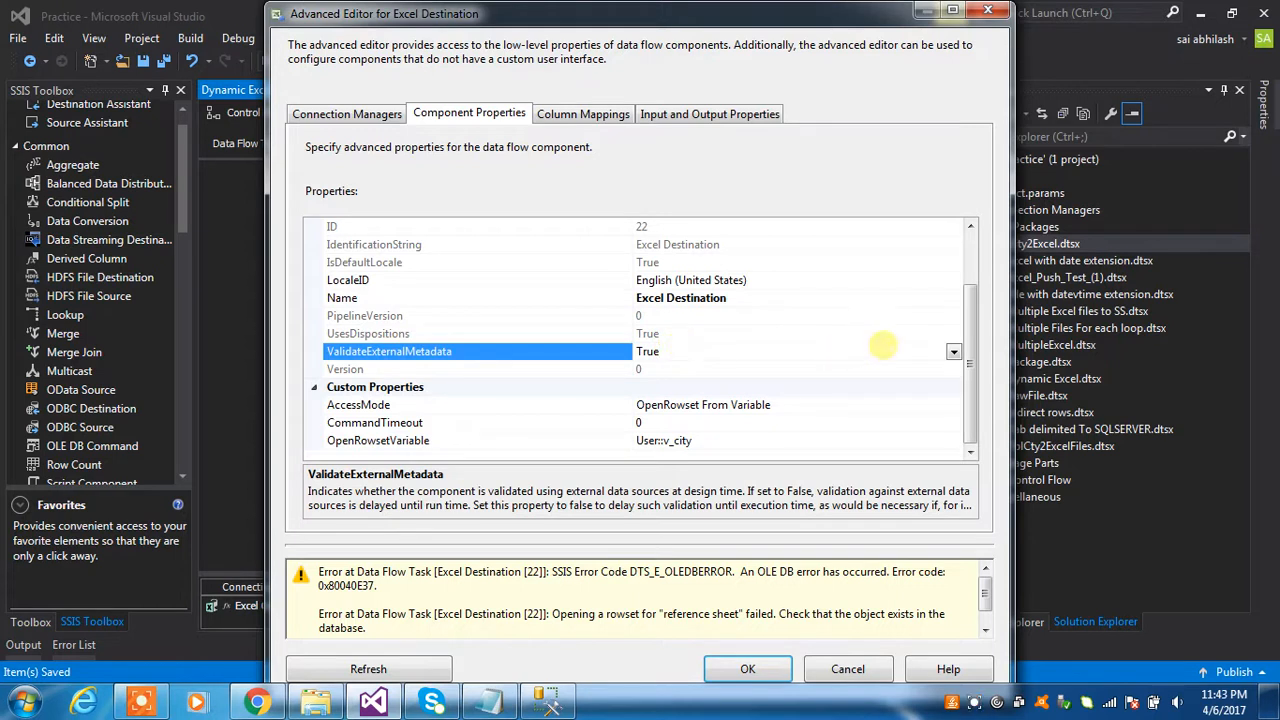
pyautogui.click(953, 351)
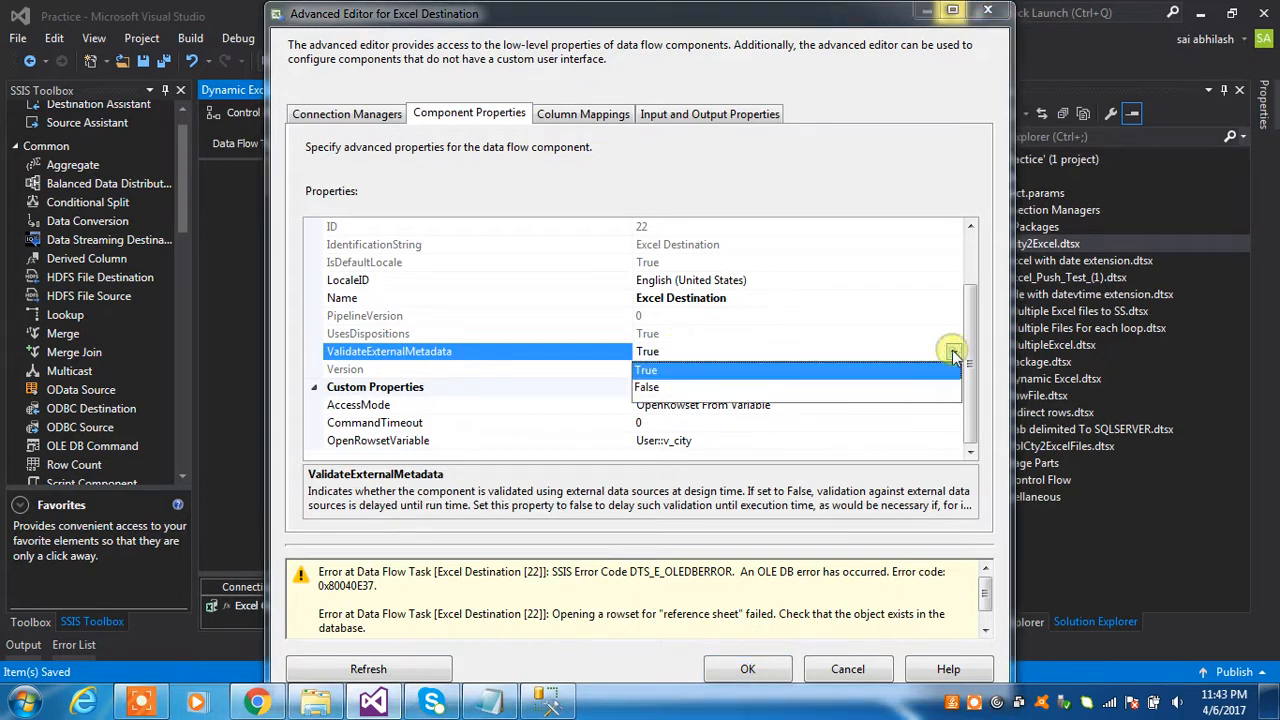
pyautogui.click(804, 387)
pyautogui.click(741, 352)
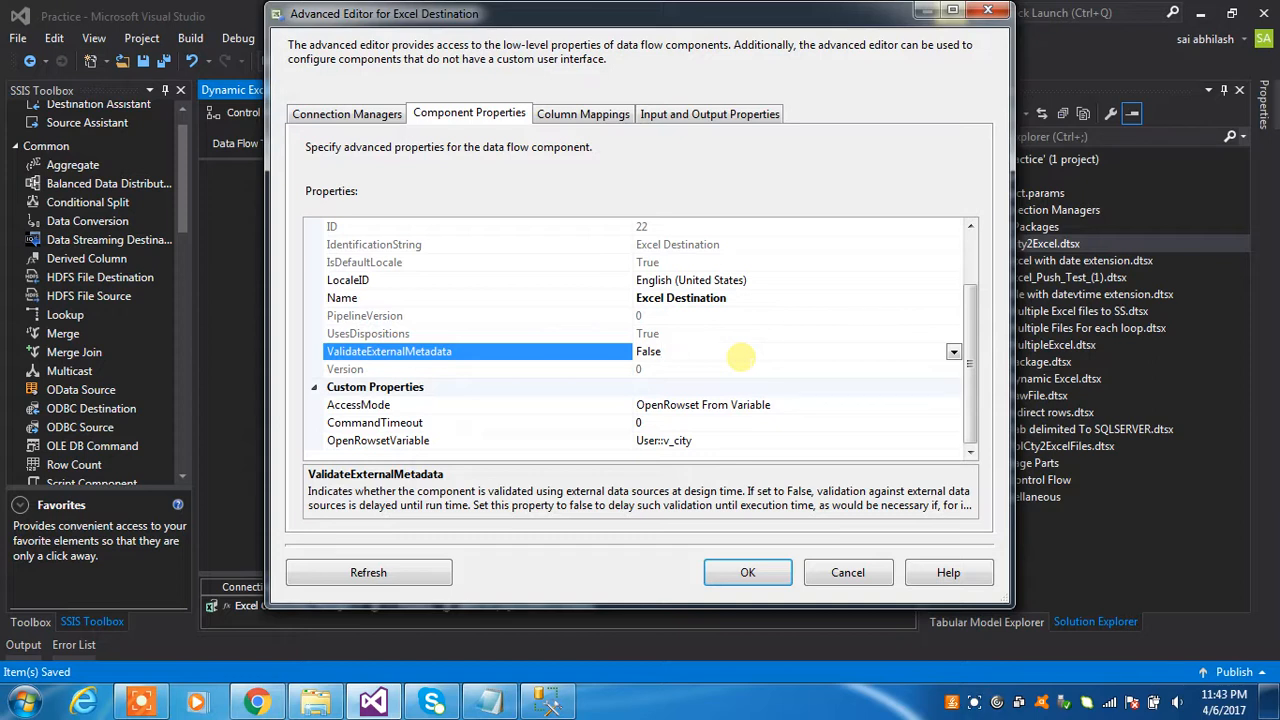
pyautogui.click(746, 574)
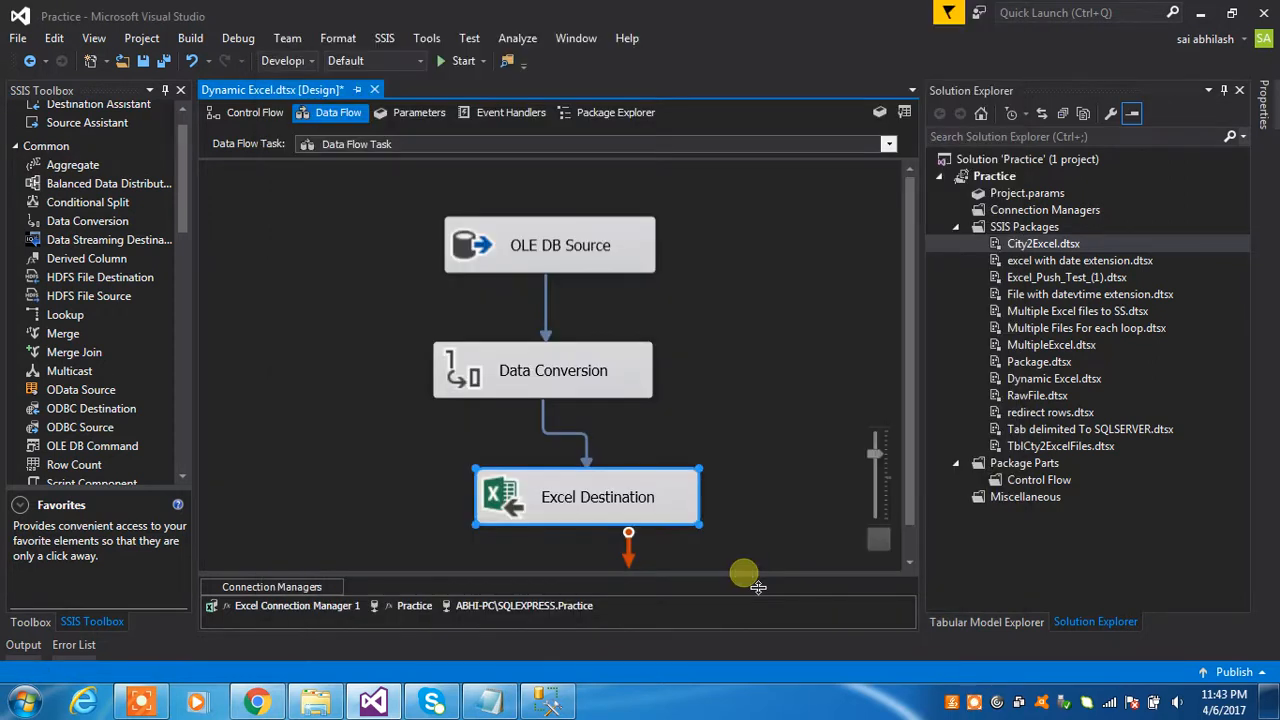
# Set the DelayValidation property of Excel Connection Manager 1 to True
pyautogui.click(335, 607)
pyautogui.rightClick(337, 607)
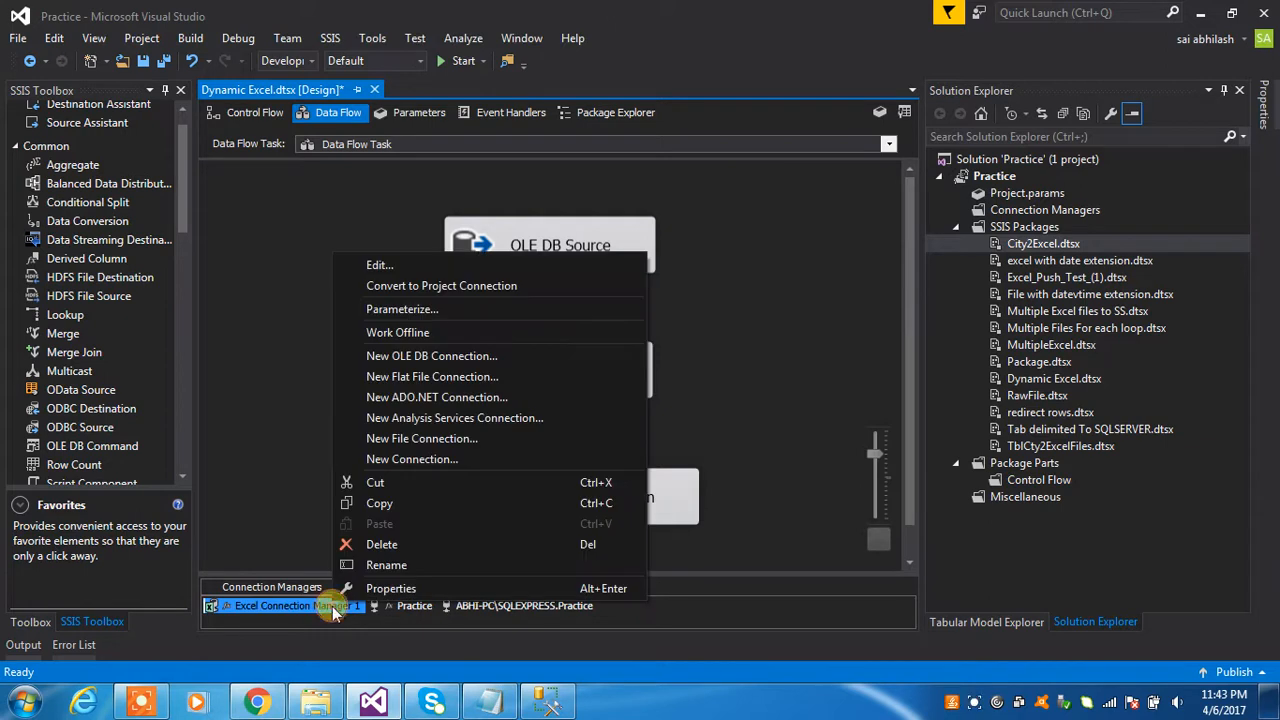
pyautogui.click(345, 665)
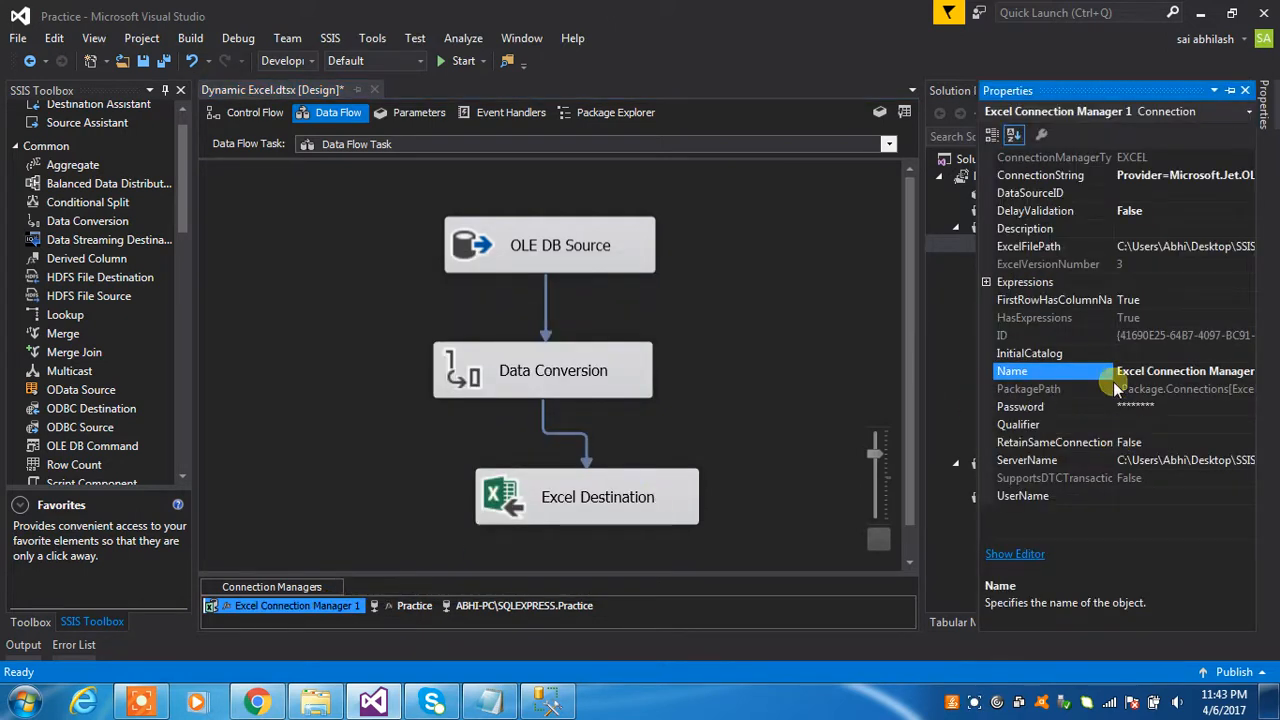
pyautogui.click(1062, 211)
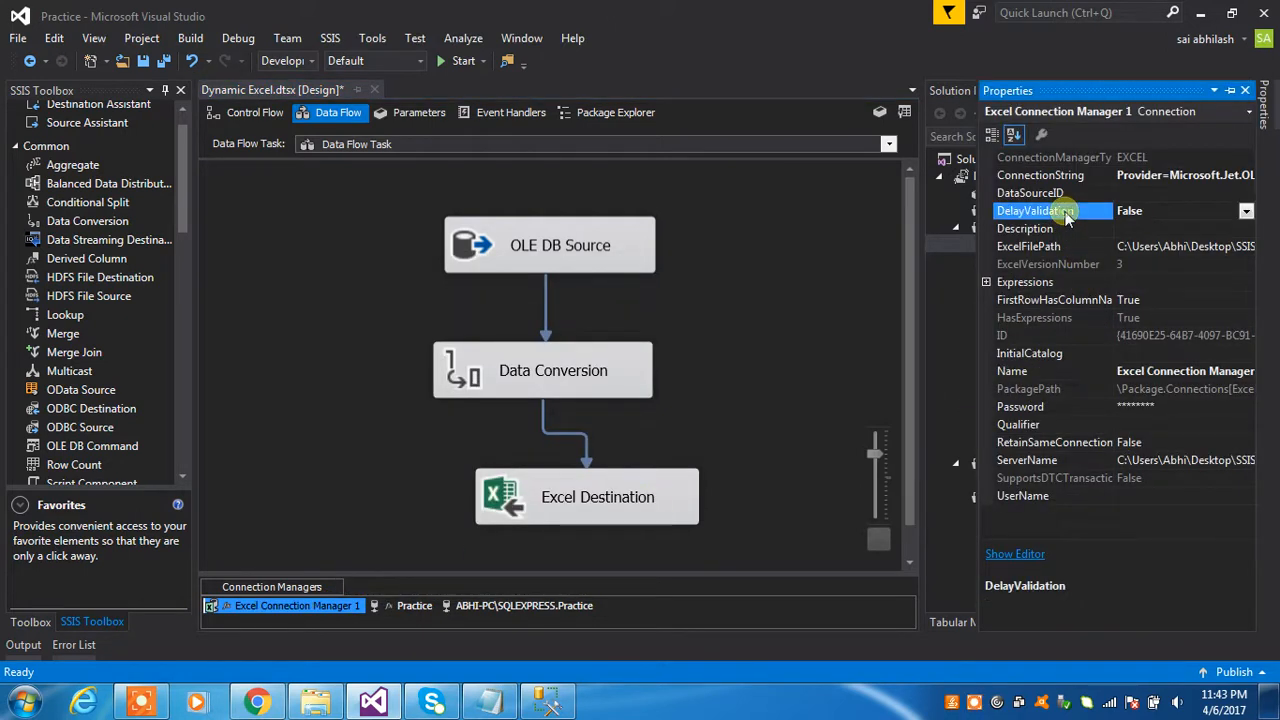
pyautogui.click(1245, 211)
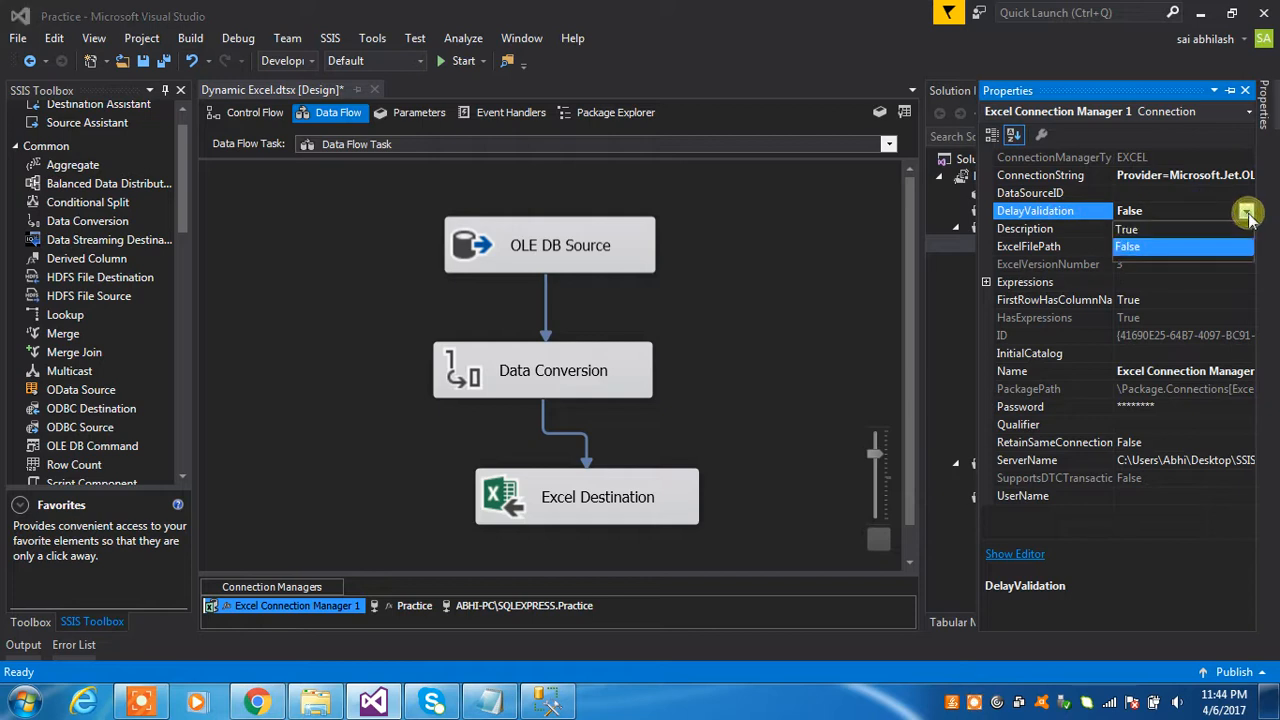
pyautogui.click(1213, 230)
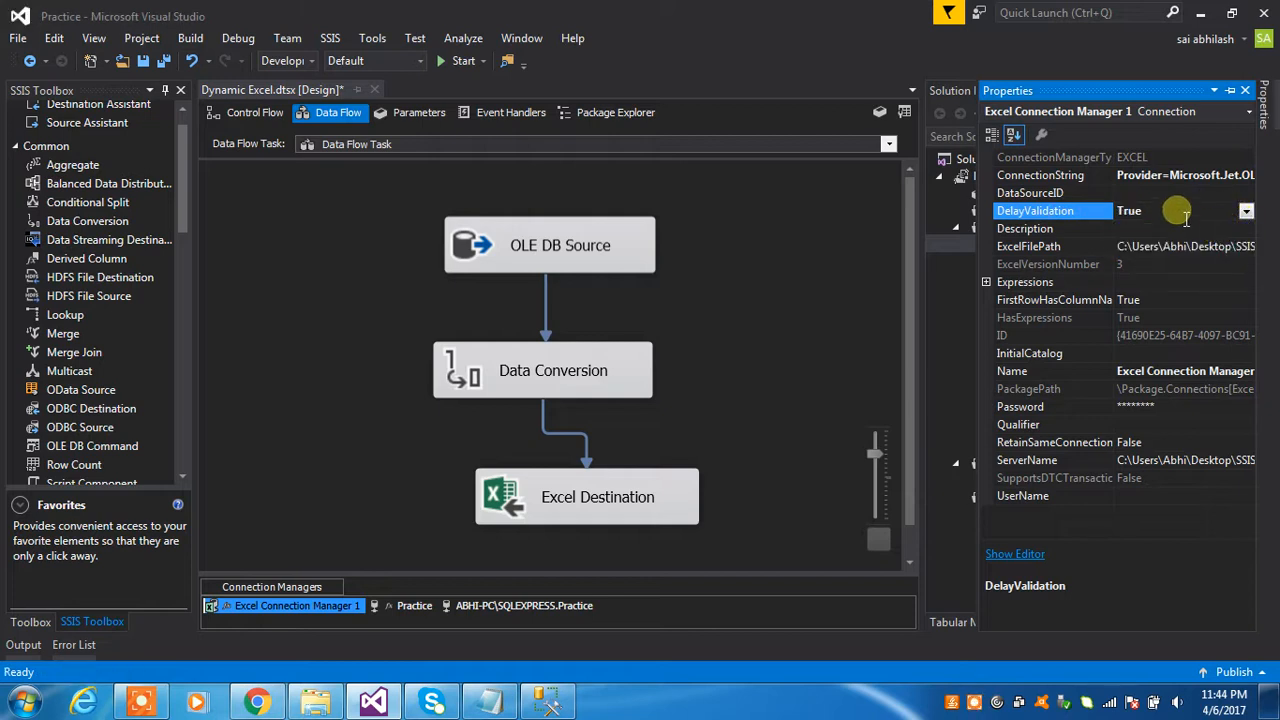
pyautogui.click(723, 357)
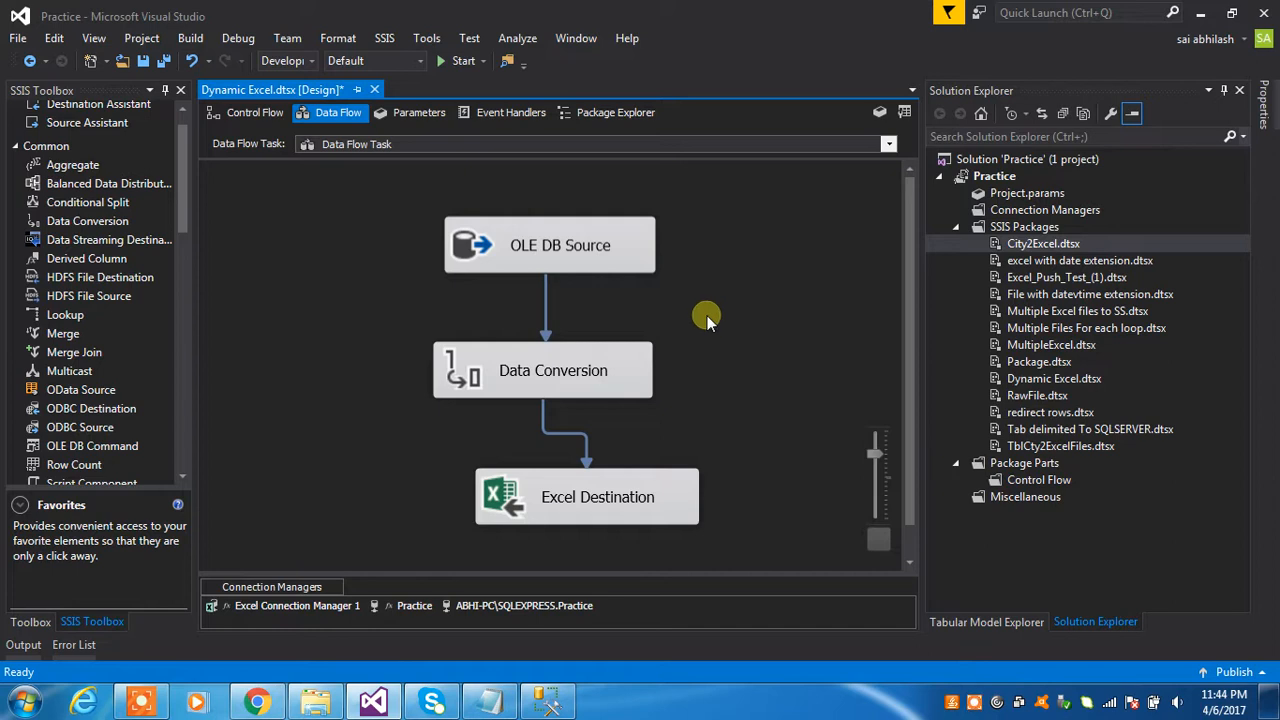
# Show the package's control flow at 100% zoom and run the Dynamic Excel package
pyautogui.click(265, 116)
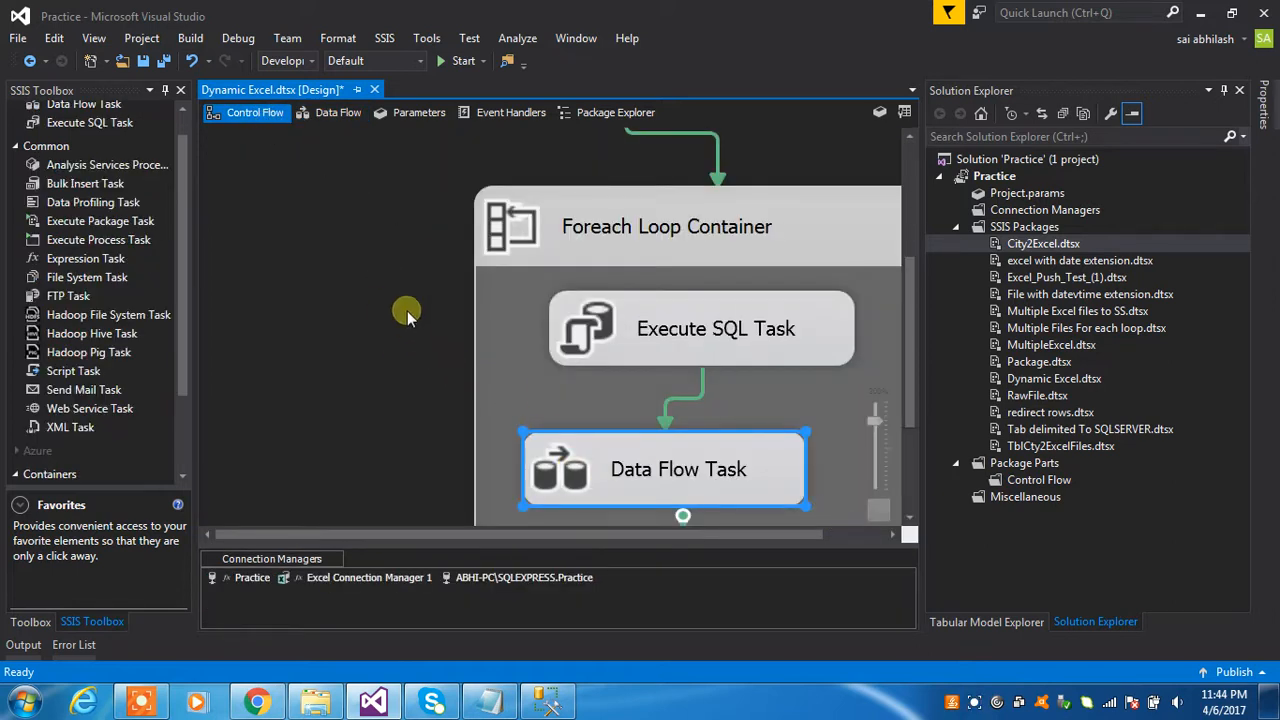
pyautogui.click(588, 263)
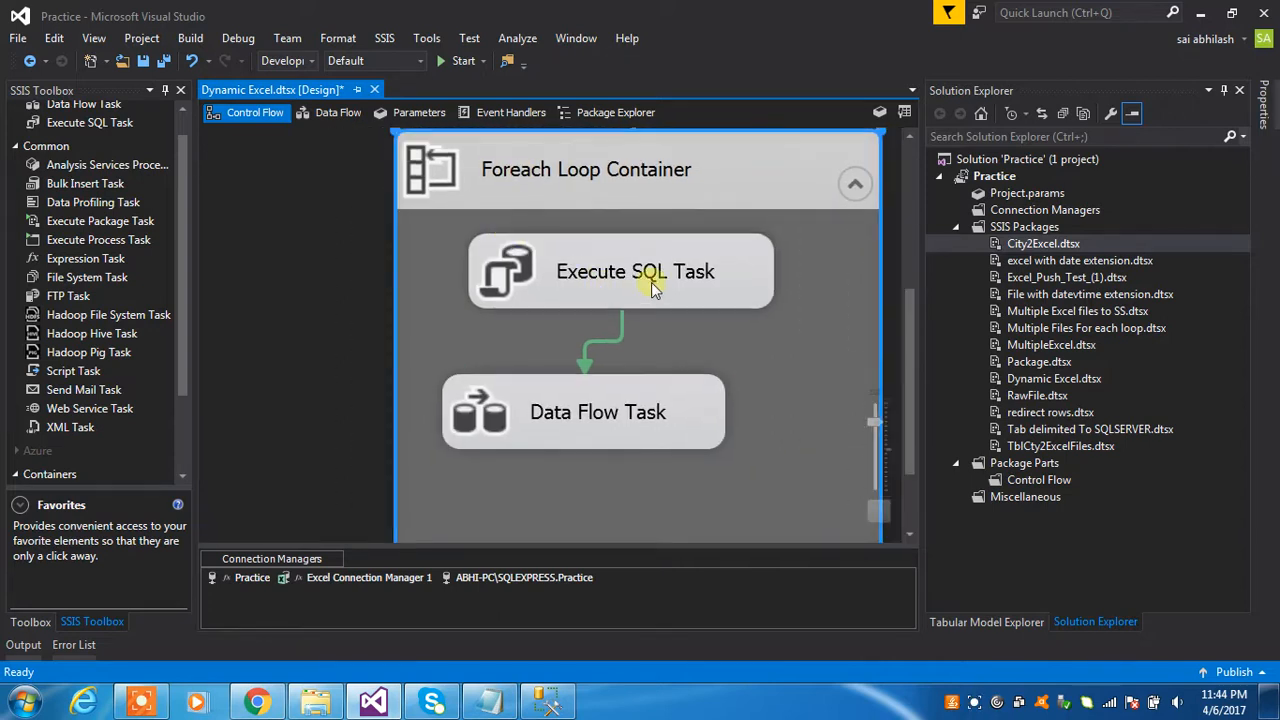
pyautogui.rightClick(667, 185)
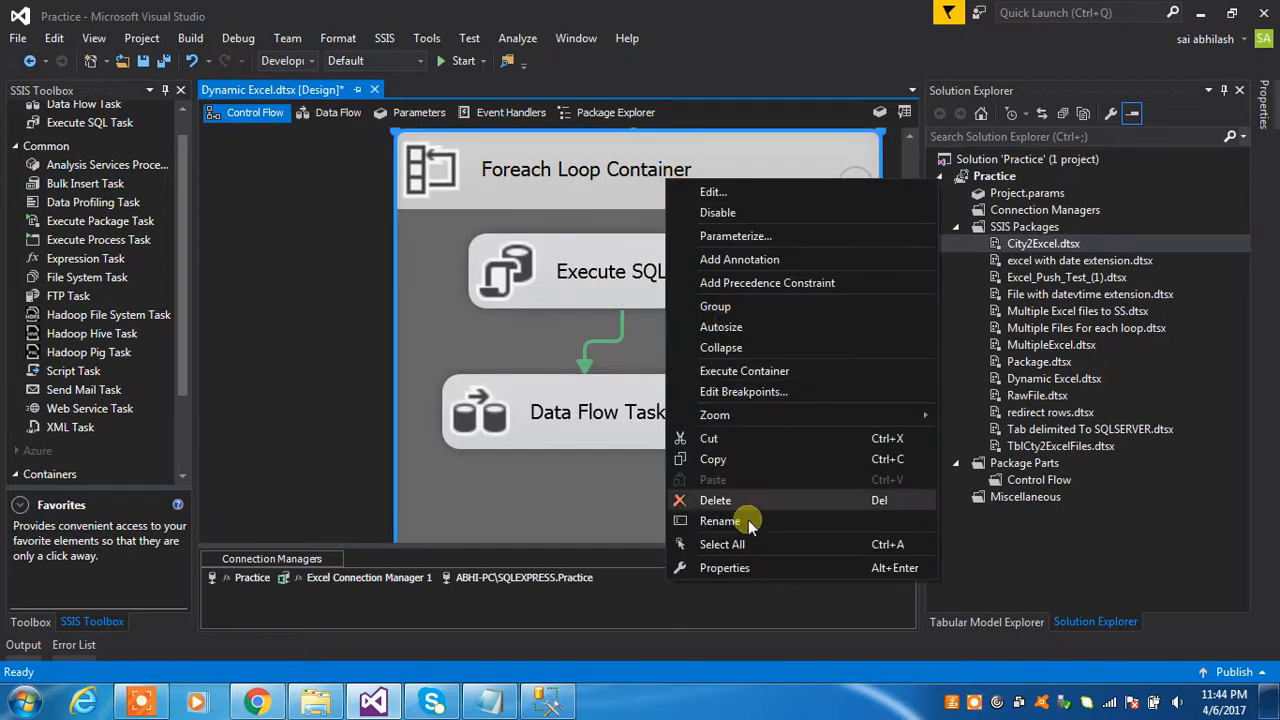
pyautogui.moveTo(728, 416)
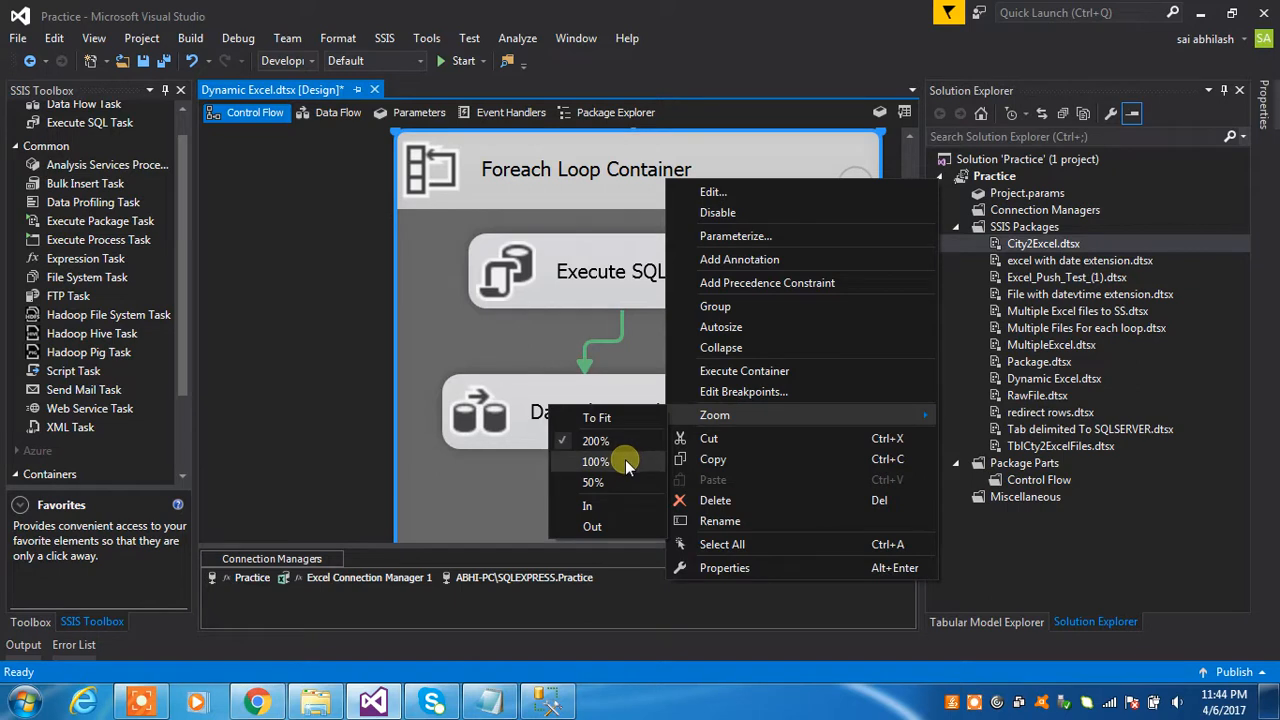
pyautogui.click(611, 463)
pyautogui.click(628, 387)
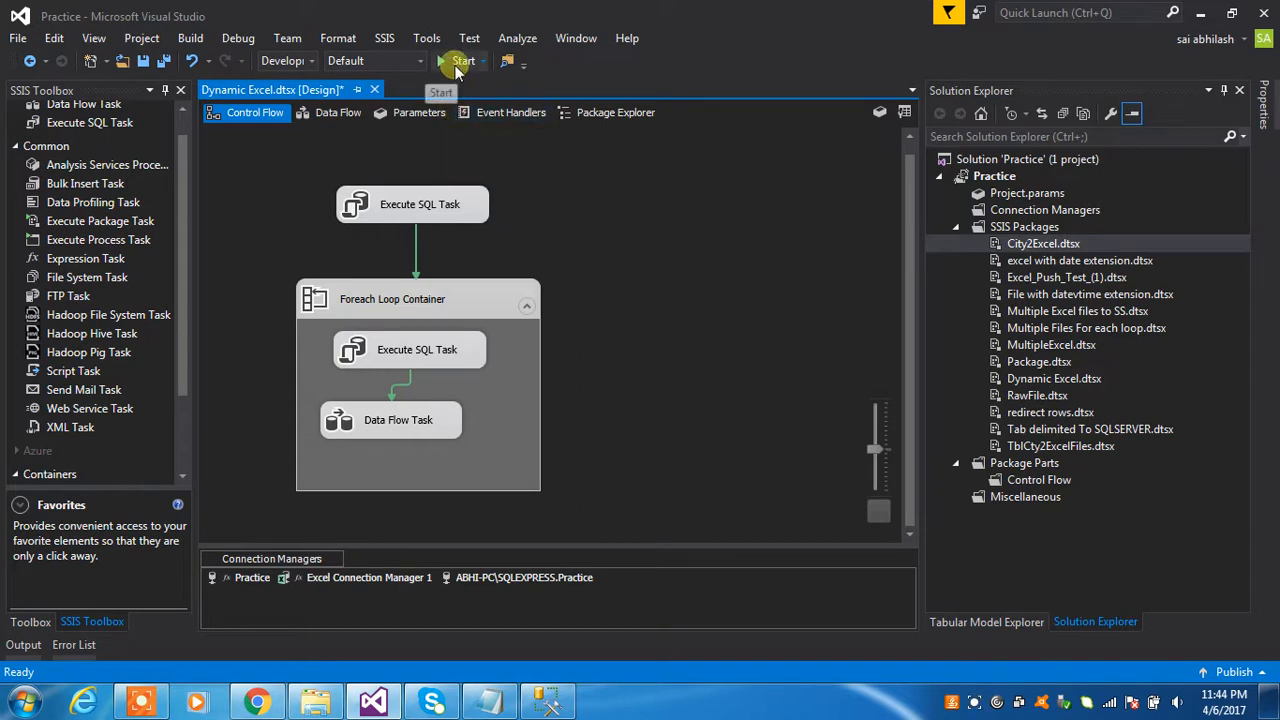
pyautogui.click(457, 62)
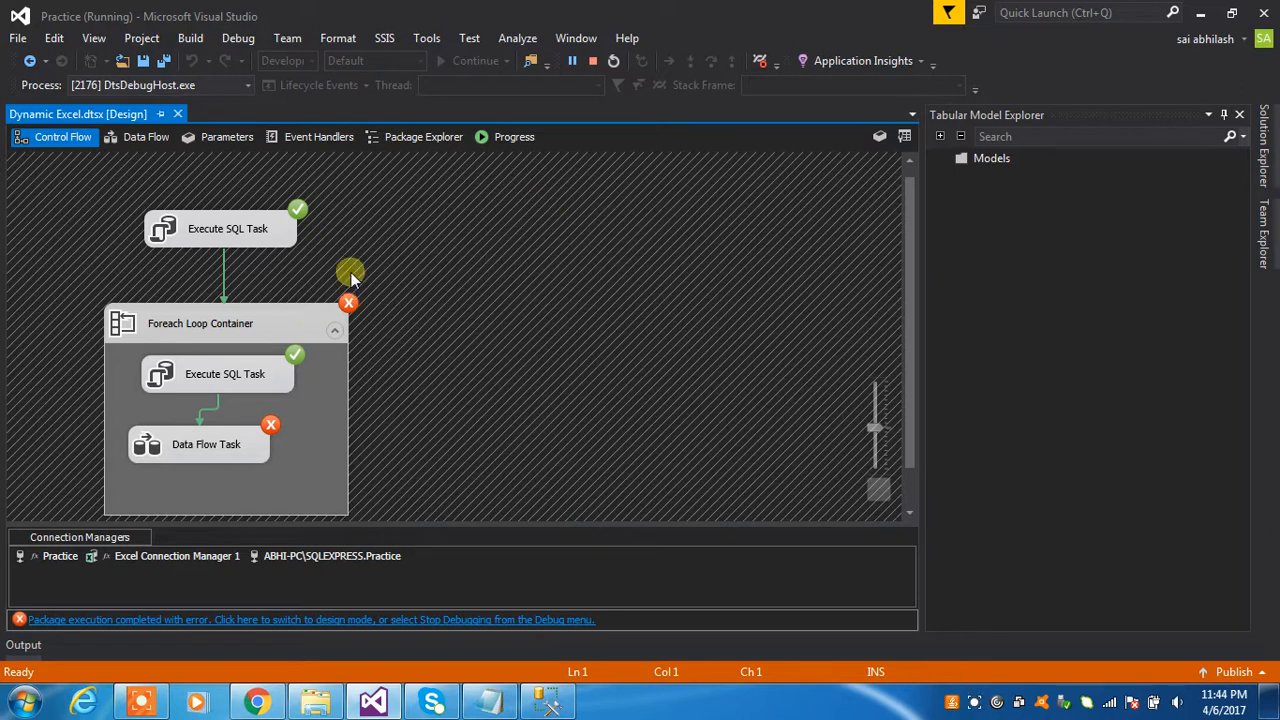
# Examine the package run's progress log for the Data Flow Task and Execute SQL Task messages
pyautogui.click(512, 137)
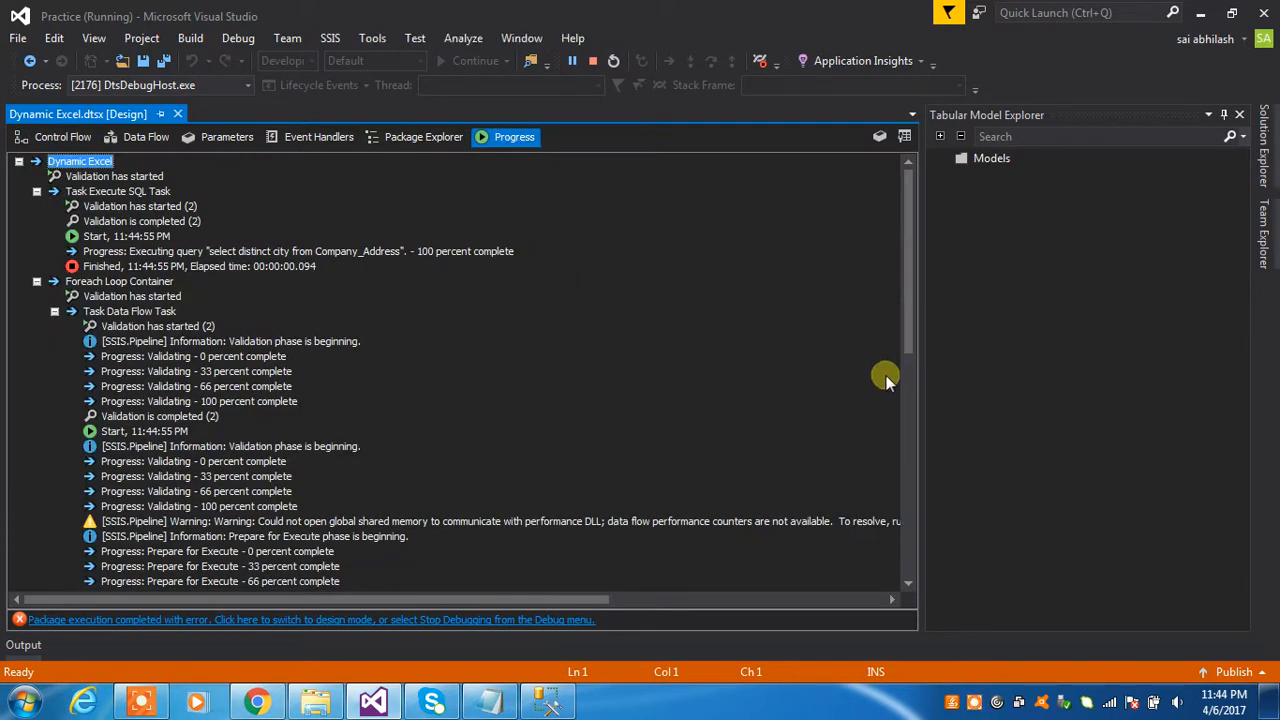
pyautogui.scroll(-2, 910, 321)
pyautogui.moveTo(910, 321); pyautogui.dragTo(908, 380)
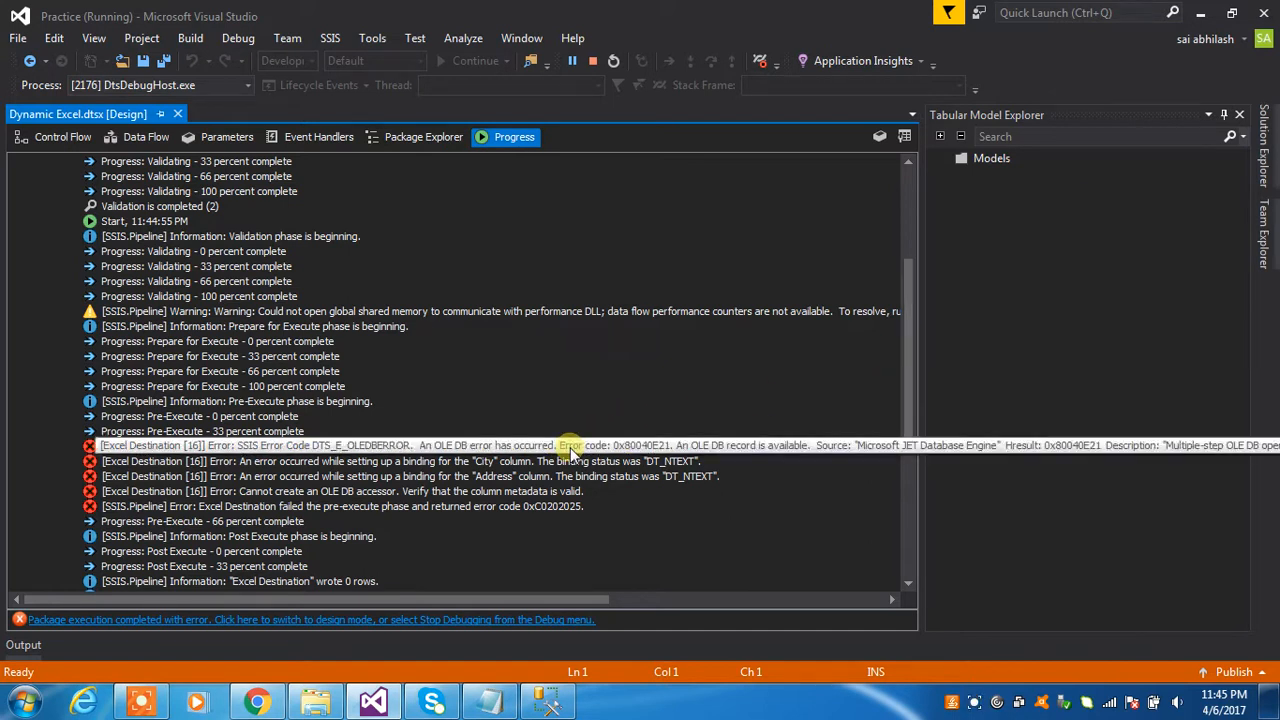
pyautogui.click(509, 445)
pyautogui.moveTo(526, 599); pyautogui.dragTo(560, 588)
pyautogui.moveTo(902, 587); pyautogui.dragTo(906, 590)
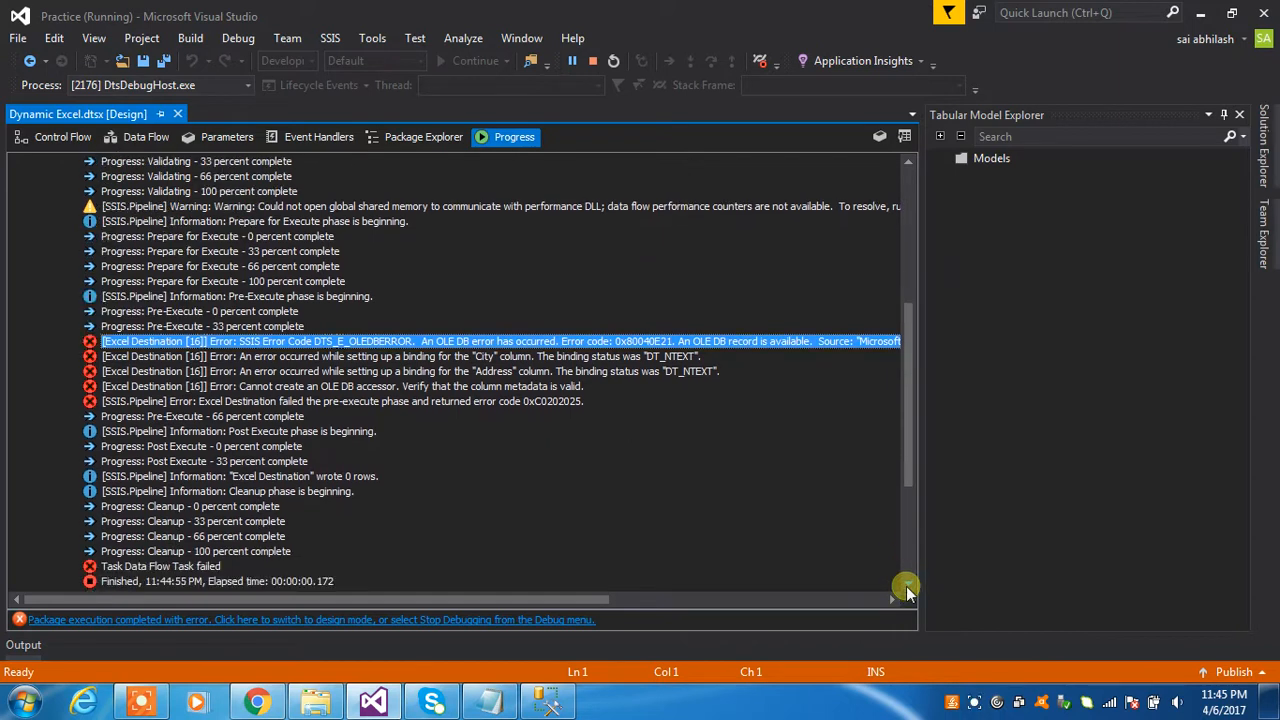
pyautogui.click(906, 590)
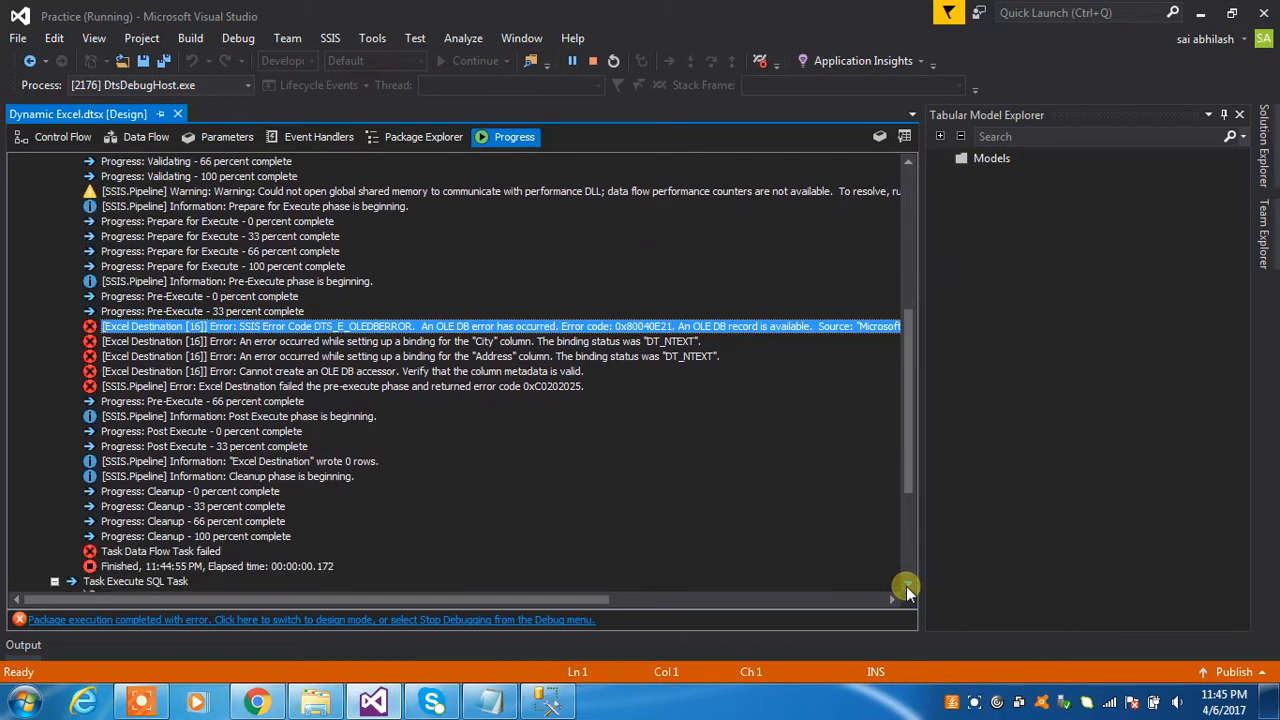
pyautogui.click(906, 590)
pyautogui.click(906, 590)
pyautogui.click(906, 590)
pyautogui.click(906, 590)
pyautogui.click(906, 590)
pyautogui.click(906, 590)
pyautogui.click(906, 590)
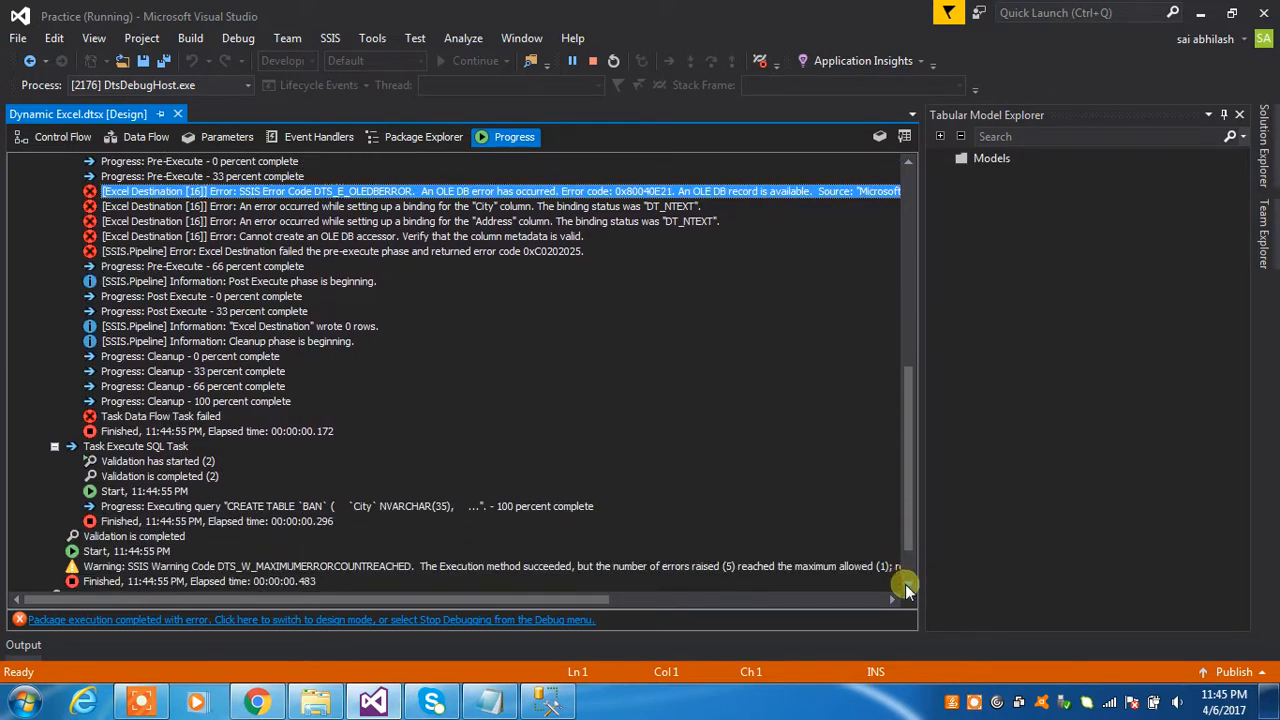
pyautogui.click(906, 590)
pyautogui.click(906, 590)
pyautogui.click(906, 590)
pyautogui.moveTo(903, 491); pyautogui.dragTo(884, 368)
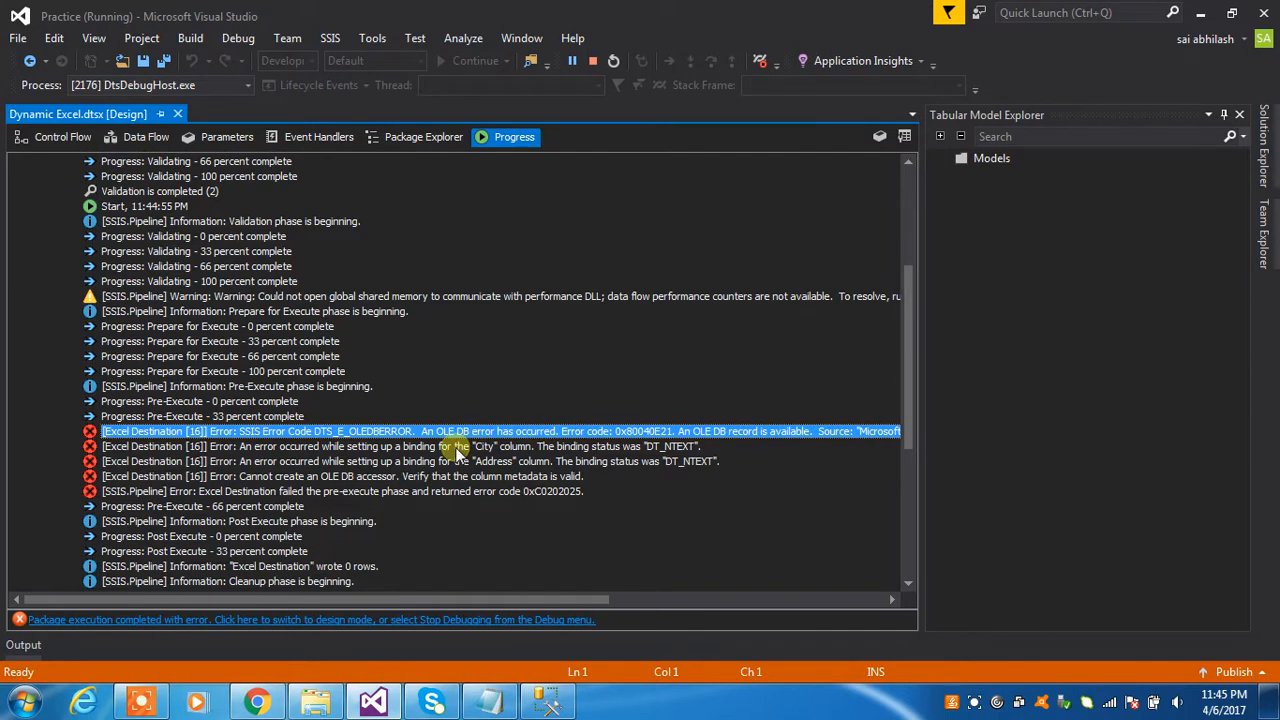
# Read the individual Excel Destination and pipeline error entries in the log, including the full OLE DB error line
pyautogui.click(440, 452)
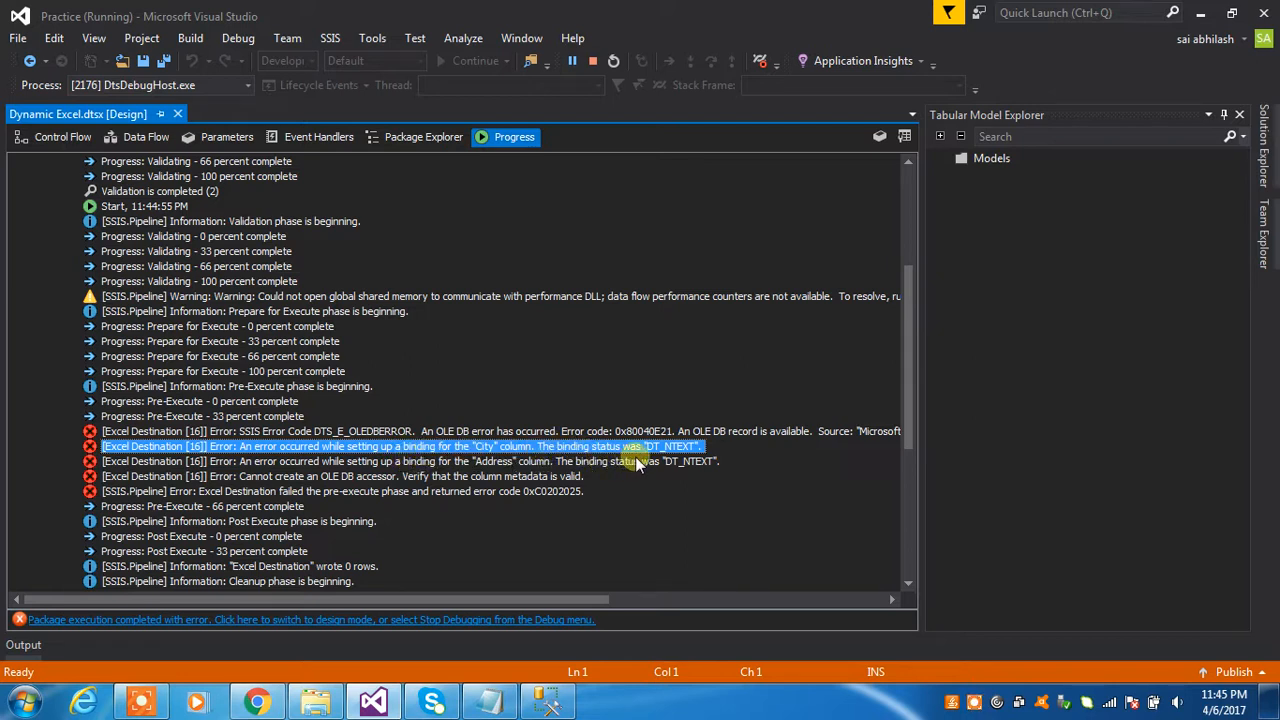
pyautogui.click(661, 461)
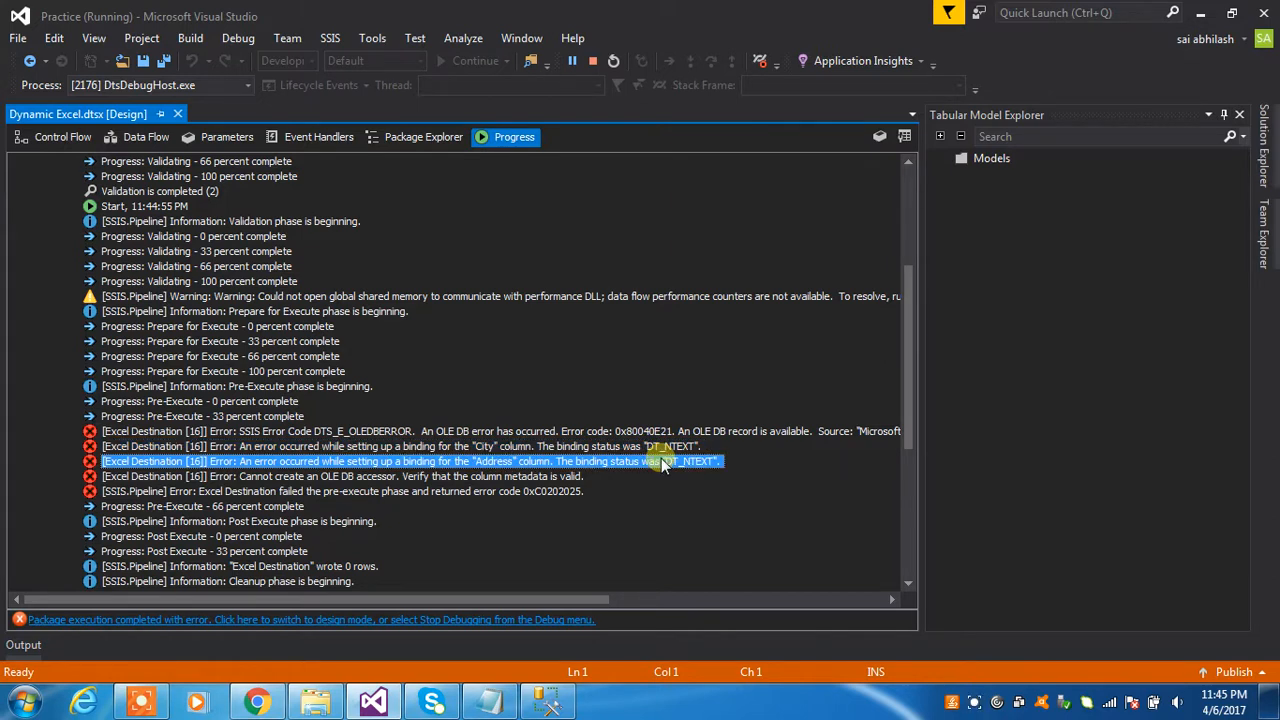
pyautogui.click(478, 477)
pyautogui.click(479, 492)
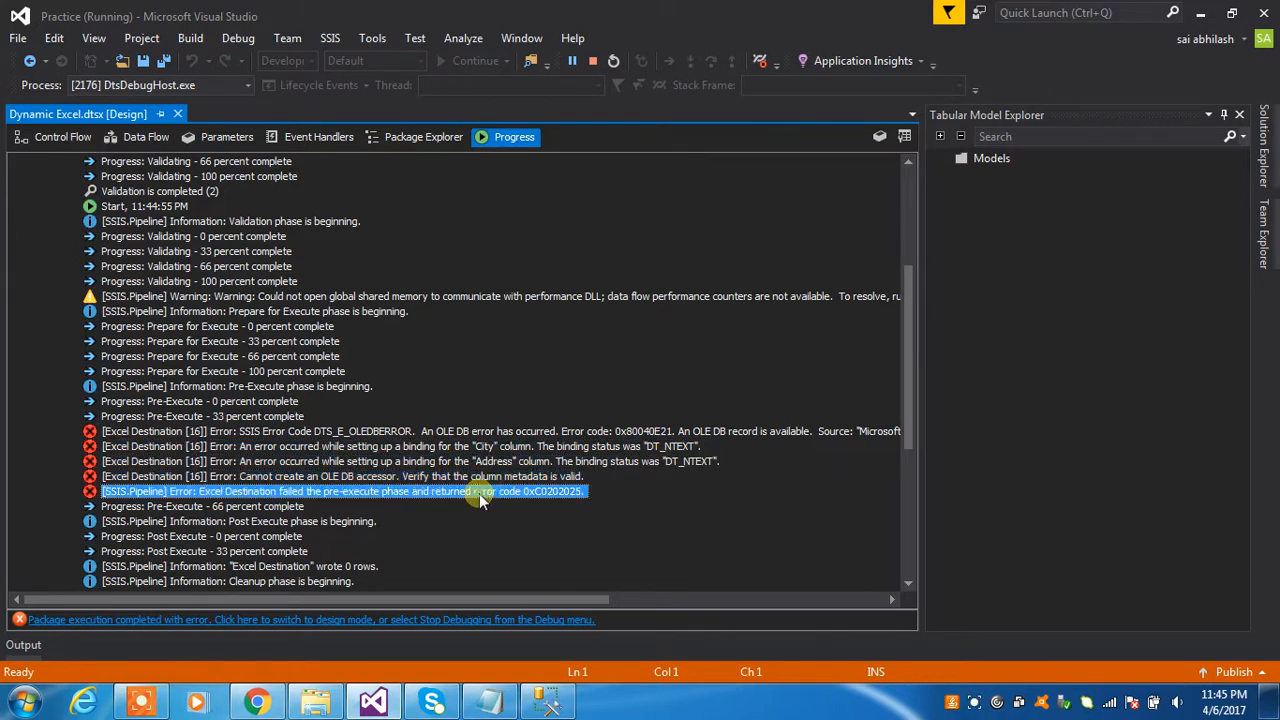
pyautogui.click(528, 461)
pyautogui.click(530, 446)
pyautogui.click(537, 431)
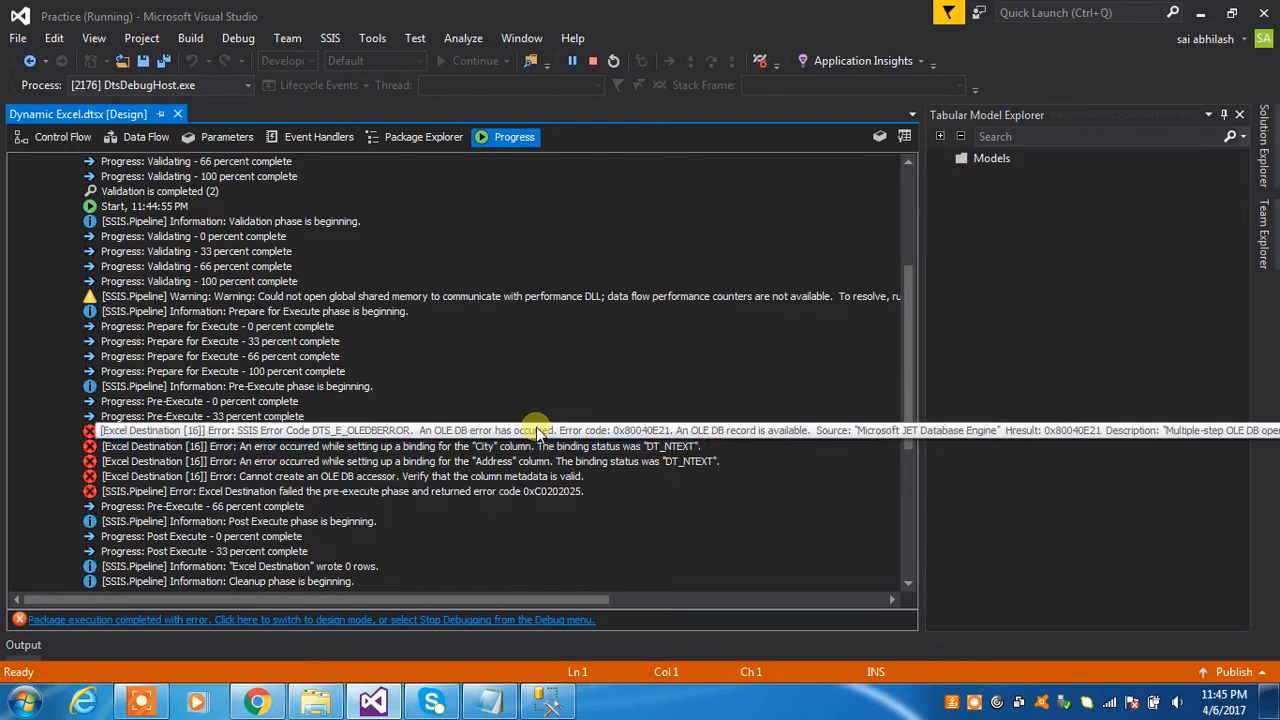
pyautogui.moveTo(480, 597); pyautogui.dragTo(808, 572)
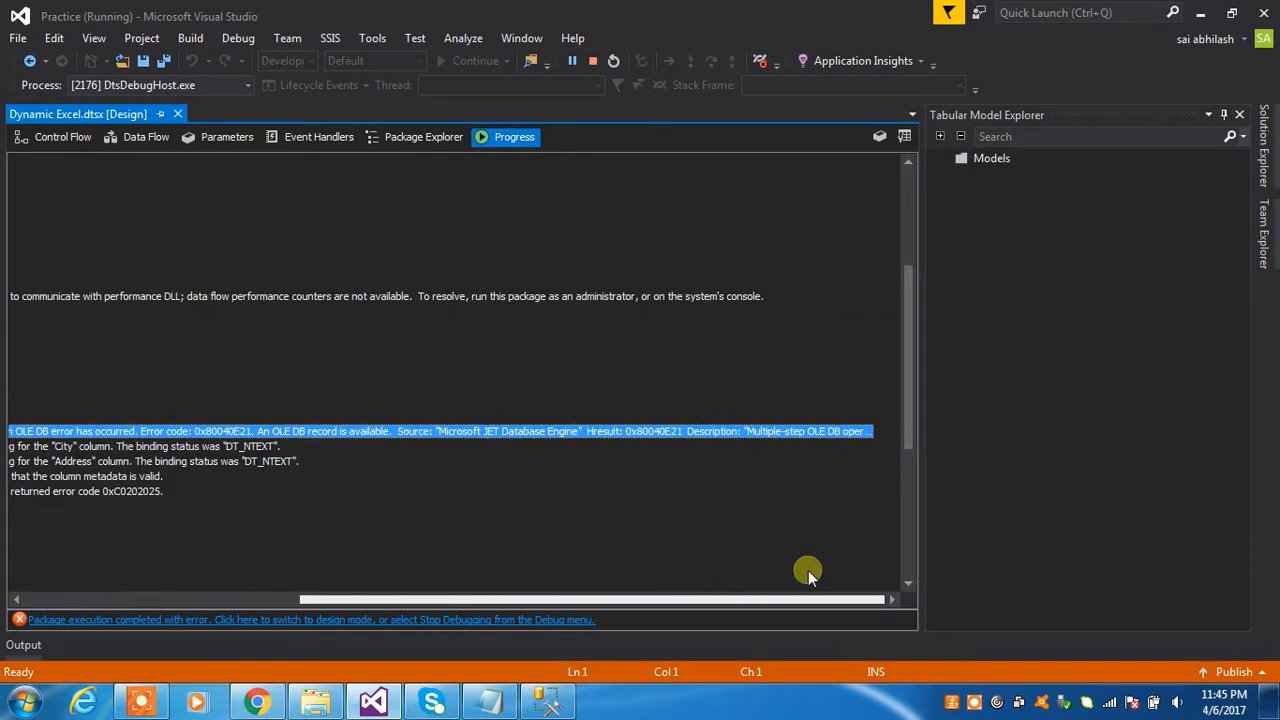
pyautogui.hscroll(-5, 824, 566)
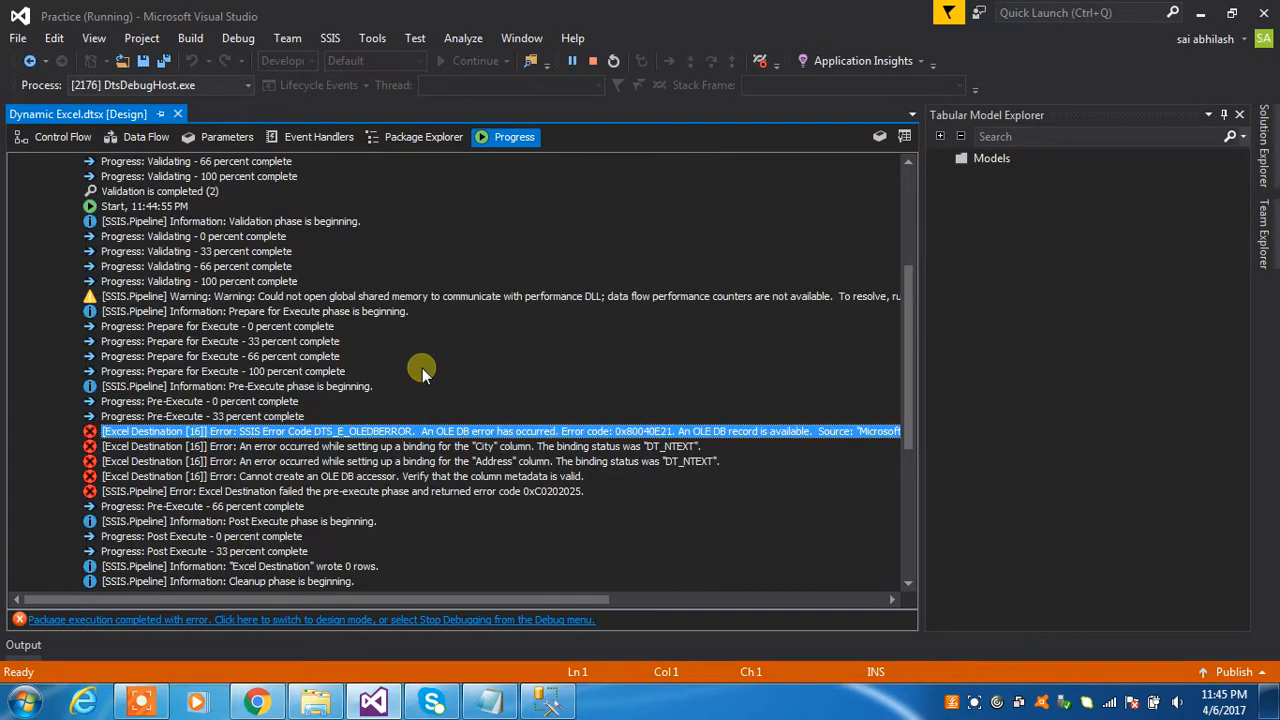
# Stop debugging and return to the package's control flow
pyautogui.click(591, 62)
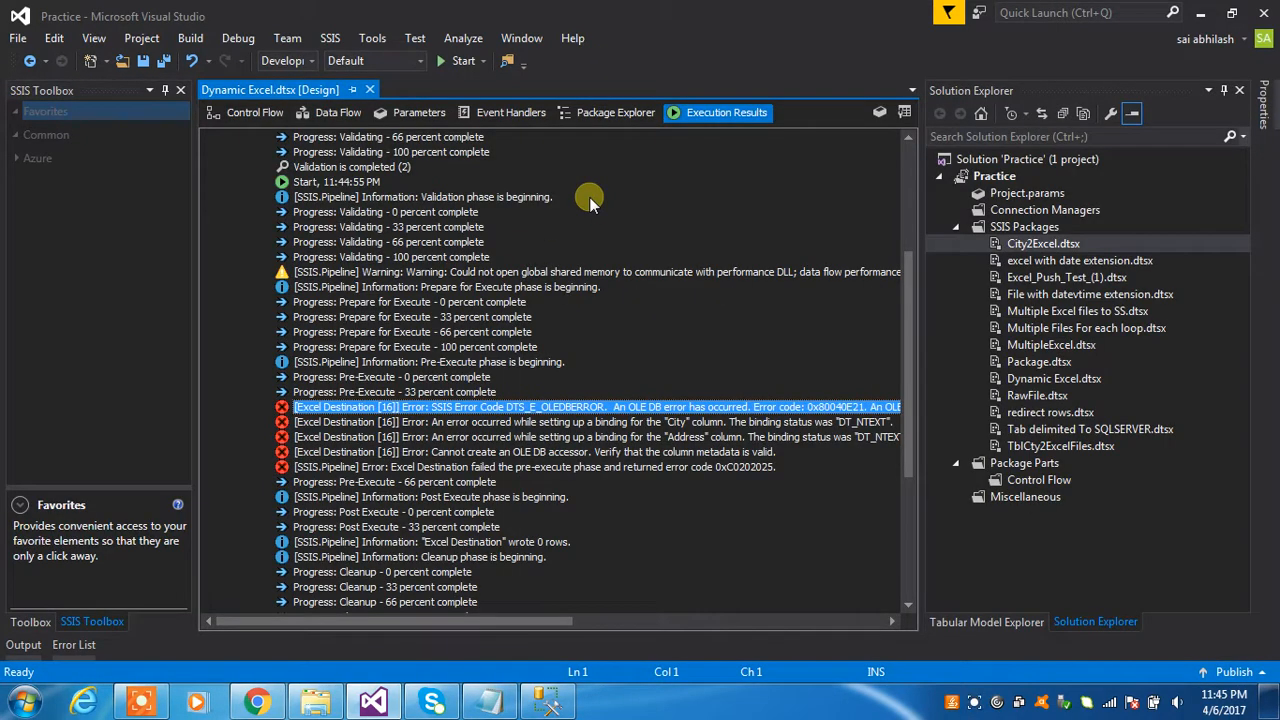
pyautogui.click(252, 113)
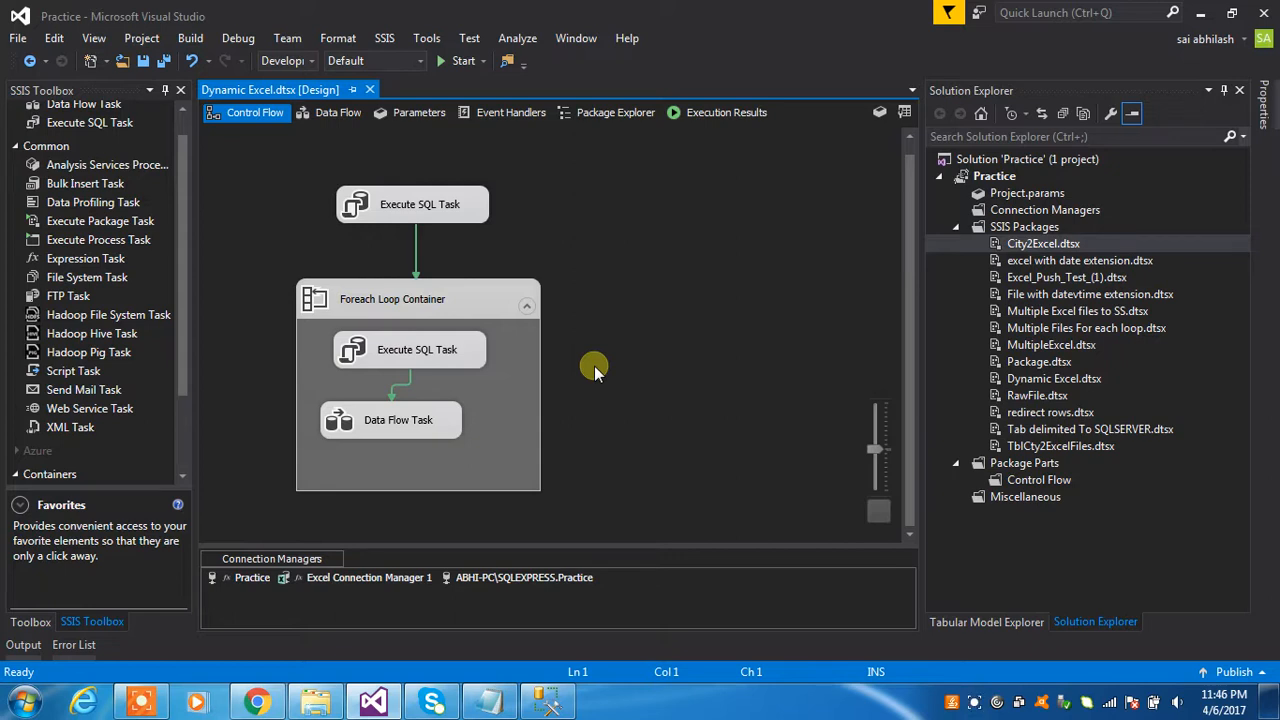
# Set Run64BitRuntime to False in the Practice project's debugging properties
pyautogui.click(141, 40)
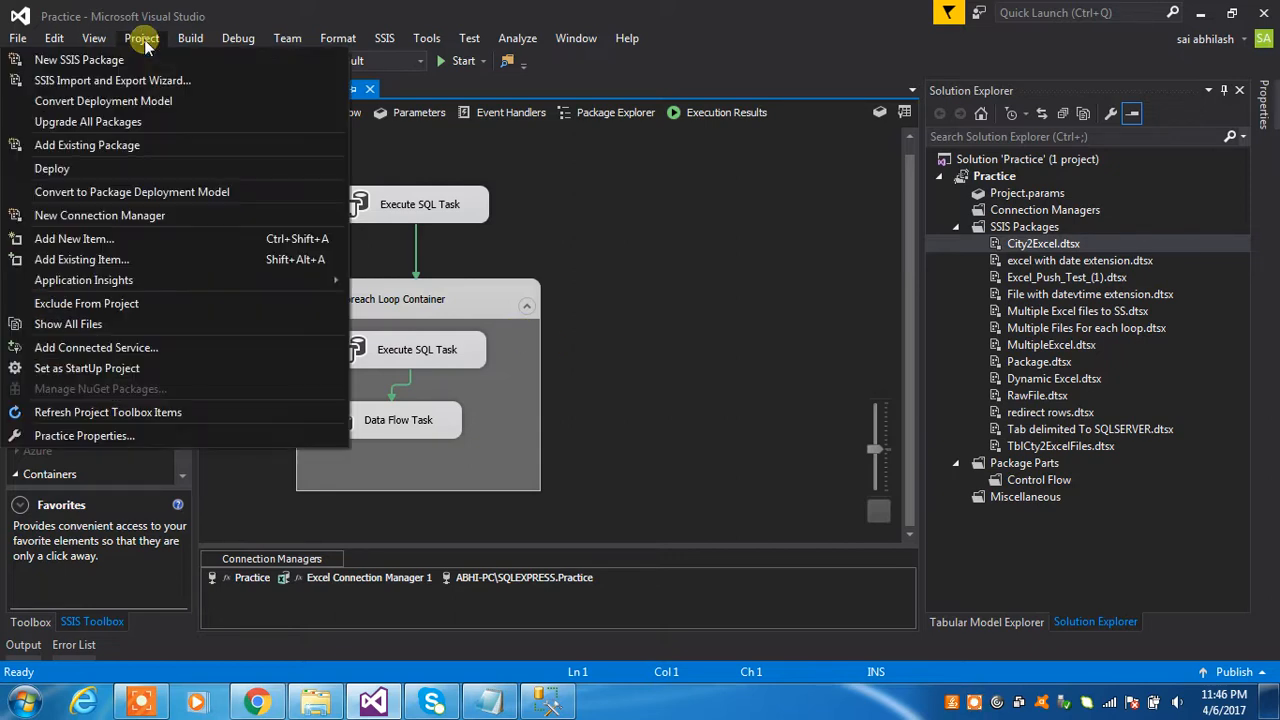
pyautogui.click(120, 436)
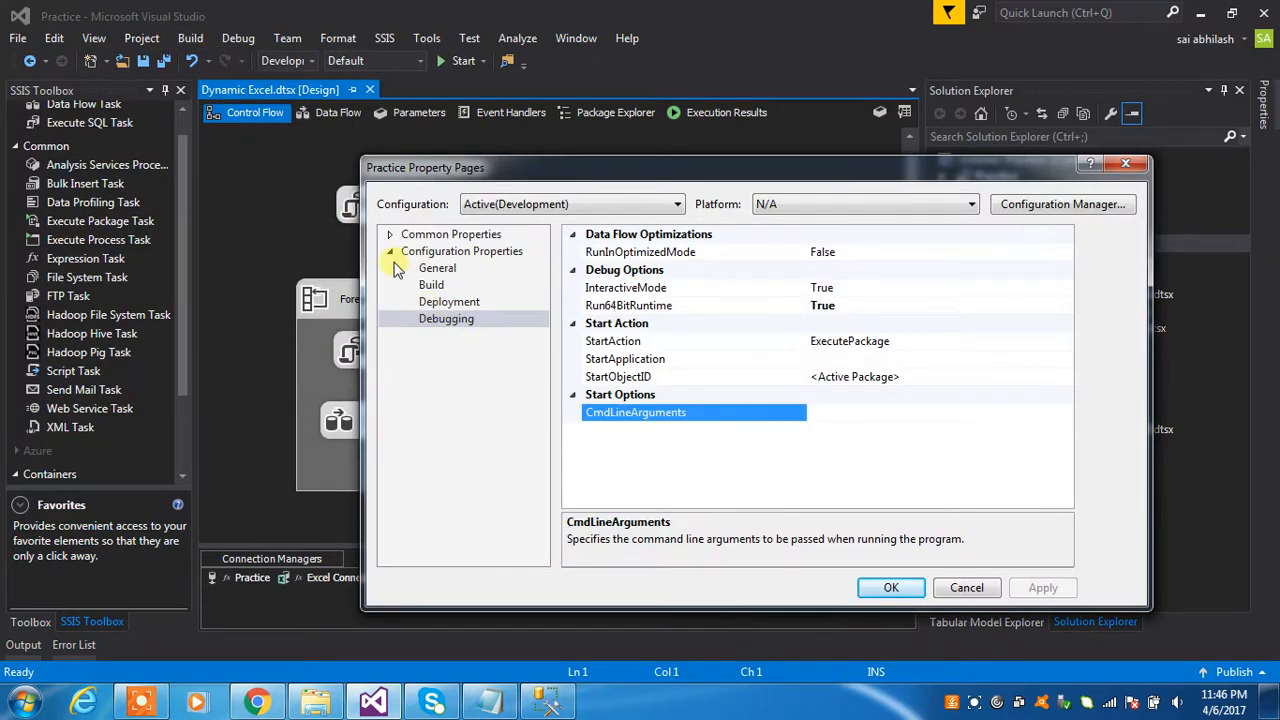
pyautogui.click(460, 322)
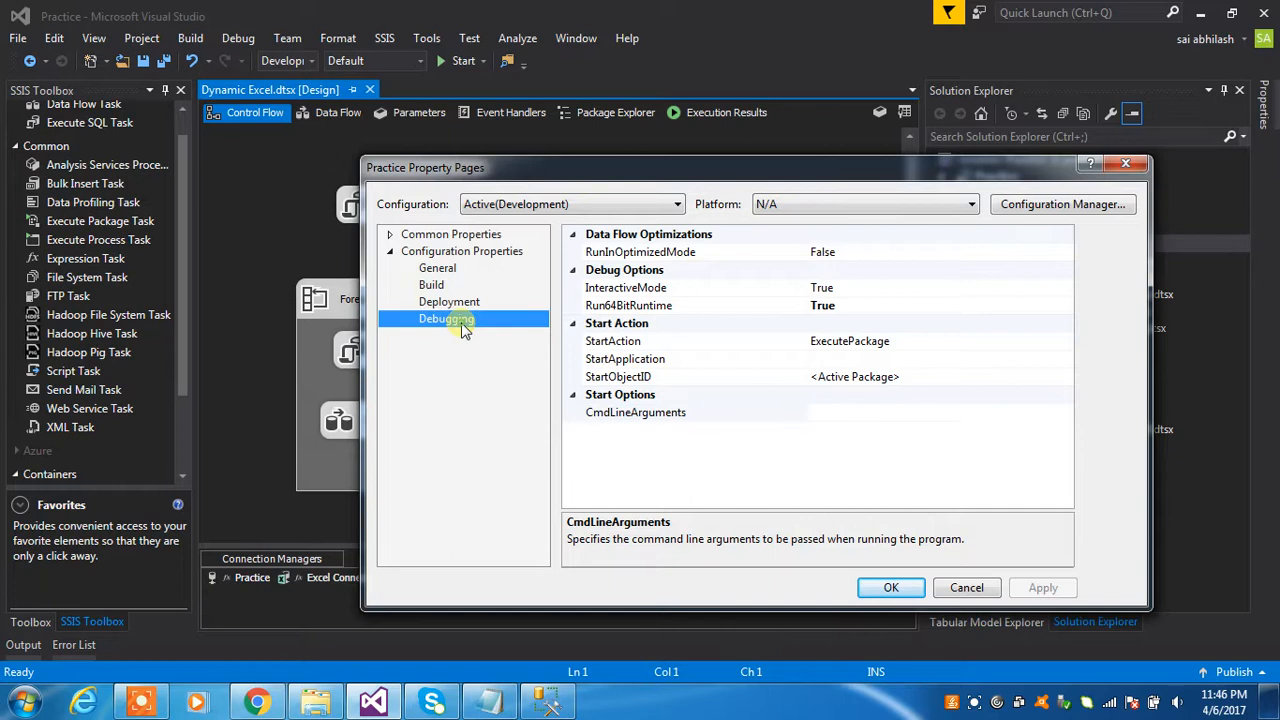
pyautogui.click(855, 306)
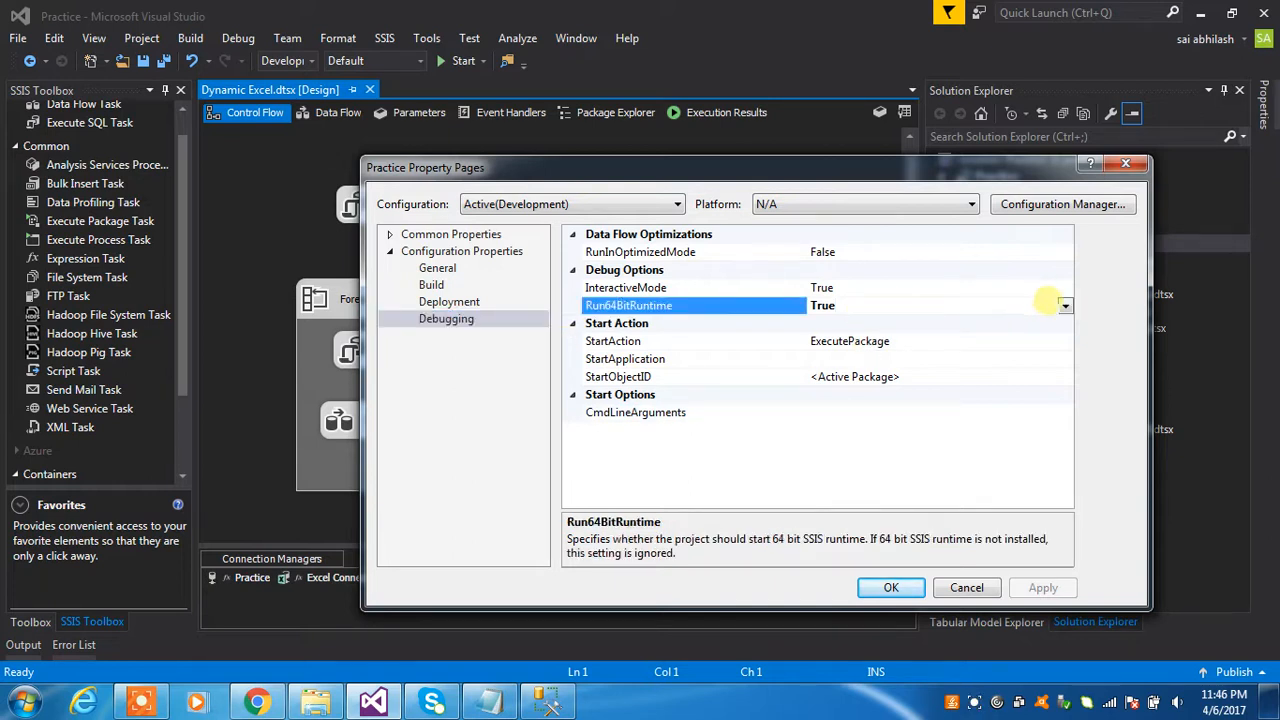
pyautogui.click(1065, 306)
pyautogui.click(999, 341)
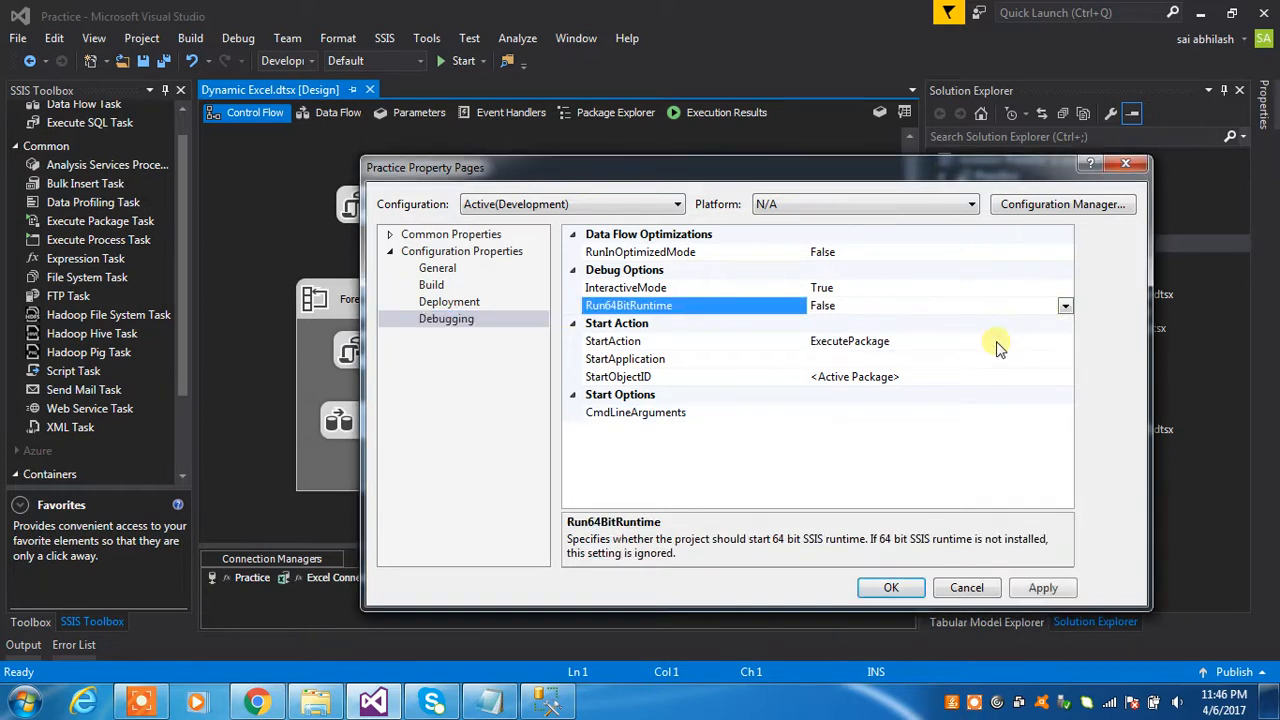
pyautogui.click(890, 589)
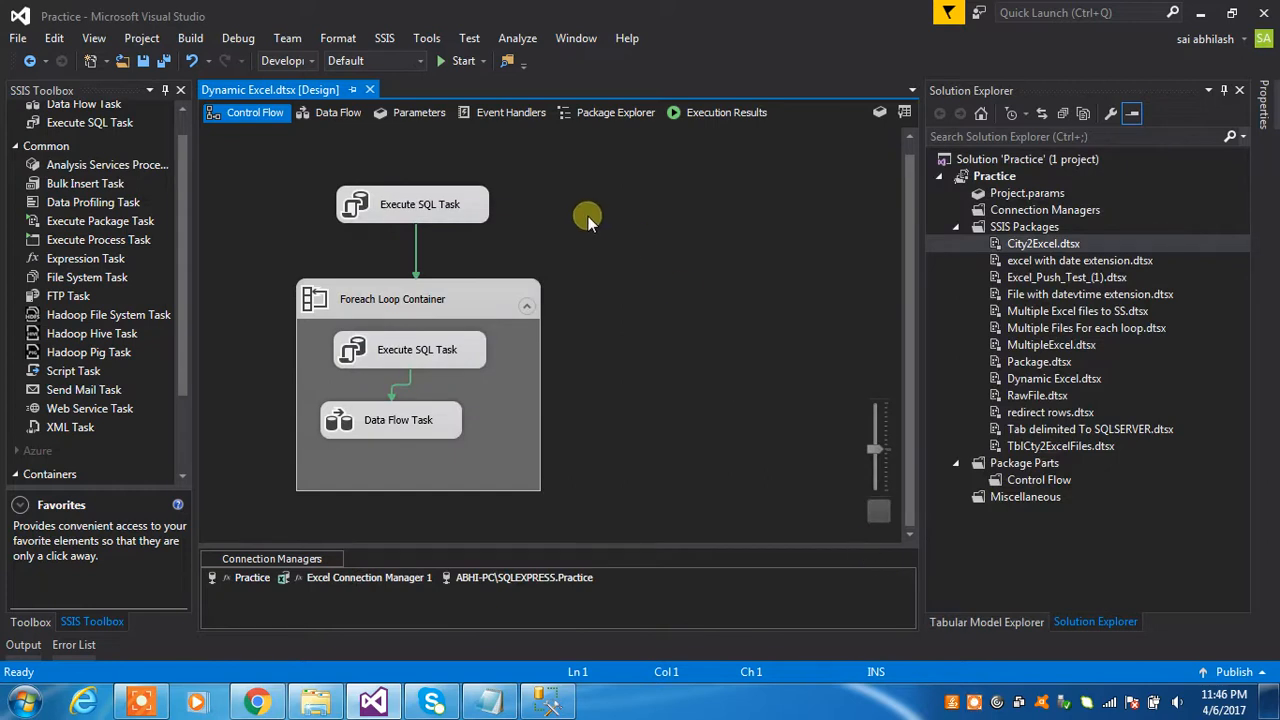
# Run the Dynamic Excel package and copy the Execute SQL Task error from its progress log to the end of the Notepad notes
pyautogui.click(463, 60)
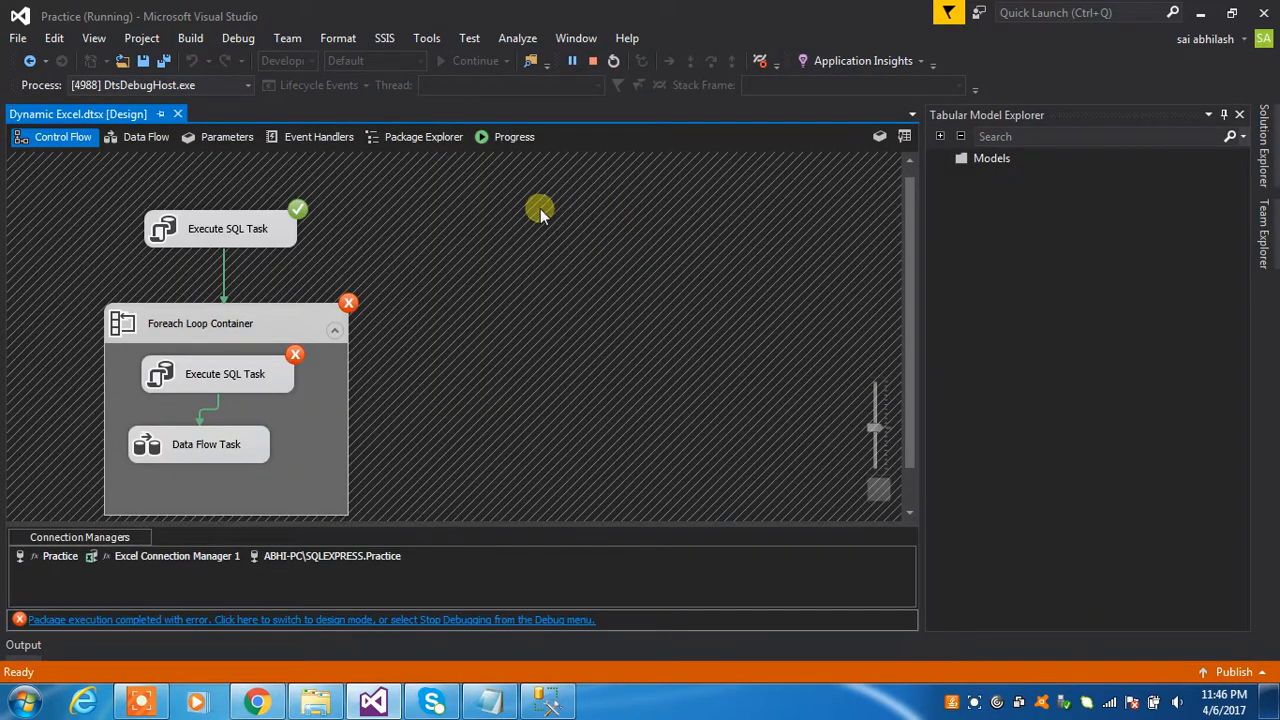
pyautogui.click(506, 146)
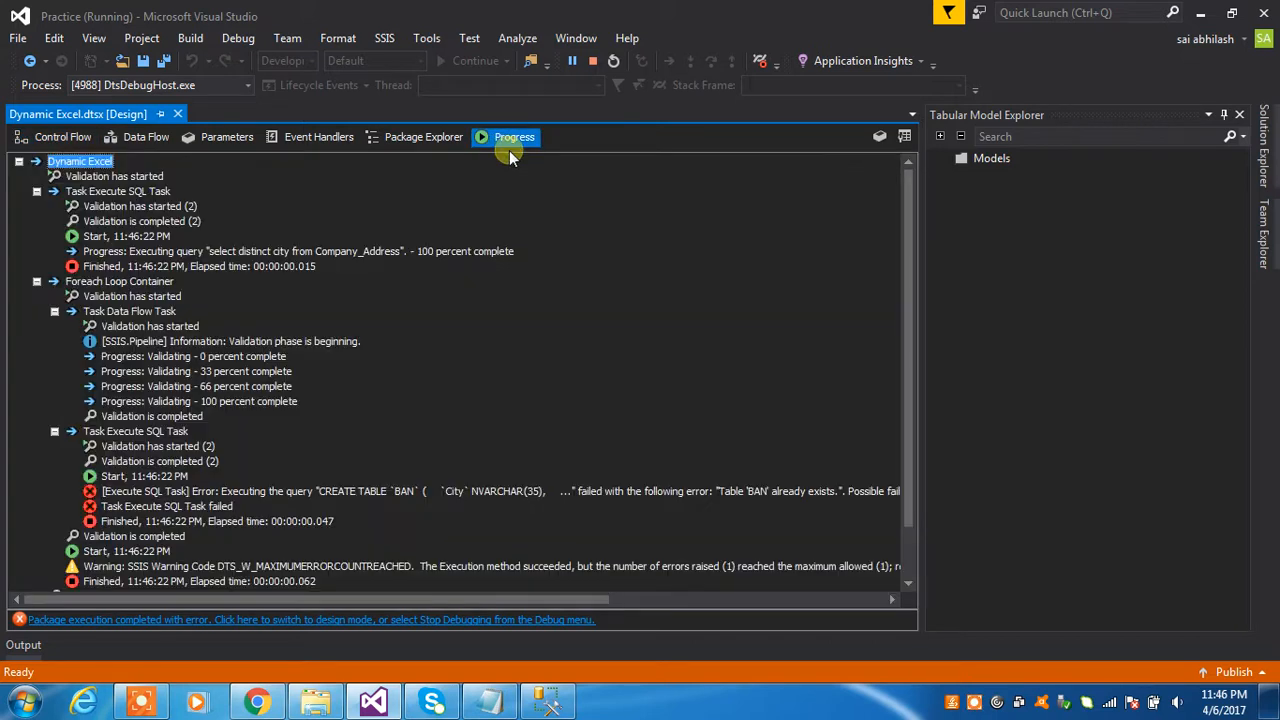
pyautogui.click(508, 493)
pyautogui.click(489, 700)
pyautogui.click(462, 569)
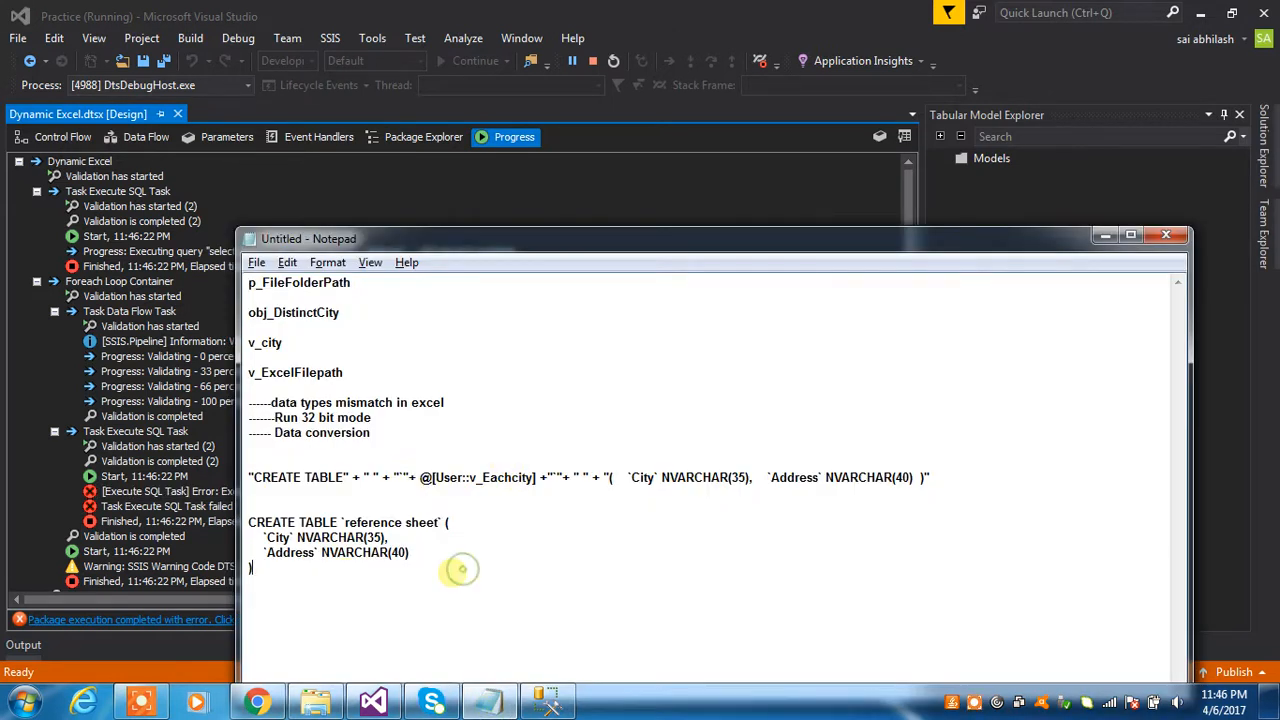
pyautogui.press('Return')
pyautogui.press('Return')
pyautogui.write('[Execute SQL Task] Error: Executing the query "CREATE TABLE `BAN` (    `City` NVARCHAR(35),    ..." failed with the following error: "Table \'BAN\' already exists.". Possible failure reasons: Problems with the query, "ResultSet" property not set correctly, parameters not set correctly, or connection not established correctly.')
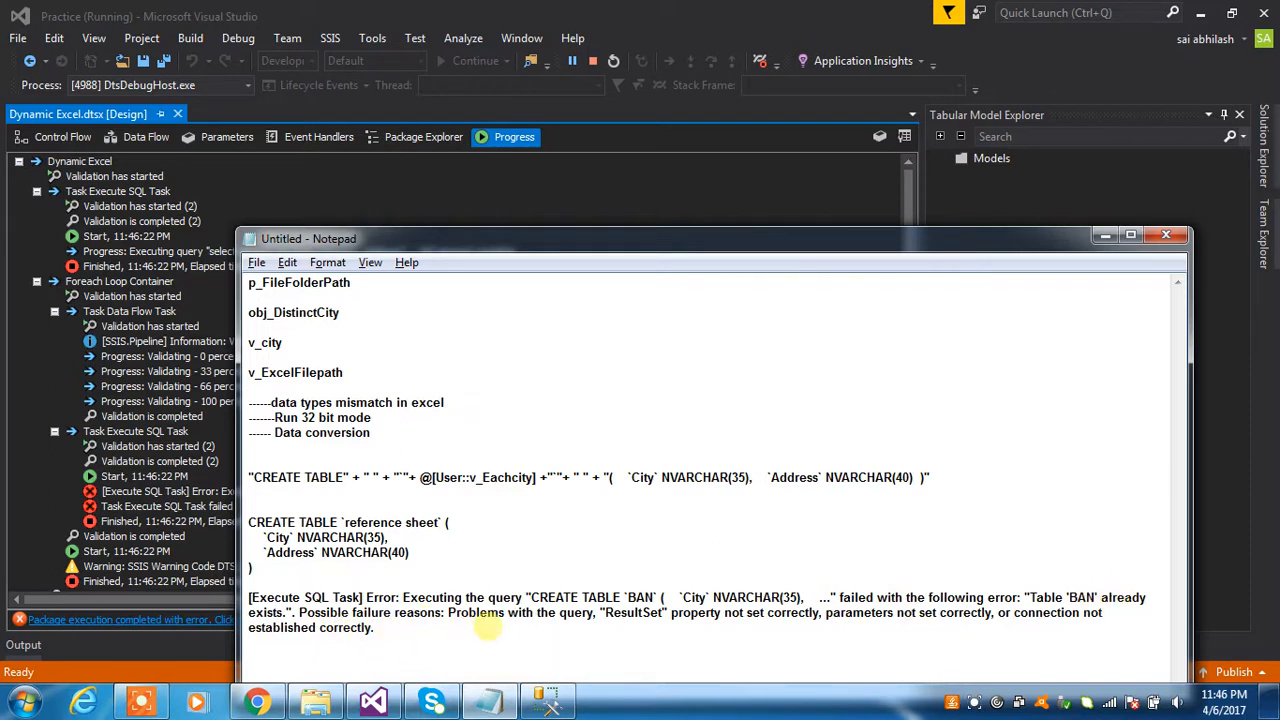
# Delete the BAN Excel workbook from the SSIS Practice folder and return to the package in Visual Studio
pyautogui.click(313, 703)
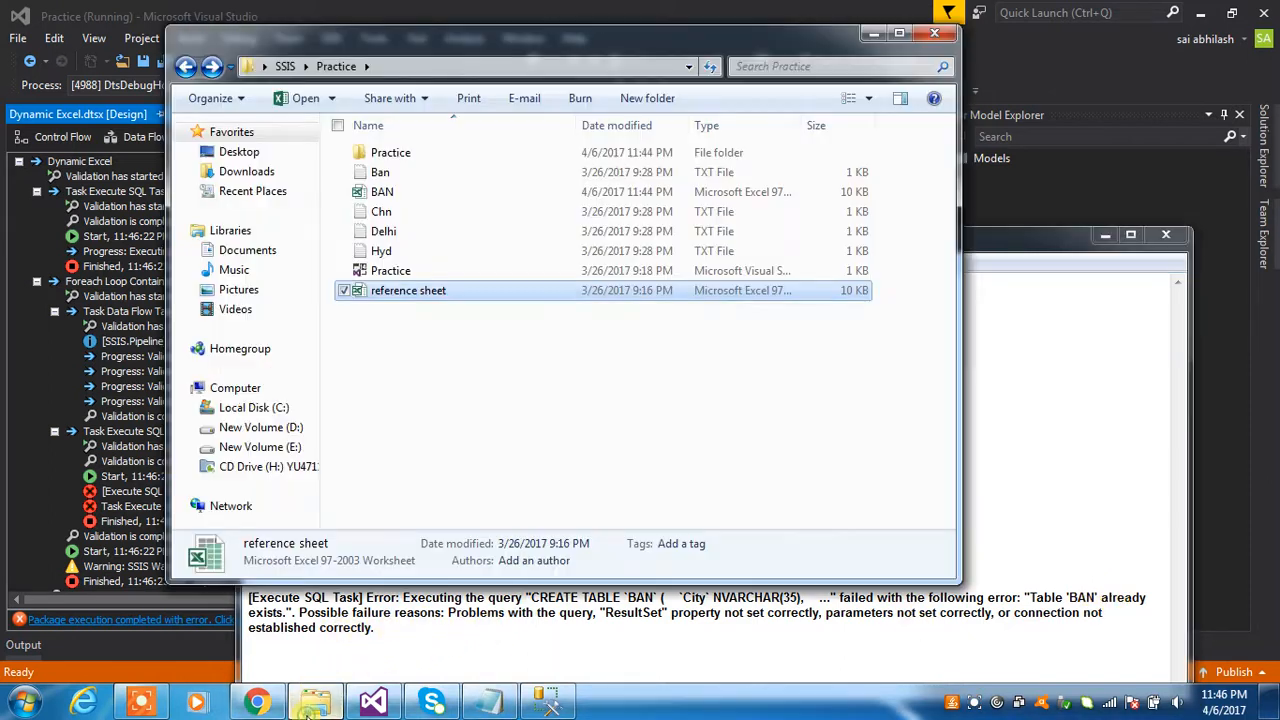
pyautogui.click(562, 194)
pyautogui.press('Delete')
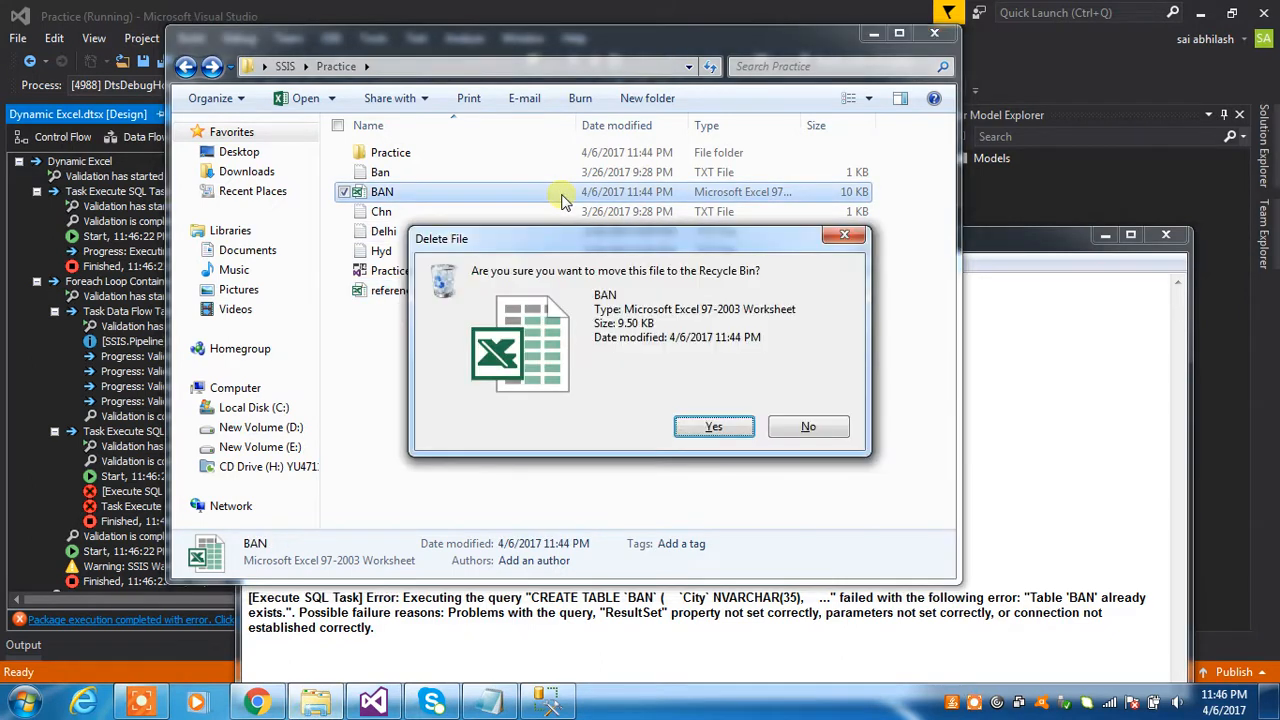
pyautogui.click(713, 427)
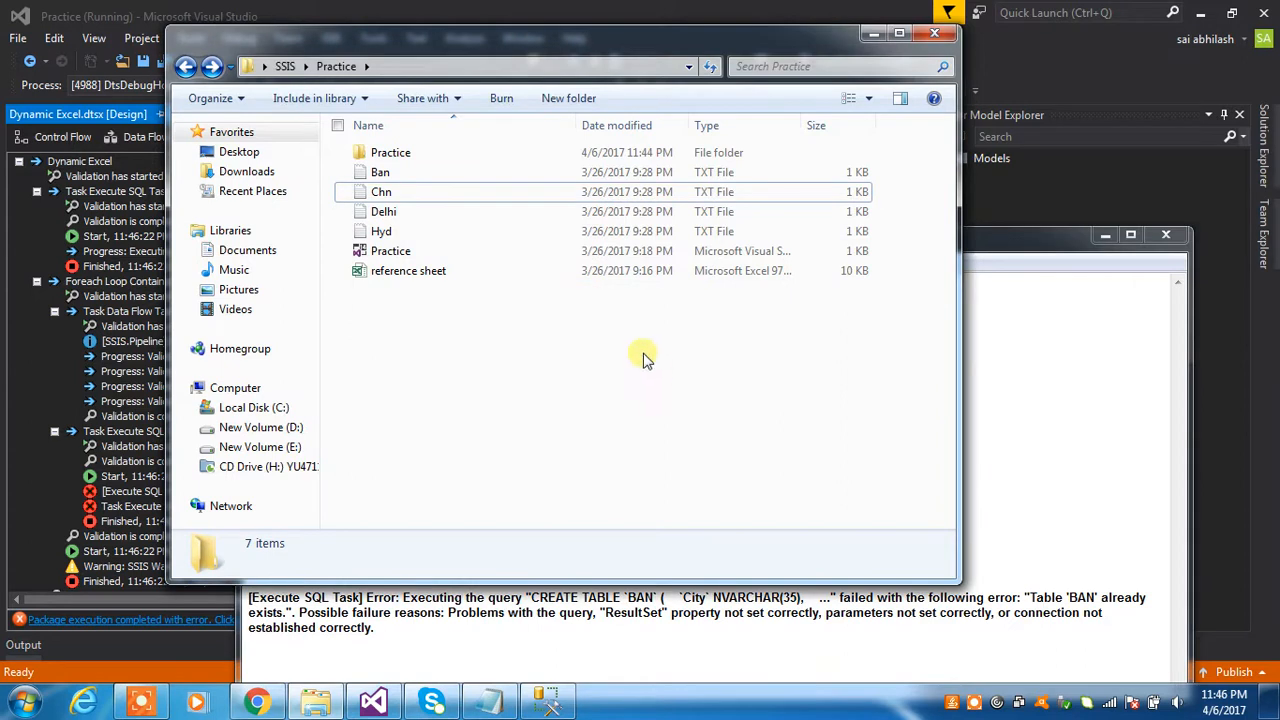
pyautogui.click(873, 33)
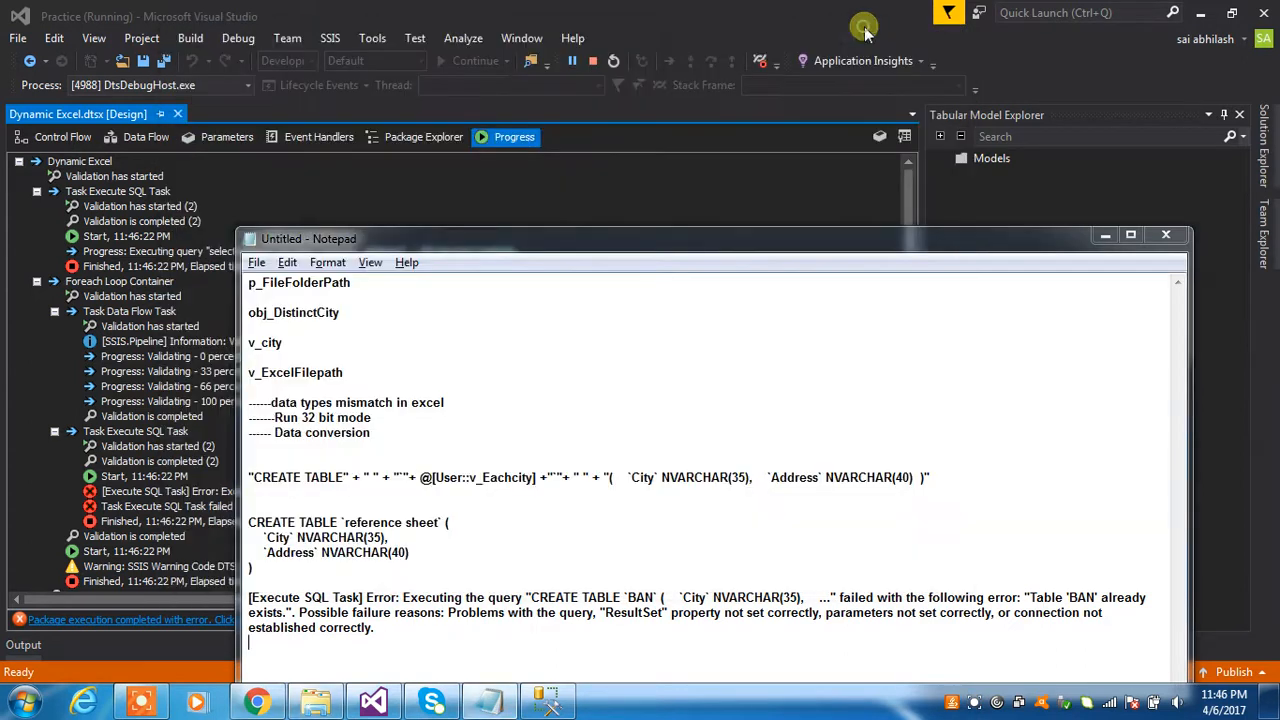
pyautogui.click(1105, 235)
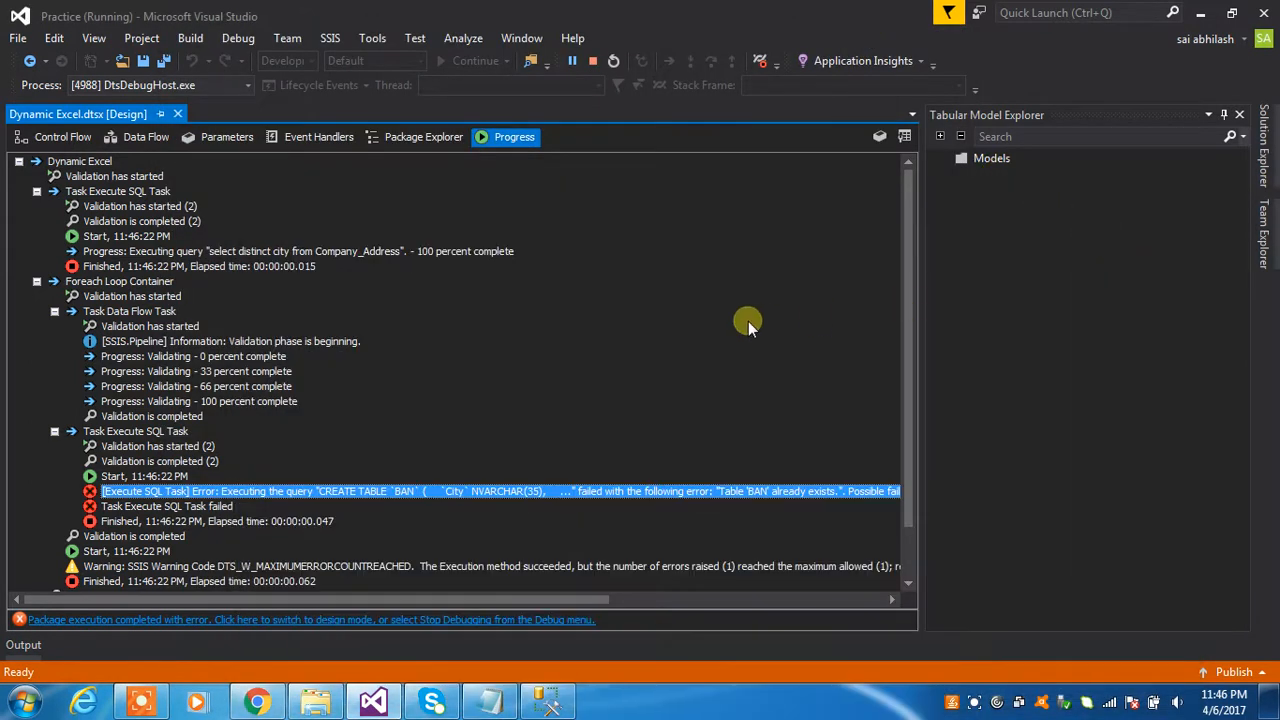
# Stop debugging and rerun the Dynamic Excel package from its control flow
pyautogui.click(590, 62)
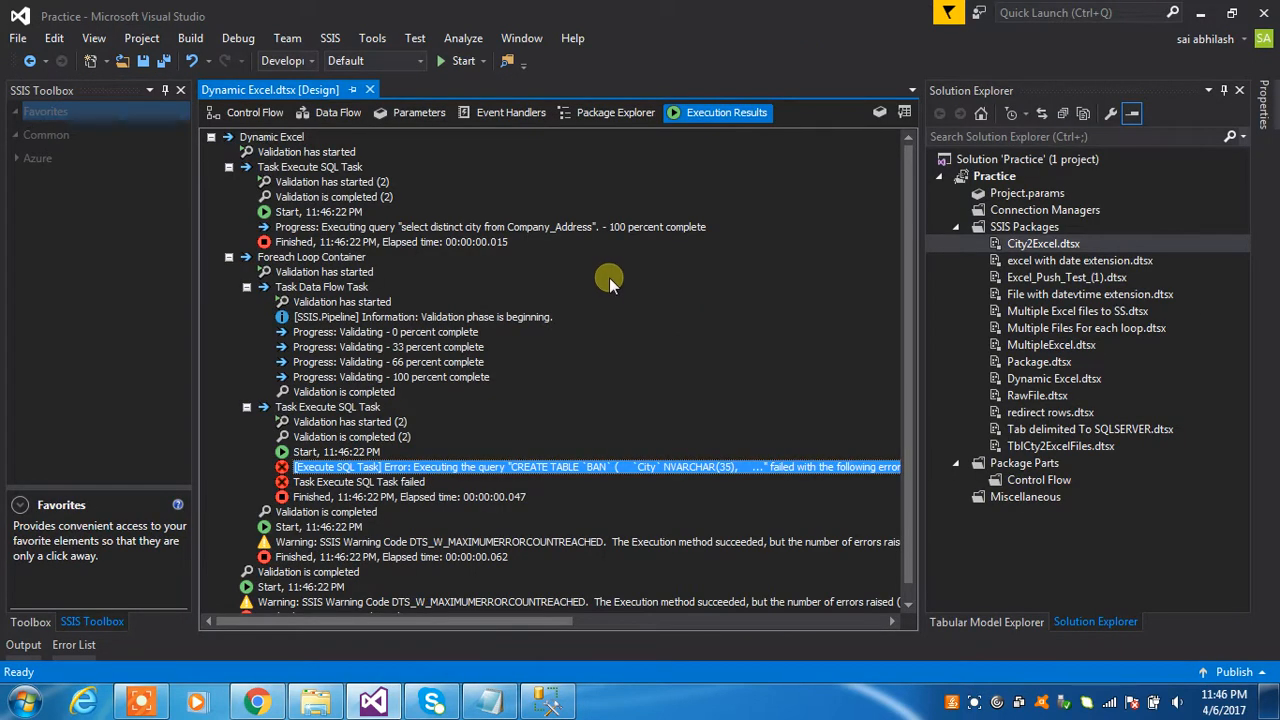
pyautogui.click(252, 112)
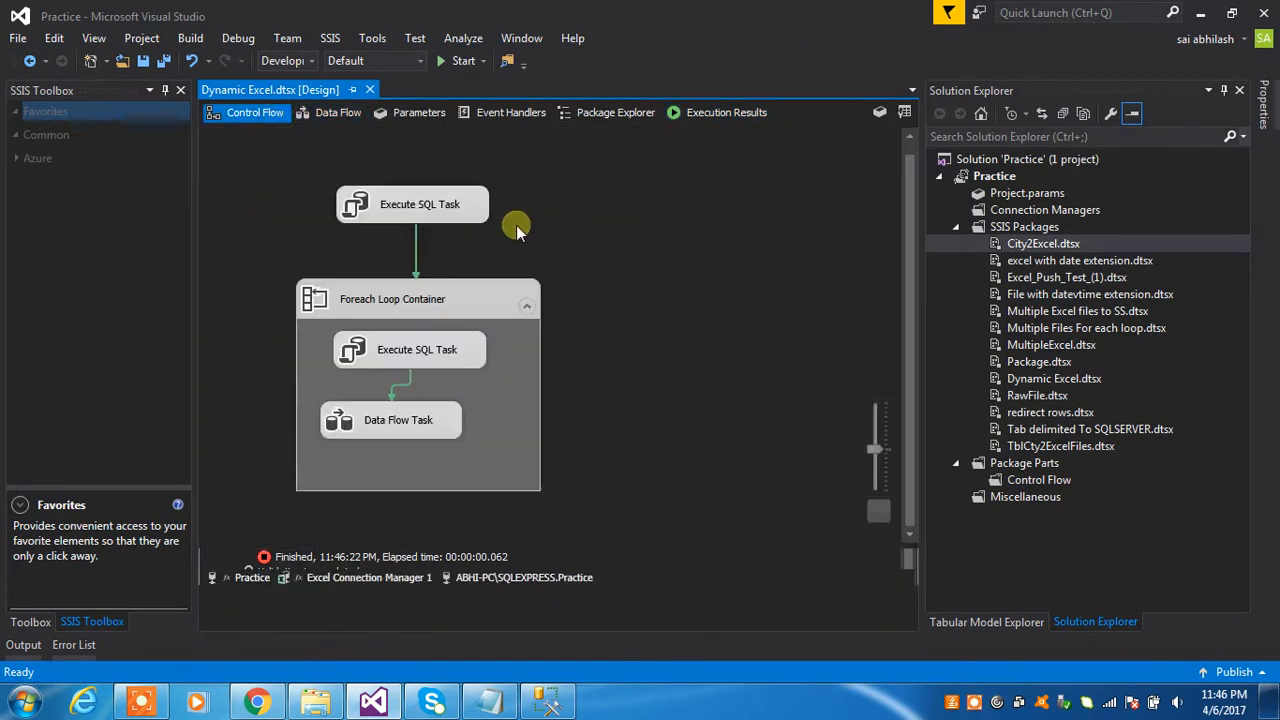
pyautogui.click(455, 60)
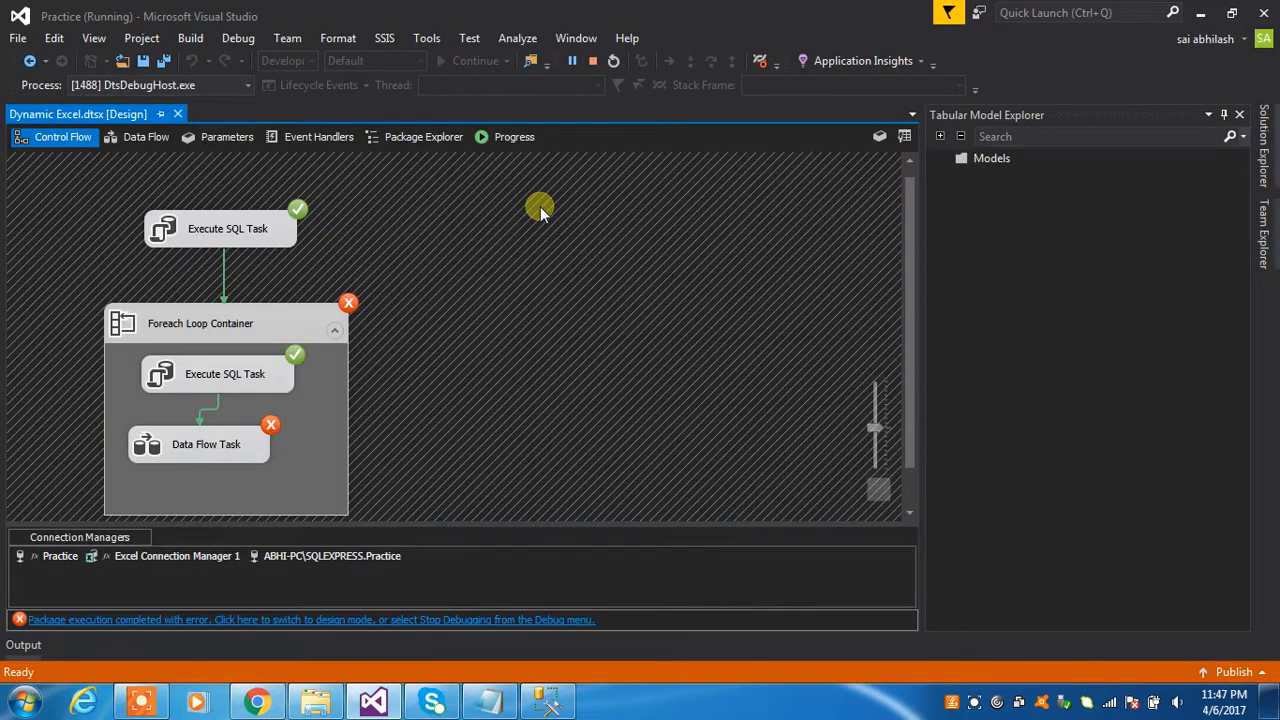
# Examine the Excel Destination errors in the new run's progress log, including the full OLE DB error line
pyautogui.click(505, 136)
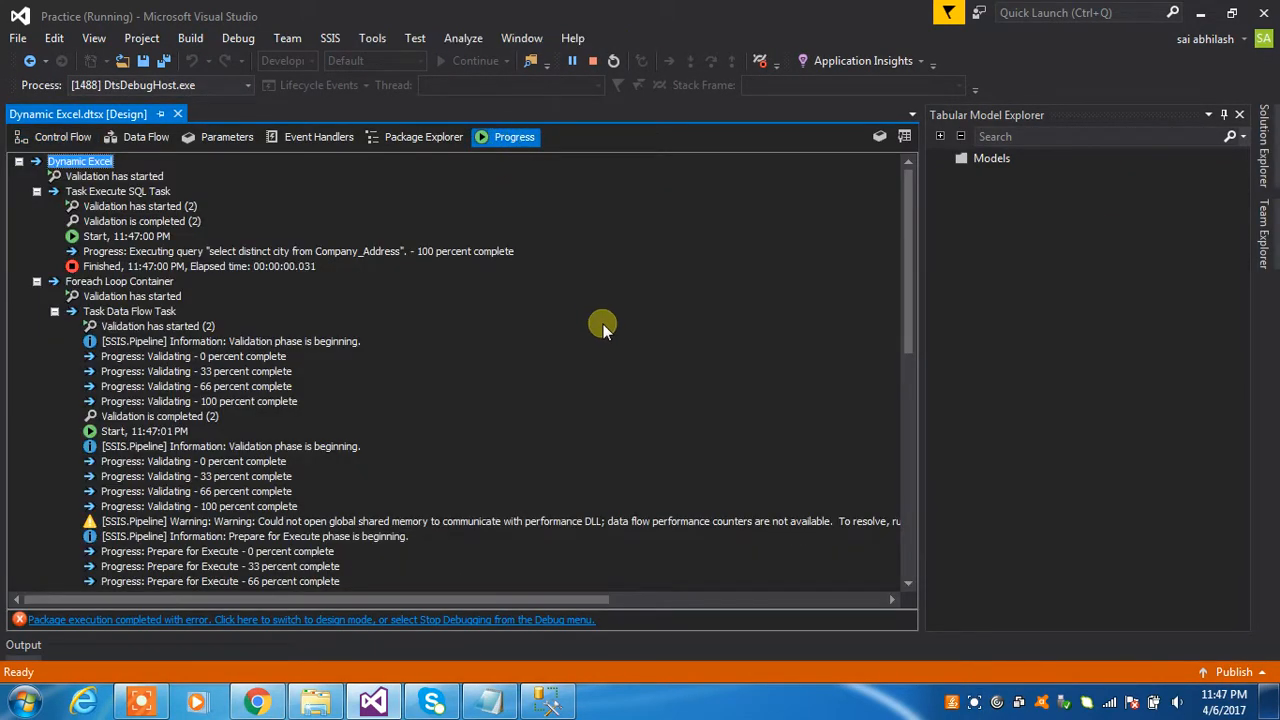
pyautogui.moveTo(510, 600); pyautogui.dragTo(540, 601)
pyautogui.moveTo(906, 292); pyautogui.dragTo(897, 405)
pyautogui.moveTo(589, 598); pyautogui.dragTo(859, 598)
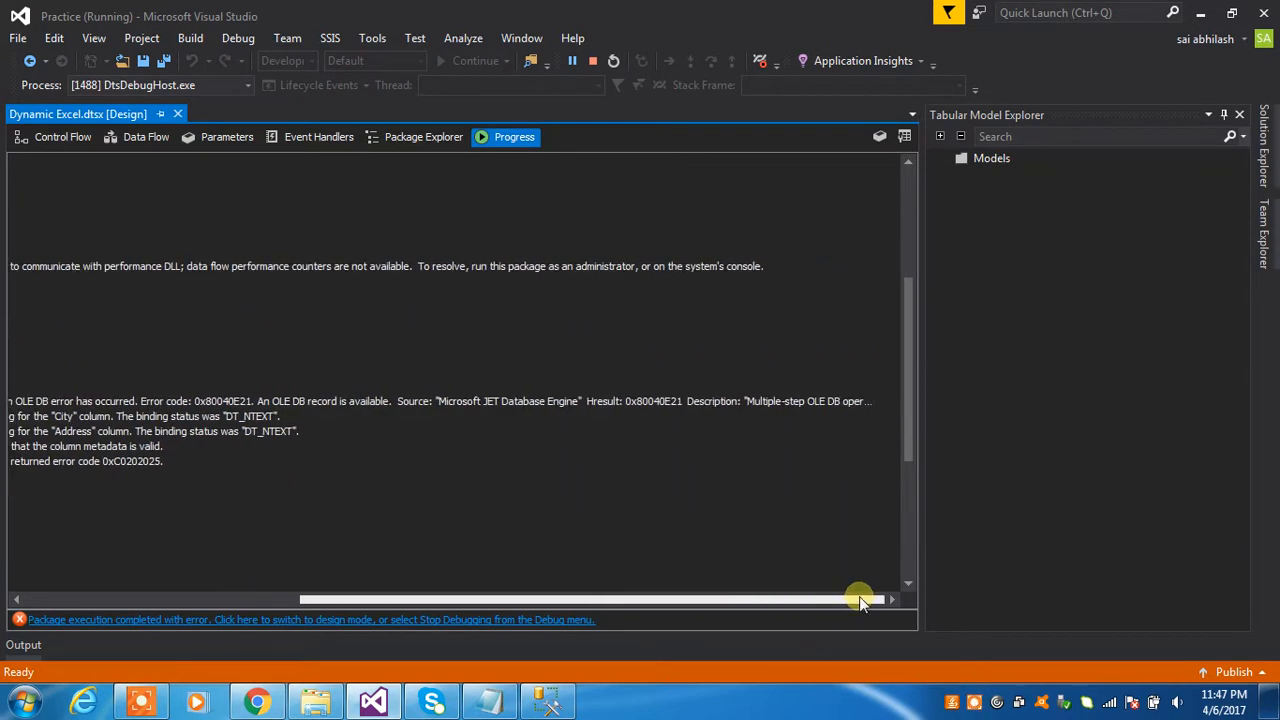
pyautogui.click(975, 702)
pyautogui.click(690, 670)
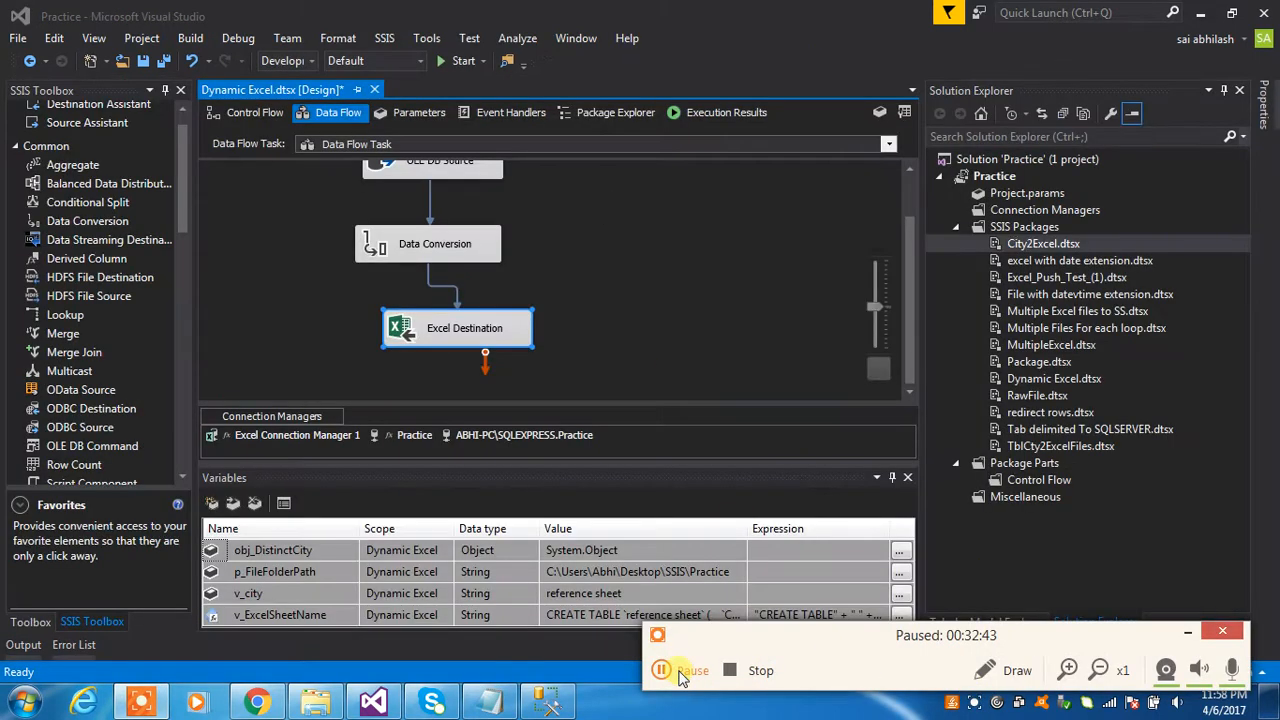
pyautogui.click(682, 671)
pyautogui.click(649, 352)
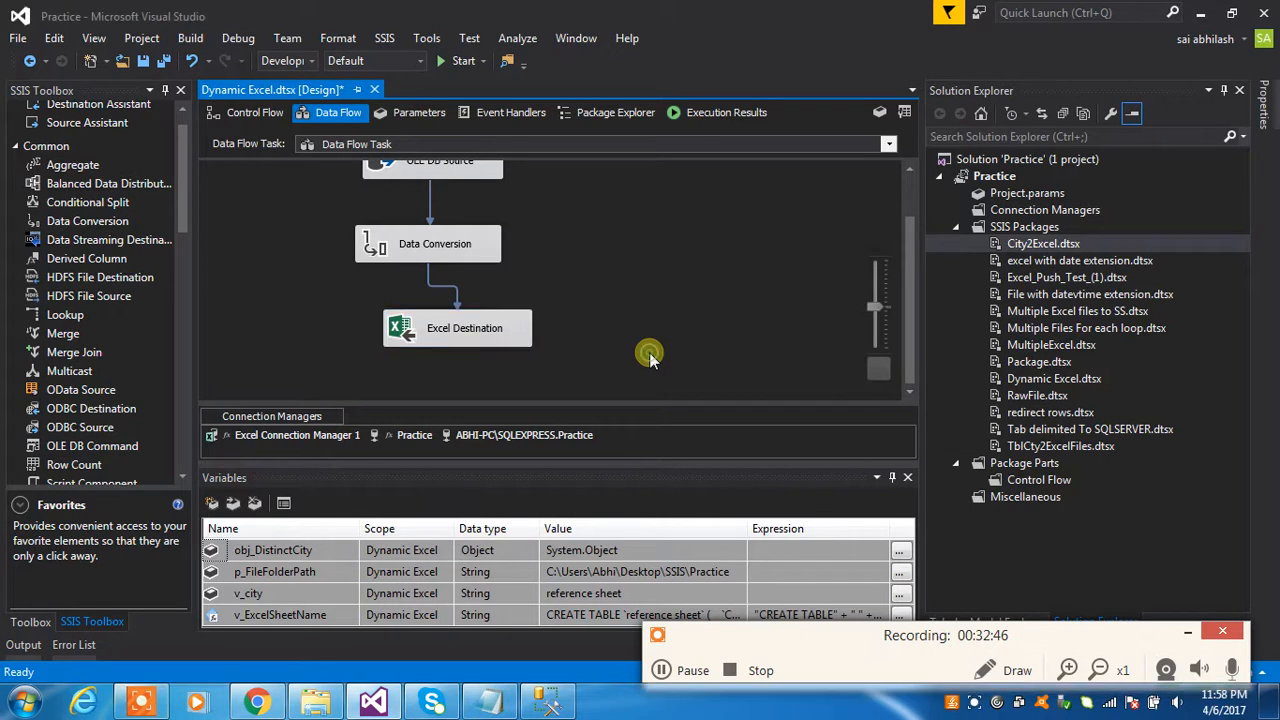
pyautogui.click(1181, 634)
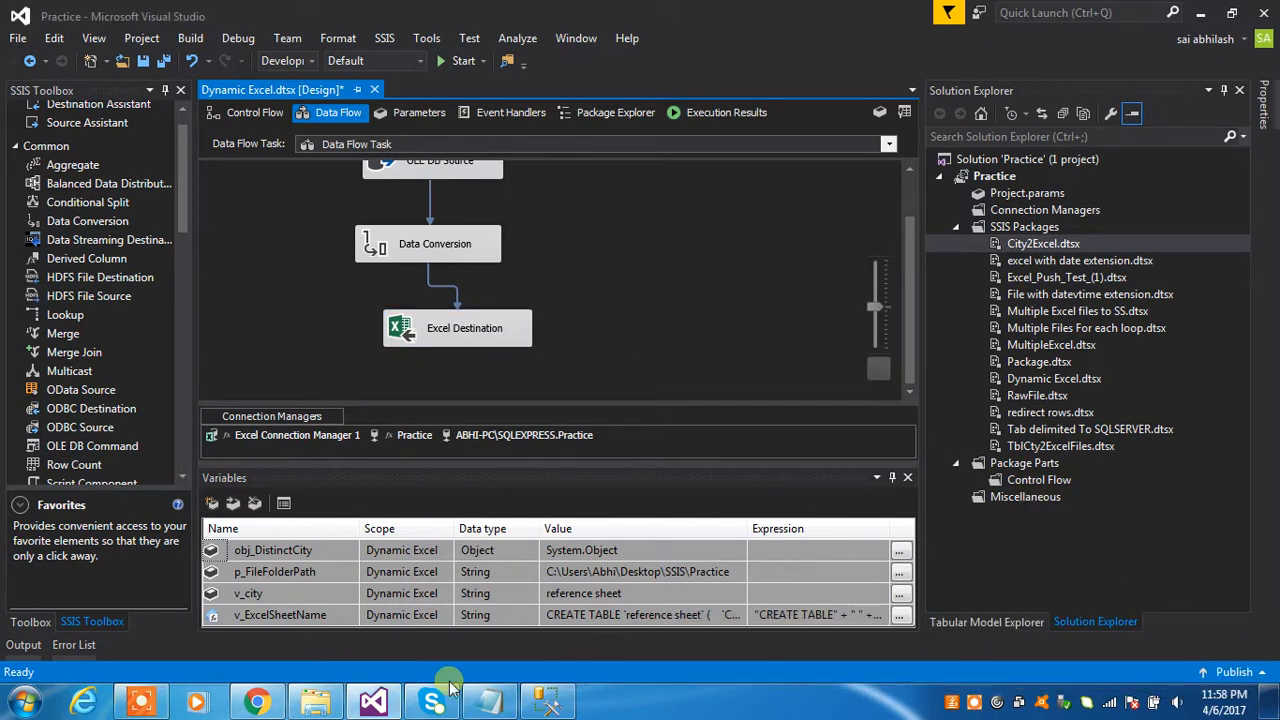
# Review the Excel Destination error saved in Notepad and the City and Address column binding errors in the execution results
pyautogui.click(482, 702)
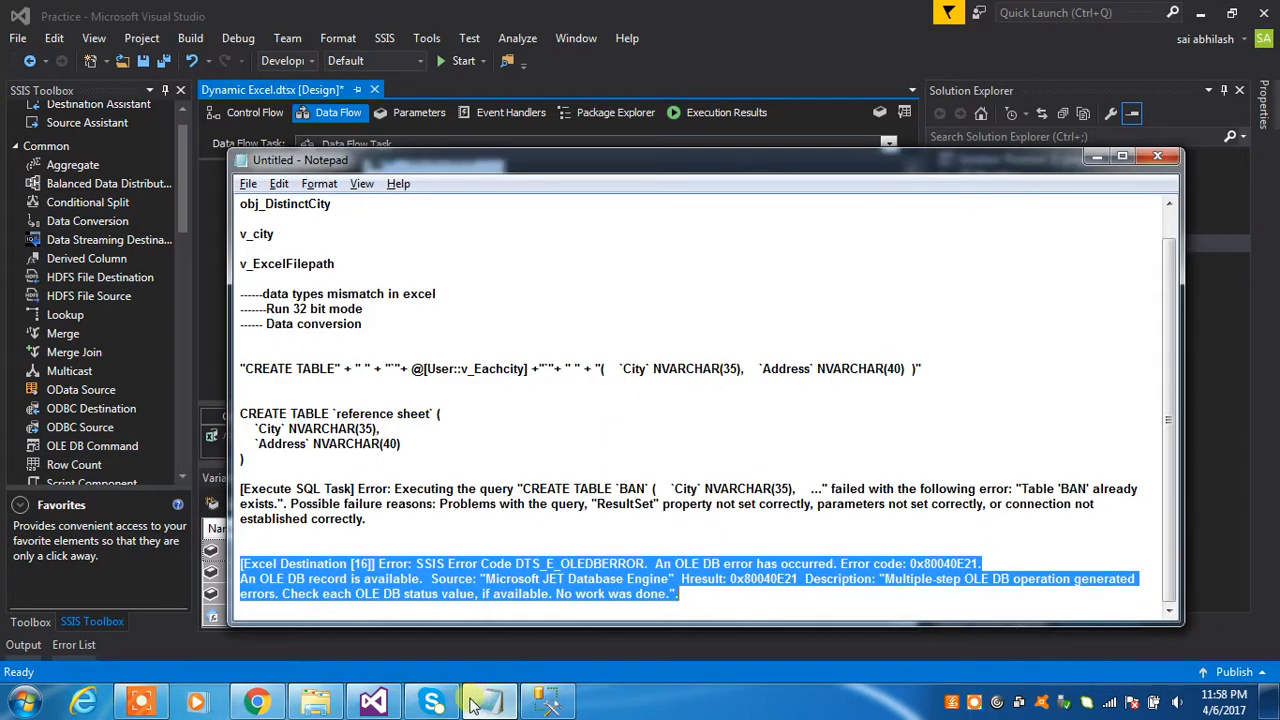
pyautogui.click(572, 588)
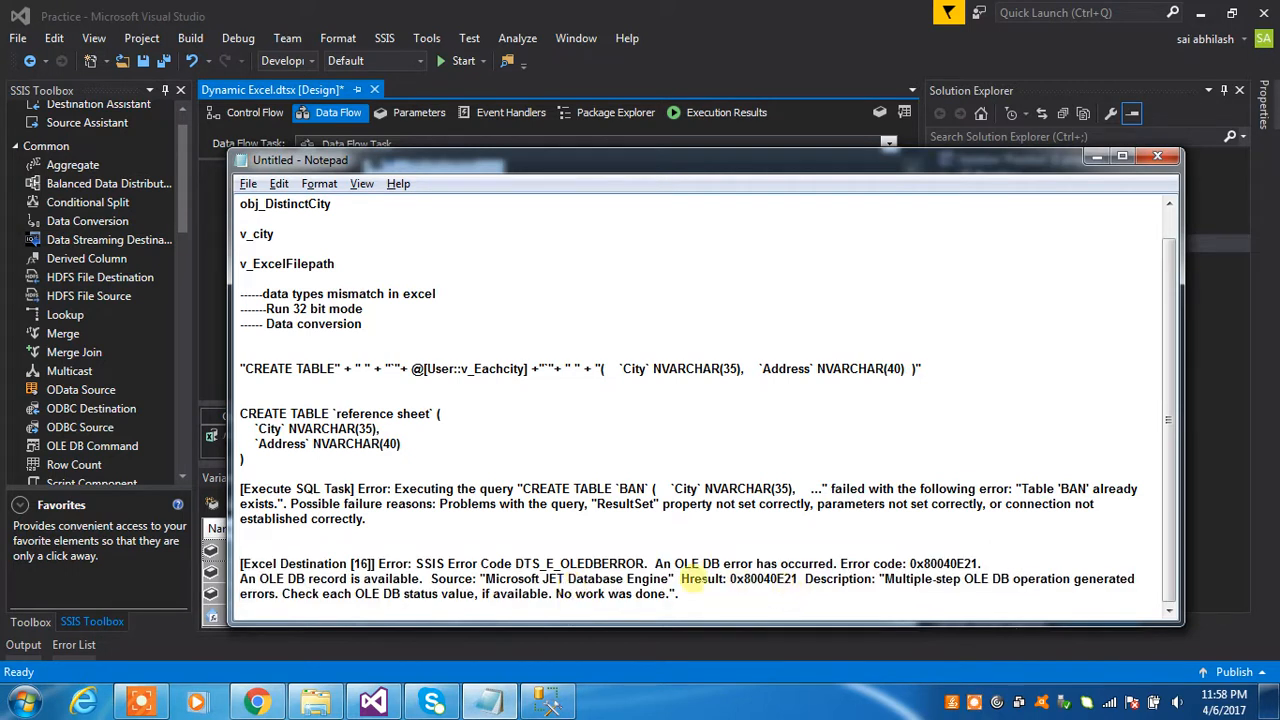
pyautogui.click(1104, 162)
pyautogui.click(718, 112)
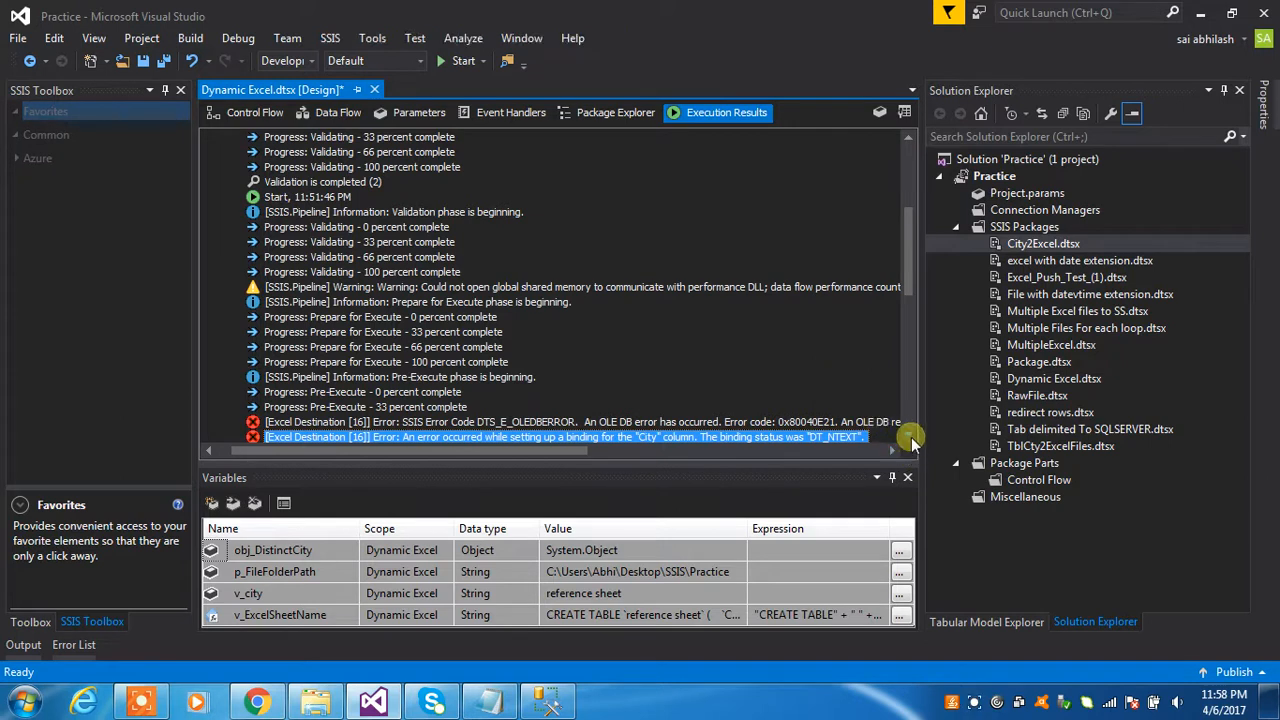
pyautogui.scroll(-3, 912, 440)
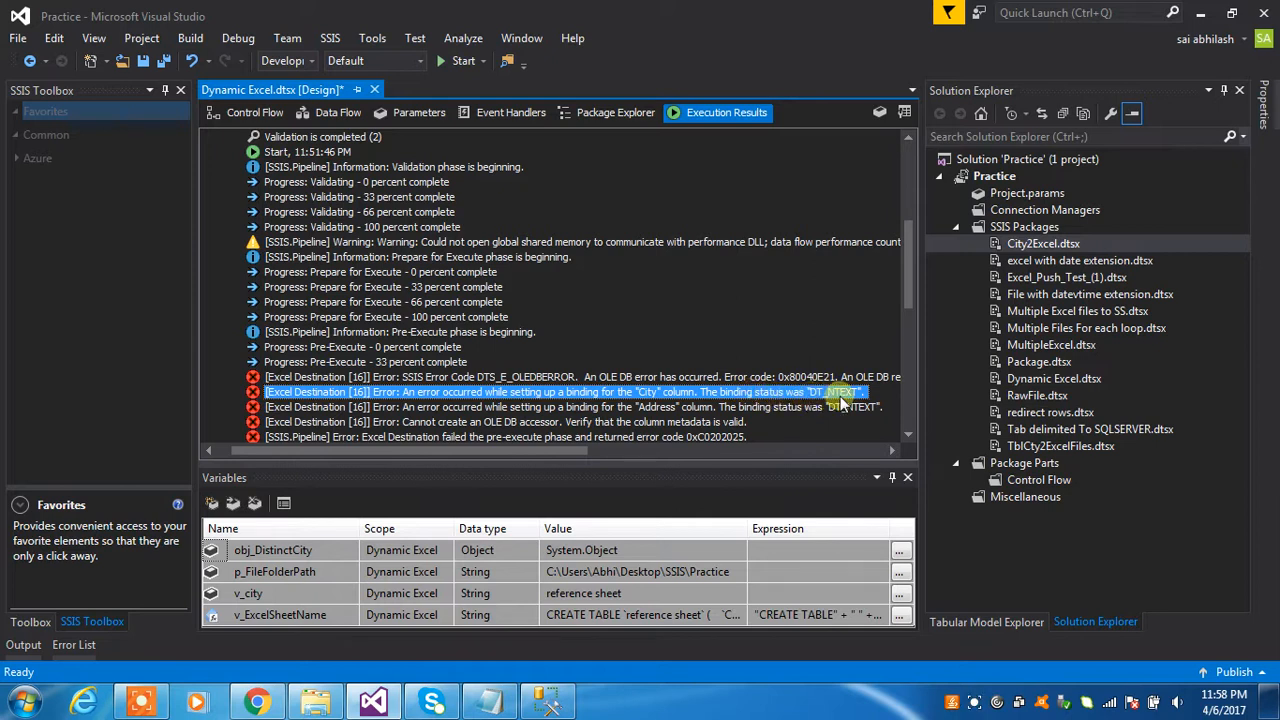
# Change the City column's data type to LongText in the CREATE TABLE expression of the v_ExcelSheetName variable
pyautogui.click(270, 112)
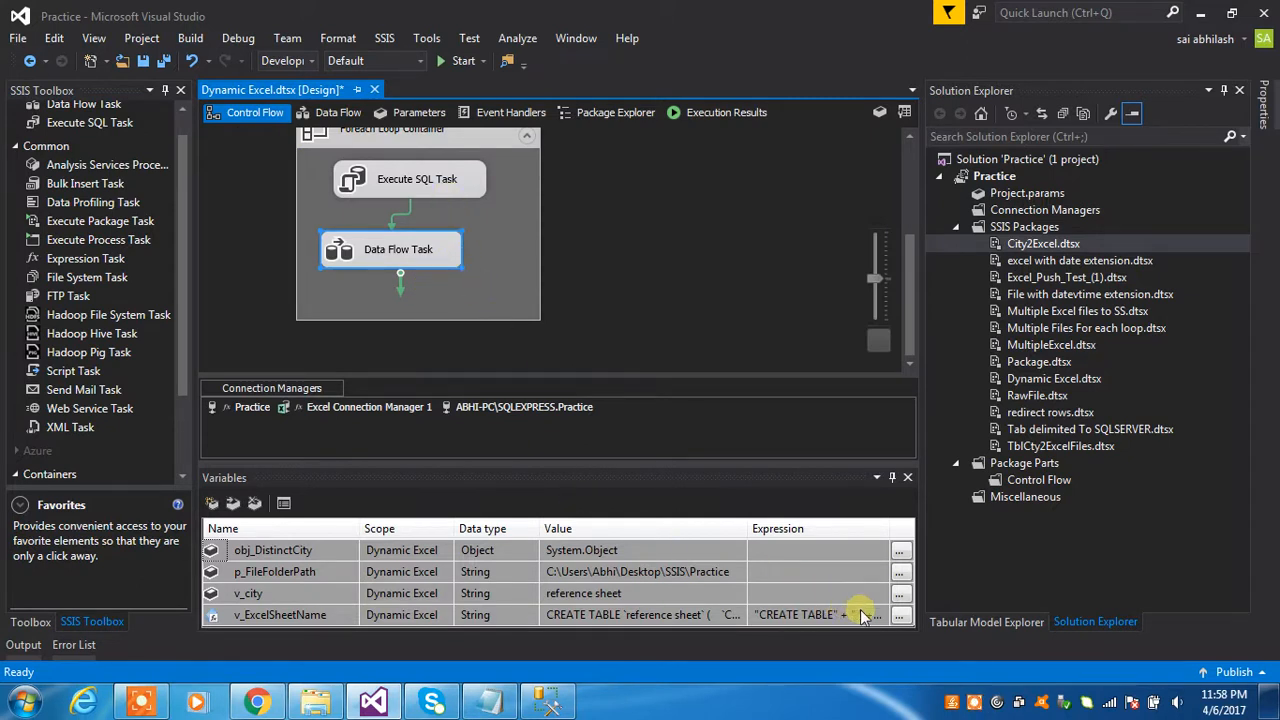
pyautogui.click(900, 615)
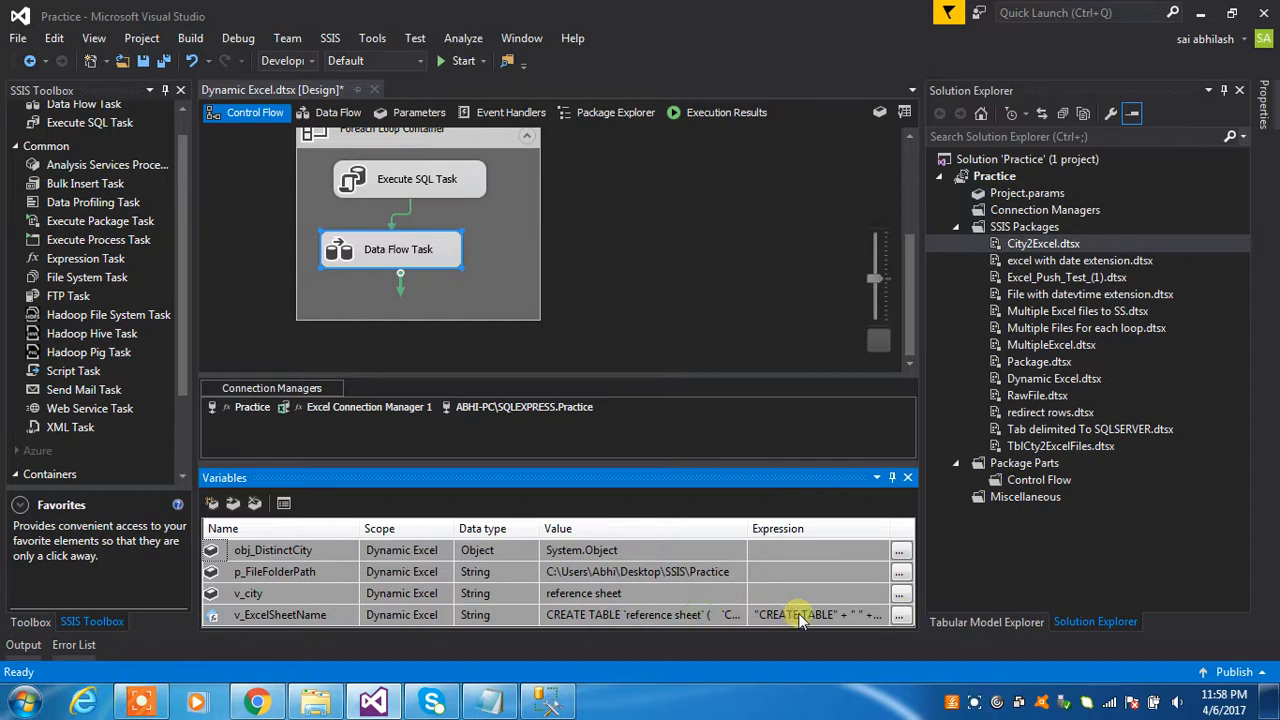
pyautogui.click(972, 703)
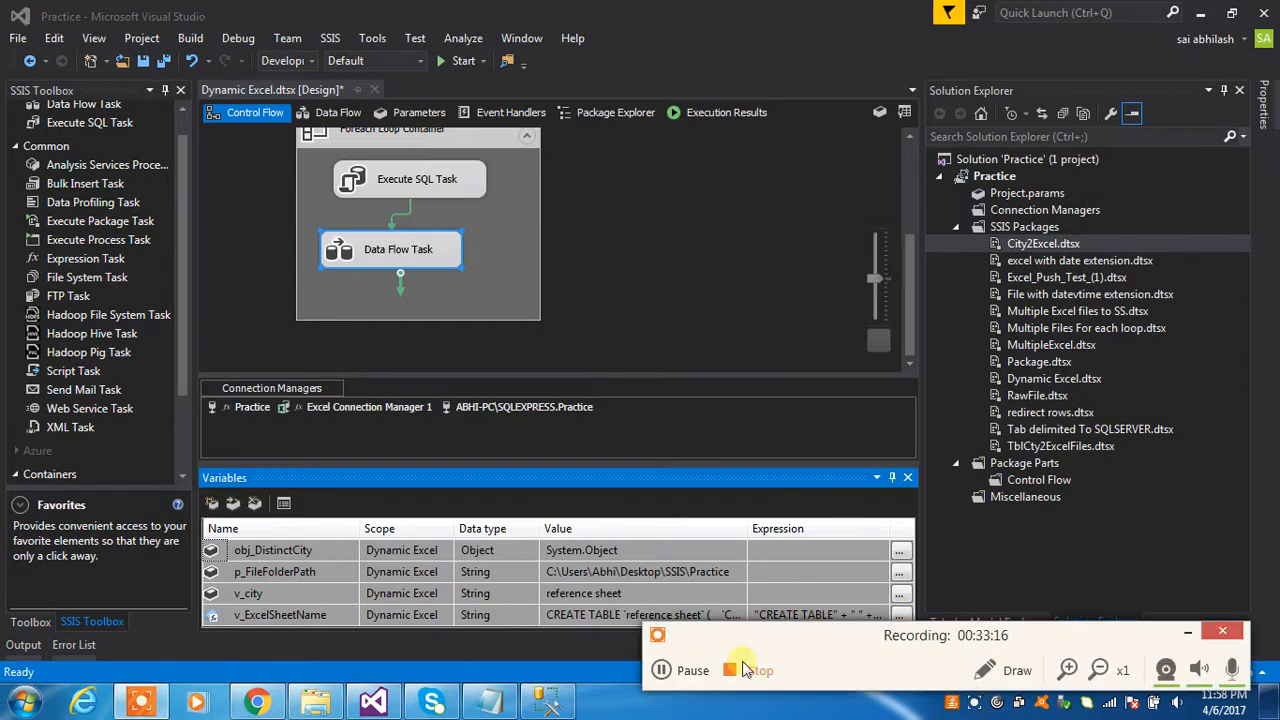
pyautogui.click(668, 670)
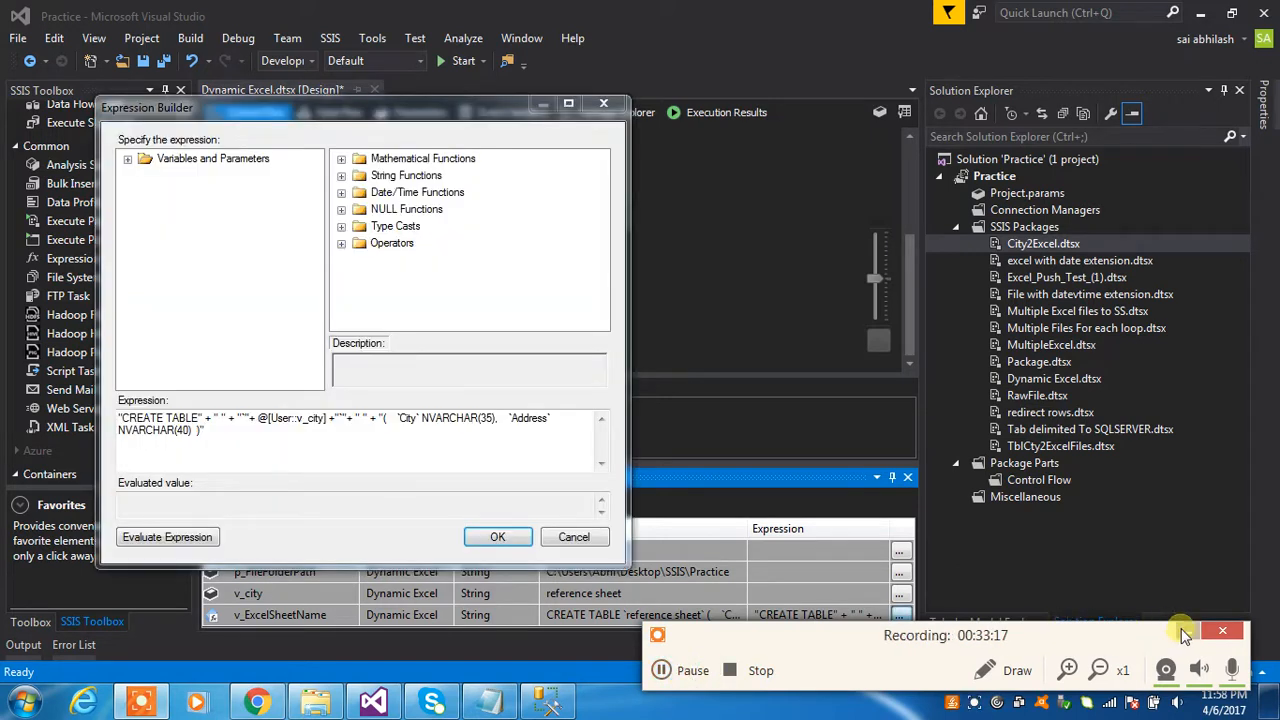
pyautogui.click(1187, 633)
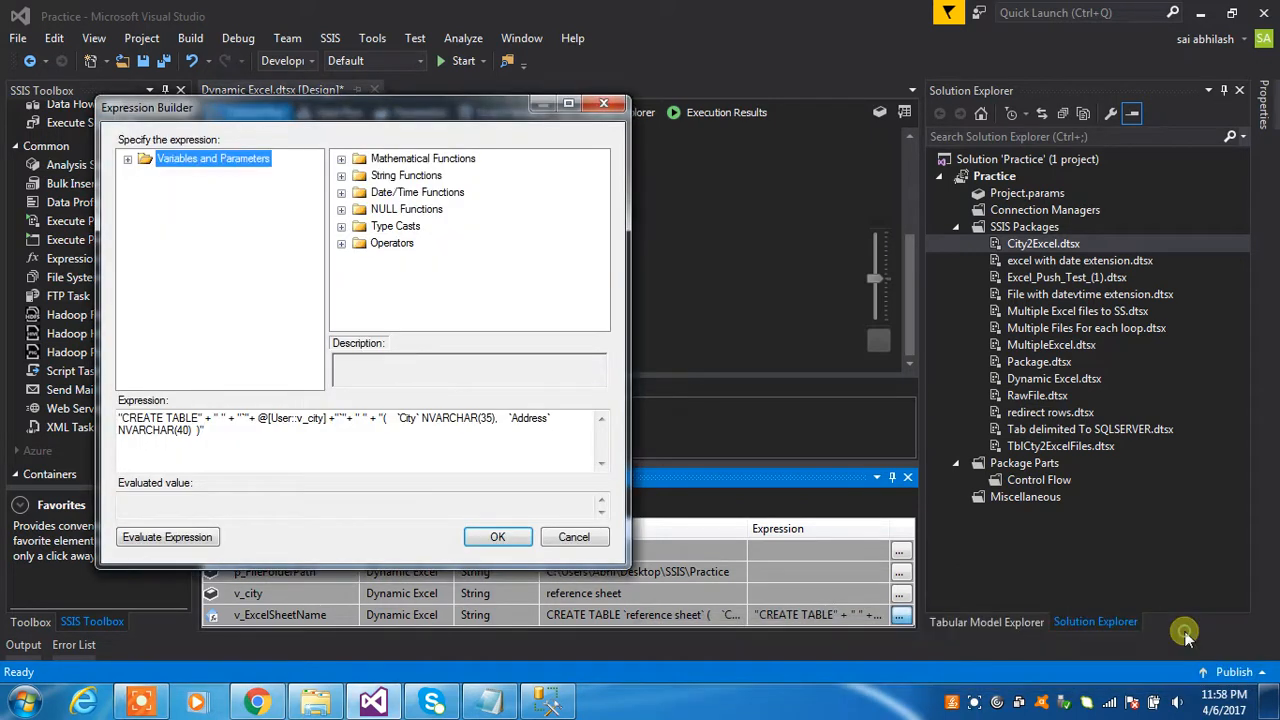
pyautogui.click(425, 418)
pyautogui.doubleClick(440, 418)
pyautogui.click(424, 428)
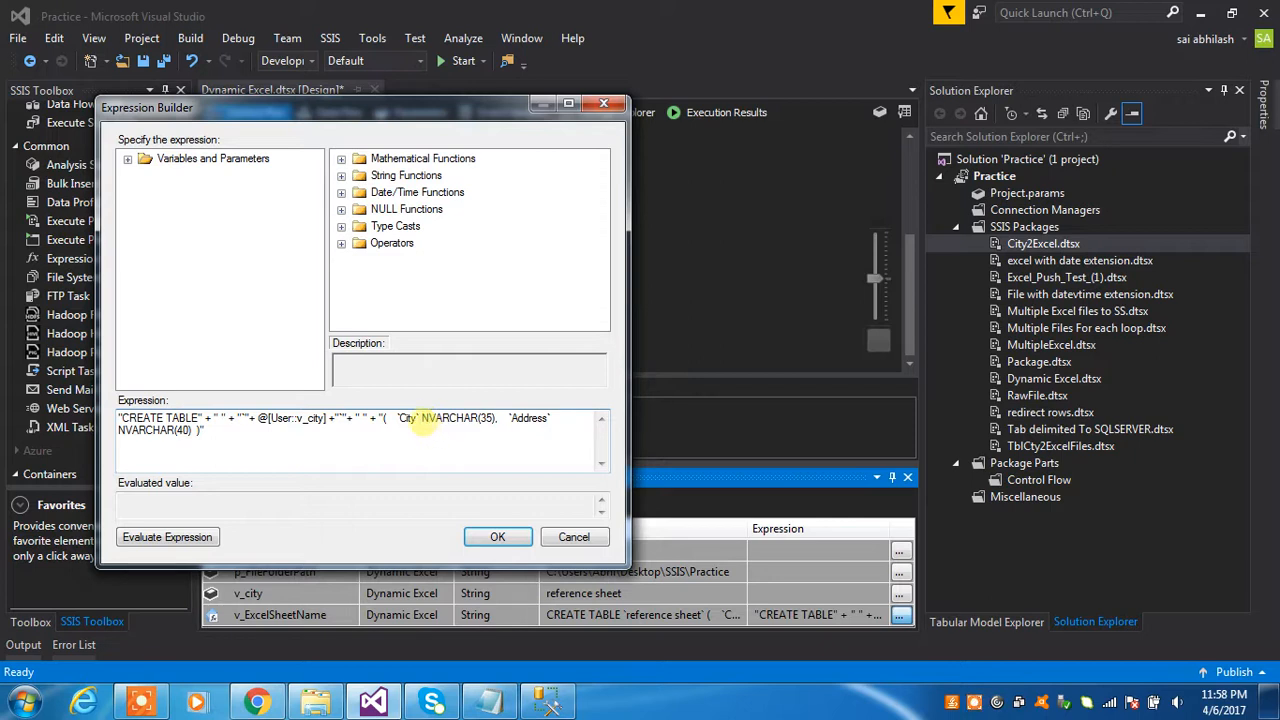
pyautogui.moveTo(422, 418); pyautogui.dragTo(493, 418)
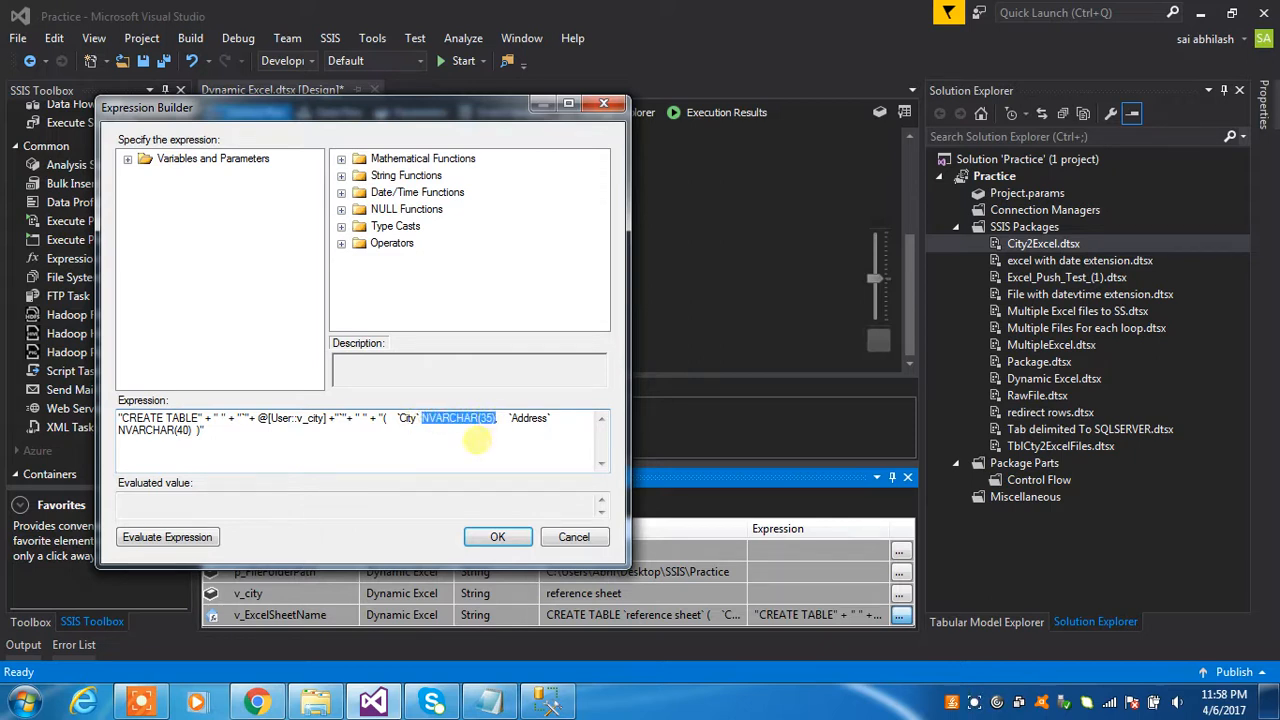
pyautogui.write('LongText')
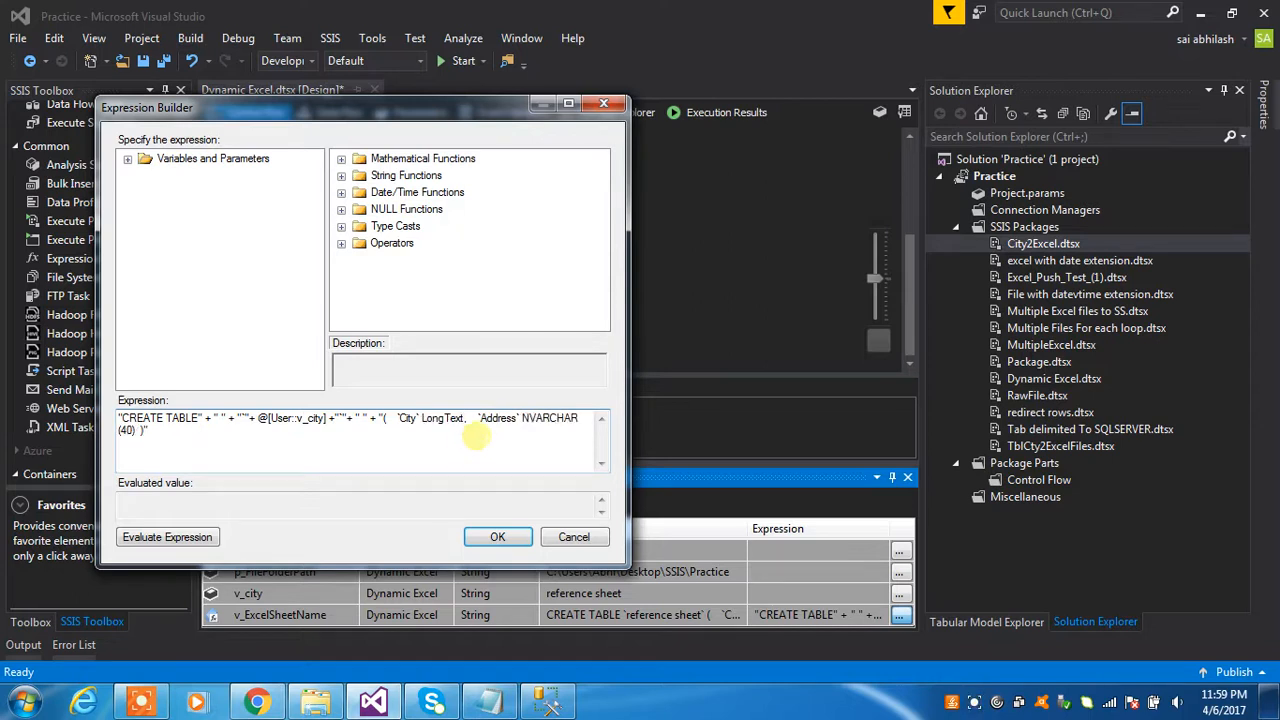
# Change the Address column's data type to LongText in the same expression, evaluate it and accept it
pyautogui.moveTo(520, 418); pyautogui.dragTo(145, 430)
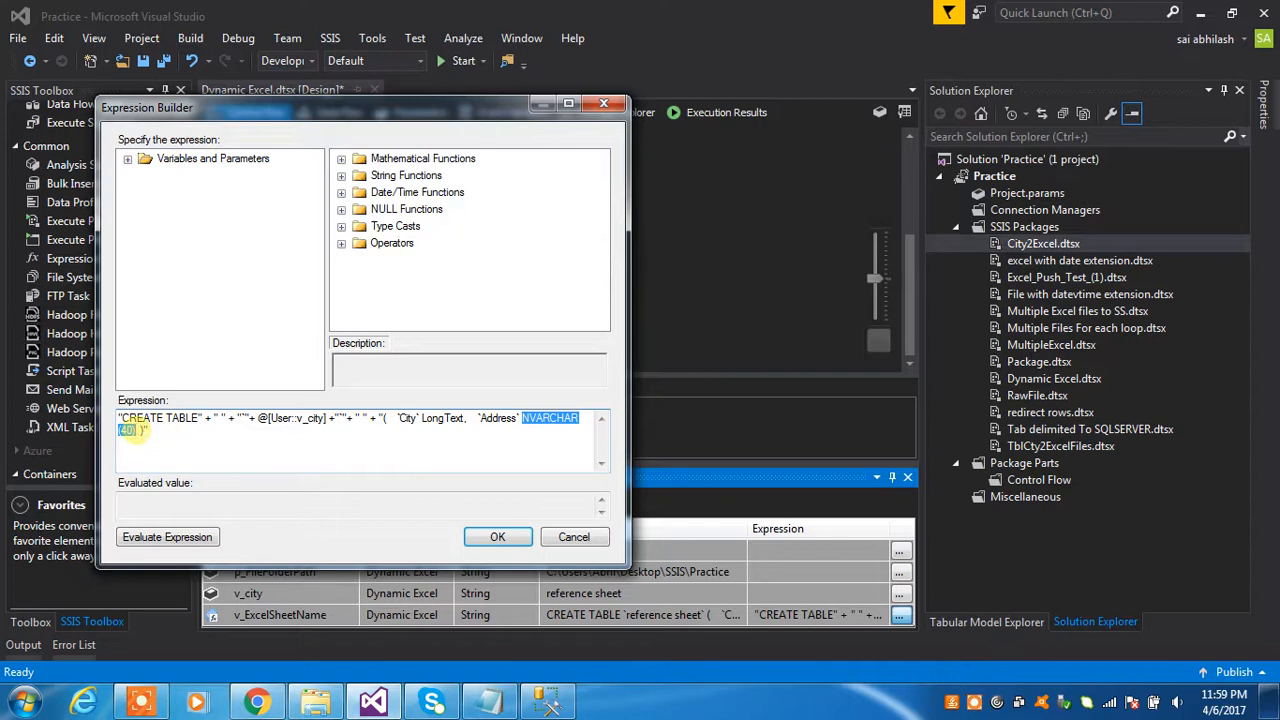
pyautogui.write('LongText')
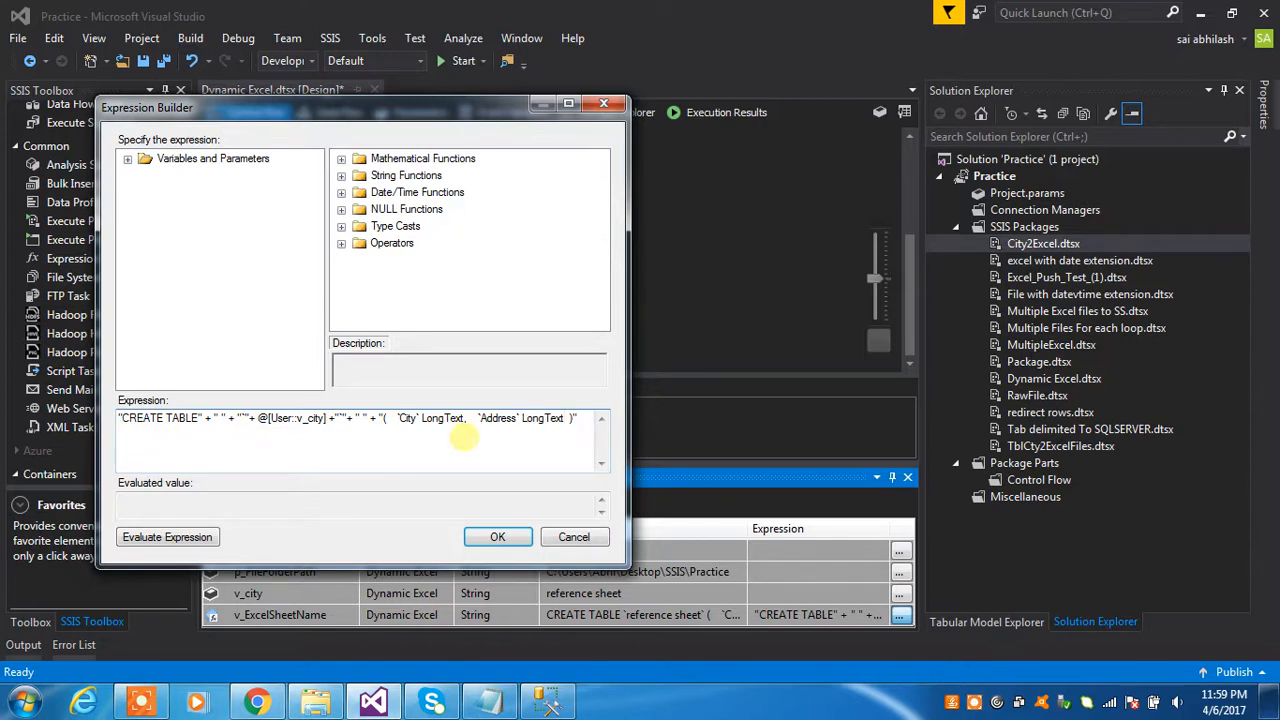
pyautogui.click(171, 537)
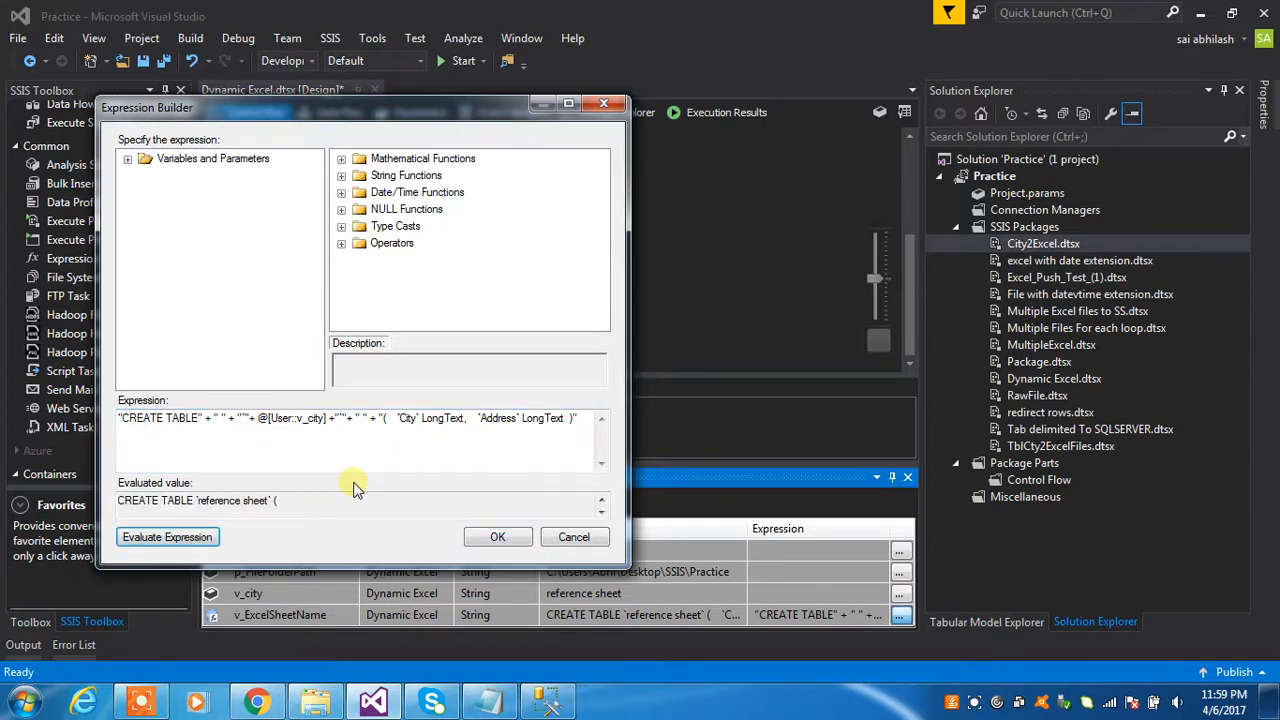
pyautogui.click(600, 514)
pyautogui.click(600, 514)
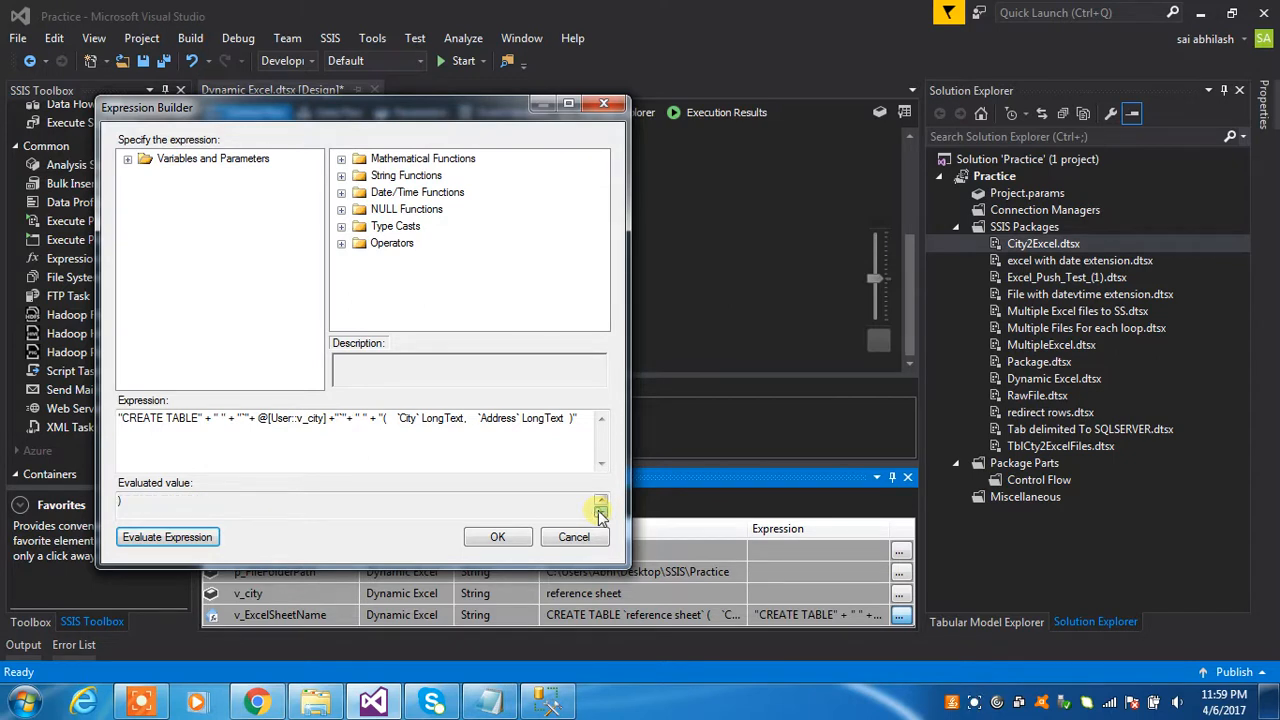
pyautogui.click(510, 542)
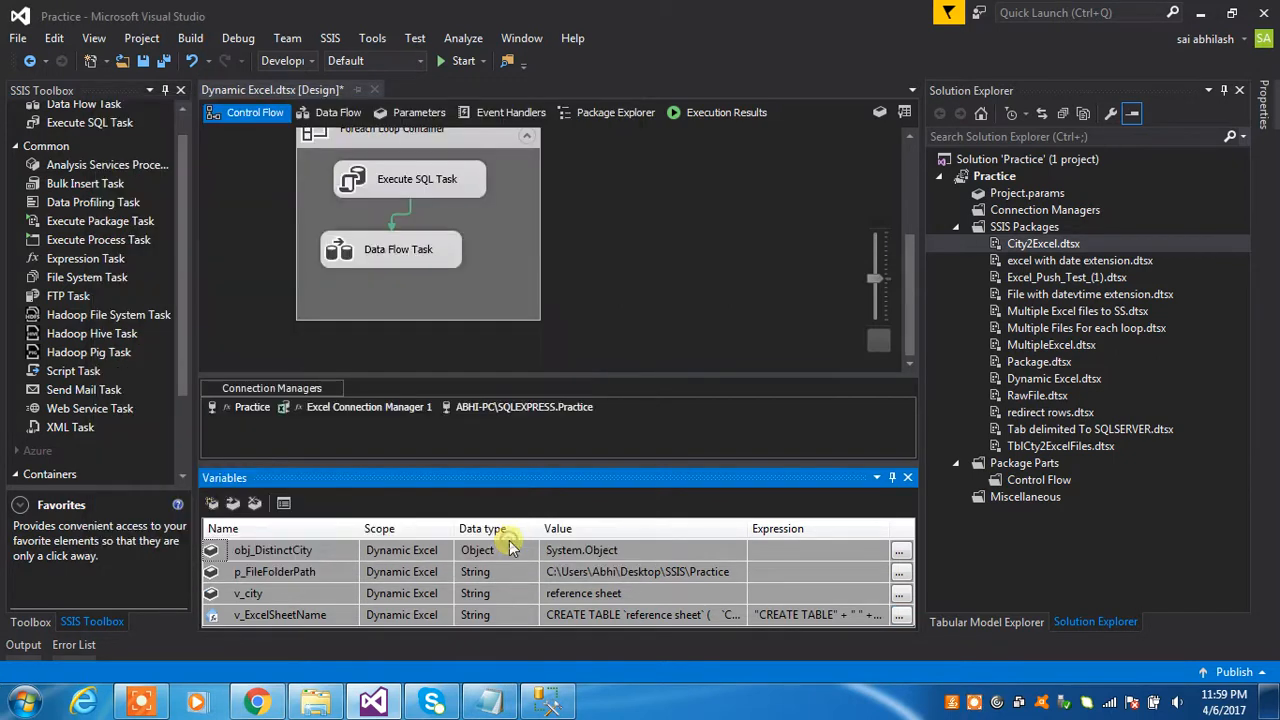
# Check the City and Address output data types in the Data Flow Task's Data Conversion transformation
pyautogui.click(905, 305)
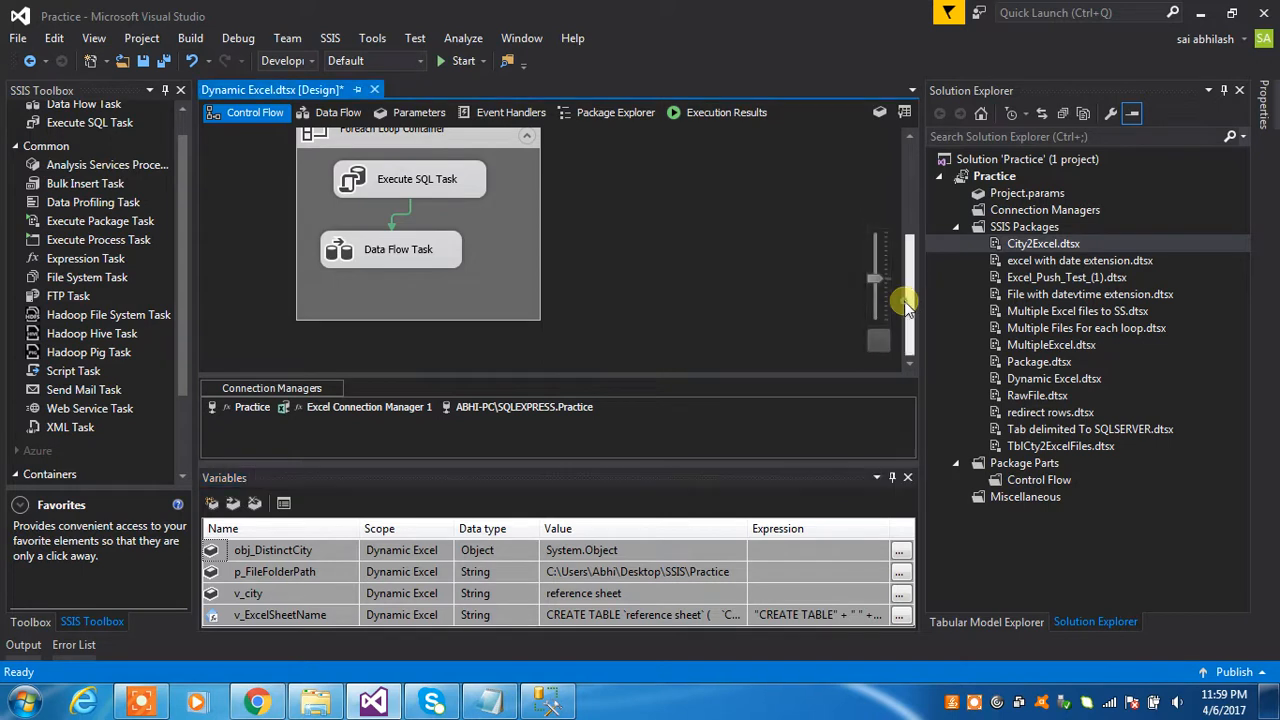
pyautogui.moveTo(905, 305); pyautogui.dragTo(903, 277)
pyautogui.doubleClick(436, 275)
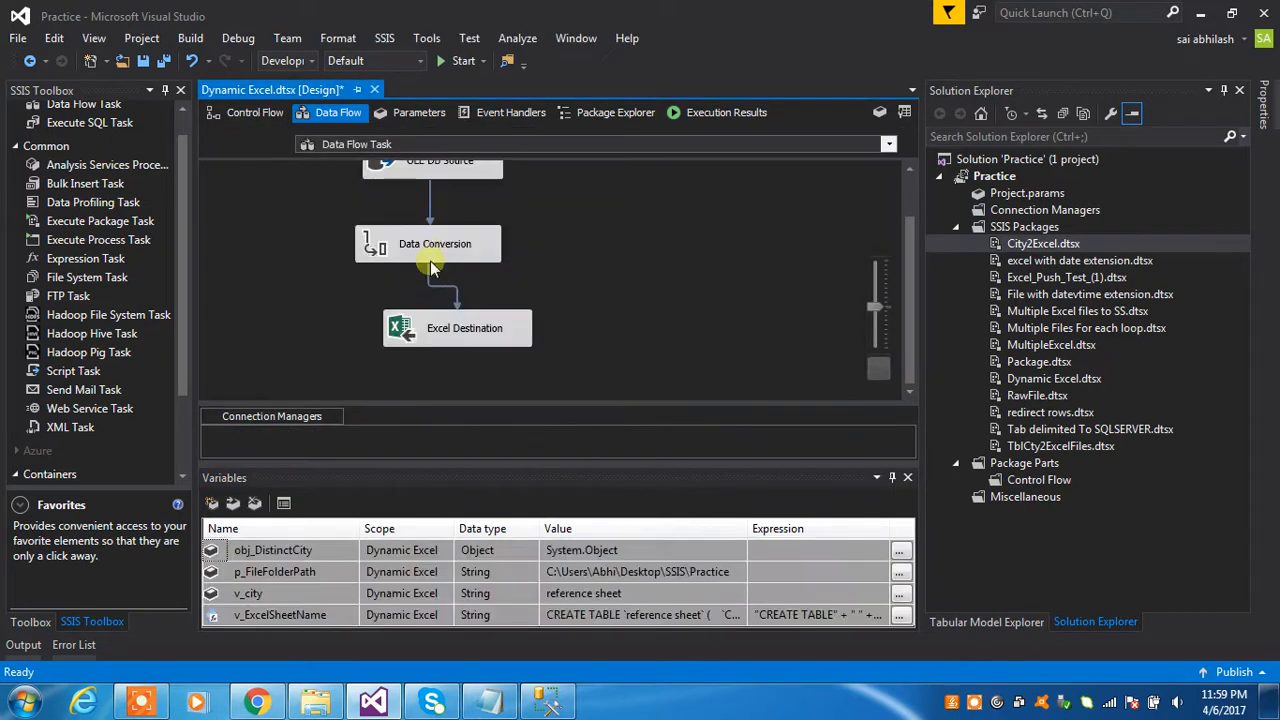
pyautogui.doubleClick(432, 266)
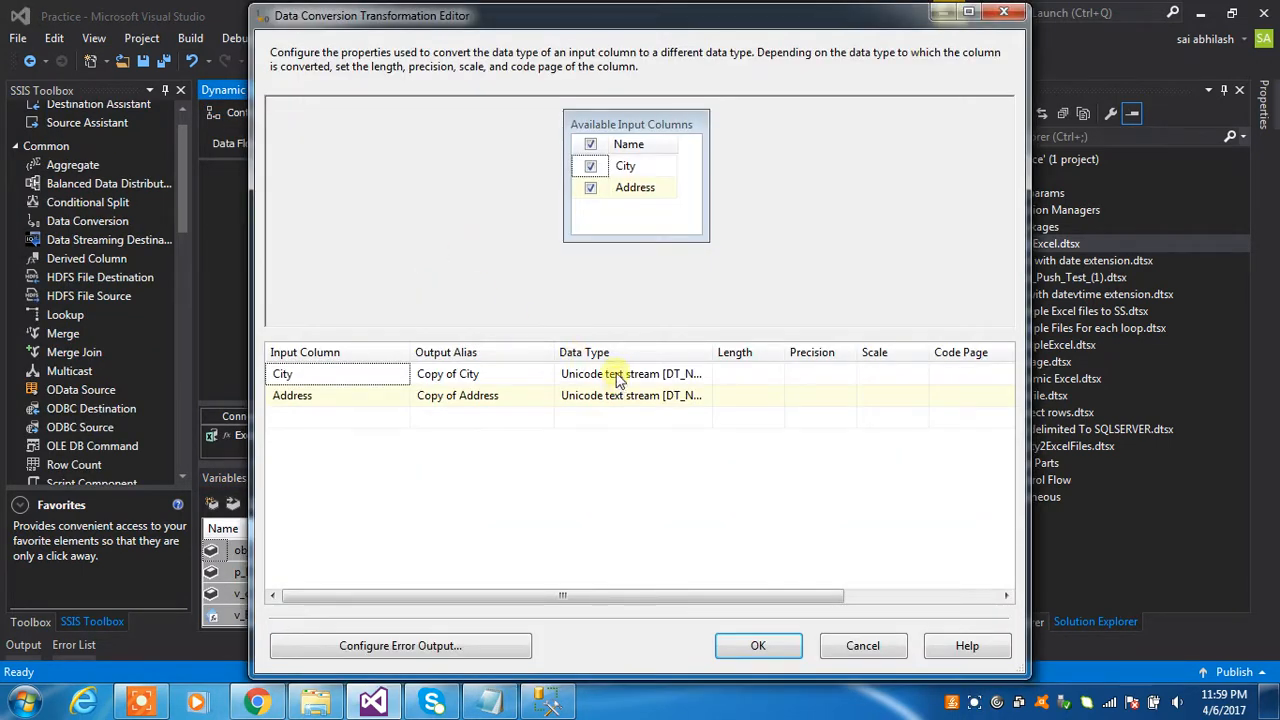
pyautogui.click(766, 645)
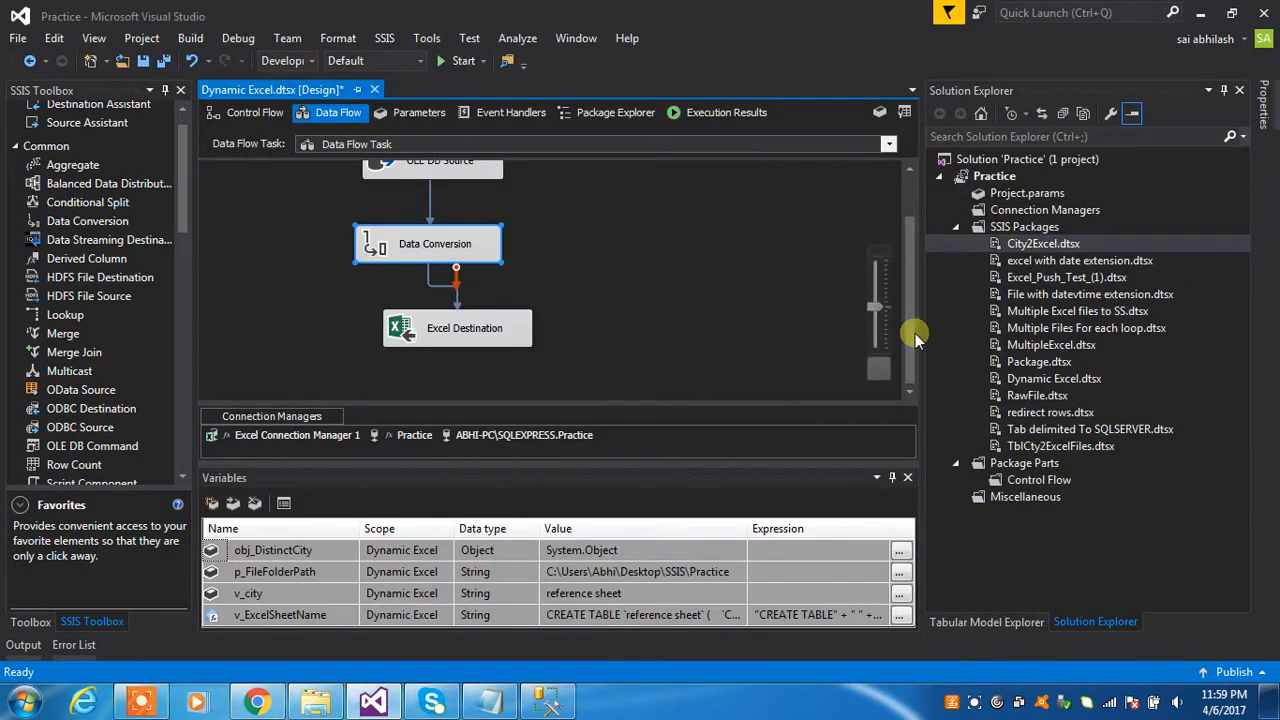
# Return to the Dynamic Excel package's control flow and run the package
pyautogui.moveTo(915, 333); pyautogui.dragTo(913, 253)
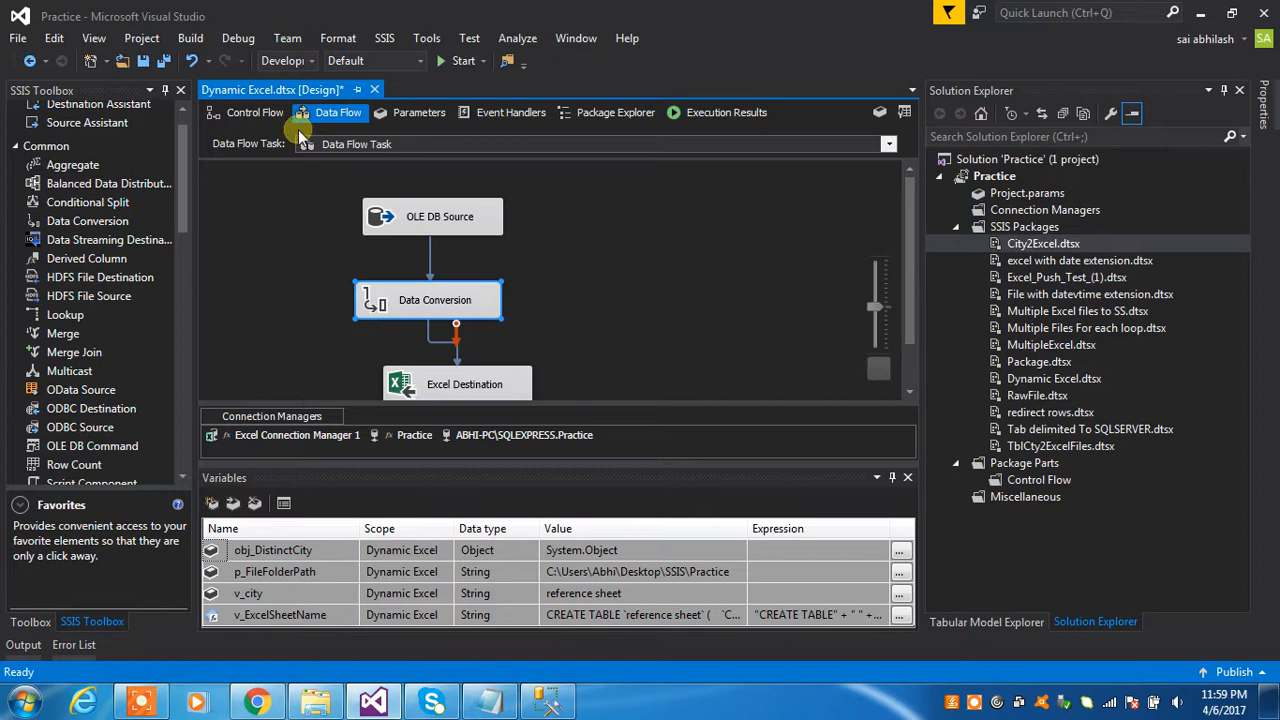
pyautogui.click(246, 112)
pyautogui.moveTo(910, 248); pyautogui.dragTo(903, 170)
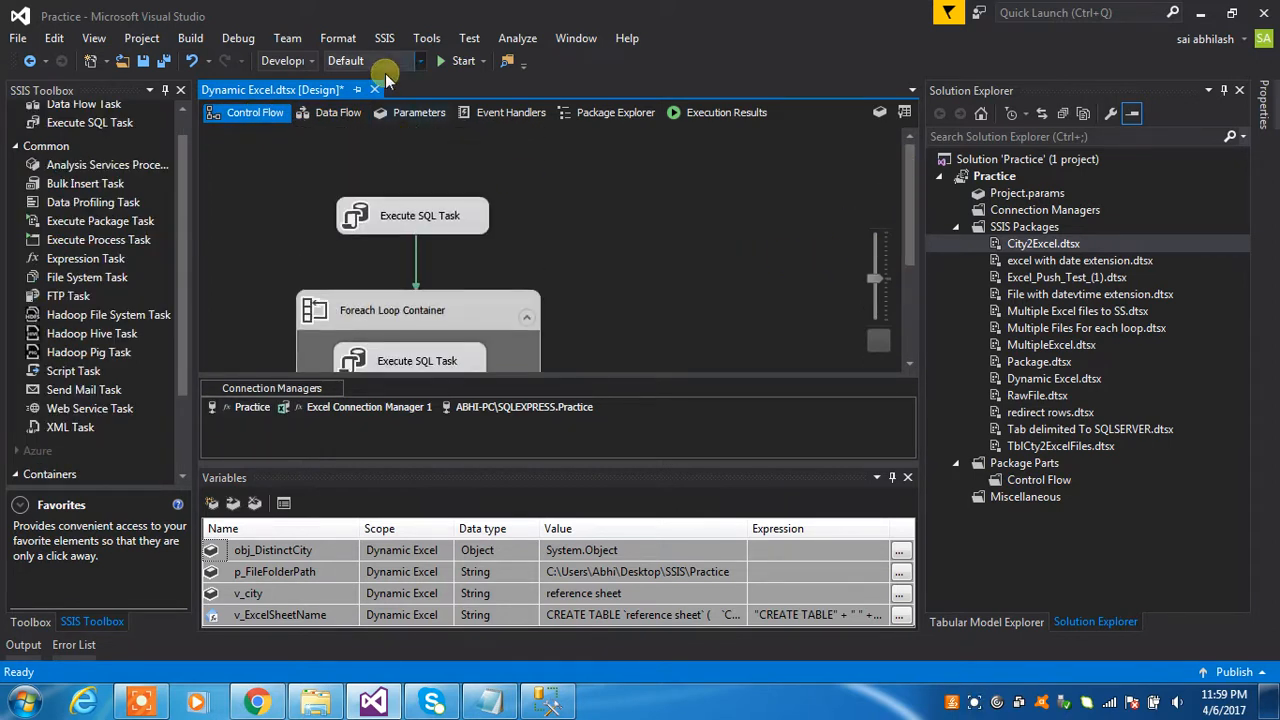
pyautogui.click(458, 61)
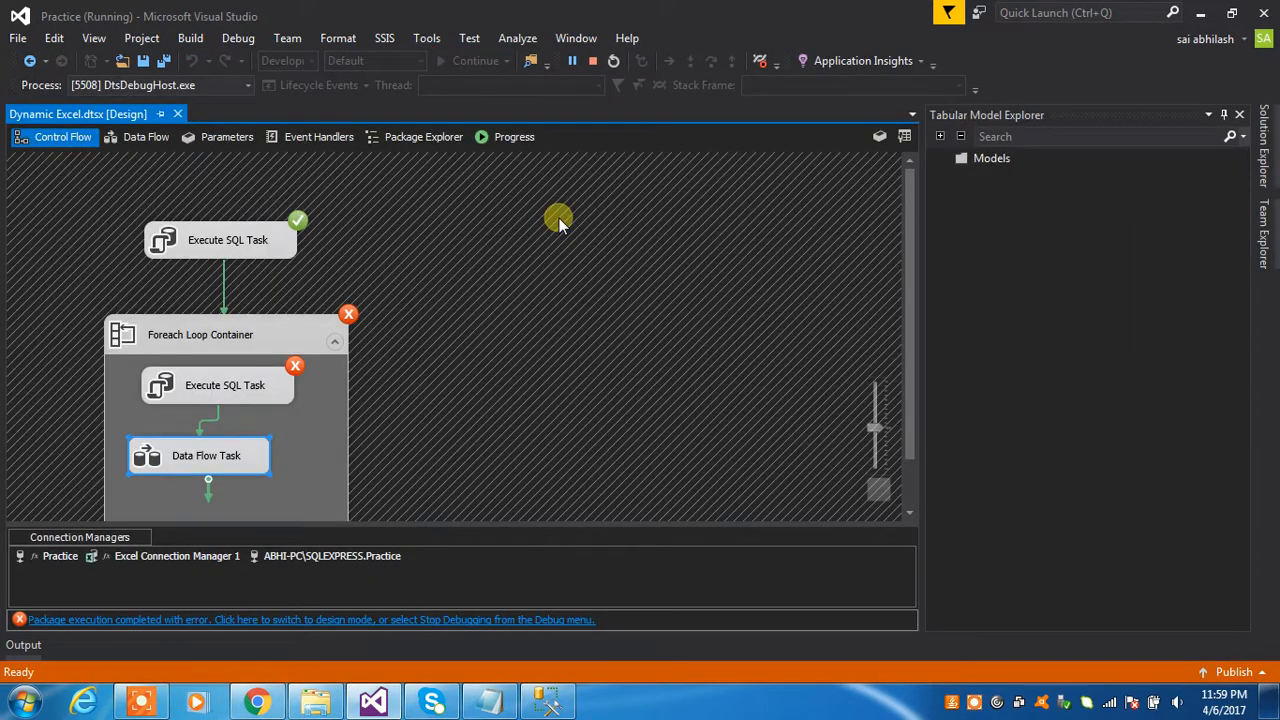
pyautogui.click(972, 698)
pyautogui.click(686, 670)
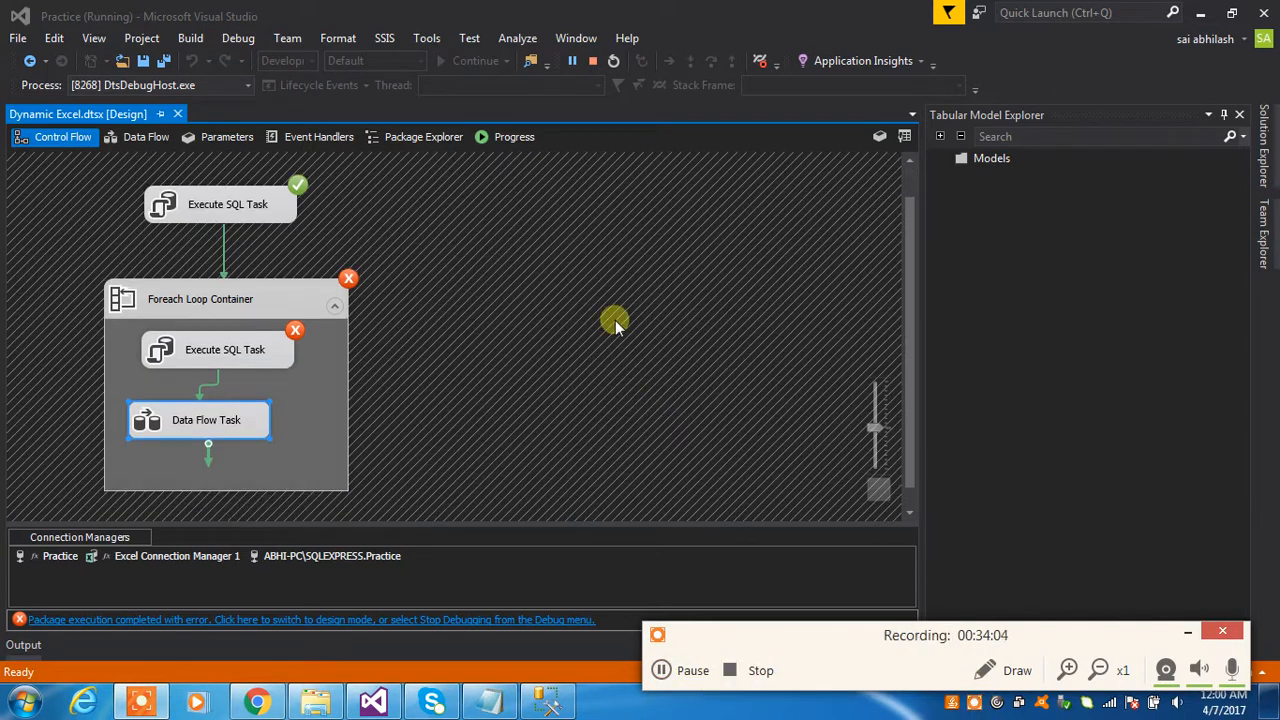
# Copy the Execute SQL Task error from the progress log into the Notepad notes and review its cause
pyautogui.click(514, 140)
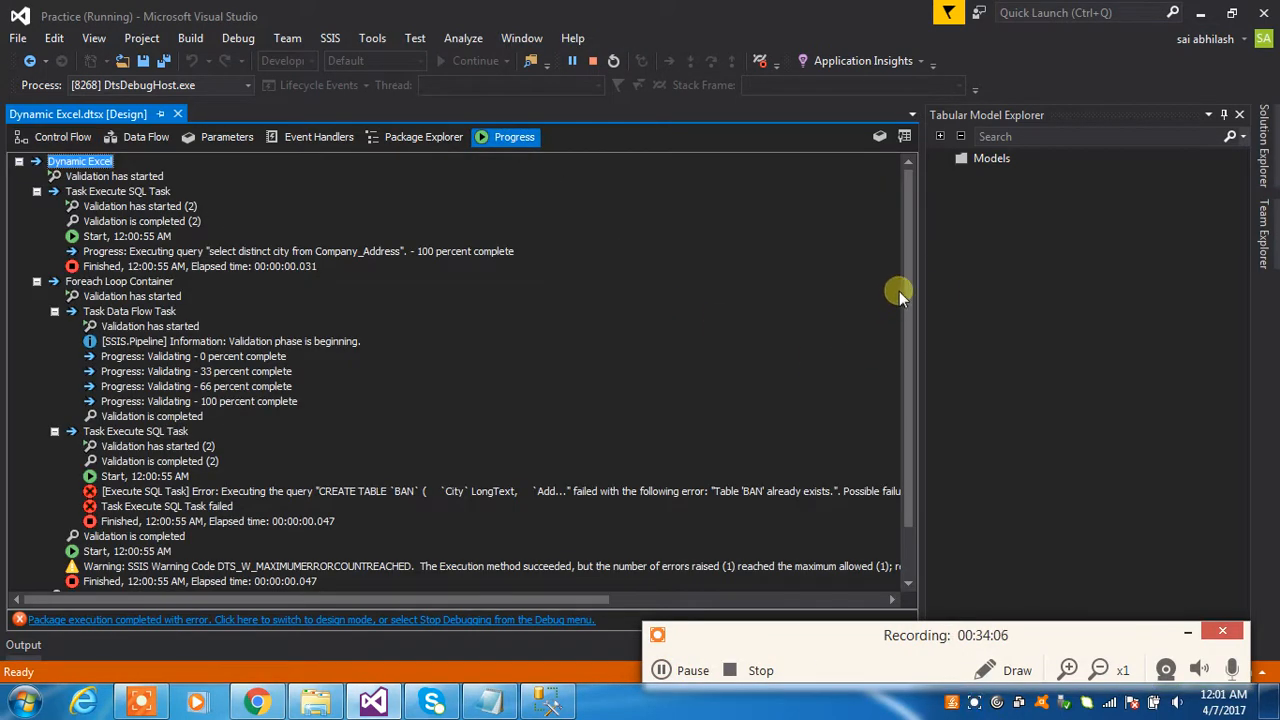
pyautogui.click(512, 496)
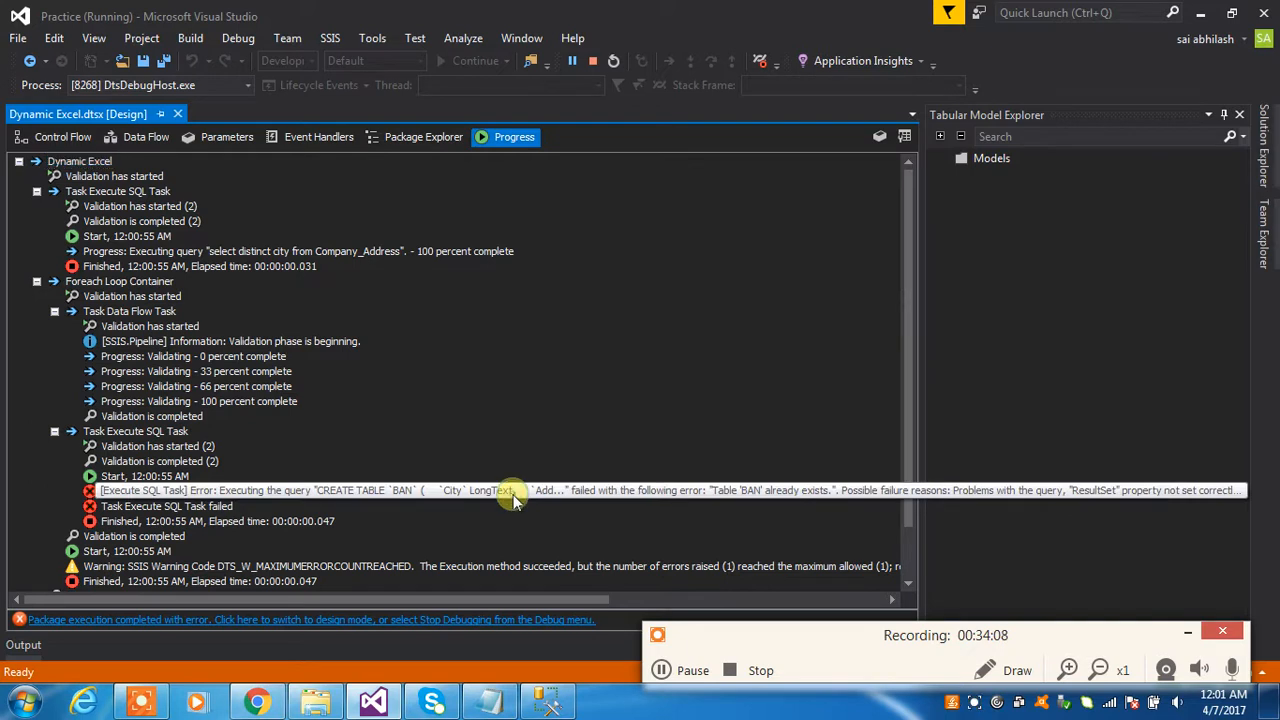
pyautogui.click(490, 702)
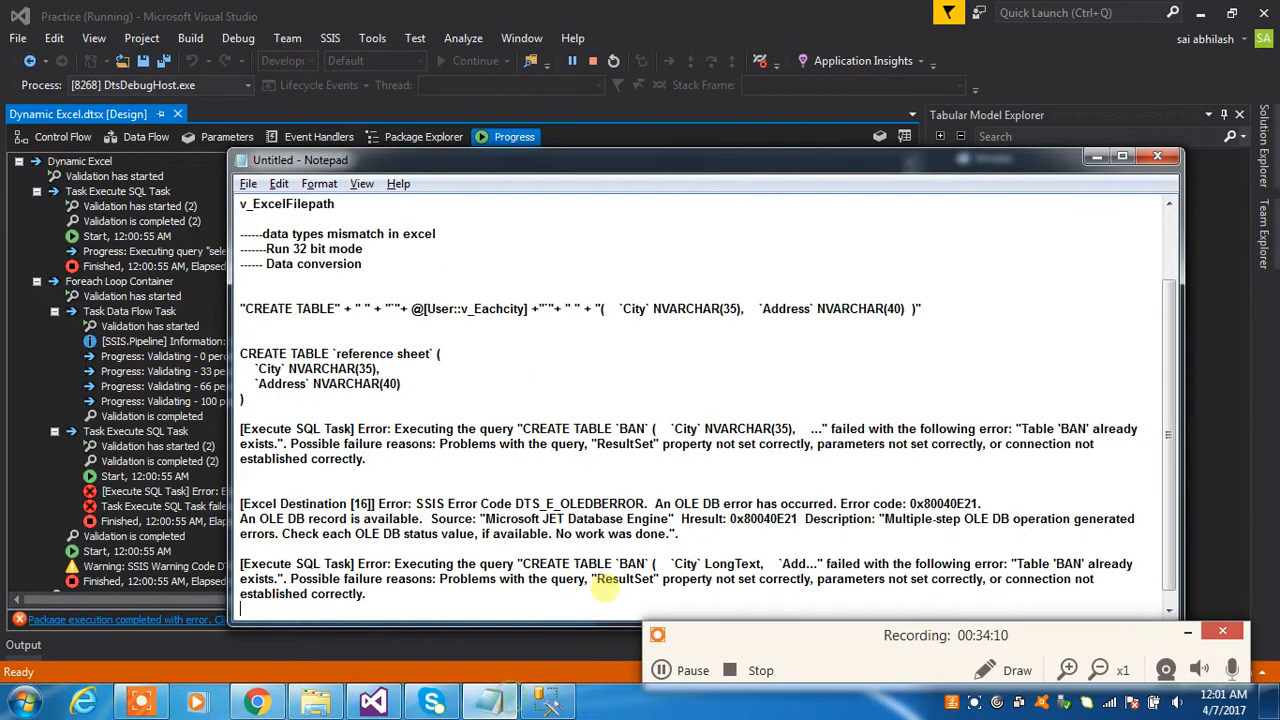
pyautogui.click(476, 605)
pyautogui.press('Return')
pyautogui.press('Return')
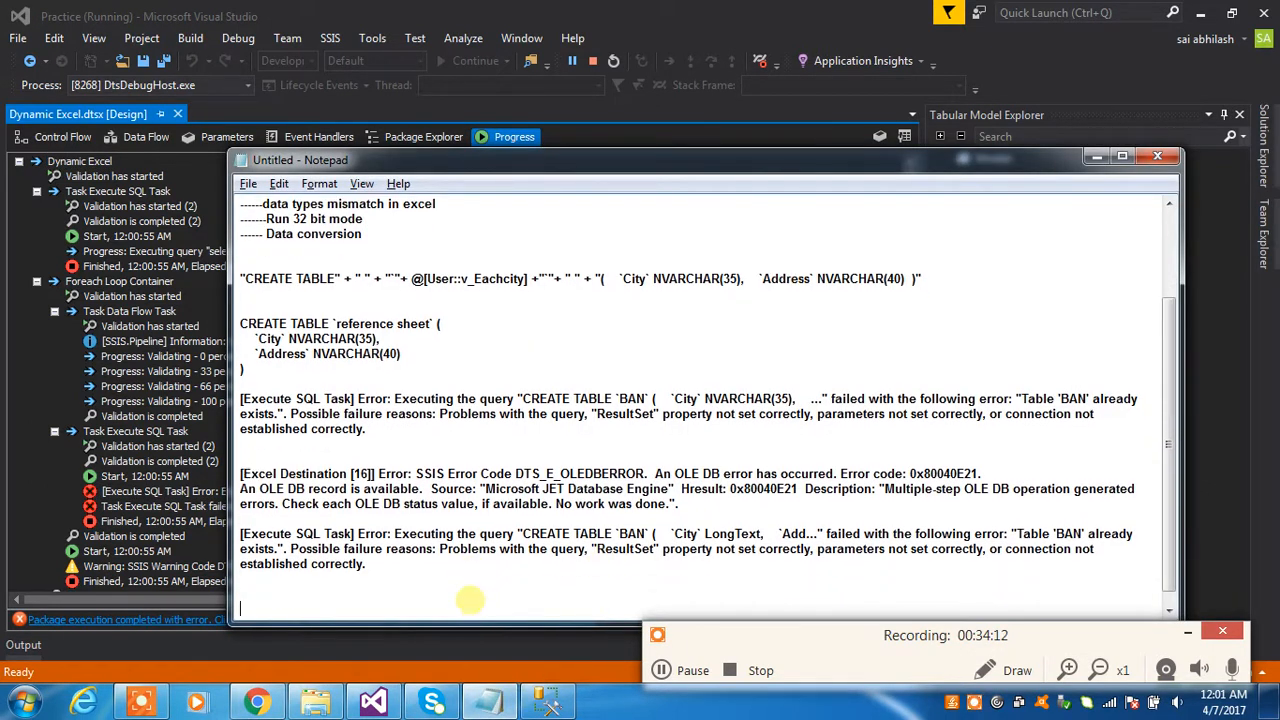
pyautogui.write('[Execute SQL Task] Error: Executing the query "CREATE TABLE `BAN` ( `City` LongText, `Add..." failed with the following error: "Table \'BAN\' already exists.". Possible failure reasons: Problems with the query, "ResultSet" property not set correctly, parameters not set correctly, or connection not established correctly.')
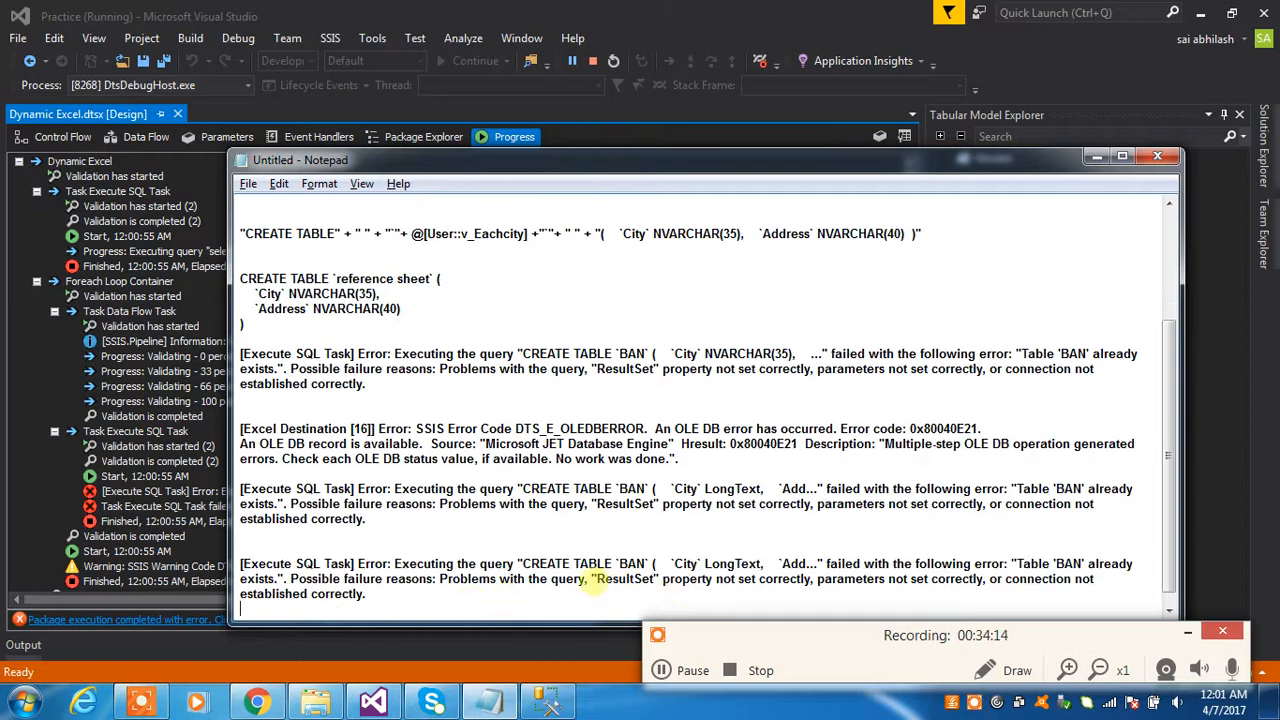
pyautogui.moveTo(1015, 563); pyautogui.dragTo(1133, 563)
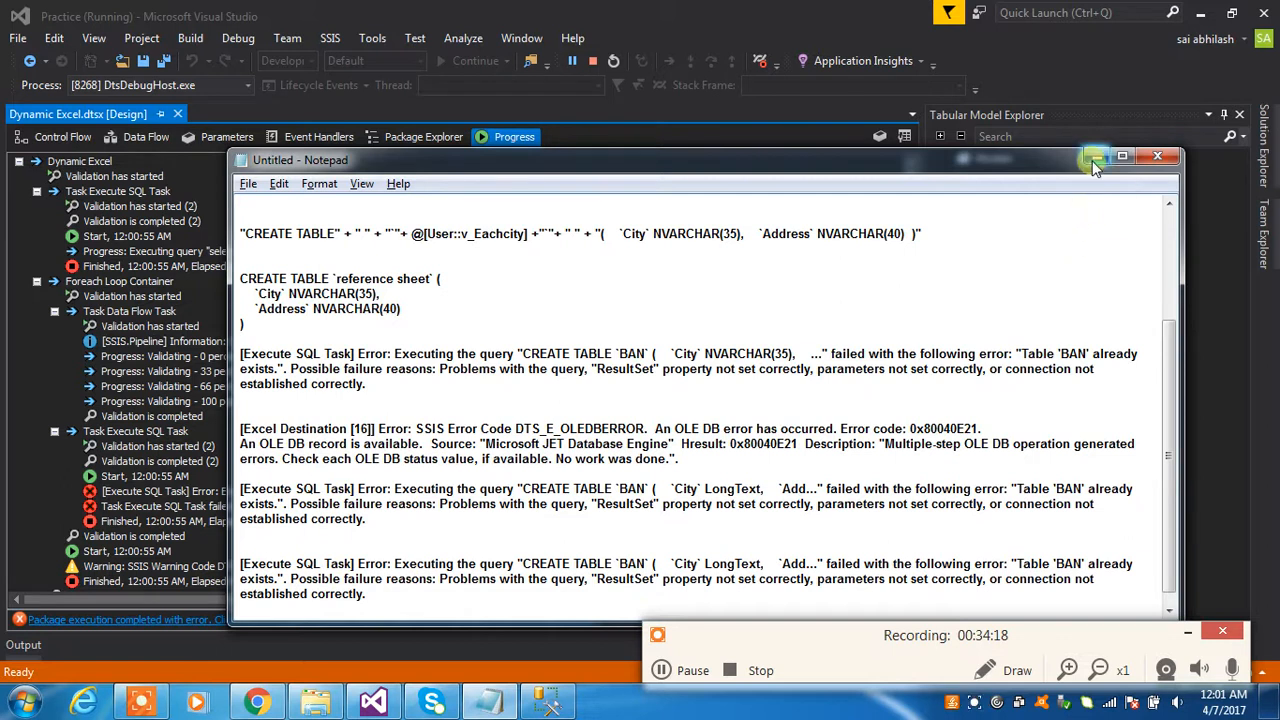
pyautogui.click(1097, 156)
# Delete the BAN Excel workbook from the SSIS Practice folder in Windows Explorer and return to Visual Studio
pyautogui.click(316, 702)
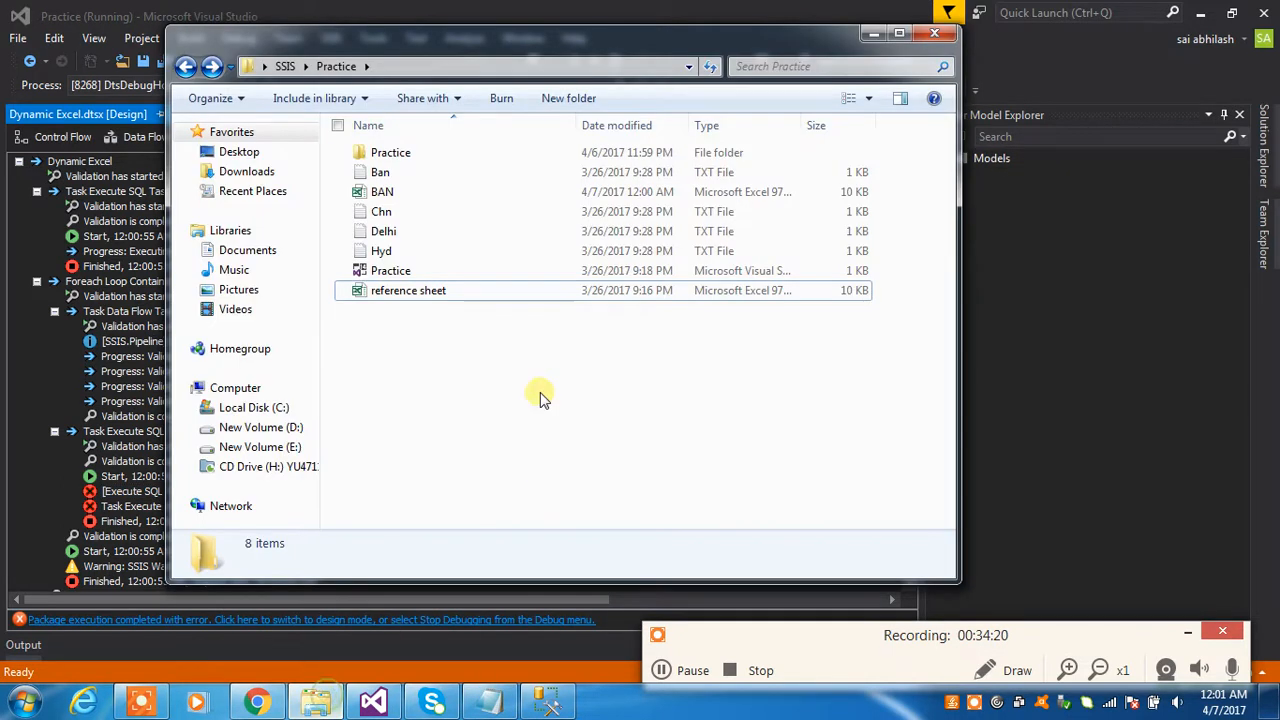
pyautogui.doubleClick(480, 194)
pyautogui.press('Delete')
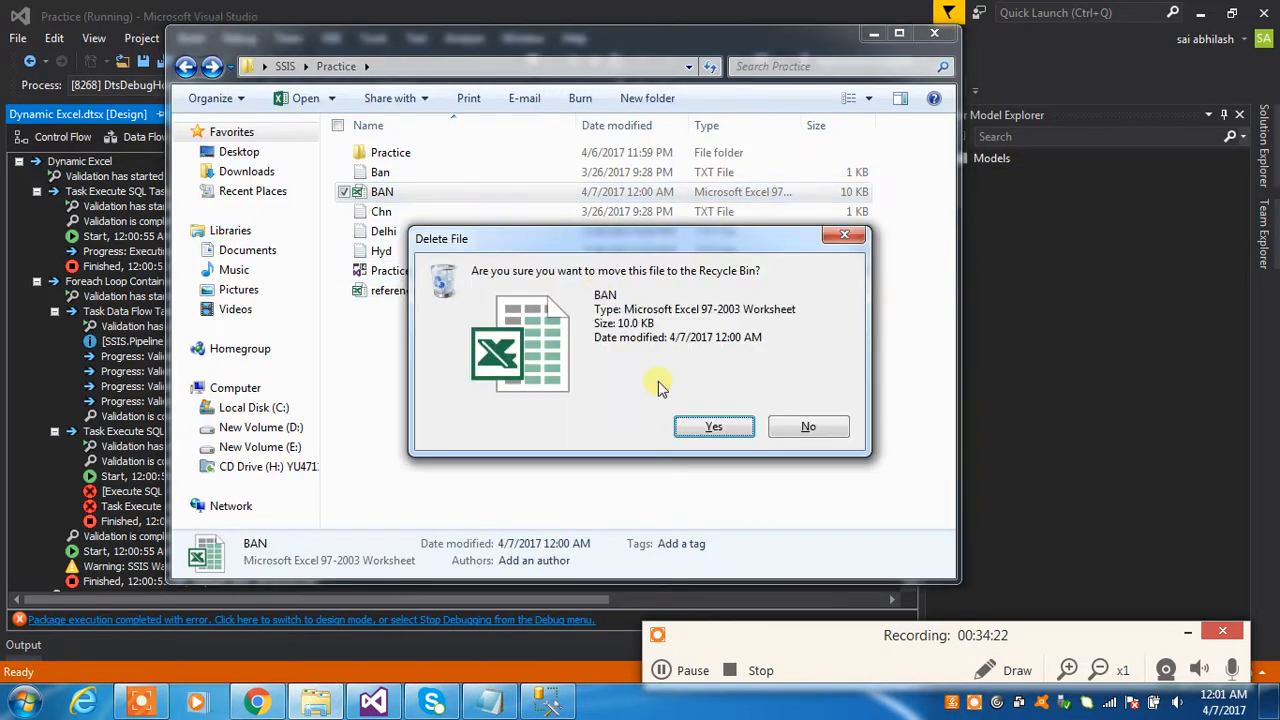
pyautogui.click(703, 427)
pyautogui.click(869, 31)
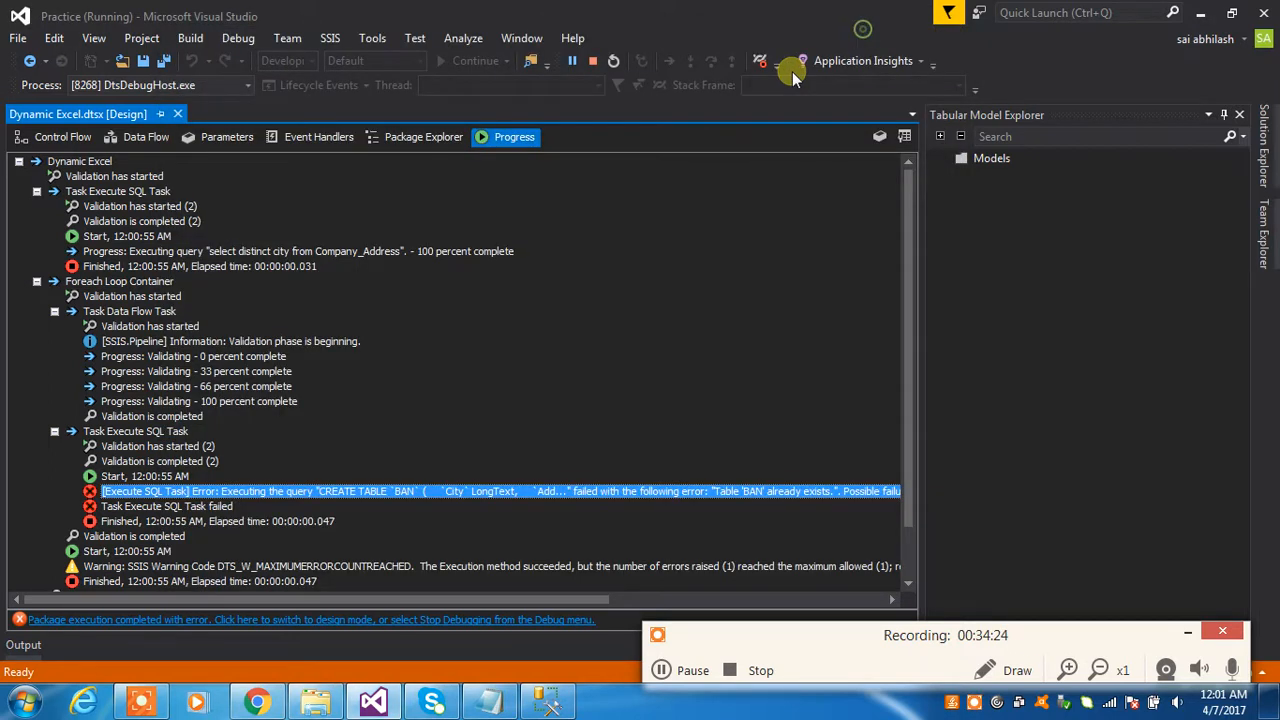
# Stop debugging from the control flow and rerun the Dynamic Excel package
pyautogui.click(66, 139)
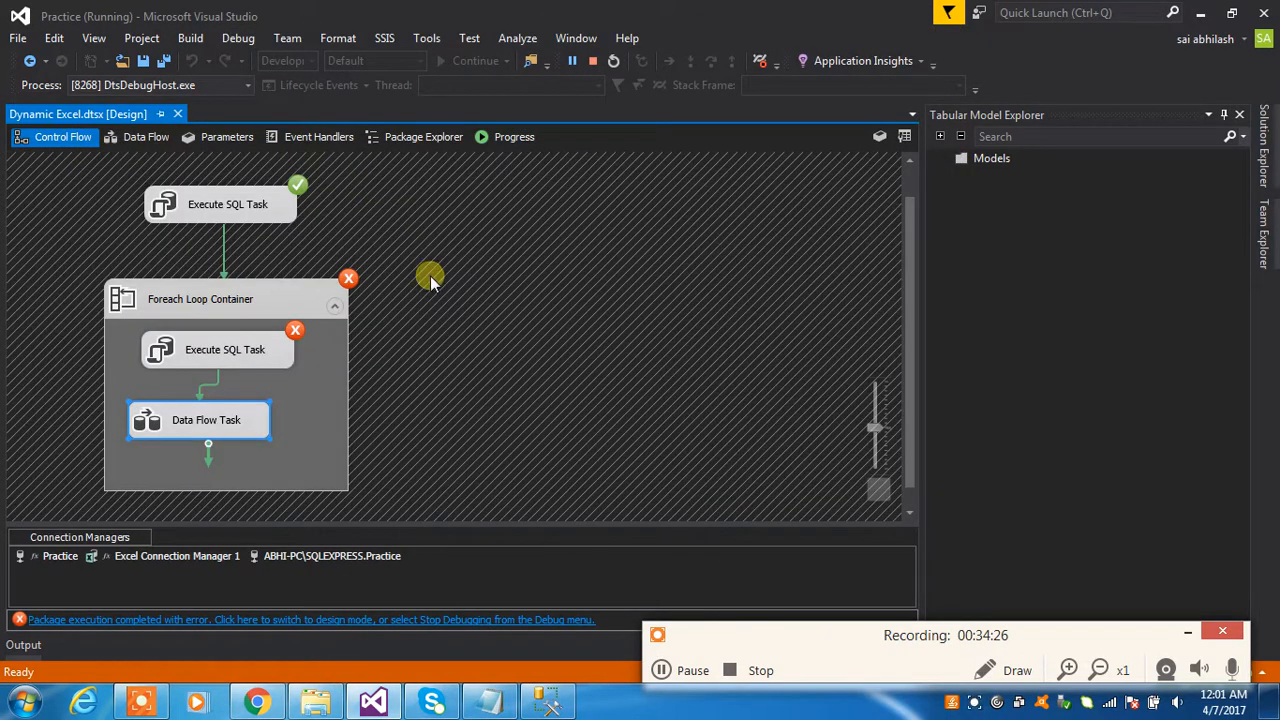
pyautogui.click(593, 61)
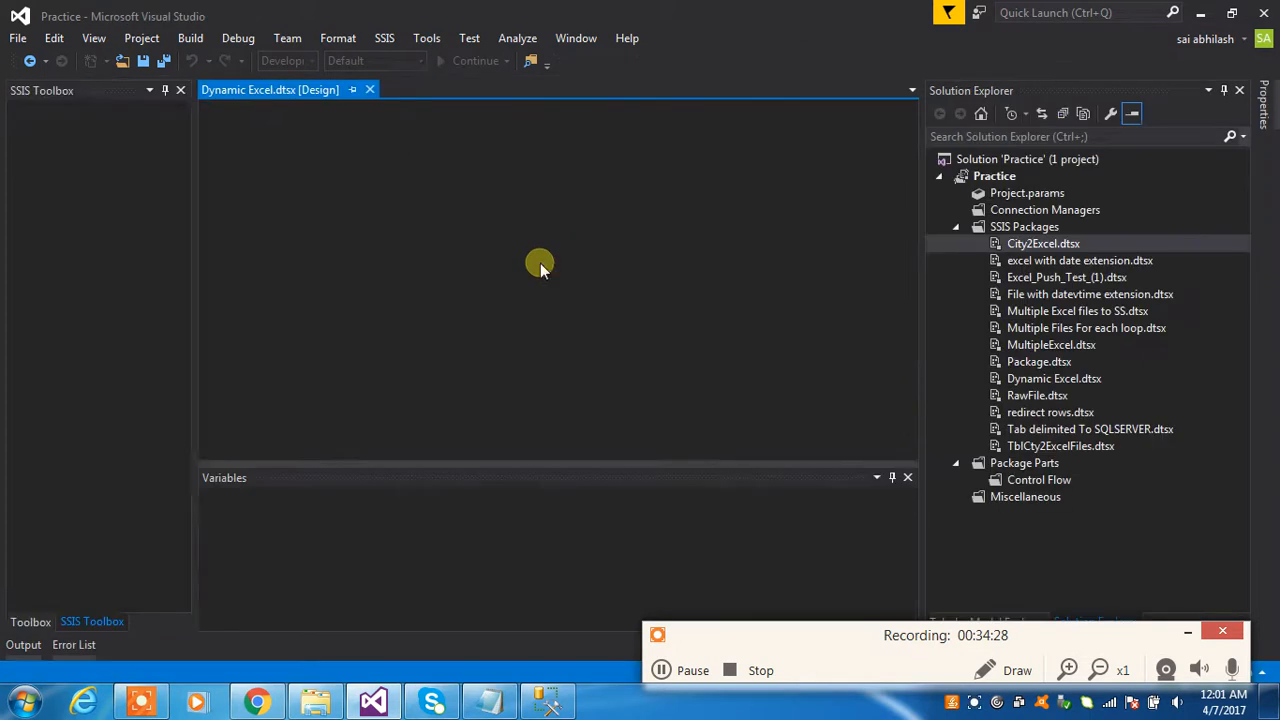
pyautogui.click(461, 60)
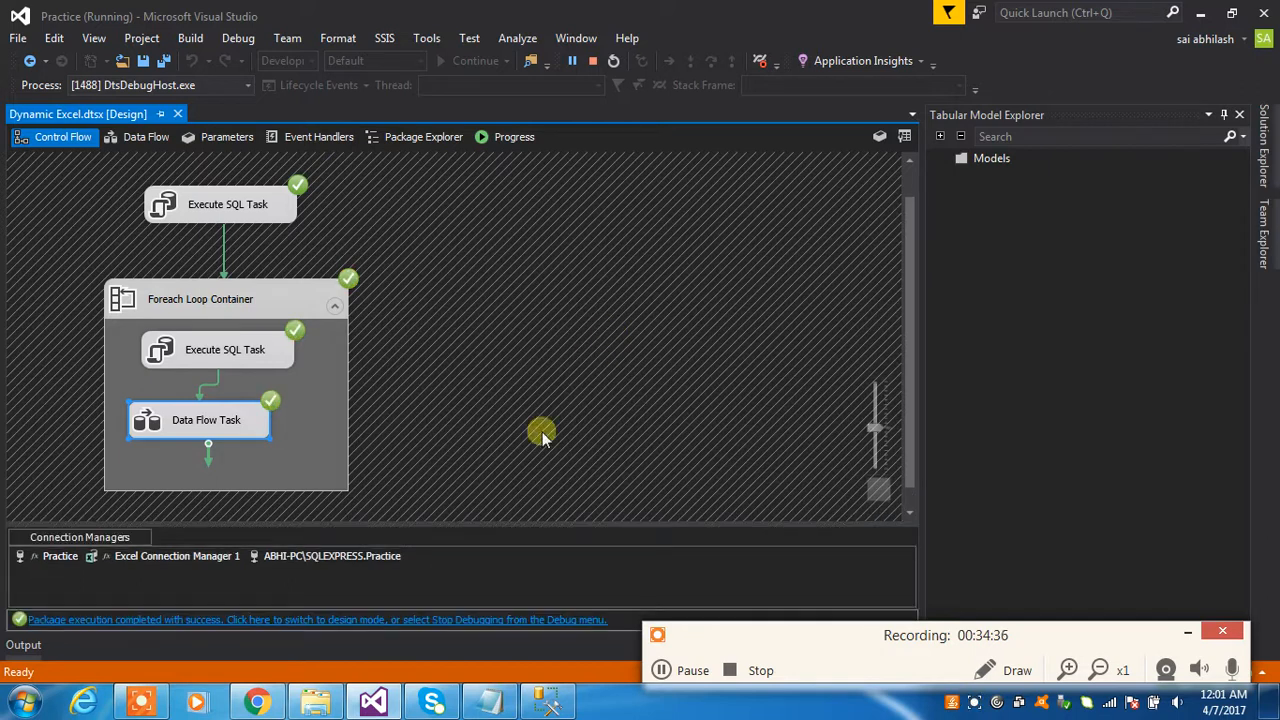
# Switch to the Practice folder in Windows Explorer and check the exported addresses in the BAN workbook
pyautogui.click(316, 702)
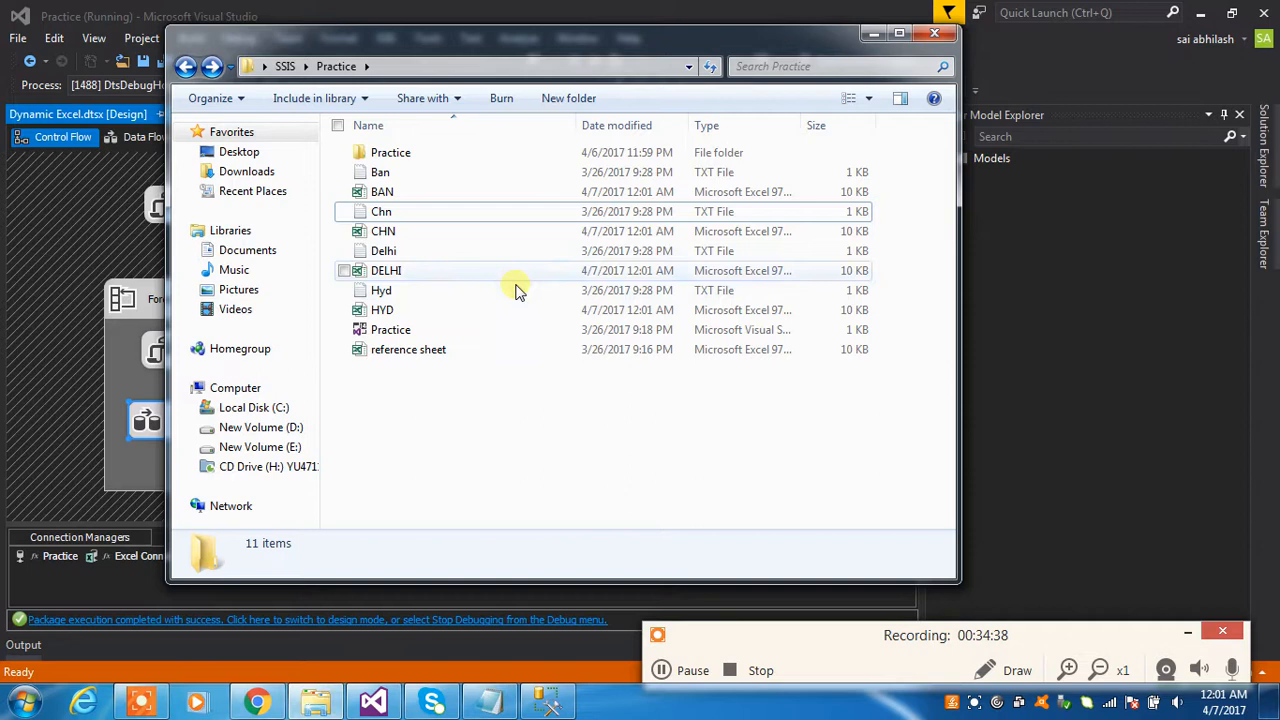
pyautogui.click(450, 191)
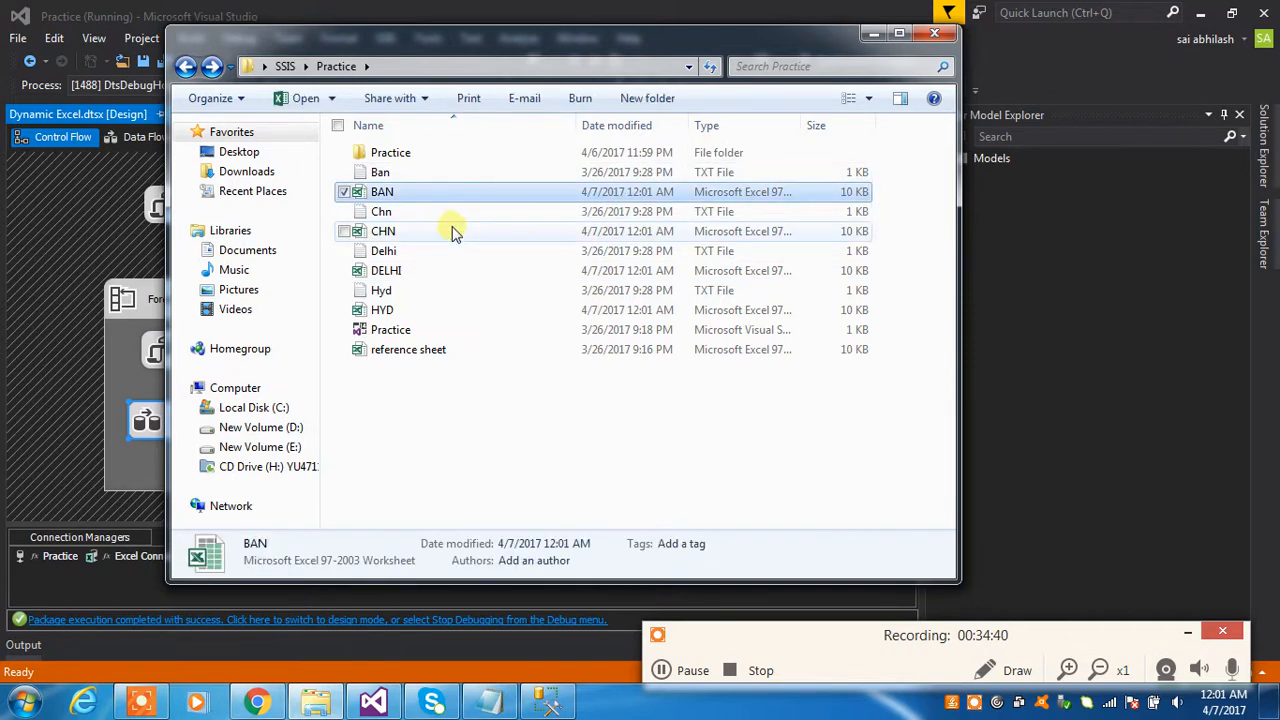
pyautogui.click(450, 231)
pyautogui.click(450, 271)
pyautogui.click(450, 310)
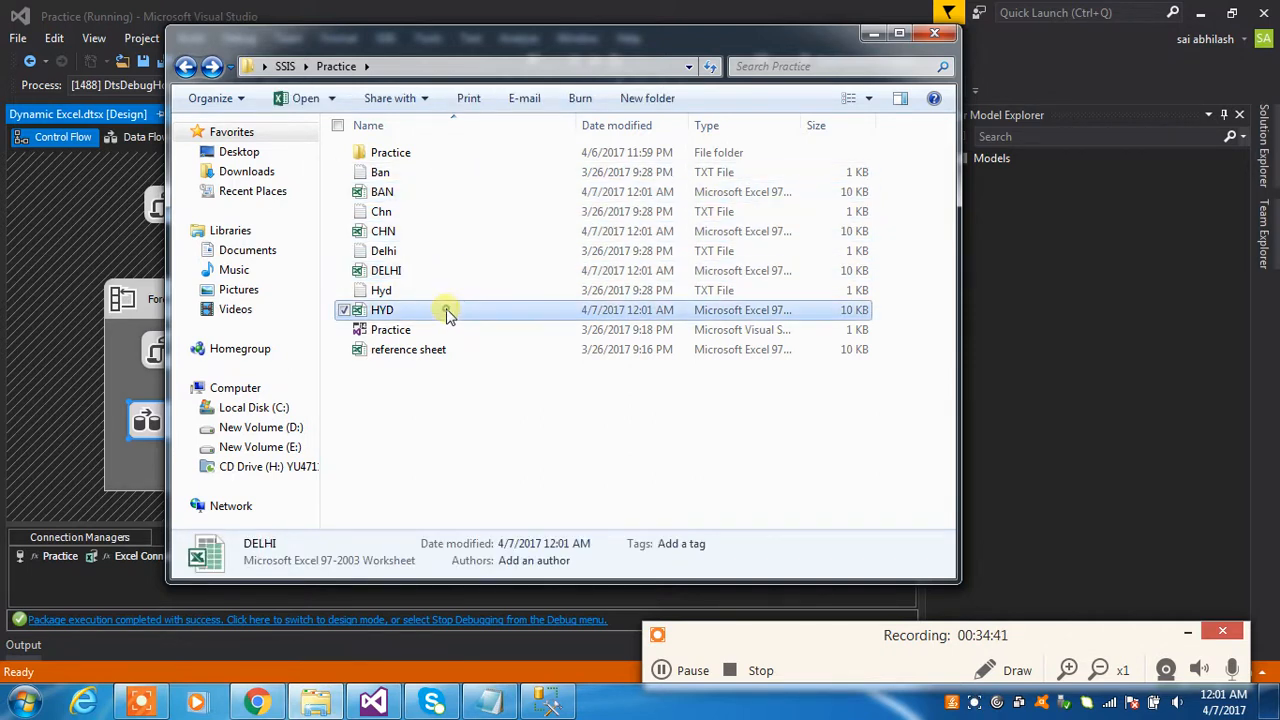
pyautogui.doubleClick(472, 194)
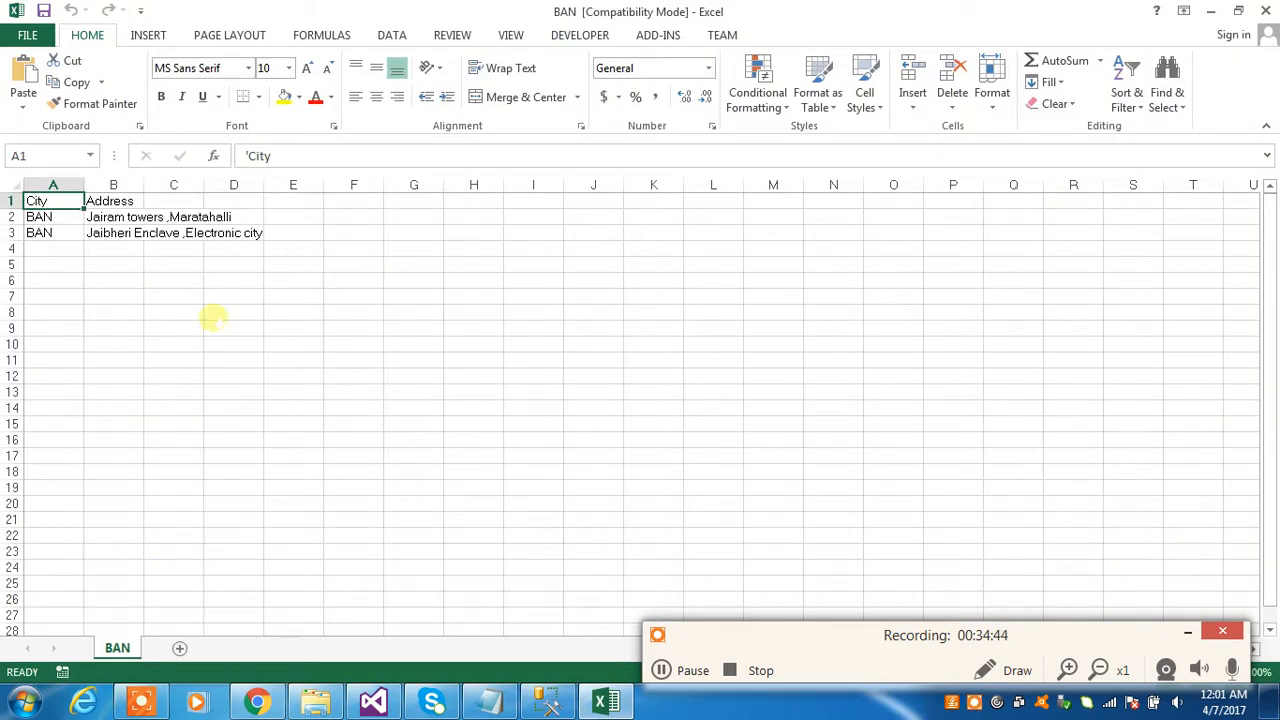
pyautogui.click(110, 217)
pyautogui.click(112, 232)
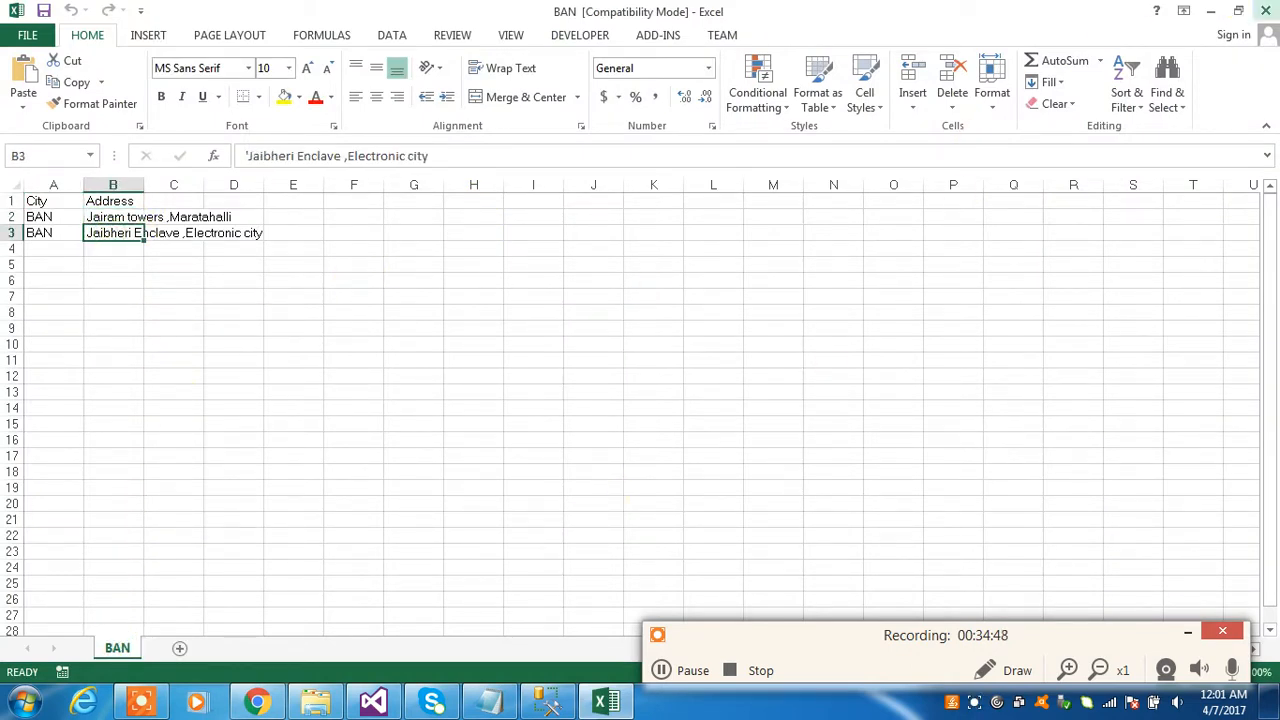
pyautogui.click(1265, 10)
# Open the CHN, DELHI and HYD workbooks one after another and check their City and Address rows
pyautogui.doubleClick(434, 231)
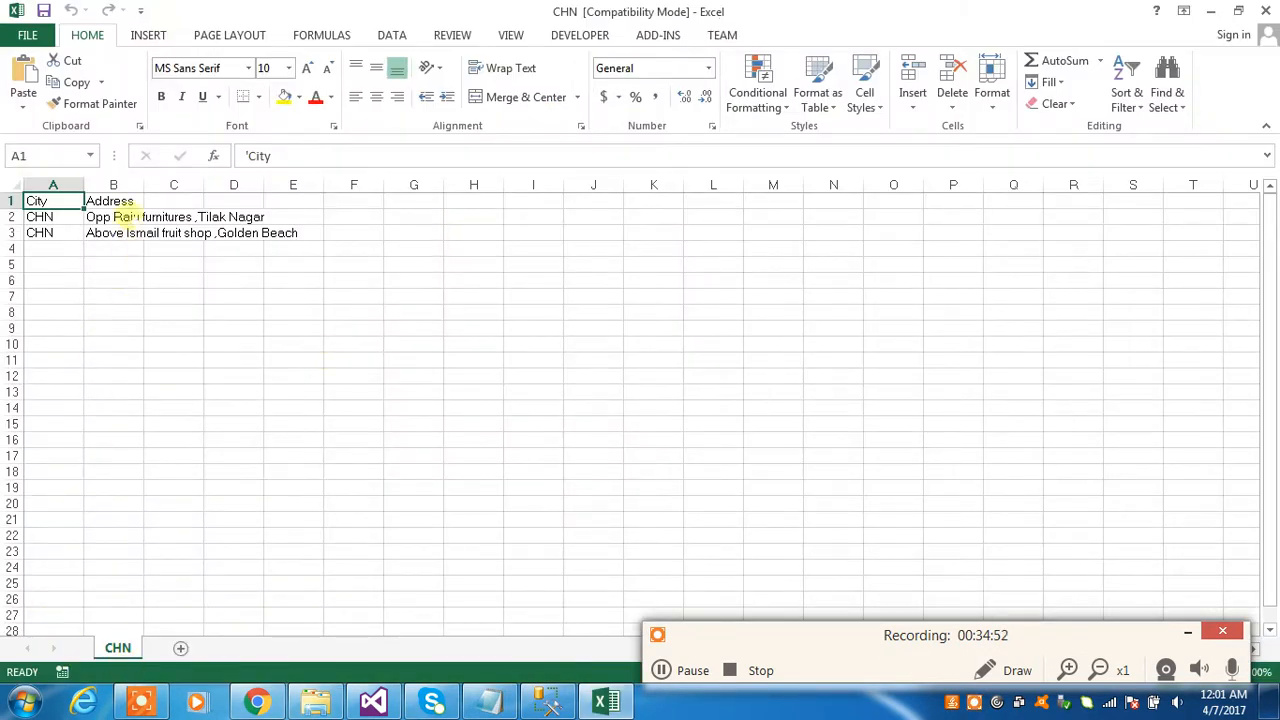
pyautogui.click(114, 200)
pyautogui.click(1265, 10)
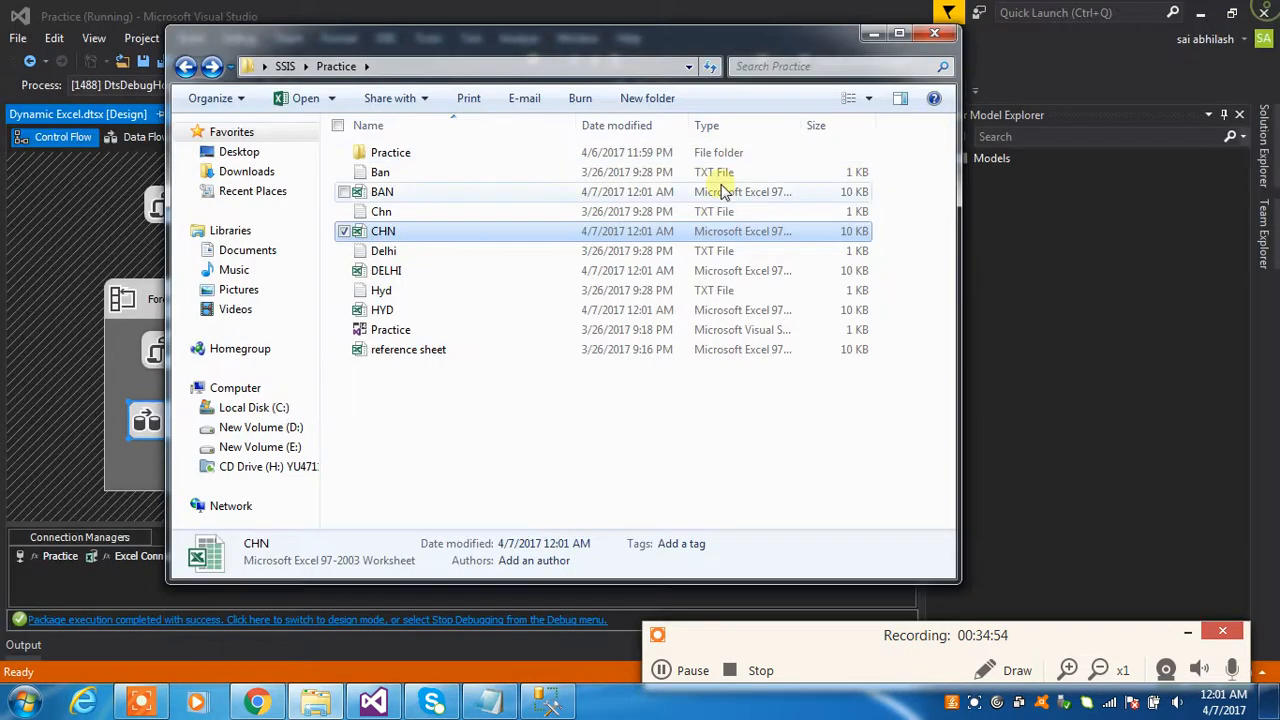
pyautogui.doubleClick(528, 270)
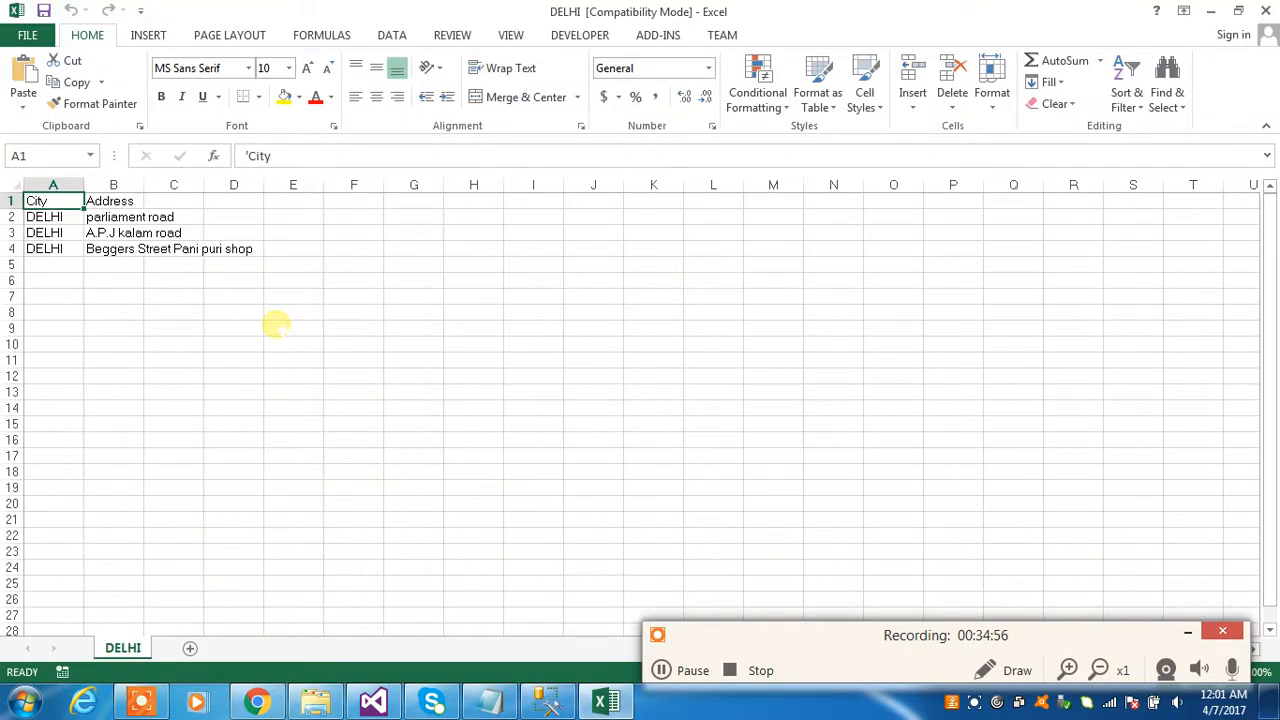
pyautogui.click(1265, 10)
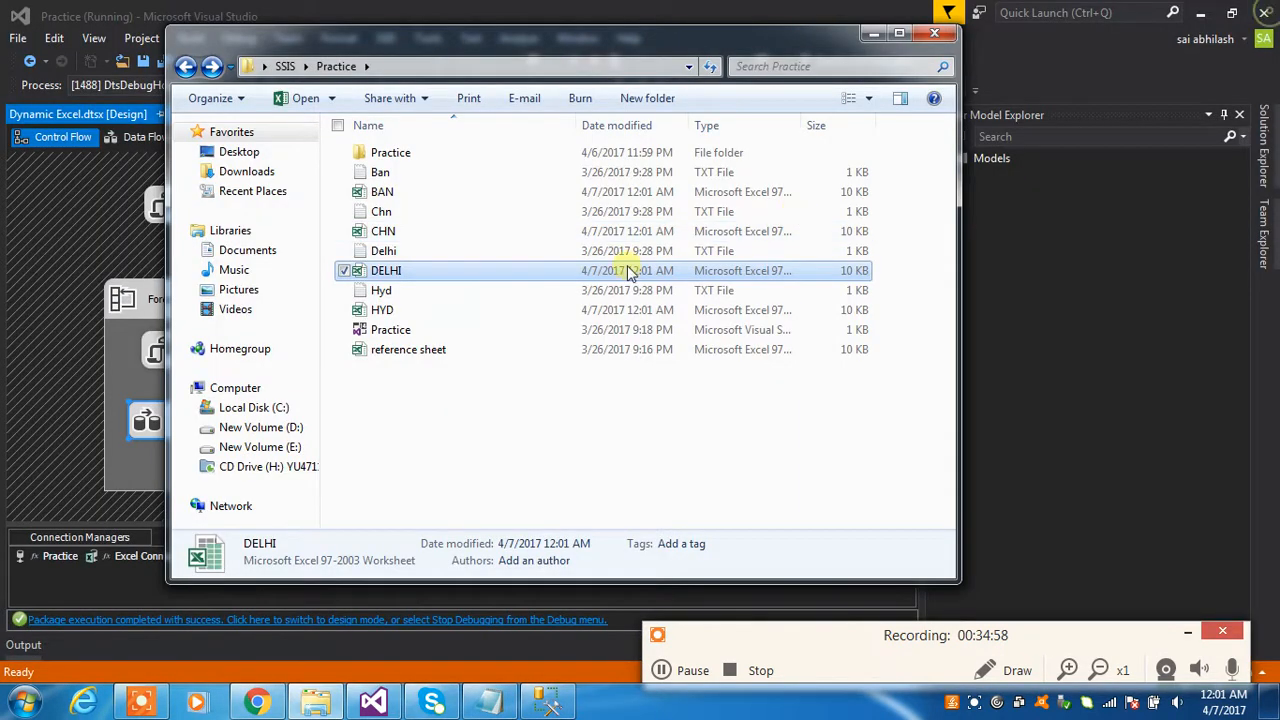
pyautogui.click(510, 312)
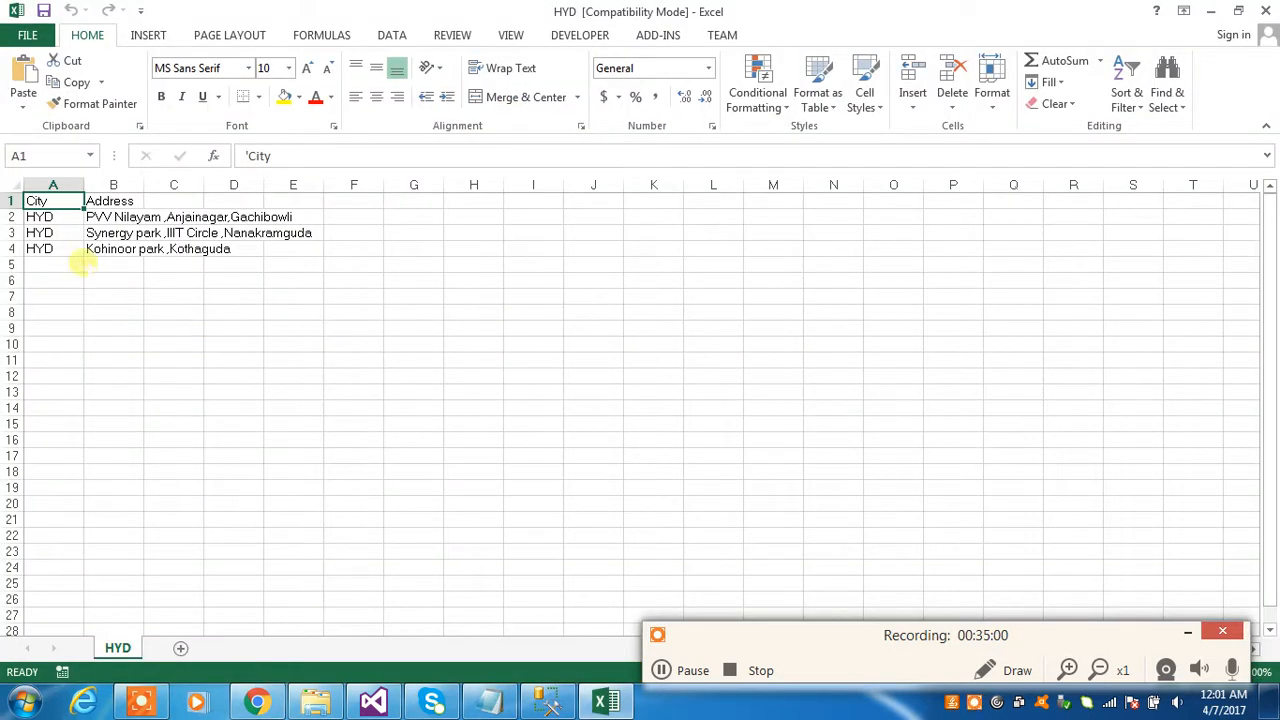
pyautogui.click(1265, 10)
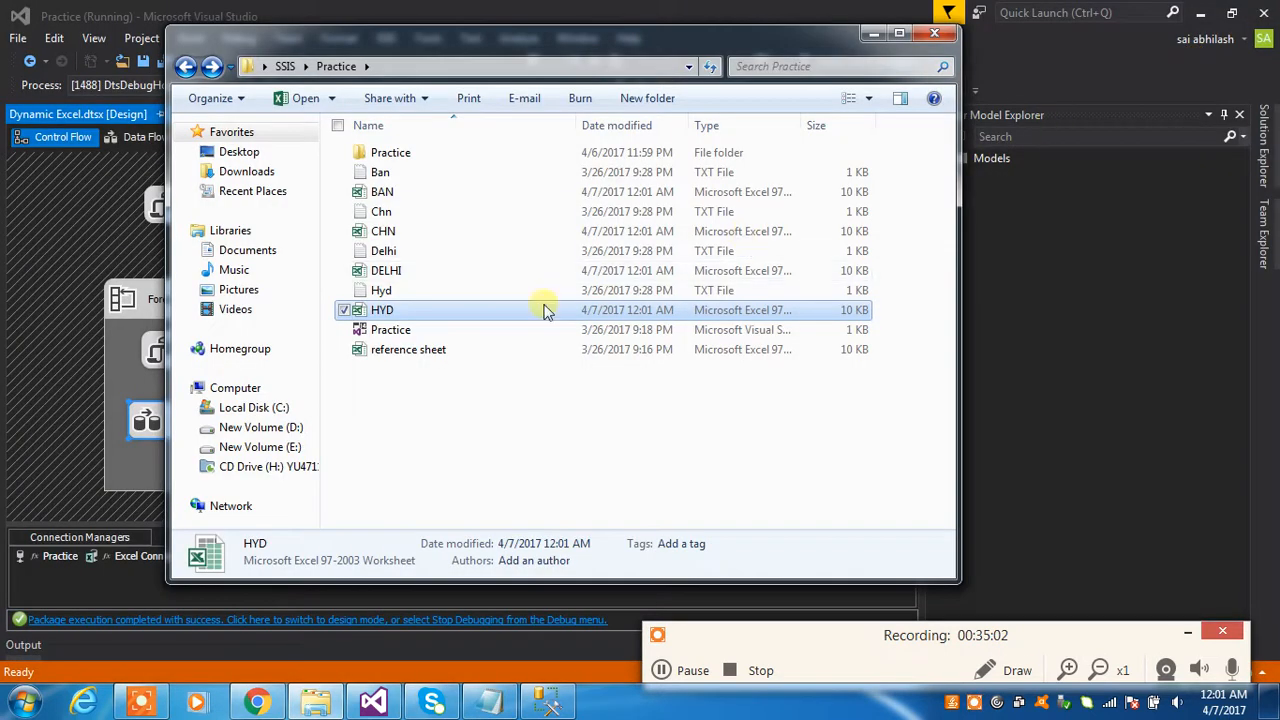
# Open the reference sheet workbook to check its column headers, and close it again
pyautogui.doubleClick(445, 362)
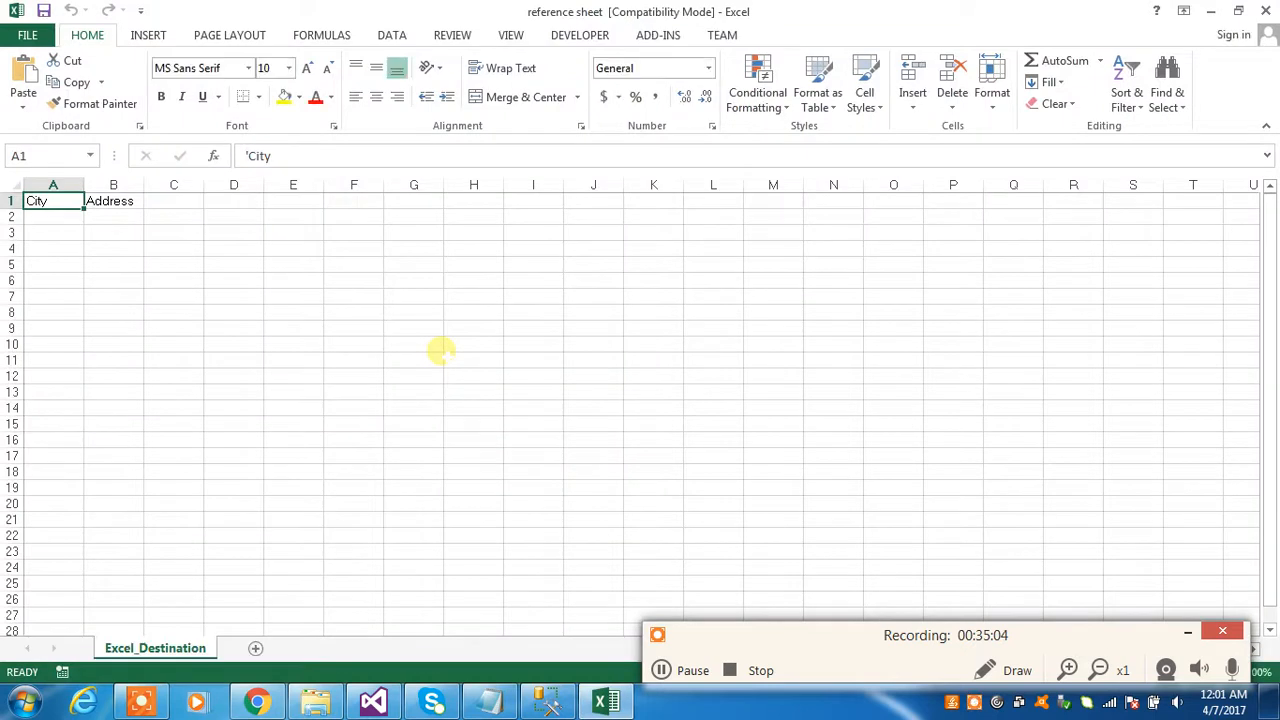
pyautogui.click(1265, 12)
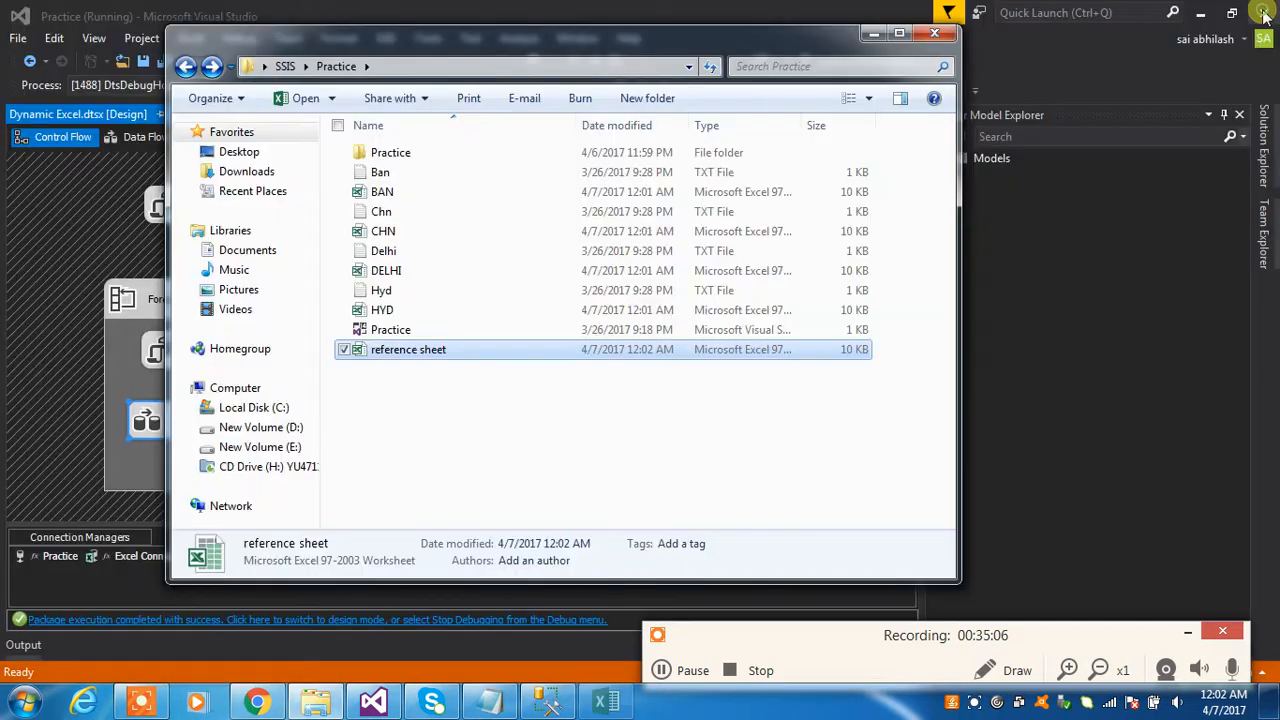
pyautogui.click(570, 360)
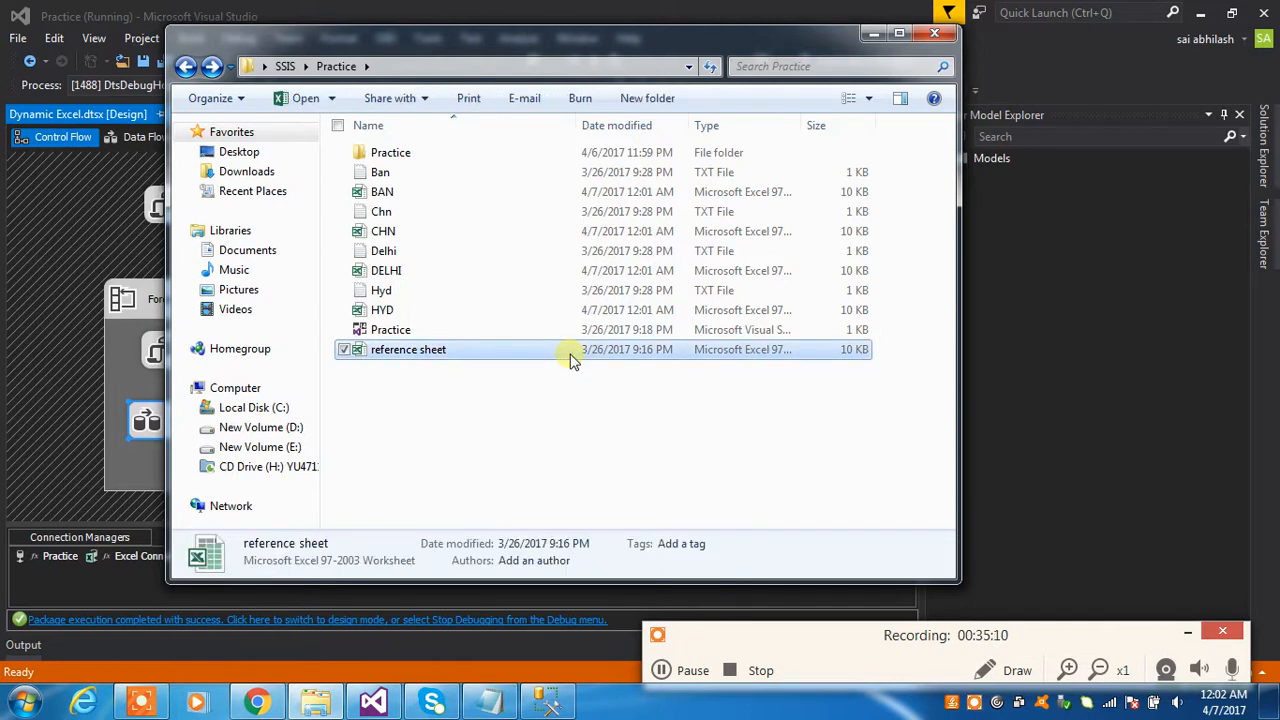
# Return to Visual Studio, stop debugging the package and inspect the v_city variable's value
pyautogui.click(873, 33)
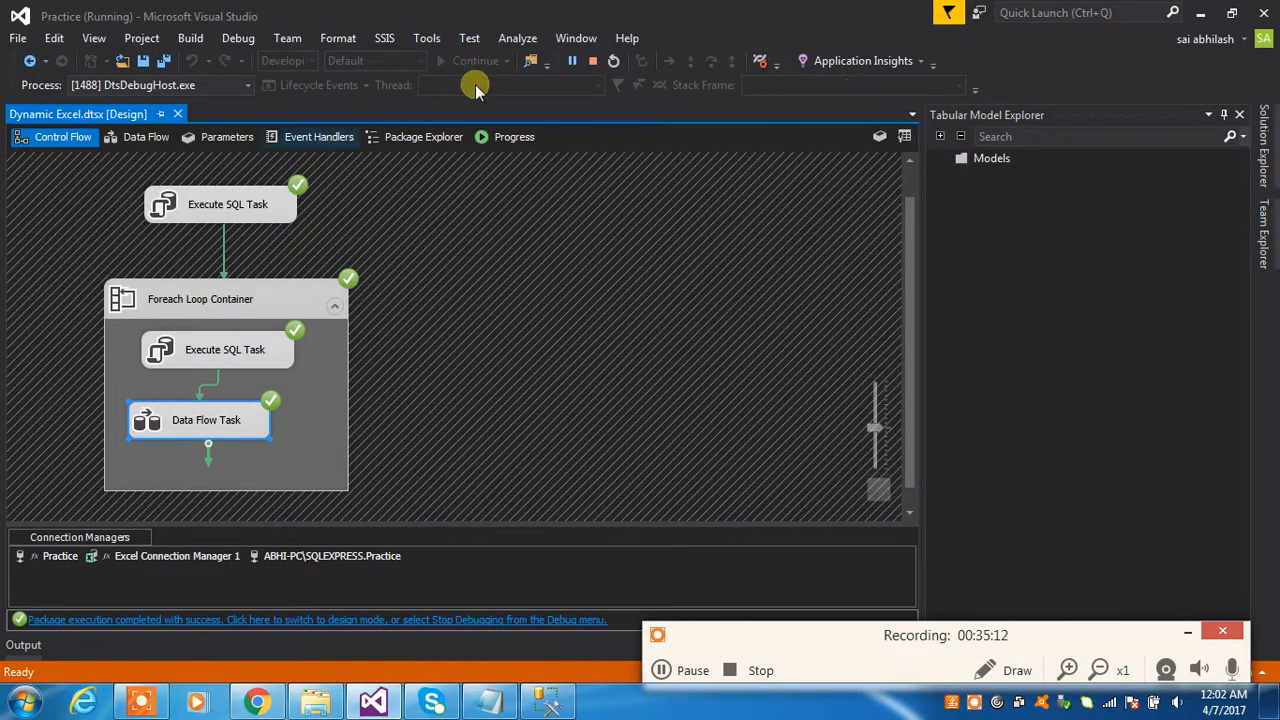
pyautogui.click(592, 61)
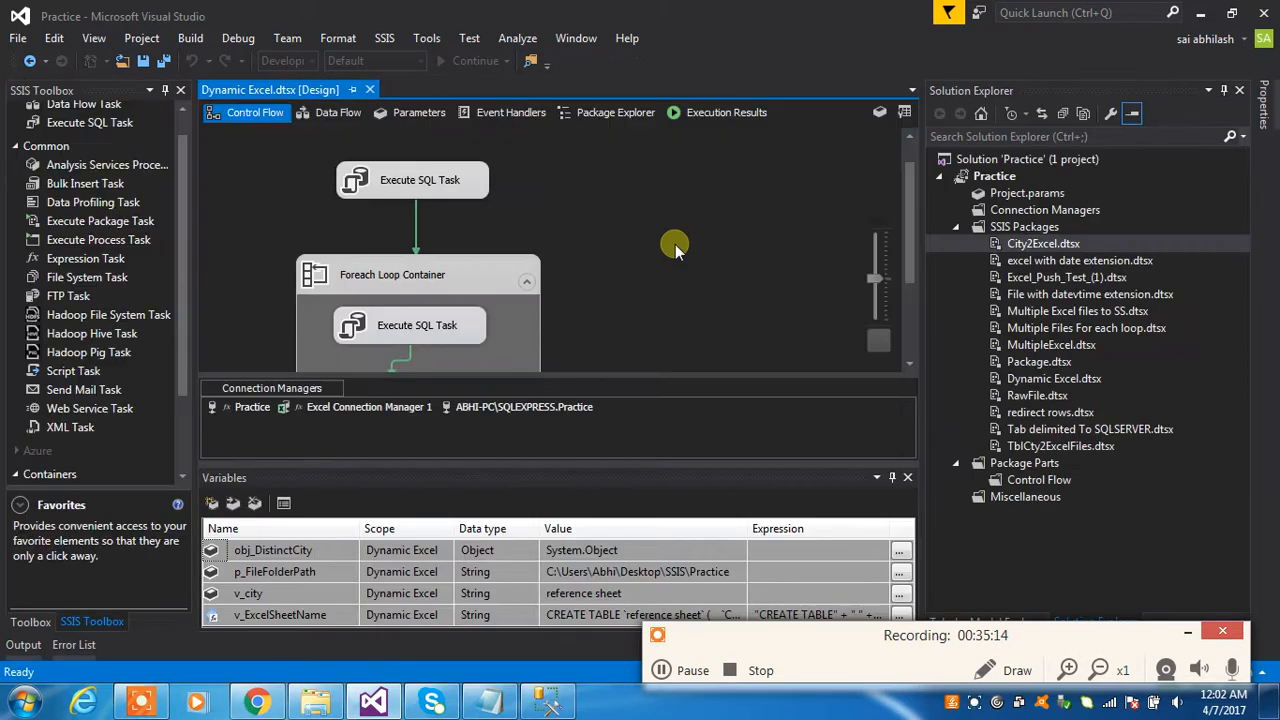
pyautogui.click(582, 594)
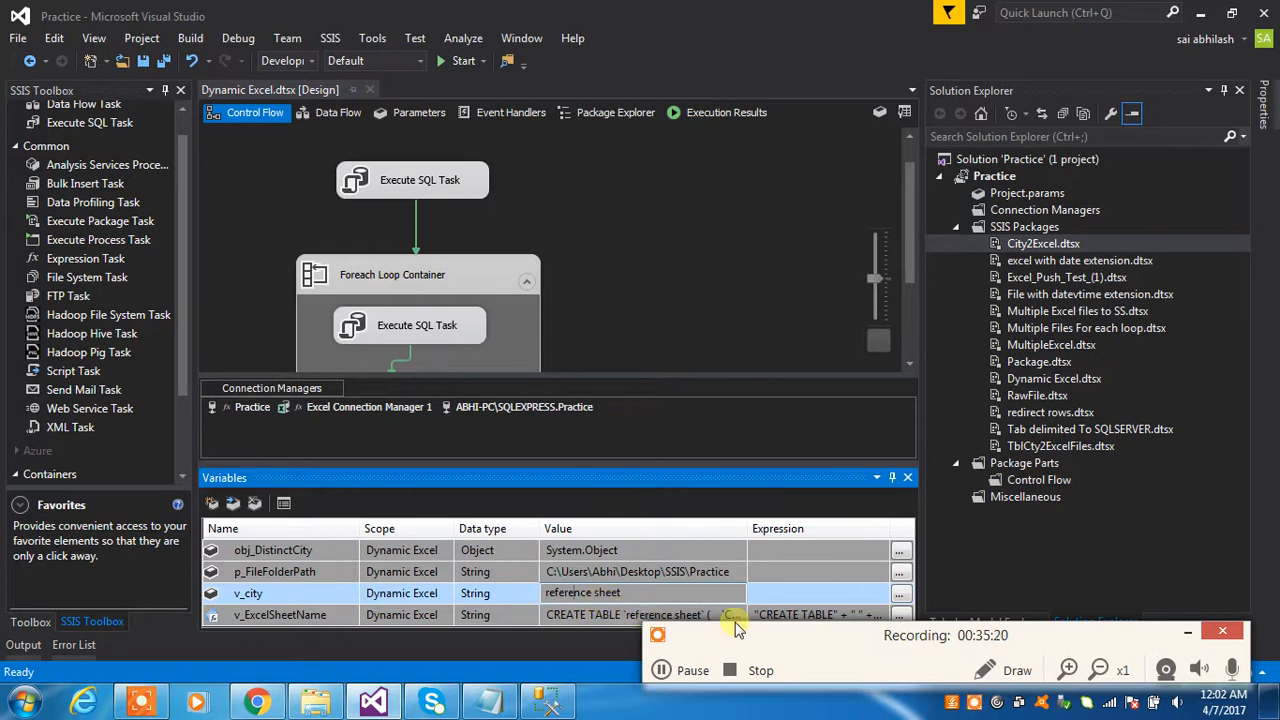
pyautogui.click(1186, 632)
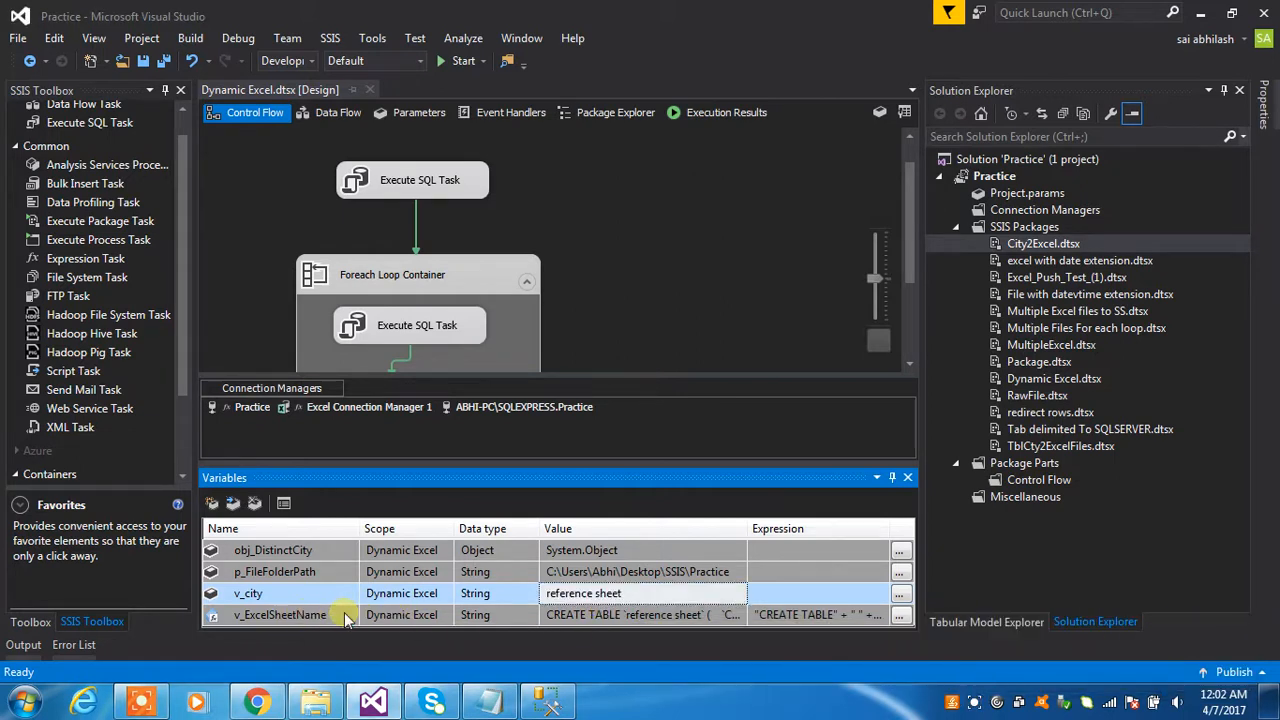
# In the Notepad notes, add blank lines below "Data conversion" and extend the mismatch note to "data types mismatch in excel and table"
pyautogui.click(489, 702)
pyautogui.scroll(4, 449, 445)
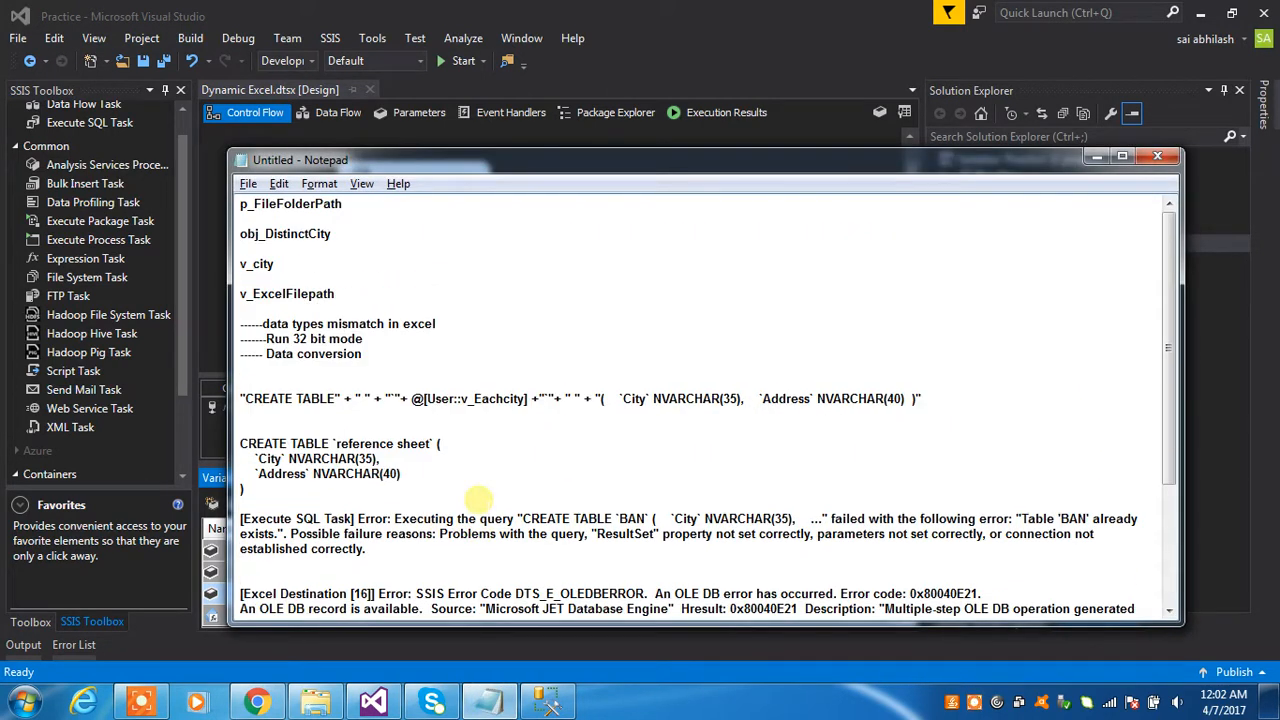
pyautogui.click(378, 354)
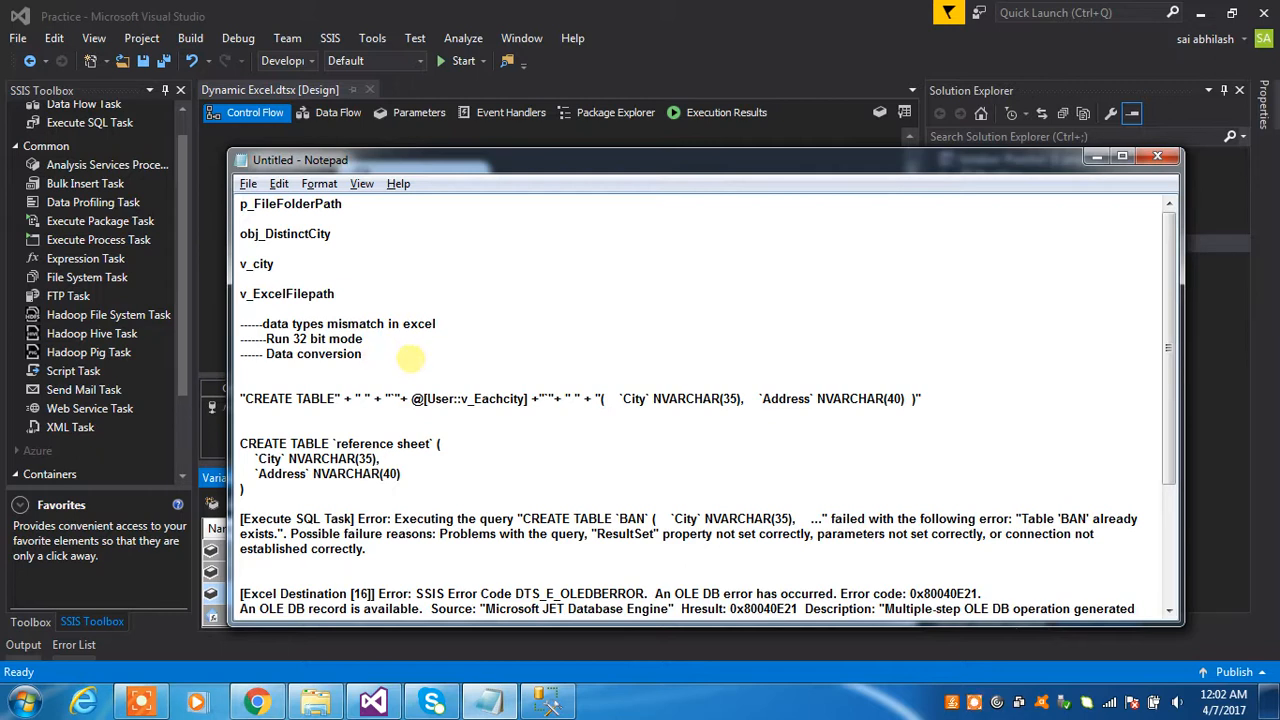
pyautogui.press('Return')
pyautogui.press('Return')
pyautogui.press('Return')
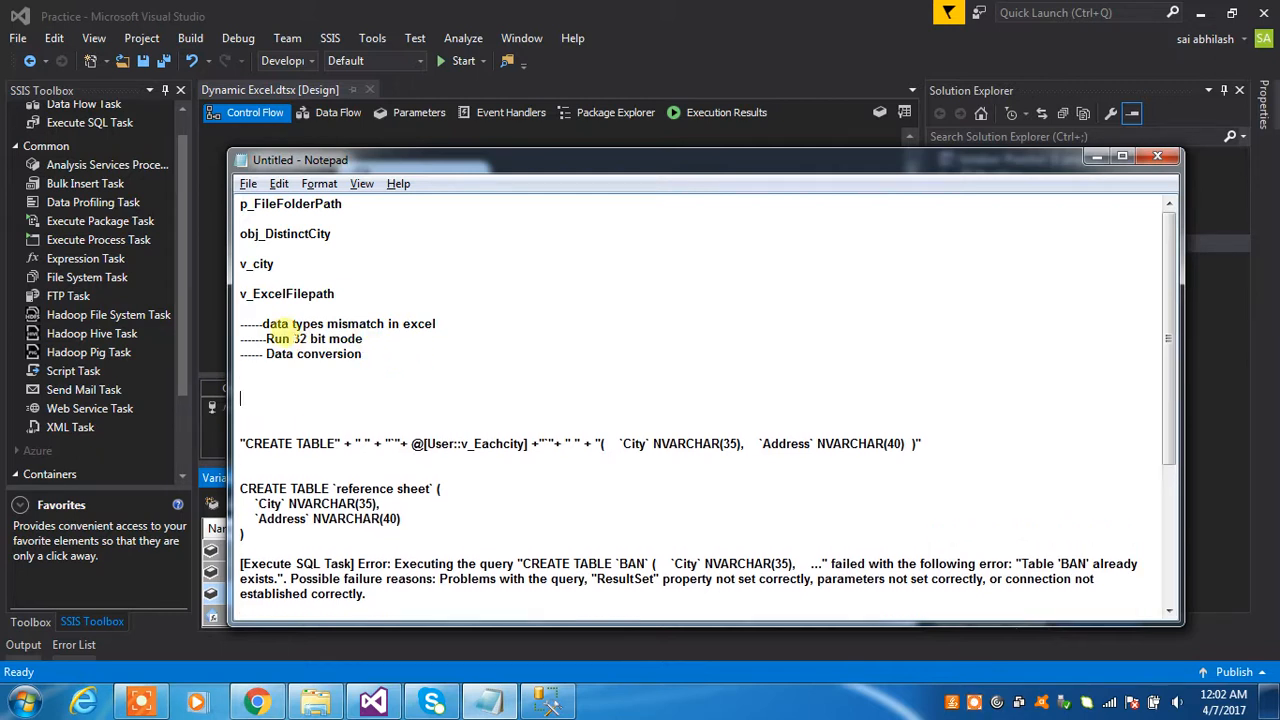
pyautogui.doubleClick(356, 323)
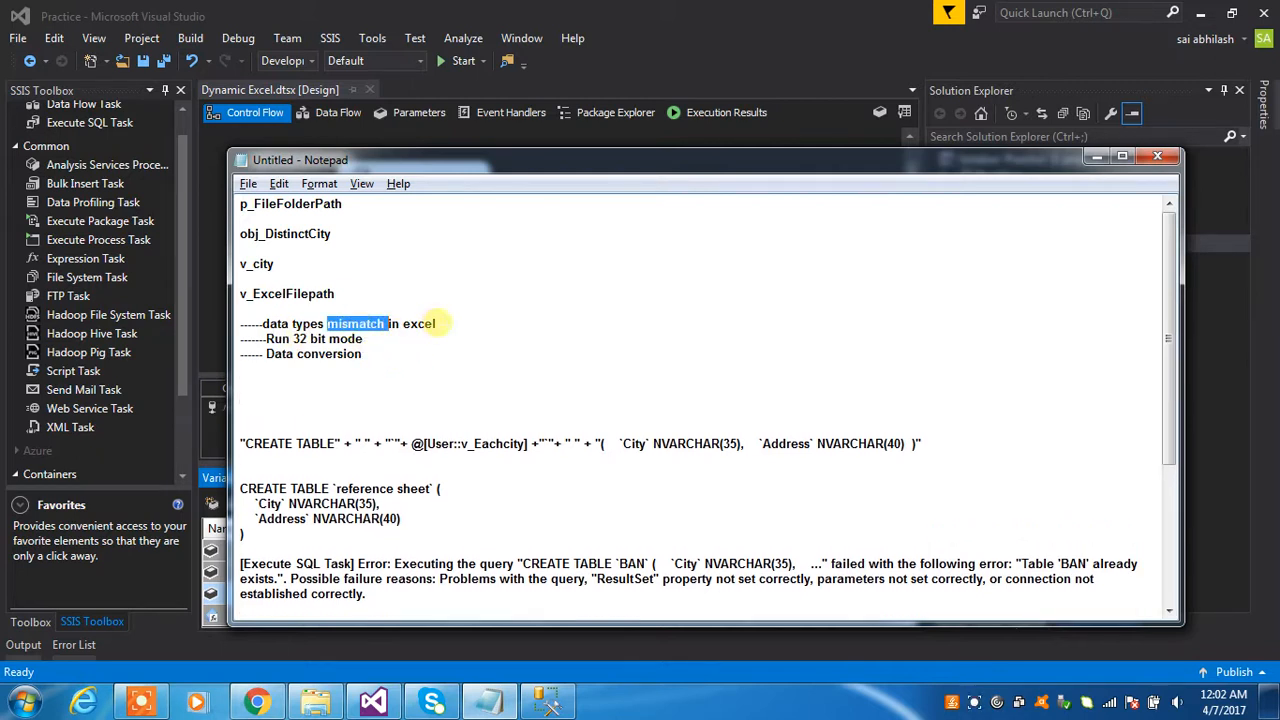
pyautogui.click(440, 323)
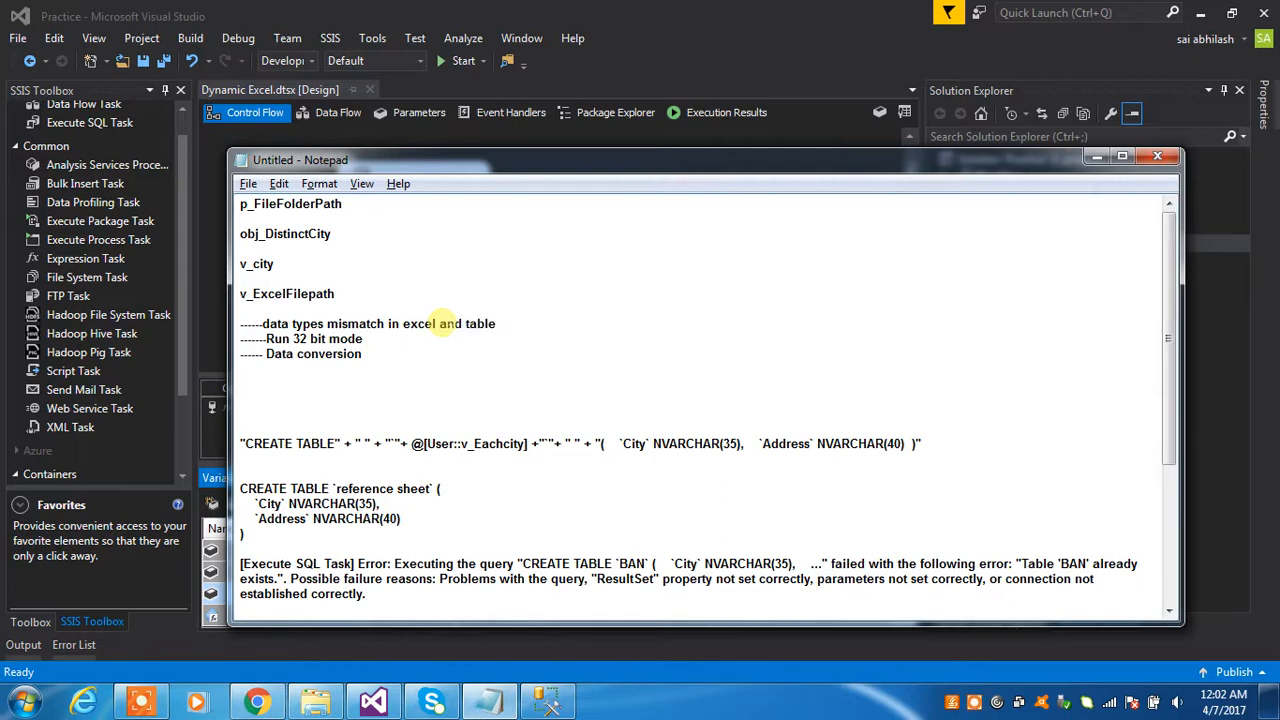
# Review the notes on 32 bit mode, data conversion and the Excel and table type mismatch
pyautogui.doubleClick(318, 338)
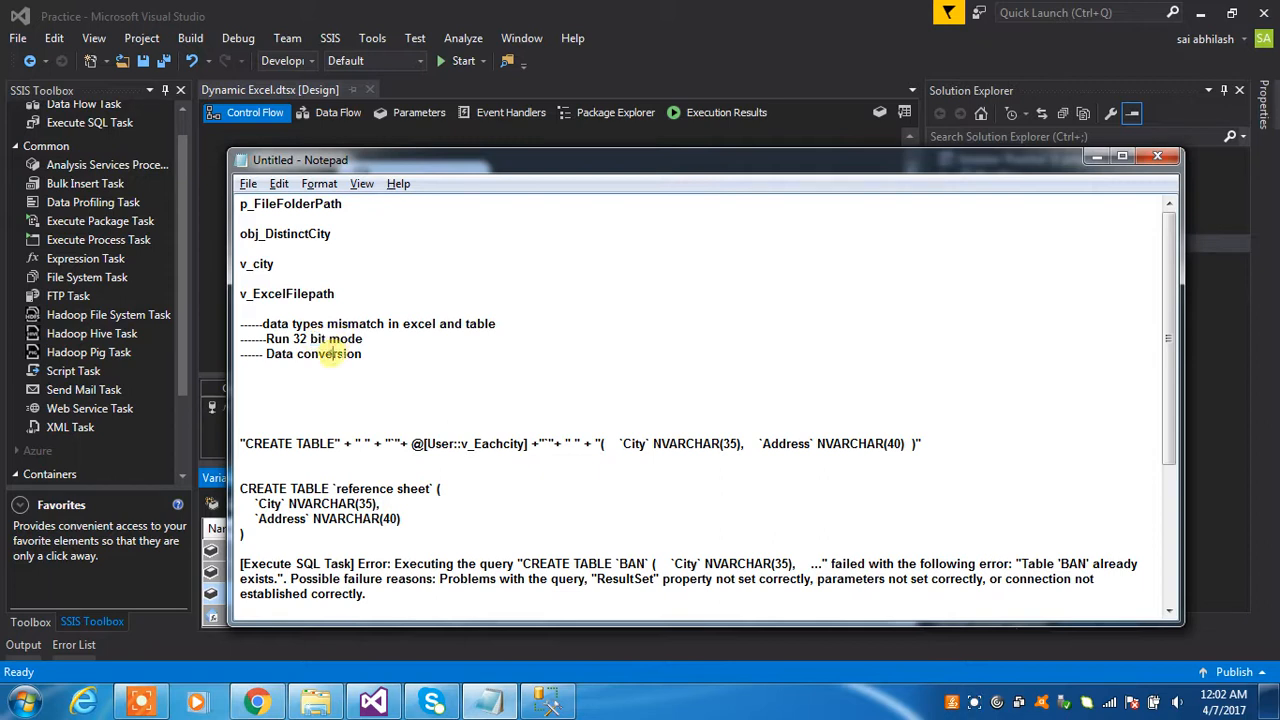
pyautogui.doubleClick(329, 354)
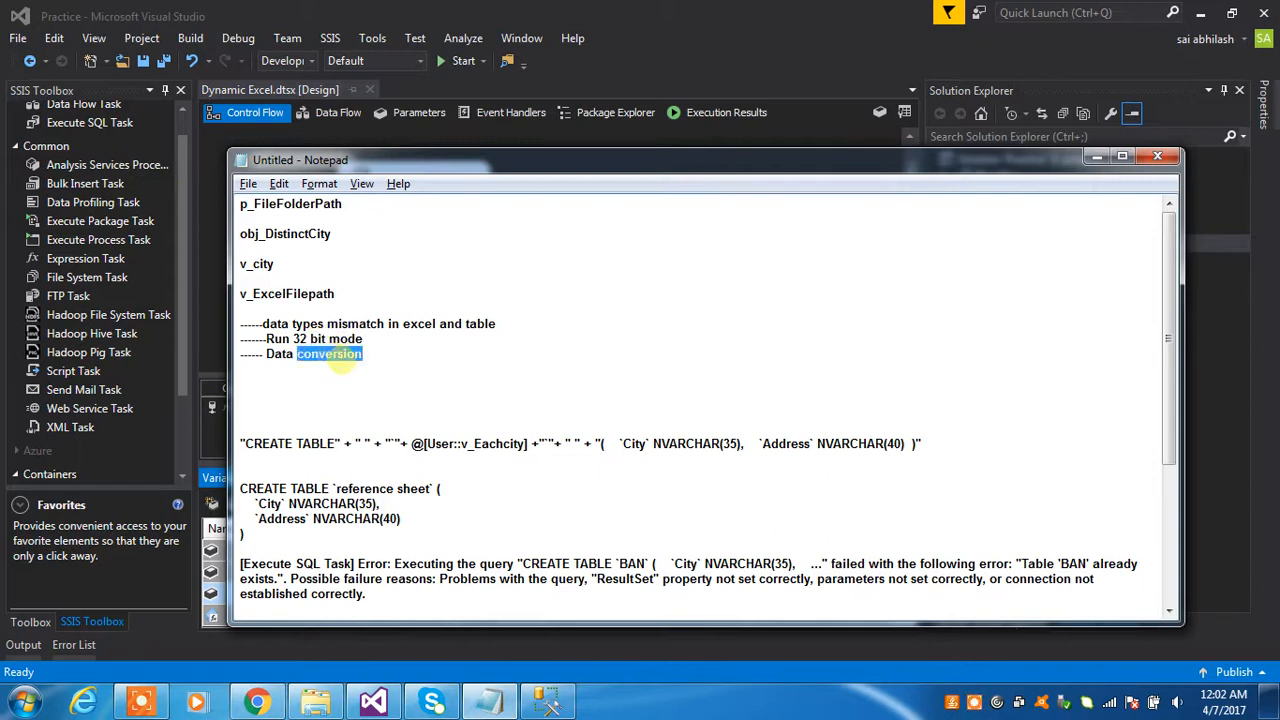
pyautogui.moveTo(264, 355); pyautogui.dragTo(355, 355)
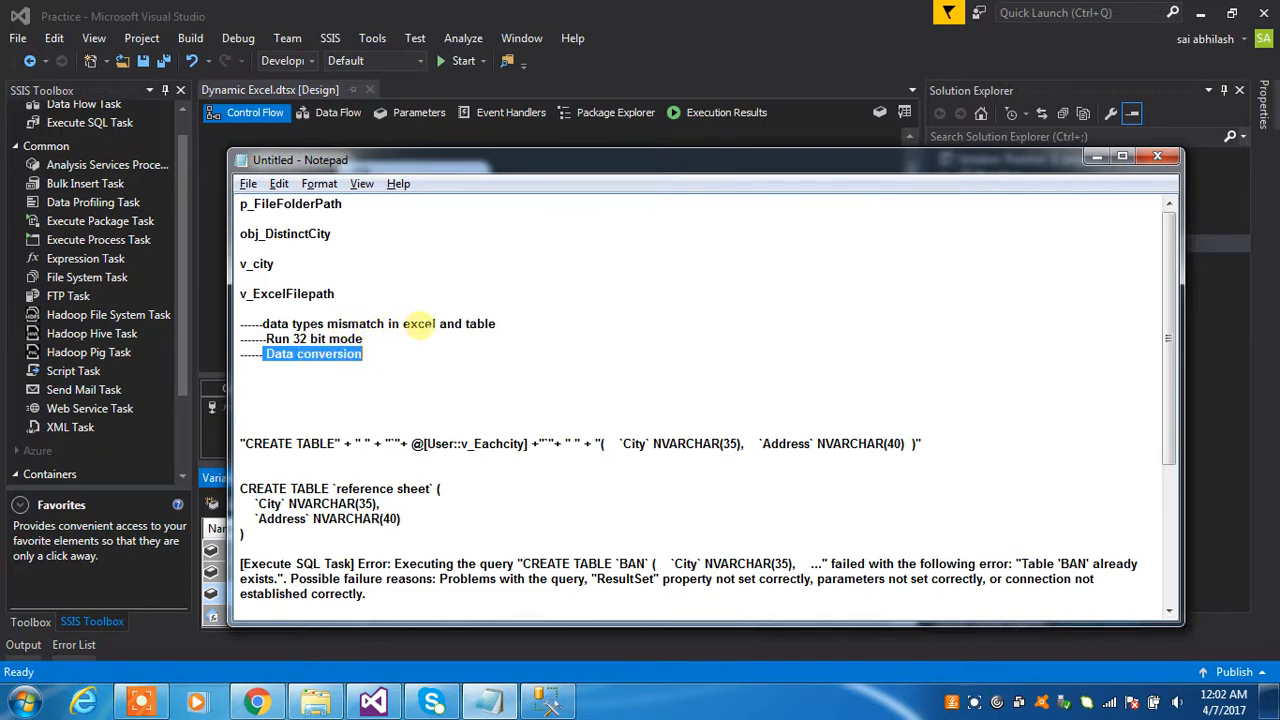
pyautogui.doubleClick(418, 323)
pyautogui.doubleClick(480, 323)
pyautogui.click(328, 353)
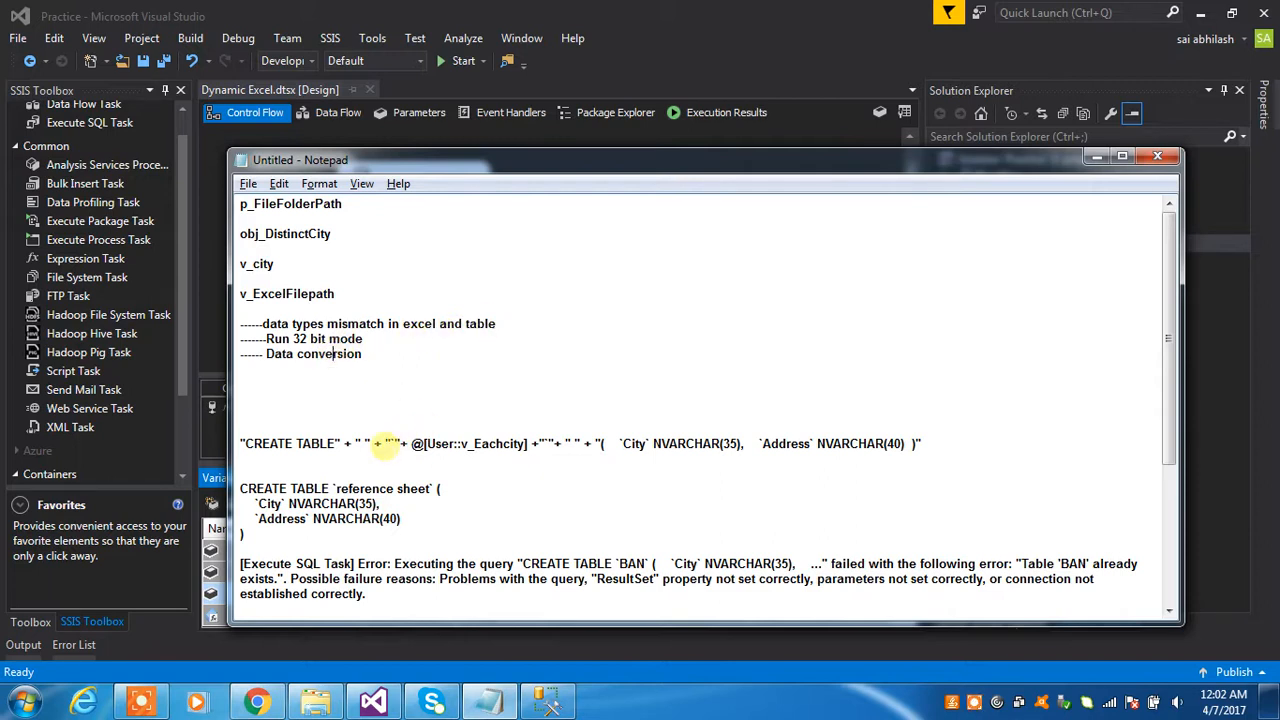
# Replace the City column's NVARCHAR(35) with "long text" in the notes' CREATE TABLE expression and return to Visual Studio
pyautogui.doubleClick(310, 443)
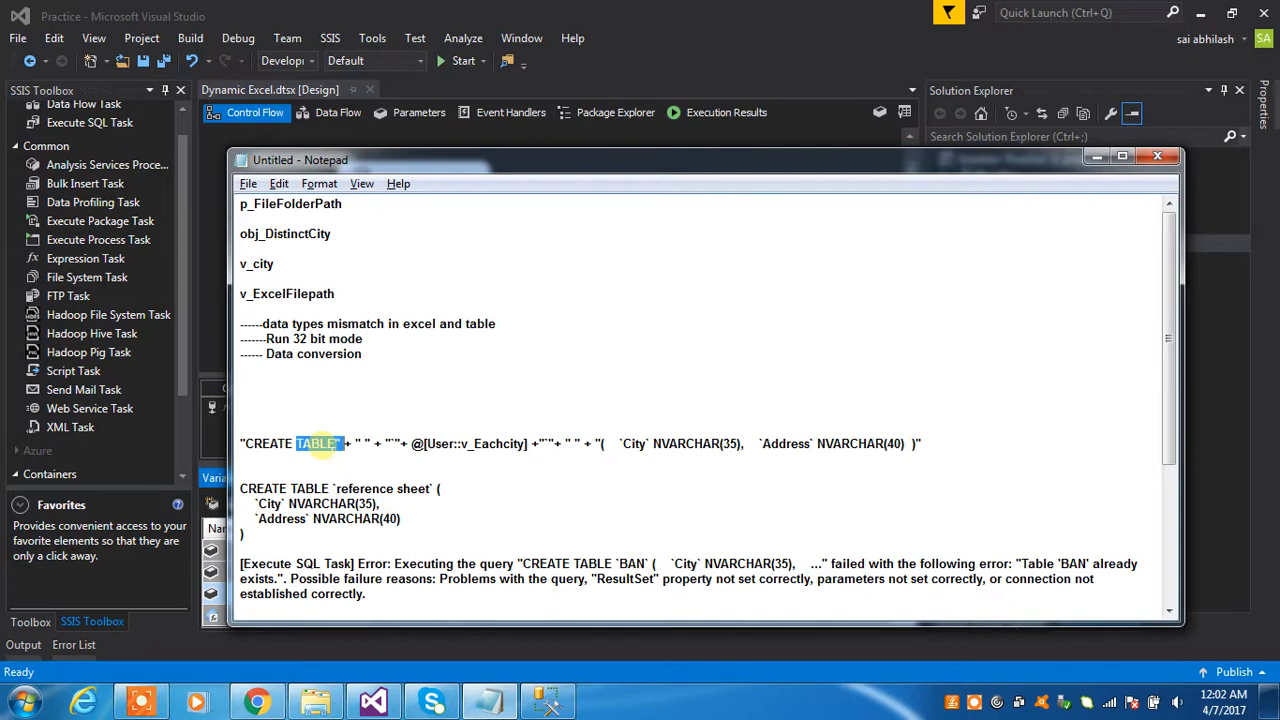
pyautogui.moveTo(653, 443); pyautogui.dragTo(738, 443)
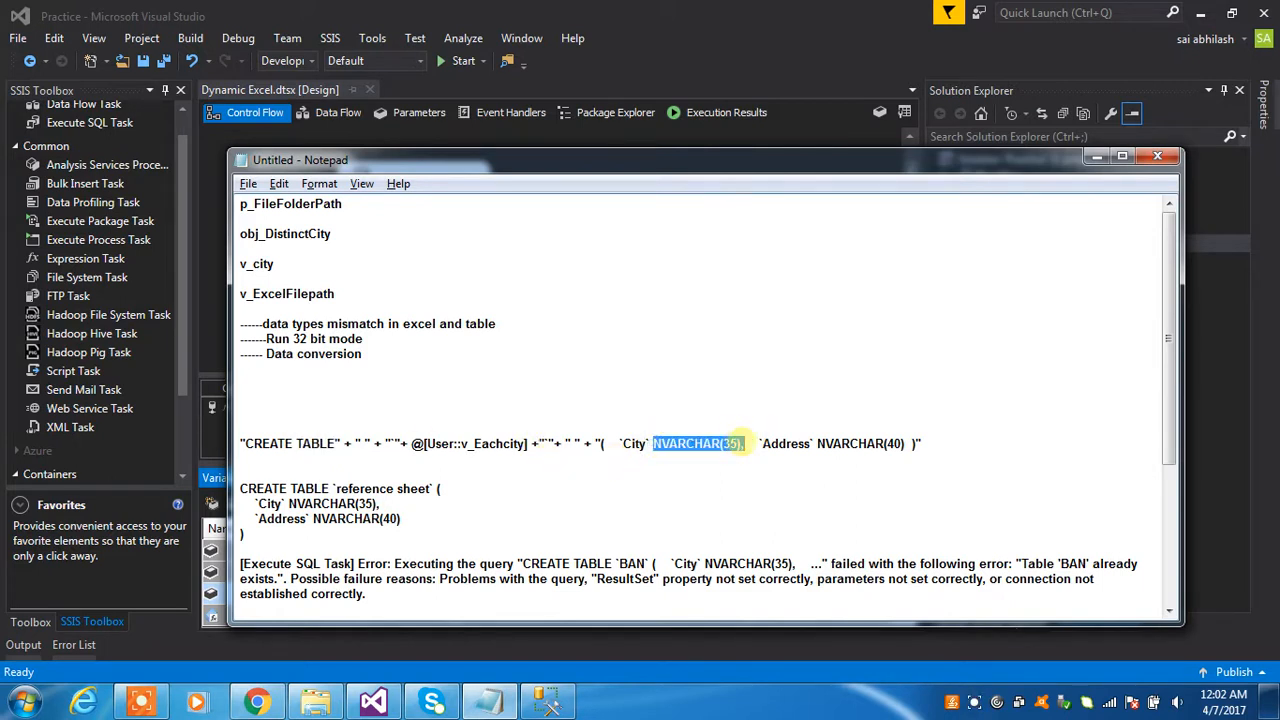
pyautogui.press('Delete')
pyautogui.write('long text')
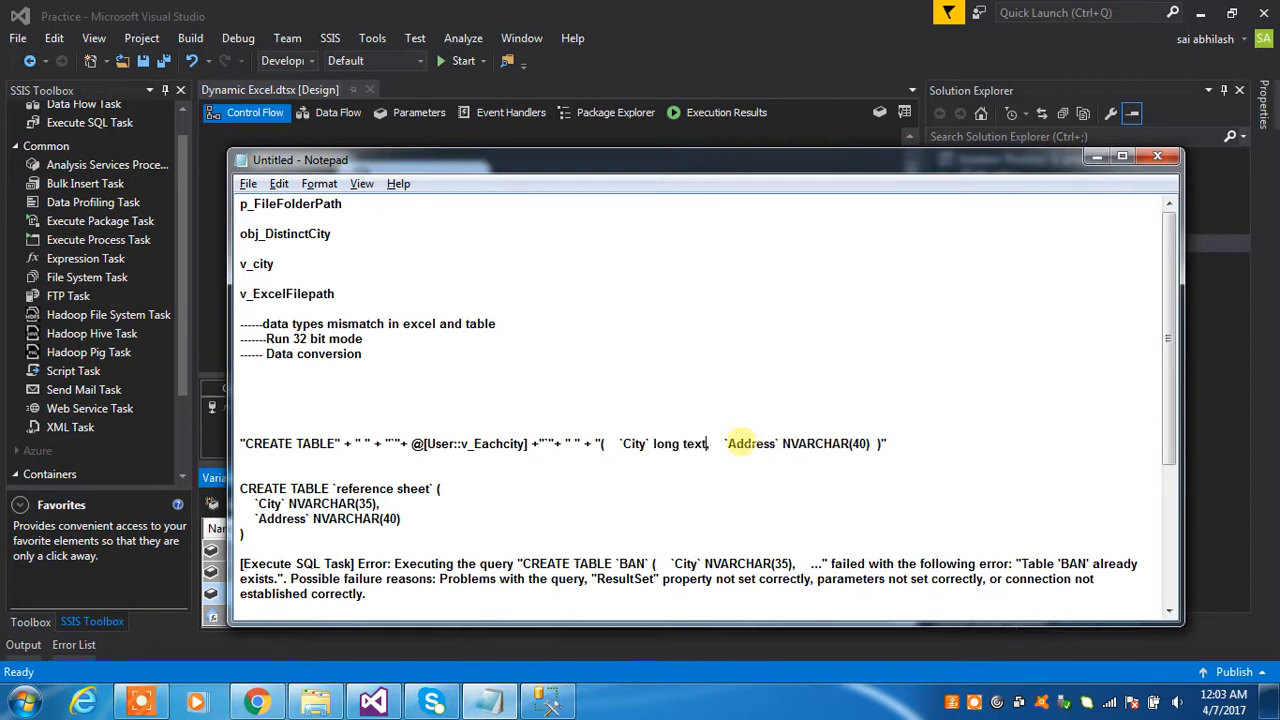
pyautogui.doubleClick(666, 444)
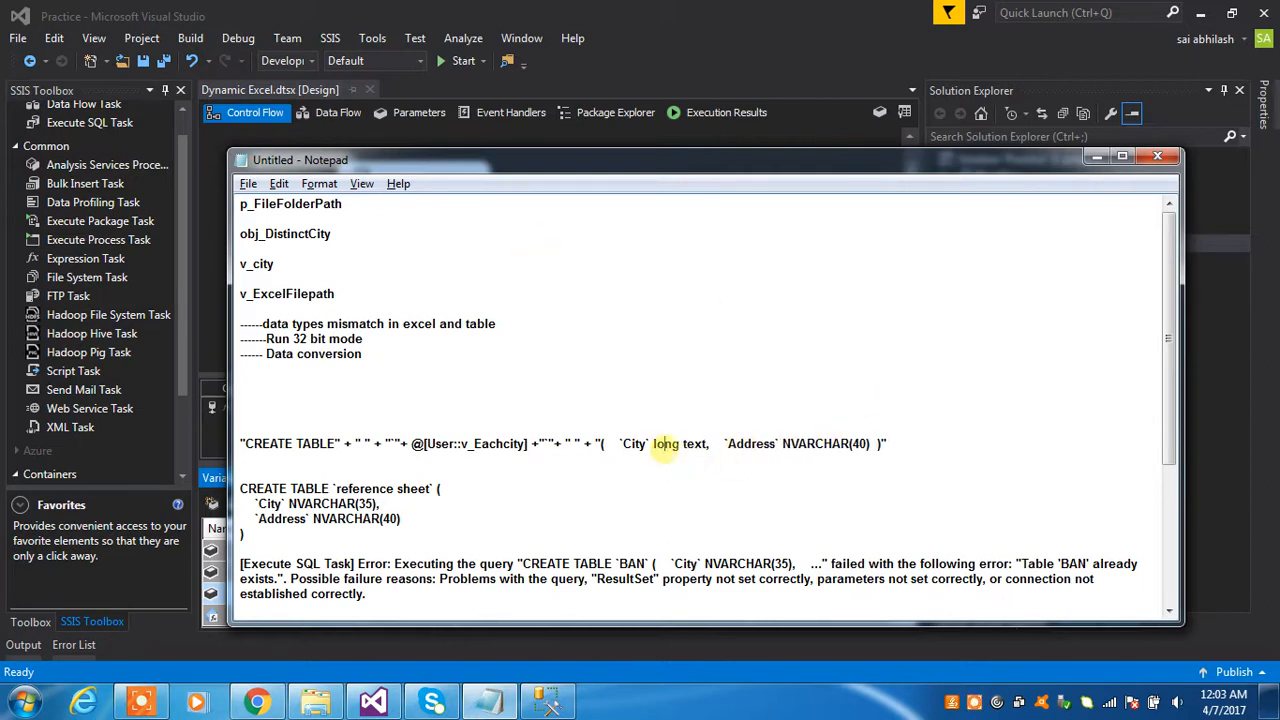
pyautogui.scroll(-5, 771, 484)
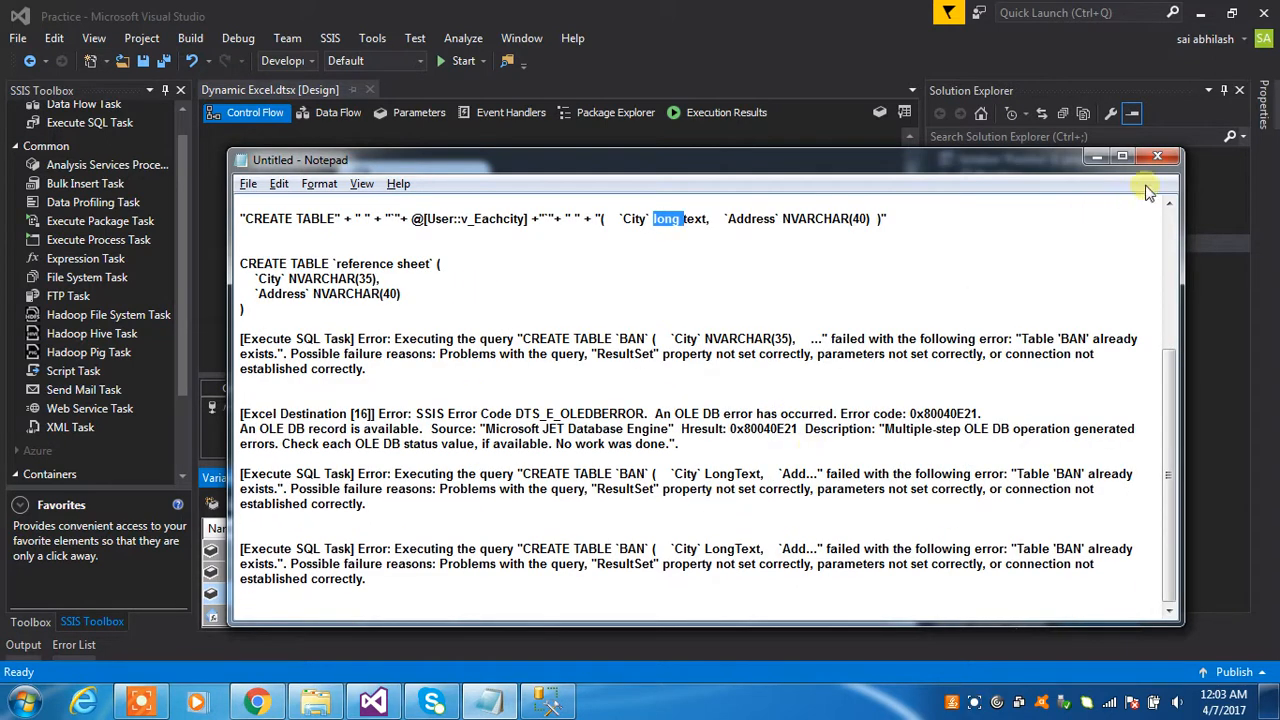
pyautogui.click(1096, 158)
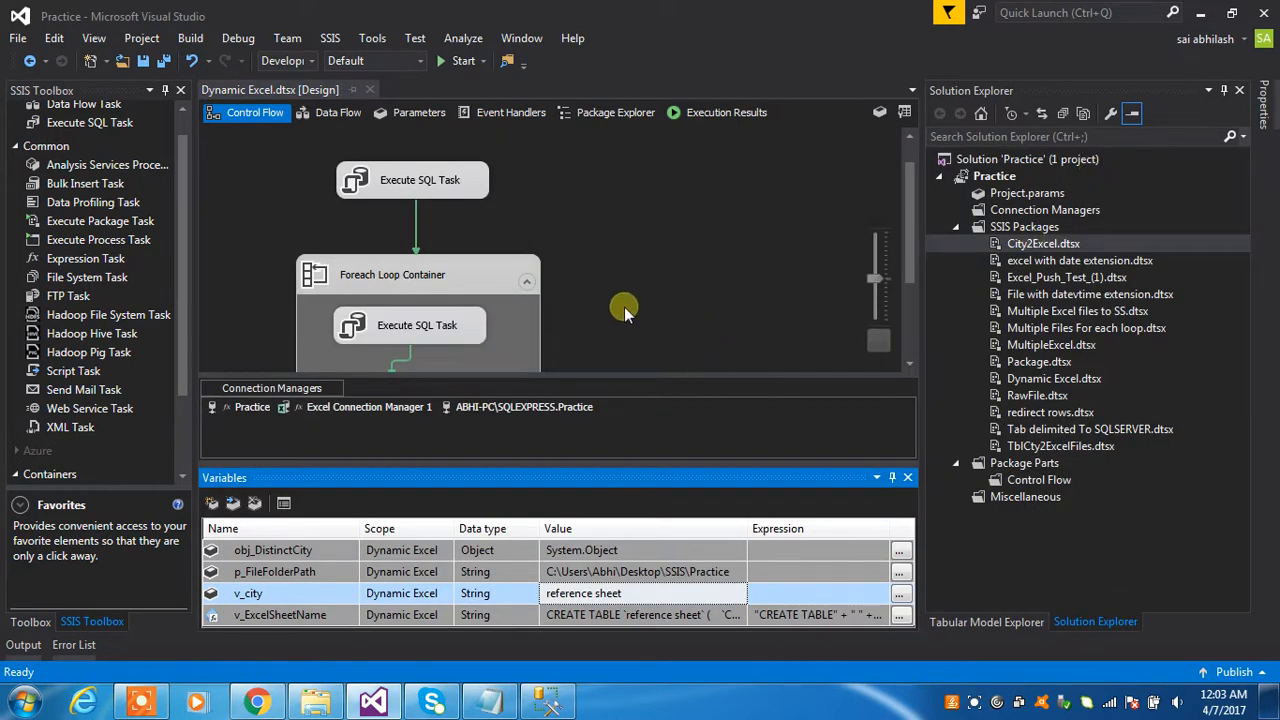
# Hide the package variables in Visual Studio and bring up the Practice folder in Windows Explorer
pyautogui.click(907, 477)
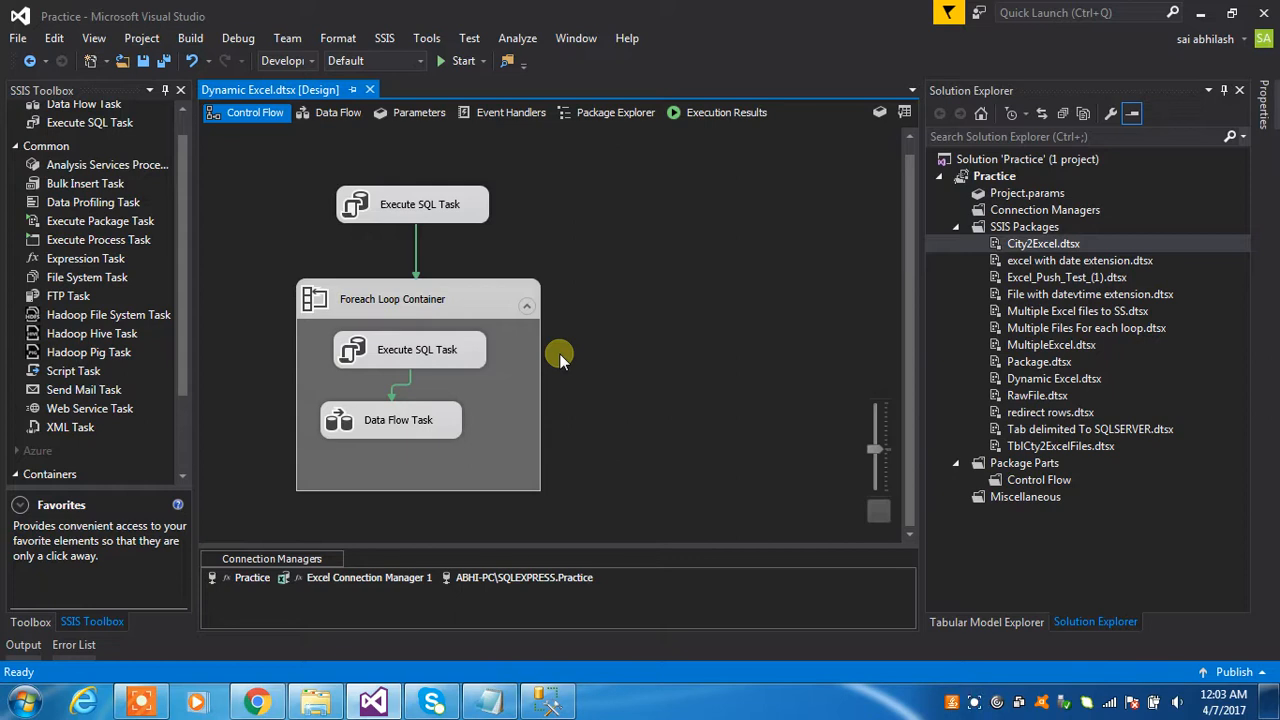
pyautogui.click(316, 702)
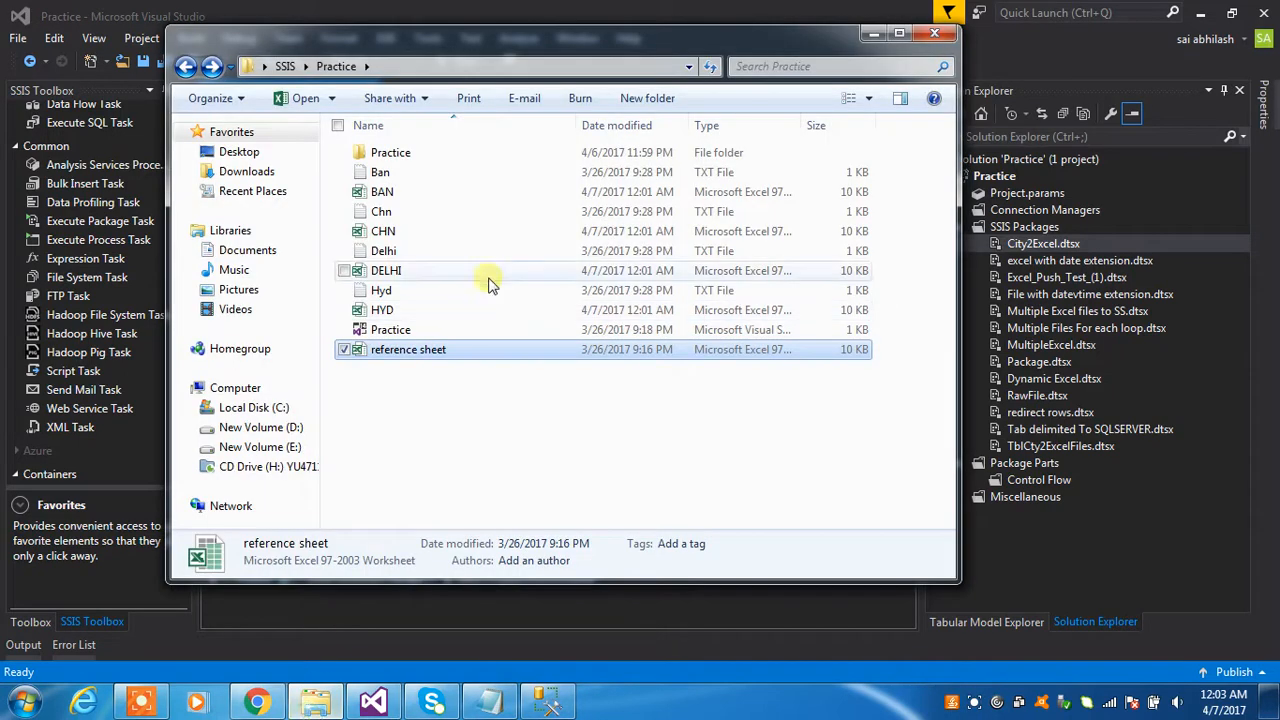
# Open the BAN Excel workbook from the Practice folder and add five blank worksheets after the BAN sheet
pyautogui.click(432, 194)
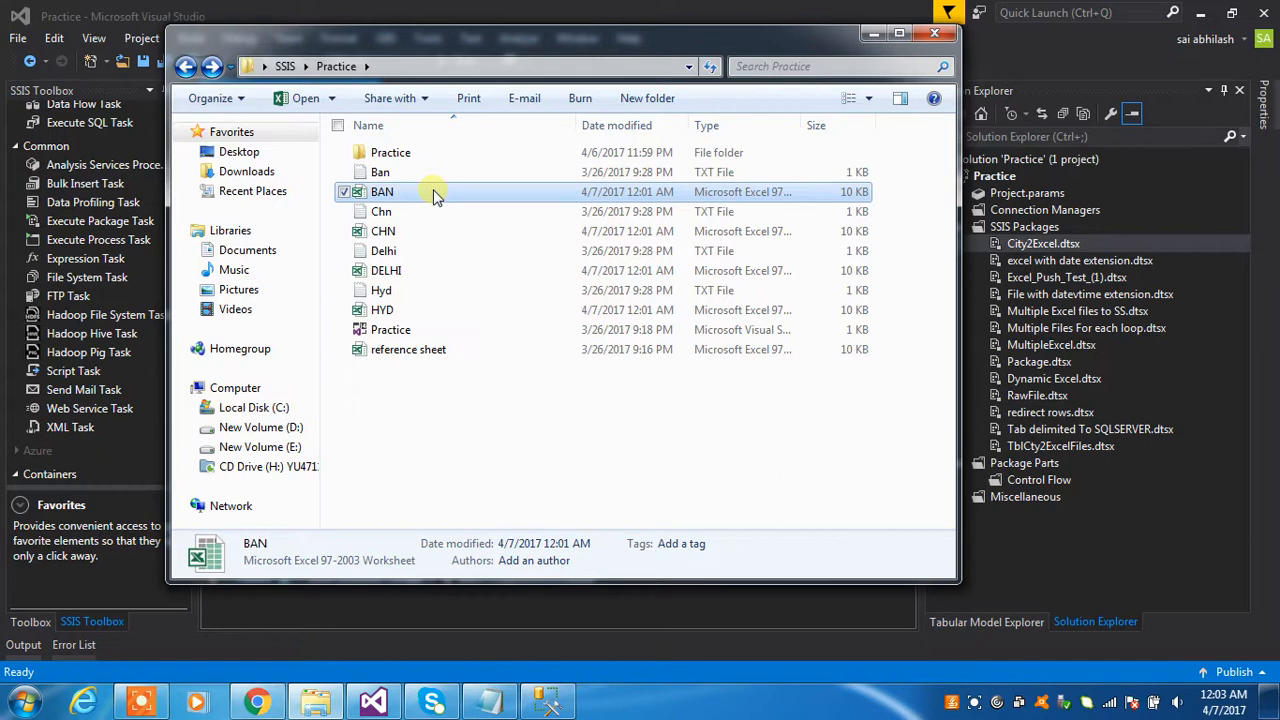
pyautogui.doubleClick(435, 195)
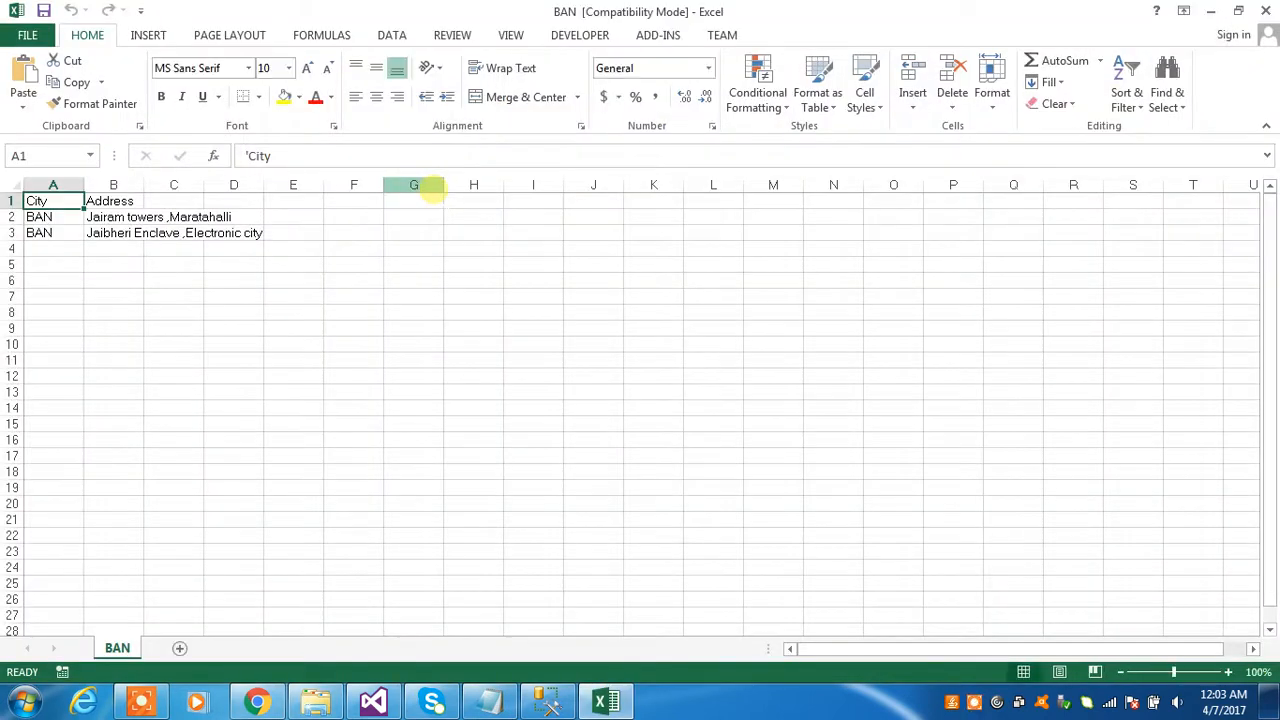
pyautogui.click(180, 650)
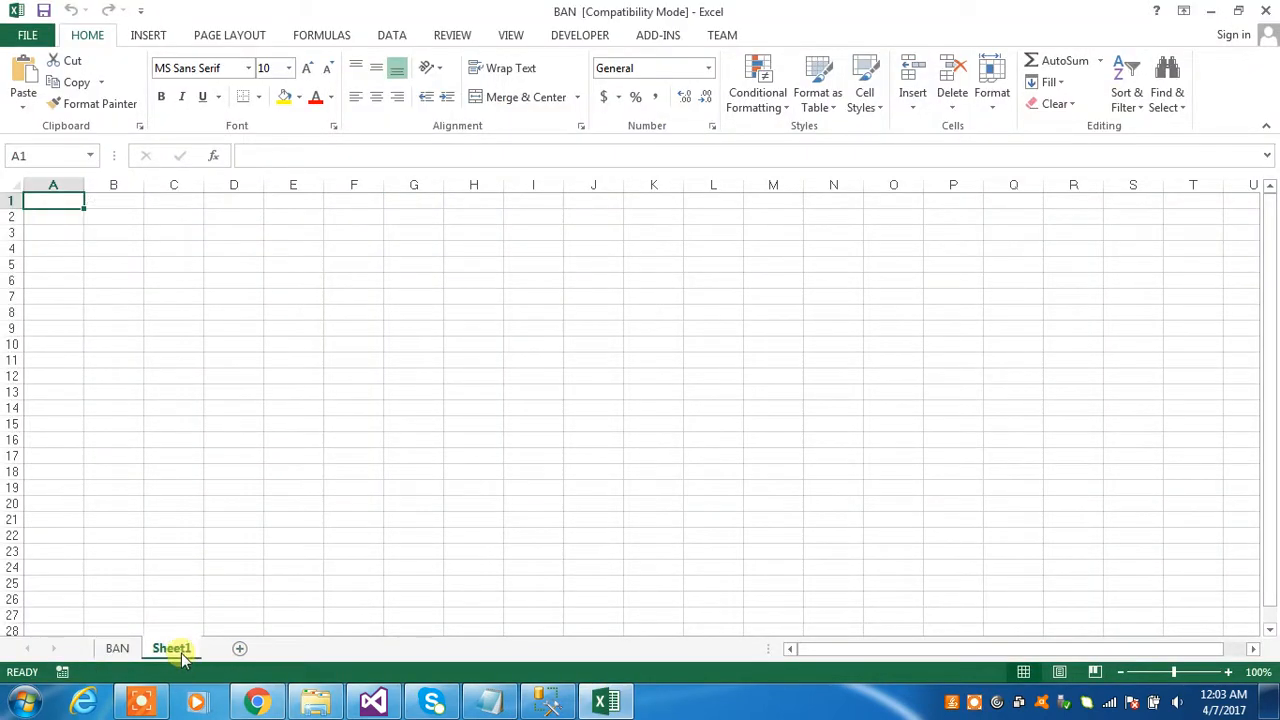
pyautogui.click(238, 649)
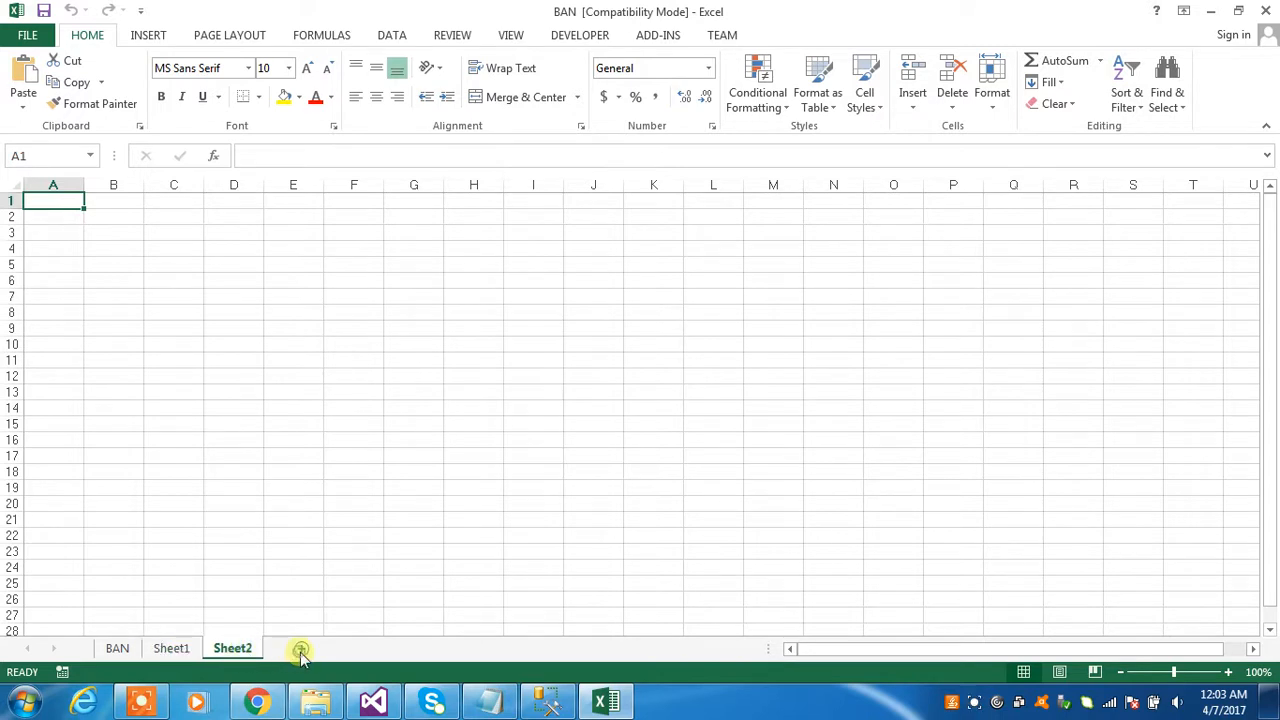
pyautogui.click(300, 650)
pyautogui.click(363, 650)
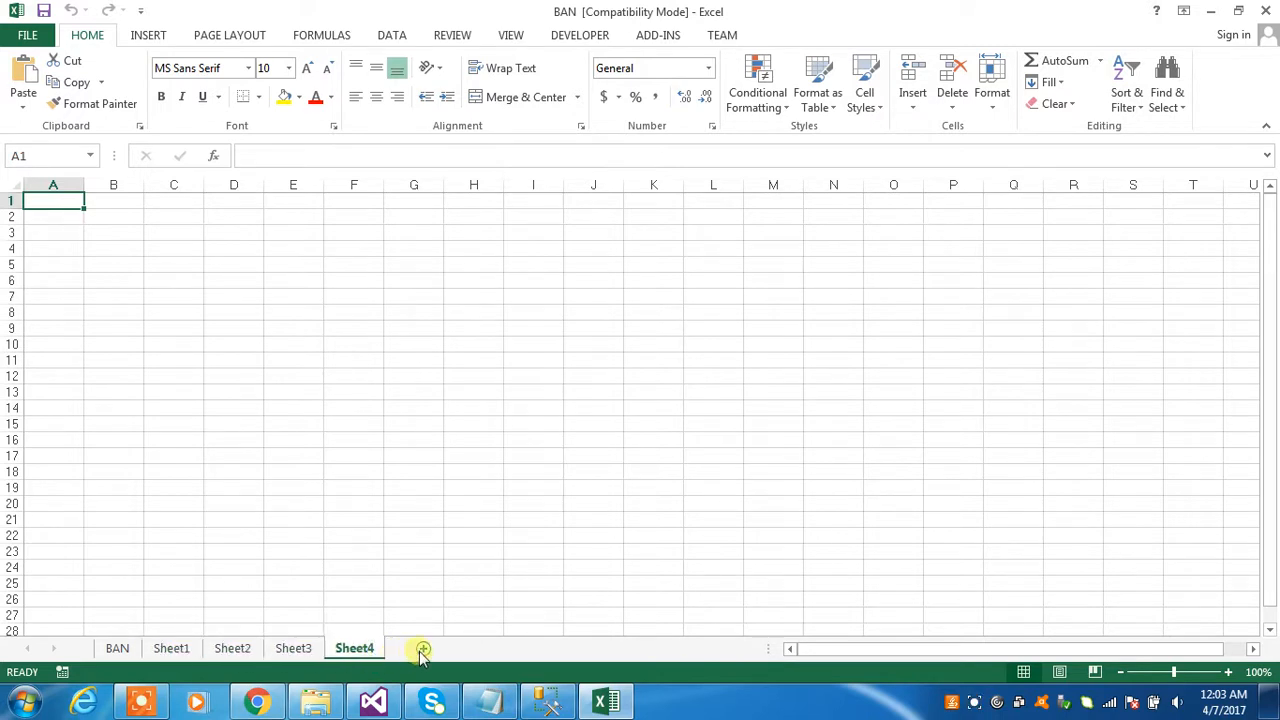
pyautogui.click(480, 648)
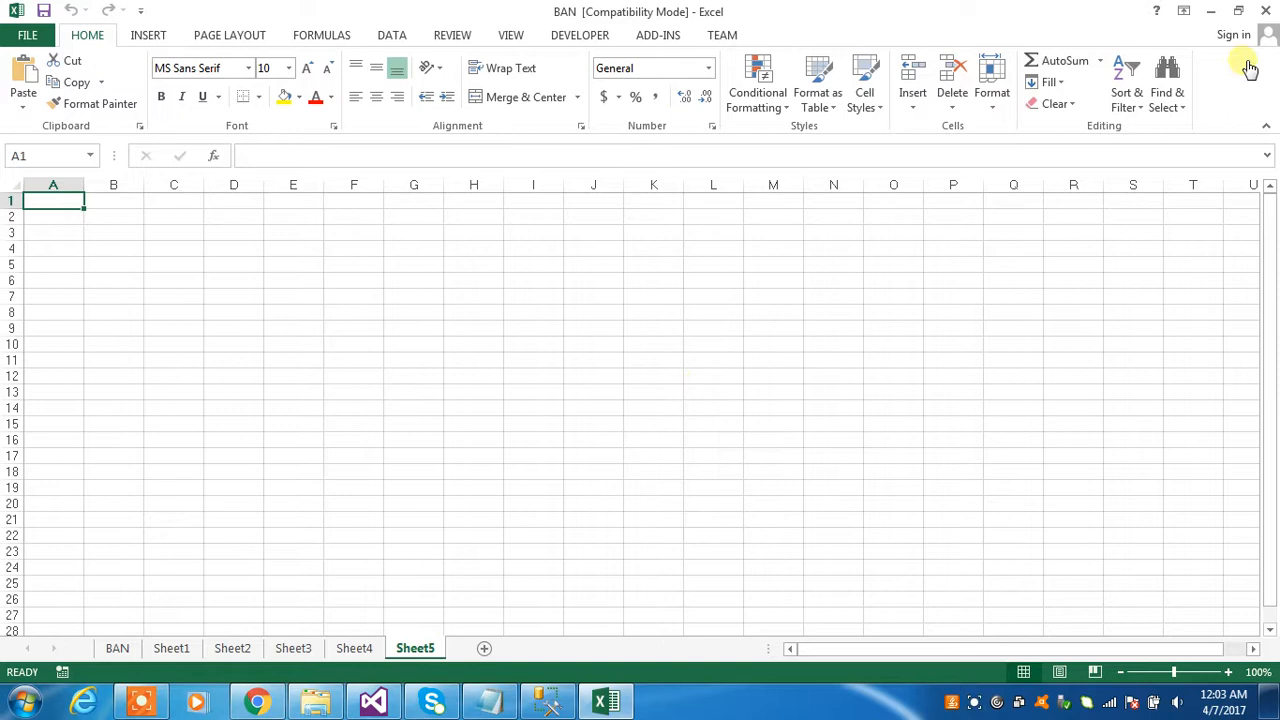
# Close the BAN workbook without saving the added sheets and minimise the Practice folder window to return to Visual Studio
pyautogui.click(1268, 12)
pyautogui.click(670, 380)
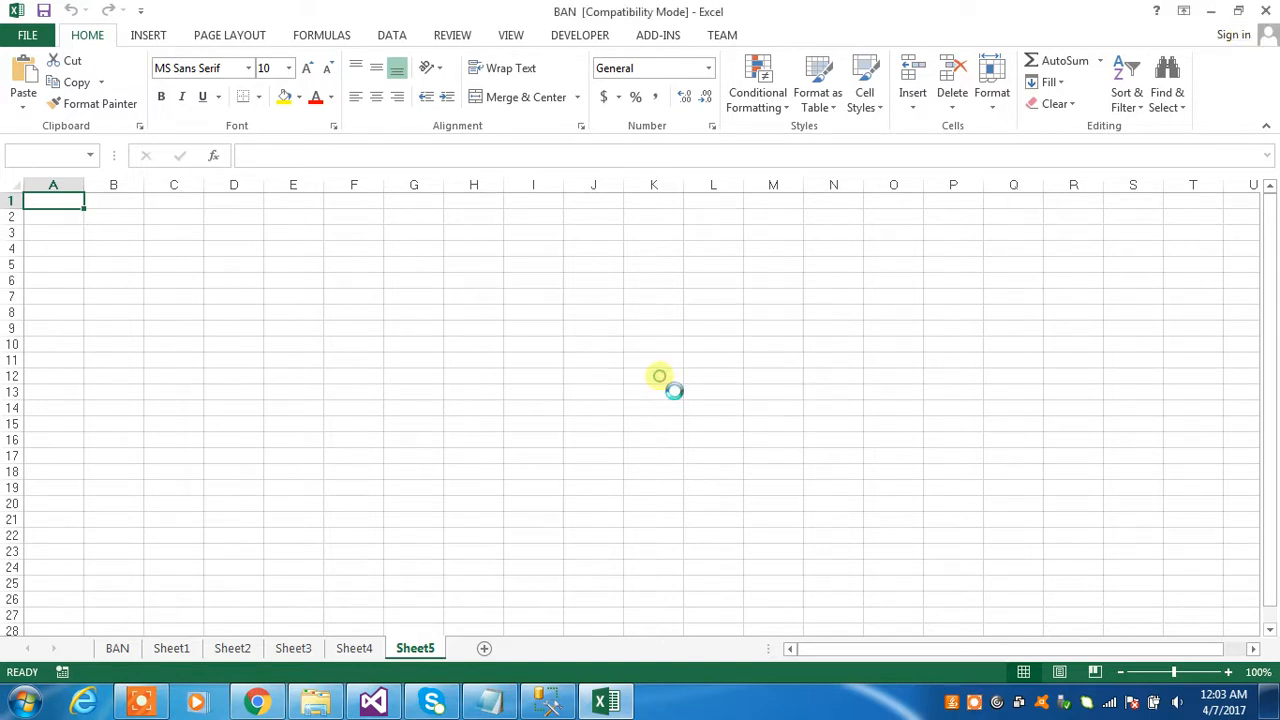
pyautogui.click(879, 30)
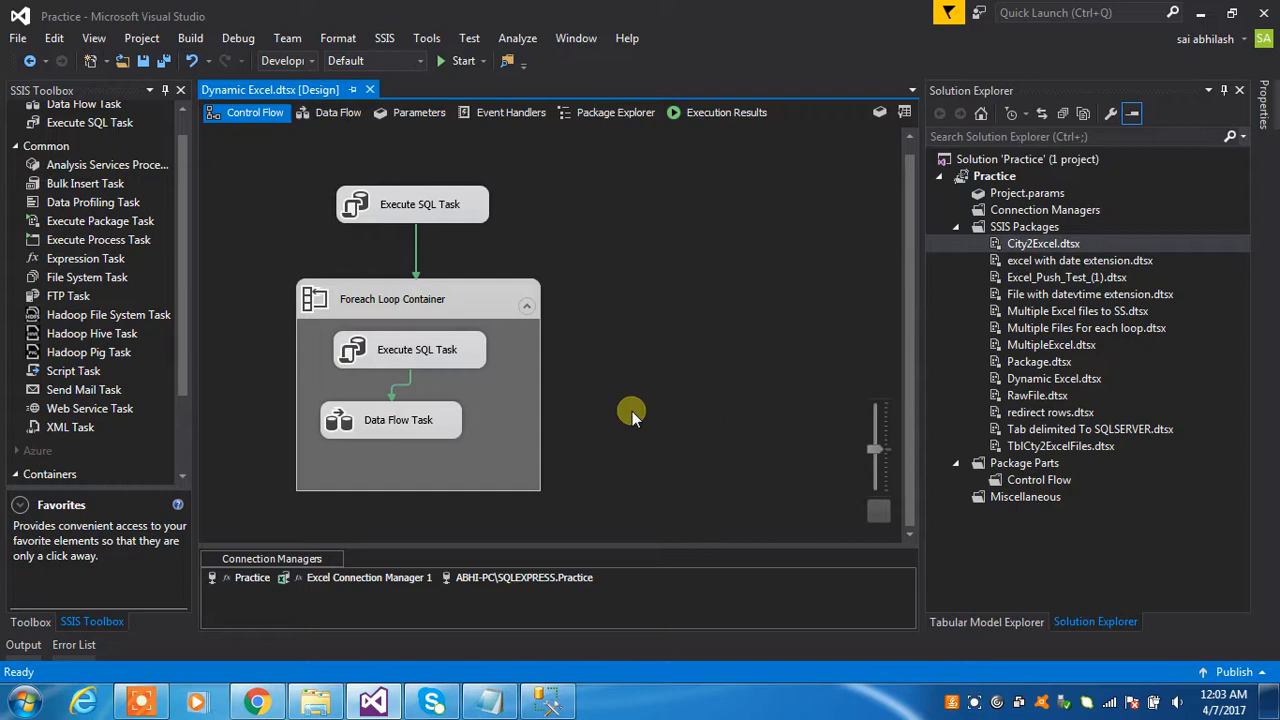
pyautogui.click(952, 701)
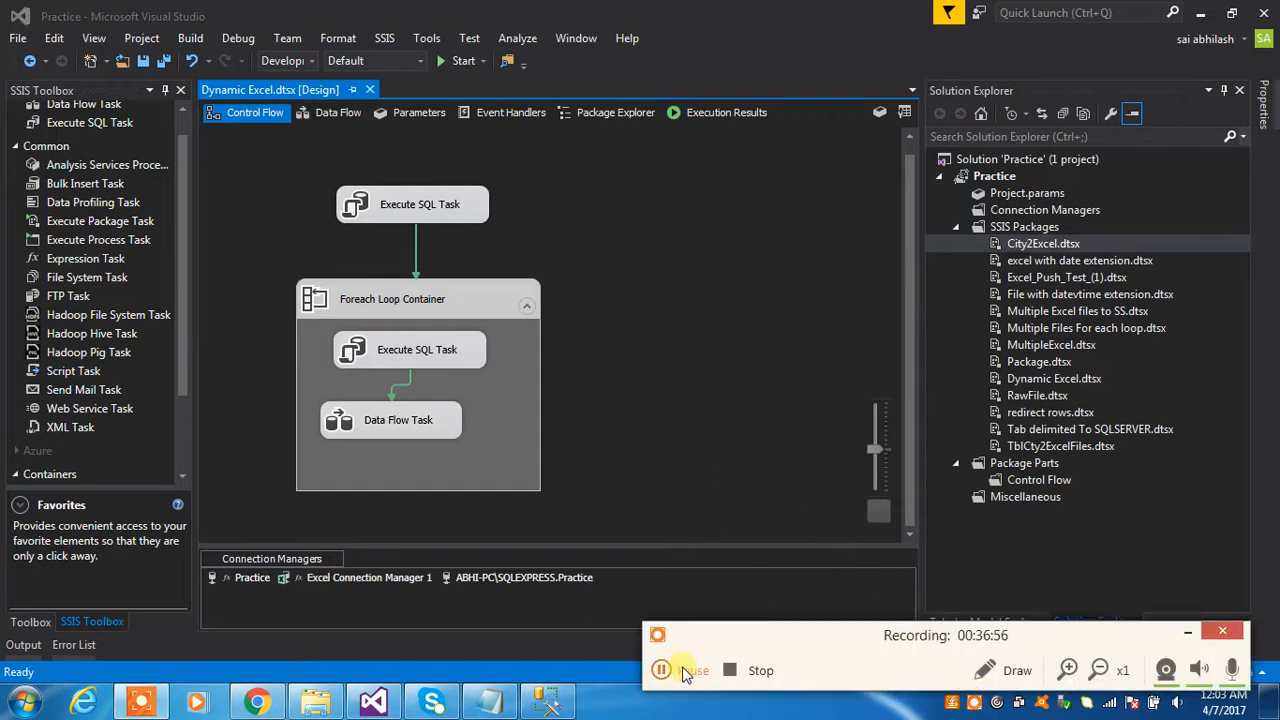